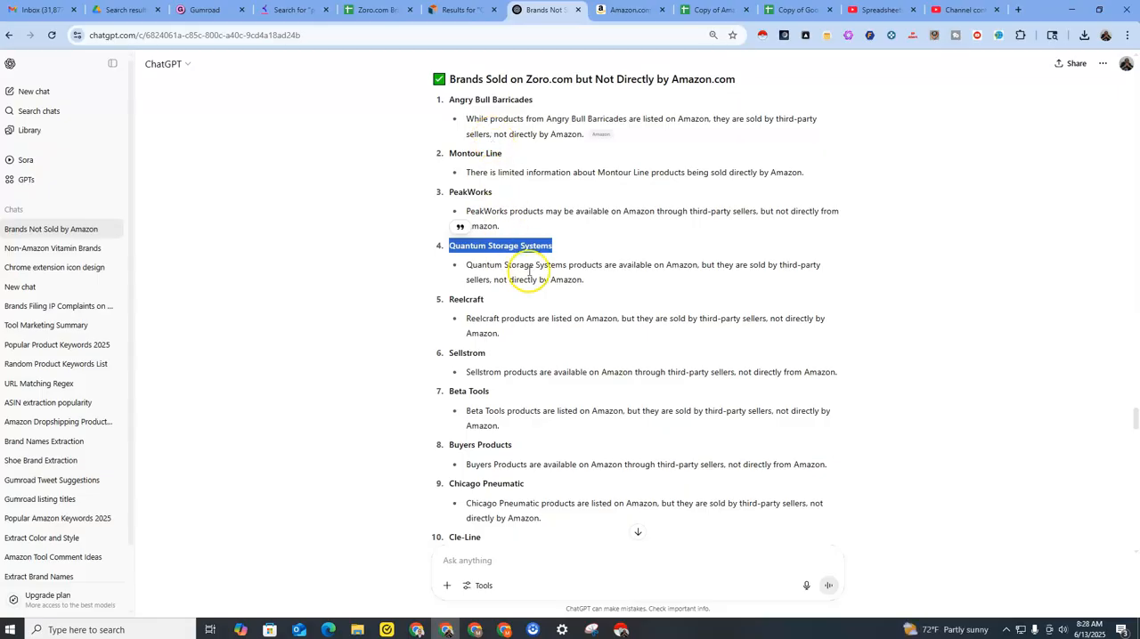
scroll(552, 244, "up", 1)
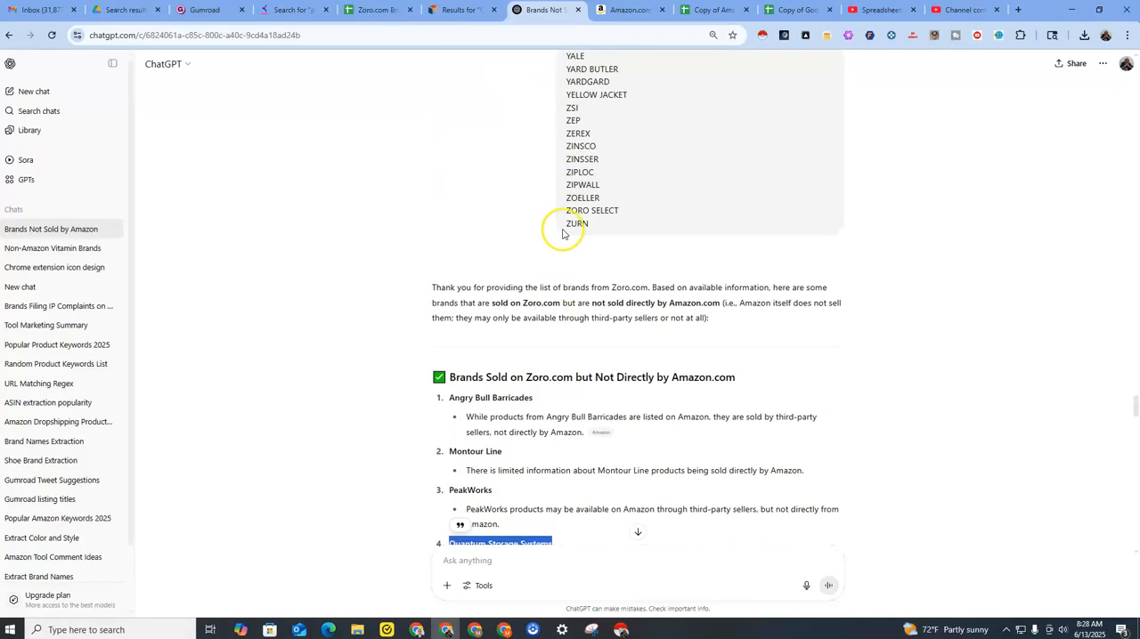
Review the list of brands not sold directly by Amazon, highlighting the Quantum Storage Systems entry and its third-party seller note.
scroll(596, 231, "down", 2)
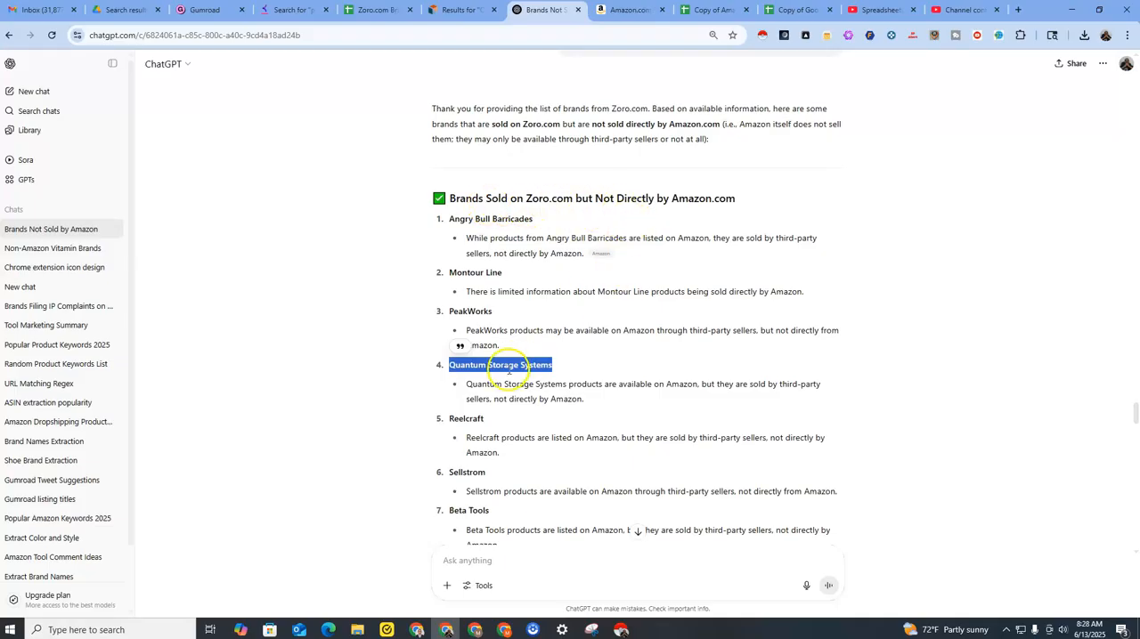
left_click_drag(702, 384, 821, 398)
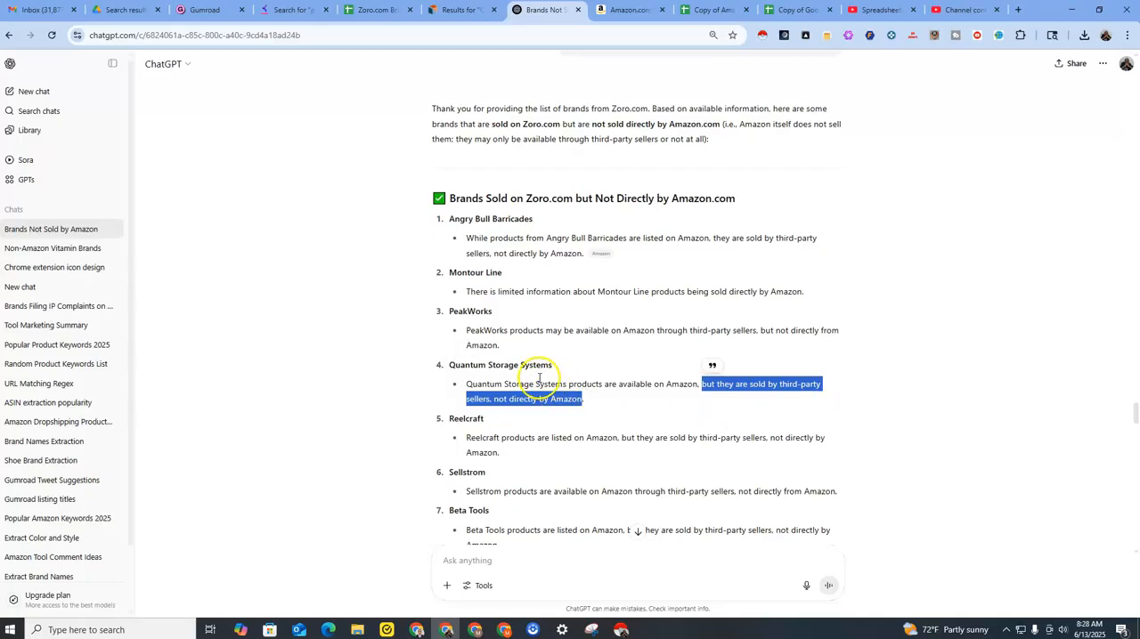
left_click(450, 365)
left_click_drag(464, 367, 529, 372)
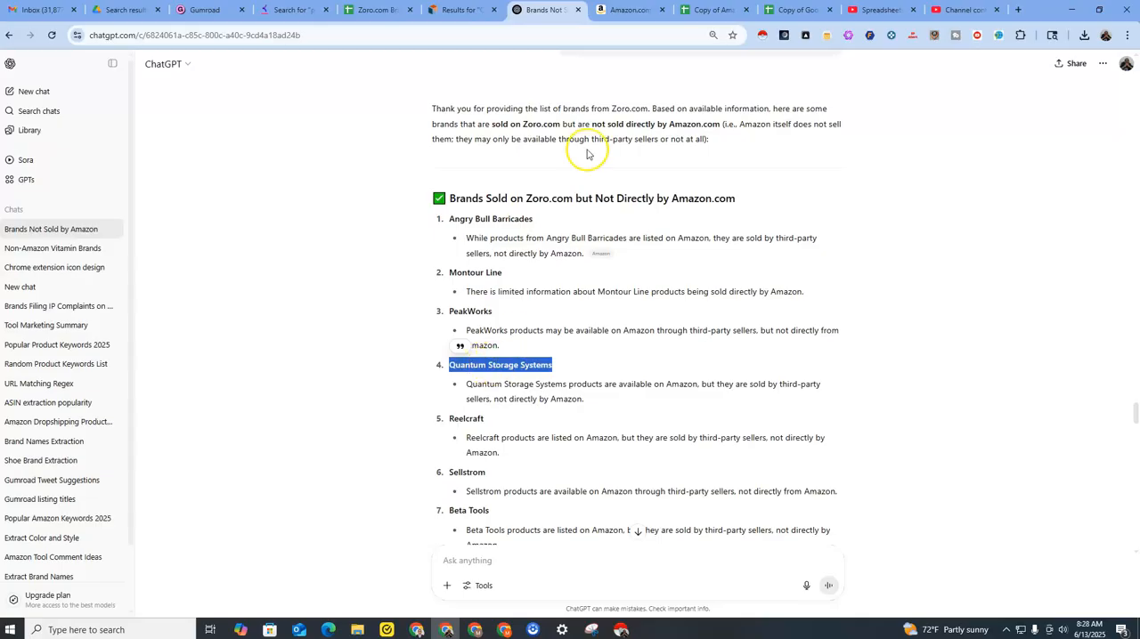
Switch to the Amazon results, open the QUS248BR black bin listing in a new tab, check its brand and seller, and close it.
left_click(620, 10)
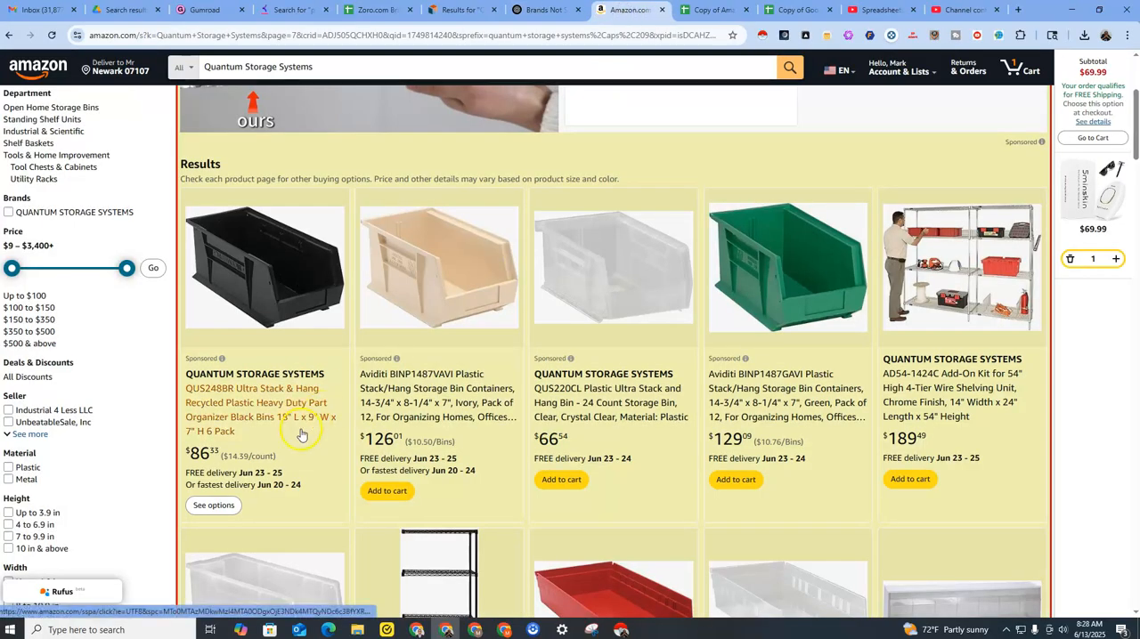
right_click(260, 392)
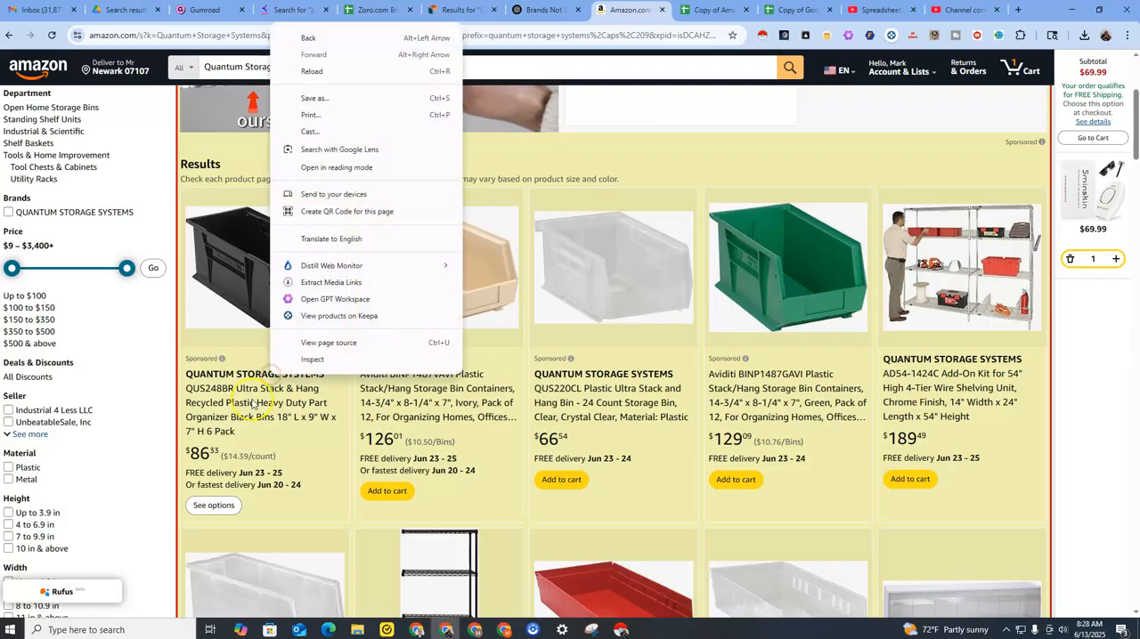
right_click(247, 396)
left_click(311, 416)
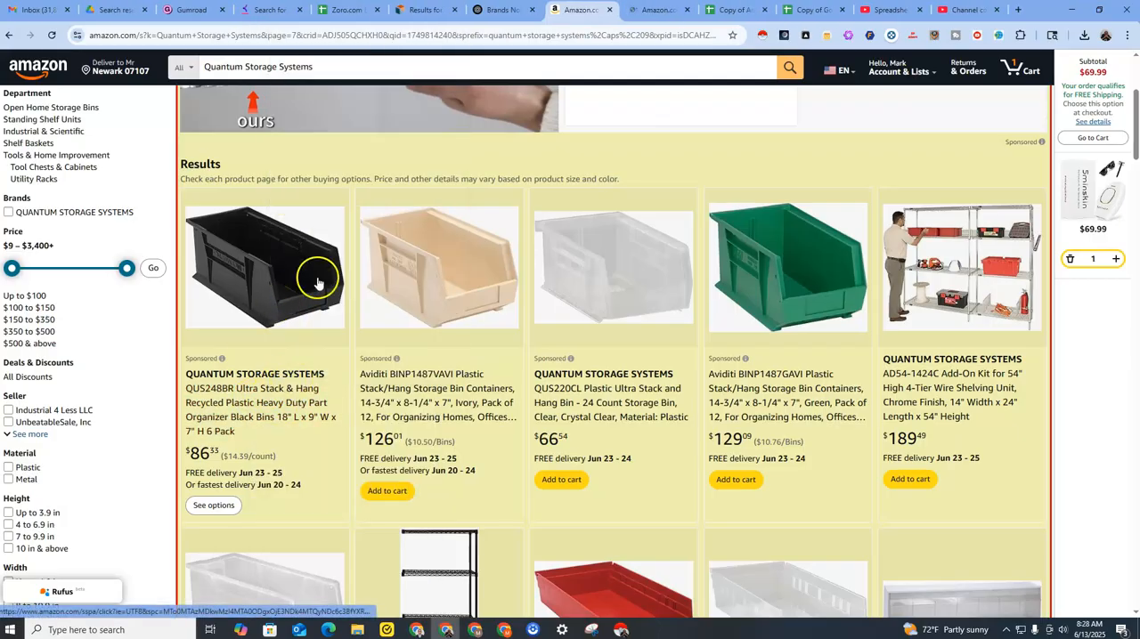
left_click(648, 10)
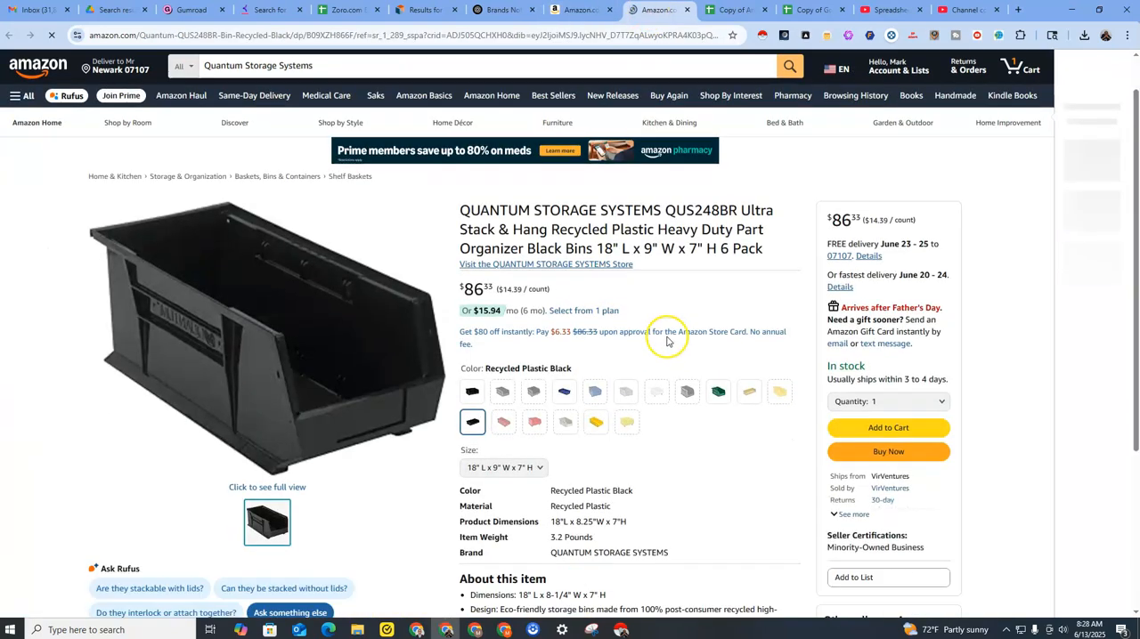
scroll(667, 334, "down", 2)
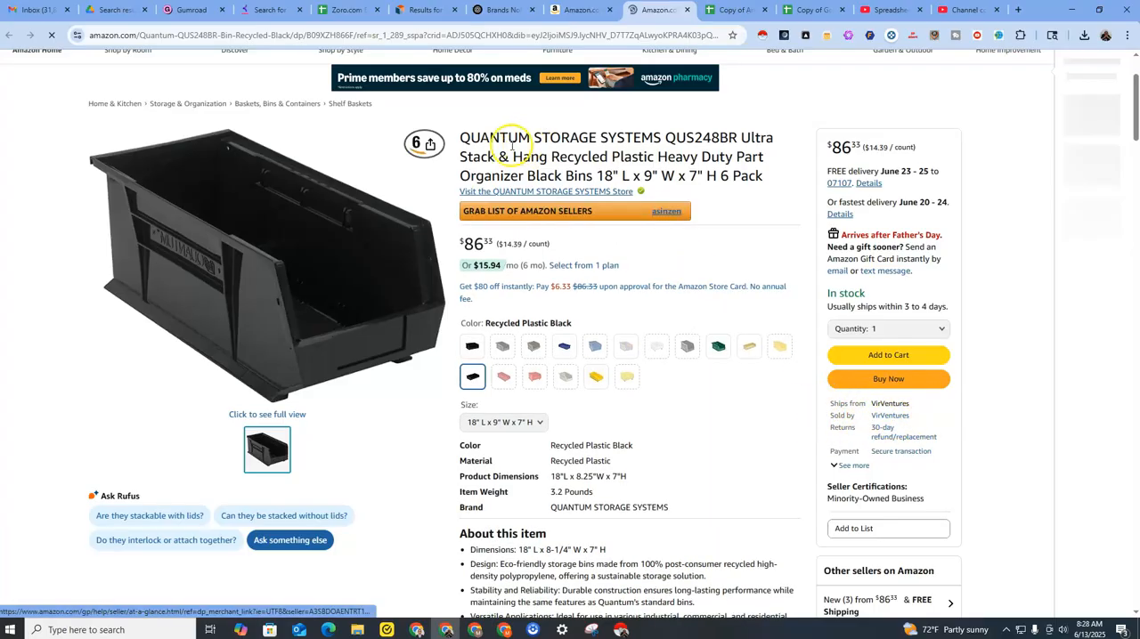
left_click_drag(454, 138, 663, 138)
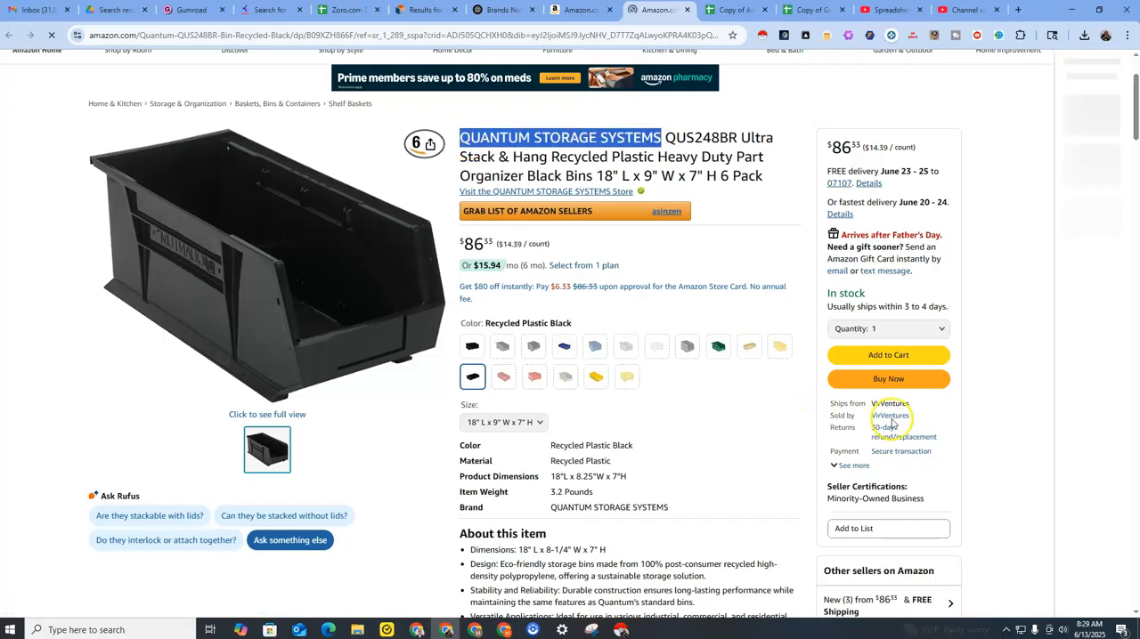
scroll(801, 409, "up", 2)
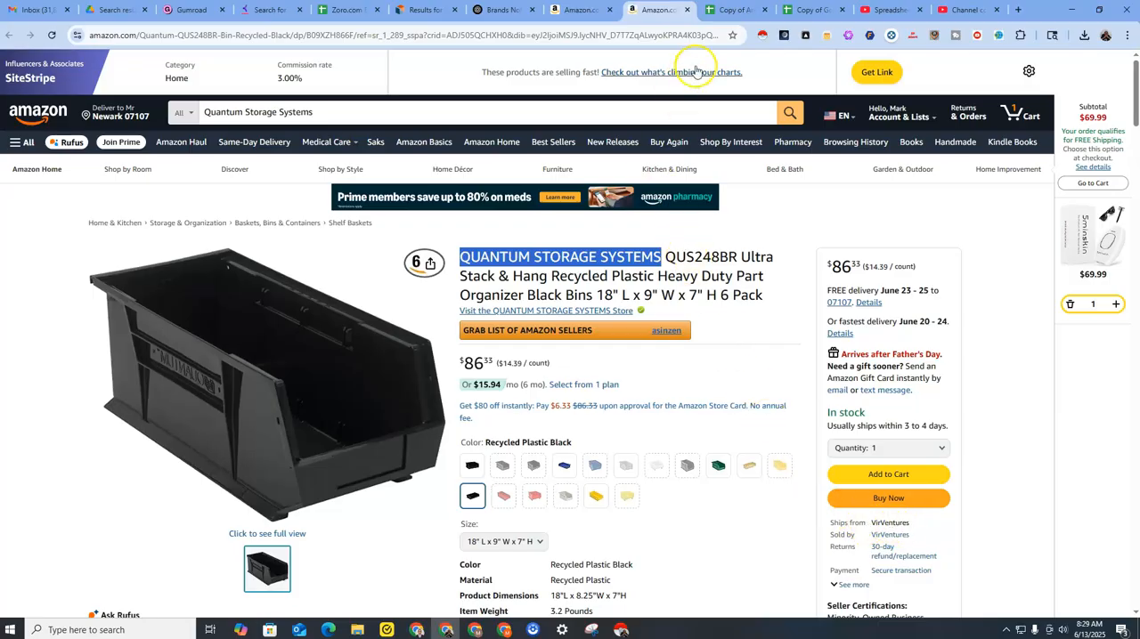
left_click(687, 11)
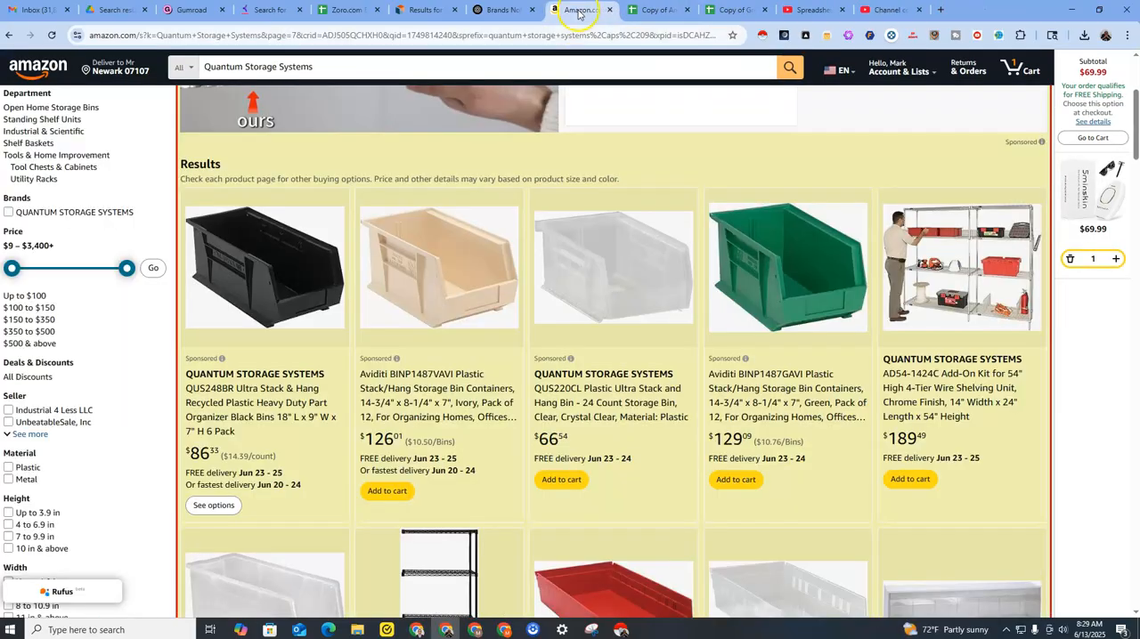
Open the QUS220CL clear bin listing in a new tab, check its seller, and close it.
right_click(610, 398)
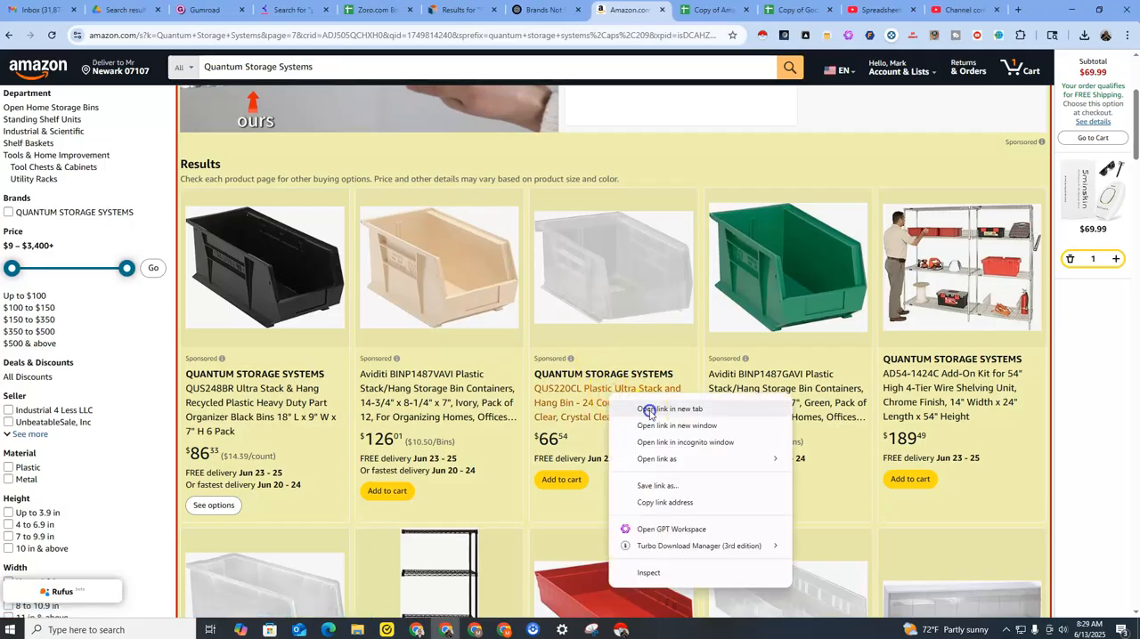
left_click(648, 408)
left_click(650, 12)
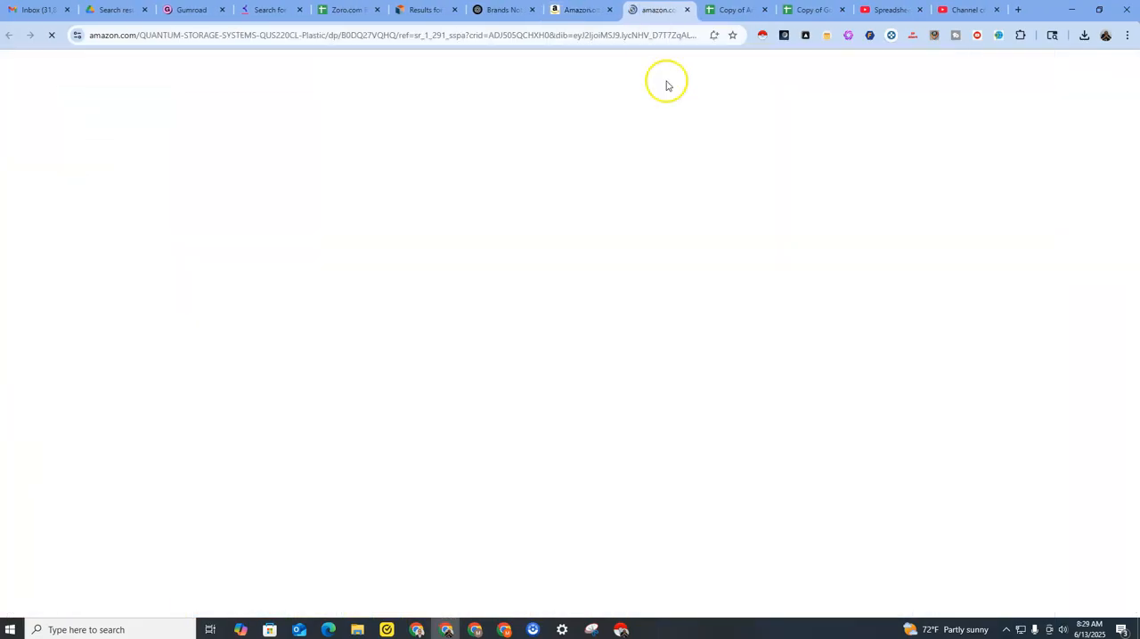
scroll(796, 392, "down", 2)
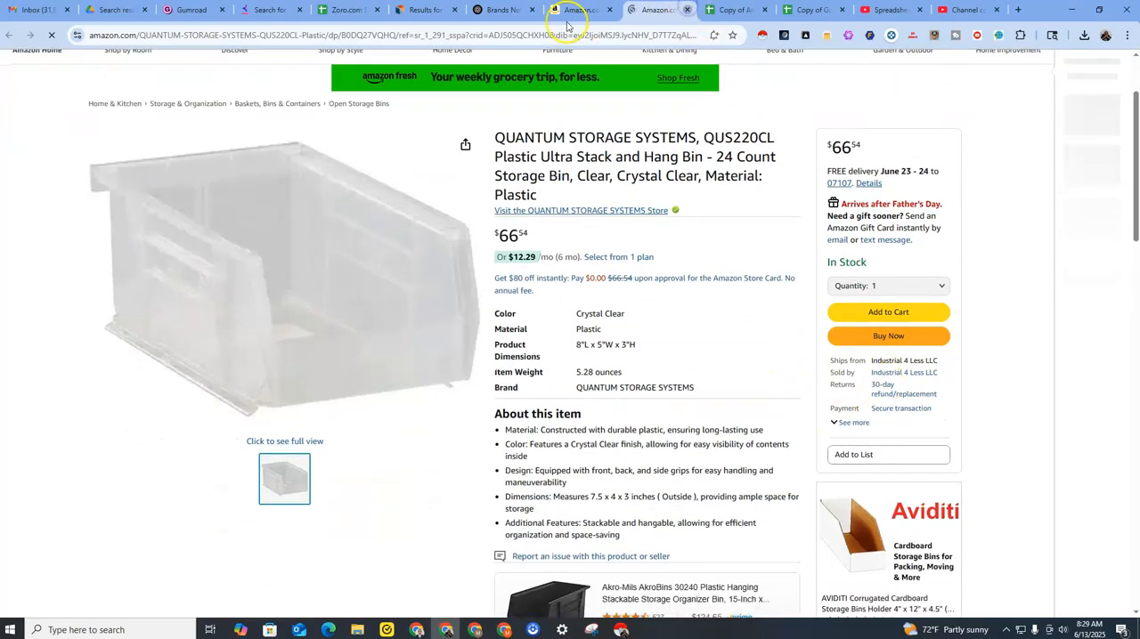
key("ctrl+w")
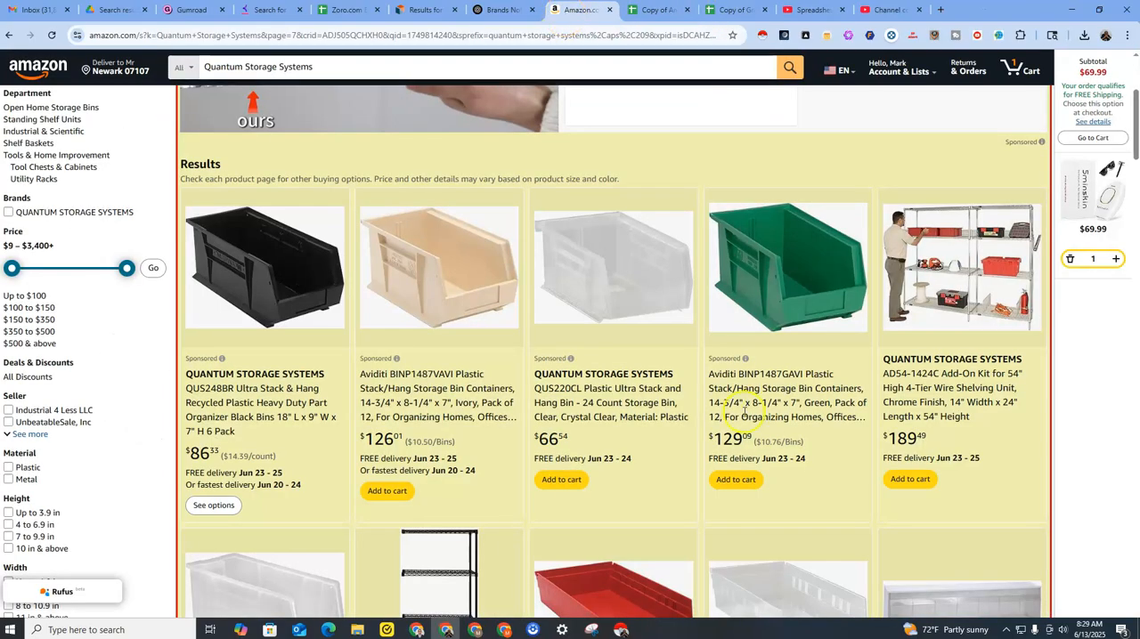
Open the red QSB110RD shelf bin listing in a new tab, check who sells it, and close it.
scroll(647, 223, "down", 8)
right_click(623, 177)
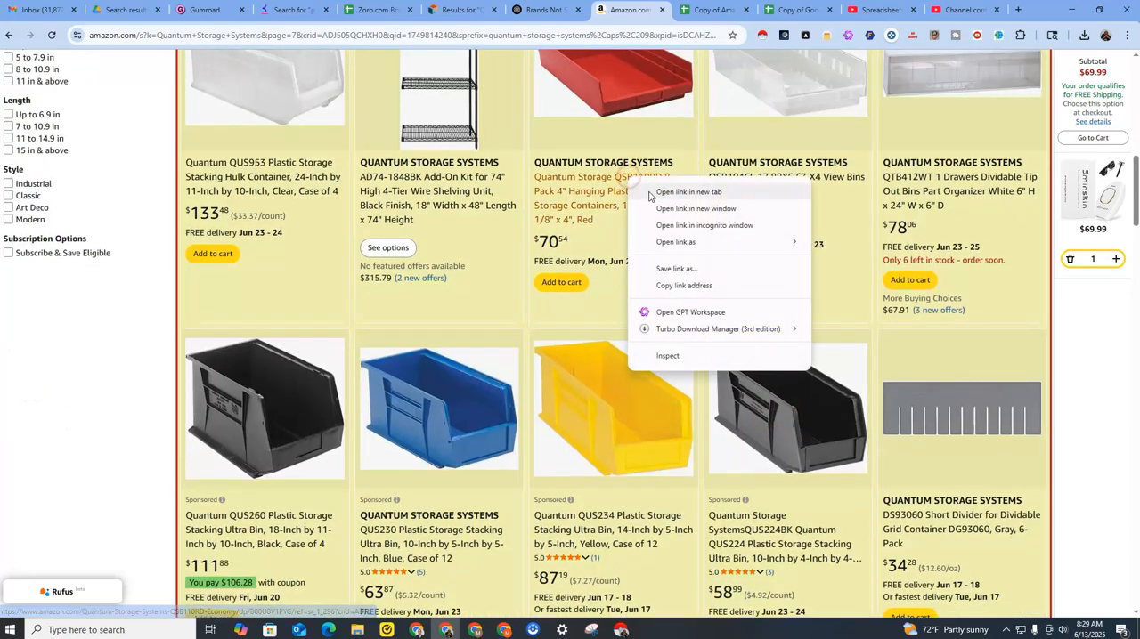
left_click(659, 178)
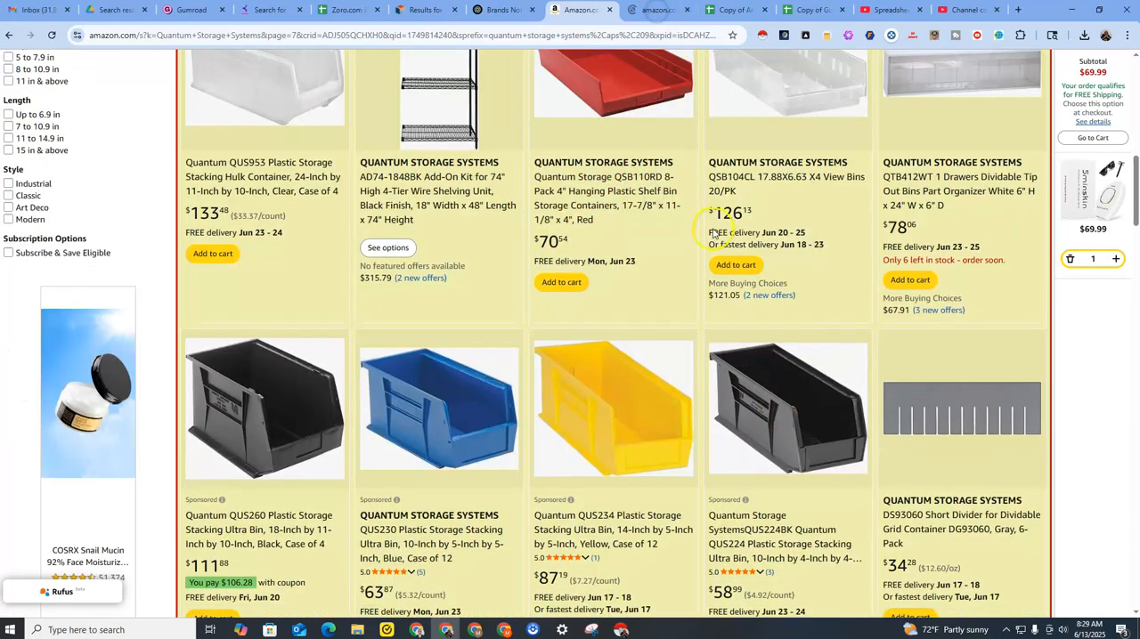
key("ctrl+Tab")
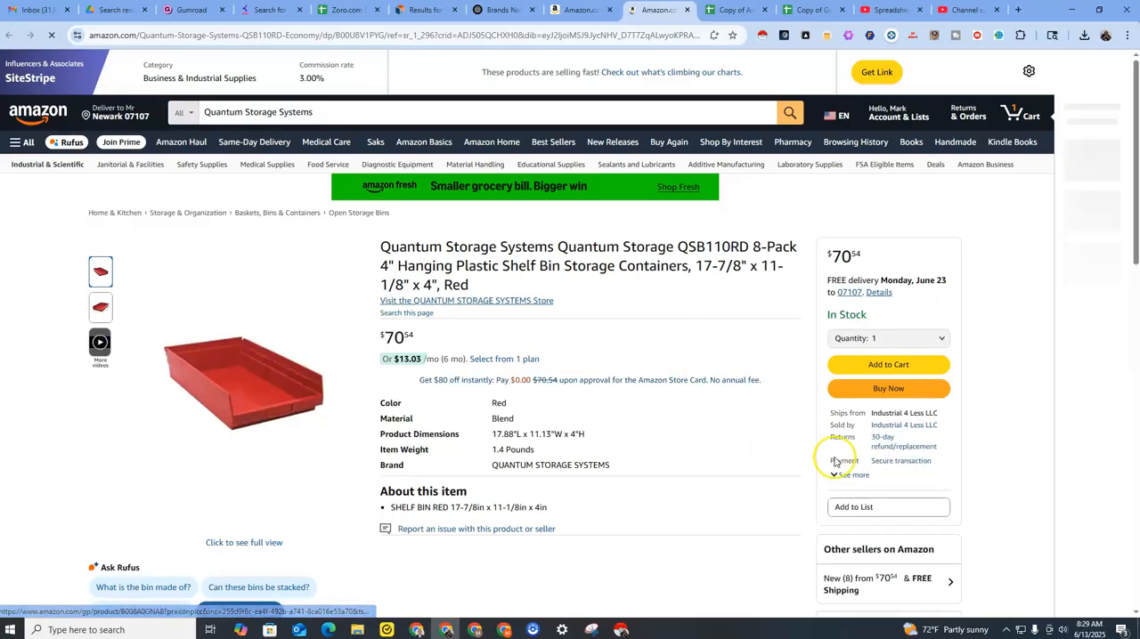
left_click(685, 13)
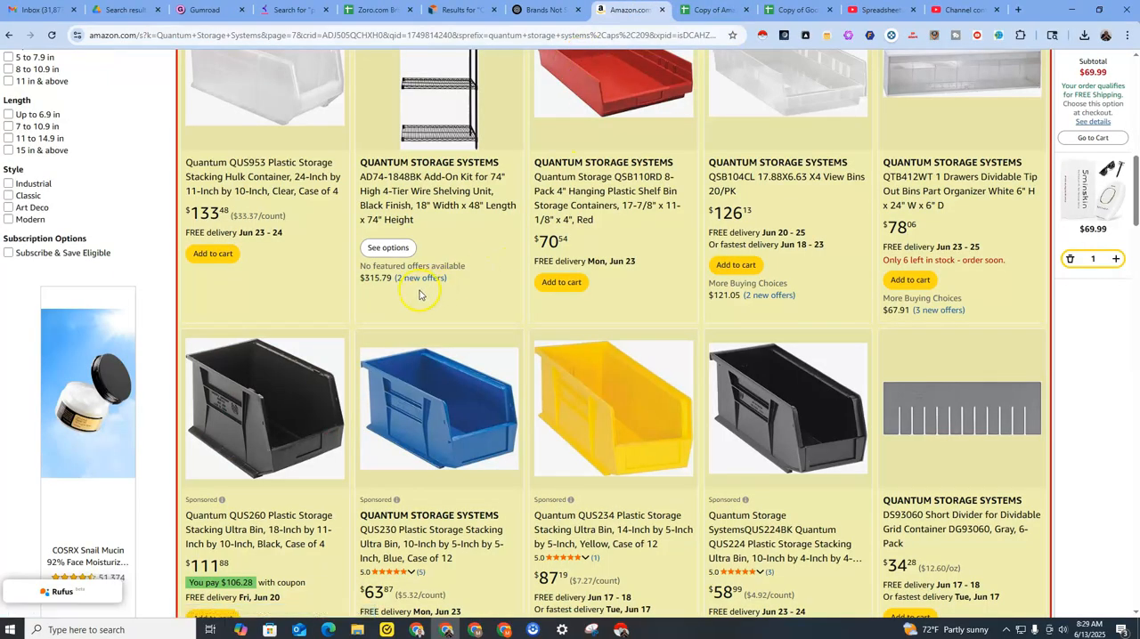
Compare the Quantum Storage Systems products in the Amazon results with the Zoro search results for the QSB110RD shelf bin.
scroll(404, 368, "up", 2)
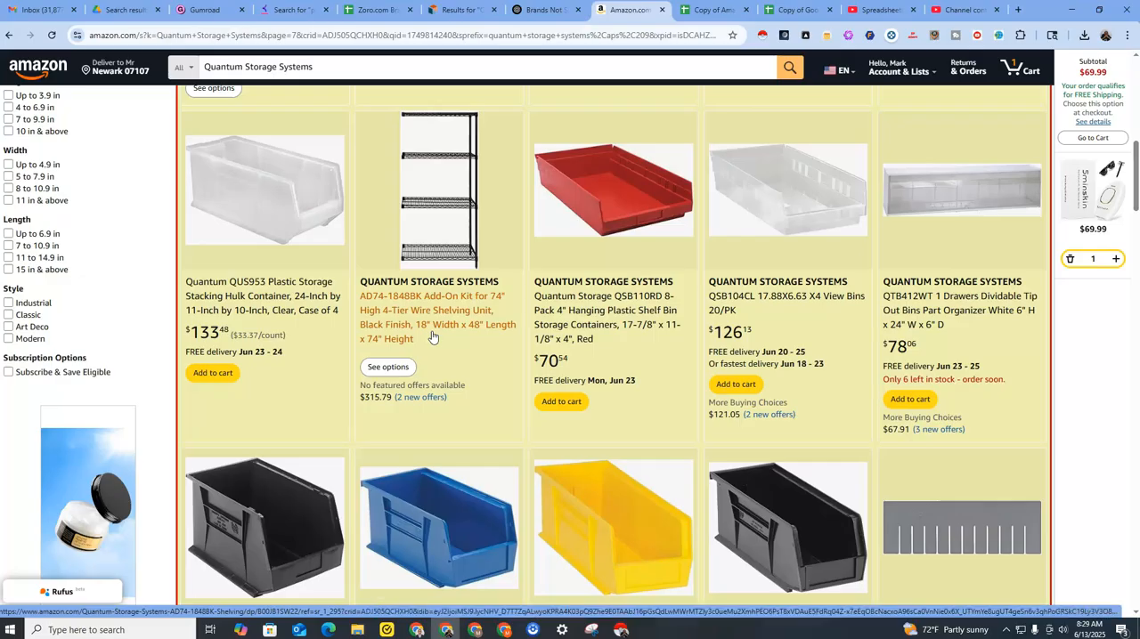
scroll(475, 312, "up", 2)
scroll(475, 312, "up", 3)
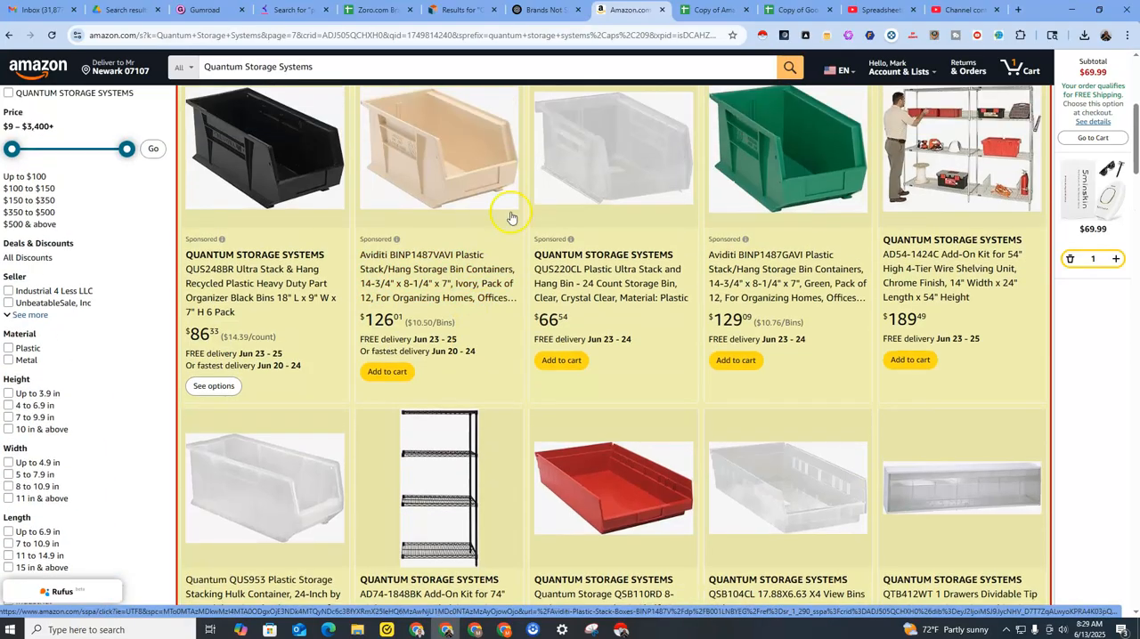
left_click(459, 9)
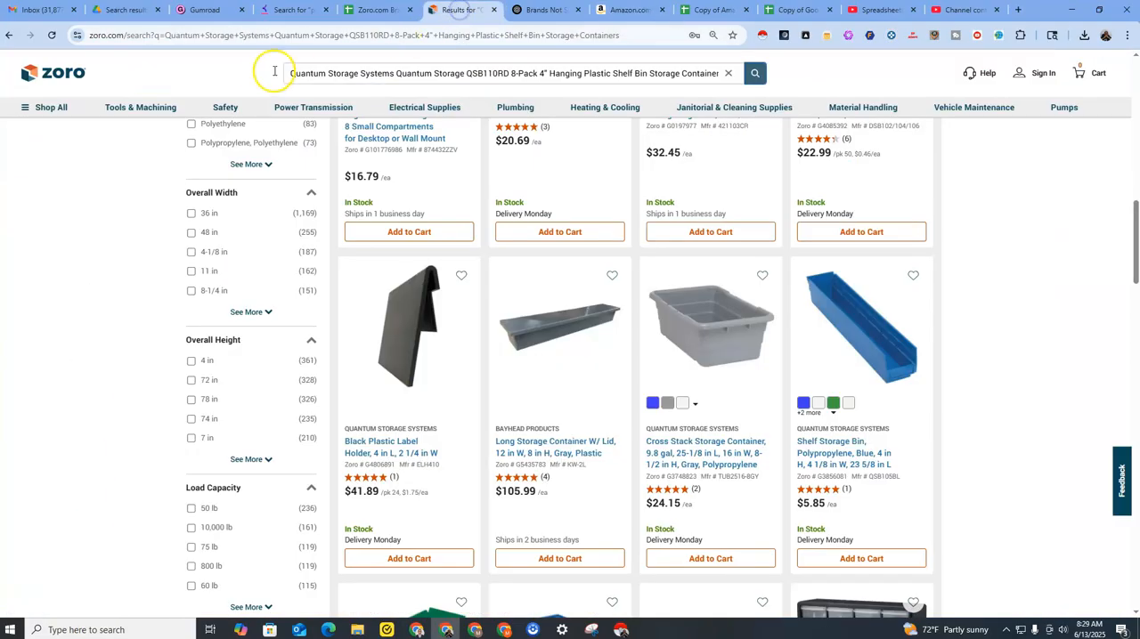
left_click(627, 10)
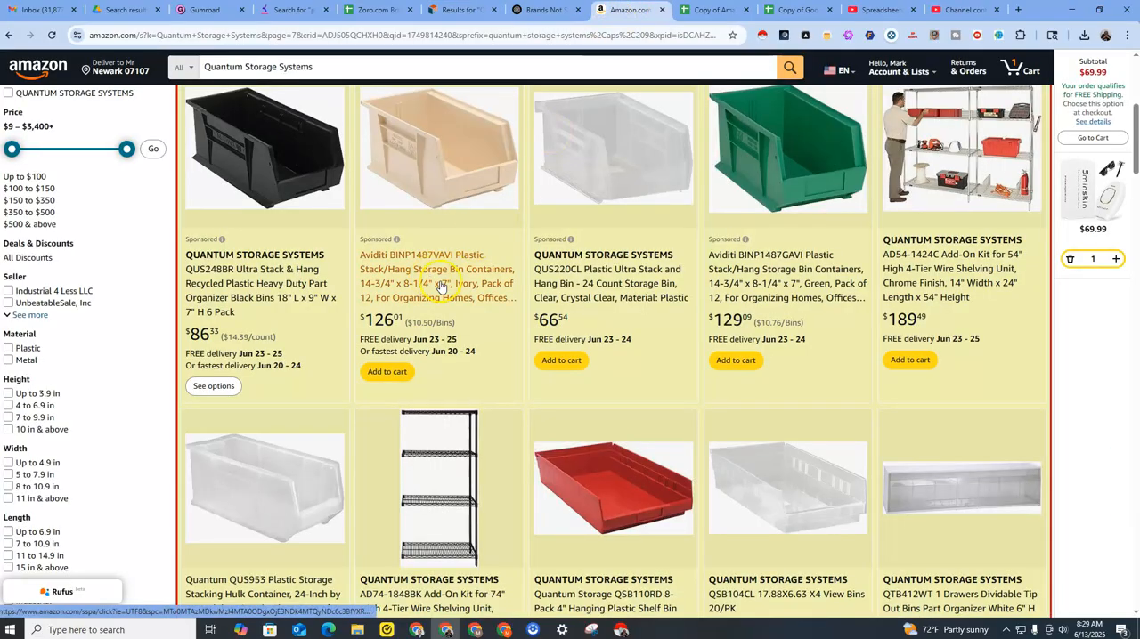
scroll(326, 314, "up", 2)
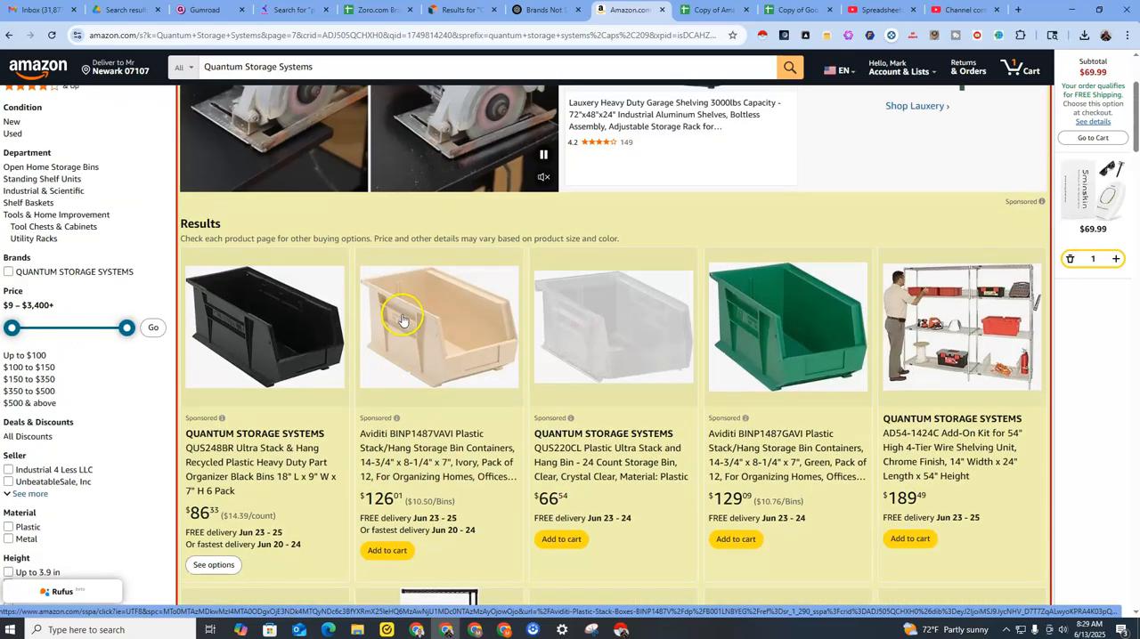
scroll(401, 320, "down", 1)
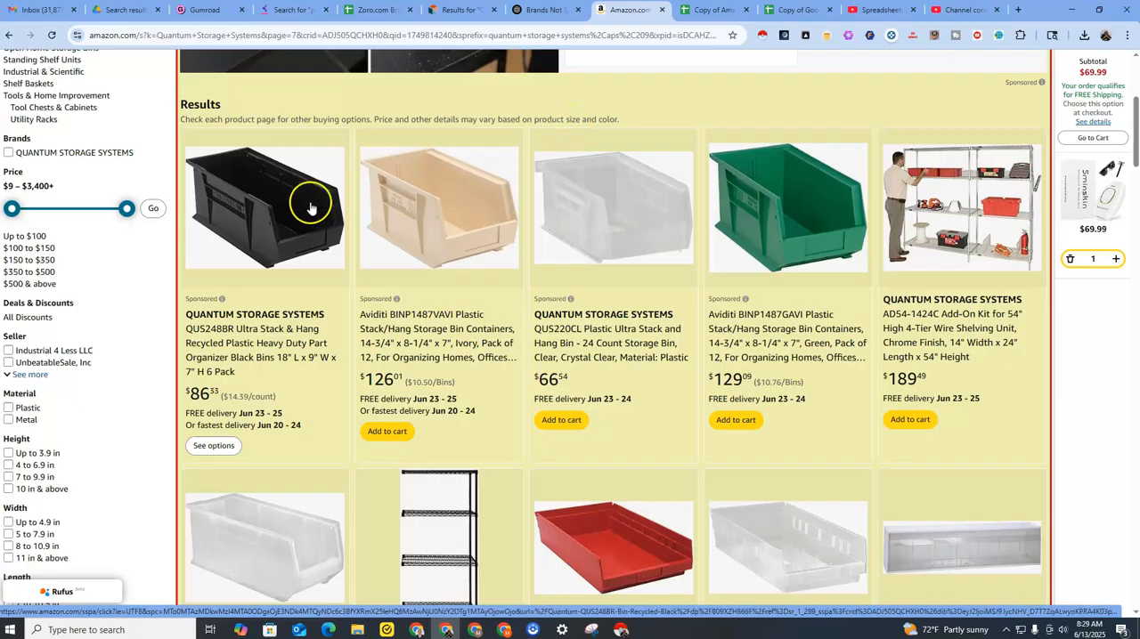
right_click(283, 202)
Switch to the Copy of Amazon Sourcer Version 1.7D spreadsheet and open its Sourcing Sheet.
left_click(703, 11)
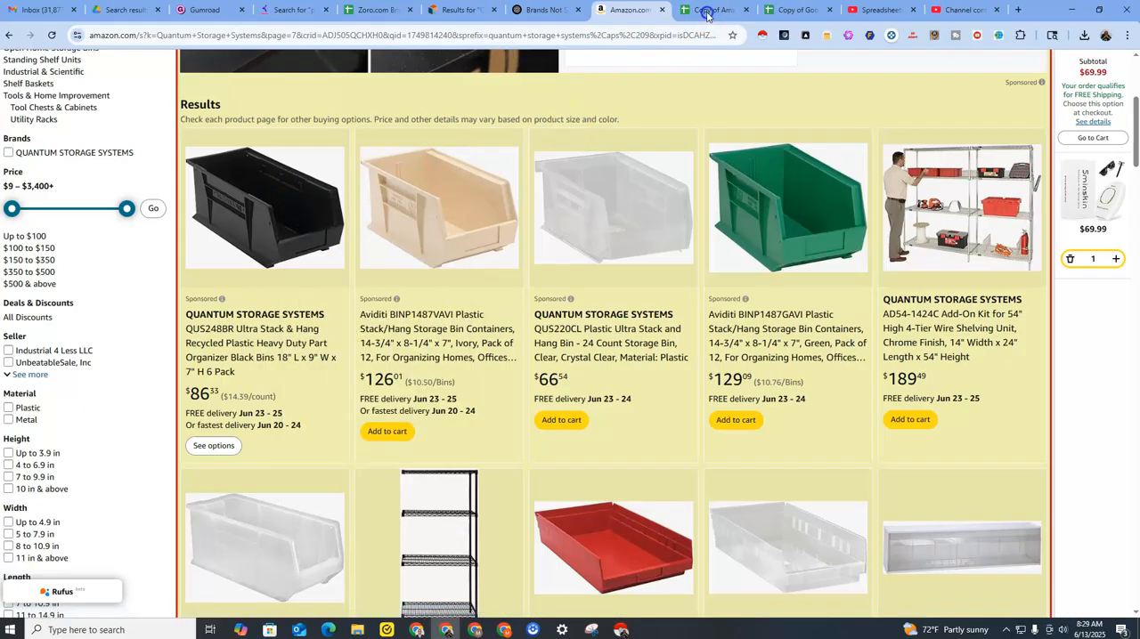
left_click(703, 11)
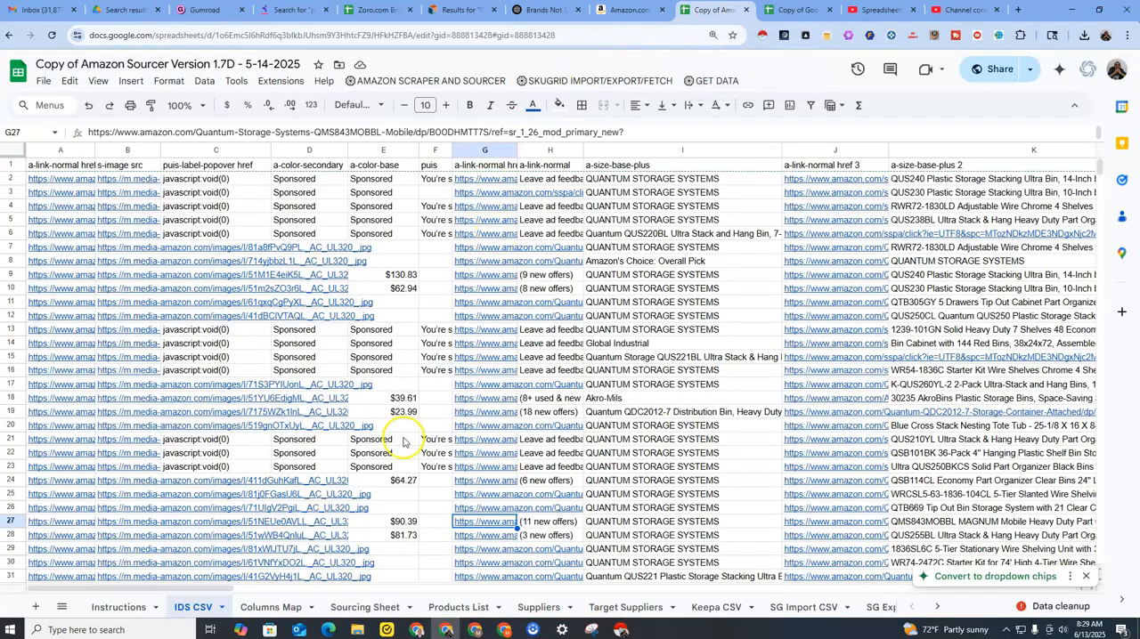
left_click(361, 609)
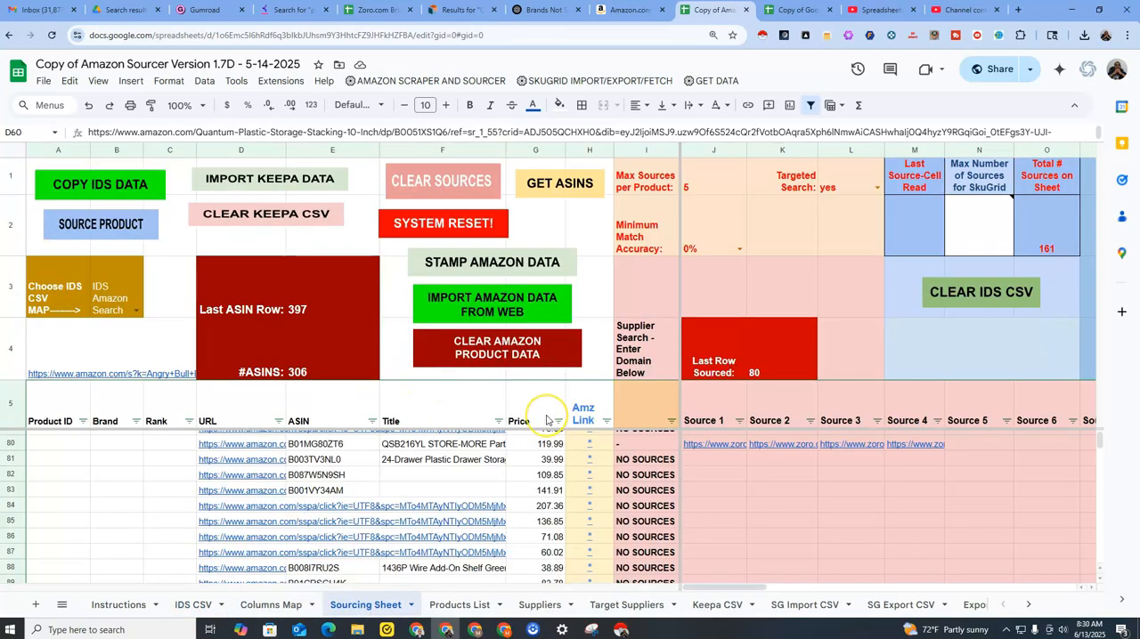
Zoom out the Sourcing Sheet and examine the Zoro source links, previewing the Source 1 link in row 80.
key("ctrl+minus")
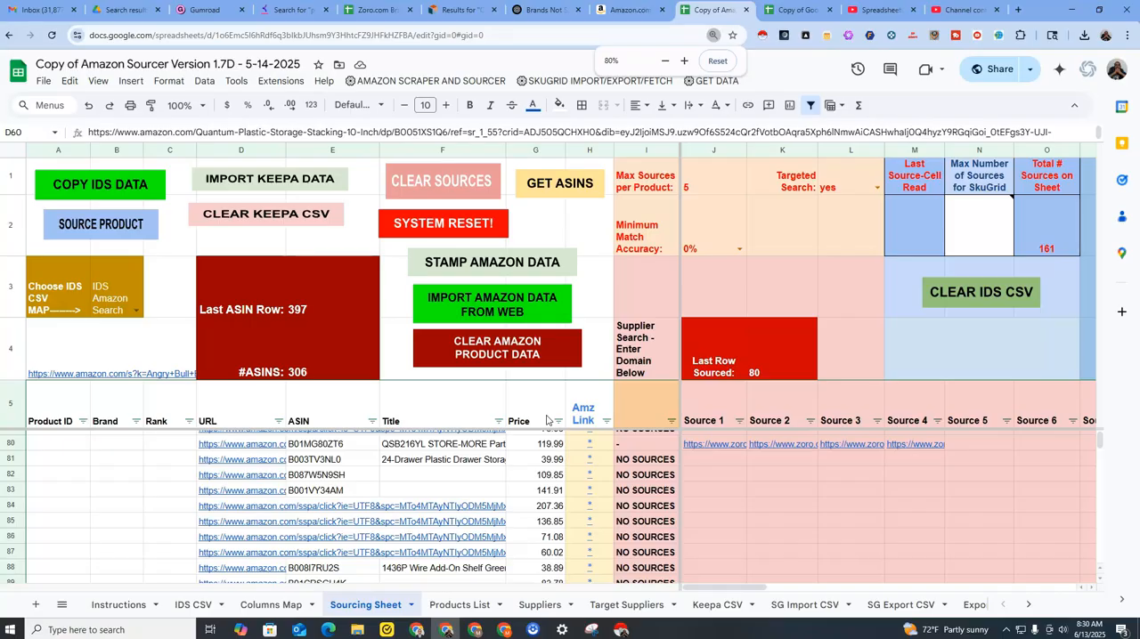
key("ctrl+minus")
key("ctrl+minus")
scroll(623, 405, "up", 5)
scroll(590, 397, "up", 10)
scroll(585, 392, "down", 13)
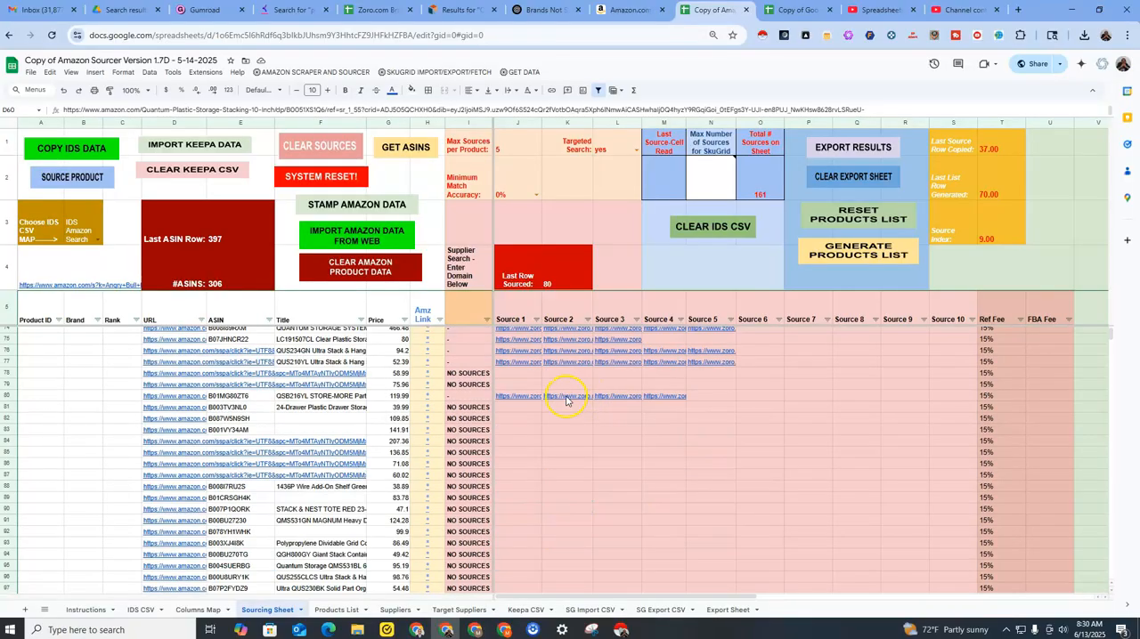
mouse_move(552, 397)
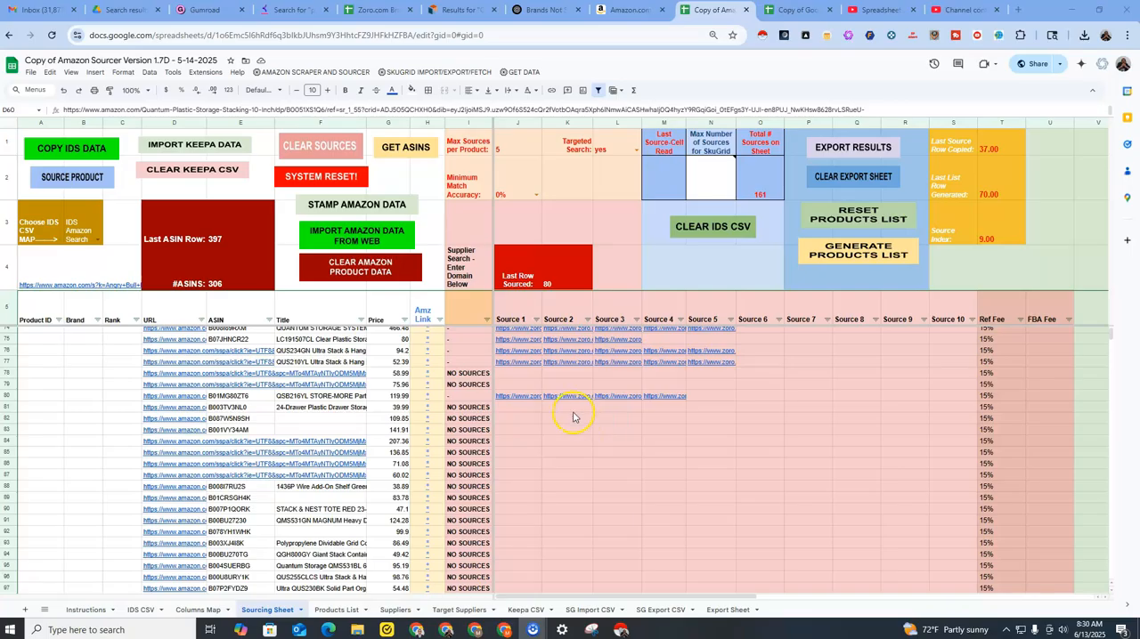
mouse_move(517, 399)
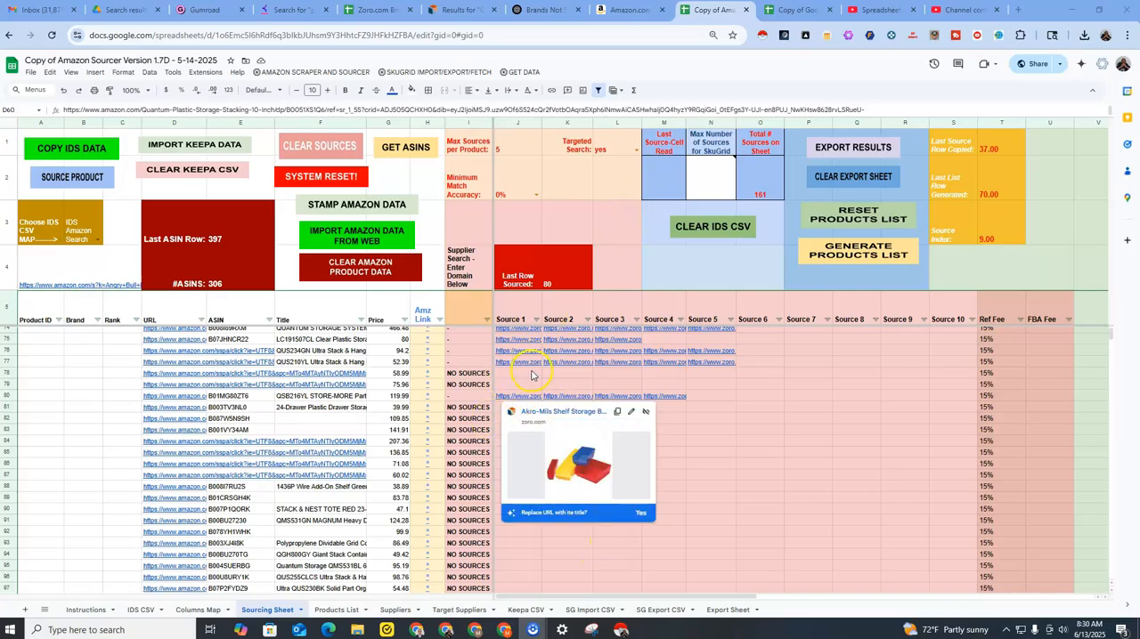
Move the Amazon Sourcer browser tab to the end, view the Google Lens Product Sourcer template, and return to the Amazon results.
left_click_drag(703, 14, 958, 11)
left_click(693, 7)
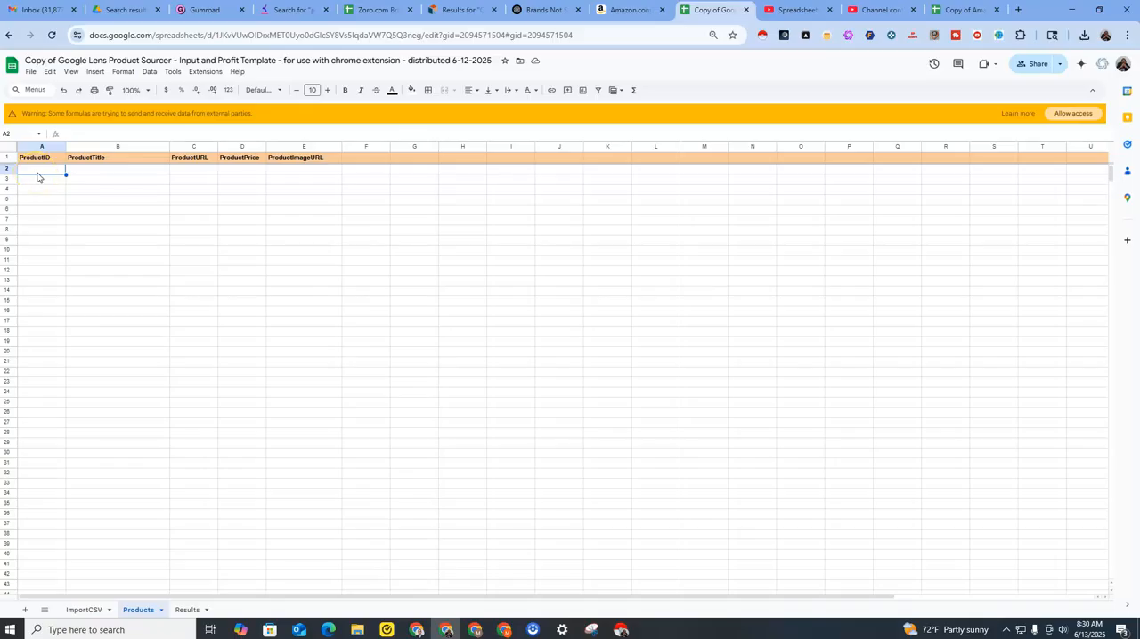
left_click(611, 11)
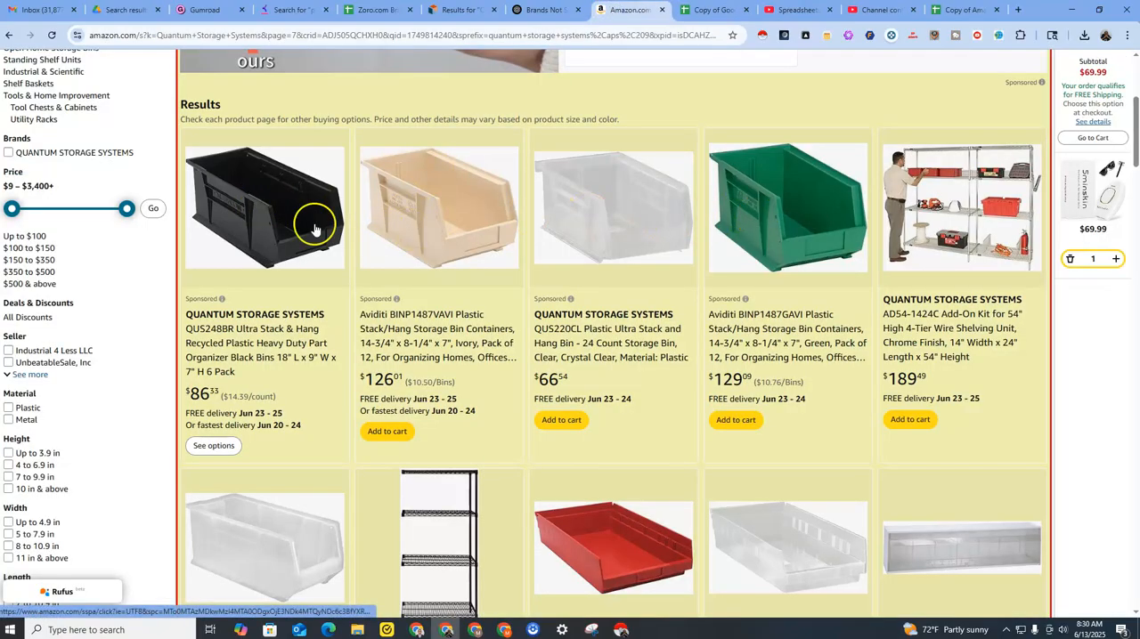
Switch to the Google Lens Product Sourcer template and review the ProductImageURL column in Products and columns A to G in Results.
left_click(705, 10)
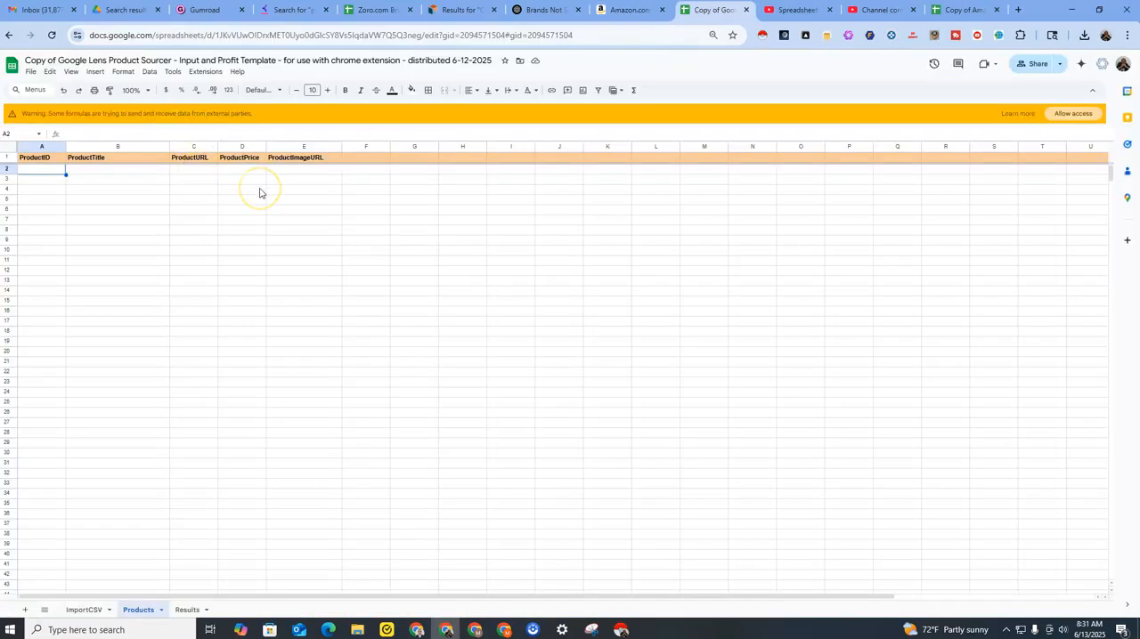
left_click_drag(298, 169, 298, 179)
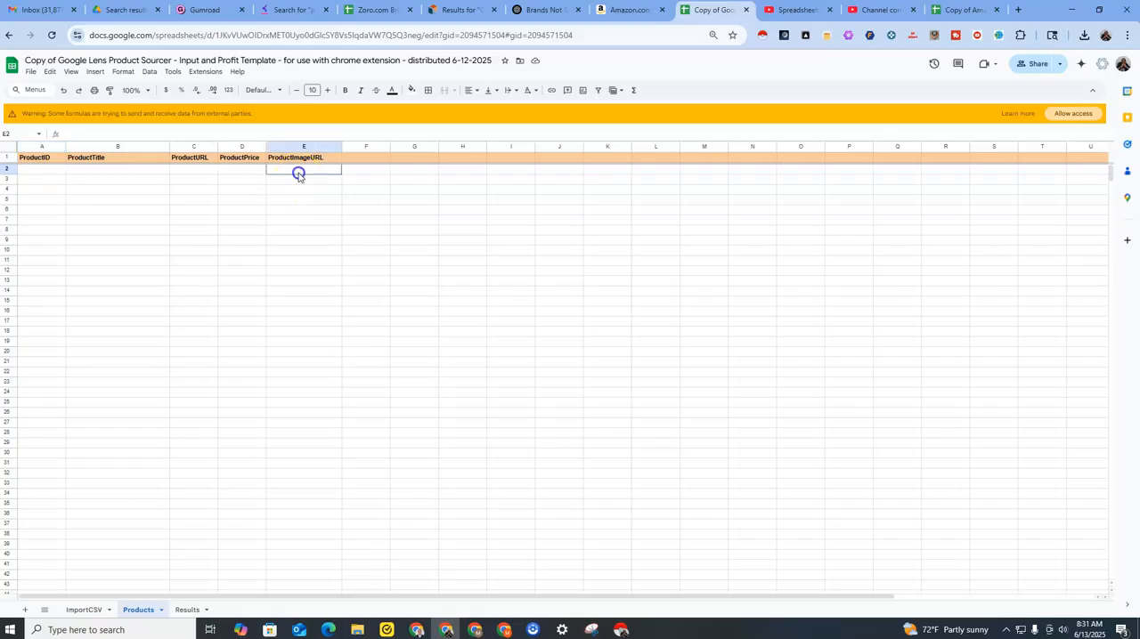
left_click_drag(298, 297, 299, 298)
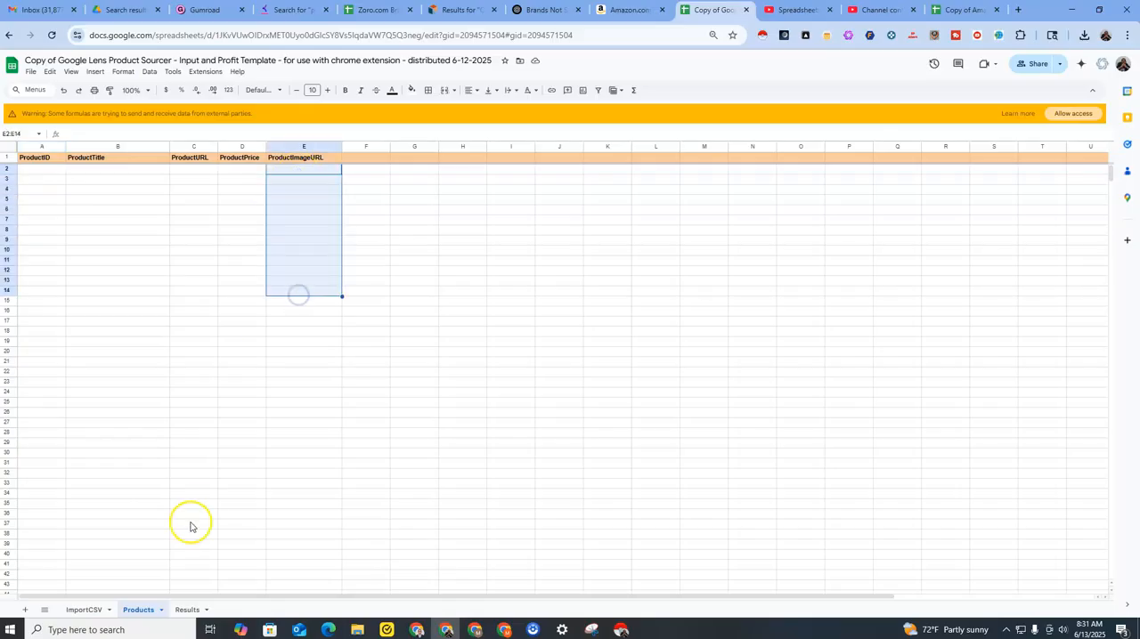
left_click(188, 609)
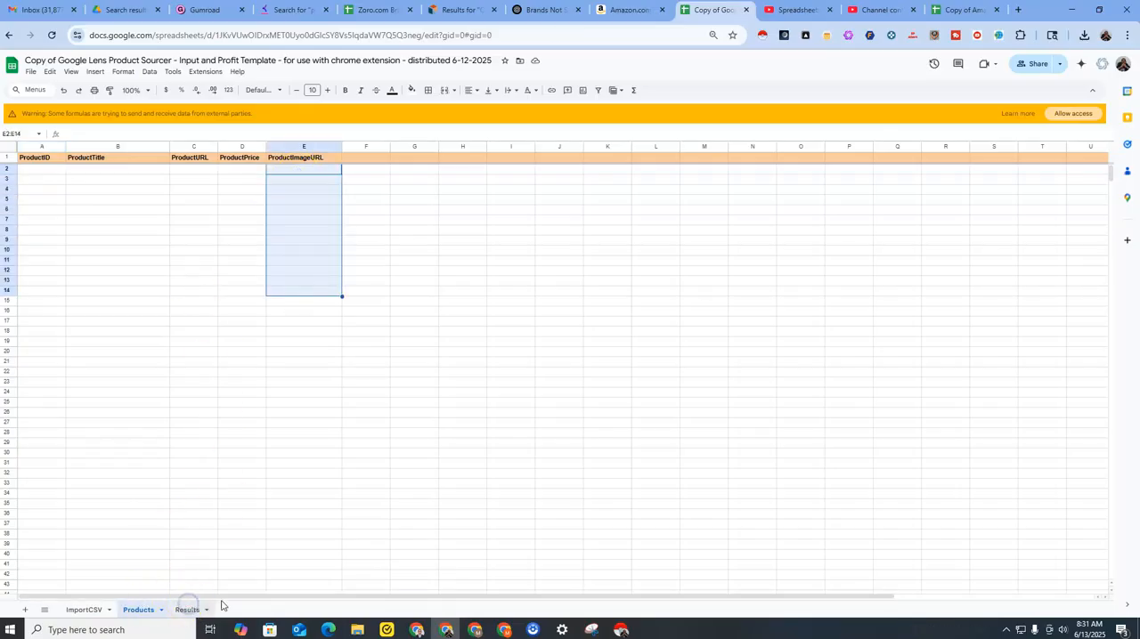
mouse_move(50, 231)
left_mouse_down()
mouse_move(415, 279)
mouse_move(413, 504)
left_mouse_up()
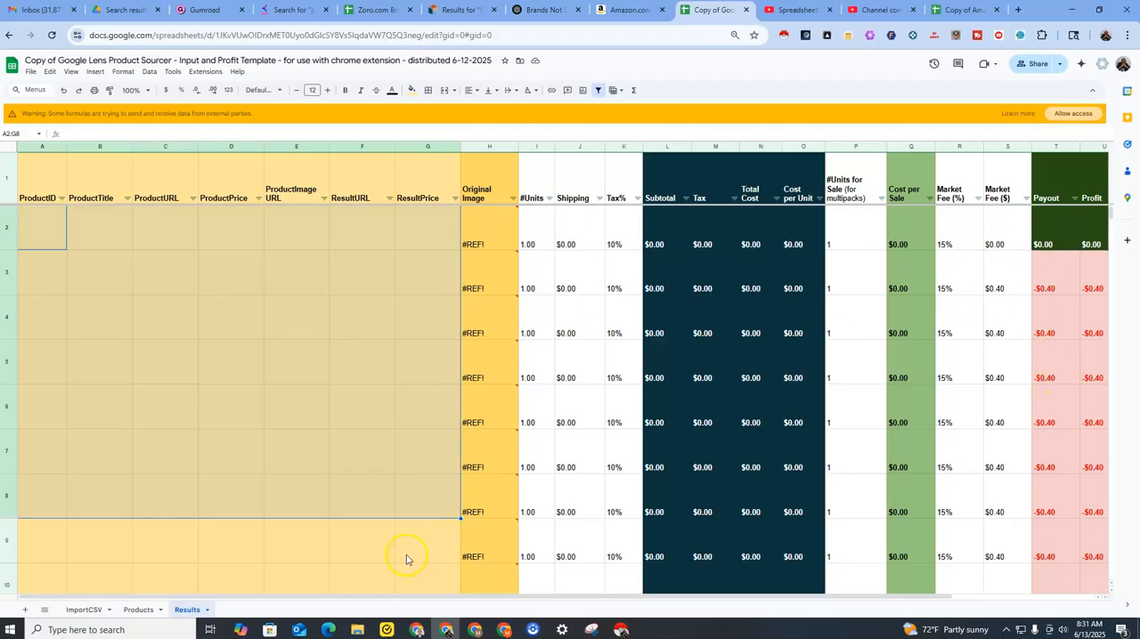
Return to the Products sheet, enlarge the page, and review the title, URL, price and image URL columns, ending on cell A2.
left_click(147, 611)
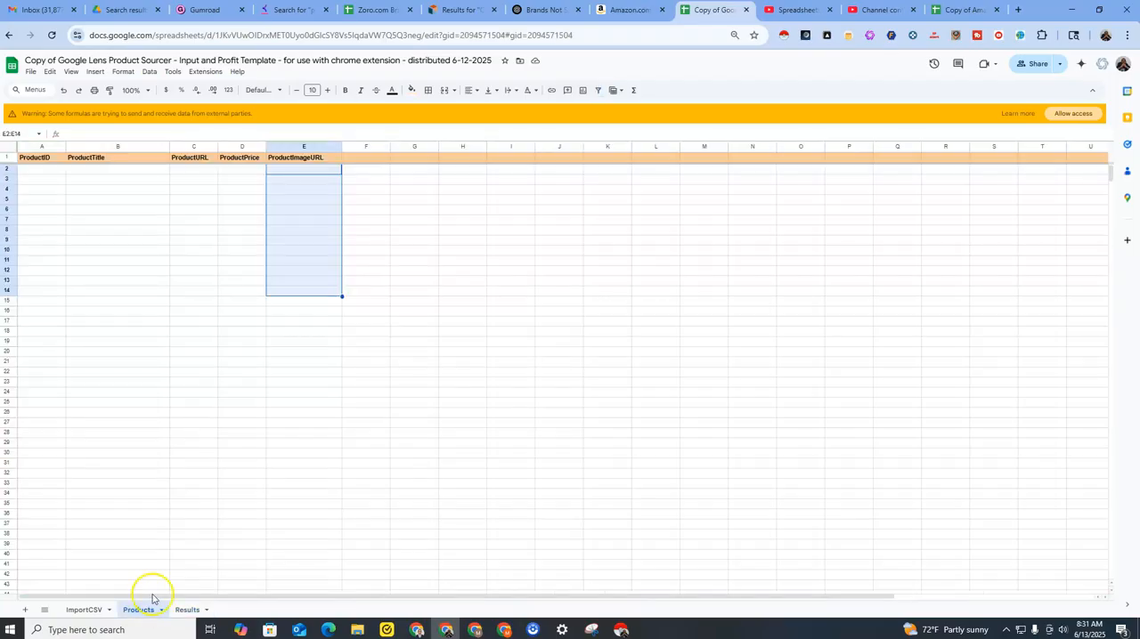
left_click(48, 171)
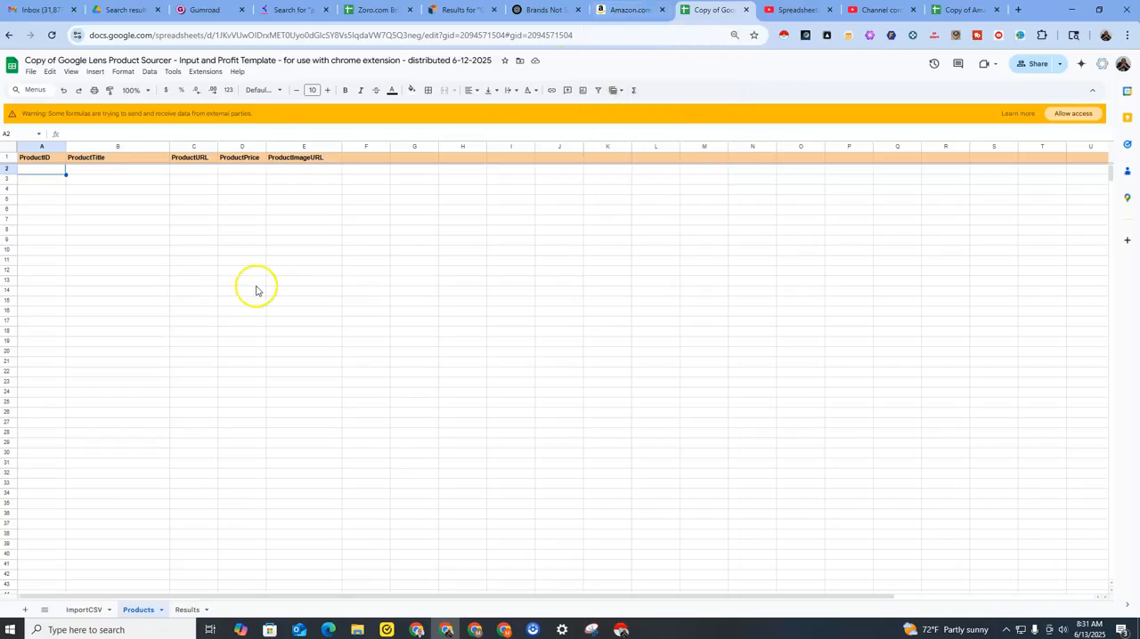
key("ctrl+minus")
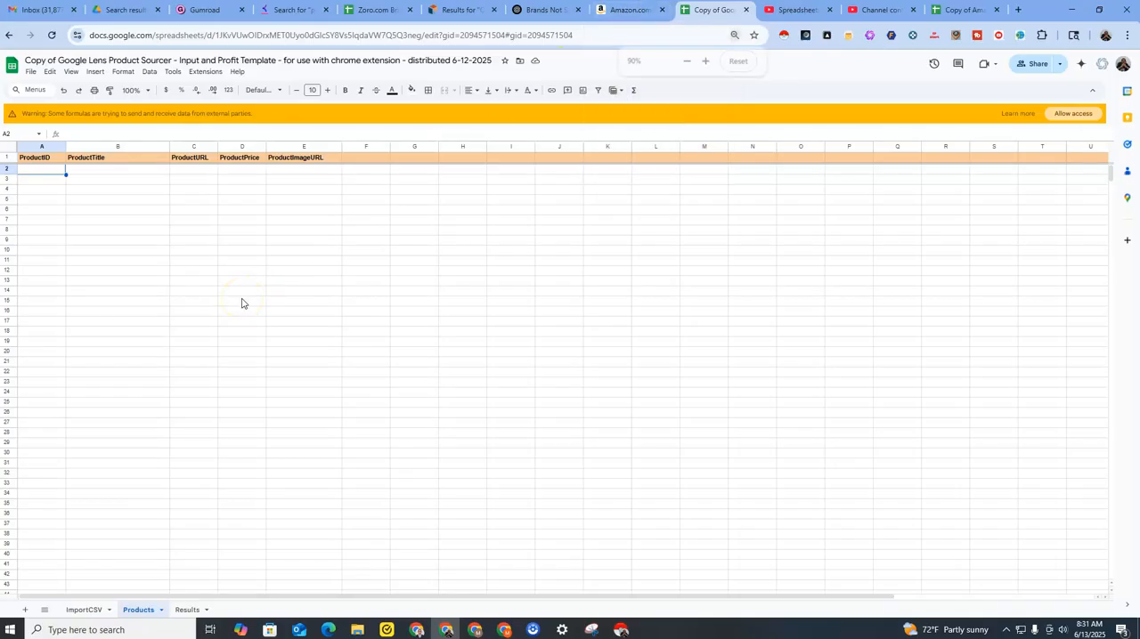
key("ctrl+plus")
key("ctrl+plus")
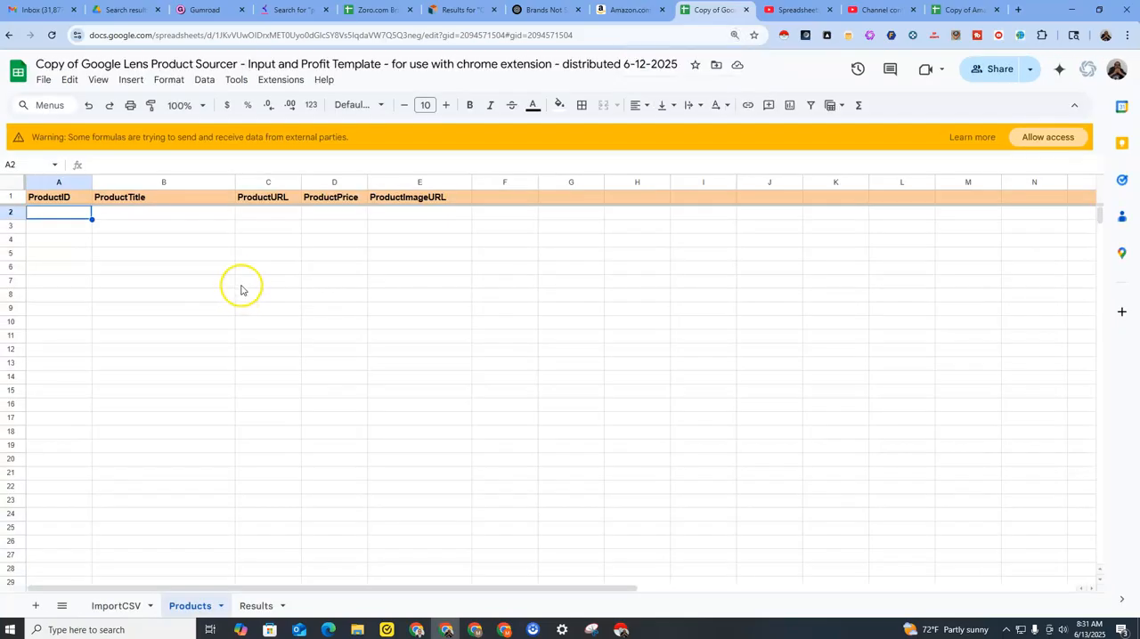
left_click(129, 216)
left_click_drag(157, 219, 385, 404)
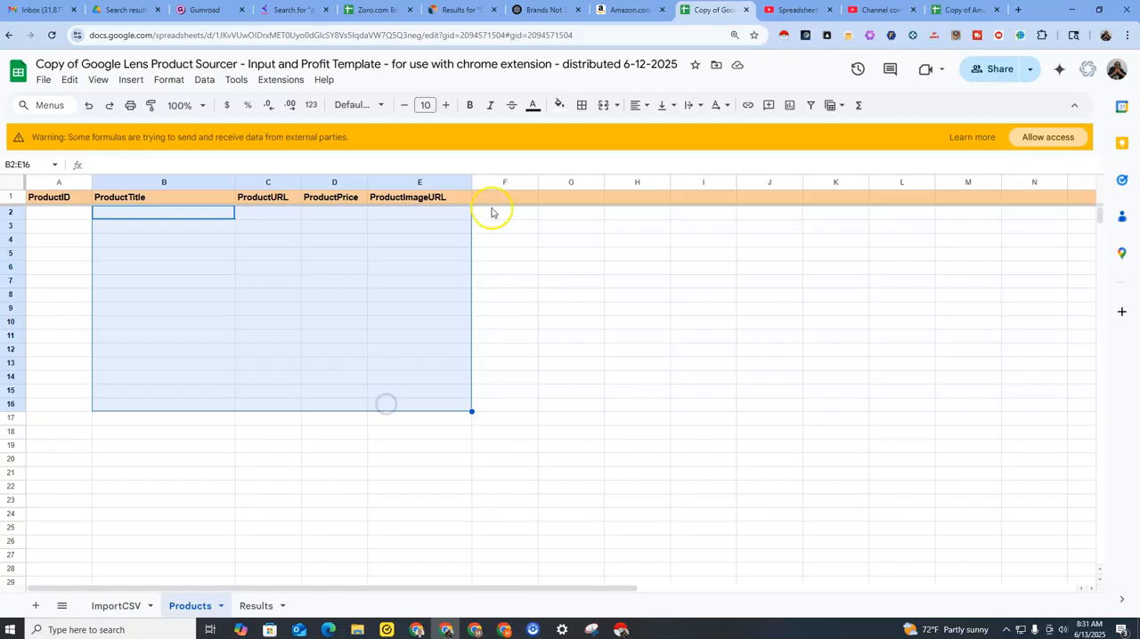
left_click(63, 216)
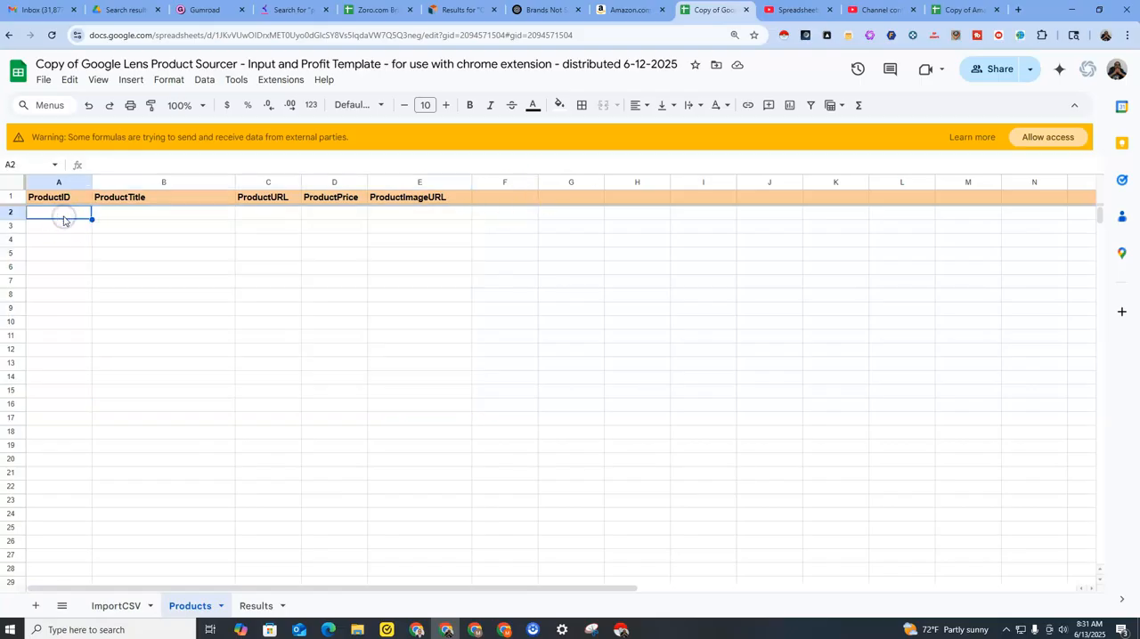
Run Instant Data Scraper on page 7 of the Amazon results and try to mark a pagination link for crawling.
left_click(631, 12)
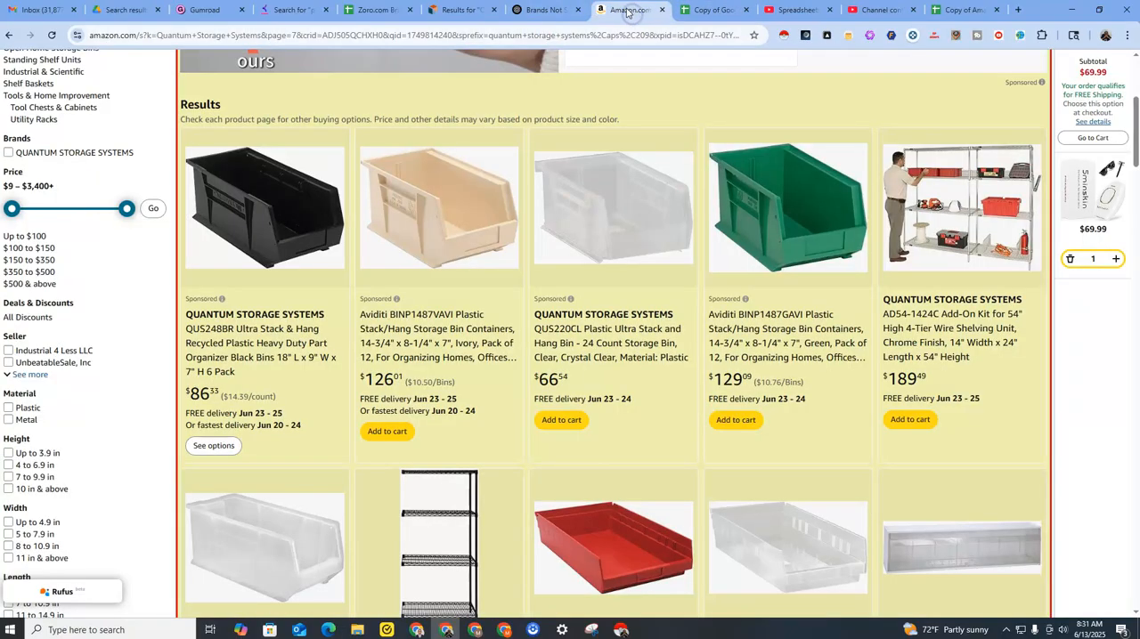
scroll(556, 136, "up", 4)
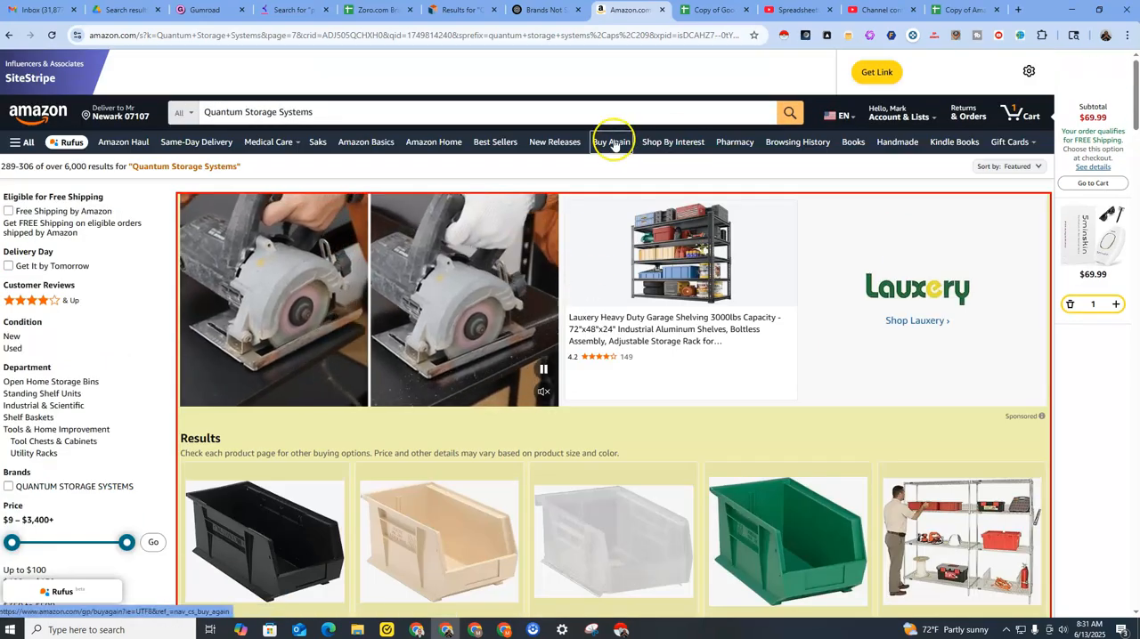
left_click(784, 38)
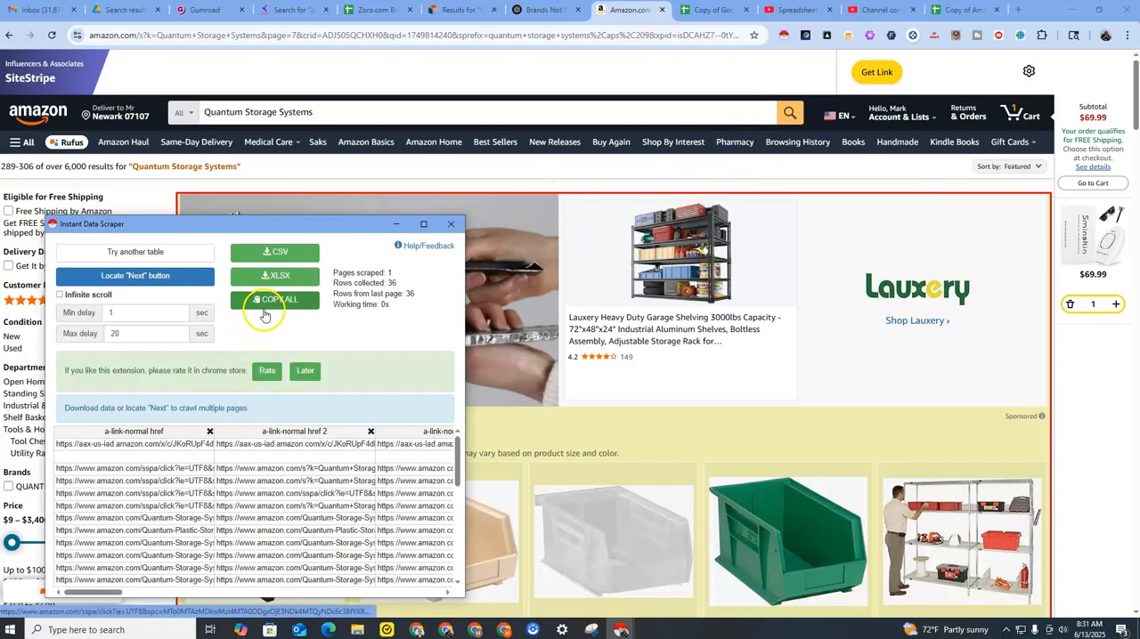
left_click(152, 285)
scroll(333, 302, "down", 4)
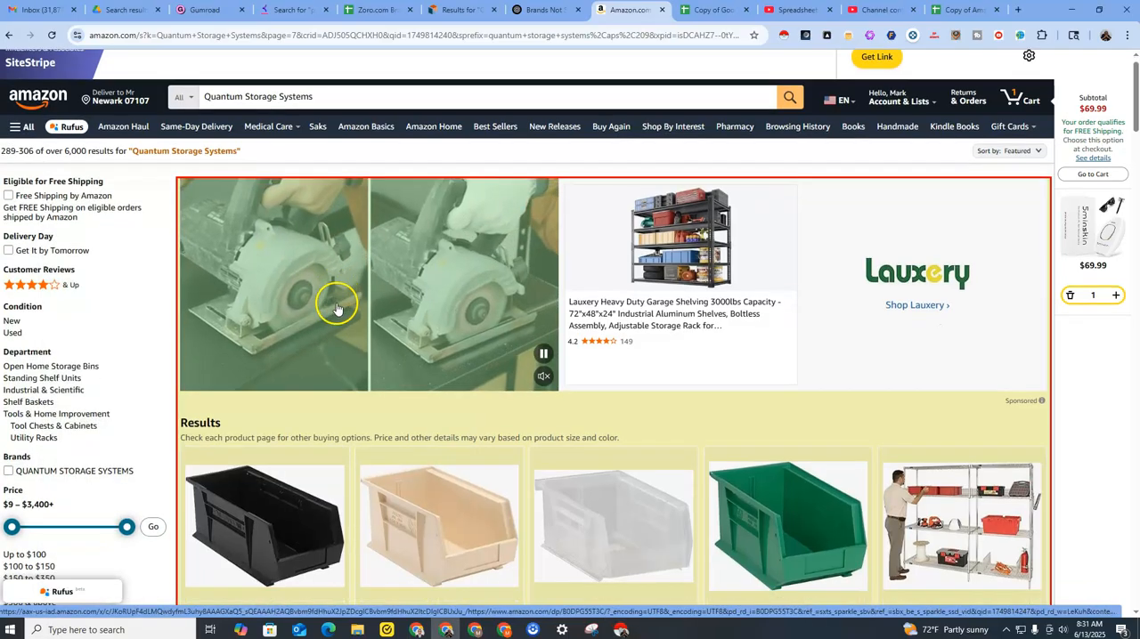
scroll(339, 308, "down", 8)
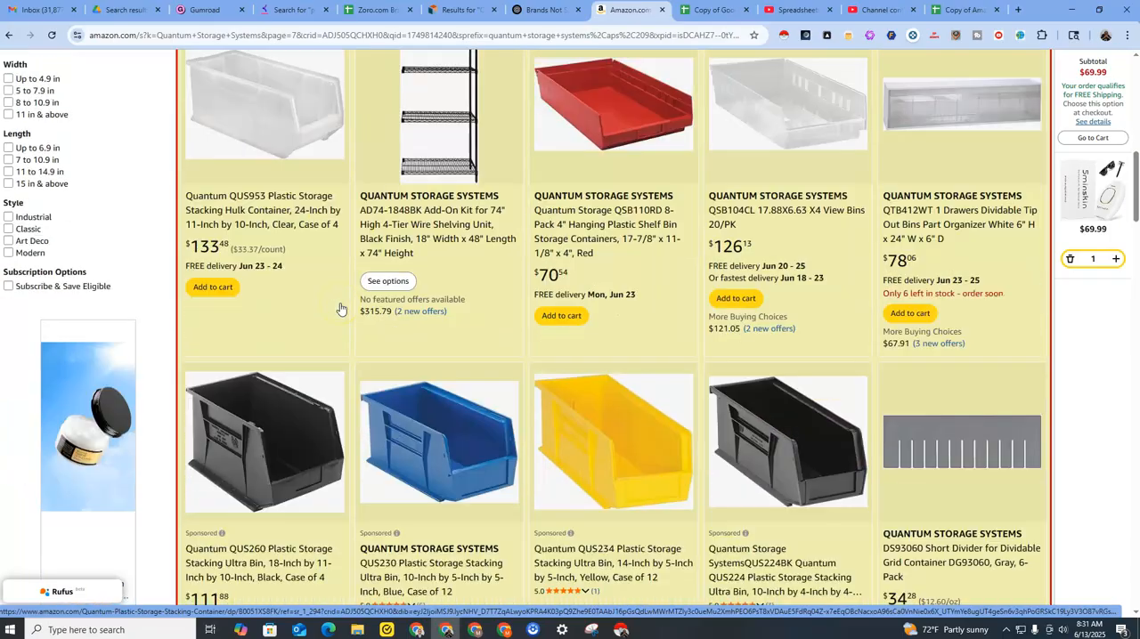
scroll(341, 308, "down", 15)
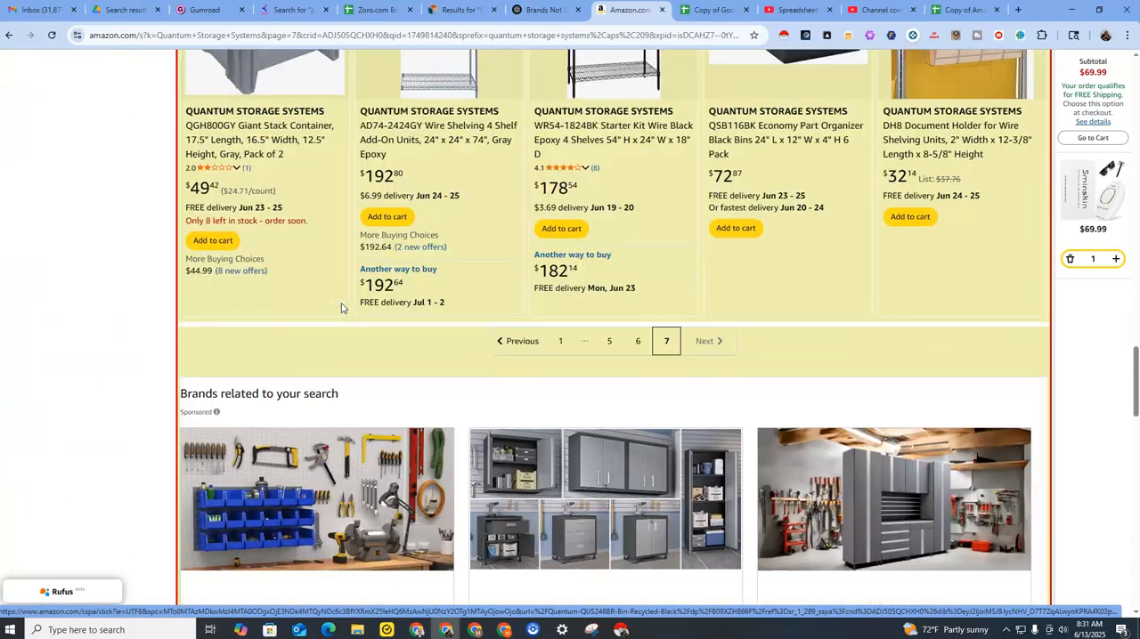
scroll(466, 273, "up", 2)
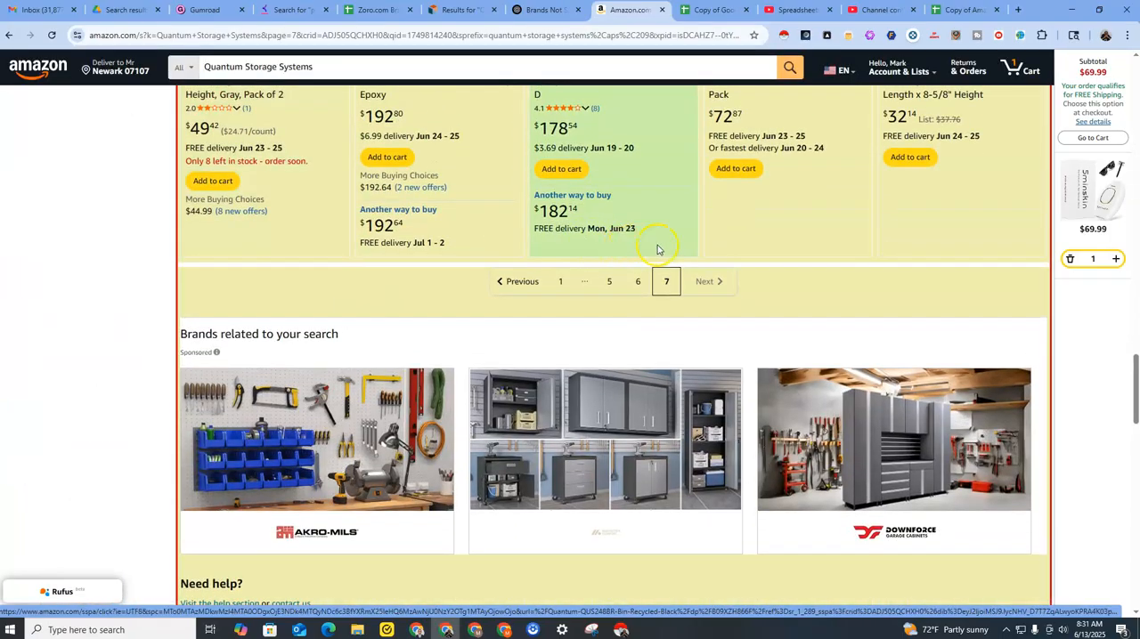
left_click(562, 292)
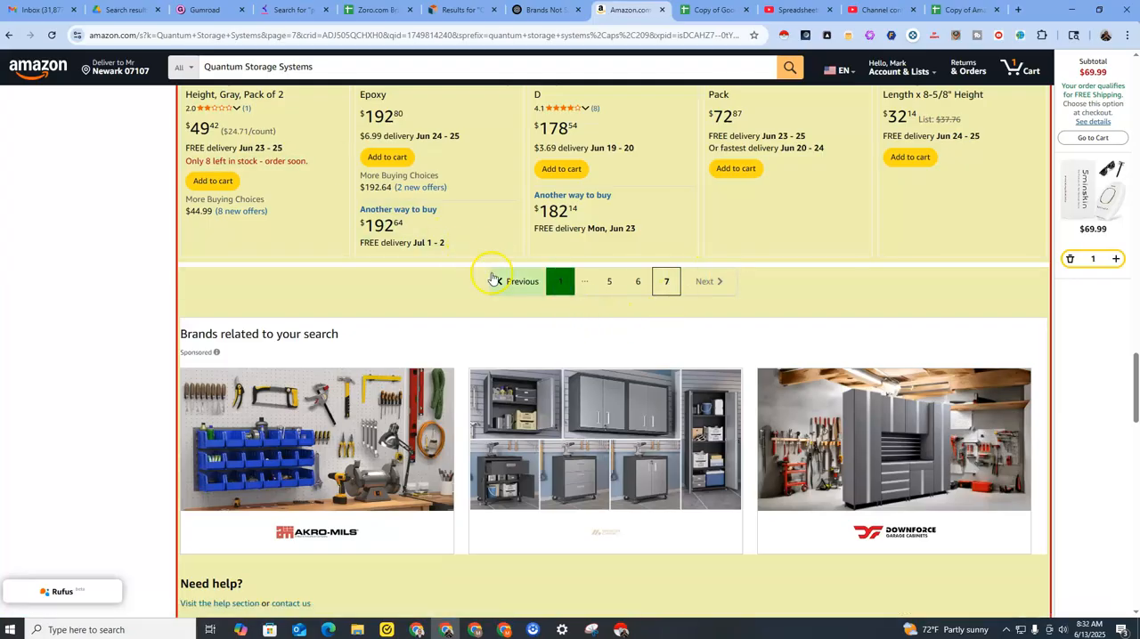
Reload the Amazon page and search again for Quantum Storage Systems to get back to the first results page.
scroll(560, 287, "up", 15)
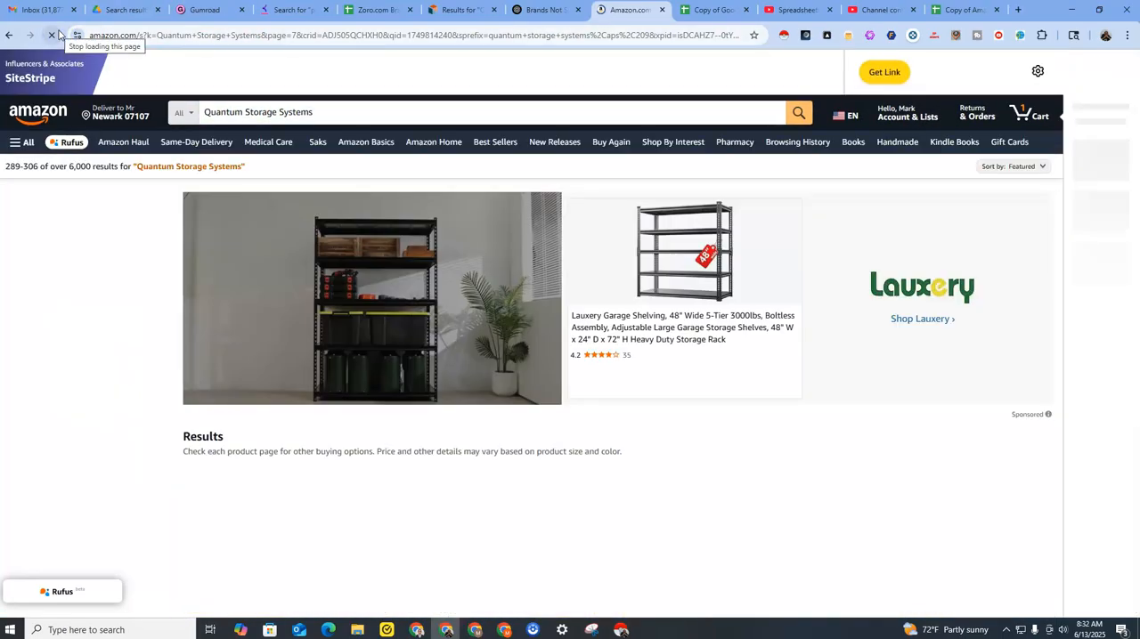
scroll(564, 420, "up", 10)
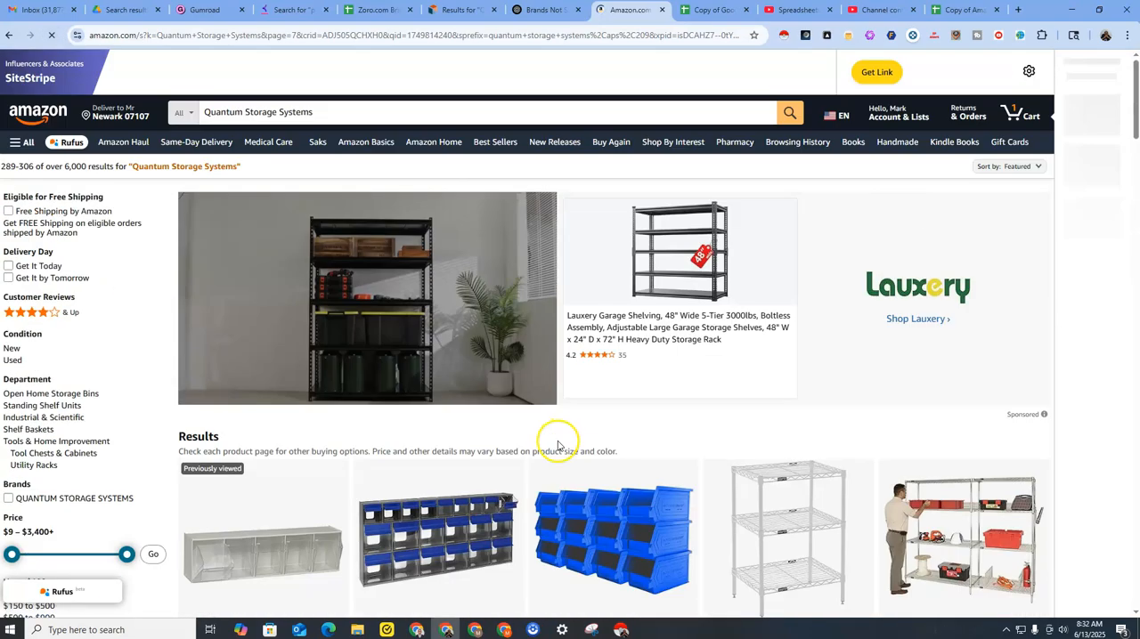
left_click(787, 120)
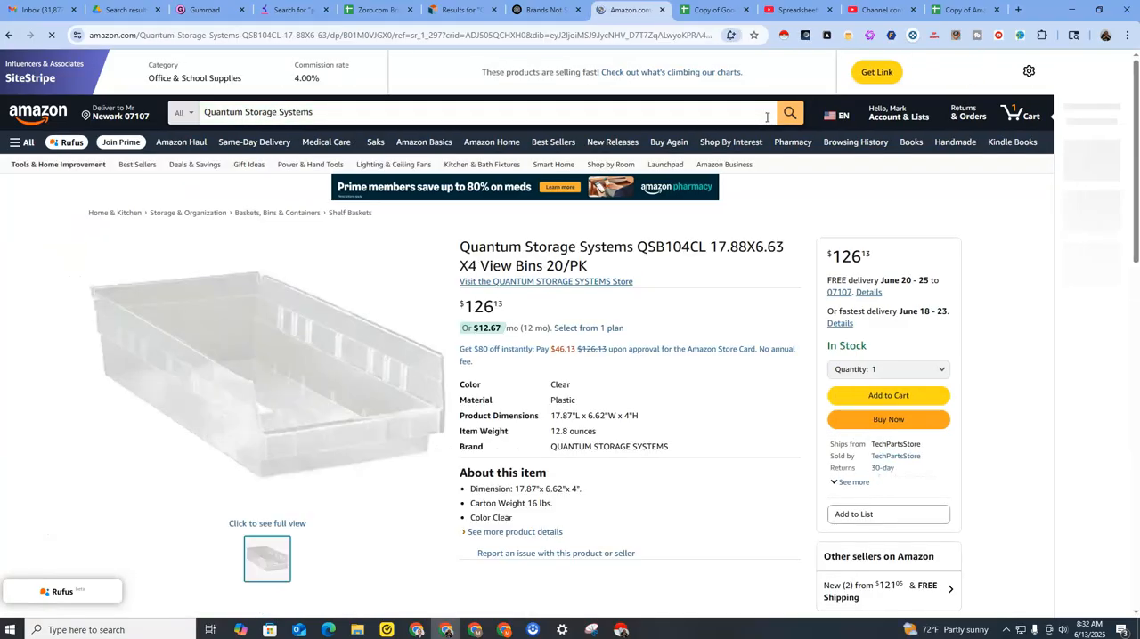
left_click(789, 114)
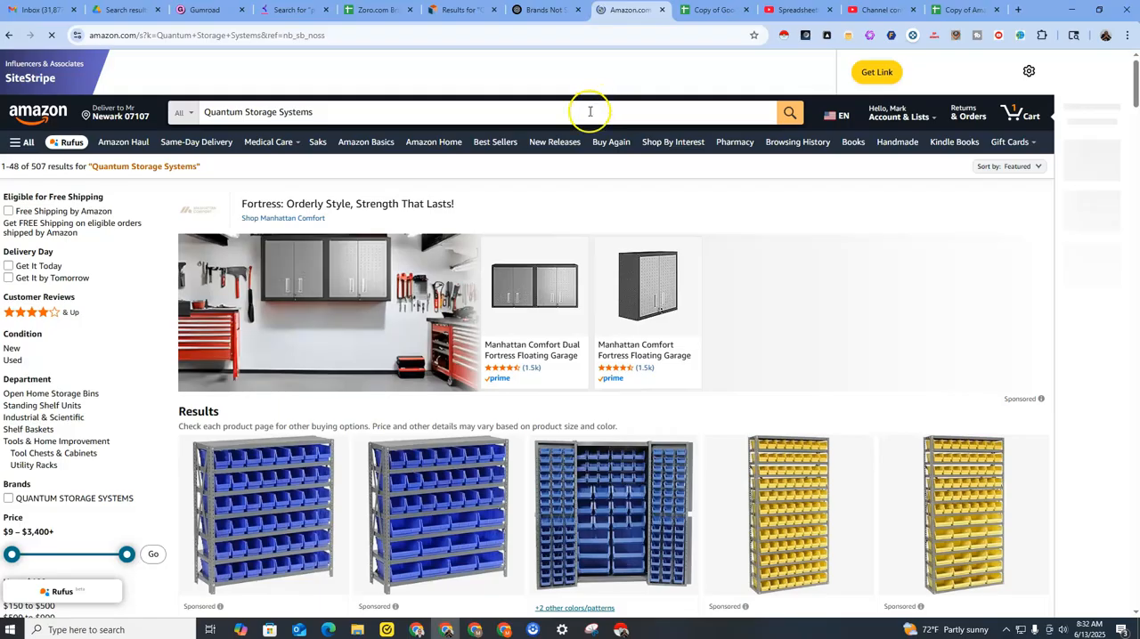
Run Instant Data Scraper on the first Amazon results page and mark the pagination's Next link as its crawl target.
left_click(784, 37)
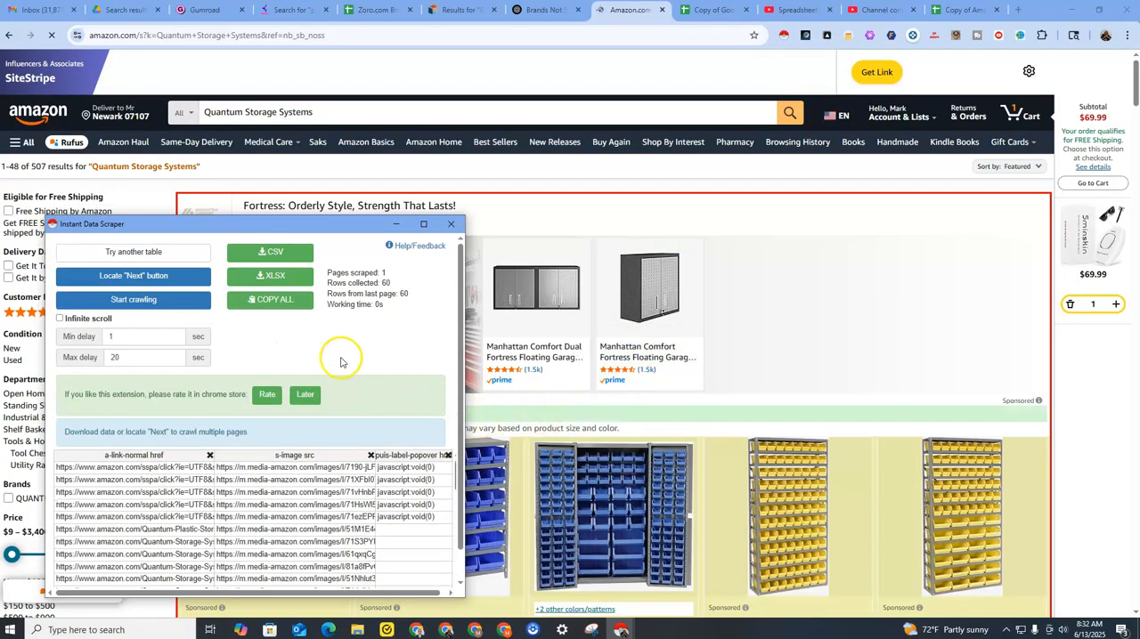
left_click(174, 279)
scroll(526, 398, "down", 4)
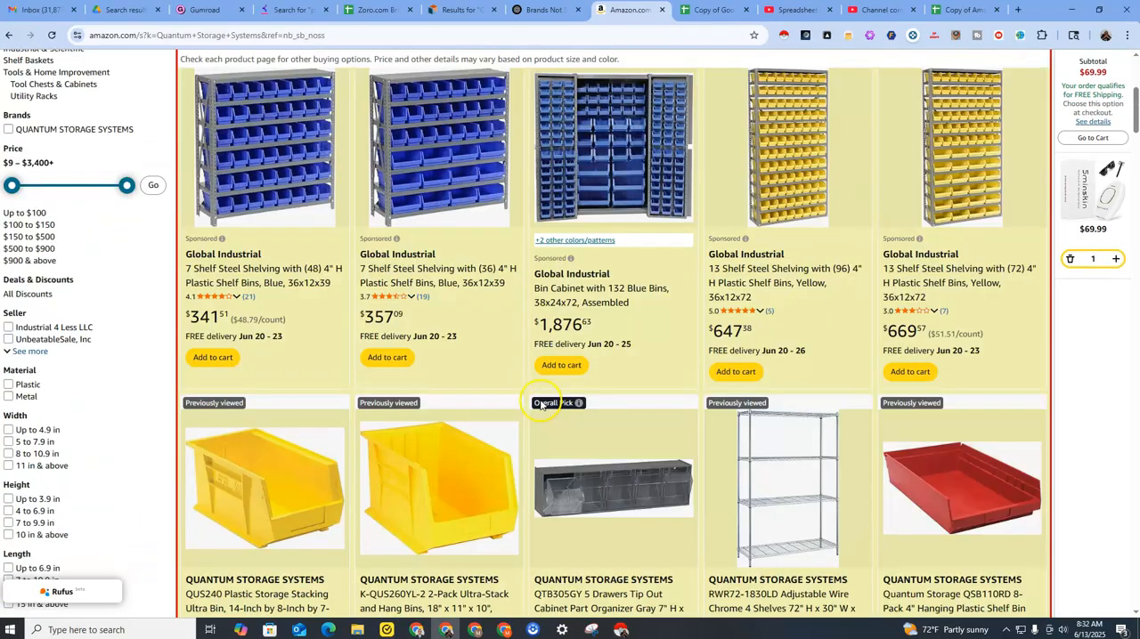
scroll(545, 405, "down", 20)
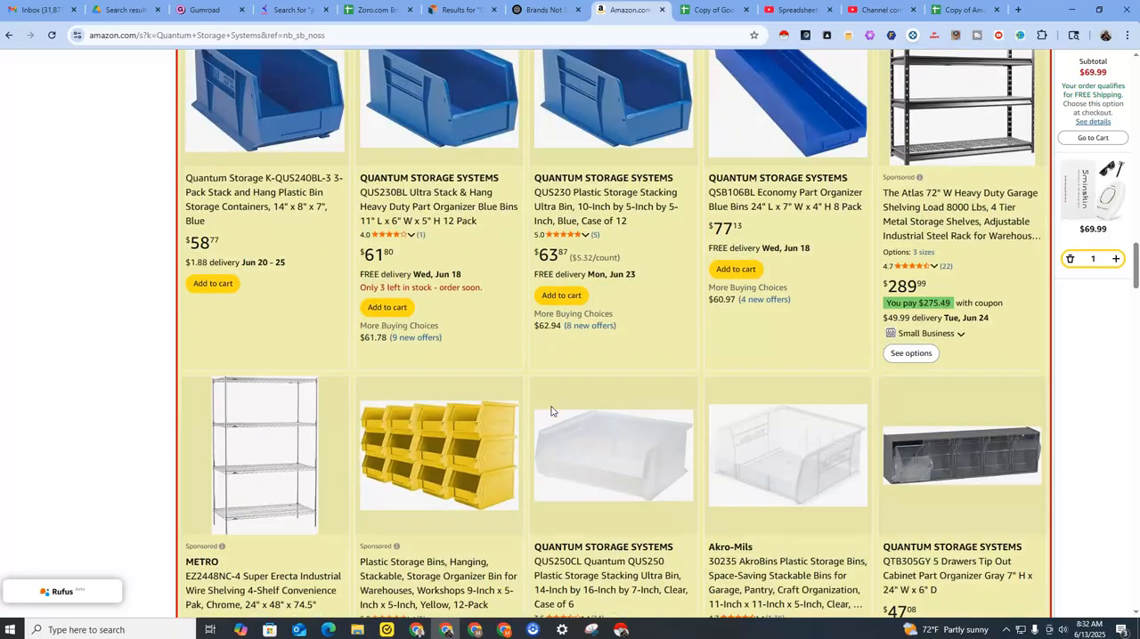
scroll(550, 411, "down", 15)
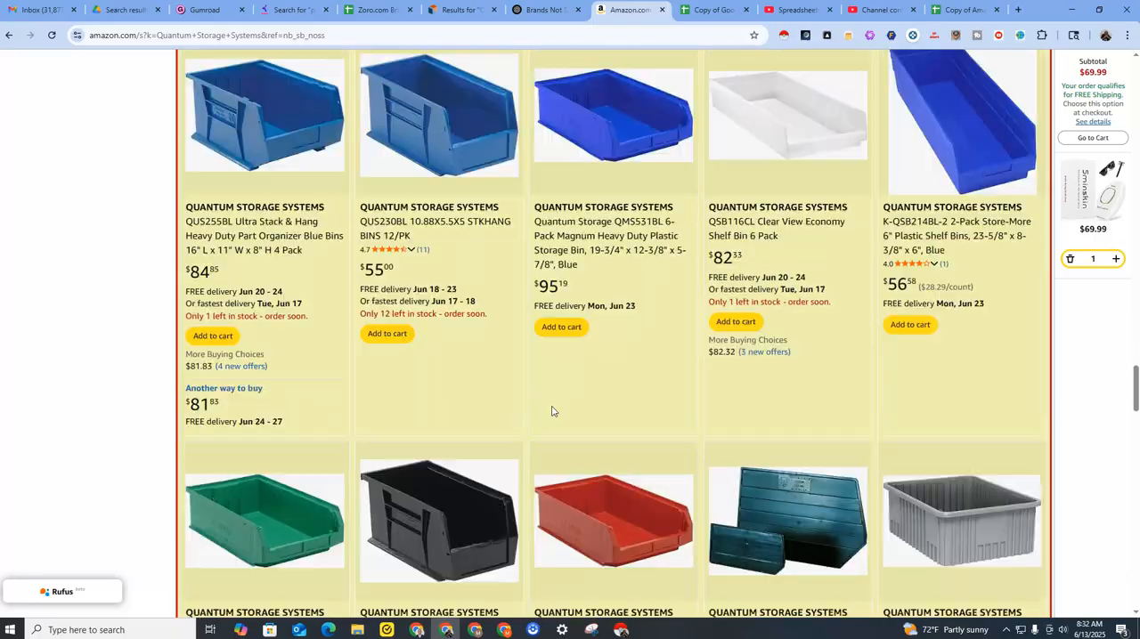
scroll(551, 412, "down", 13)
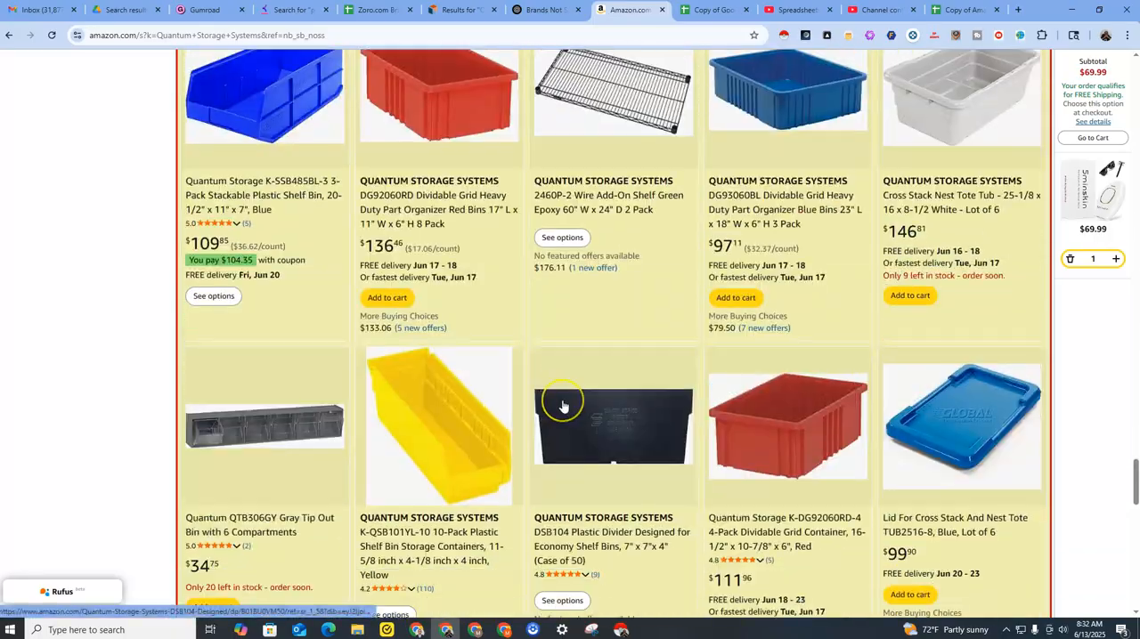
scroll(562, 407, "down", 4)
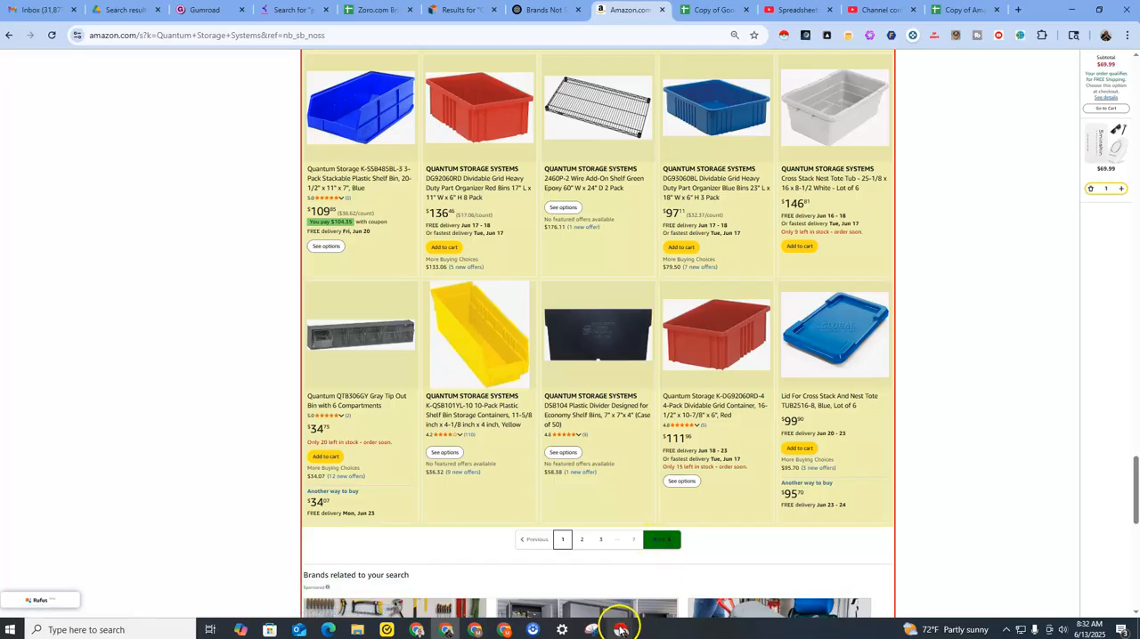
Close the leftover Instant Data Scraper windows and keep the one for the current Amazon results.
mouse_move(620, 630)
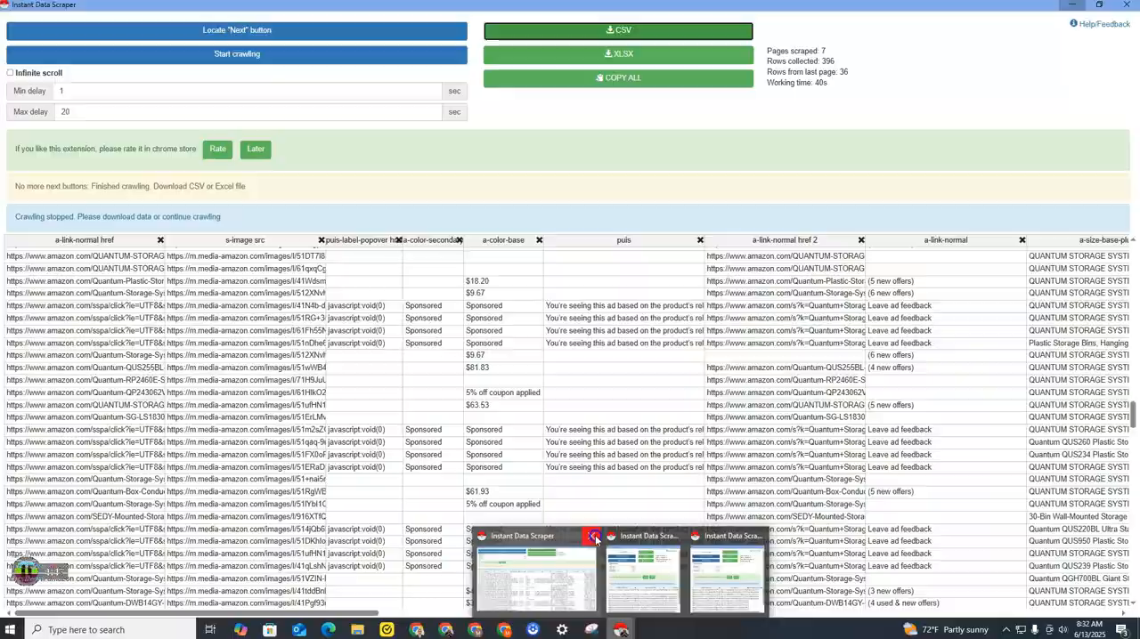
left_click(589, 536)
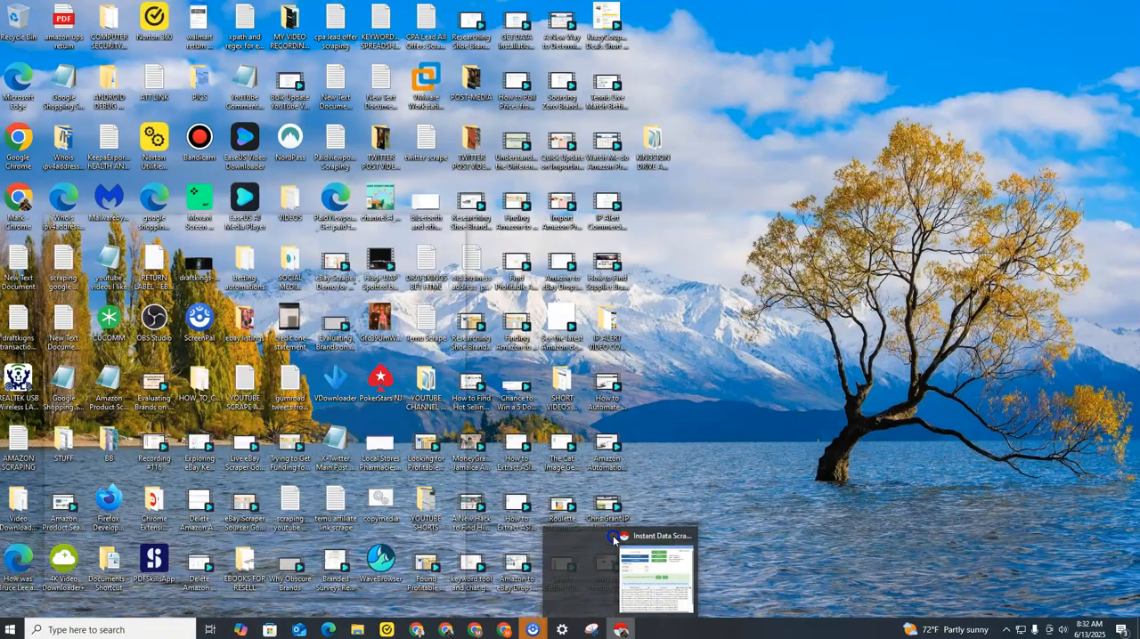
left_click(612, 538)
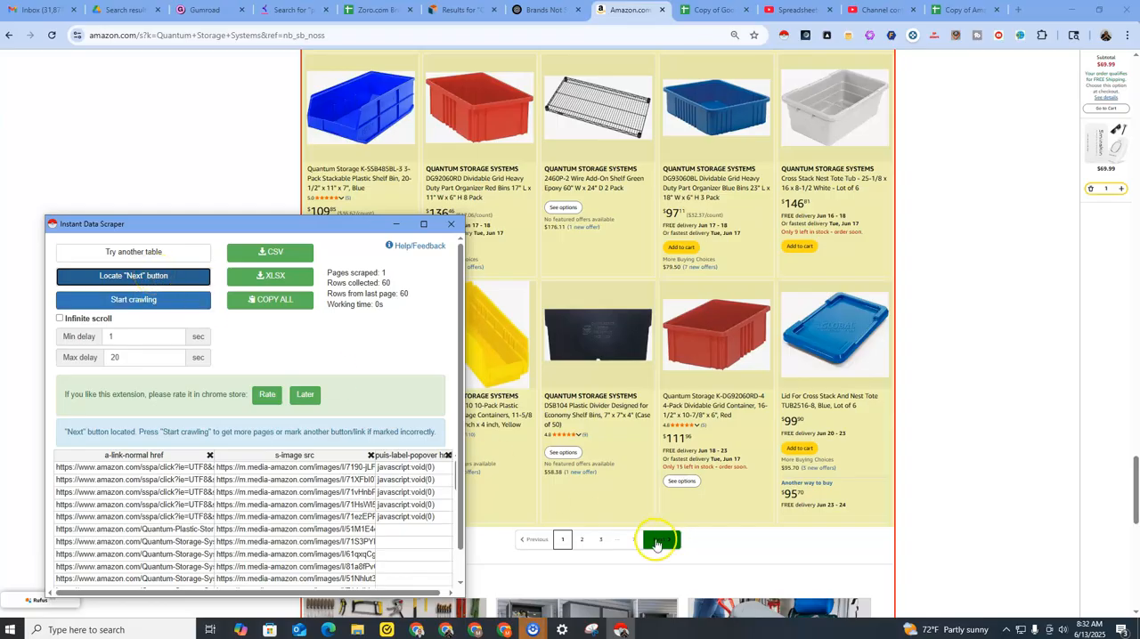
Crawl the Amazon results pages with Instant Data Scraper through the marked Next link, restarting the crawl once.
left_click(150, 304)
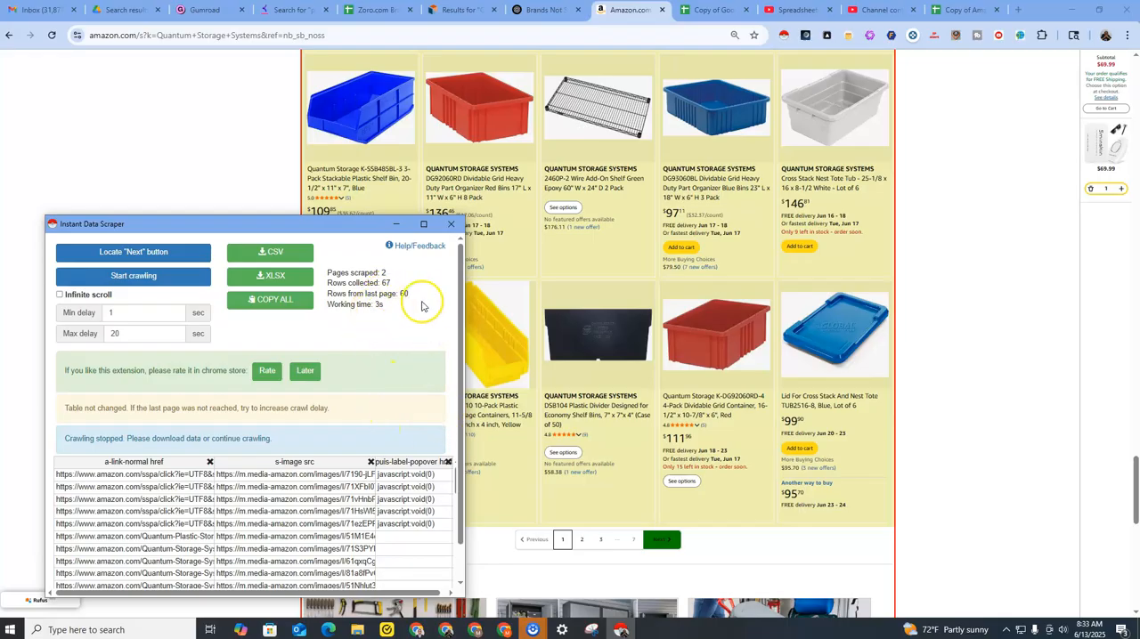
scroll(460, 310, "down", 1)
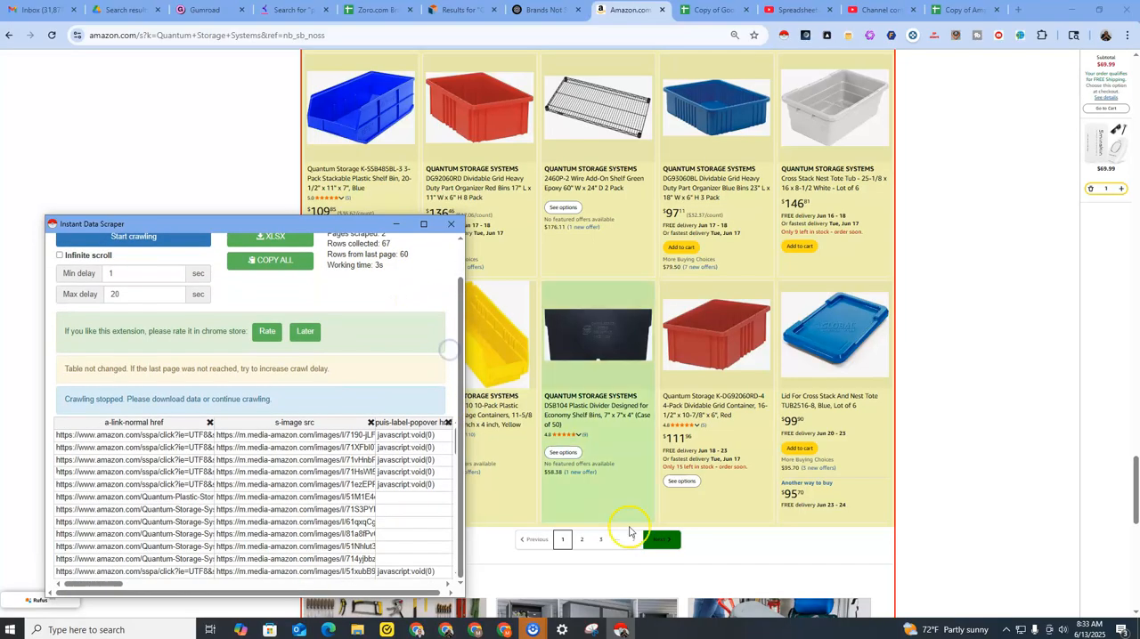
left_click(147, 239)
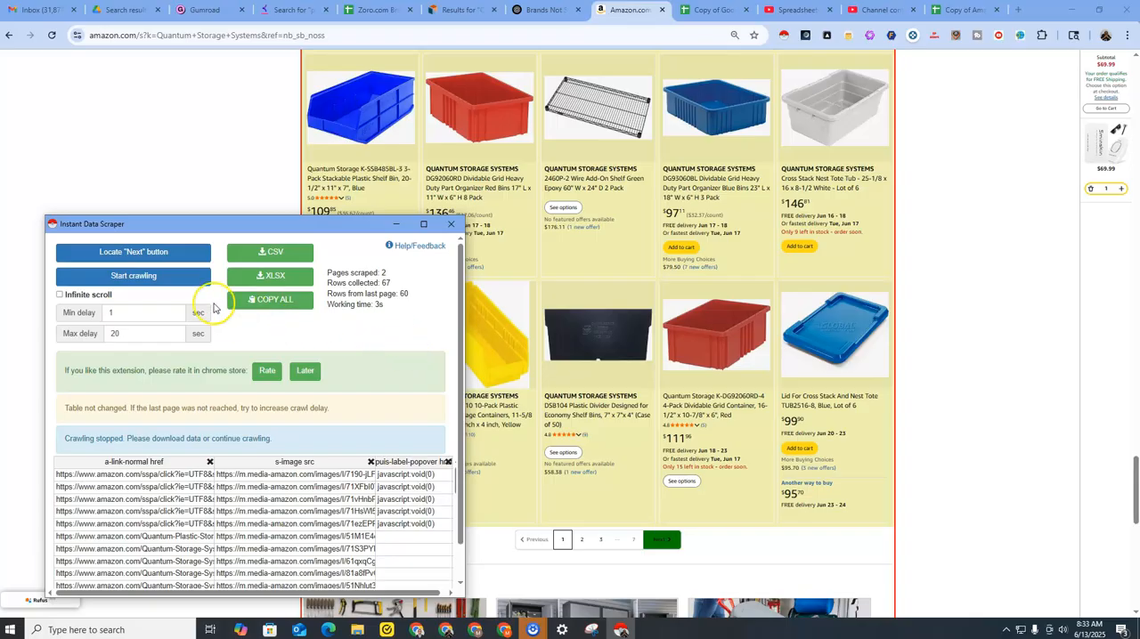
Mark the pagination's Next link again and try to continue crawling the Amazon results pages with Instant Data Scraper.
left_click(167, 276)
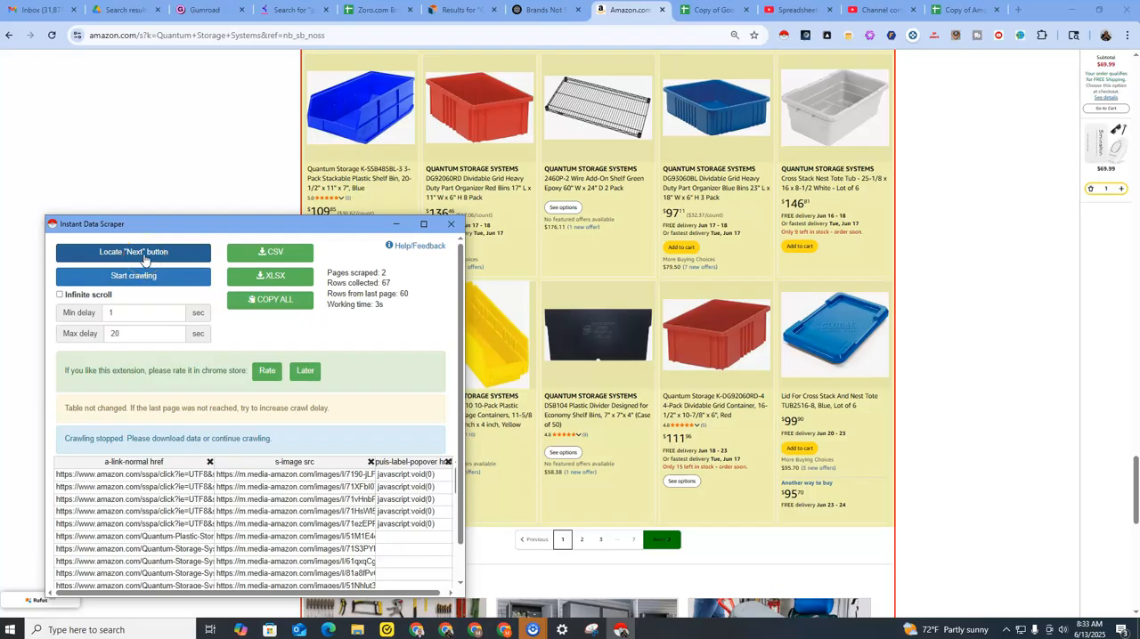
left_click(144, 257)
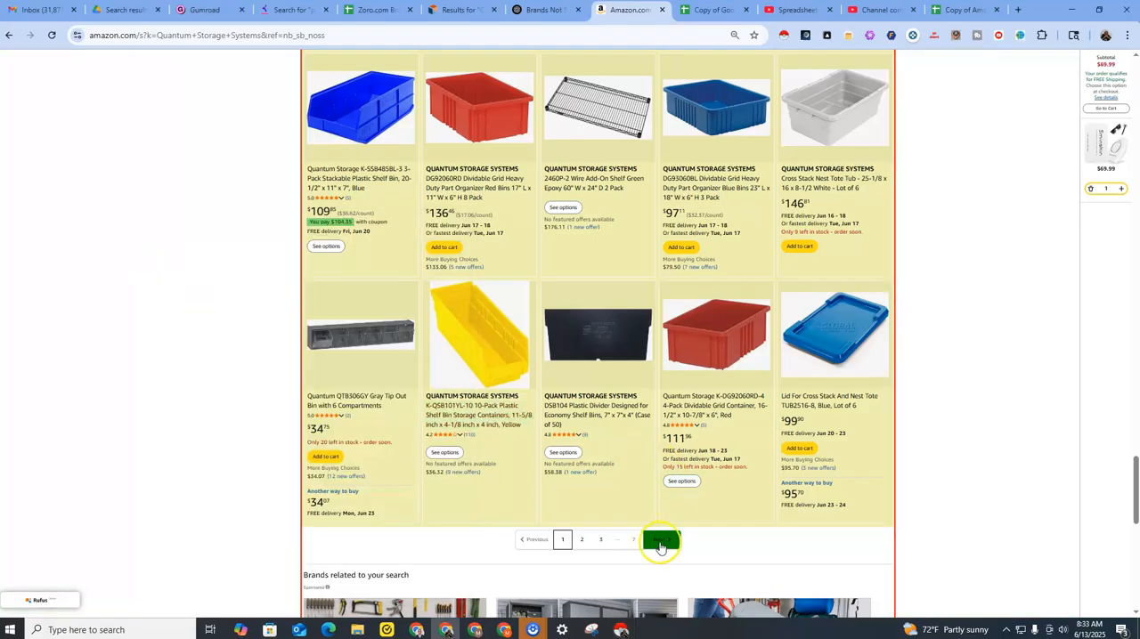
left_click(659, 541)
left_click(622, 628)
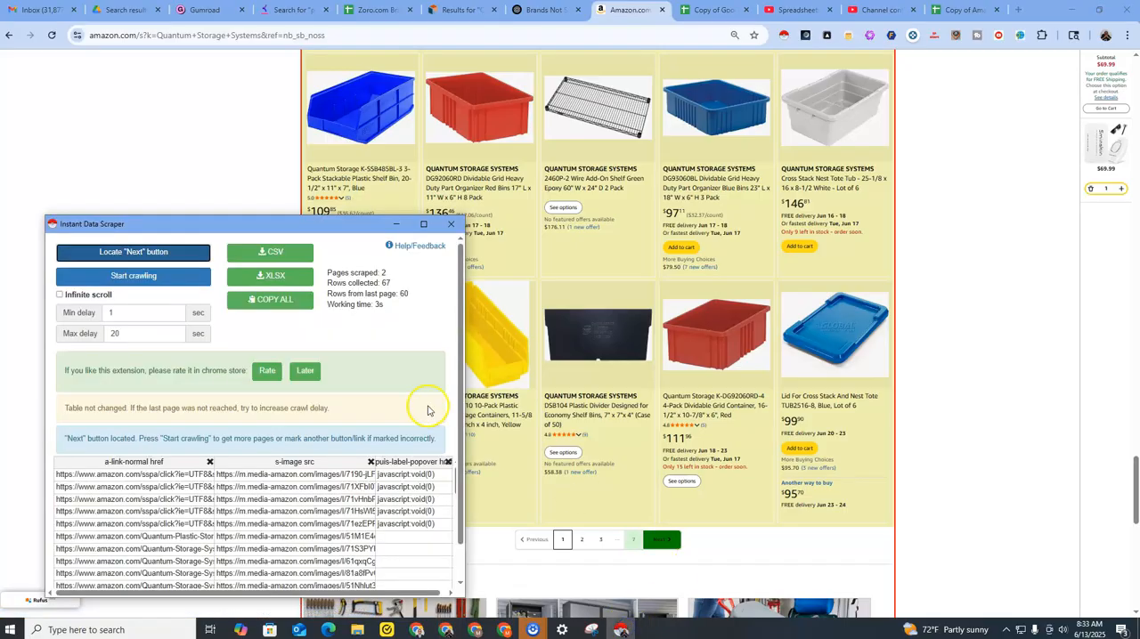
left_click(152, 277)
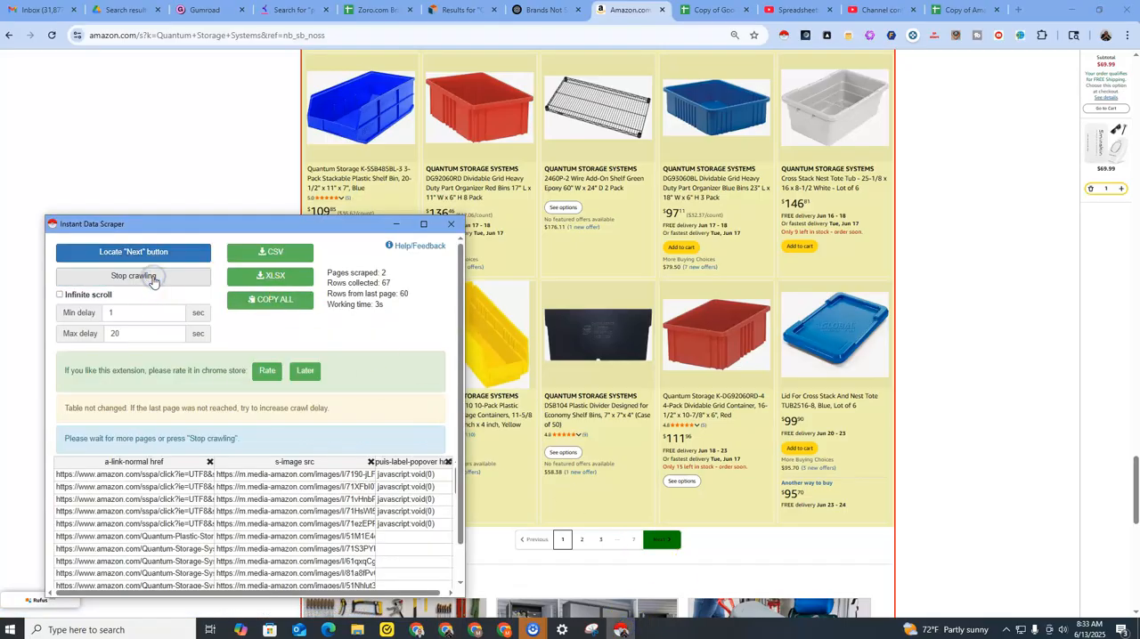
left_click(152, 279)
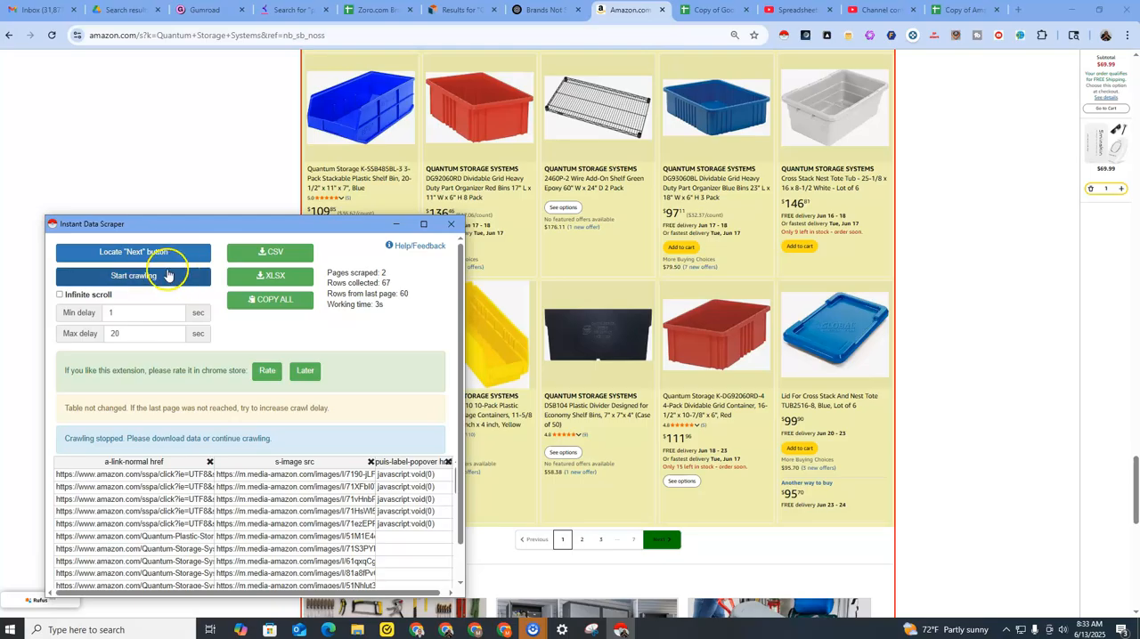
left_click(153, 278)
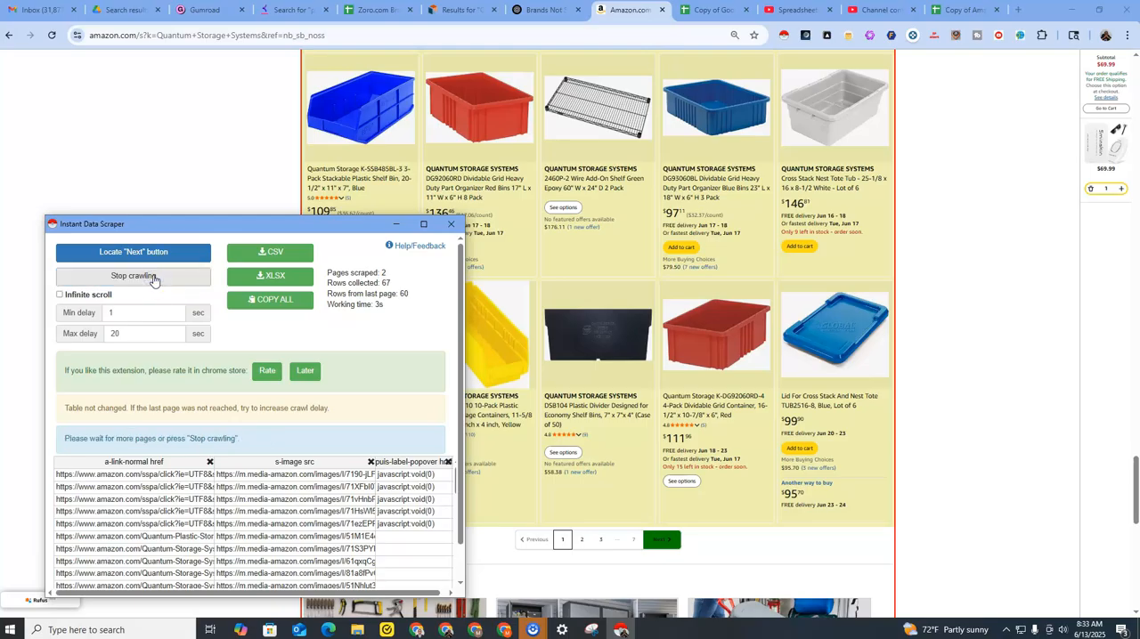
left_click(153, 279)
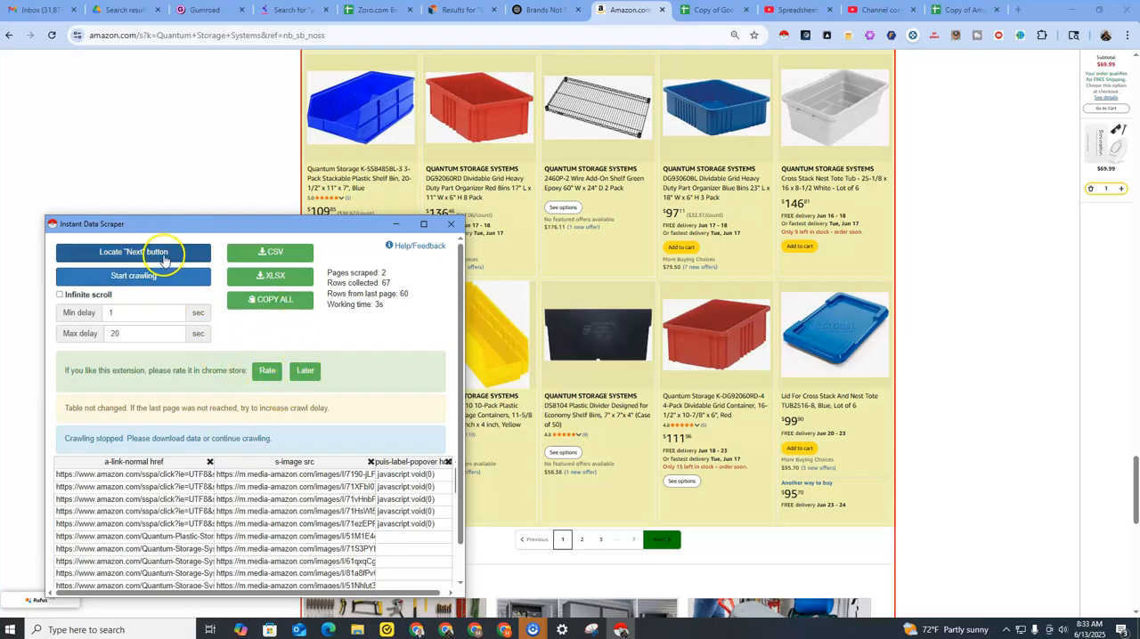
Download the scraped Amazon rows as a CSV file and switch to the ImportCSV sheet of the Product Sourcer template in Google Sheets.
left_click(255, 255)
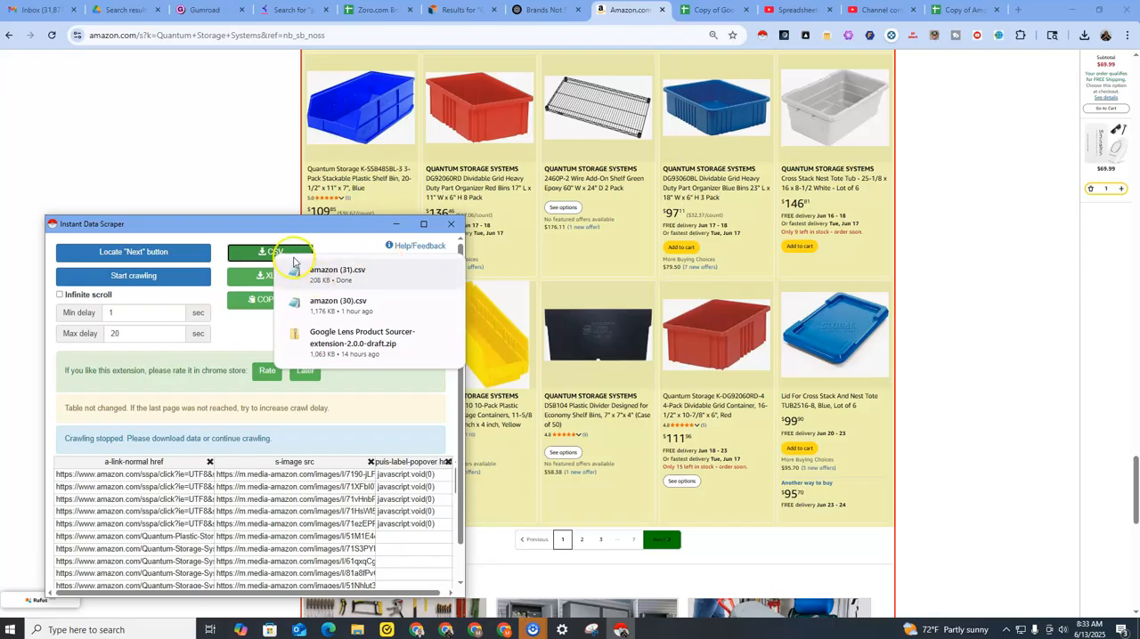
left_click(393, 228)
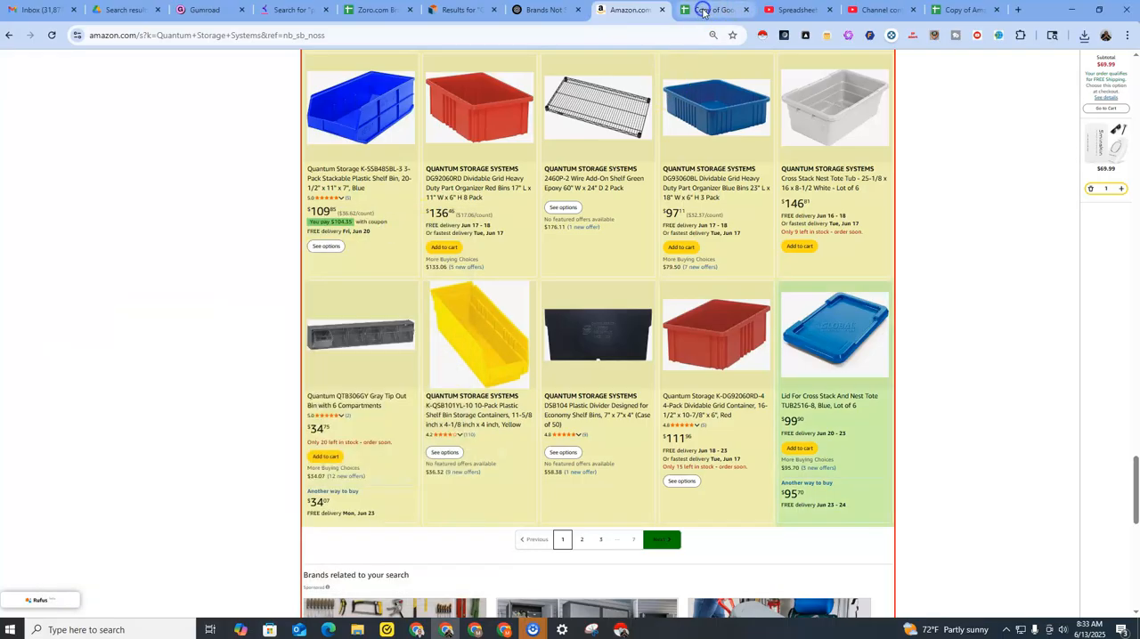
left_click(702, 10)
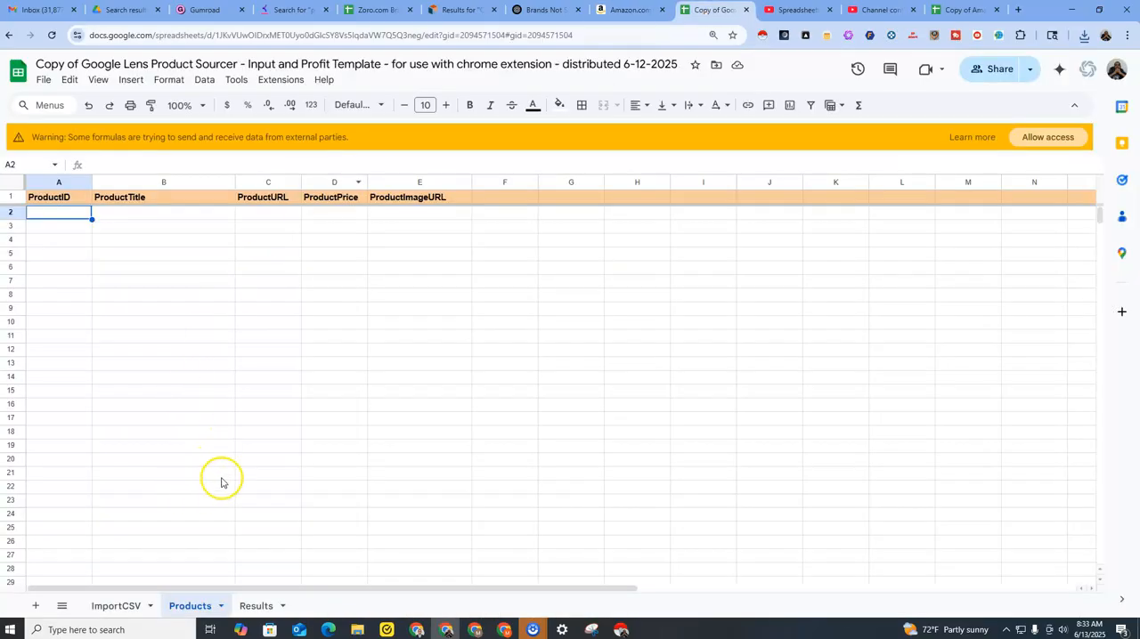
left_click(108, 605)
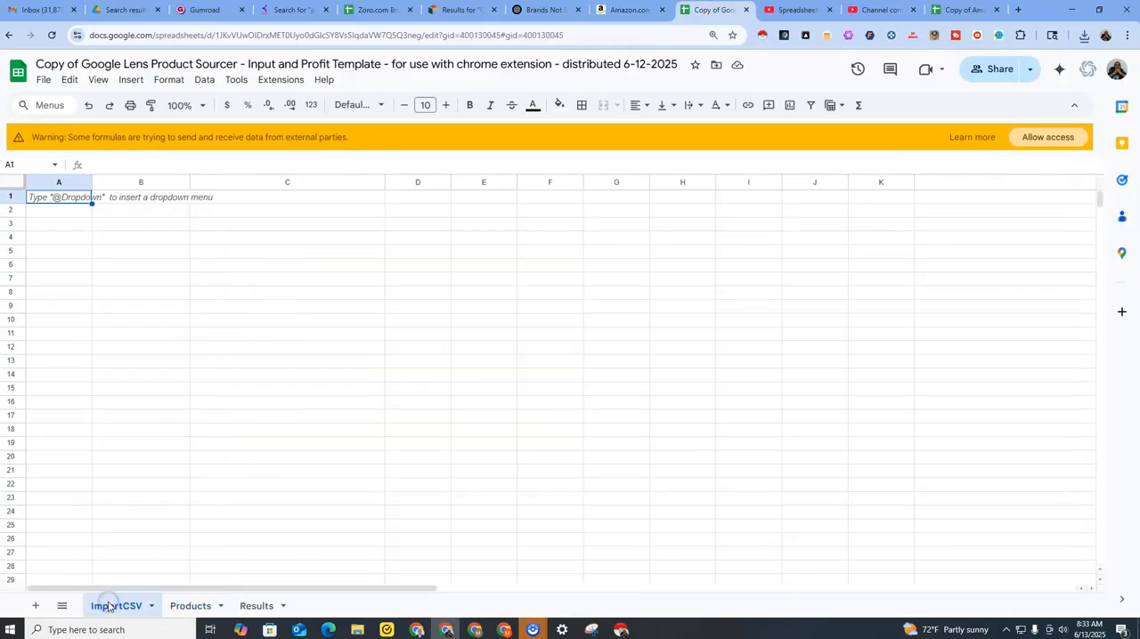
left_click(42, 79)
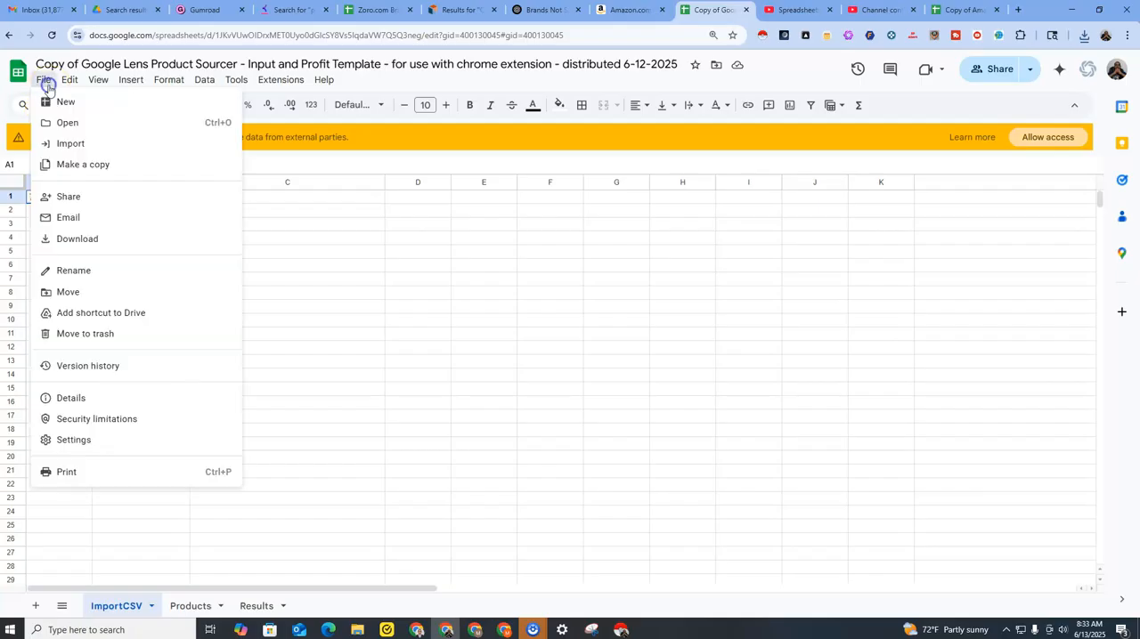
left_click(401, 239)
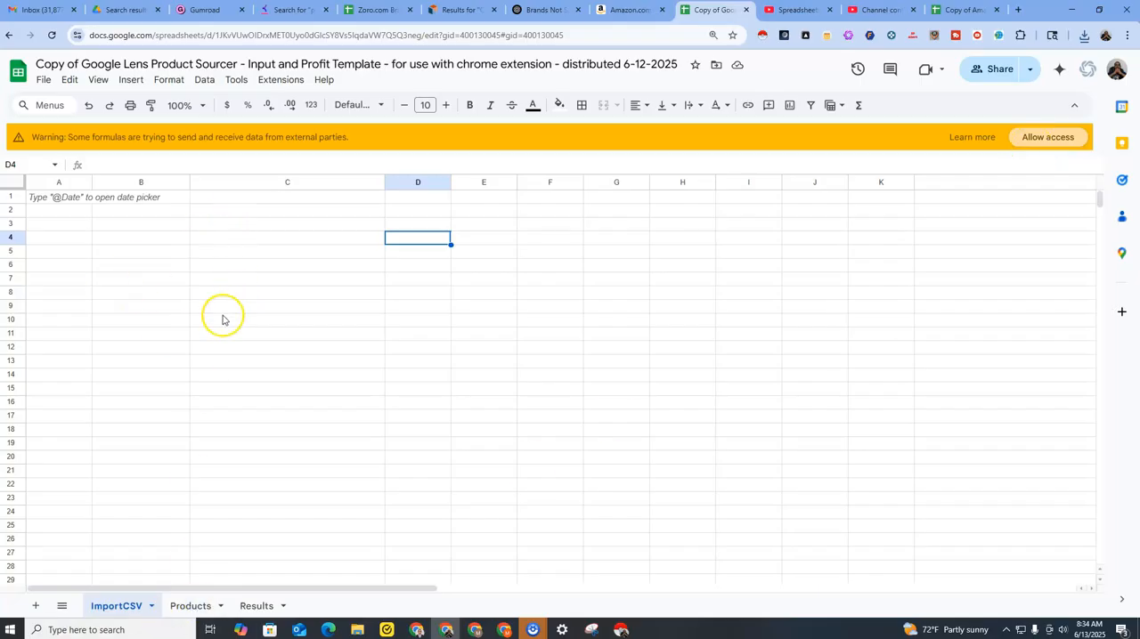
Examine the Results sheet's ResultPrice and Original Image columns, including the image formula in H2.
left_click(184, 607)
left_click(270, 606)
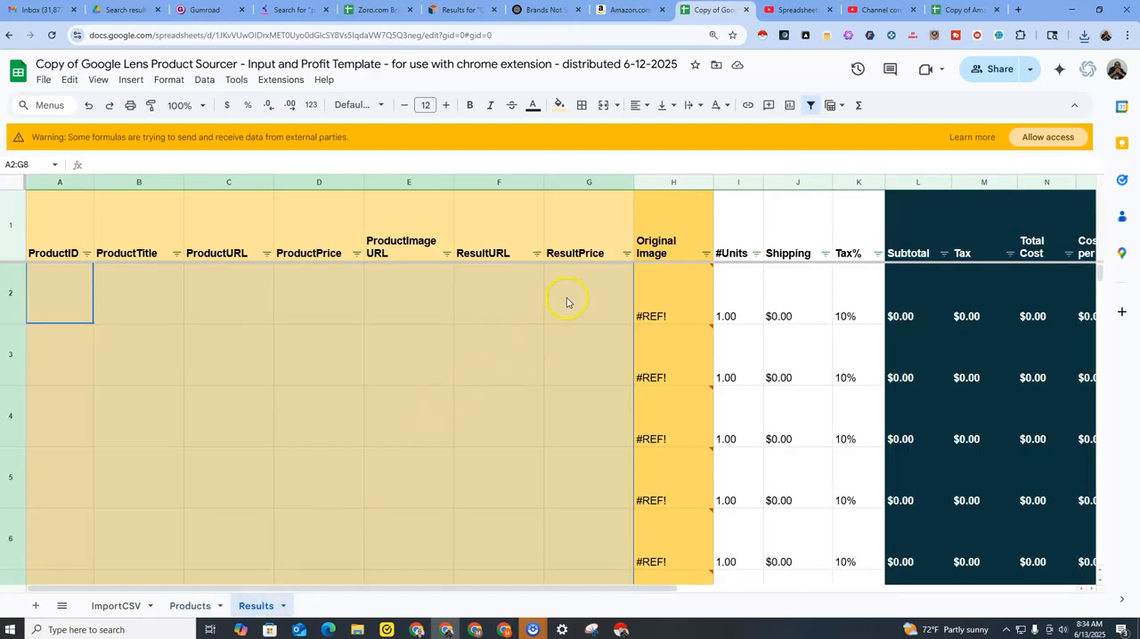
left_click(568, 301)
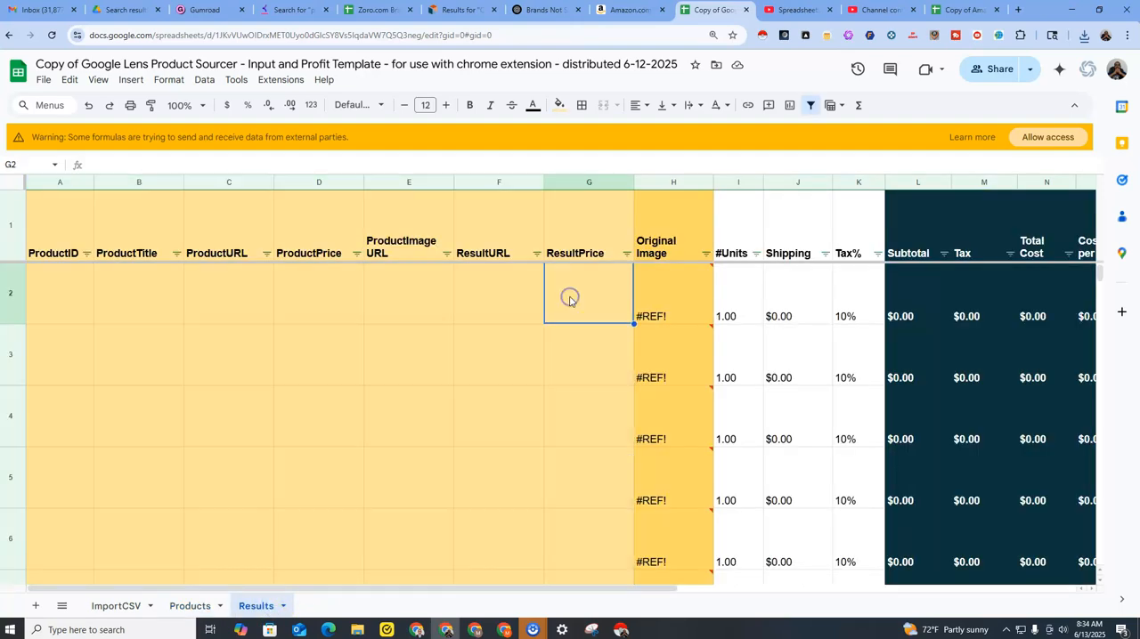
left_click(664, 295)
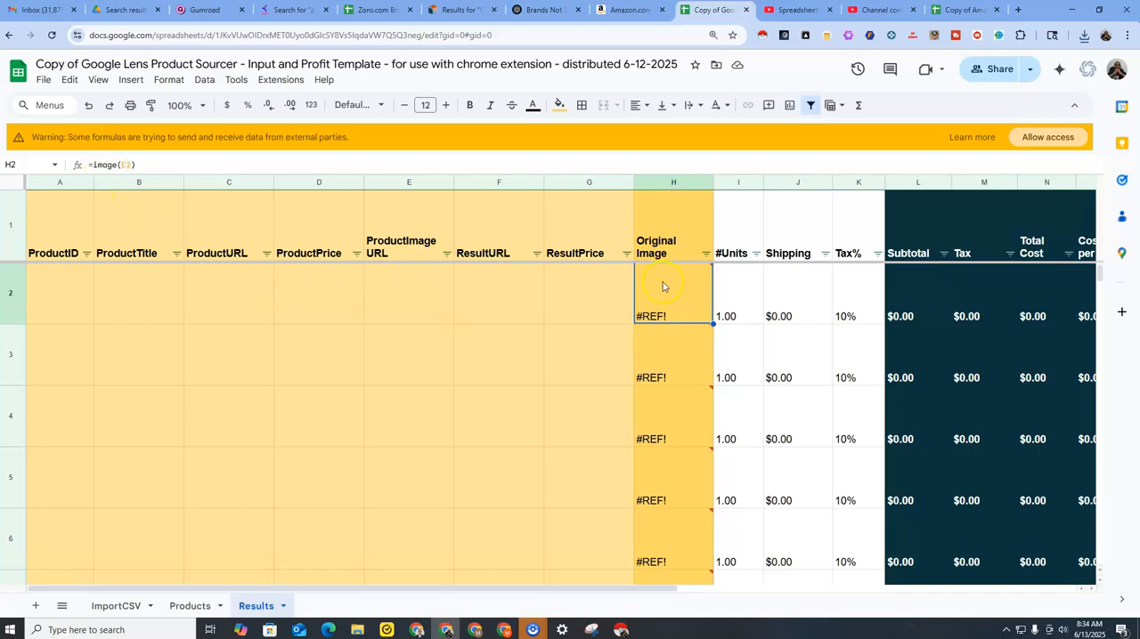
mouse_move(663, 299)
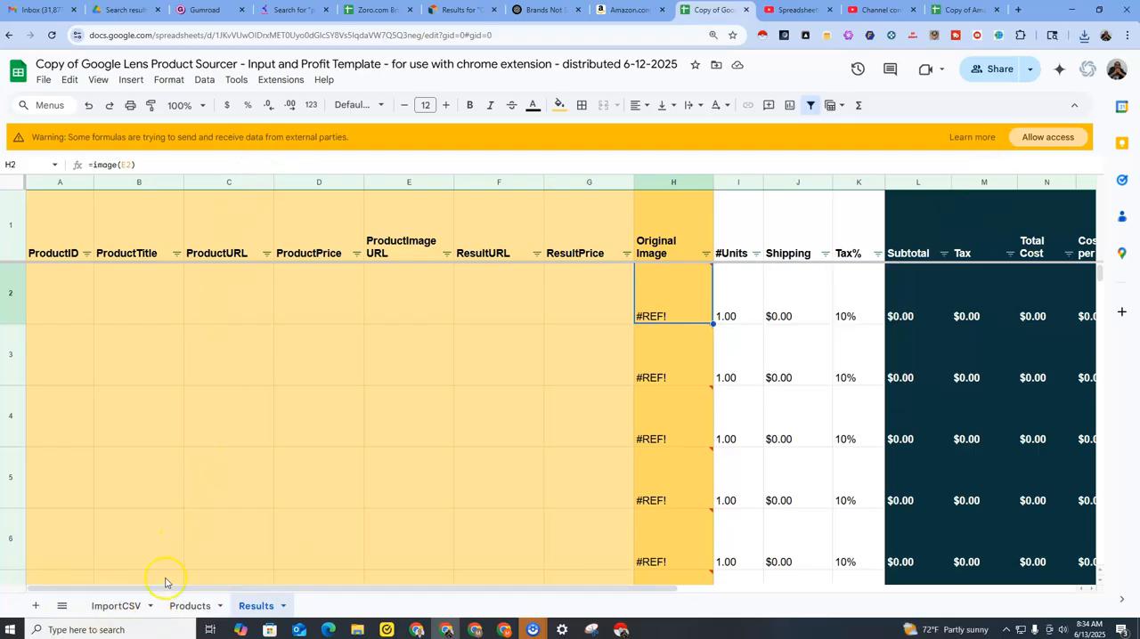
Choose amazon (31).csv from Downloads as the file to import into the ImportCSV sheet, starting at cell A1.
left_click(125, 605)
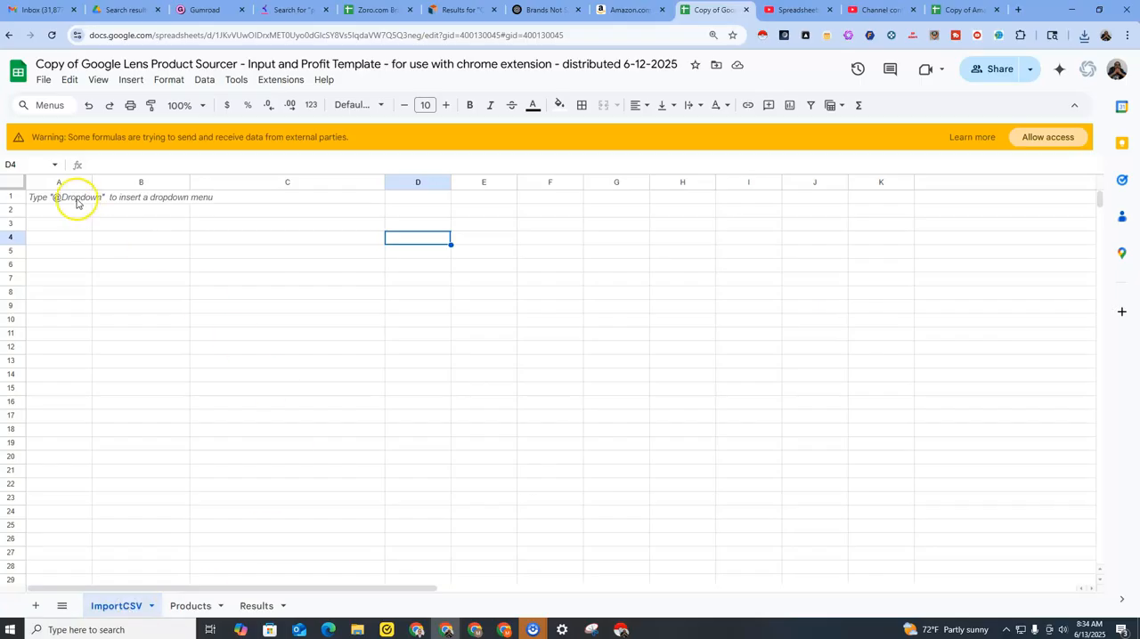
left_click(75, 197)
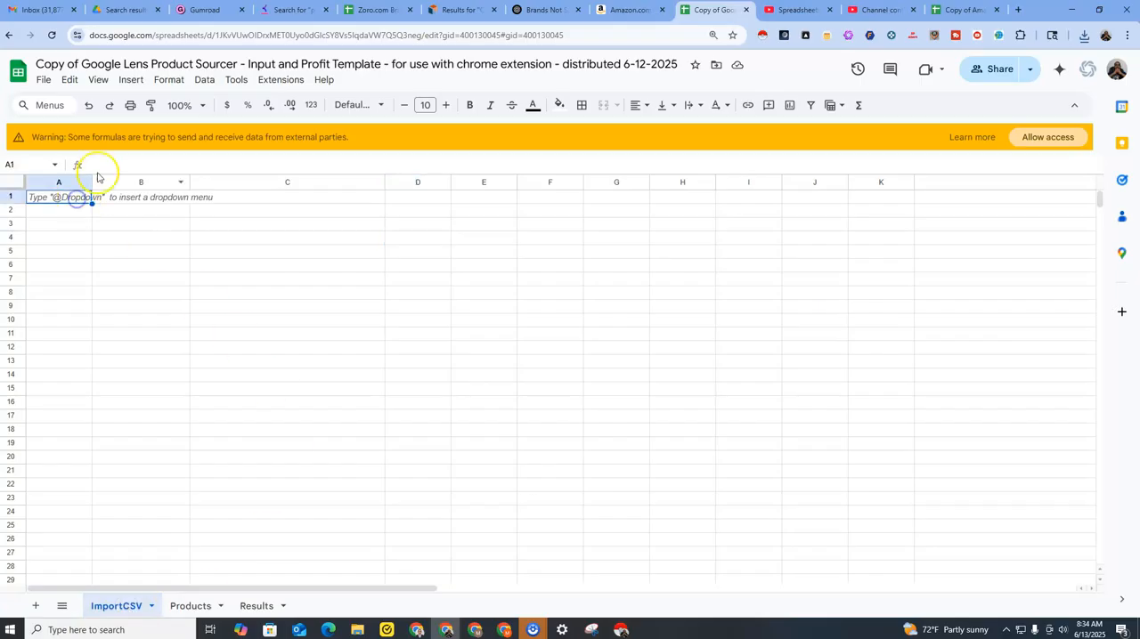
left_click(43, 81)
left_click(71, 141)
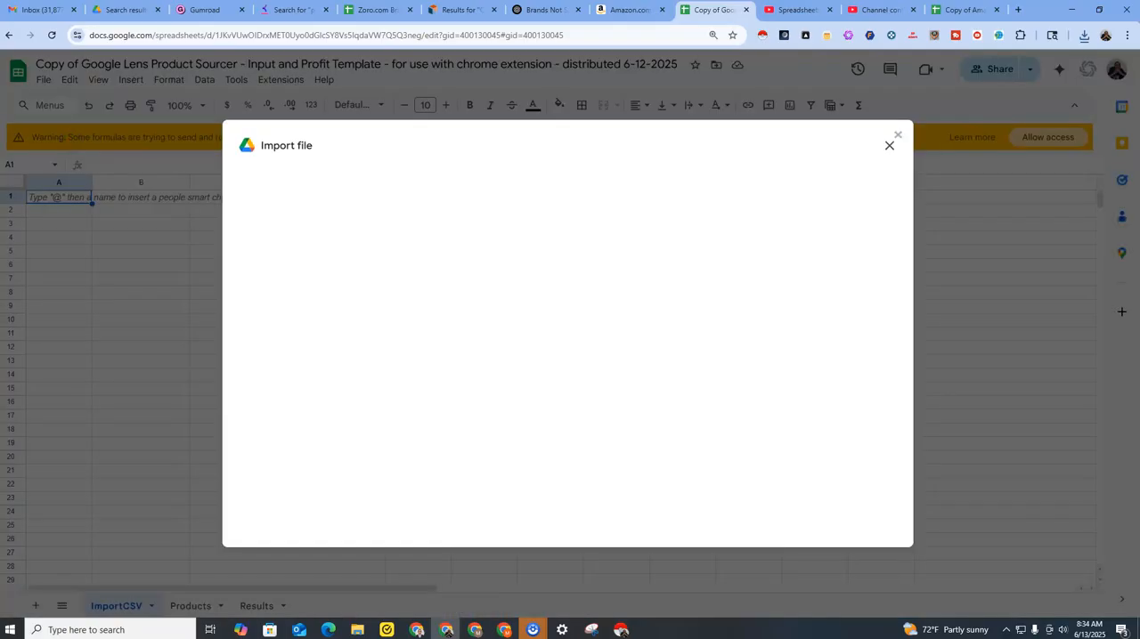
left_click(450, 187)
left_click(550, 428)
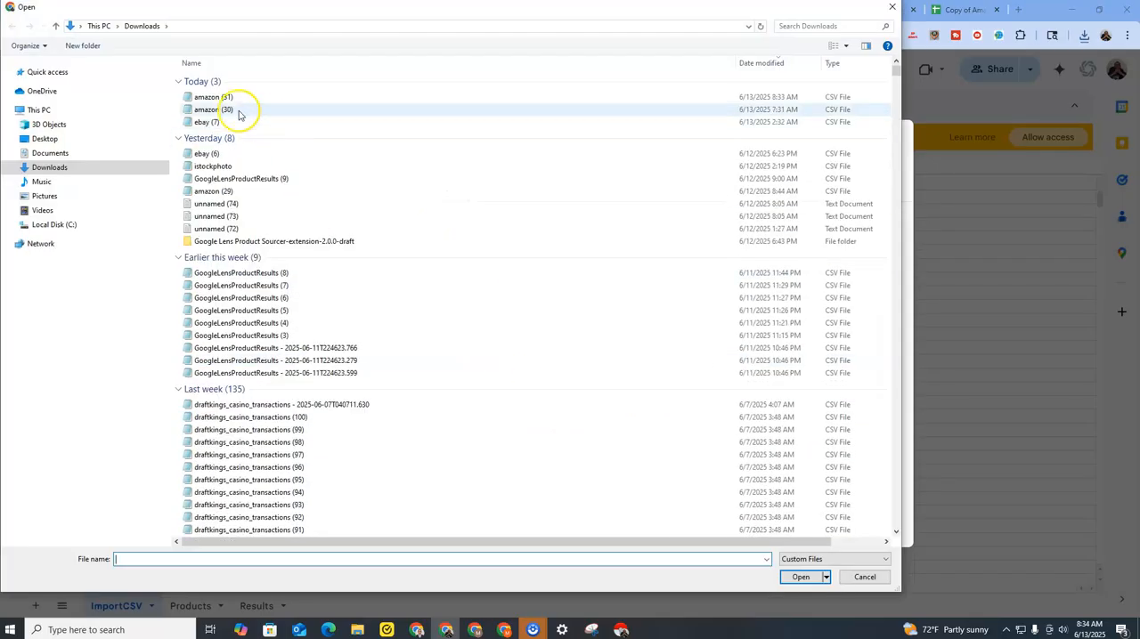
left_click(221, 96)
left_click(801, 577)
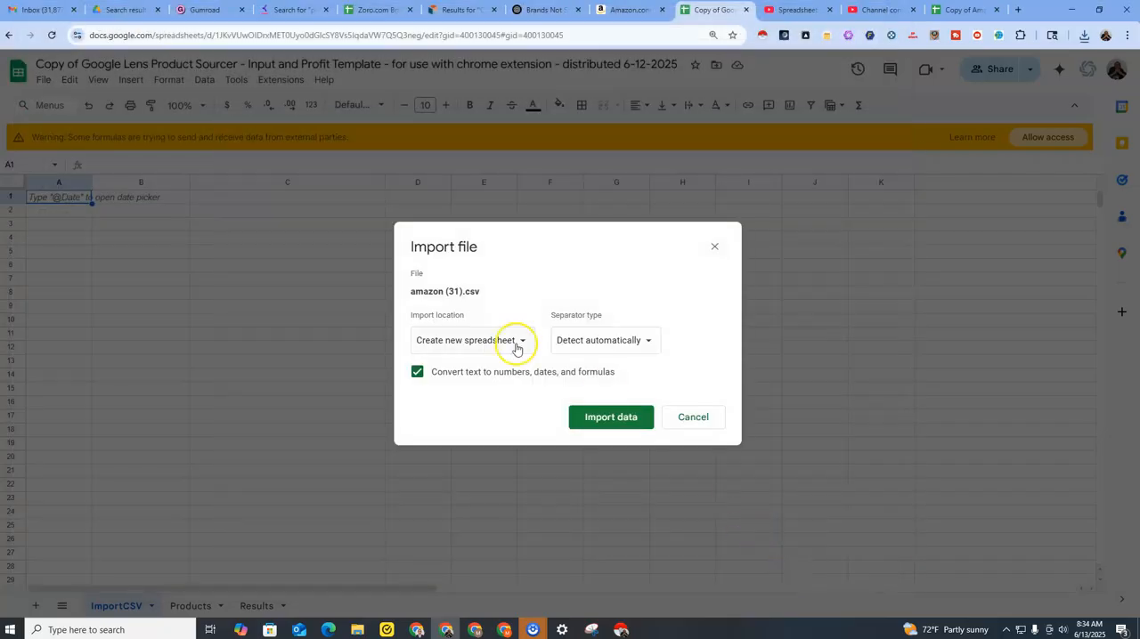
Import the CSV data with the import location set to Replace current sheet, and widen column A.
left_click(502, 341)
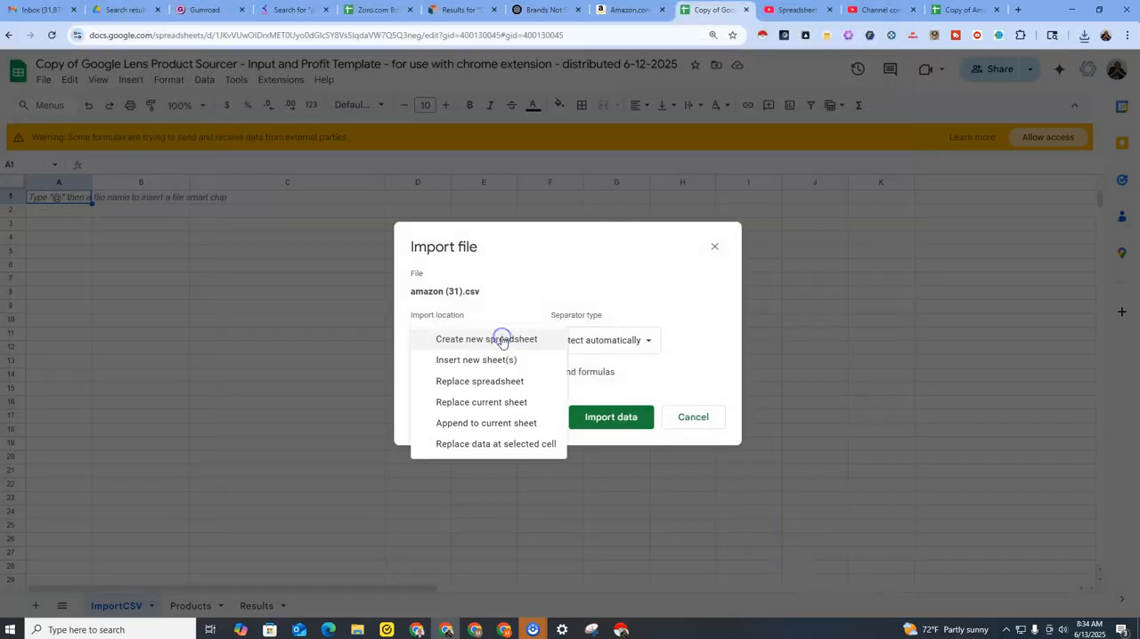
left_click(497, 402)
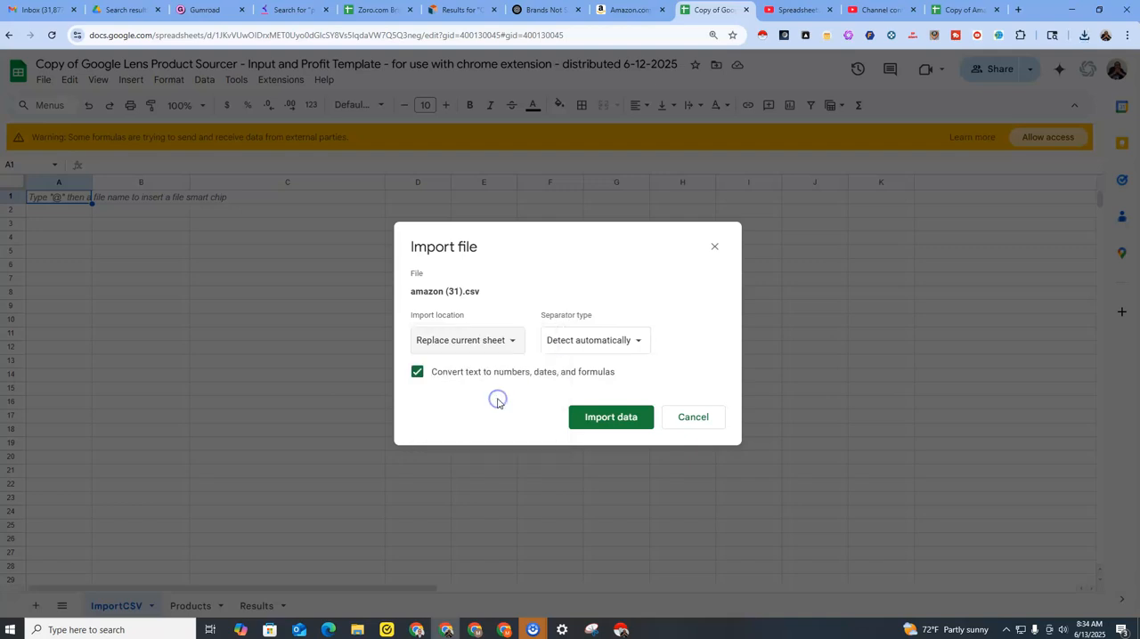
left_click(514, 341)
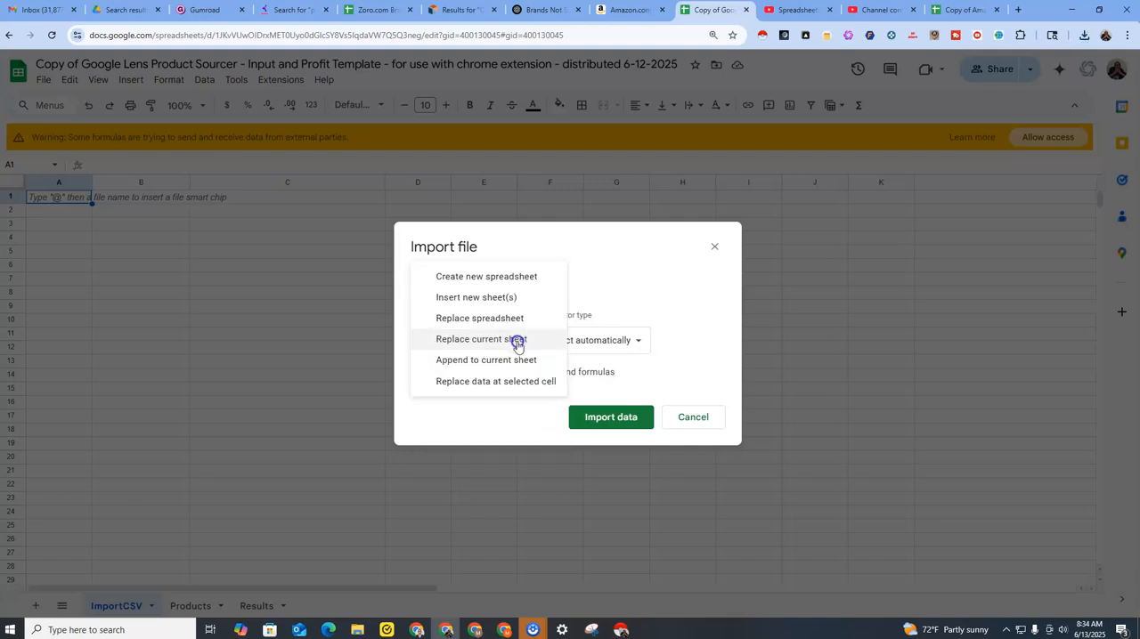
left_click(503, 342)
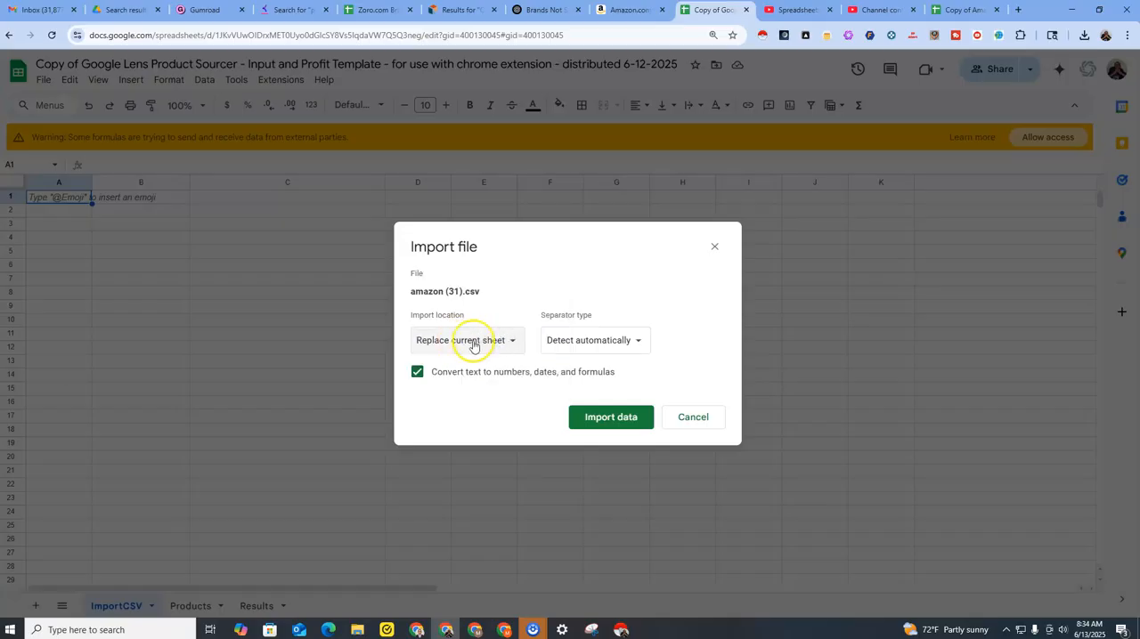
left_click(481, 343)
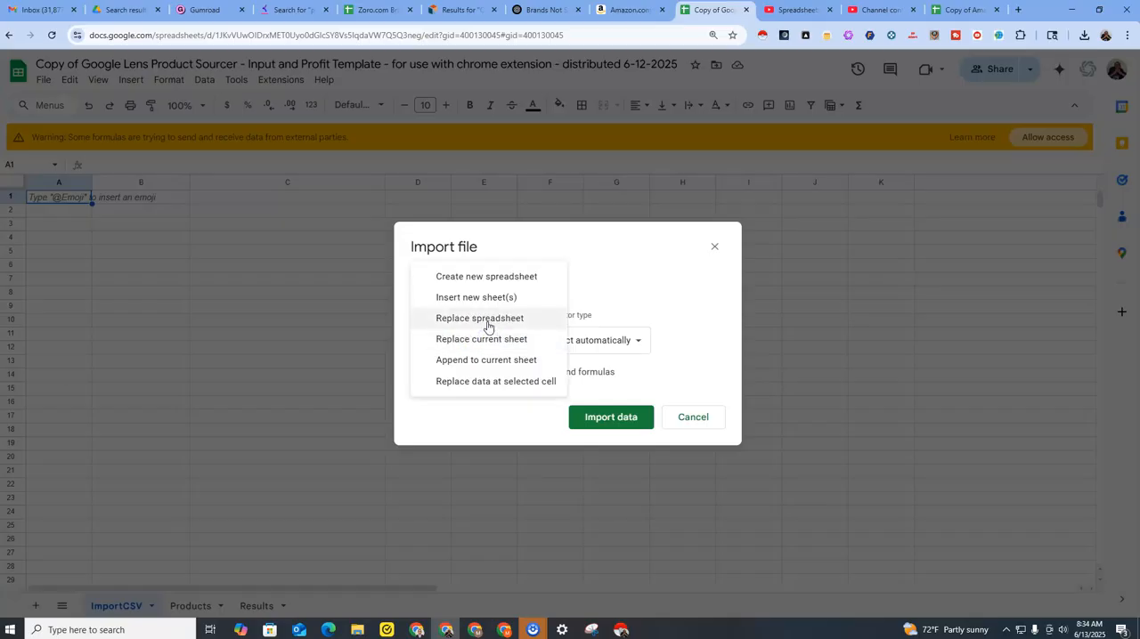
left_click(488, 342)
left_click(488, 342)
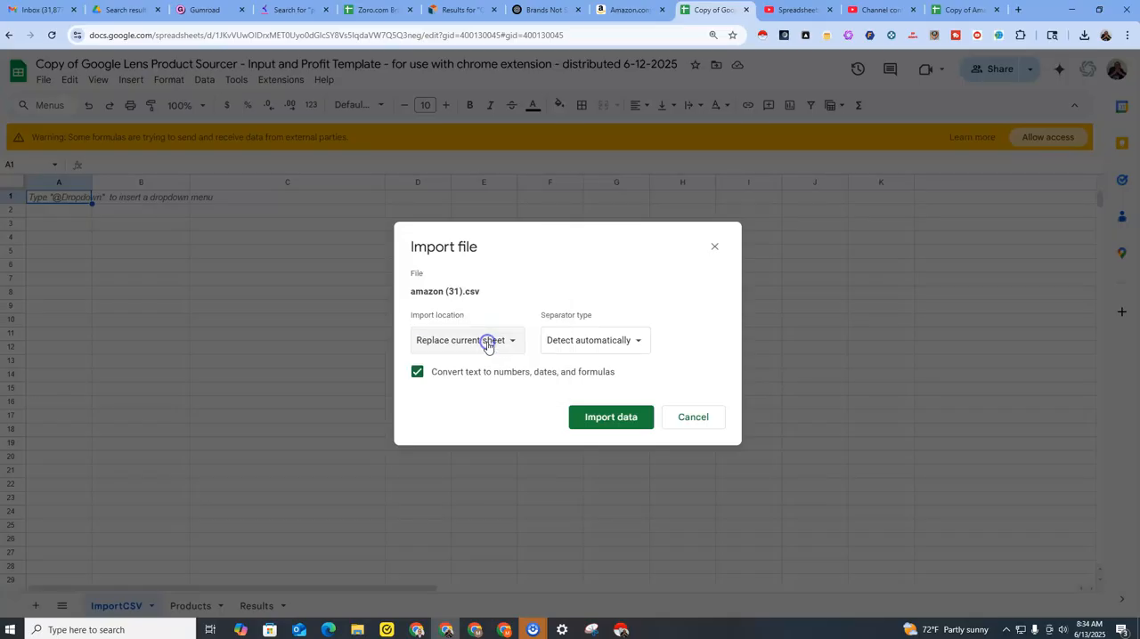
left_click(602, 420)
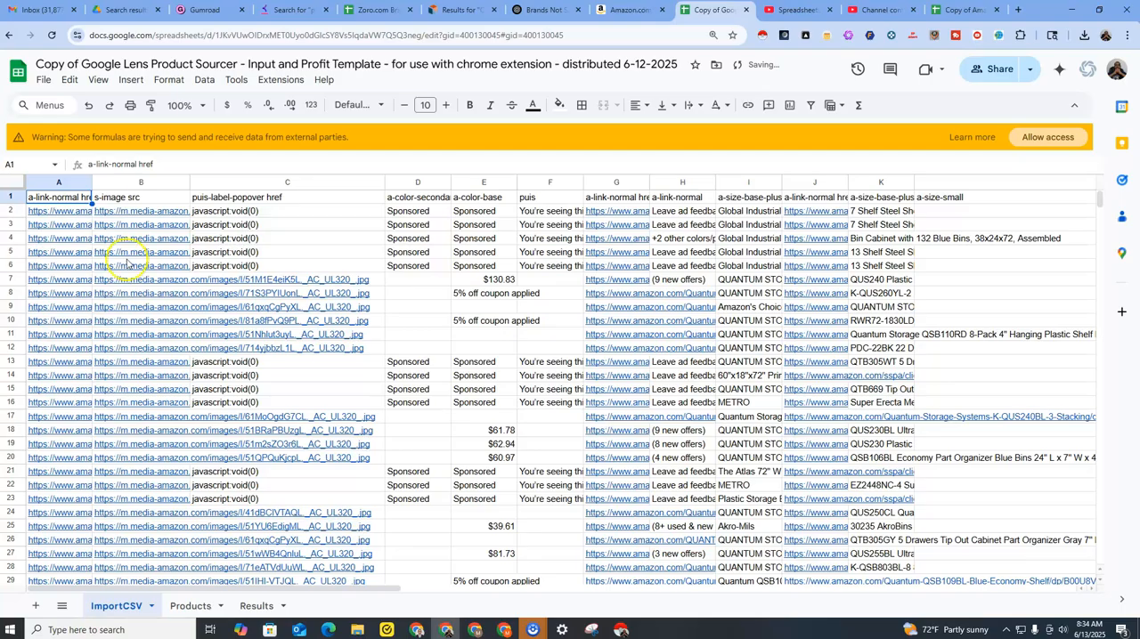
left_click_drag(93, 182, 214, 185)
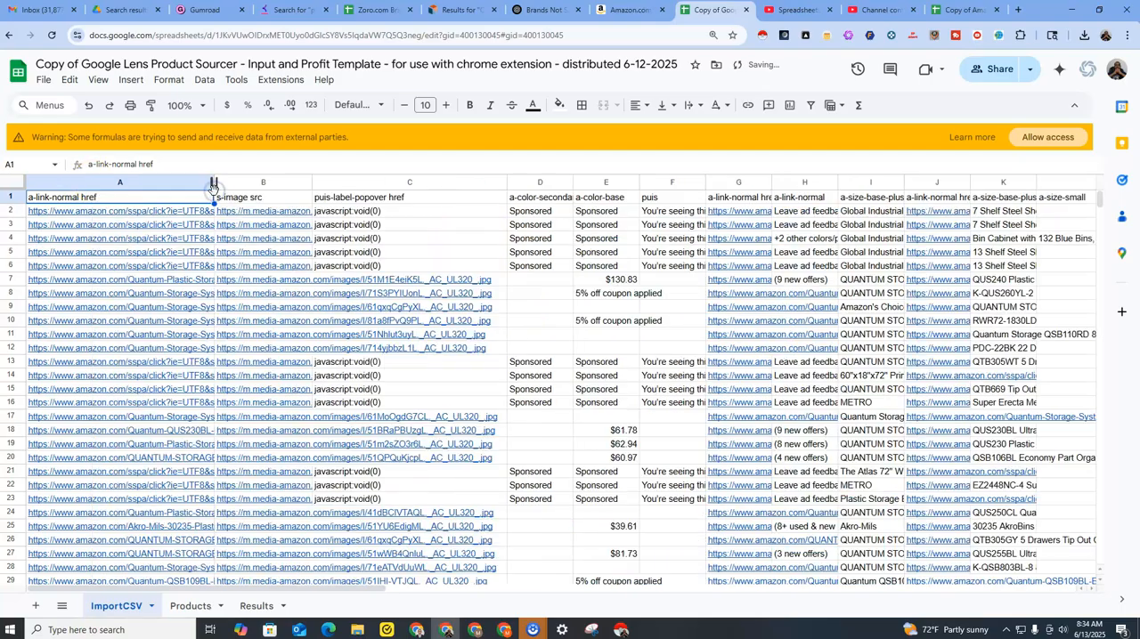
Compare the product links in row 2 across the a-link-normal href columns of the ImportCSV sheet.
left_click(183, 216)
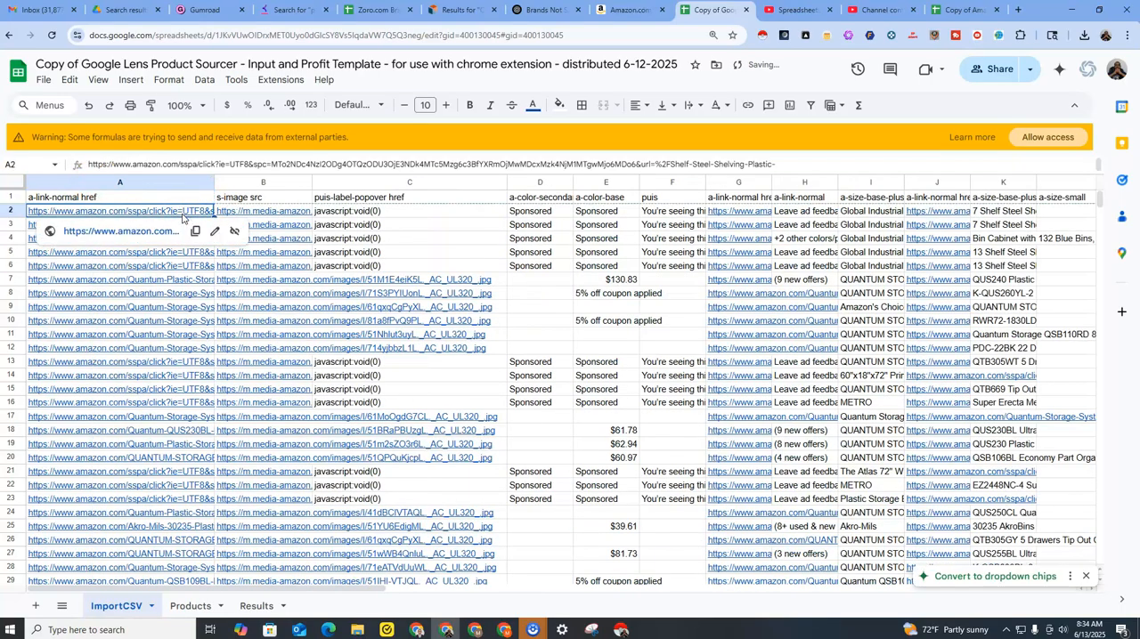
left_click(746, 215)
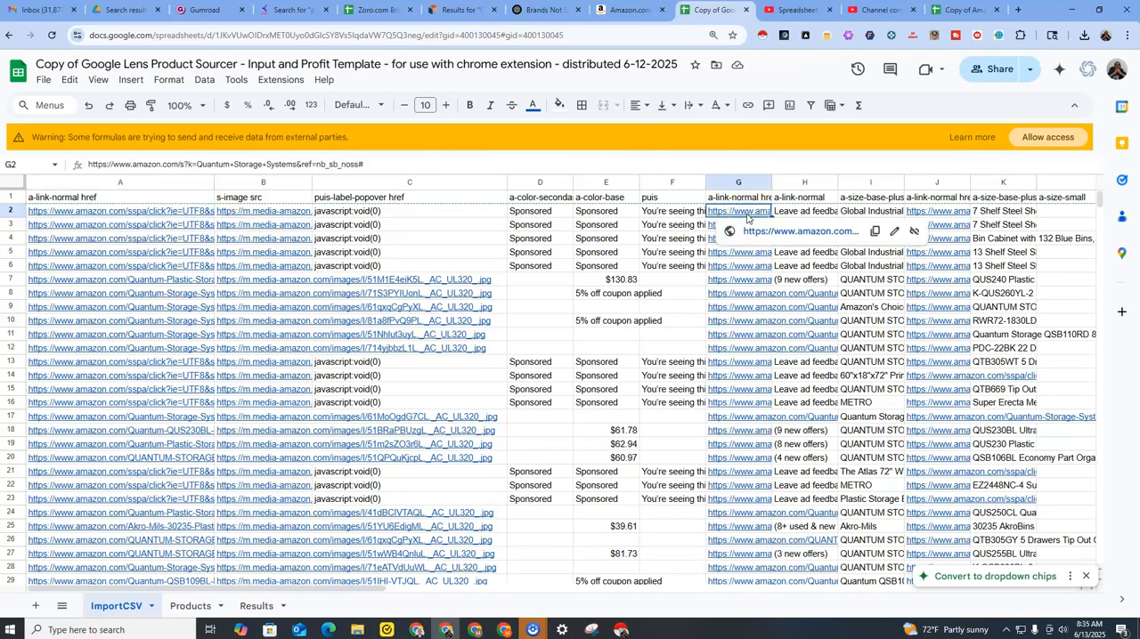
left_click(948, 214)
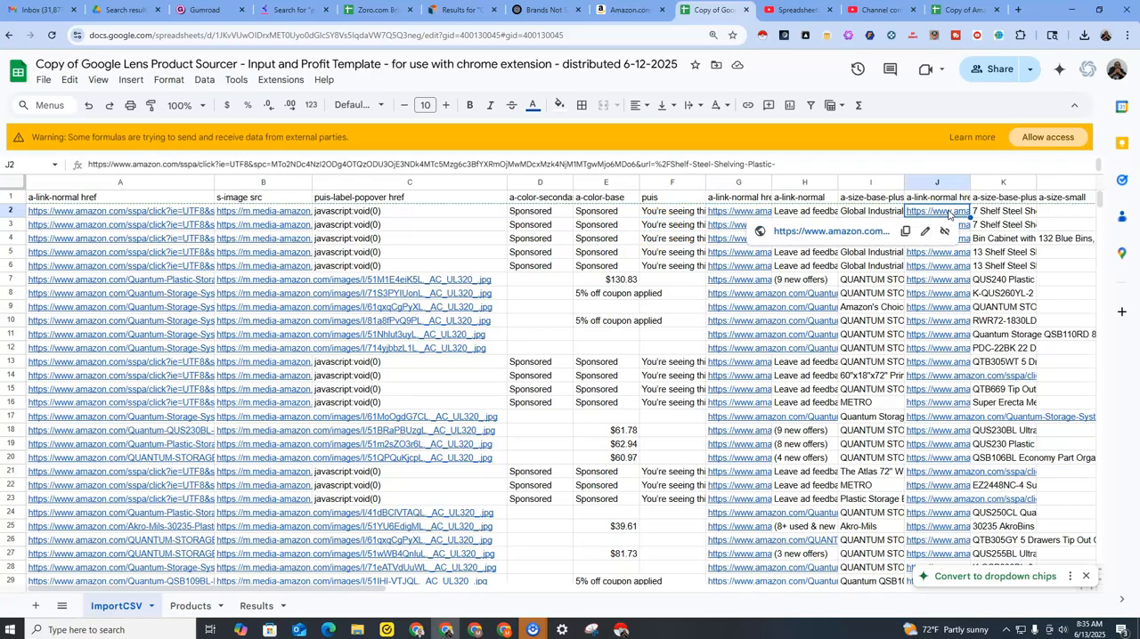
left_click_drag(379, 588, 776, 579)
left_click(406, 215)
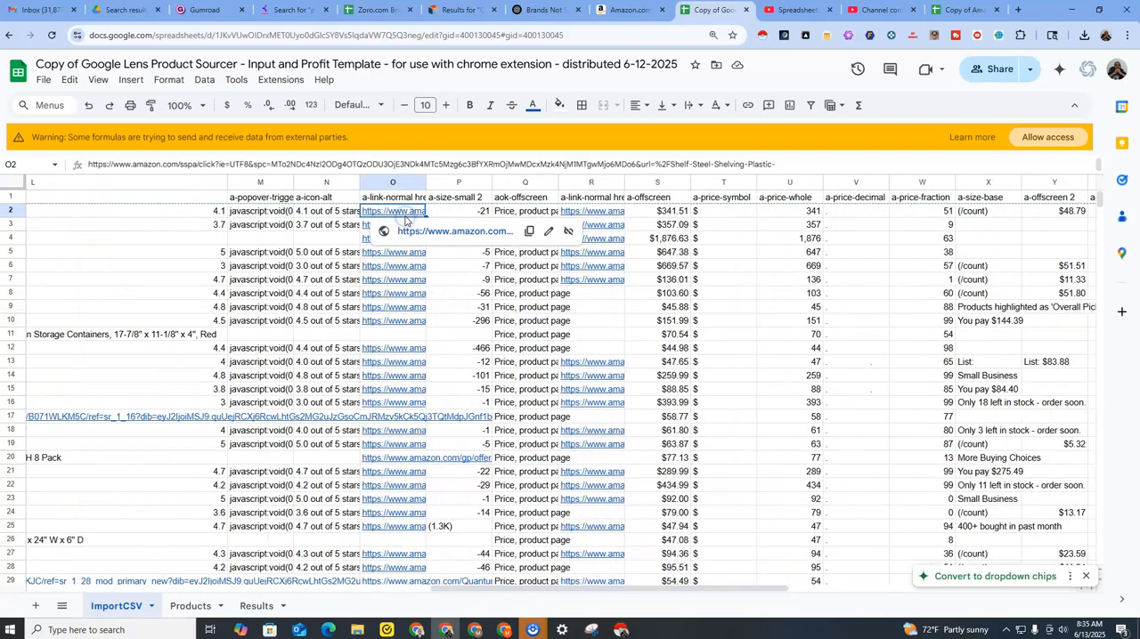
left_click(613, 213)
left_click_drag(730, 589, 217, 565)
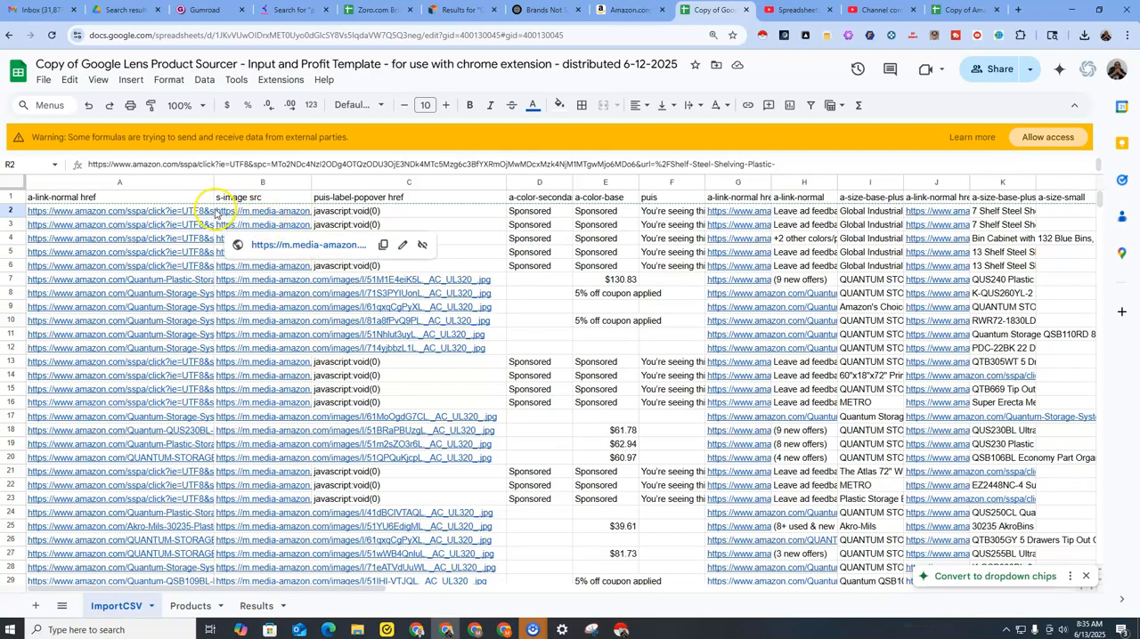
Enter 1, 2 and 3 as the first ProductID values in A2:A4 of the Products sheet.
mouse_move(217, 214)
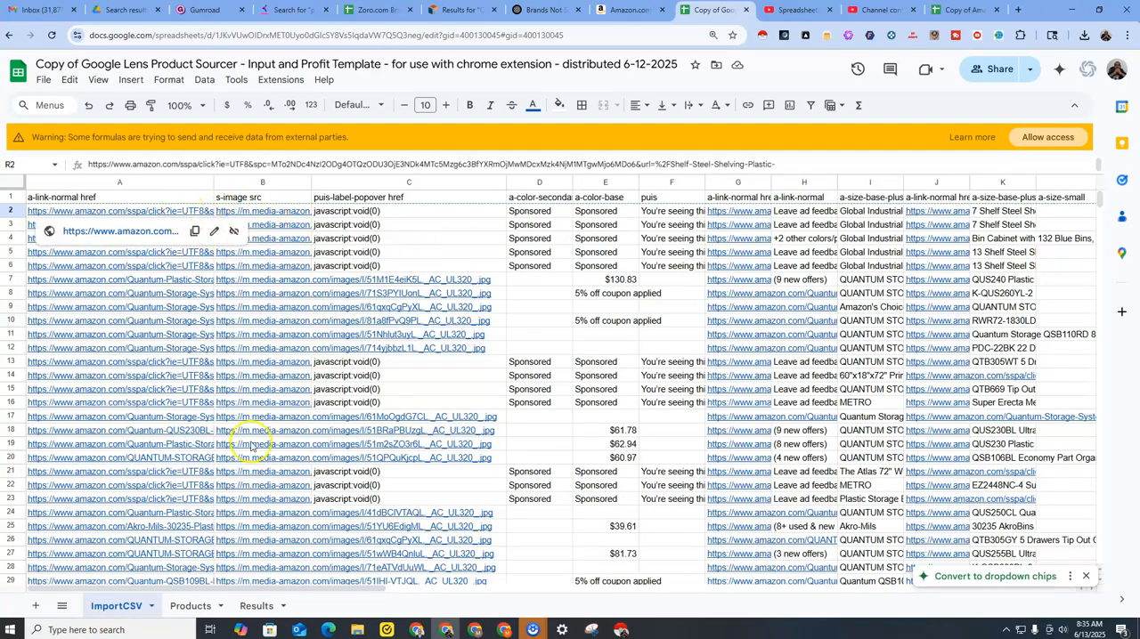
left_click(181, 610)
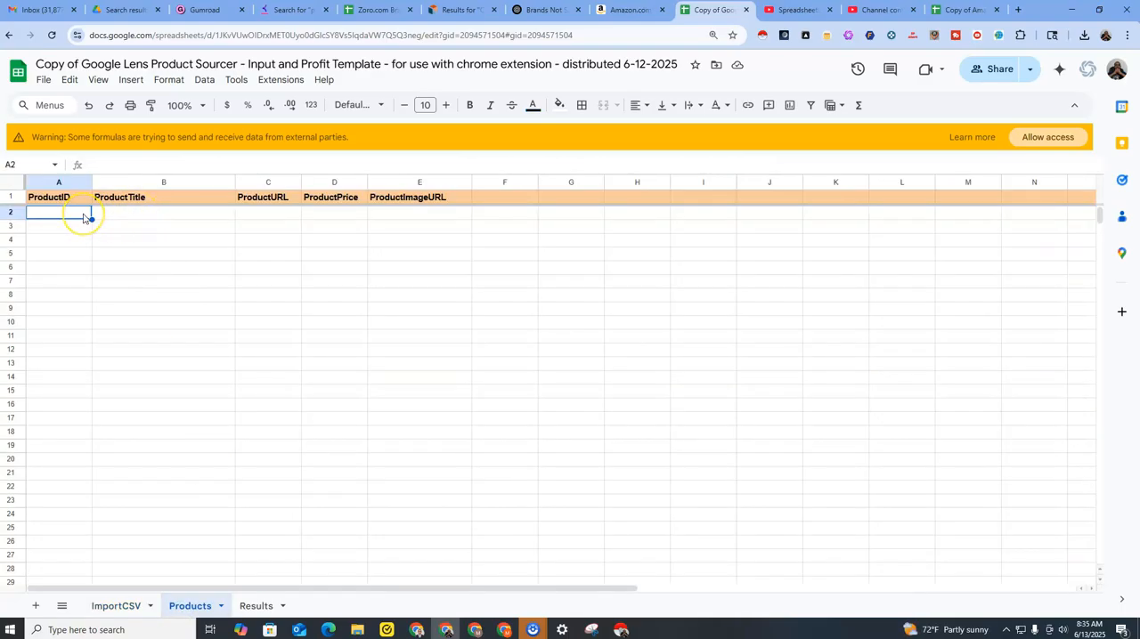
type("1")
key("Return")
type("2")
key("Return")
type("3")
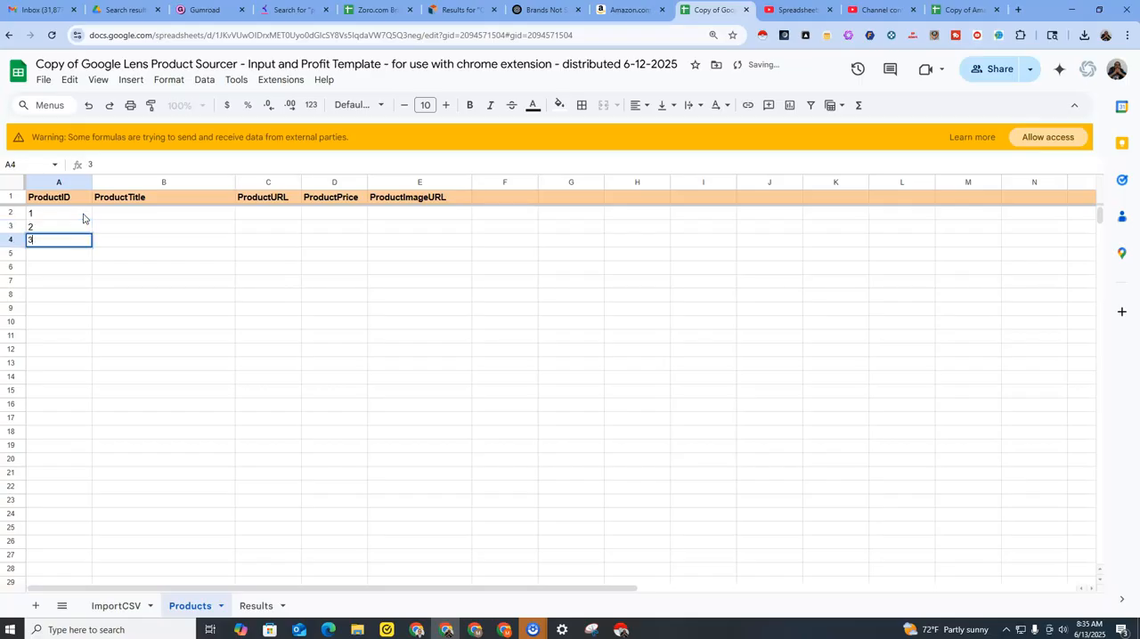
key("Return")
left_click_drag(83, 214, 73, 249)
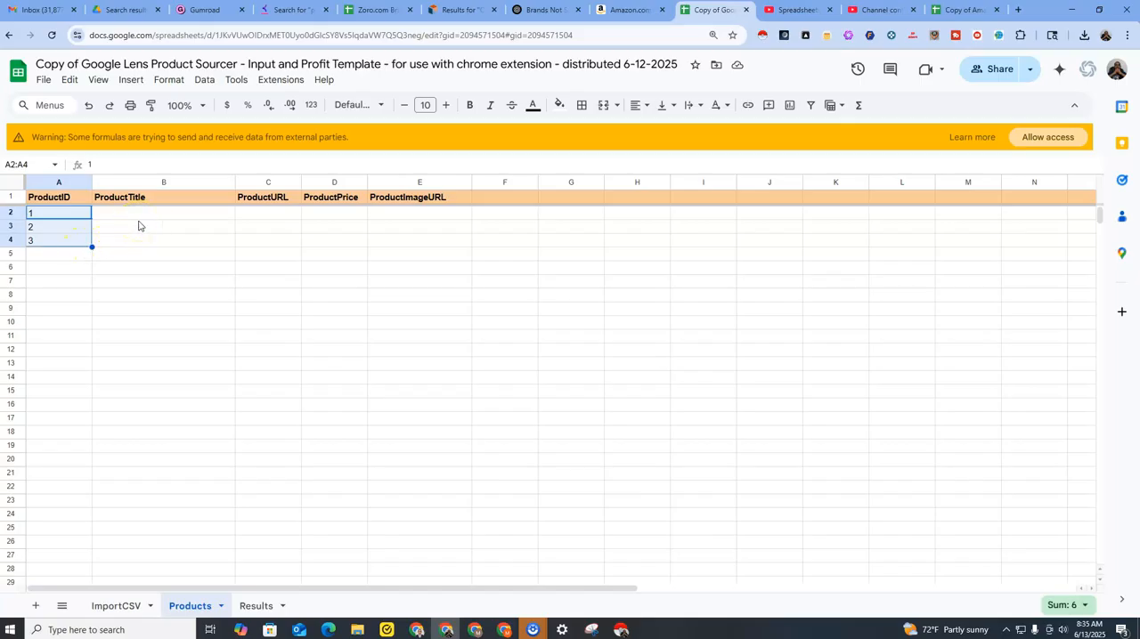
Widen a-size-base-plus columns I and K on the ImportCSV sheet to find the column that holds the product titles.
left_click(137, 215)
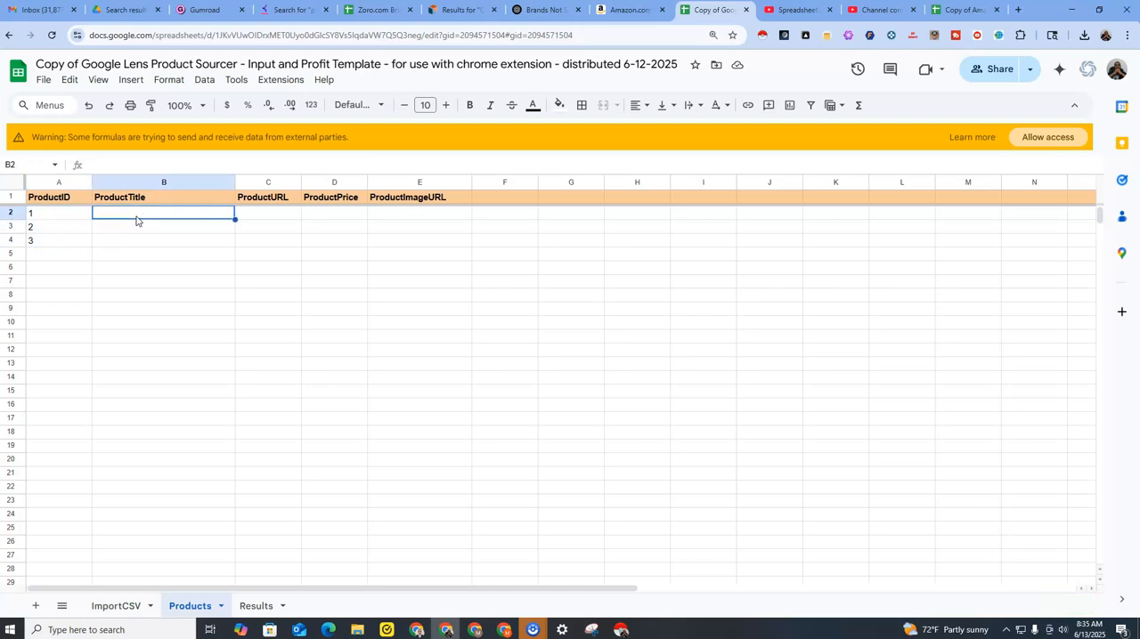
left_click(119, 609)
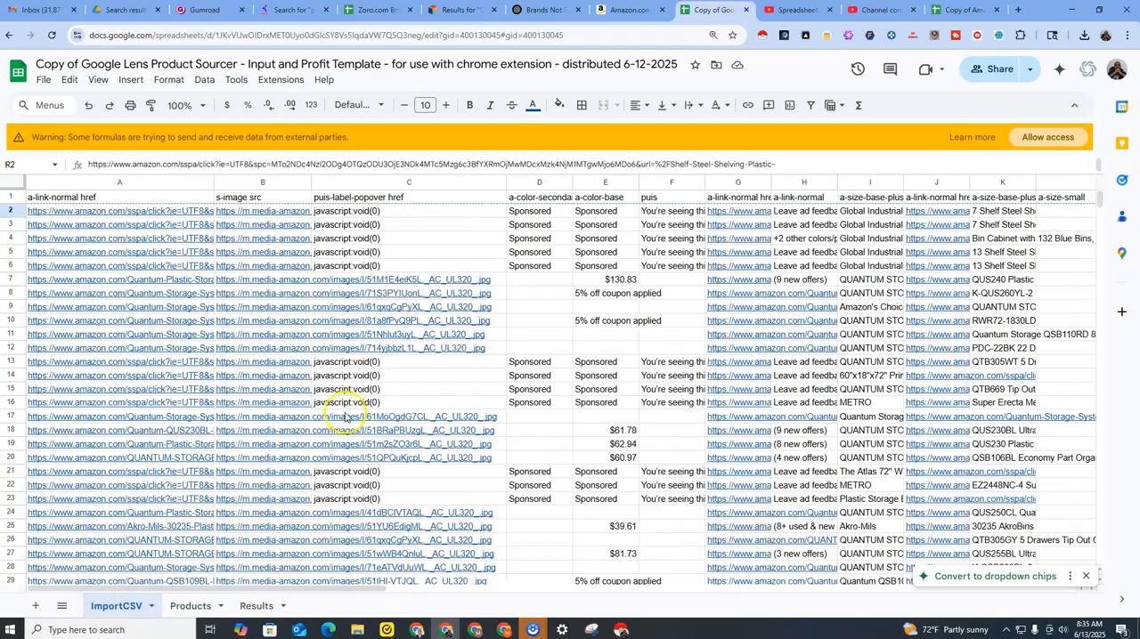
left_click_drag(247, 590, 392, 590)
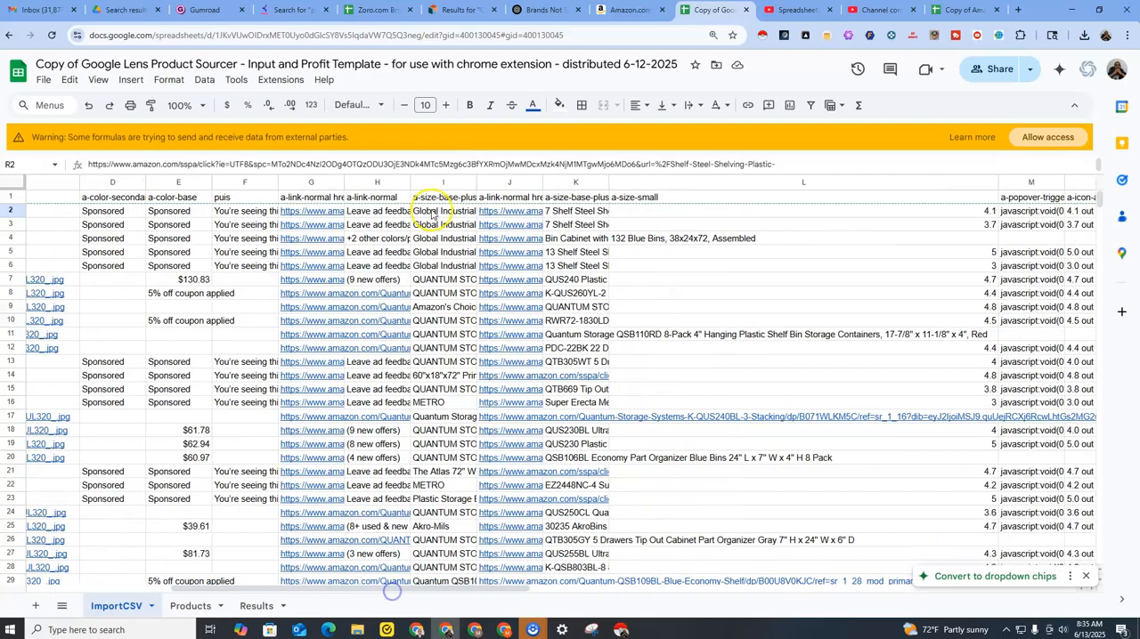
left_click_drag(476, 182, 686, 198)
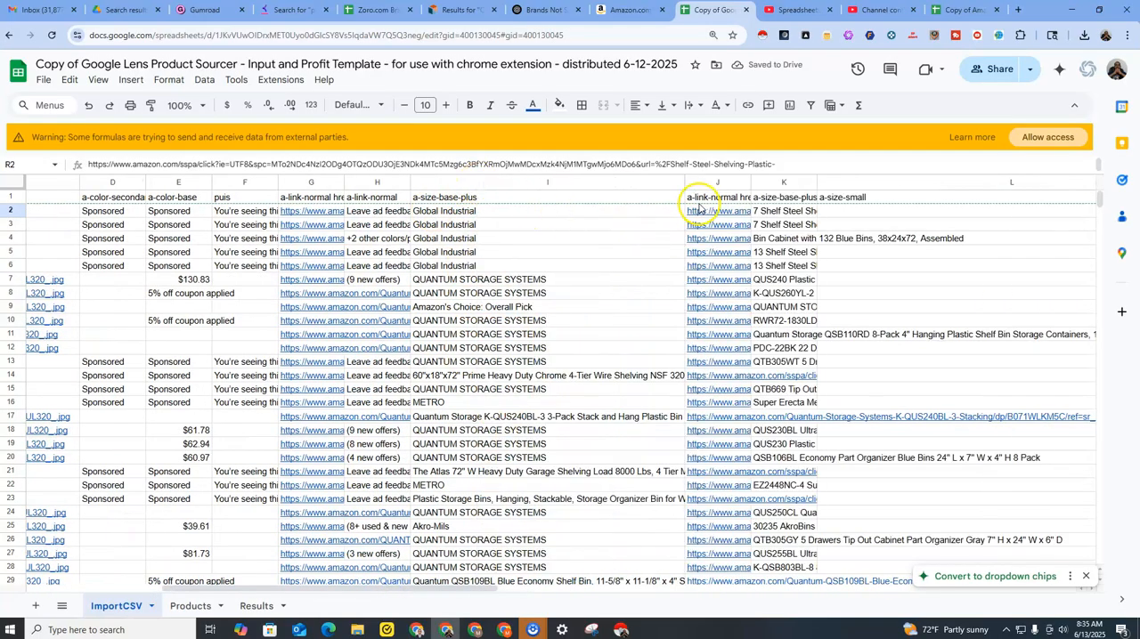
left_click_drag(686, 183, 467, 182)
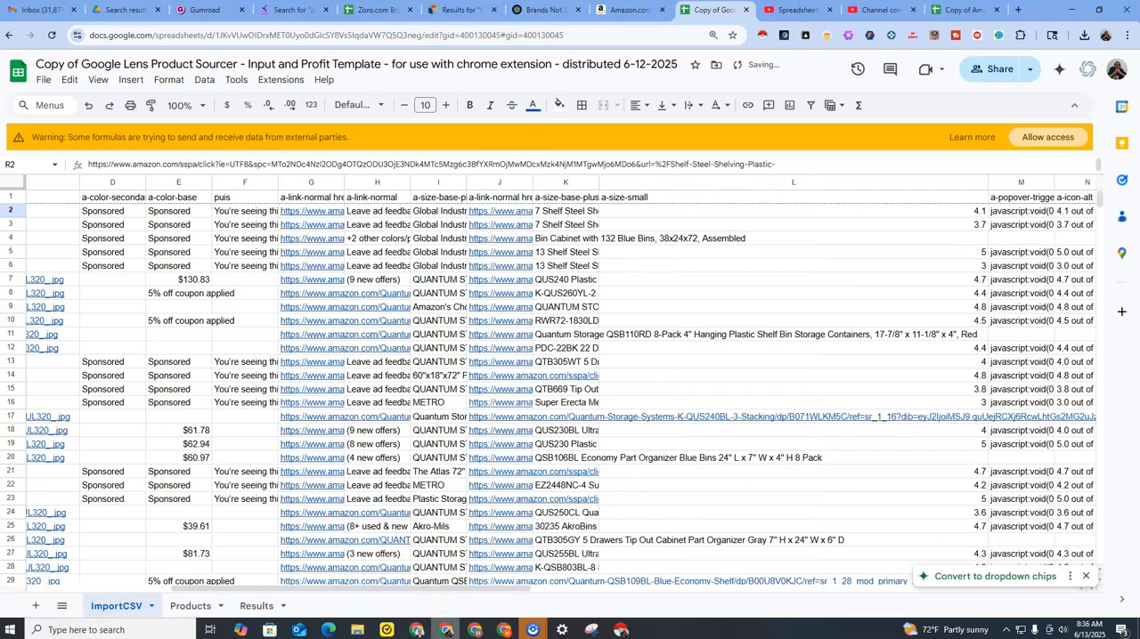
mouse_move(407, 588)
left_mouse_down()
mouse_move(942, 588)
mouse_move(513, 597)
mouse_move(240, 585)
mouse_move(406, 580)
mouse_move(387, 583)
left_mouse_up()
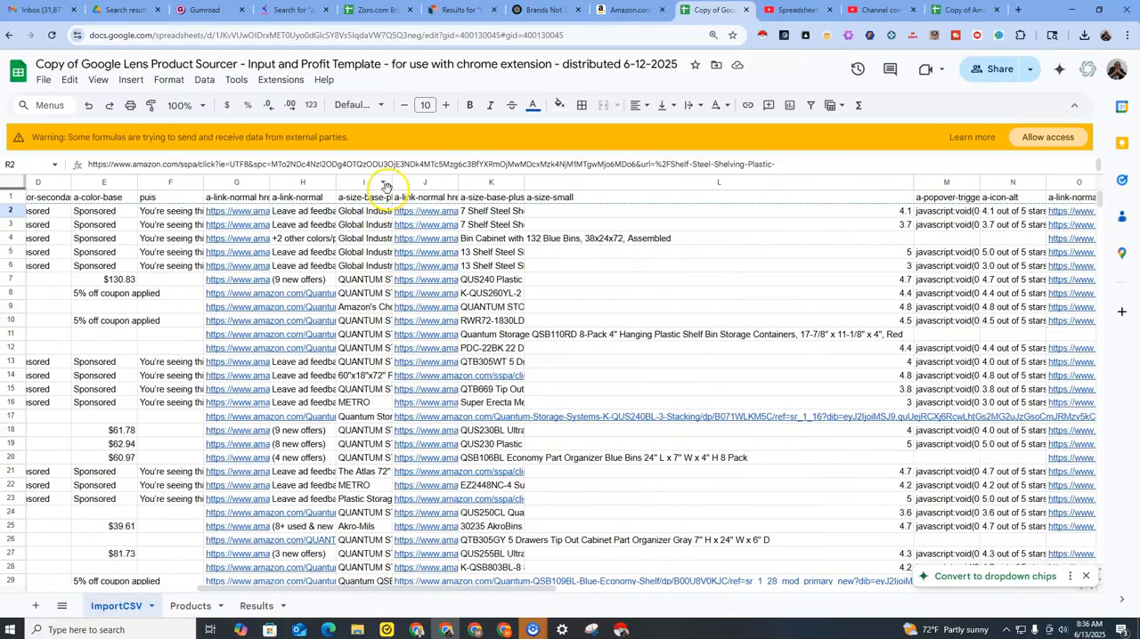
left_click_drag(392, 184, 489, 202)
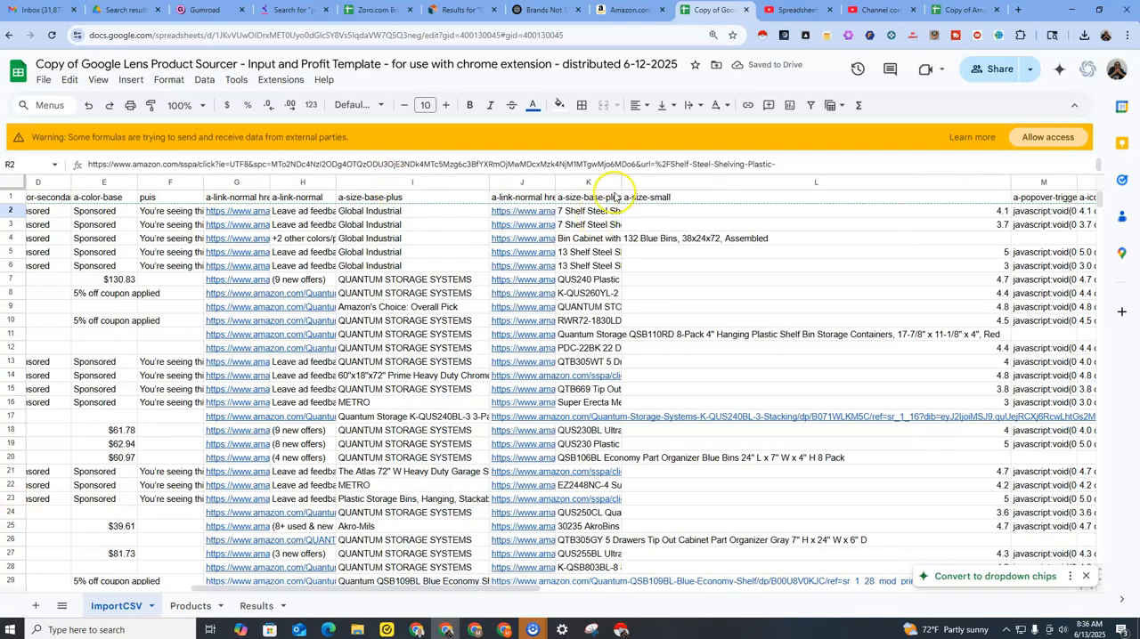
left_click_drag(621, 183, 824, 203)
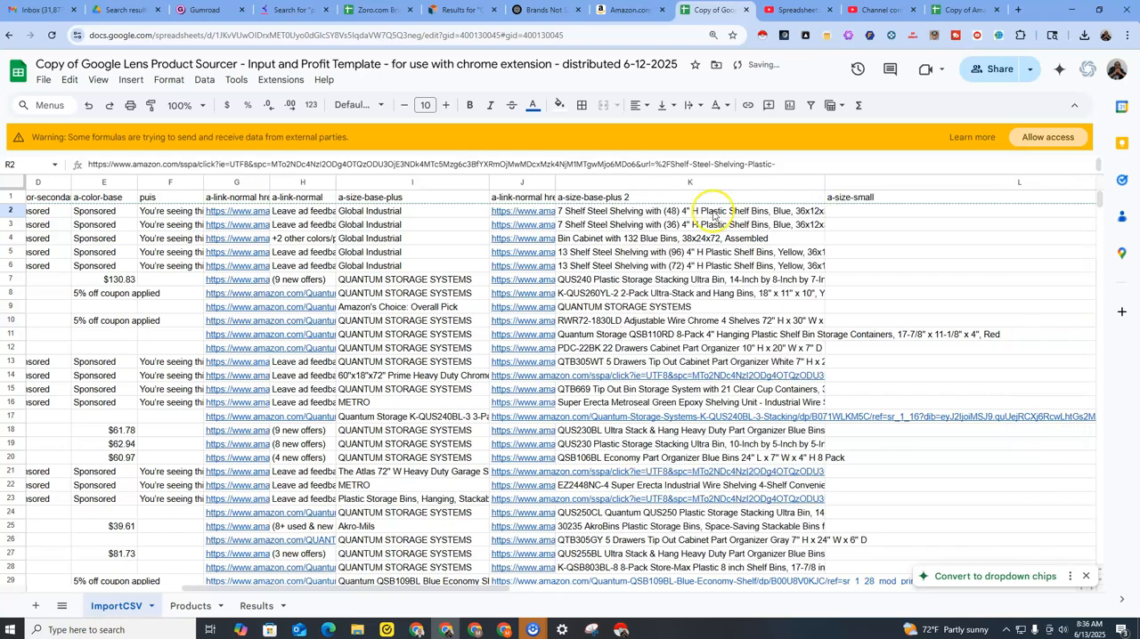
Copy the product titles in K2:K68 of the ImportCSV sheet.
left_click_drag(702, 213, 677, 413)
right_click(632, 303)
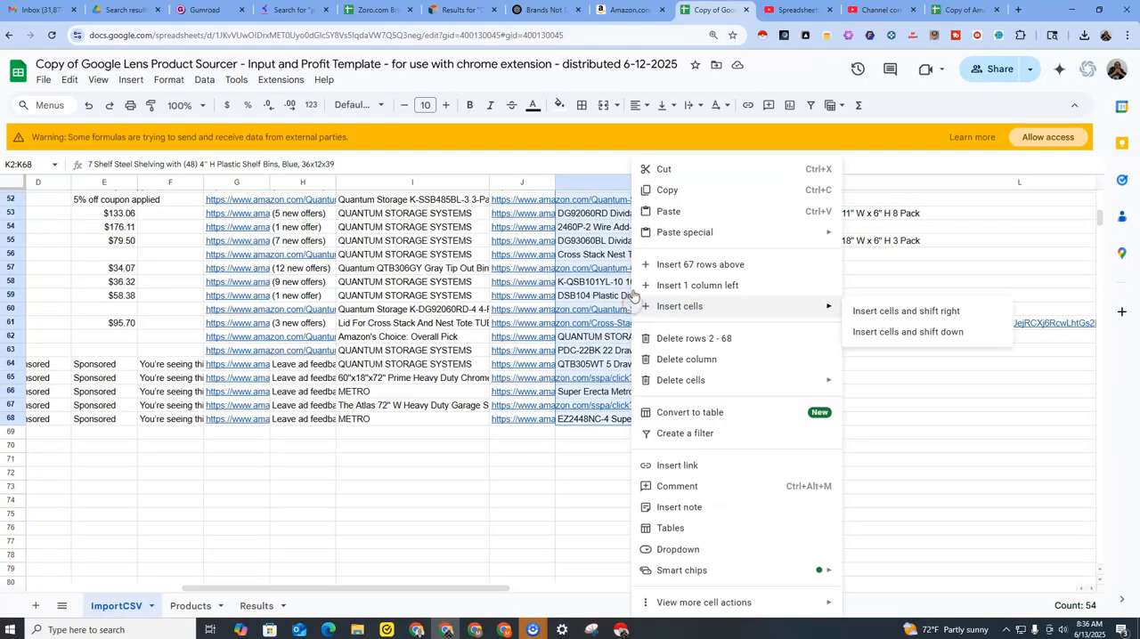
left_click(666, 189)
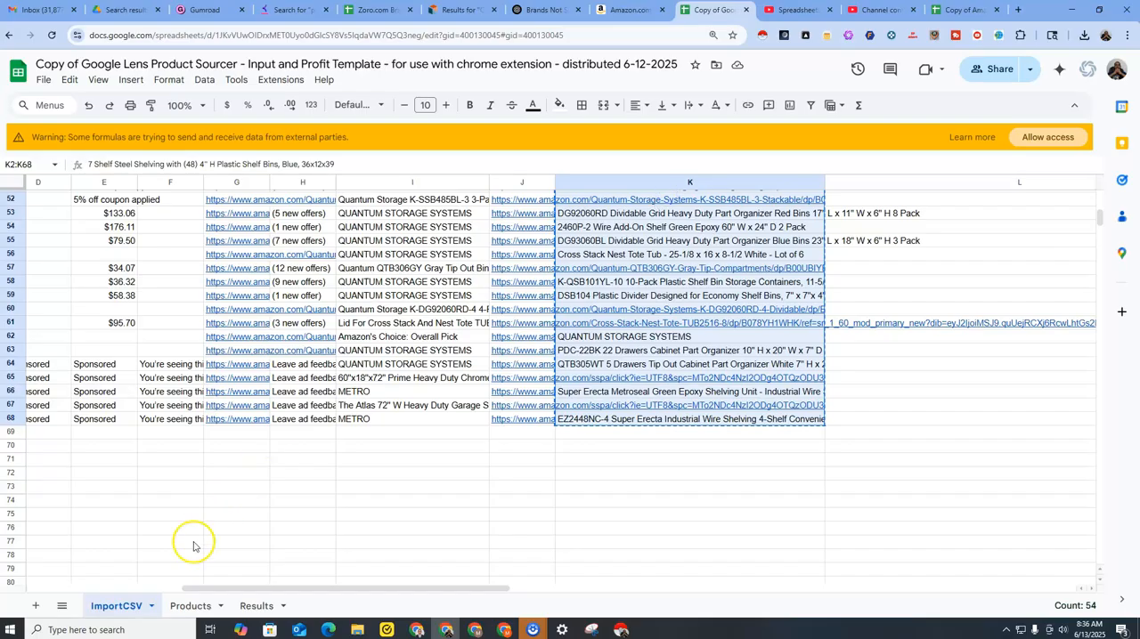
left_click(177, 609)
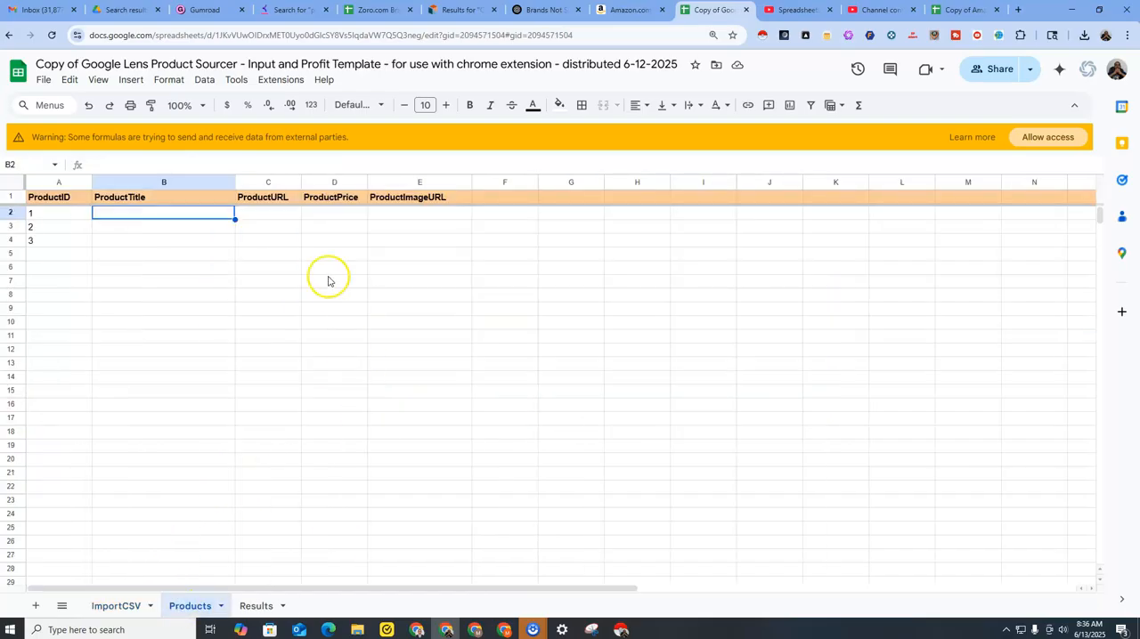
right_click(175, 218)
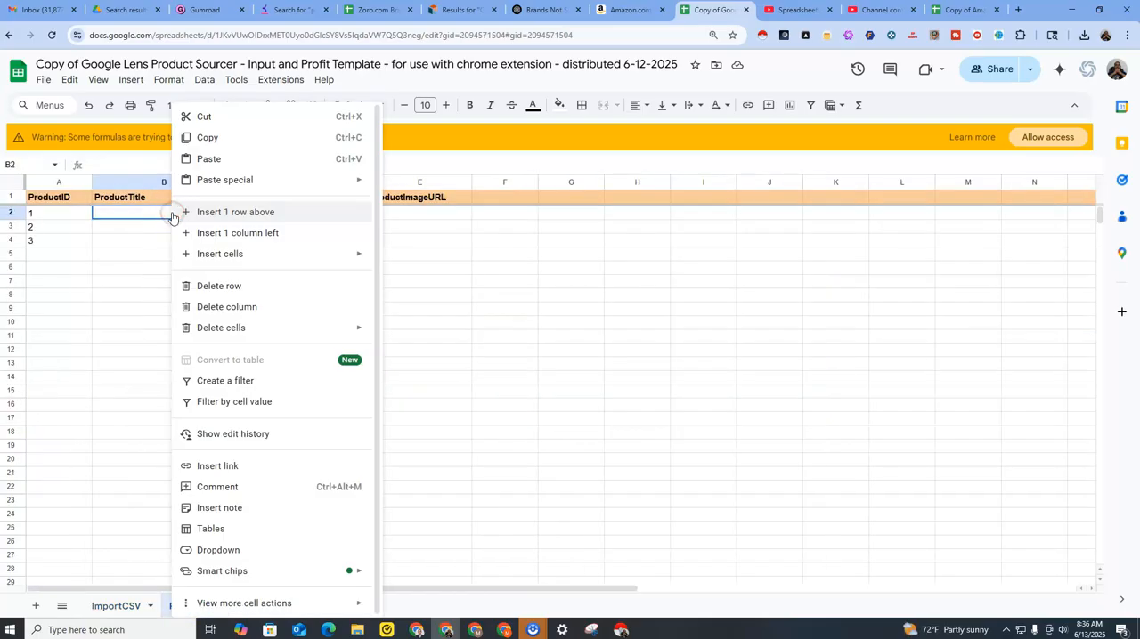
left_click(110, 608)
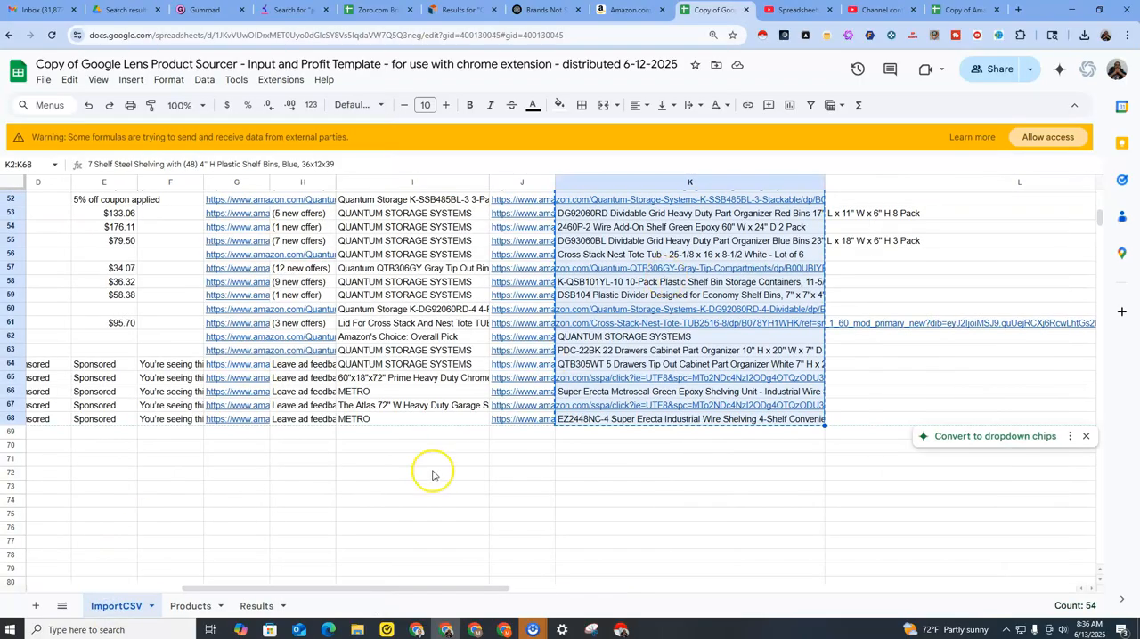
left_click(191, 605)
left_click(127, 608)
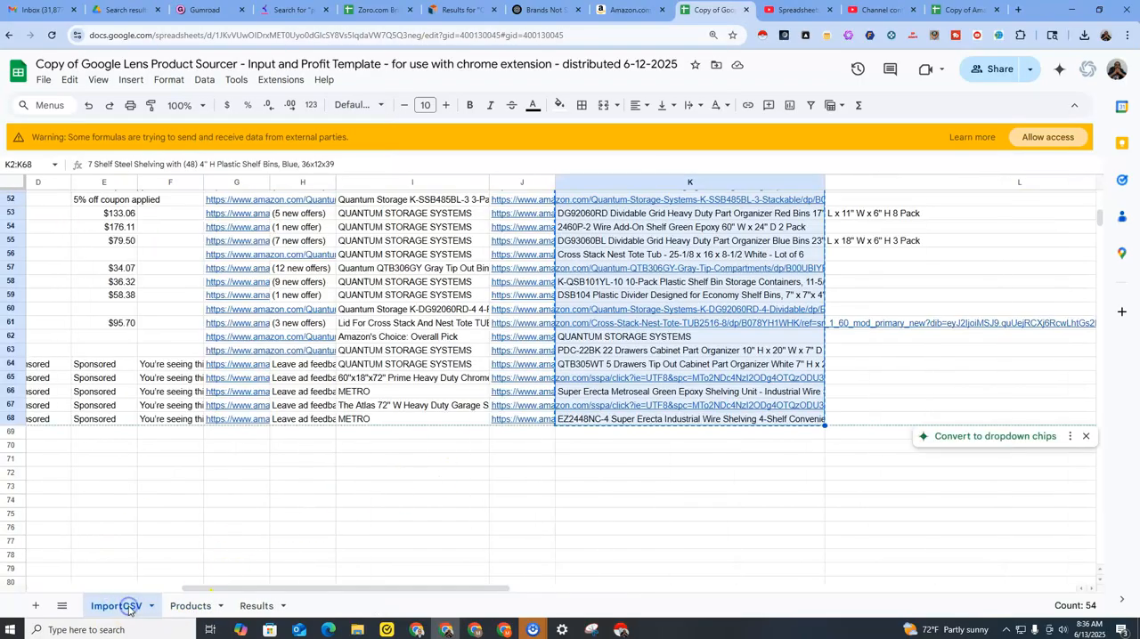
Copy the selected ImportCSV titles again and paste them into the ProductTitle column of the Products sheet, starting at B2.
right_click(618, 256)
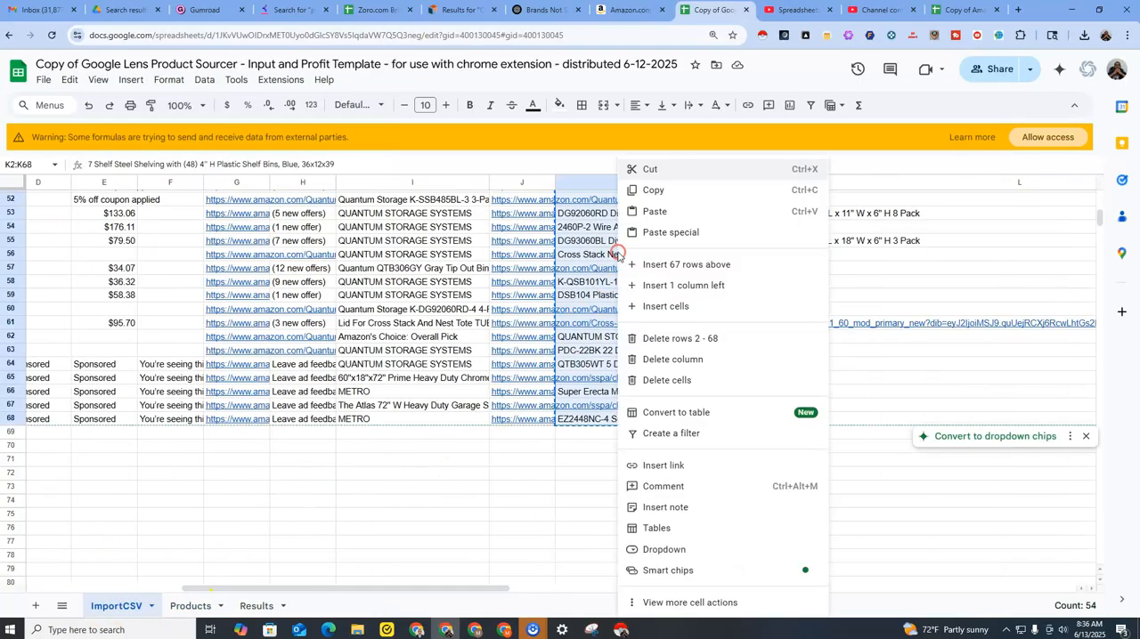
left_click(653, 190)
left_click(182, 614)
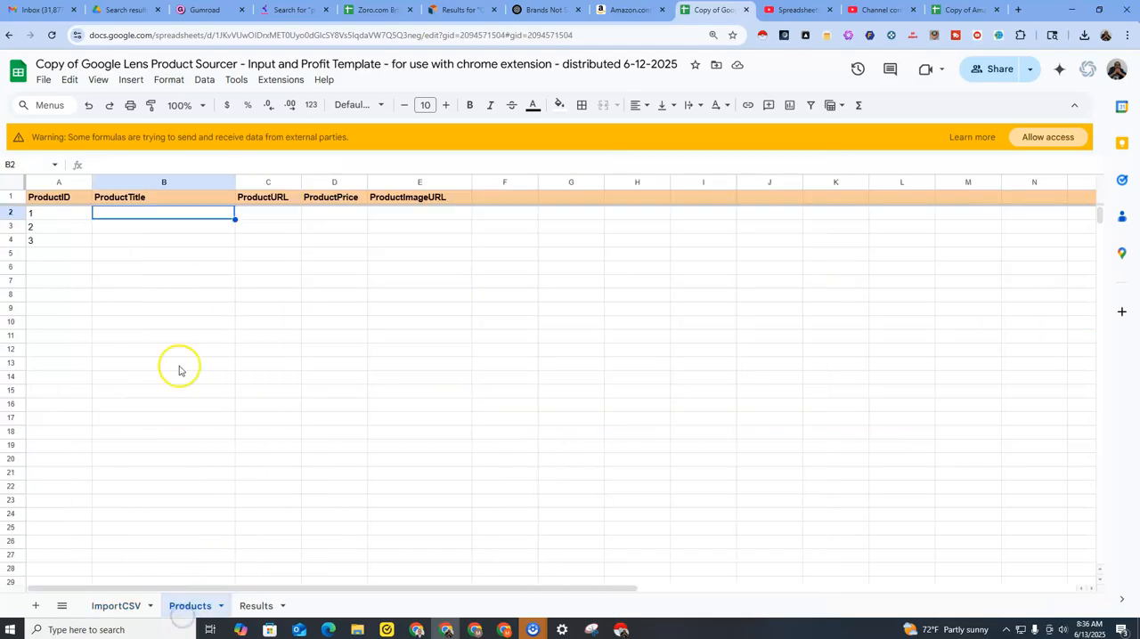
right_click(182, 215)
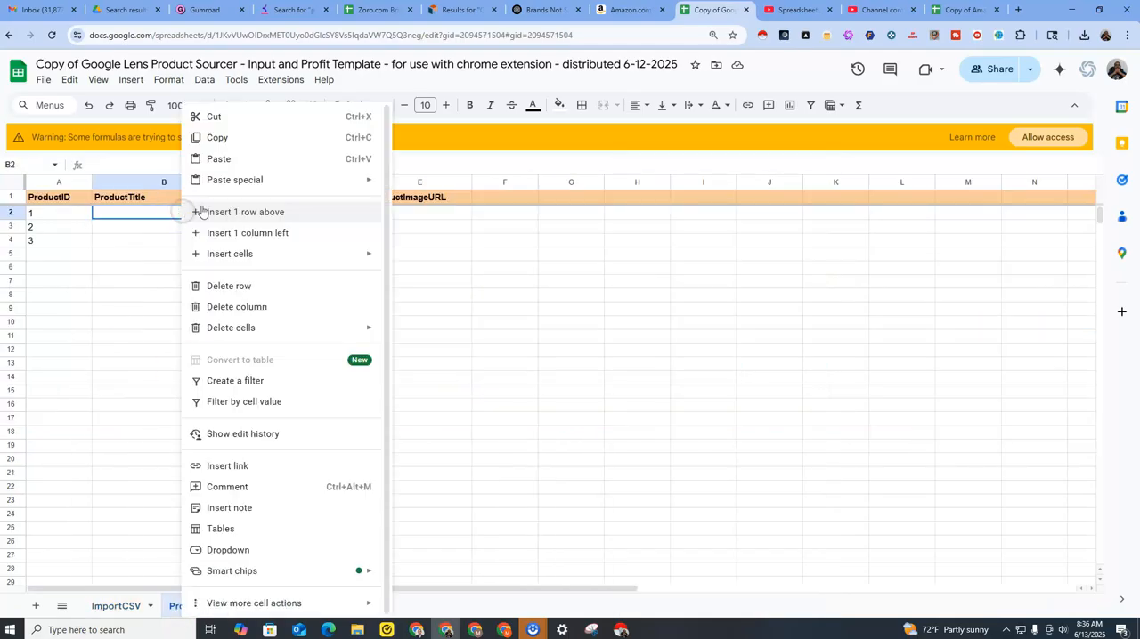
left_click(267, 157)
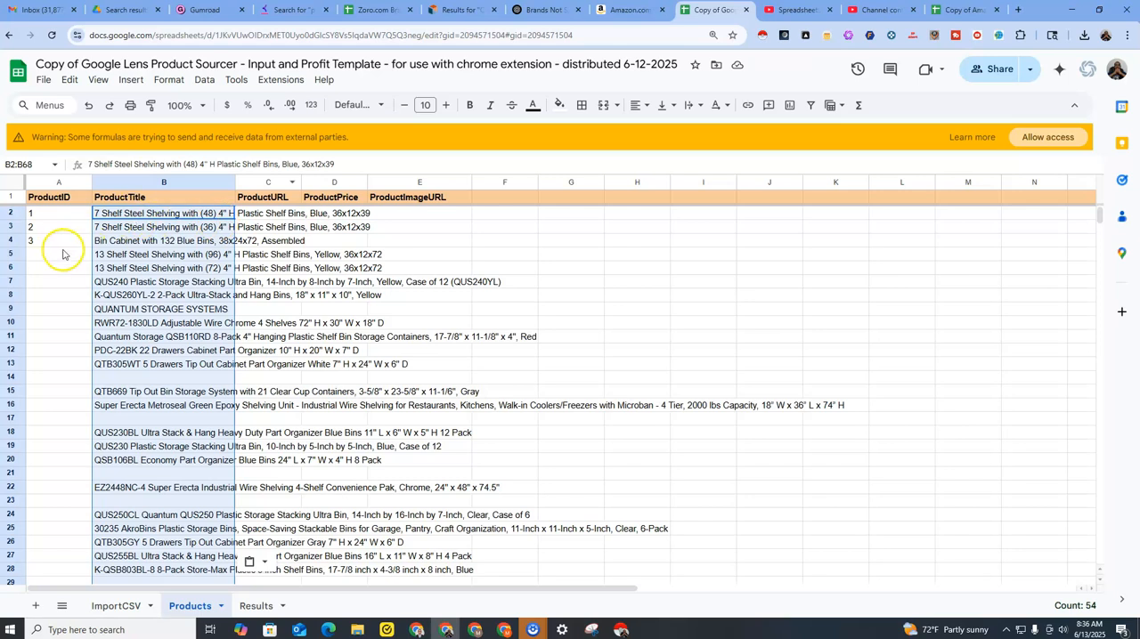
Copy the product links in A2:A68 of the ImportCSV sheet's a-link-normal href column.
left_click(272, 215)
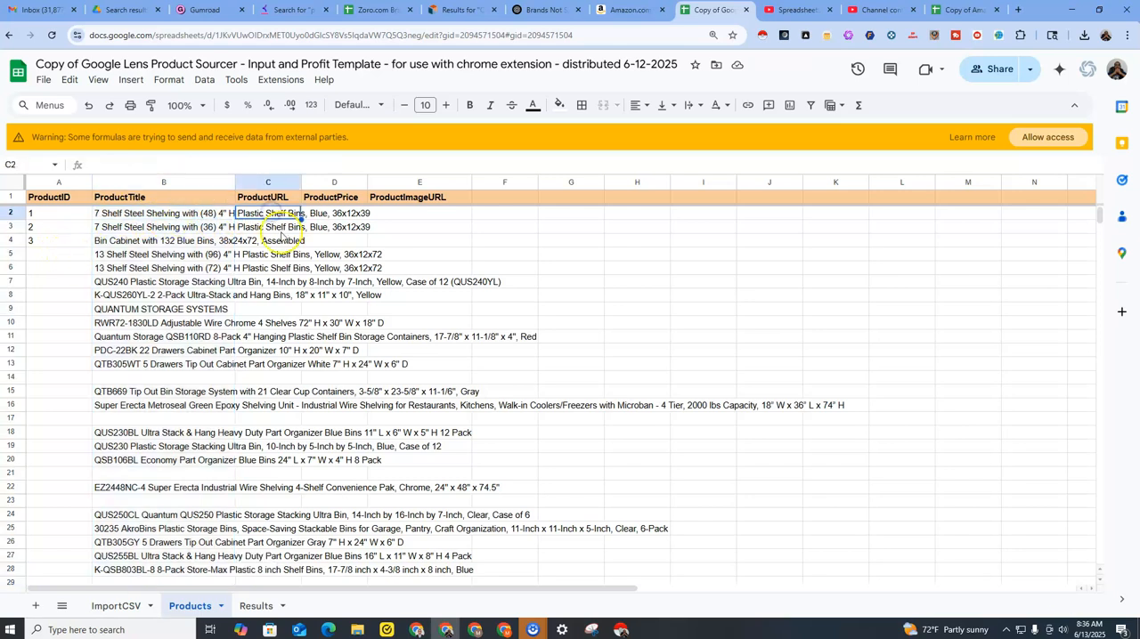
left_click(122, 611)
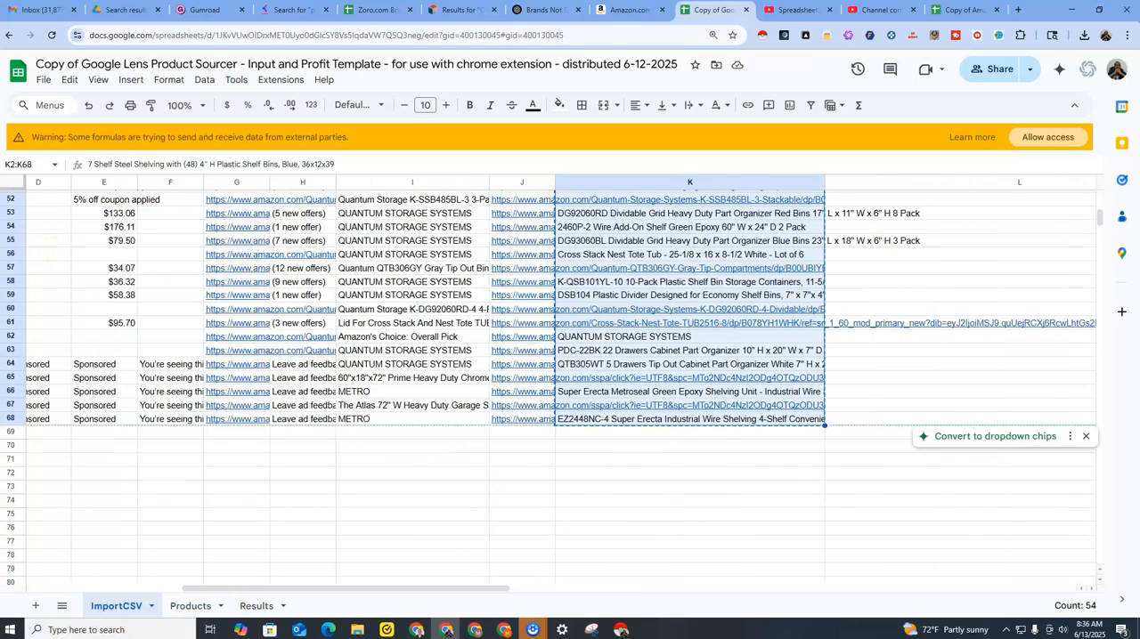
left_click_drag(453, 592, 299, 590)
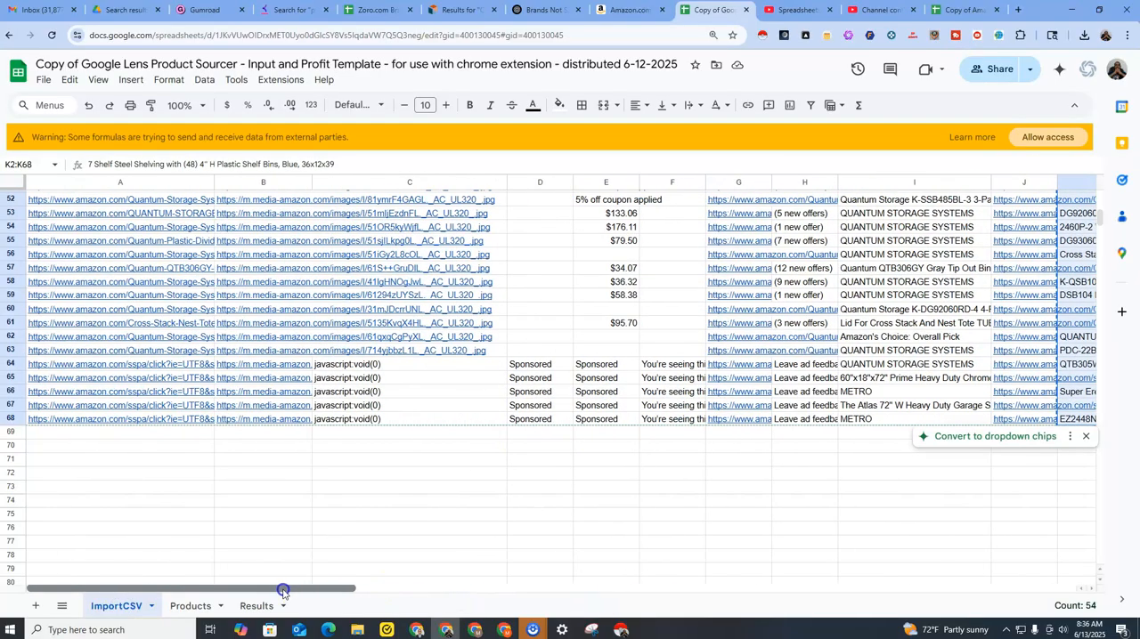
scroll(258, 418, "up", 10)
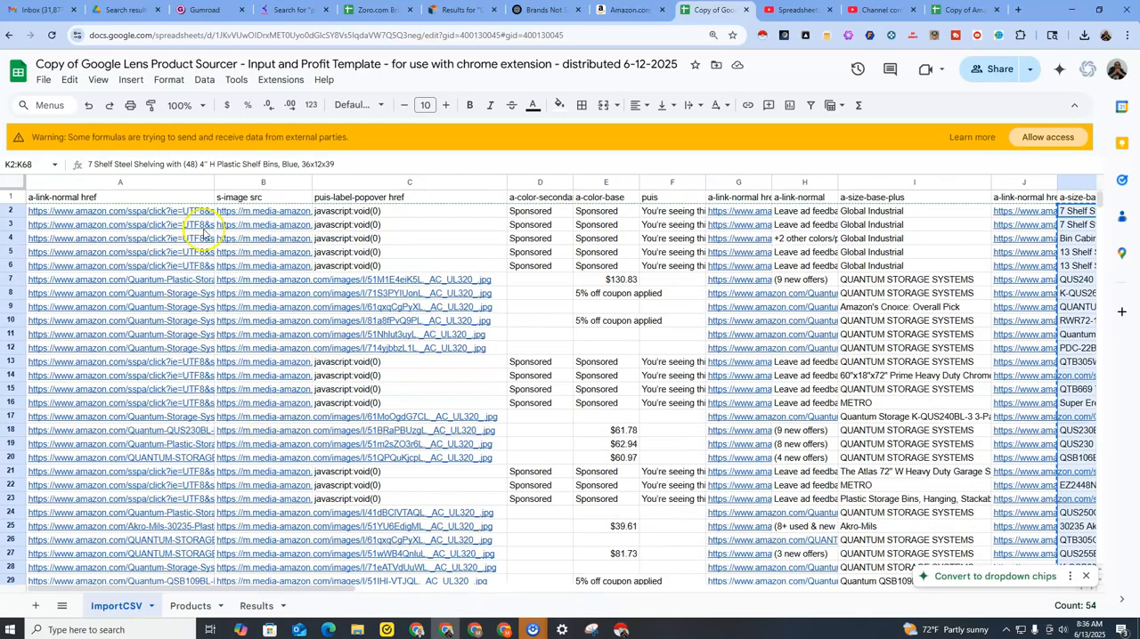
left_click(187, 215)
left_click_drag(166, 265, 172, 363)
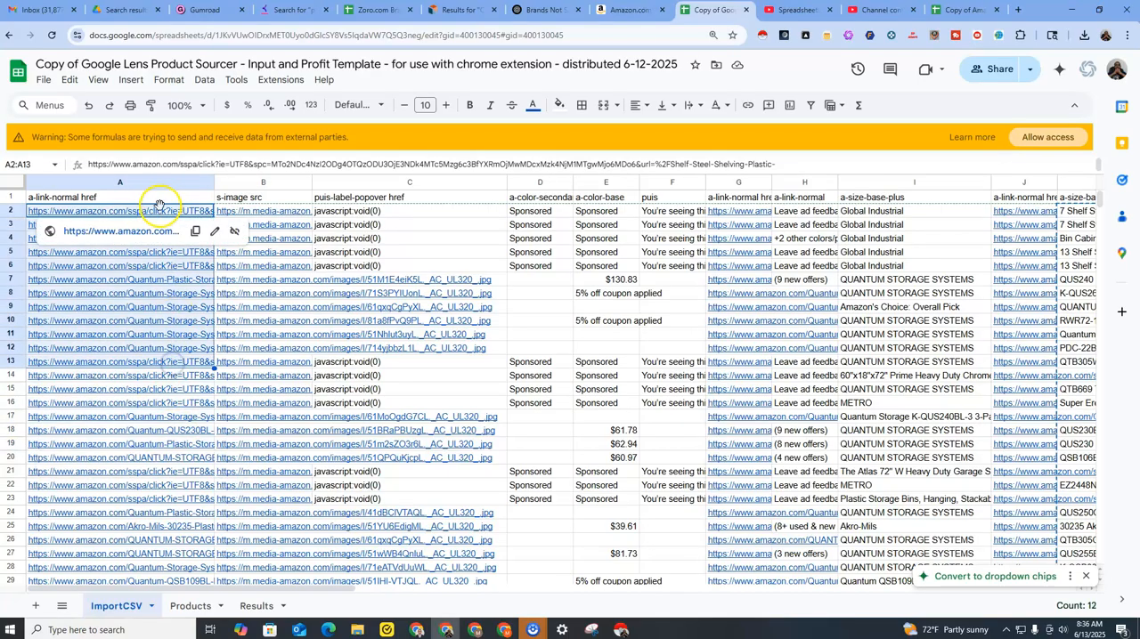
left_click(159, 210)
left_click_drag(169, 211, 177, 519)
scroll(164, 447, "down", 2)
scroll(170, 516, "down", 4)
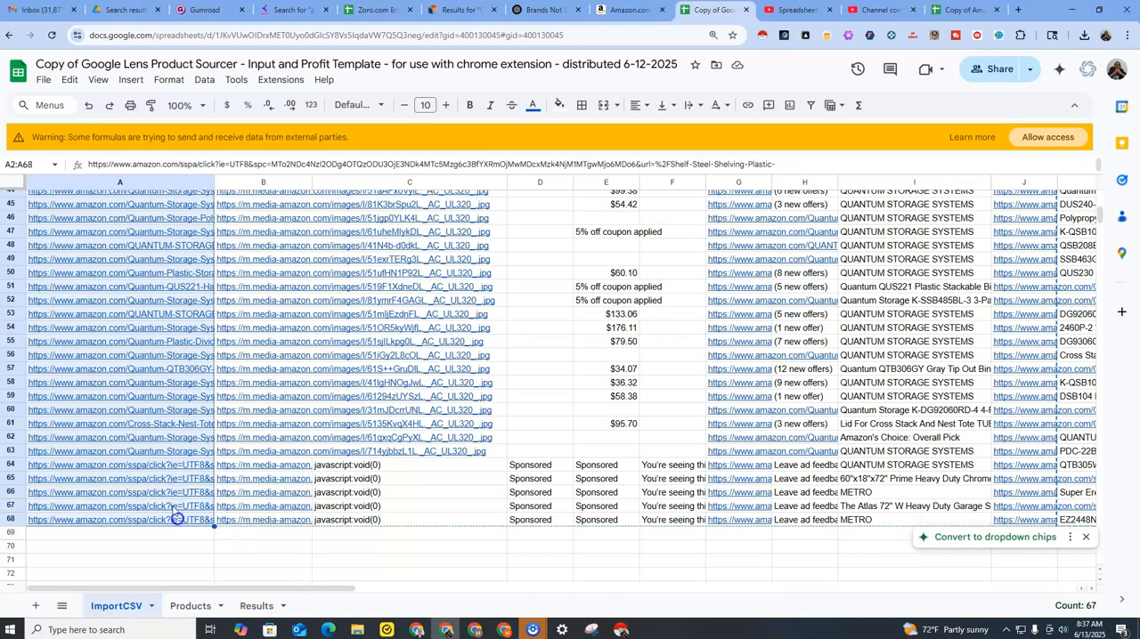
right_click(143, 274)
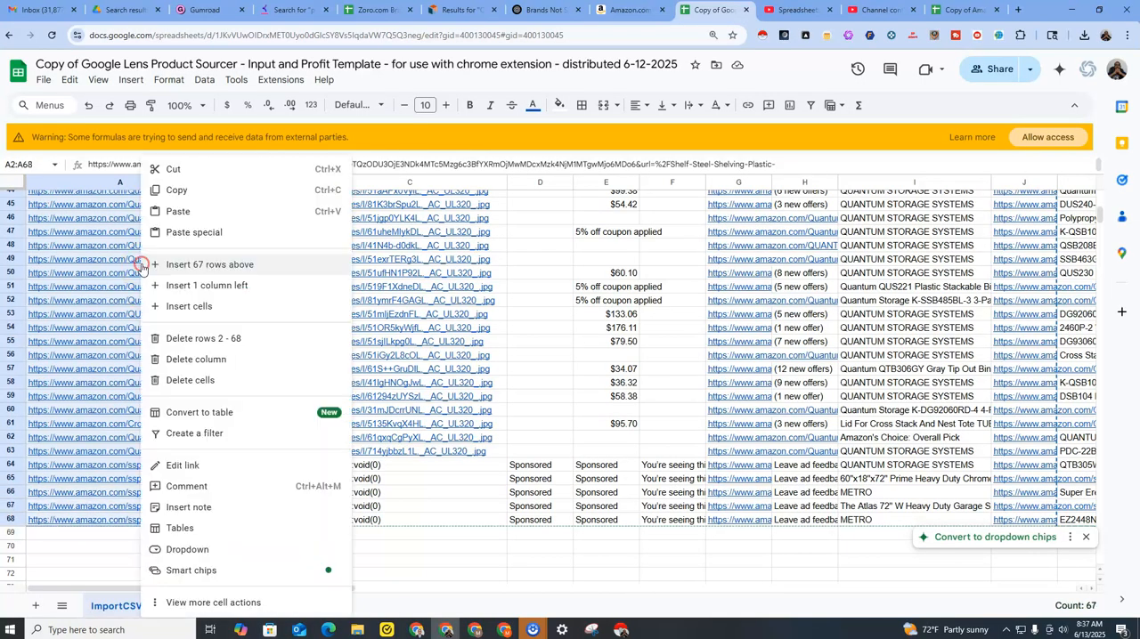
left_click(174, 190)
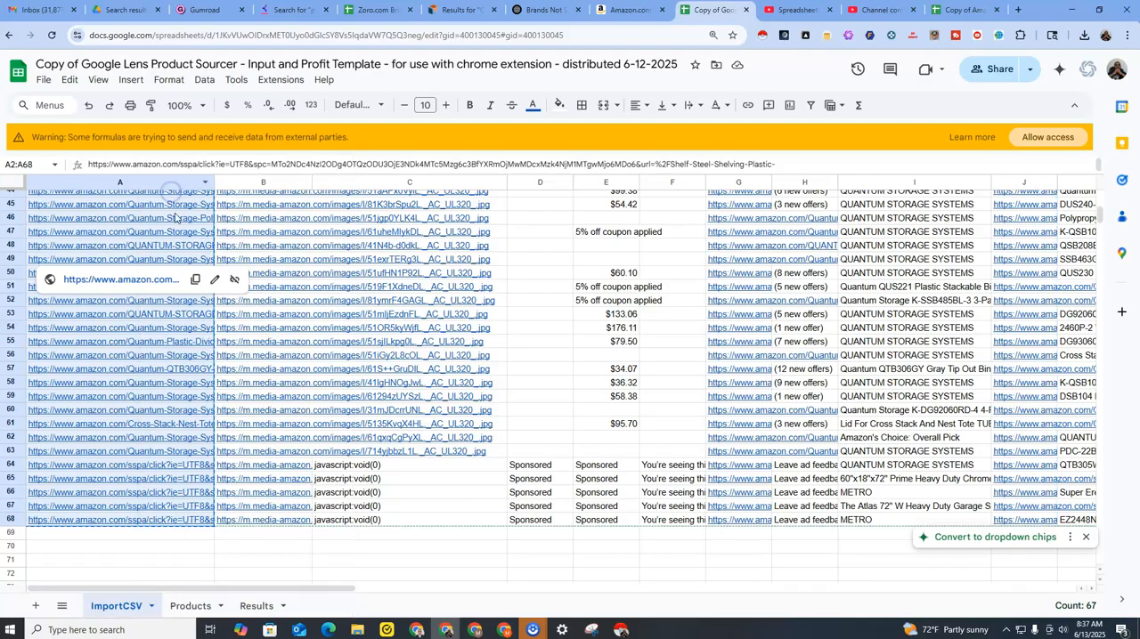
Paste the copied links into the ProductURL column of the Products sheet from C2 and check the rows down to 68.
left_click(185, 608)
left_click(261, 218)
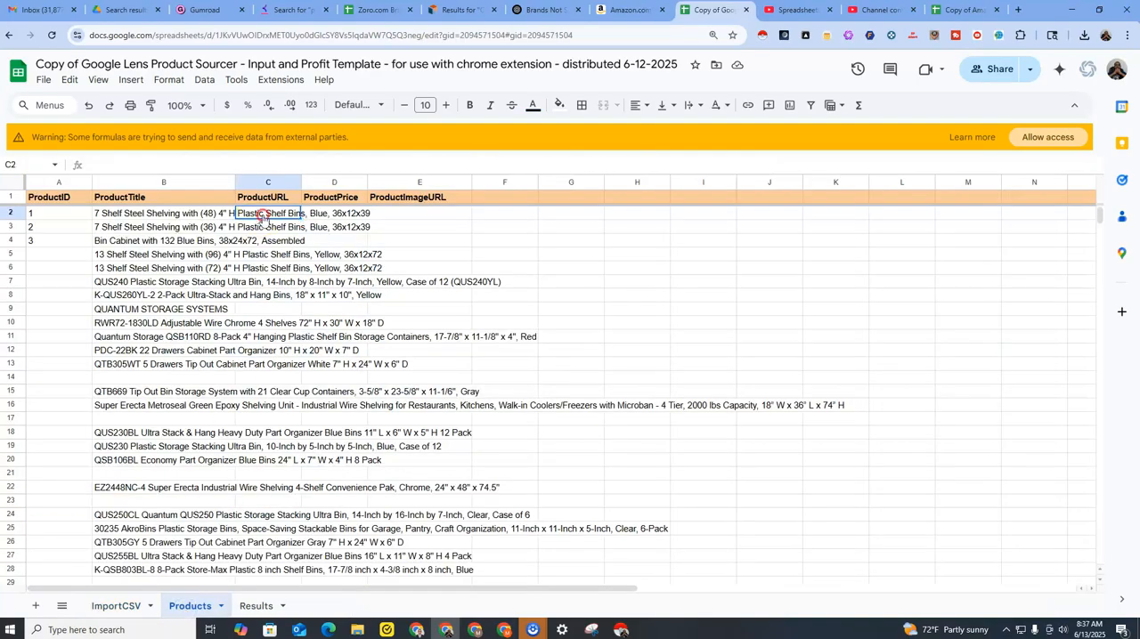
right_click(263, 216)
left_click(299, 157)
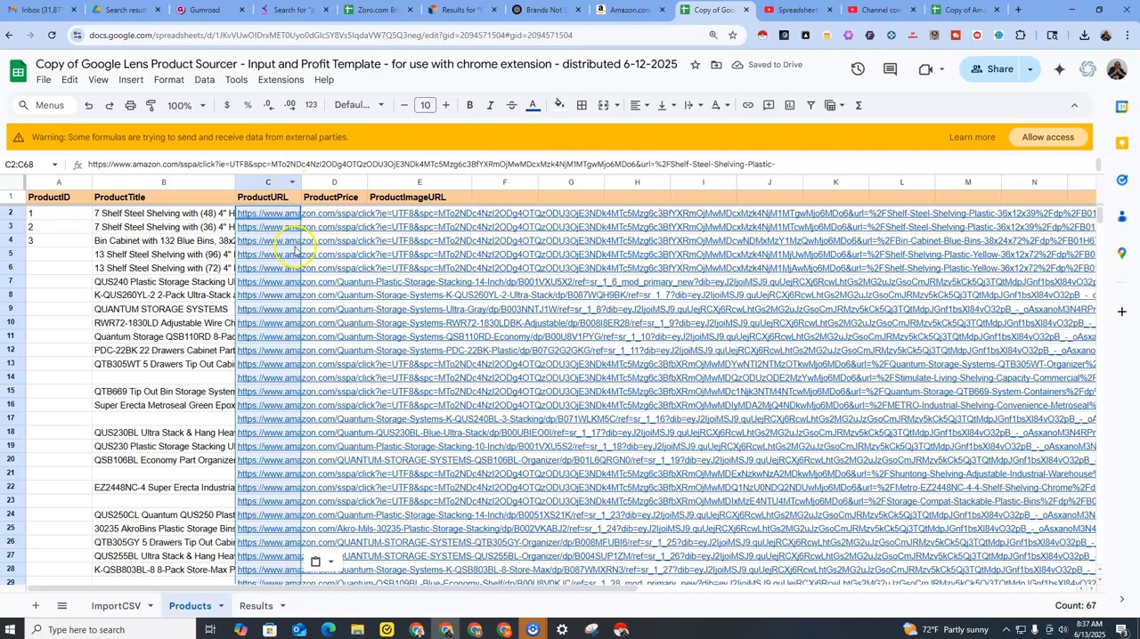
scroll(286, 321, "down", 9)
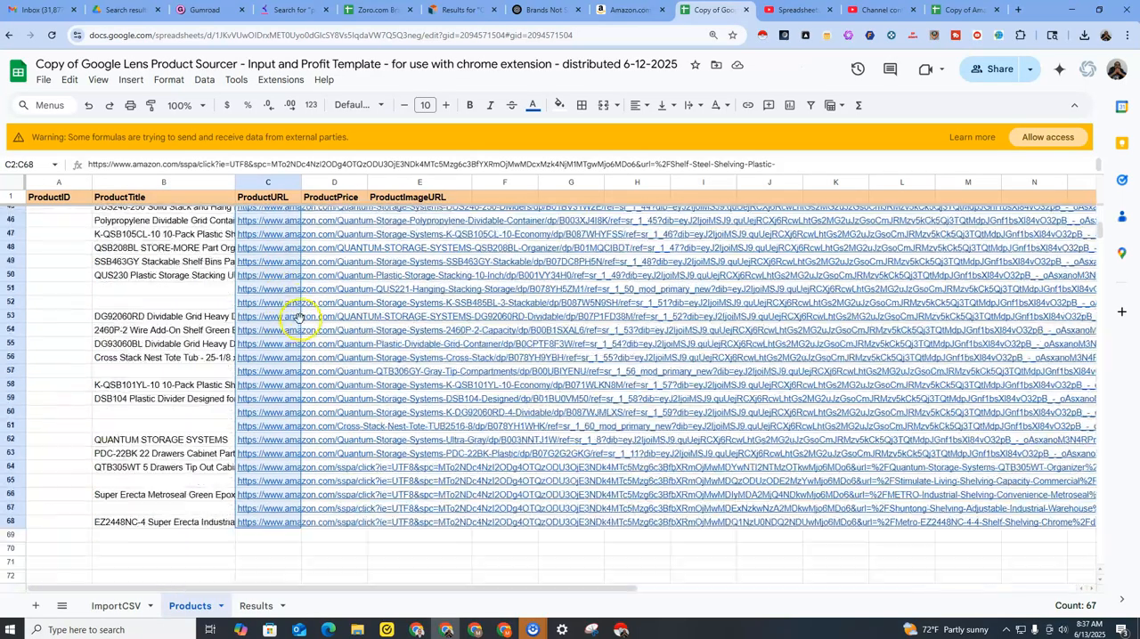
scroll(298, 325, "up", 9)
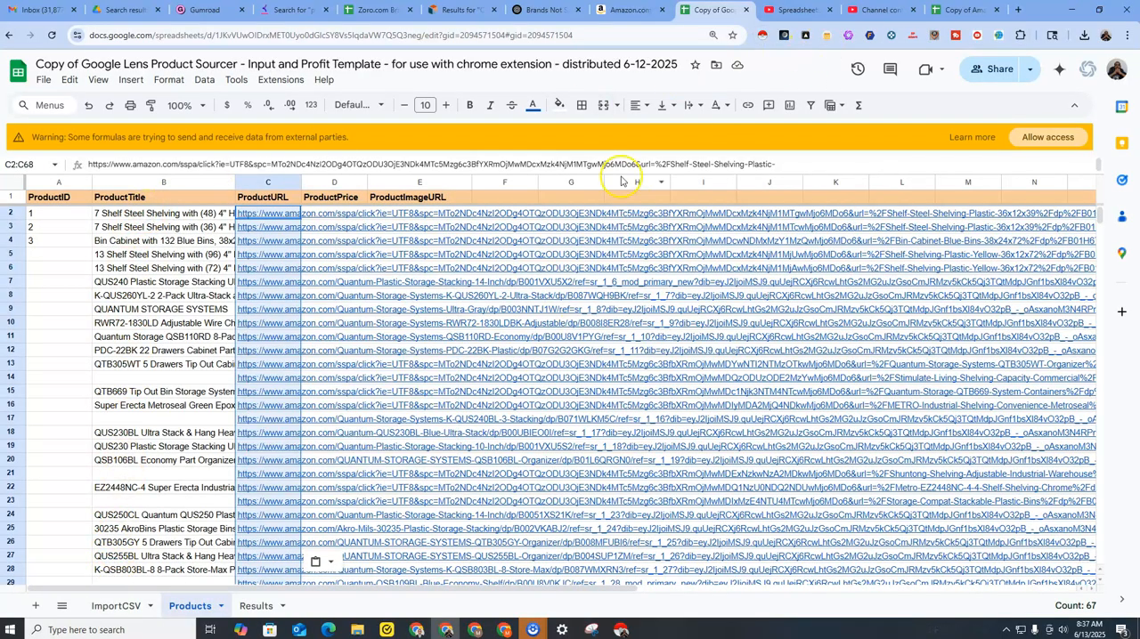
mouse_move(613, 19)
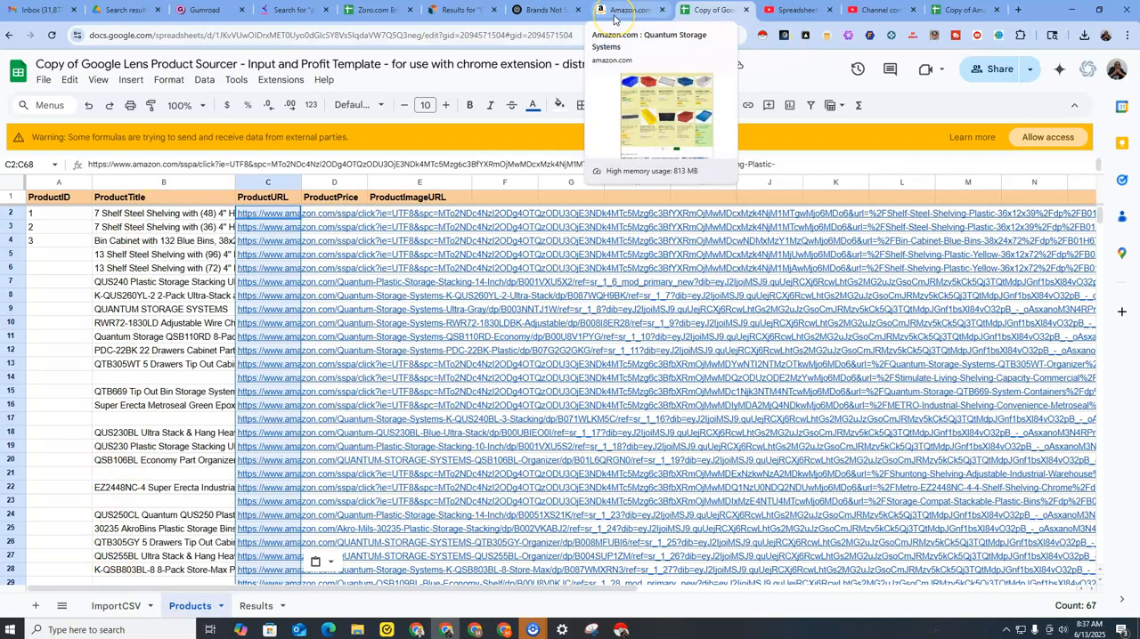
Copy the prices in S2:S68 of the ImportCSV sheet's a-offscreen column.
left_click(327, 216)
left_click(276, 216)
left_click(322, 215)
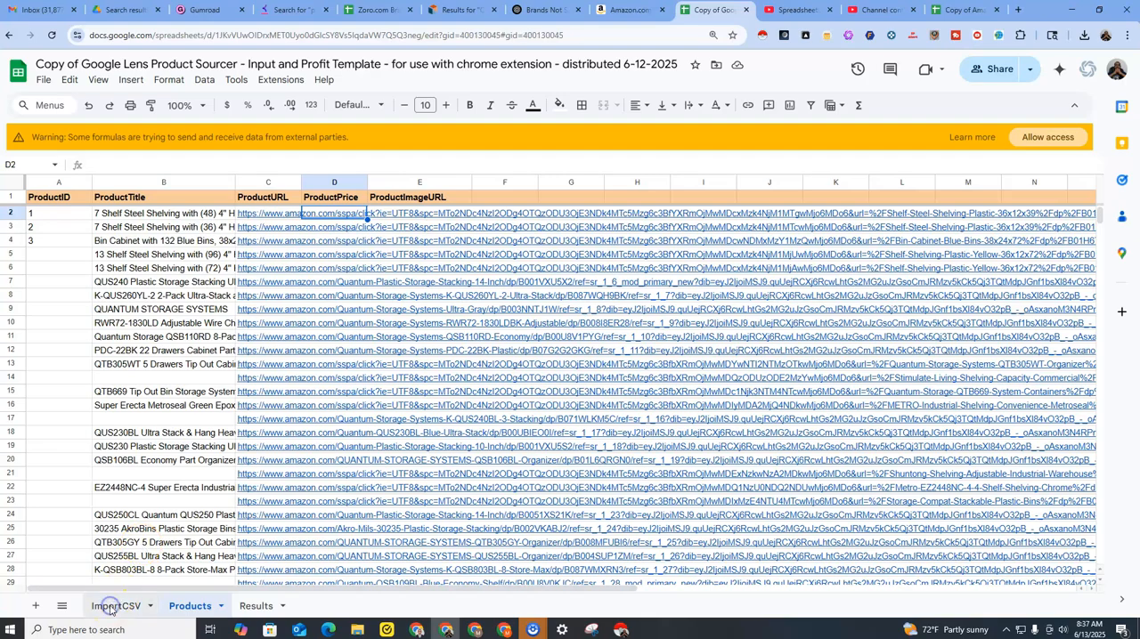
left_click(110, 606)
left_click_drag(198, 587, 402, 592)
scroll(452, 478, "up", 15)
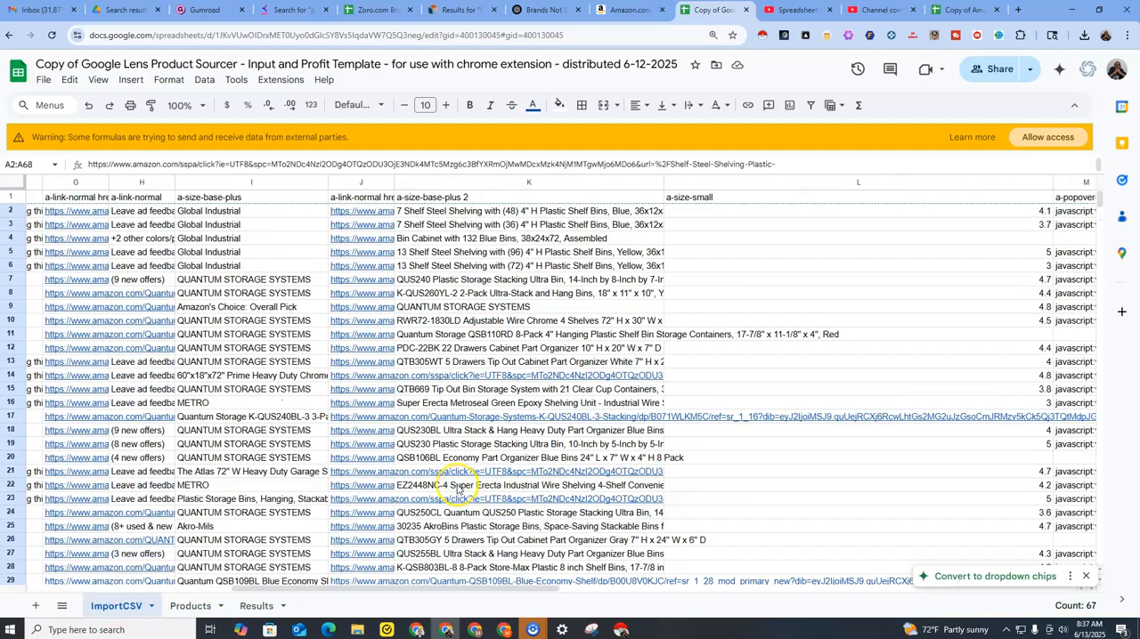
left_click_drag(664, 183, 484, 184)
left_click_drag(364, 589, 647, 600)
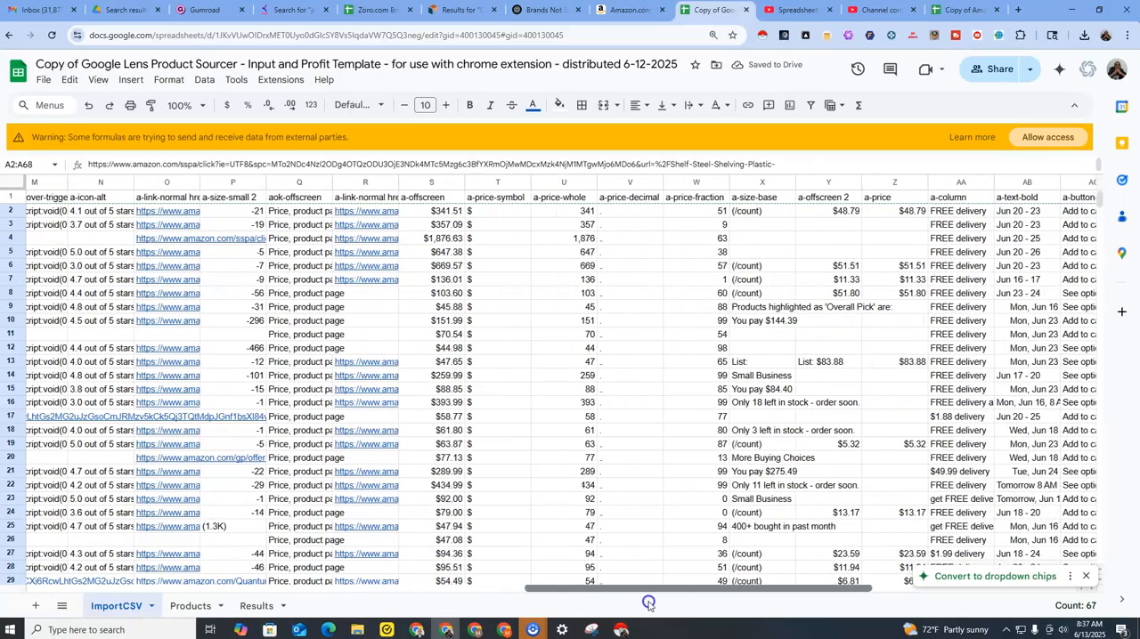
left_click_drag(444, 211, 450, 281)
left_click_drag(444, 212, 450, 458)
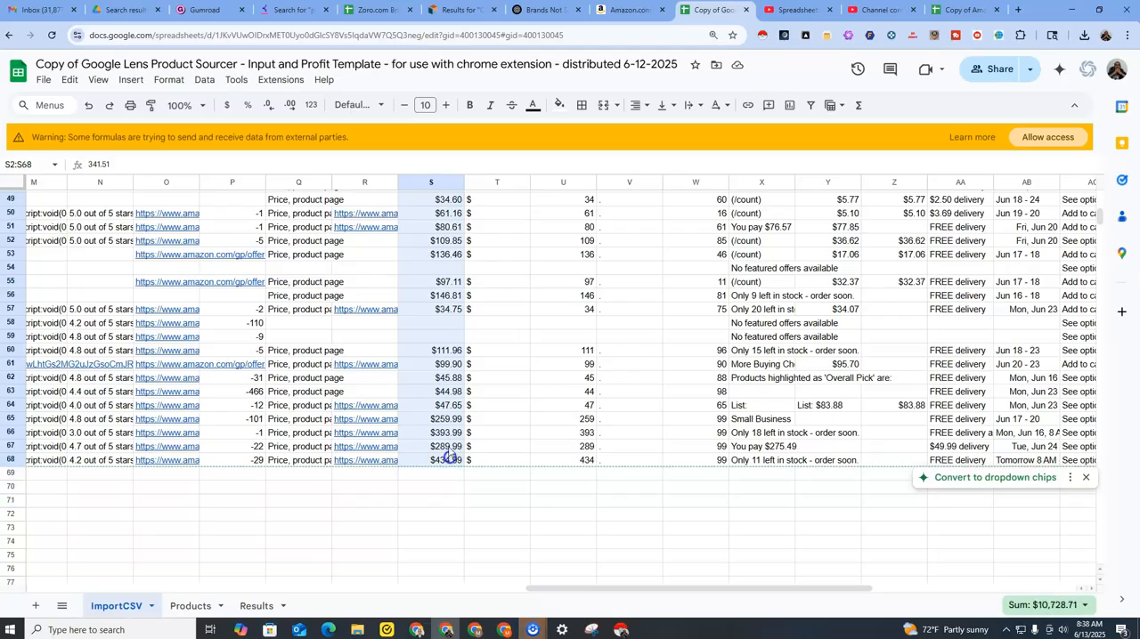
right_click(450, 458)
left_click(432, 115)
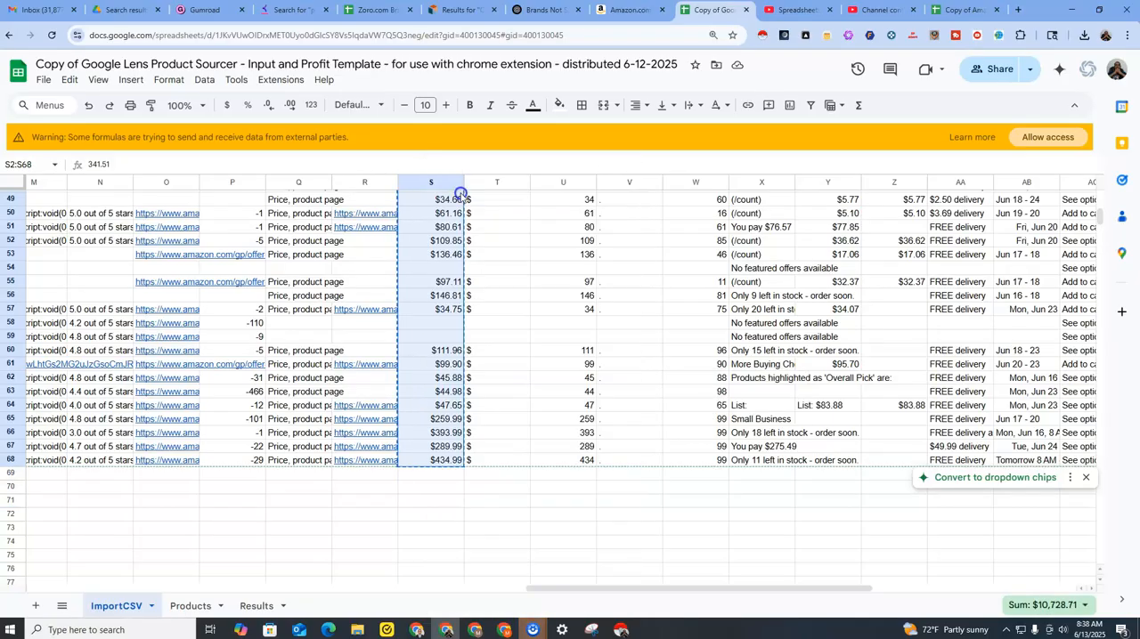
Paste the copied prices into the ProductPrice column of the Products sheet from D2 and check the rows down to 68.
left_click(190, 605)
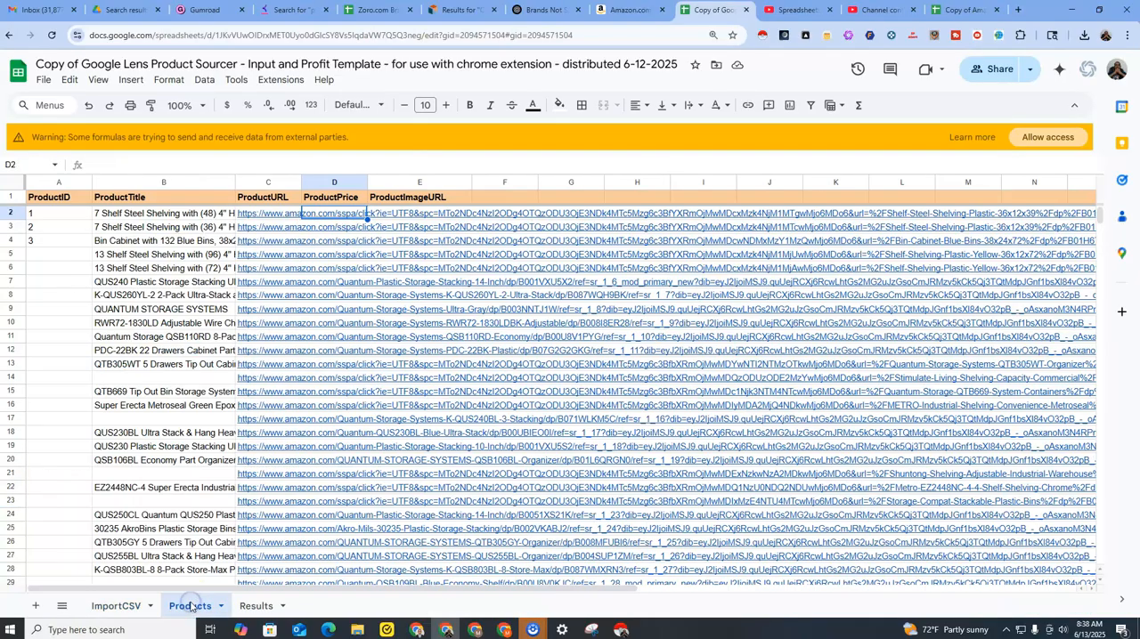
right_click(334, 214)
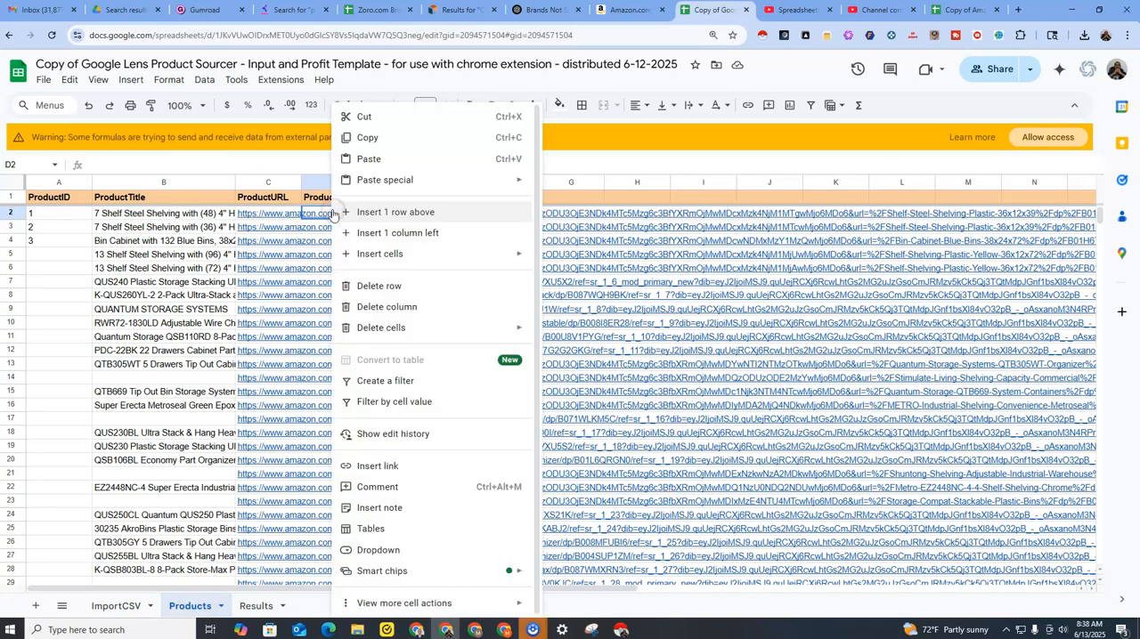
left_click(370, 156)
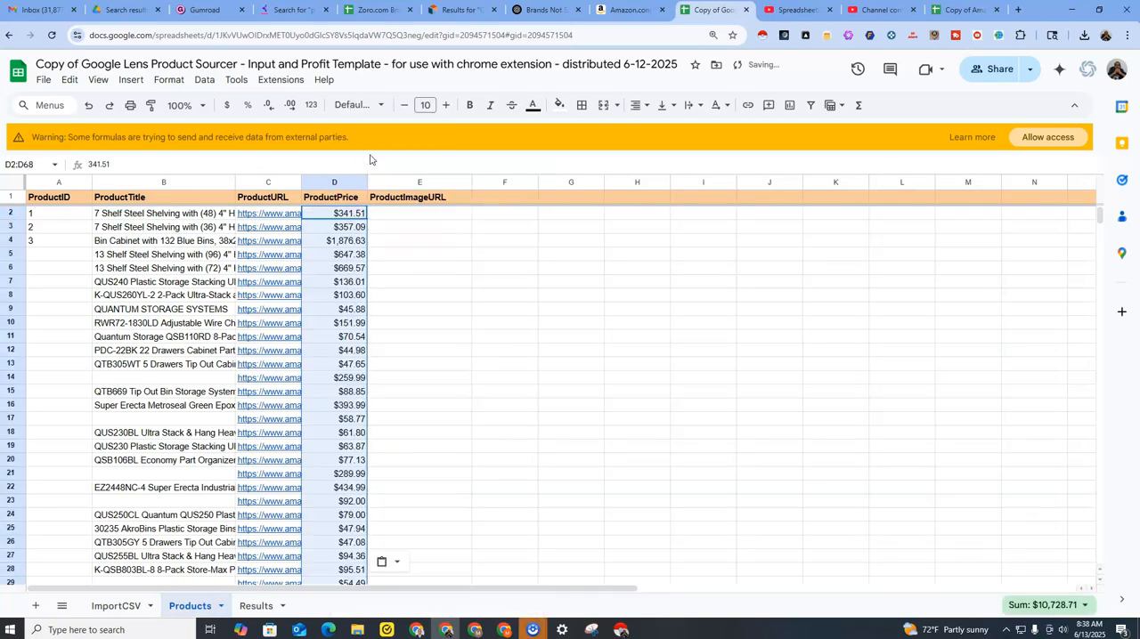
scroll(343, 357, "down", 14)
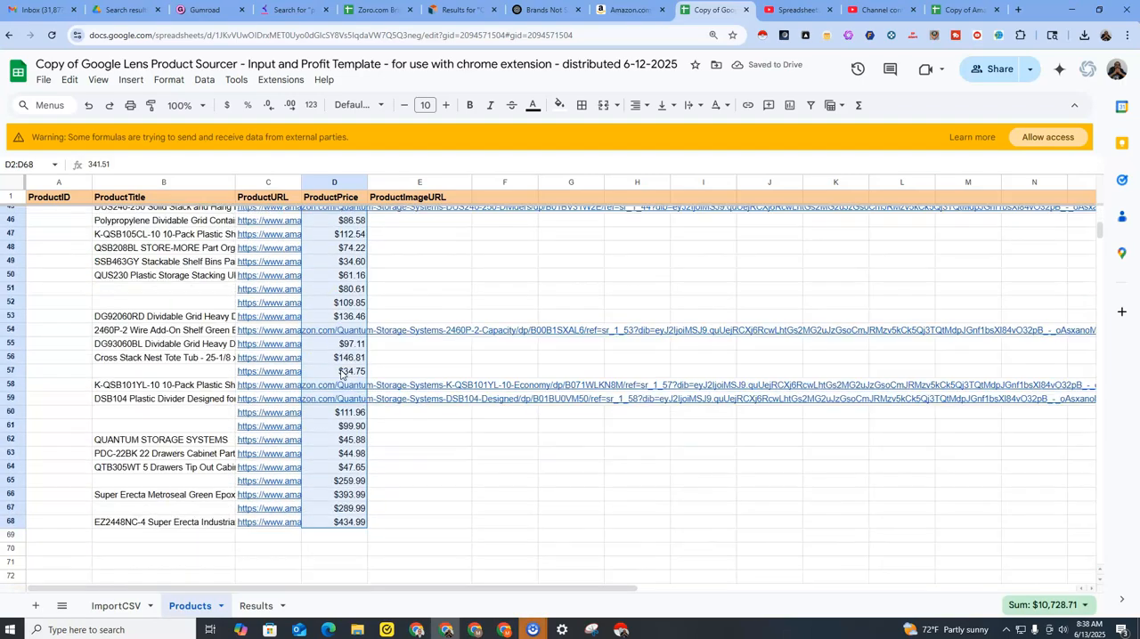
scroll(341, 374, "up", 14)
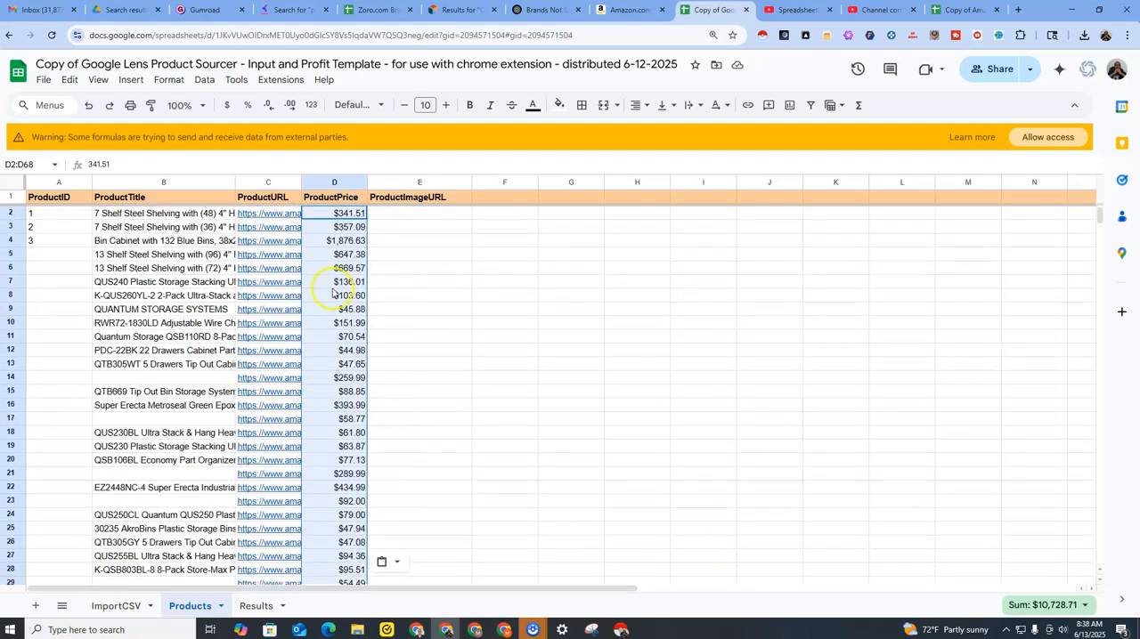
Widen the s-image src column of the ImportCSV sheet so that the image links can be read.
left_click(393, 217)
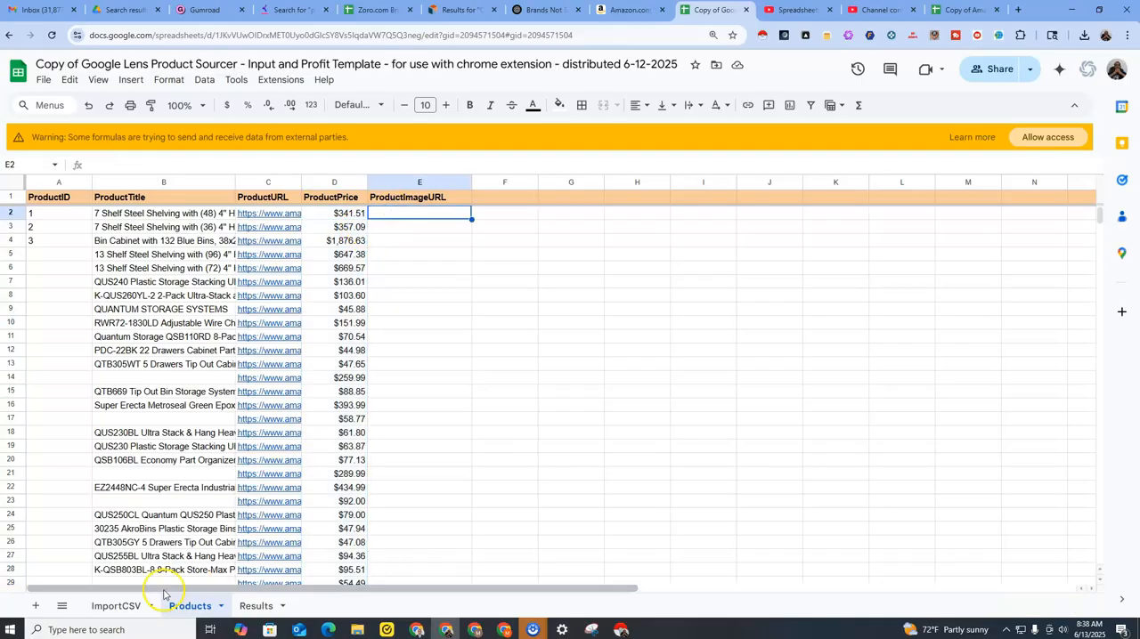
left_click(123, 603)
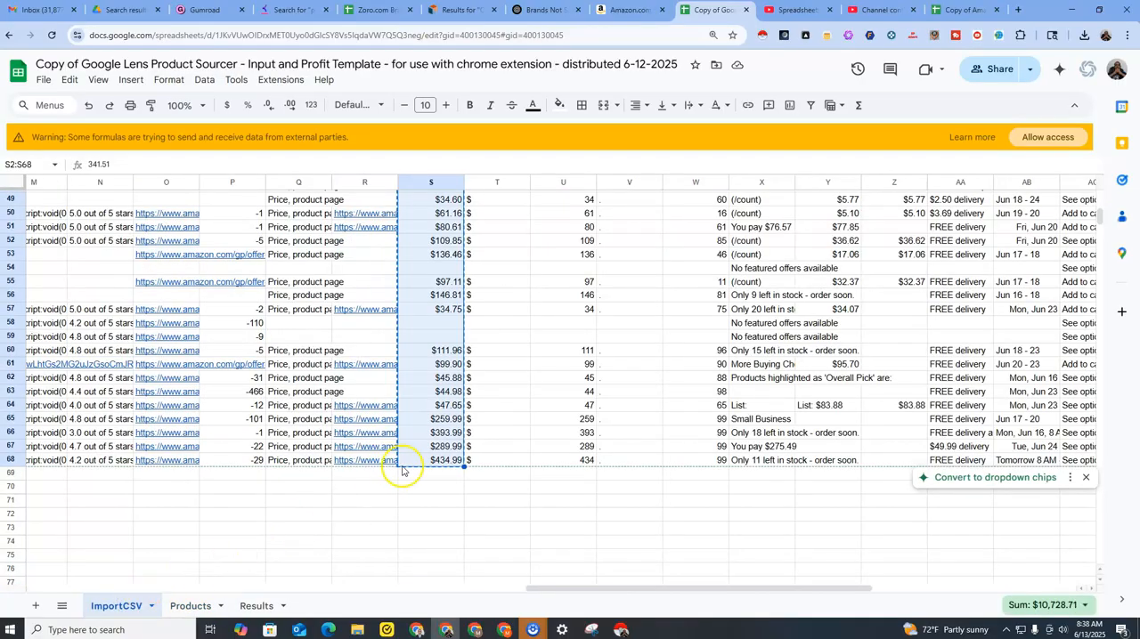
left_click_drag(475, 590, 83, 570)
scroll(252, 510, "up", 3)
scroll(251, 509, "up", 5)
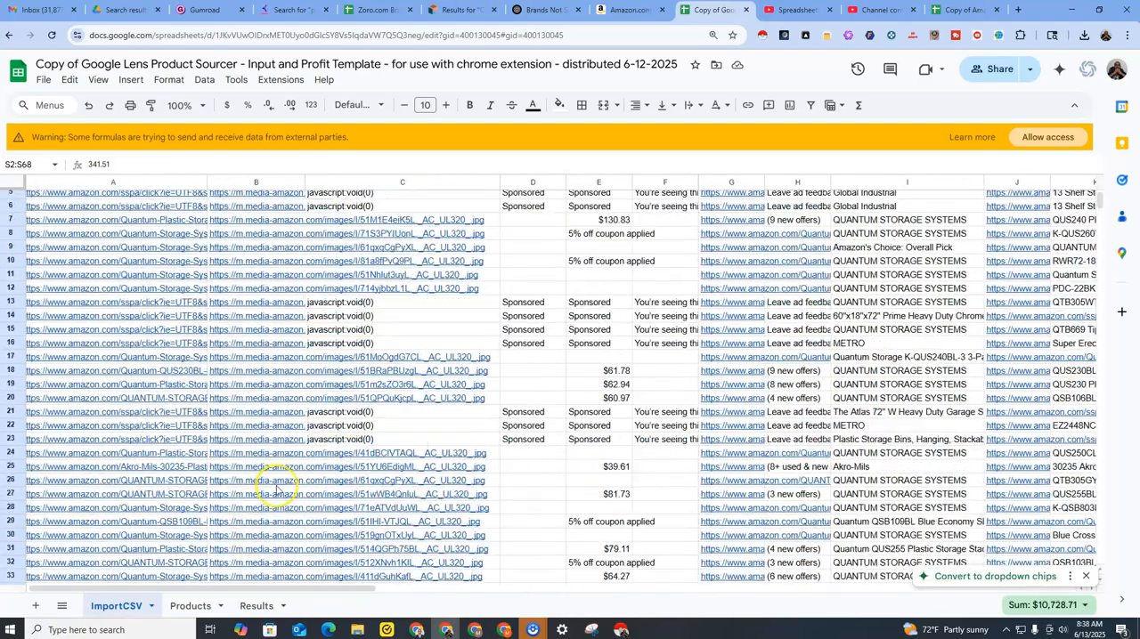
left_click_drag(306, 183, 469, 183)
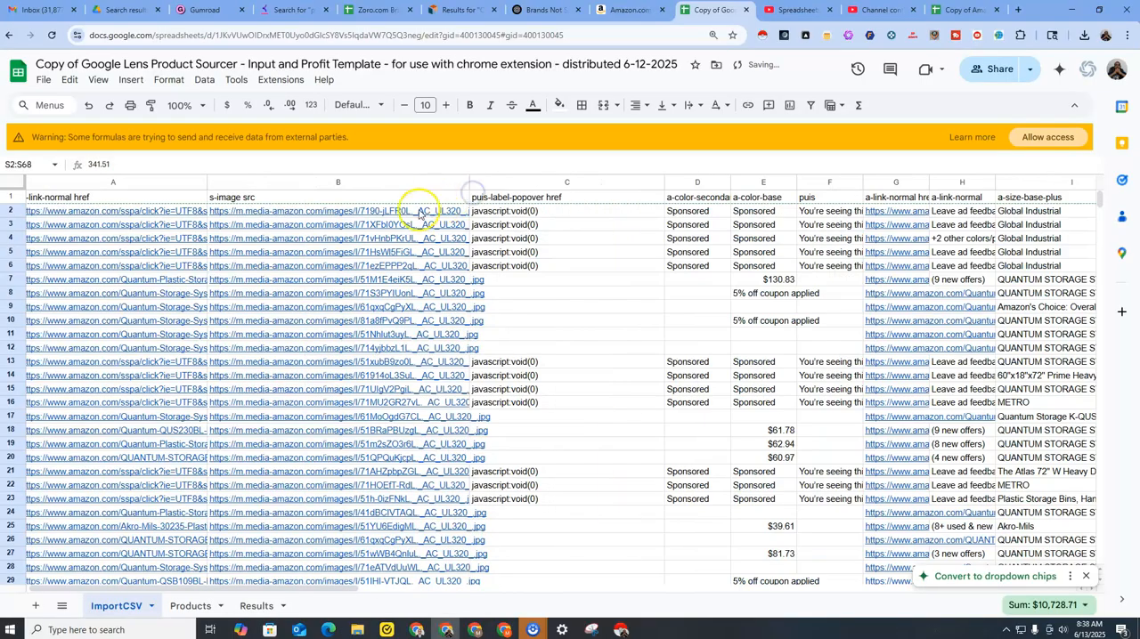
Check the first image link in the s-image src column and copy the links in B2:B68.
left_click(363, 211)
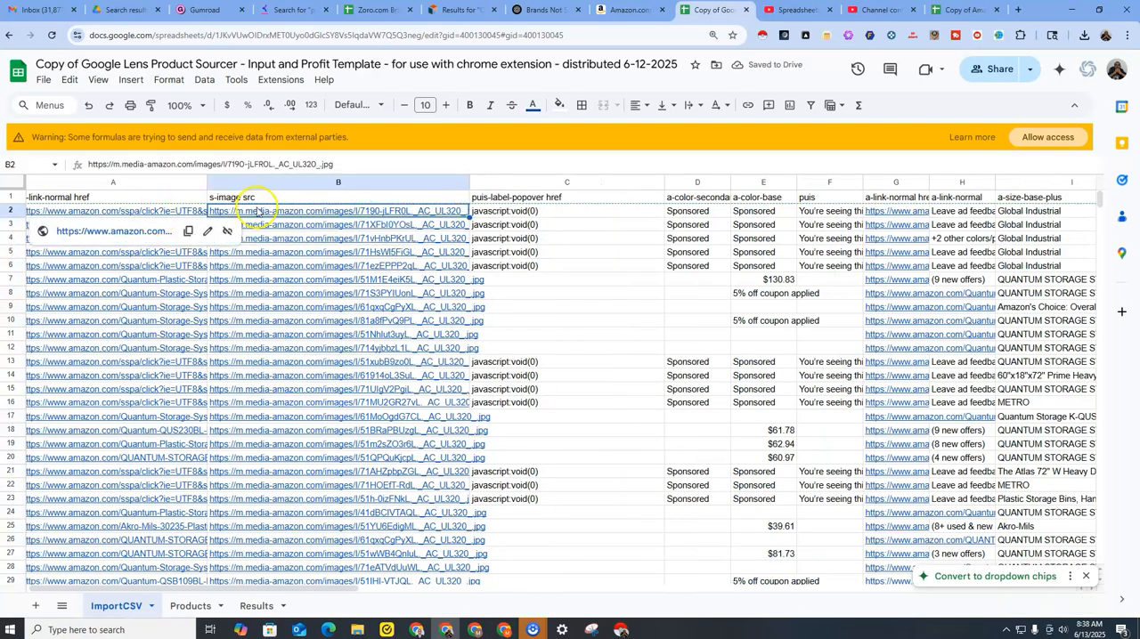
double_click(202, 164)
left_click(221, 281)
left_click_drag(232, 213, 344, 534)
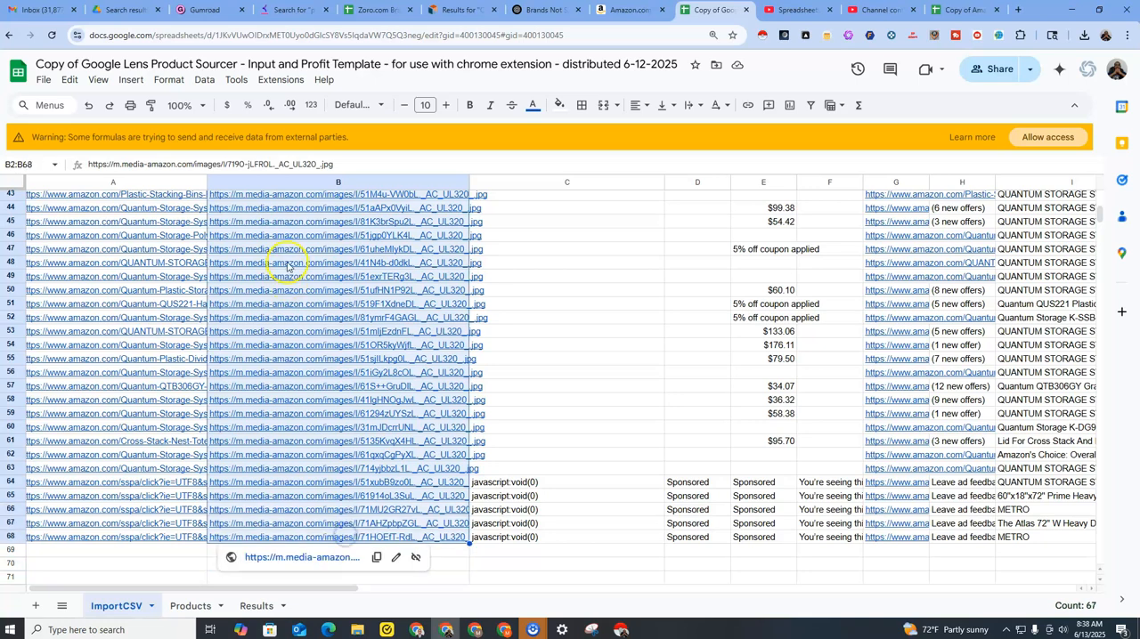
right_click(288, 263)
left_click(322, 190)
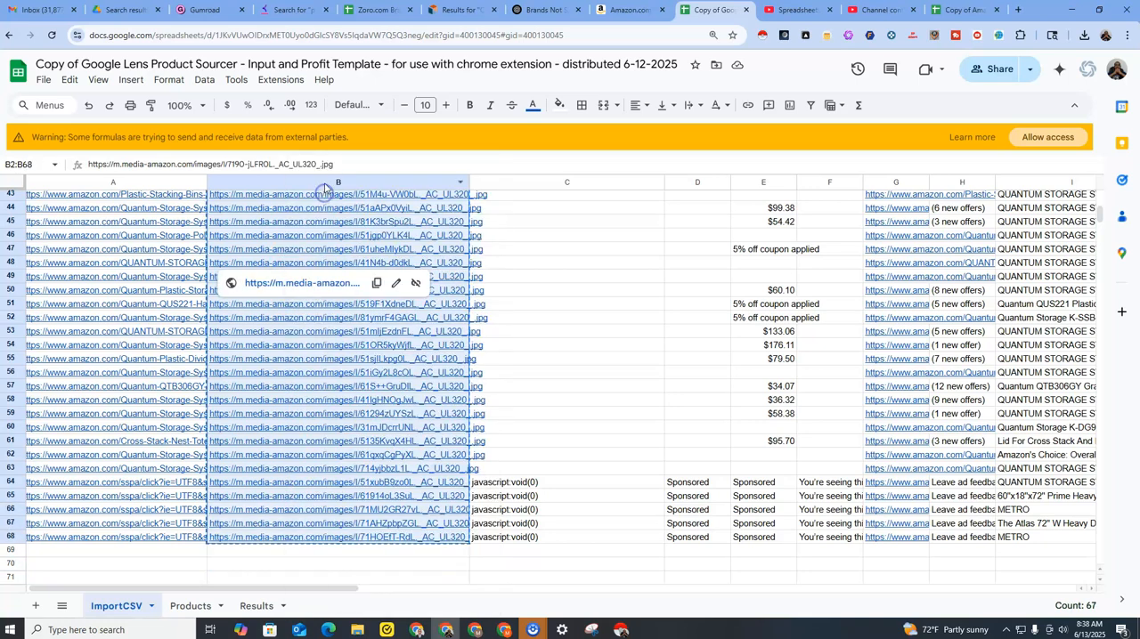
Paste the copied image links into the ProductImageURL column of the Products sheet from E2 and check the first product's cells.
left_click(203, 607)
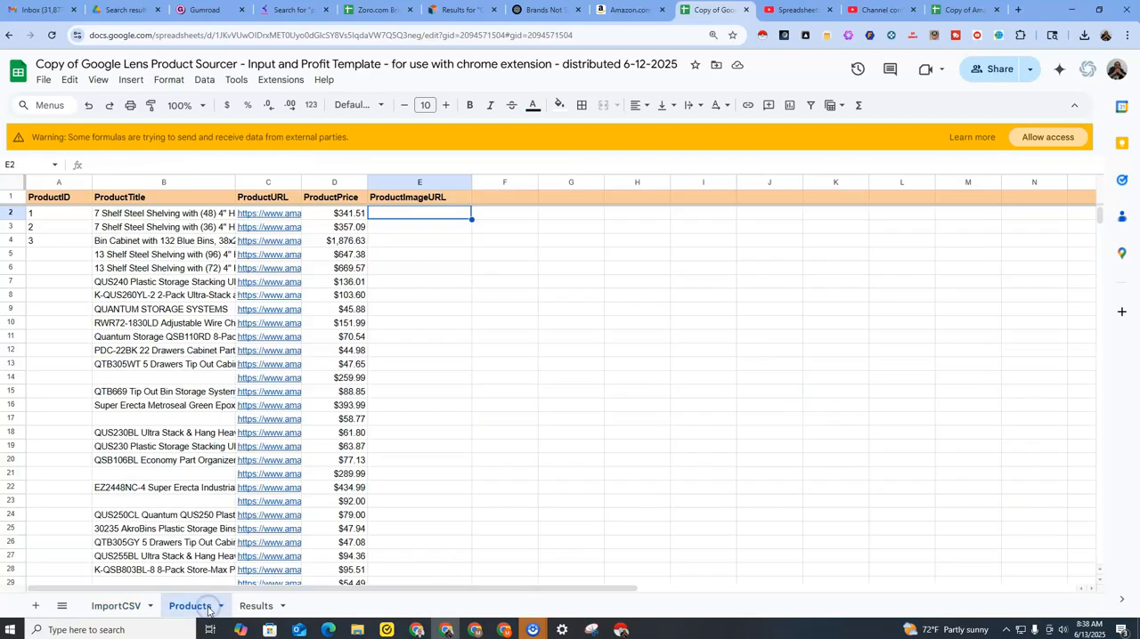
right_click(412, 212)
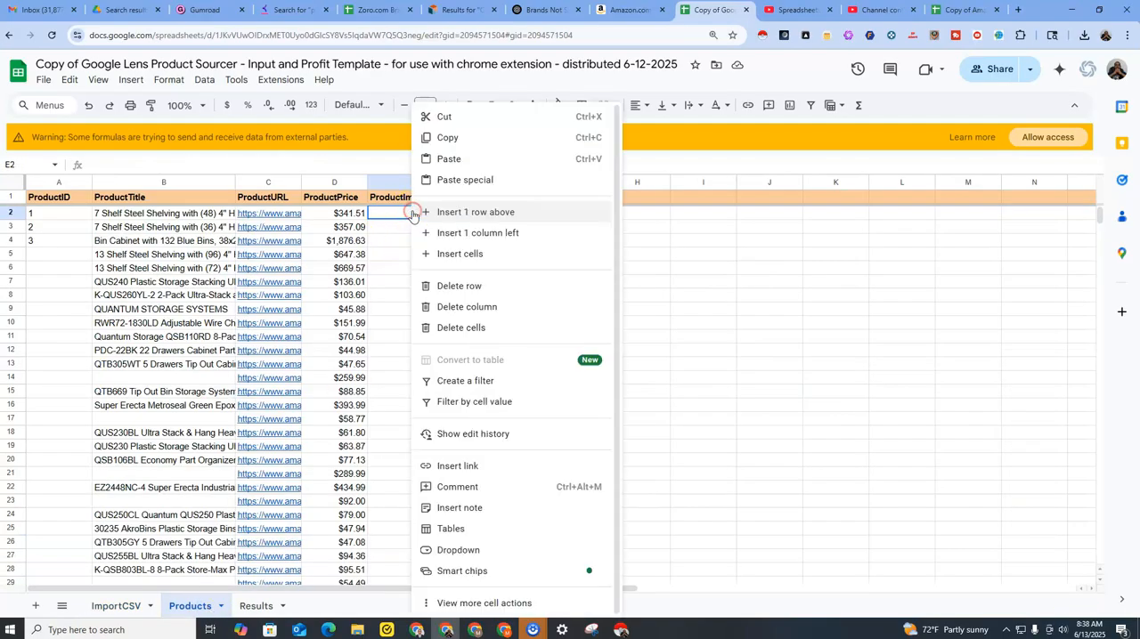
left_click(379, 214)
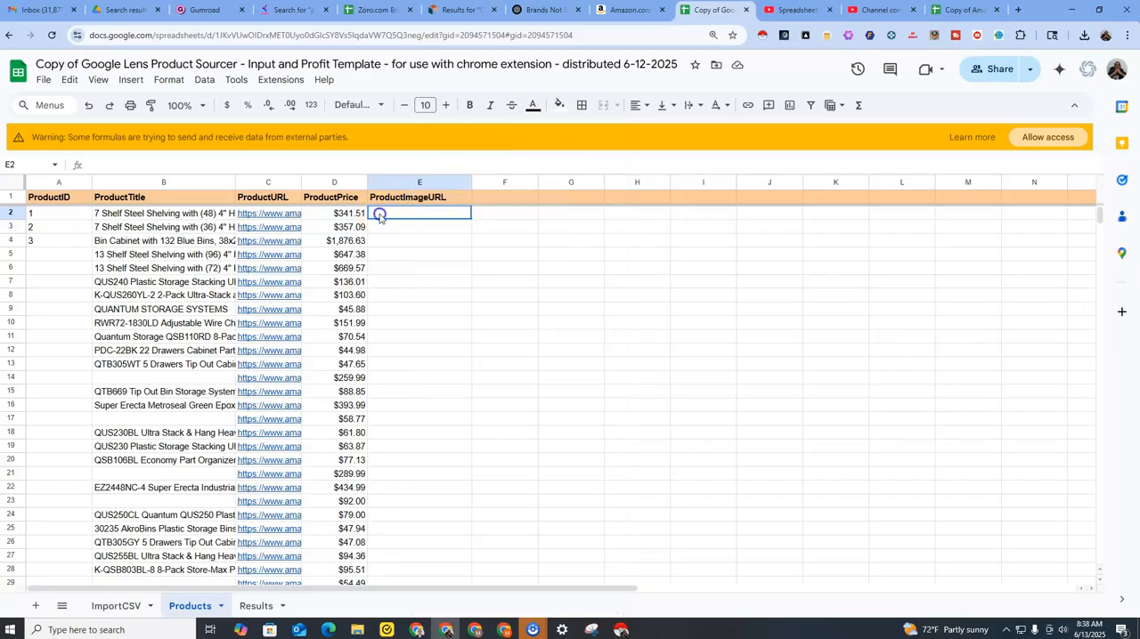
right_click(405, 217)
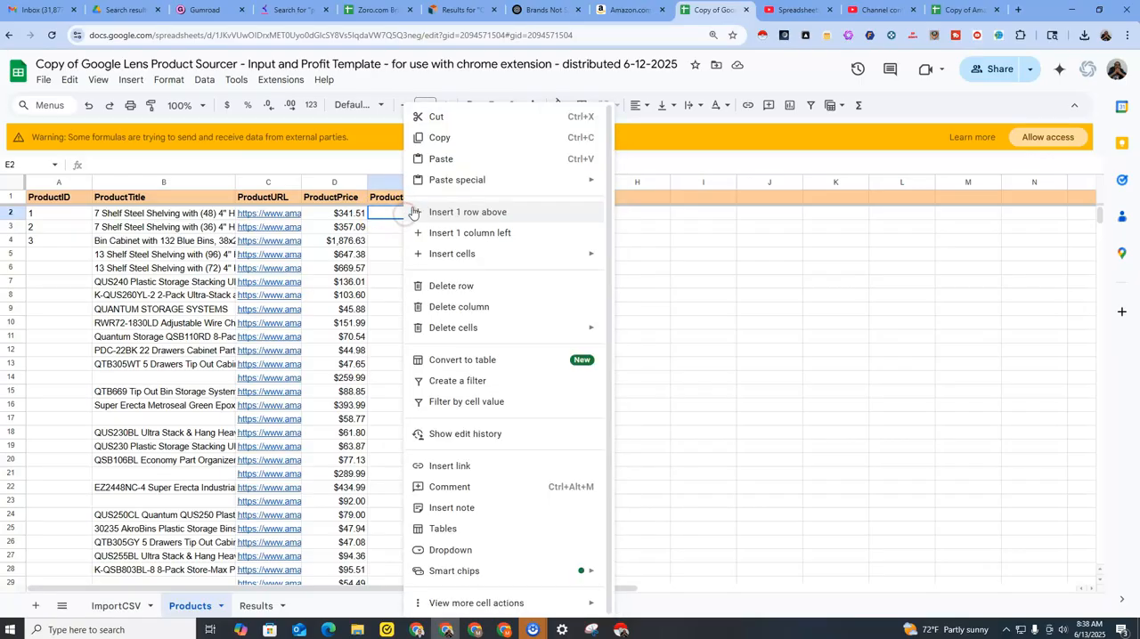
left_click(440, 157)
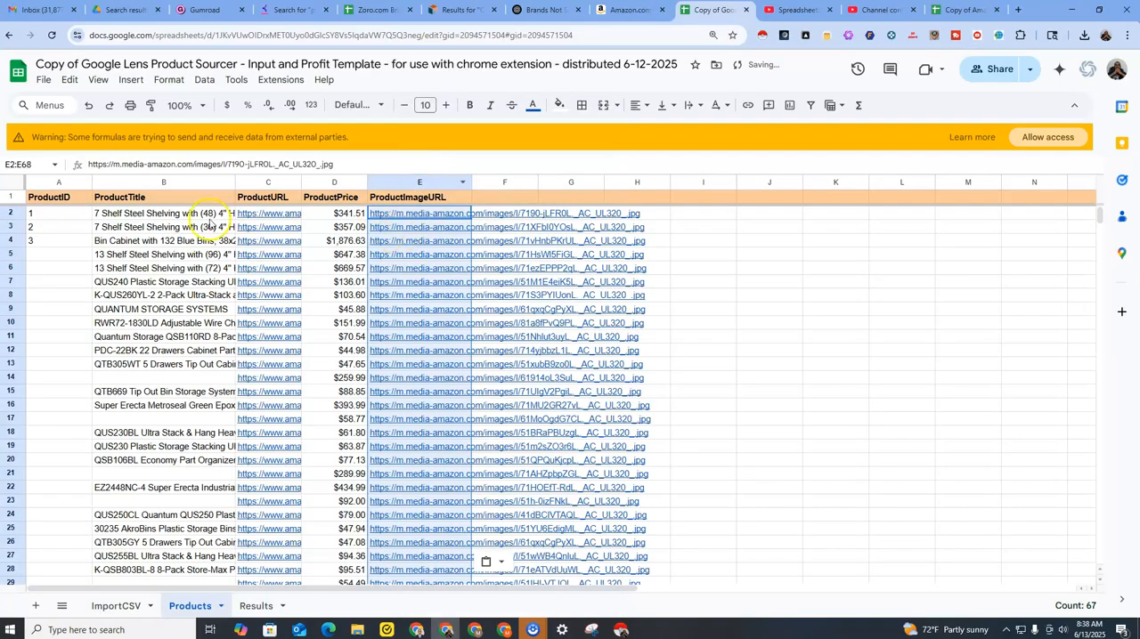
left_click(200, 213)
left_click(271, 217)
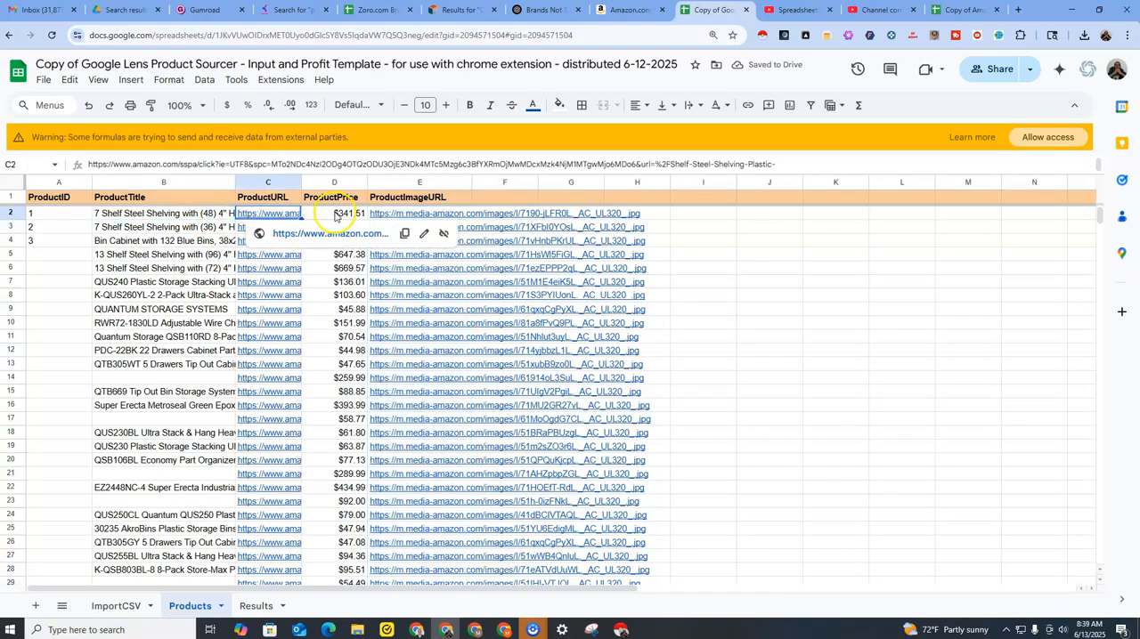
left_click(335, 215)
left_click(417, 217)
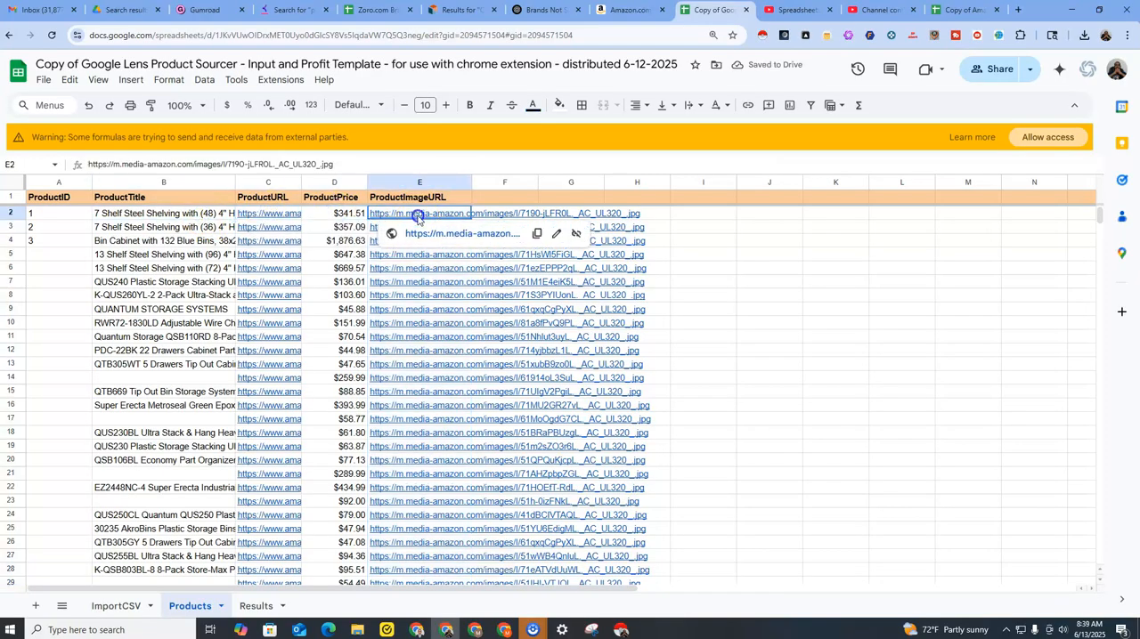
Extend the ProductID number series in A2:A4 down to 12 in row 13.
left_click(51, 234)
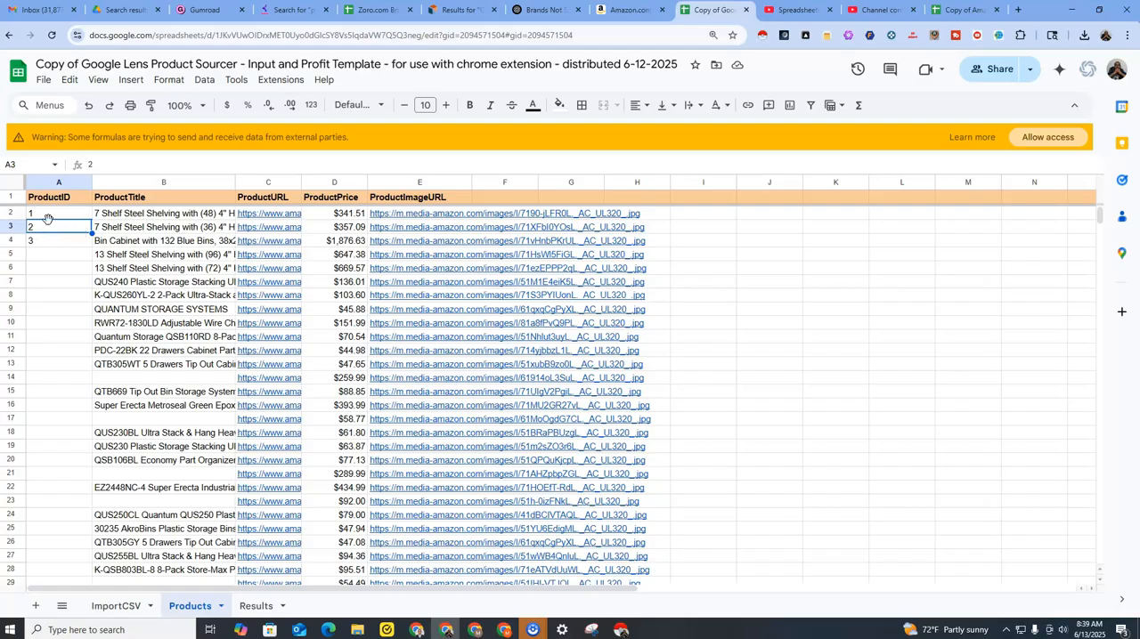
left_click_drag(53, 219, 61, 243)
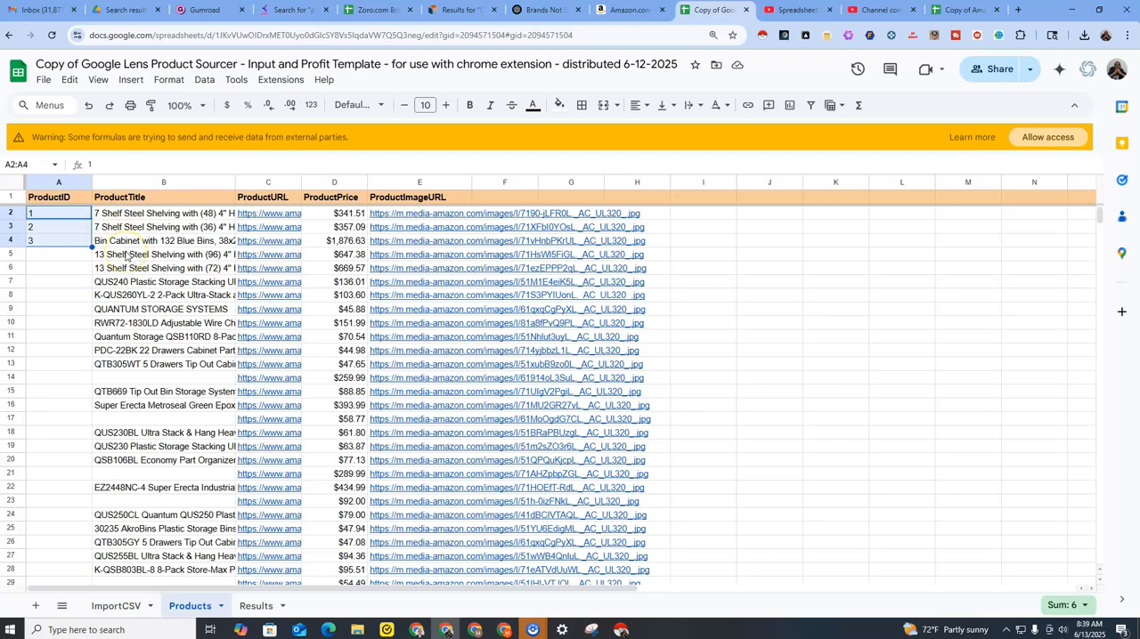
double_click(91, 247)
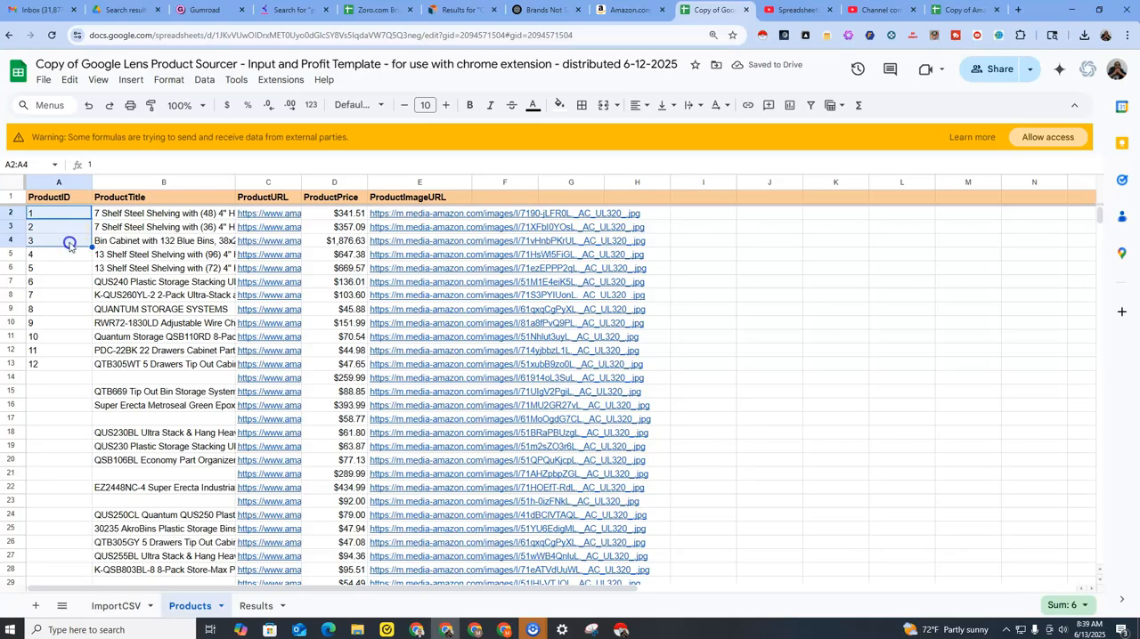
Continue the ProductID number series from row 12 down to 67 in row 68.
left_click_drag(69, 230, 69, 242)
left_click_drag(50, 351, 89, 535)
scroll(149, 503, "down", 5)
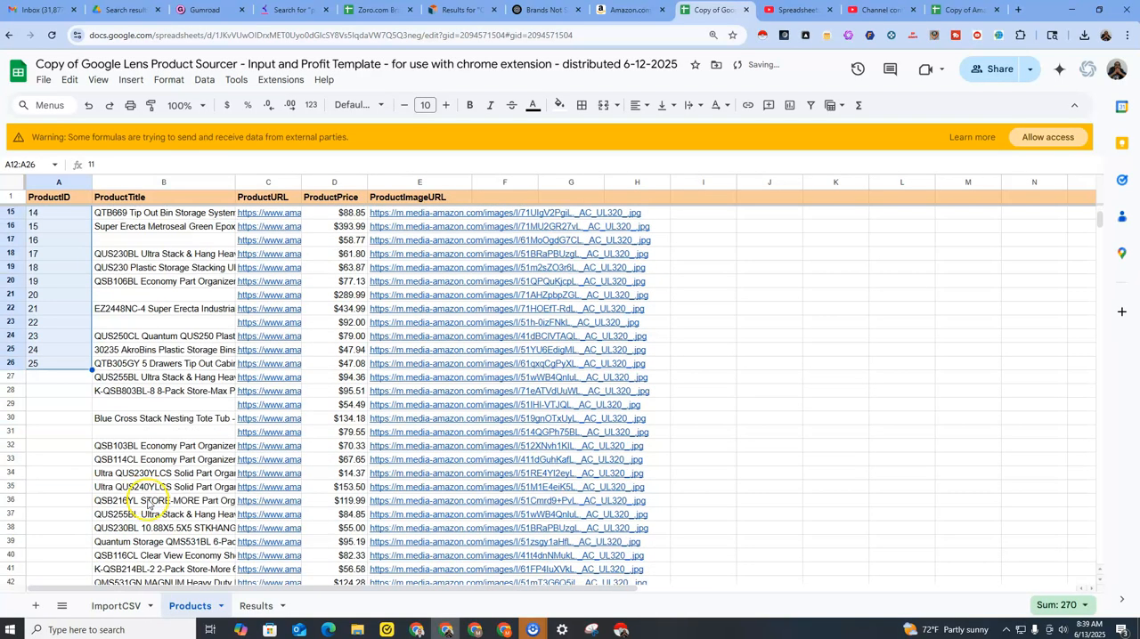
mouse_move(90, 371)
left_mouse_down()
mouse_move(96, 589)
mouse_move(77, 499)
mouse_move(77, 545)
mouse_move(92, 501)
mouse_move(85, 623)
mouse_move(100, 369)
left_mouse_up()
Check the ProductID numbering on the Products sheet from row 2 to the last product in row 68.
scroll(147, 382, "up", 10)
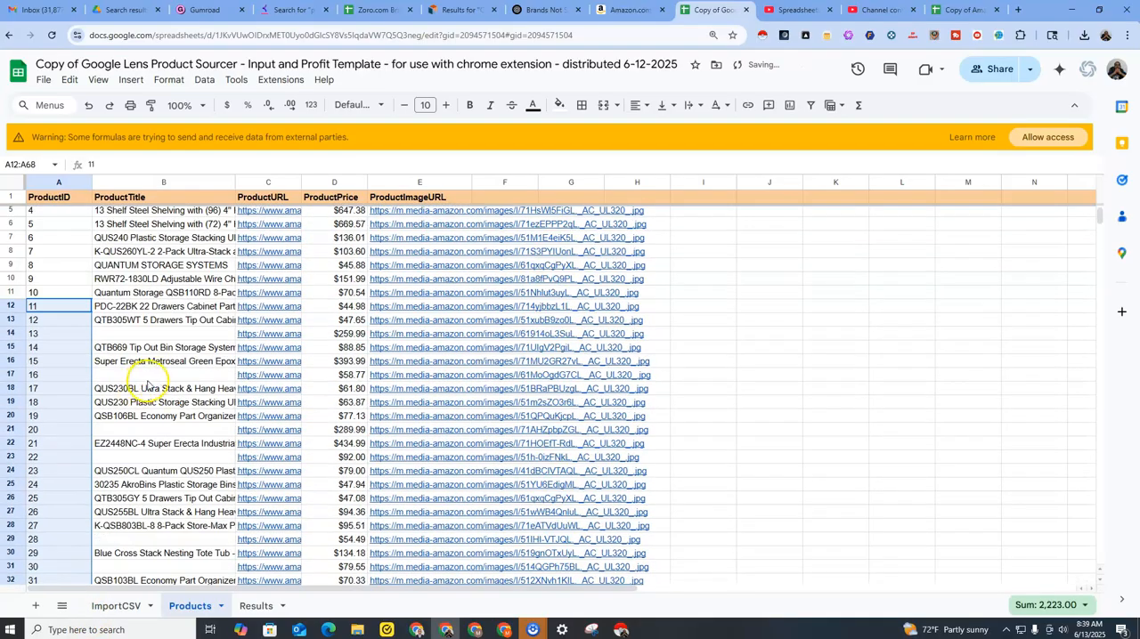
scroll(147, 383, "up", 1)
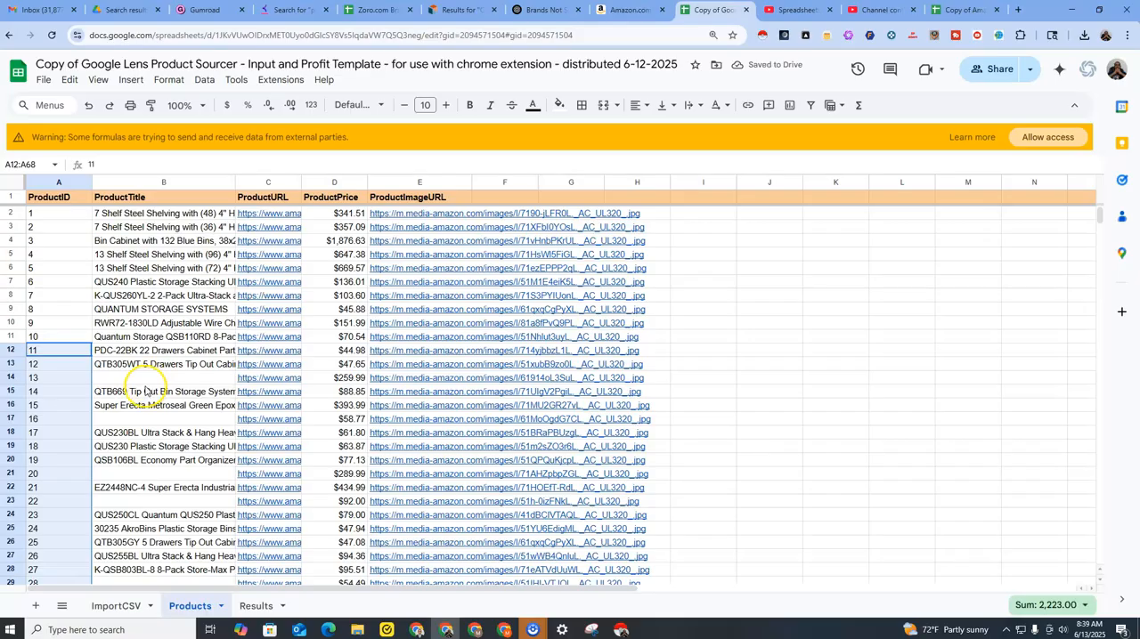
left_click(57, 213)
left_click_drag(53, 211, 51, 557)
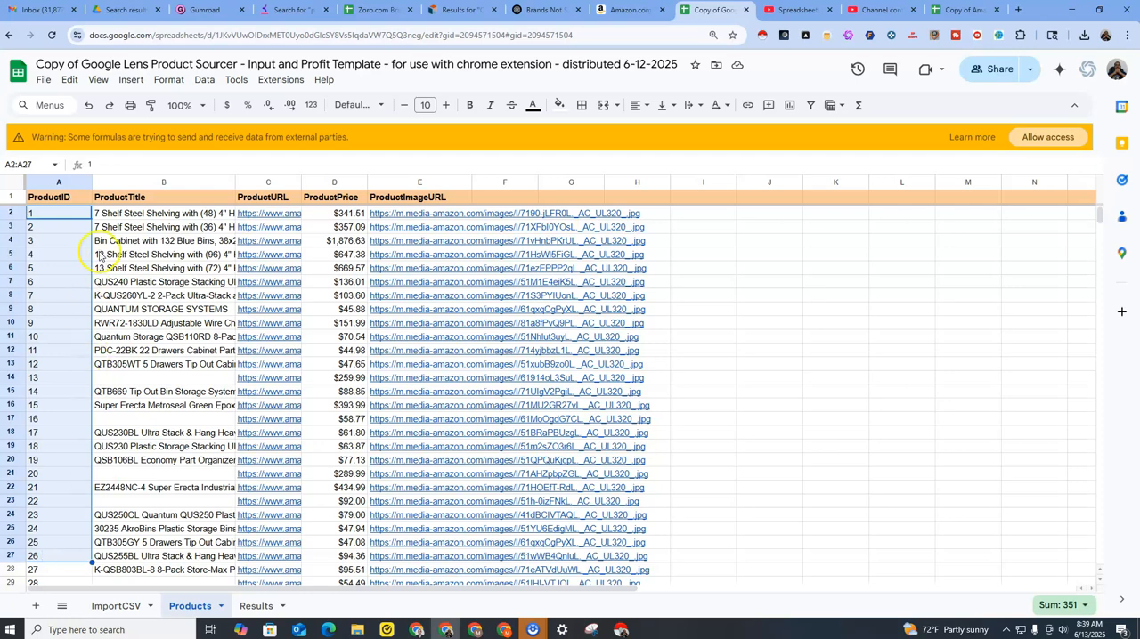
scroll(93, 392, "down", 3)
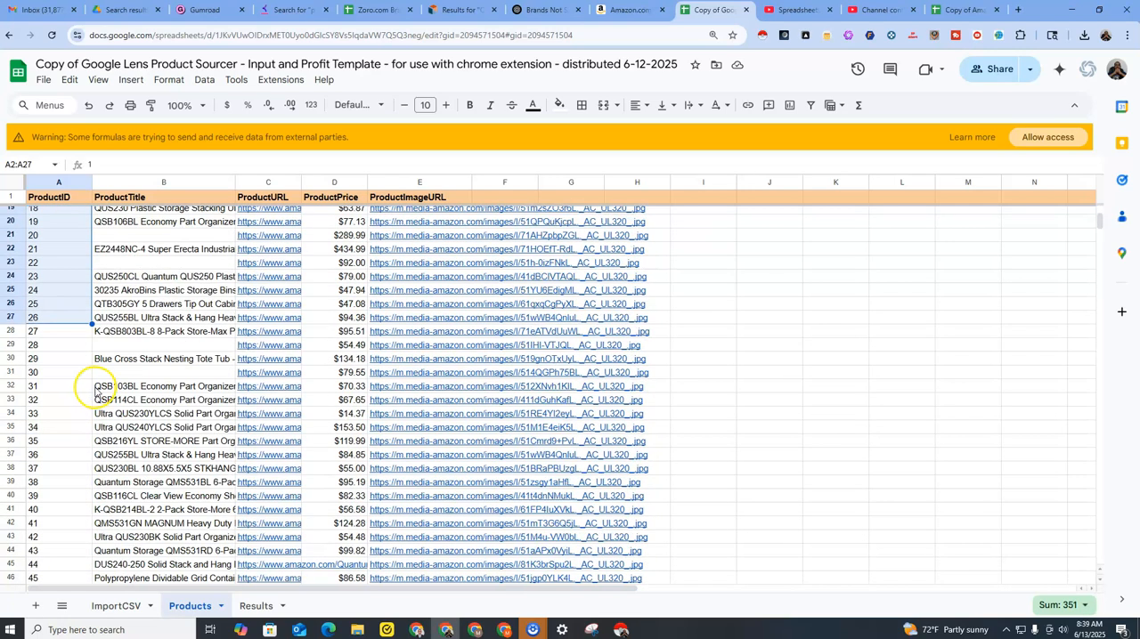
scroll(93, 392, "down", 6)
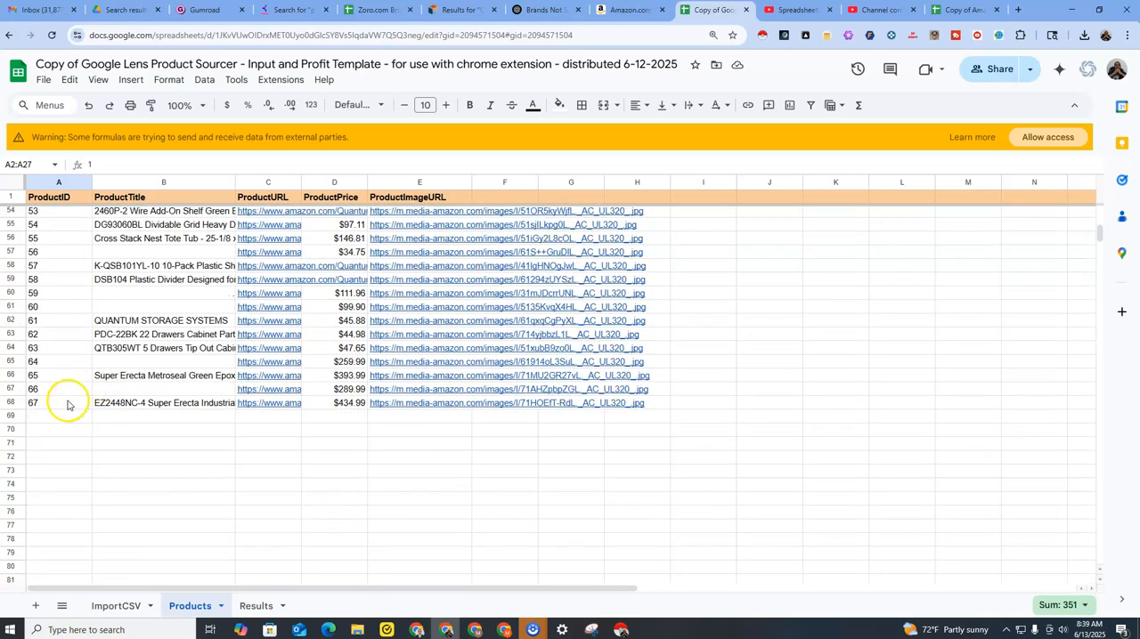
left_click(68, 402)
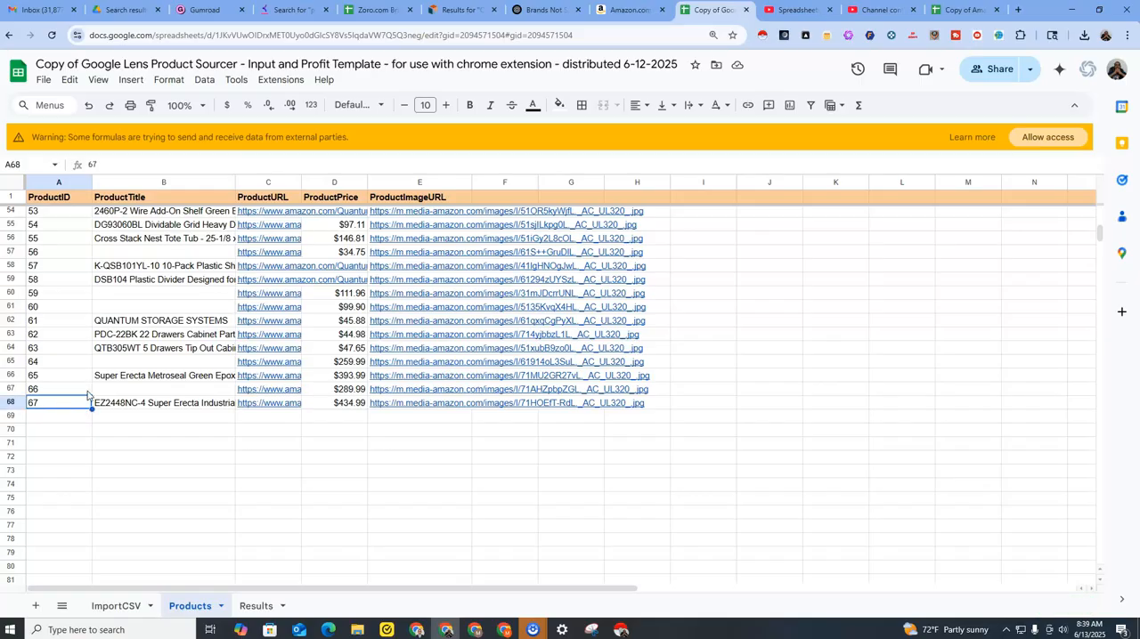
scroll(174, 378, "up", 10)
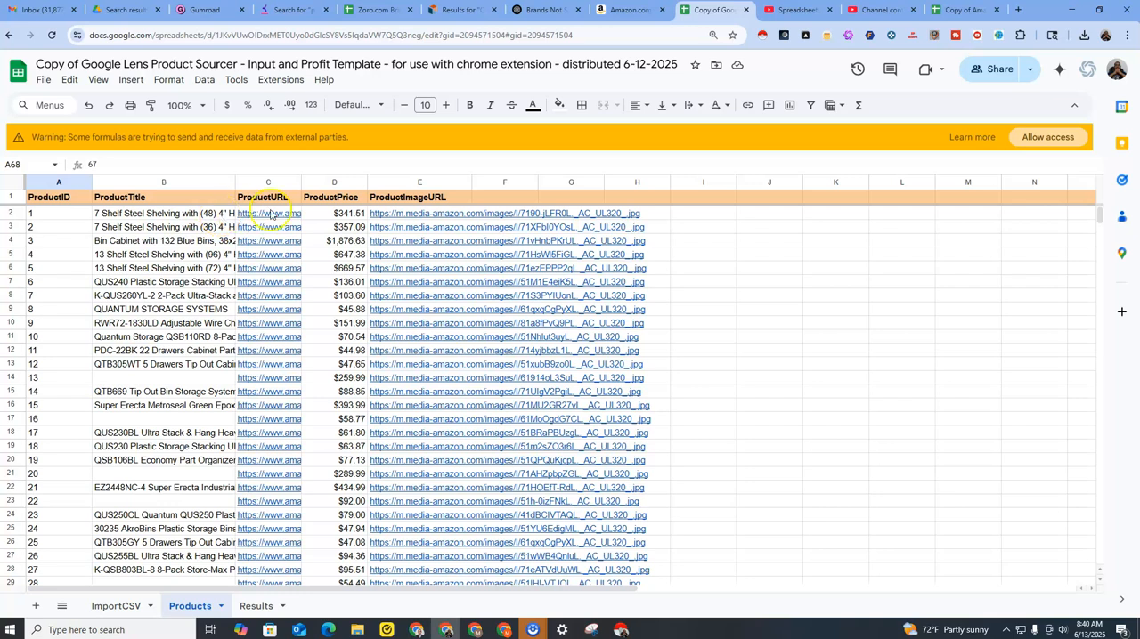
Examine the Results sheet's product data columns A to E and its ResultURL and ResultPrice columns against the Products sheet.
left_click(343, 214)
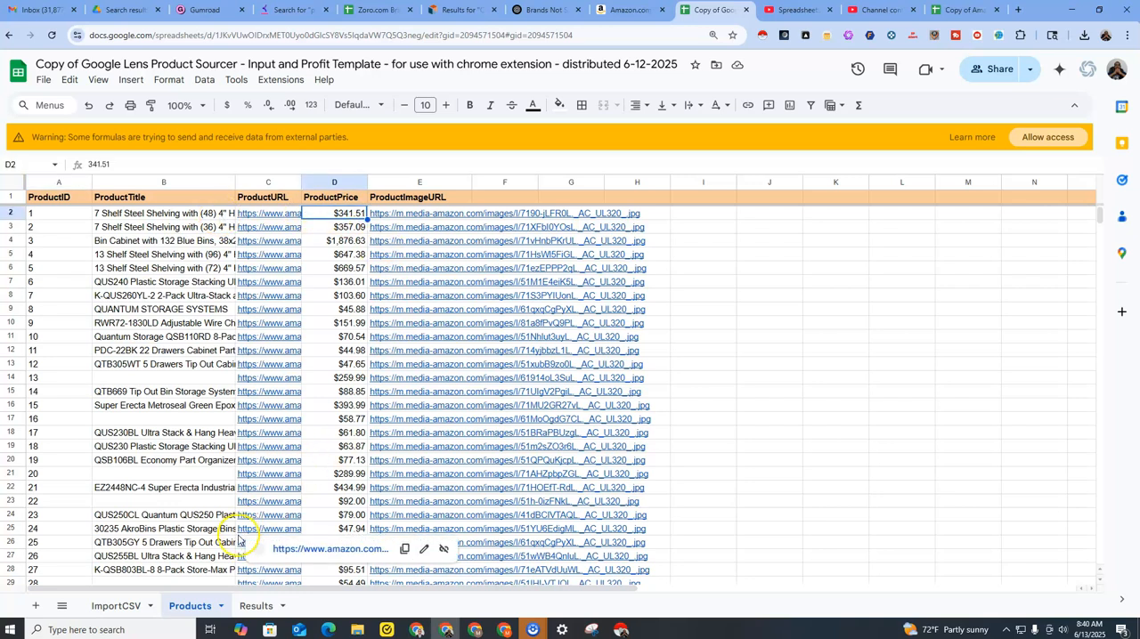
left_click(250, 603)
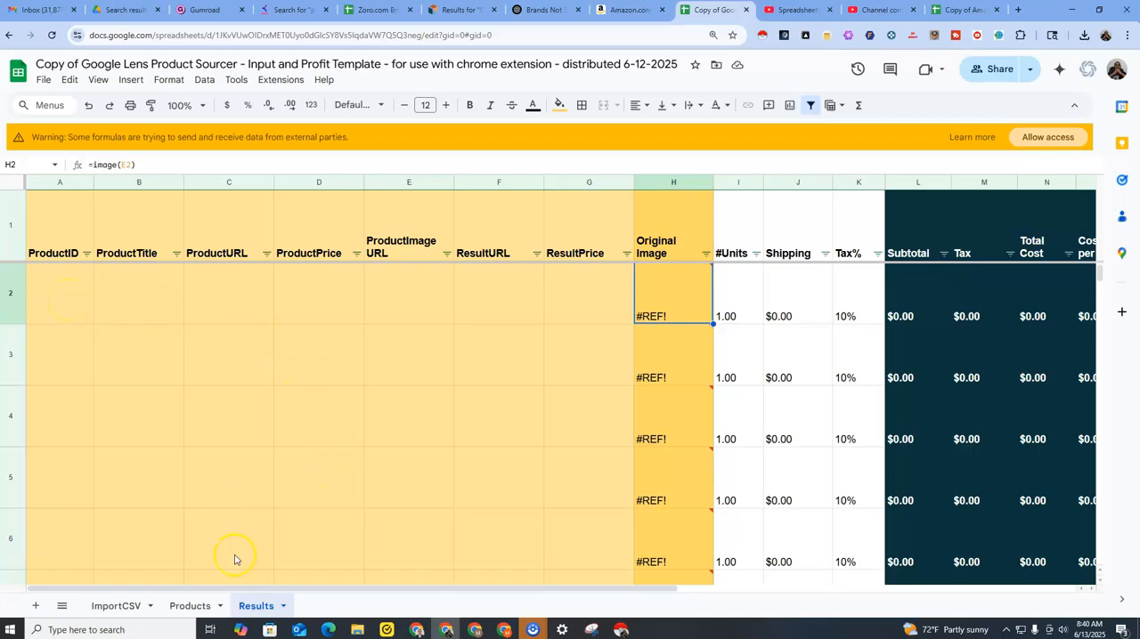
left_click(190, 606)
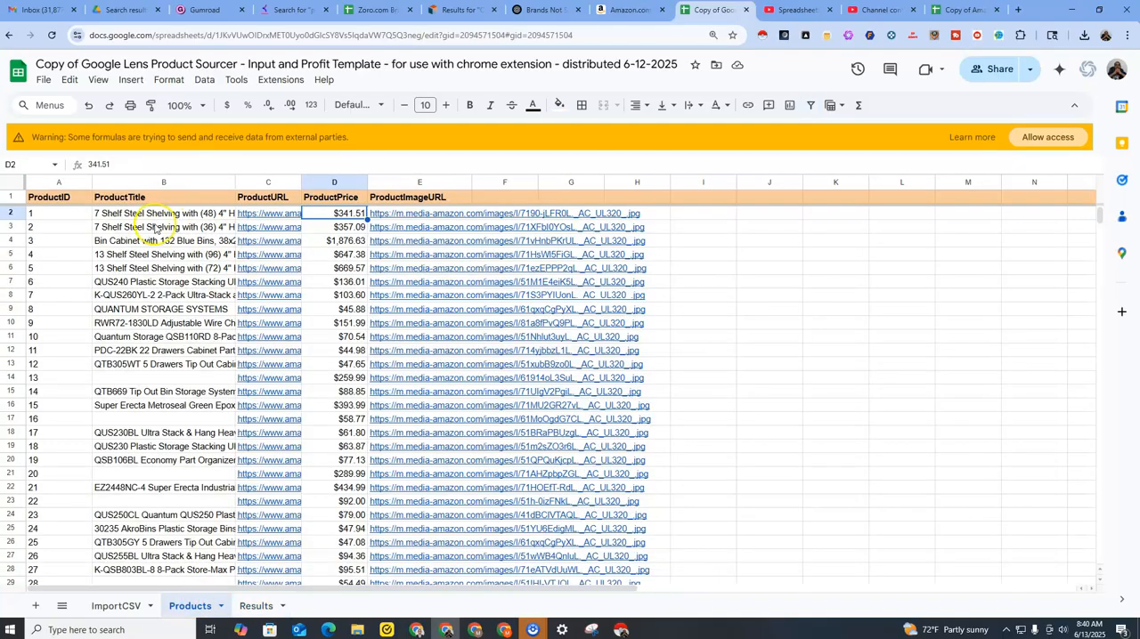
left_click(254, 605)
left_click_drag(63, 302, 422, 437)
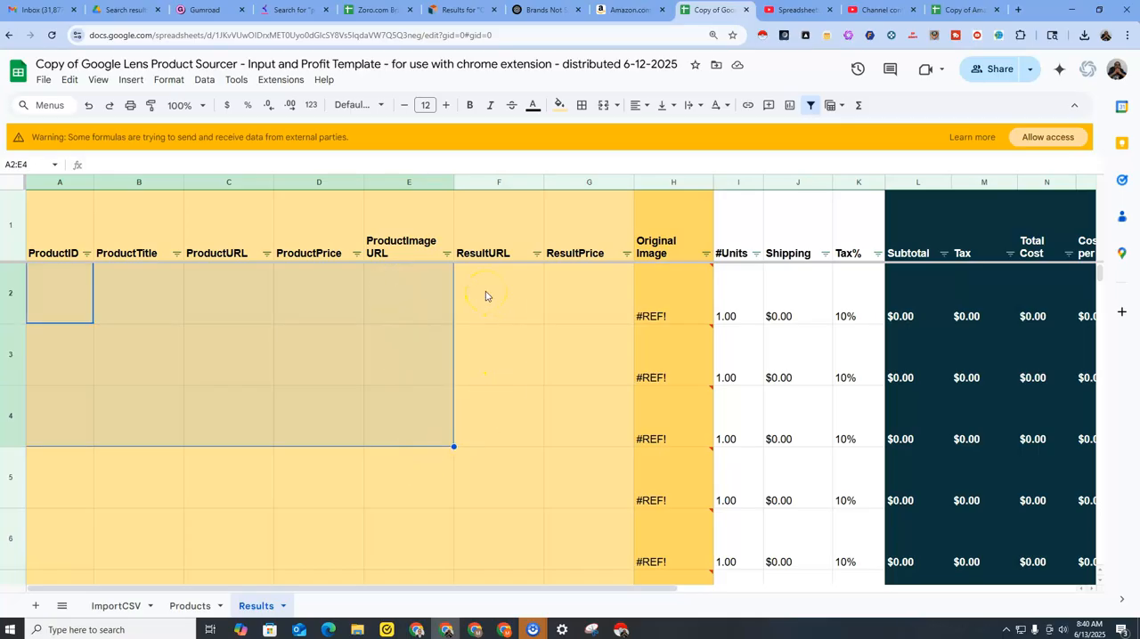
left_click_drag(526, 302, 557, 425)
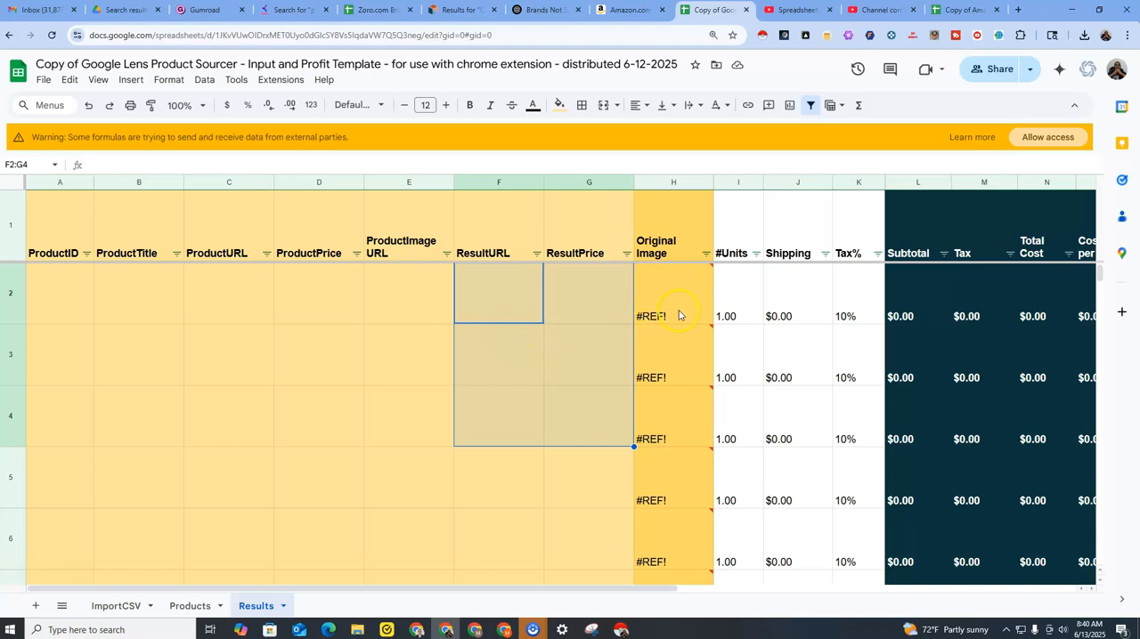
left_click(402, 293)
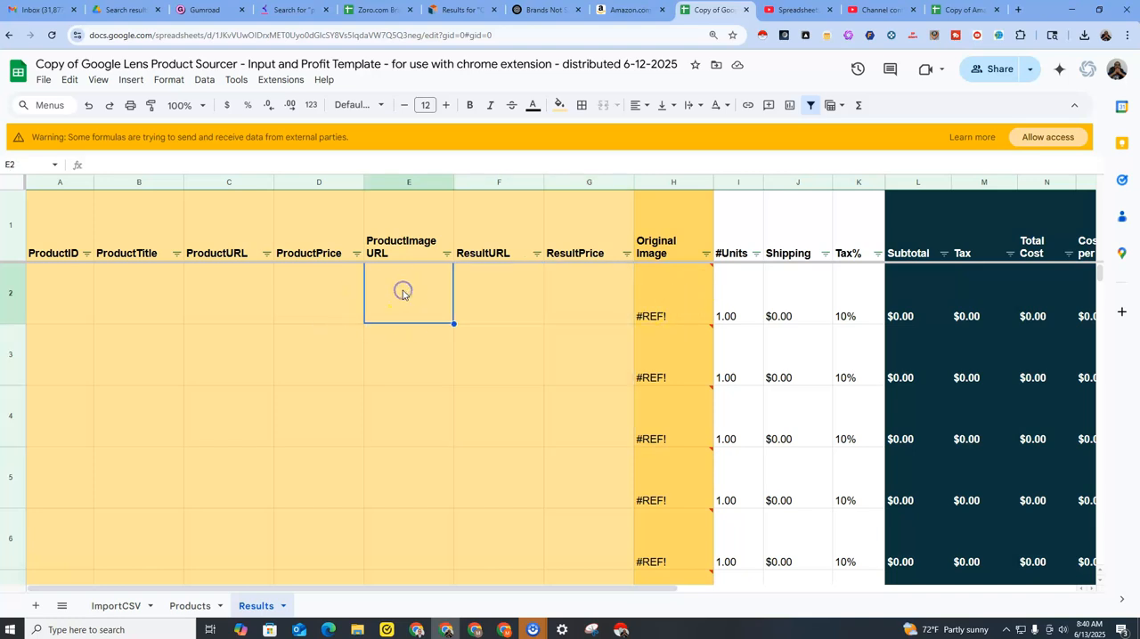
Allow the spreadsheet's formulas to access external data and return to the Products sheet.
left_click(1056, 137)
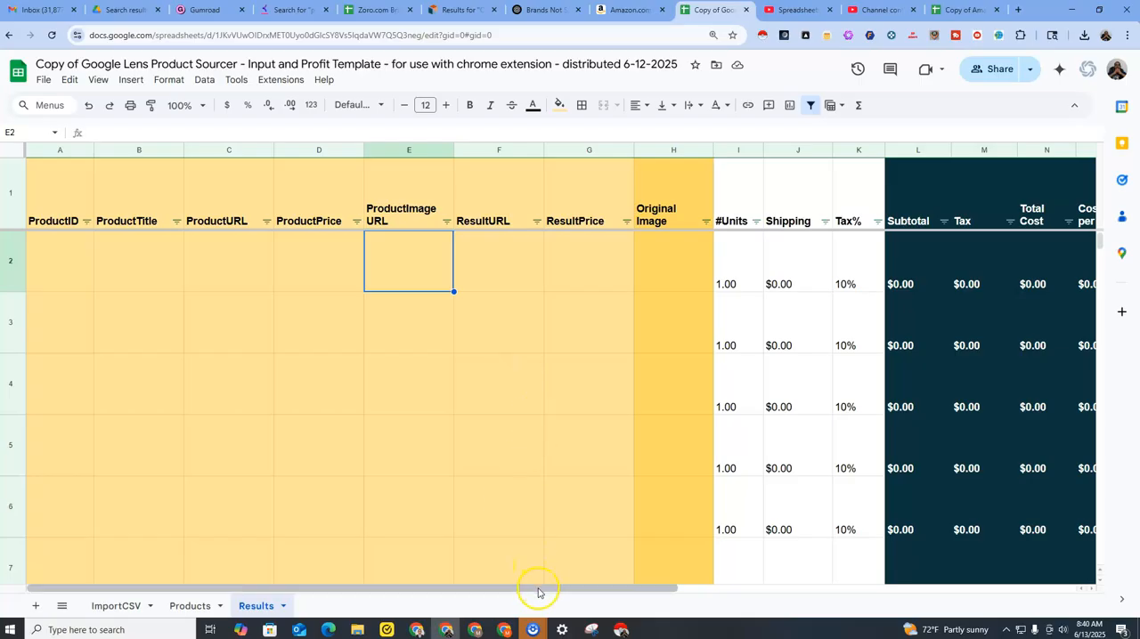
left_click_drag(564, 588, 425, 580)
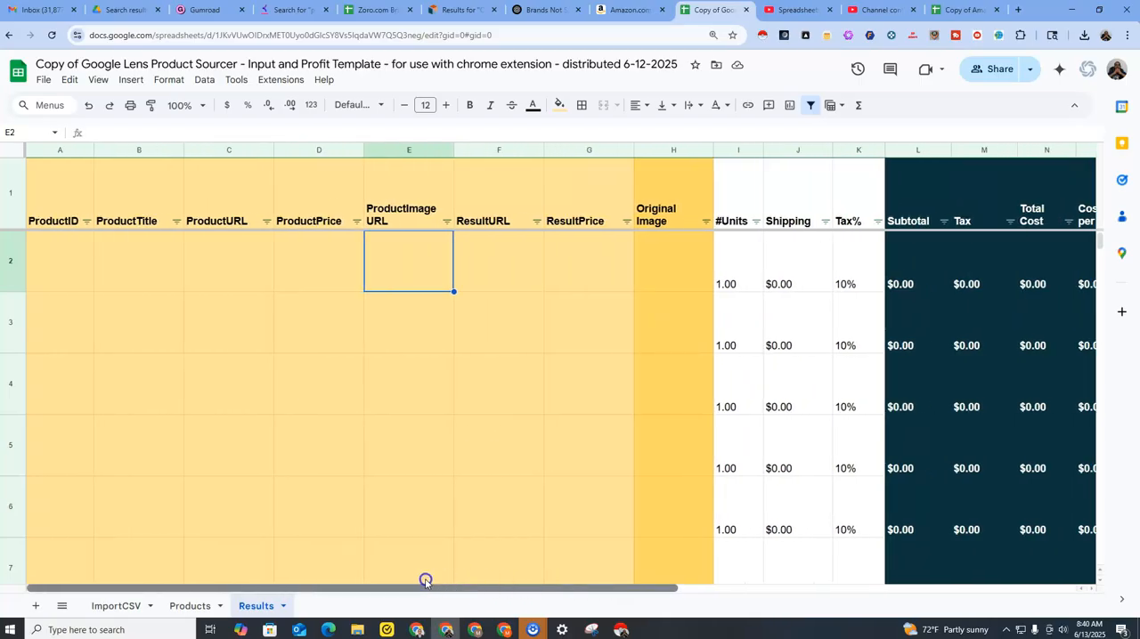
left_click(183, 606)
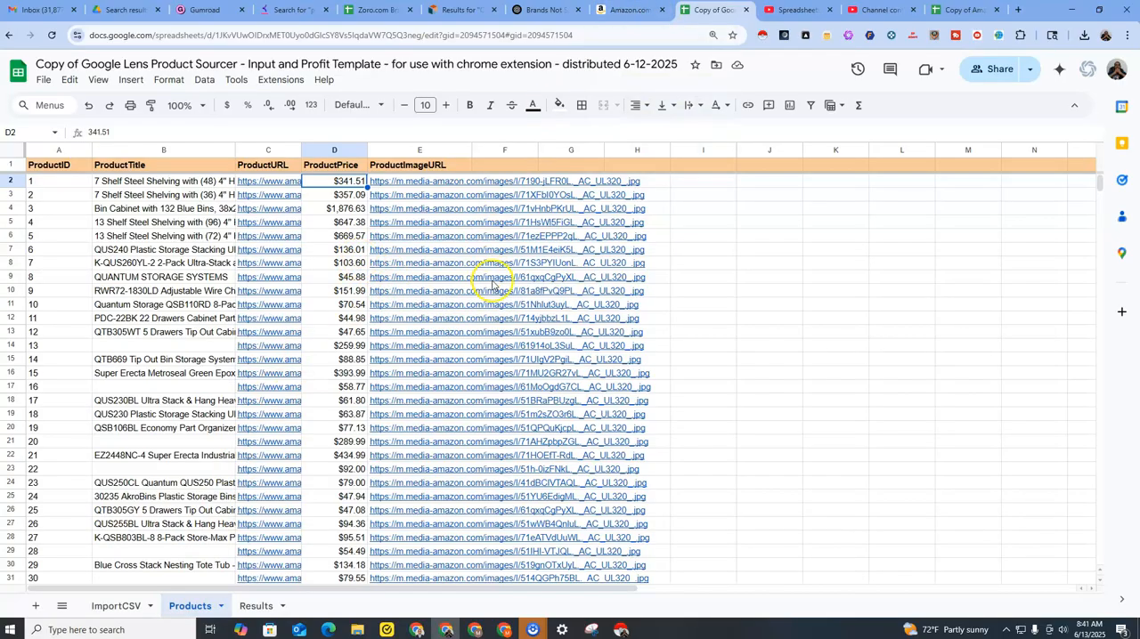
Review the Amazon search results for Quantum Storage Systems and return to the Products sheet.
left_click(626, 12)
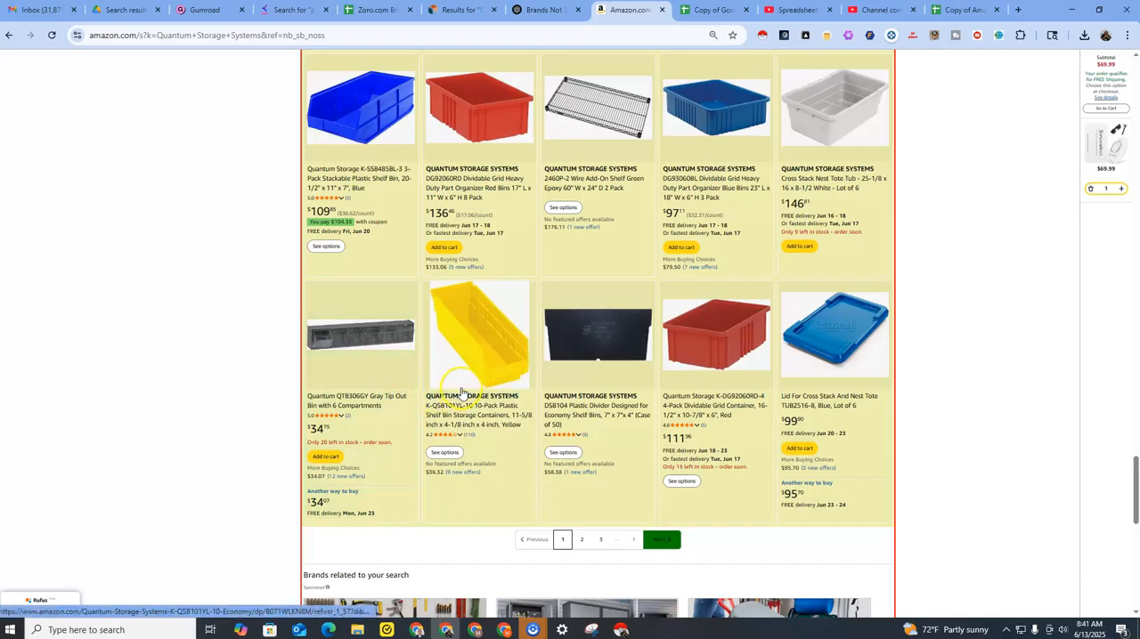
left_click(715, 12)
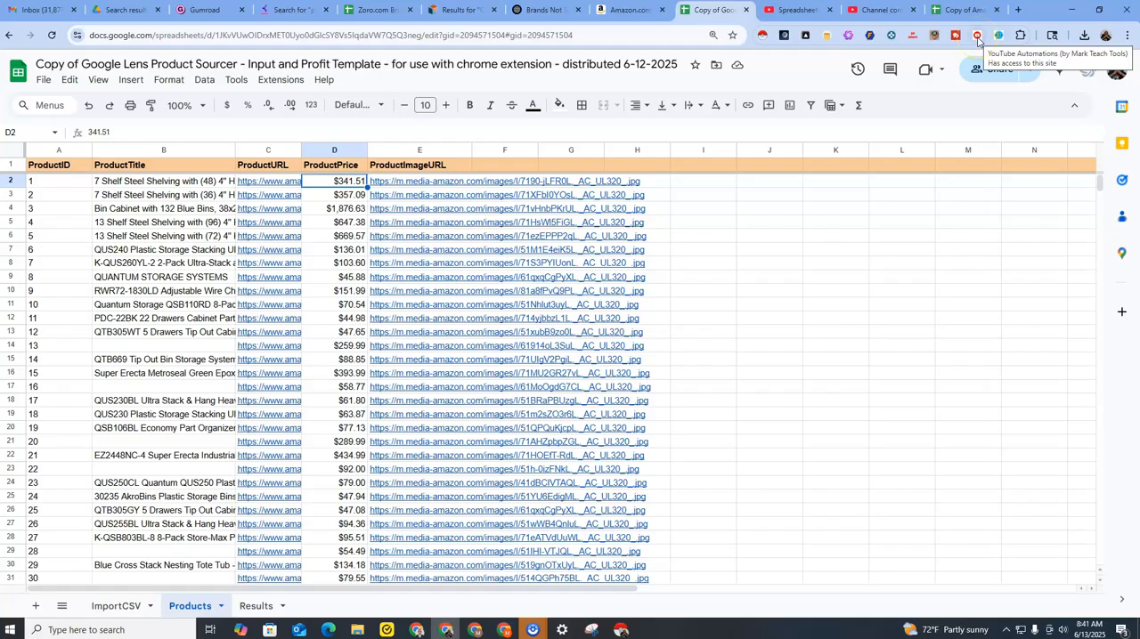
left_click(935, 42)
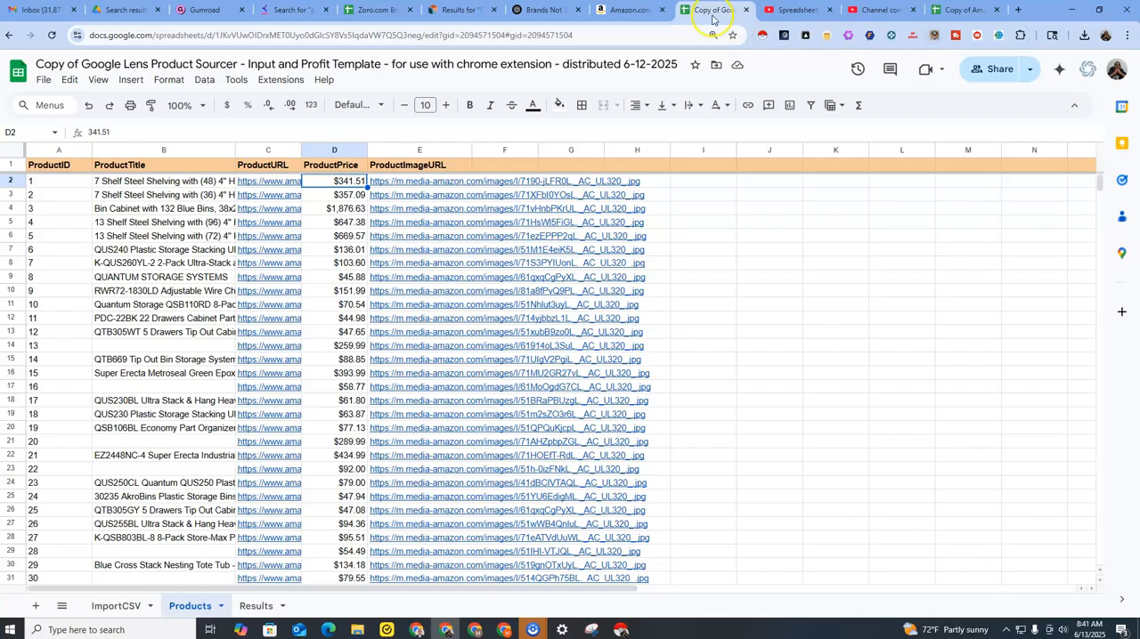
left_click(614, 12)
left_click(632, 55)
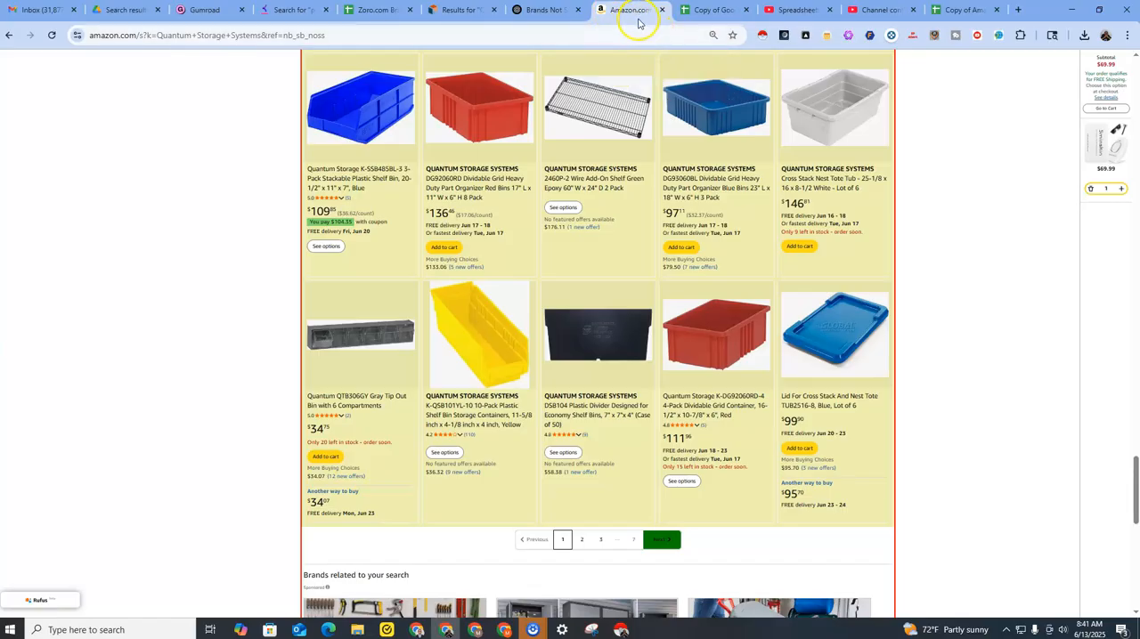
left_click(708, 12)
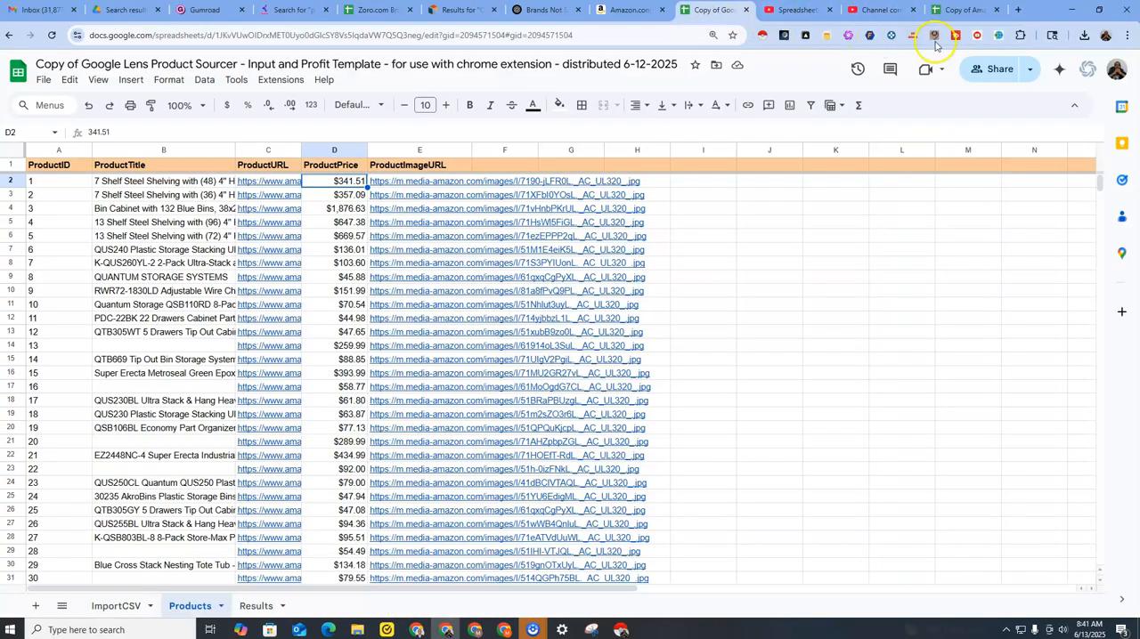
Launch the Google Lens Product Sourcer extension's workflow so that its input parameters open.
left_click(997, 39)
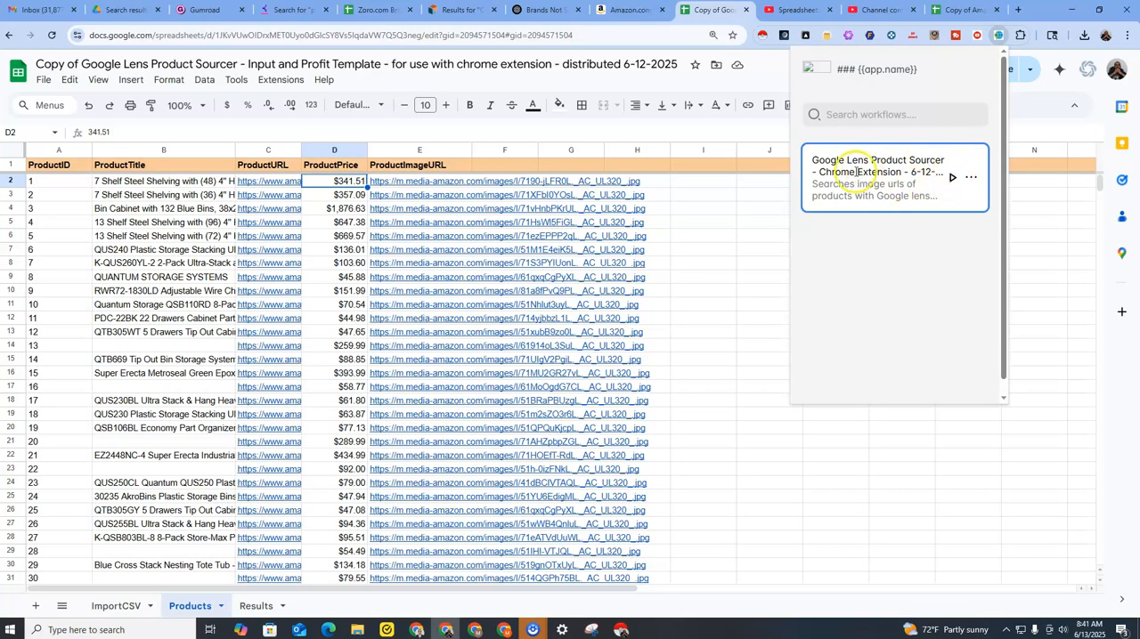
left_click(950, 178)
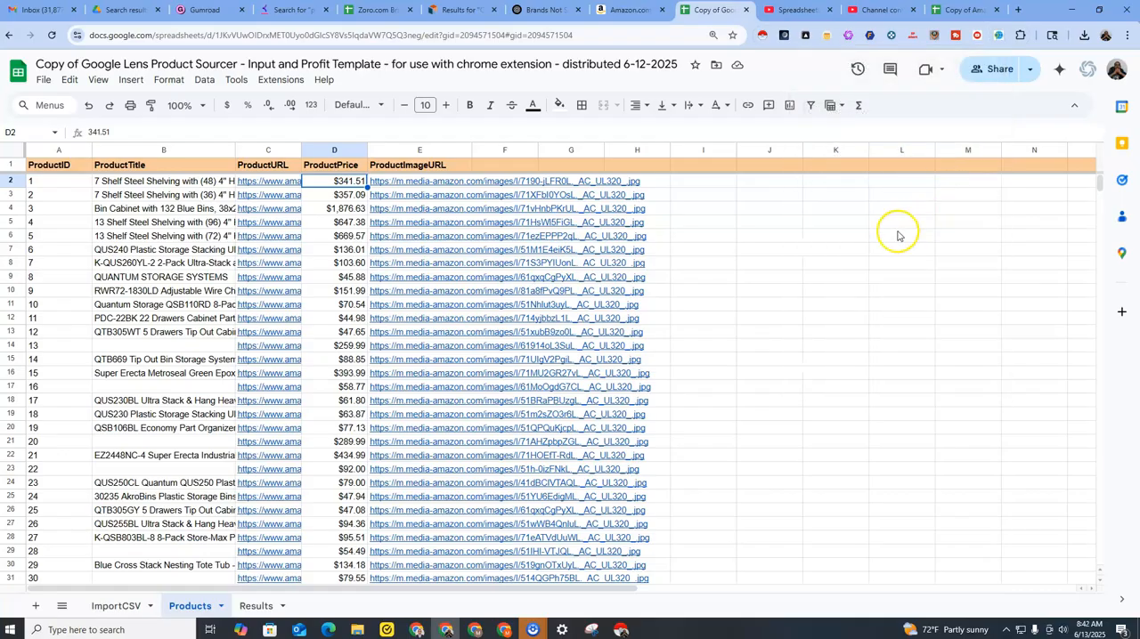
left_click(998, 42)
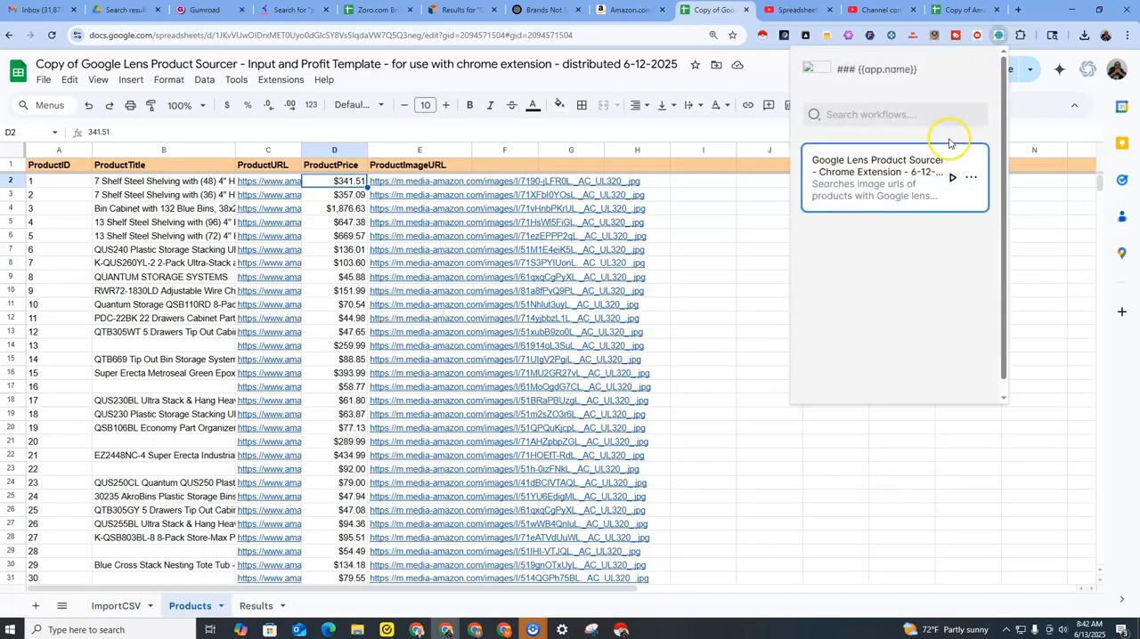
left_click(952, 180)
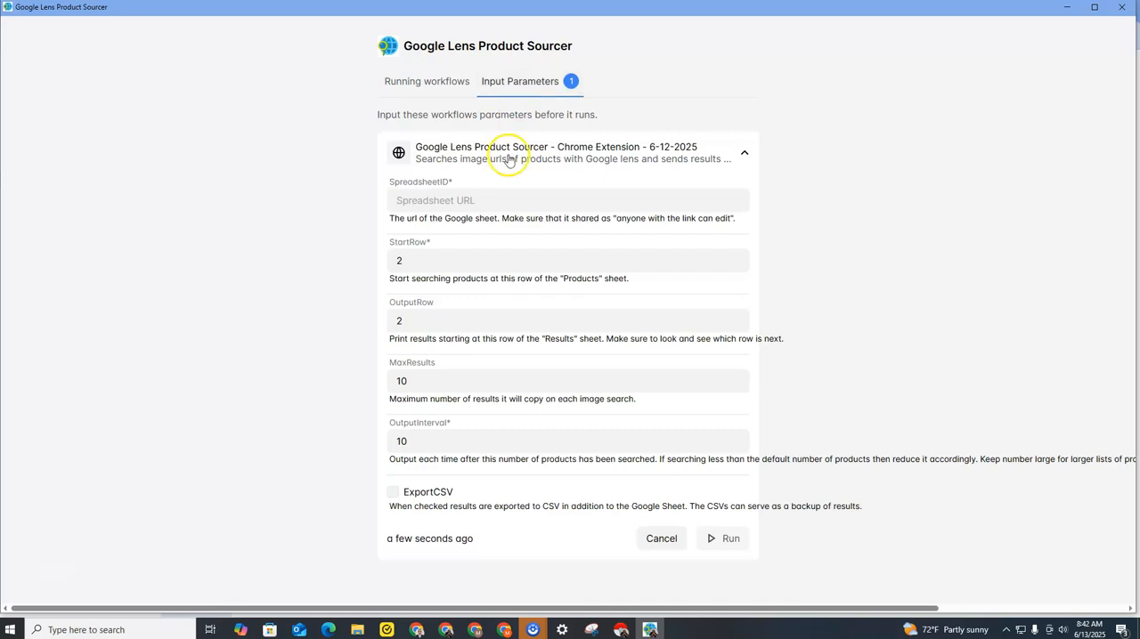
Copy the sourcing spreadsheet's URL and paste it as the SpreadsheetID of the Google Lens Product Sourcer workflow.
left_click(460, 200)
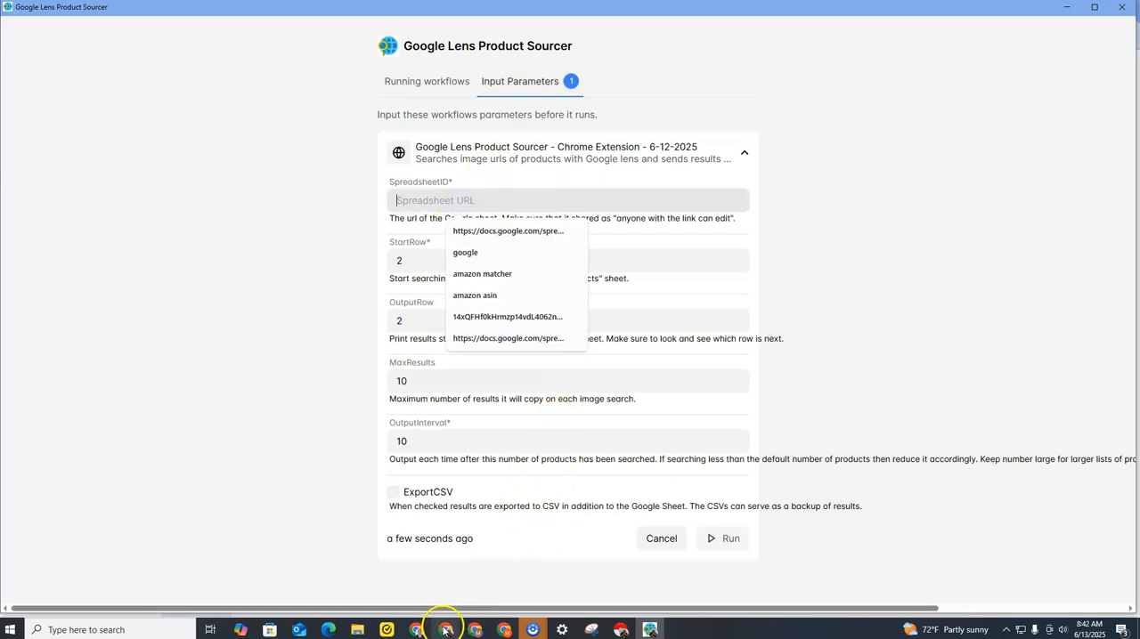
left_click(498, 633)
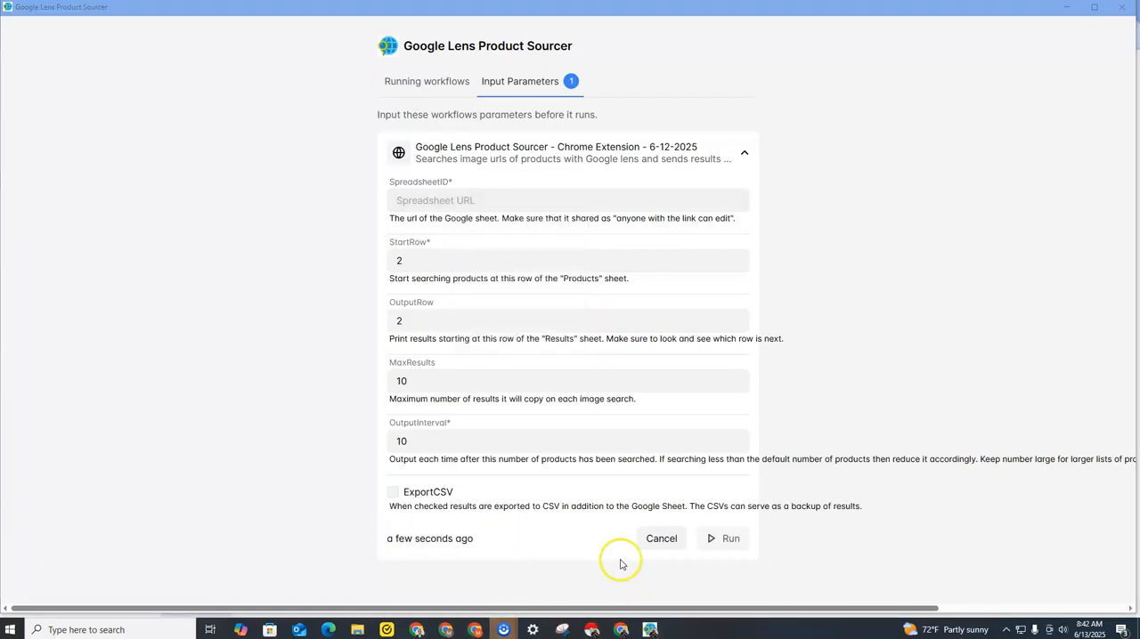
left_click(620, 629)
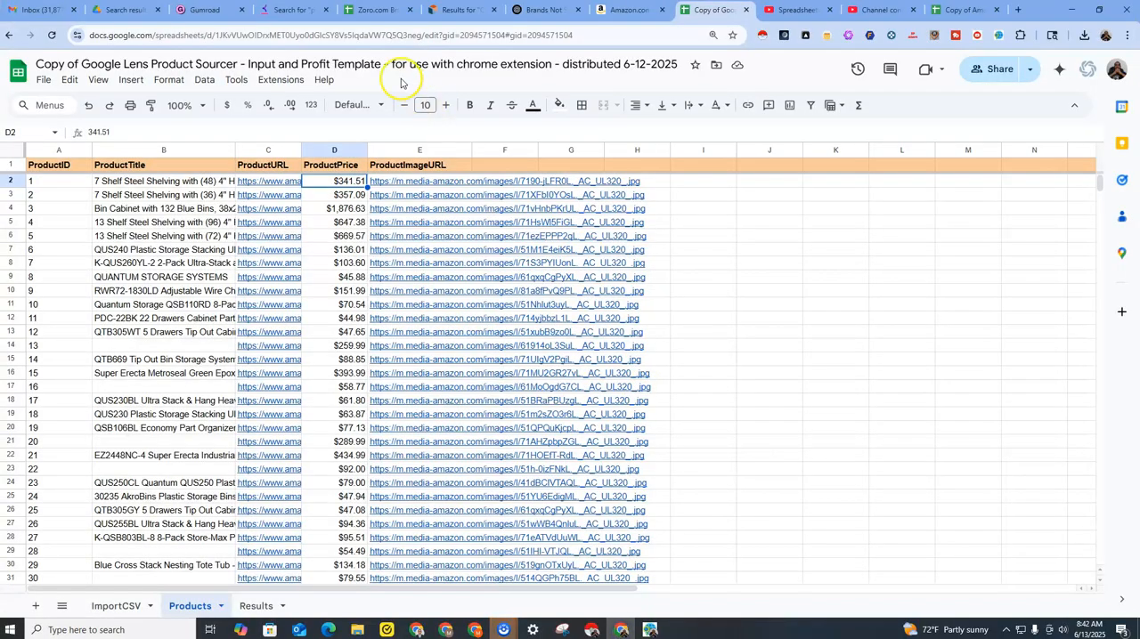
left_click(374, 34)
right_click(374, 34)
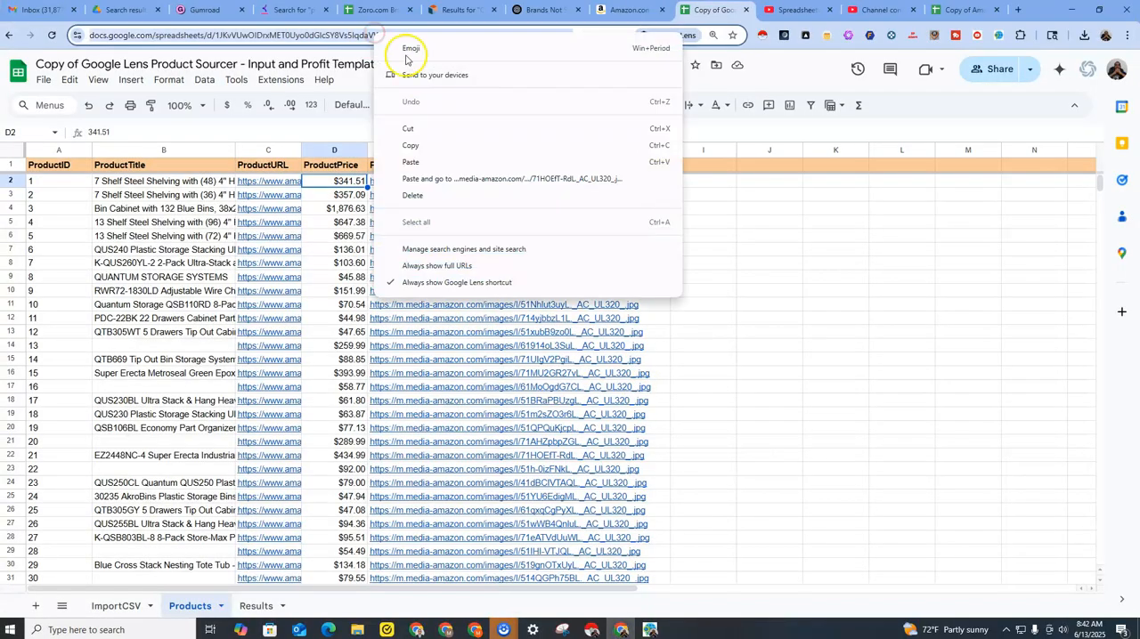
left_click(433, 142)
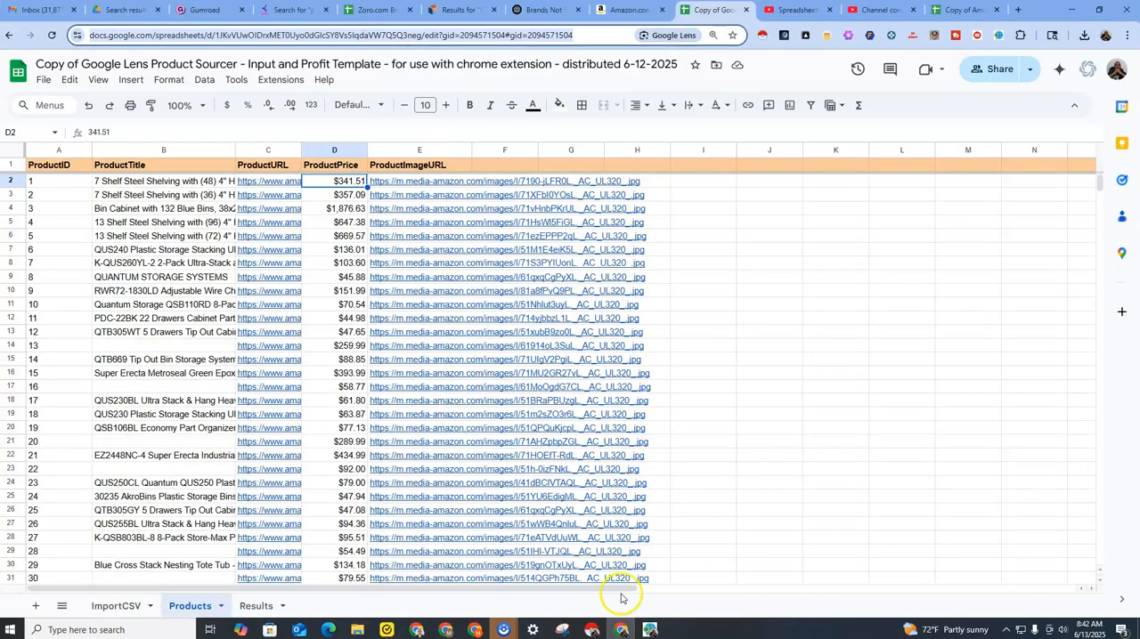
left_click(650, 630)
right_click(581, 203)
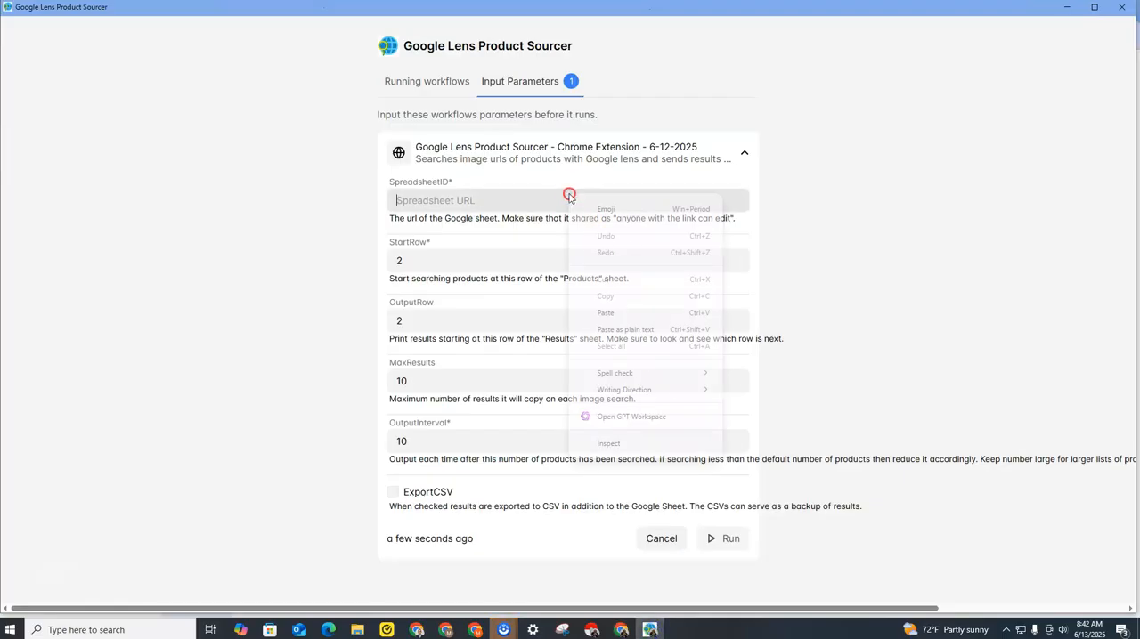
left_click(610, 308)
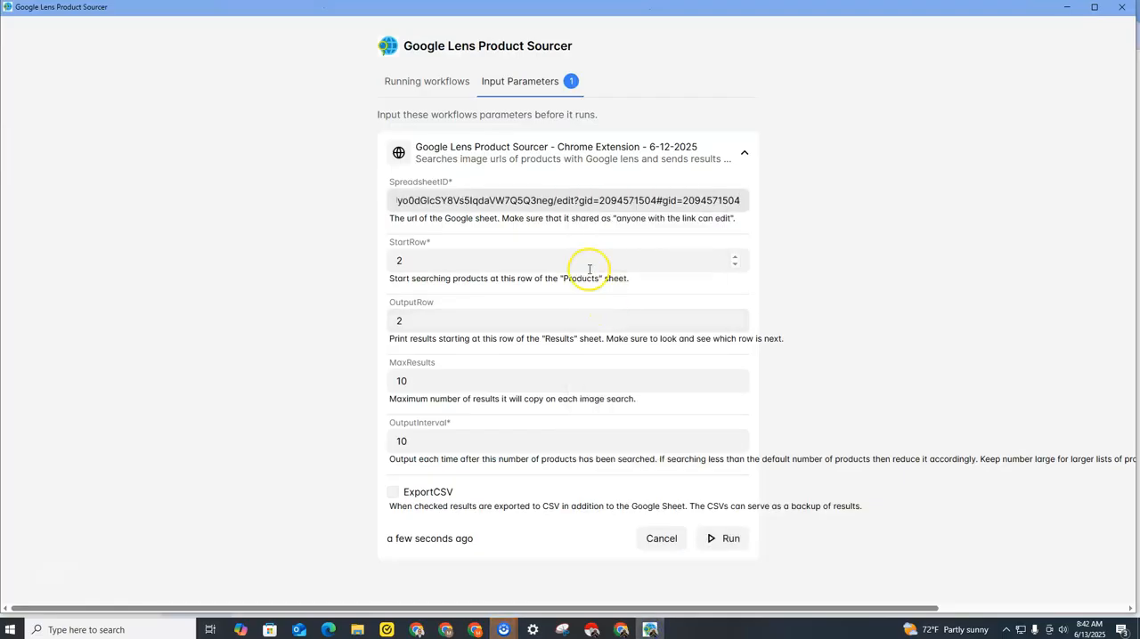
Check the workflow's StartRow, OutputRow, MaxResults and OutputInterval parameters, comparing StartRow with the first product row of the Products sheet.
left_click(563, 256)
left_click(402, 256)
double_click(399, 259)
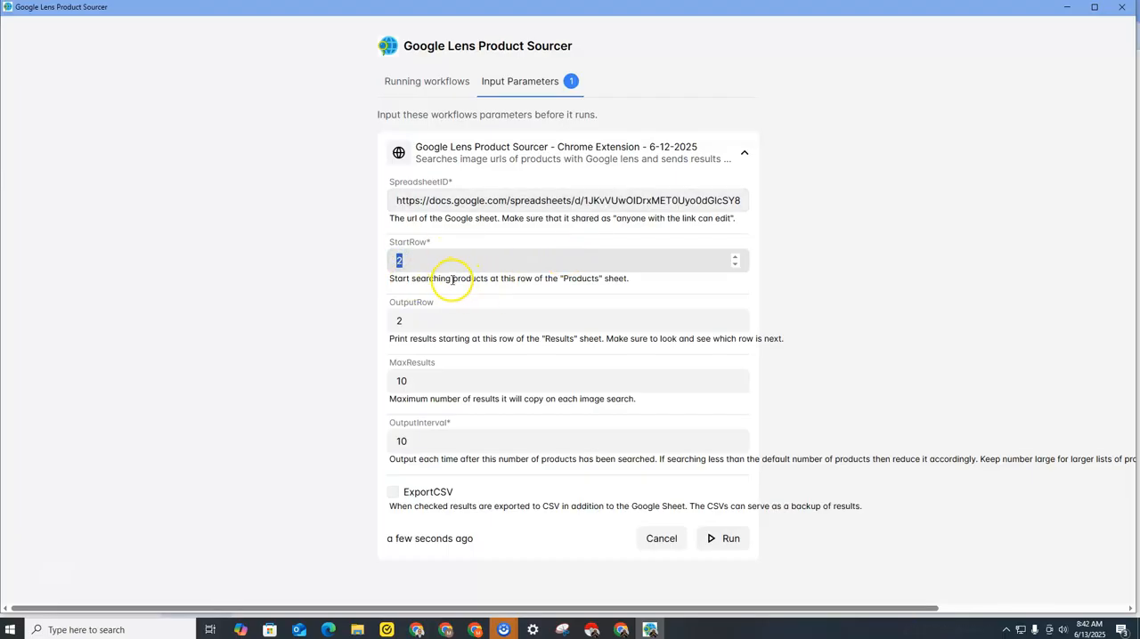
left_click_drag(411, 278, 488, 277)
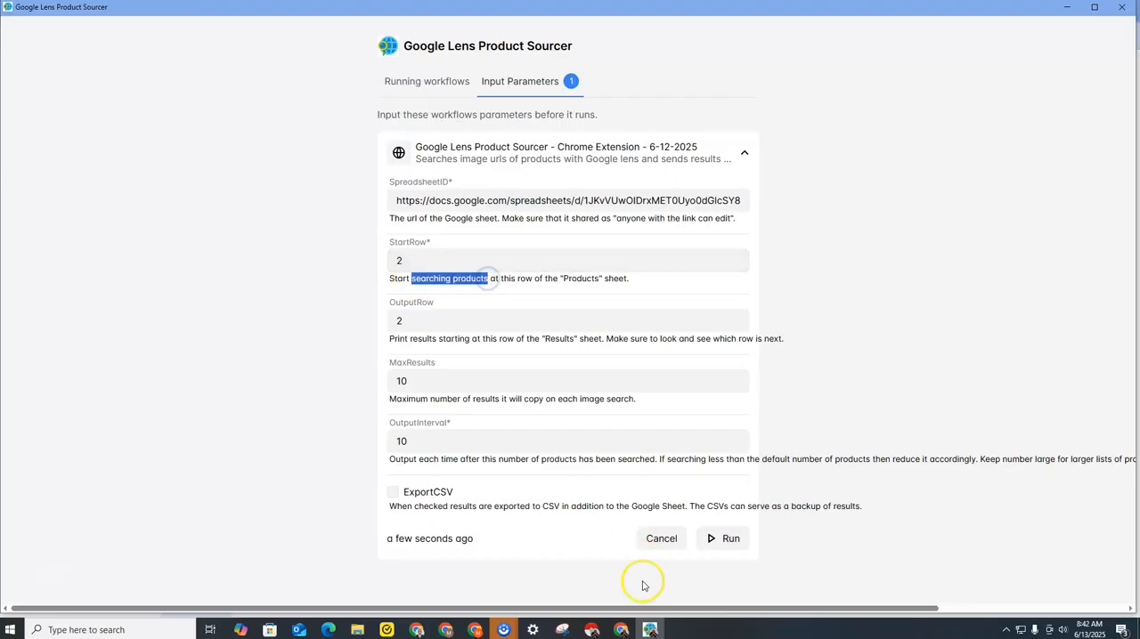
left_click(620, 629)
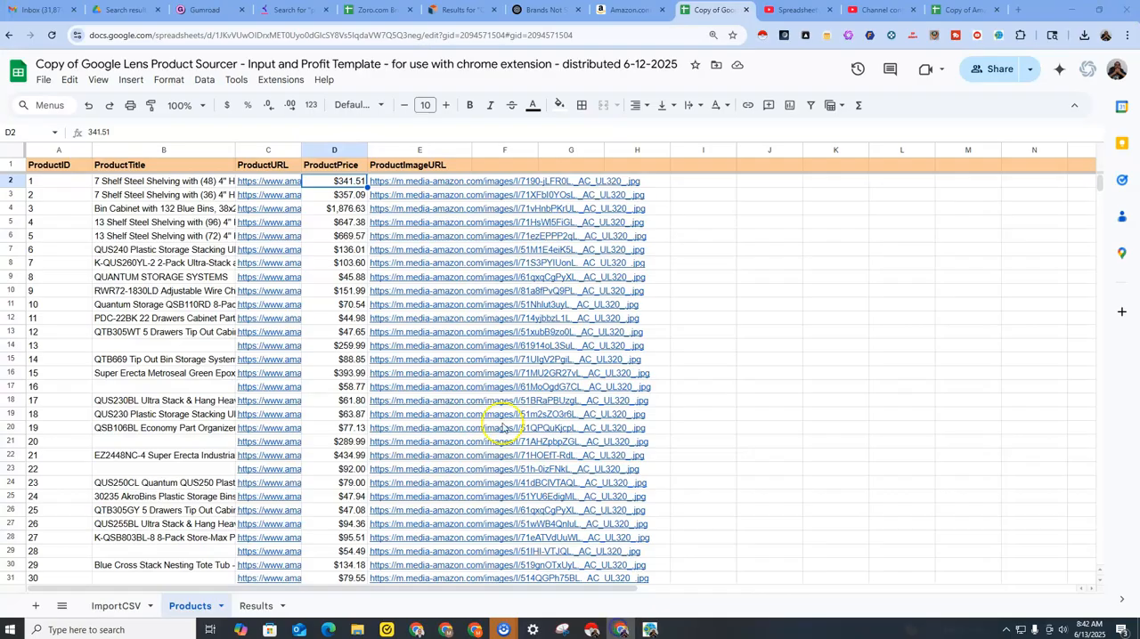
left_click(18, 181)
left_click(650, 628)
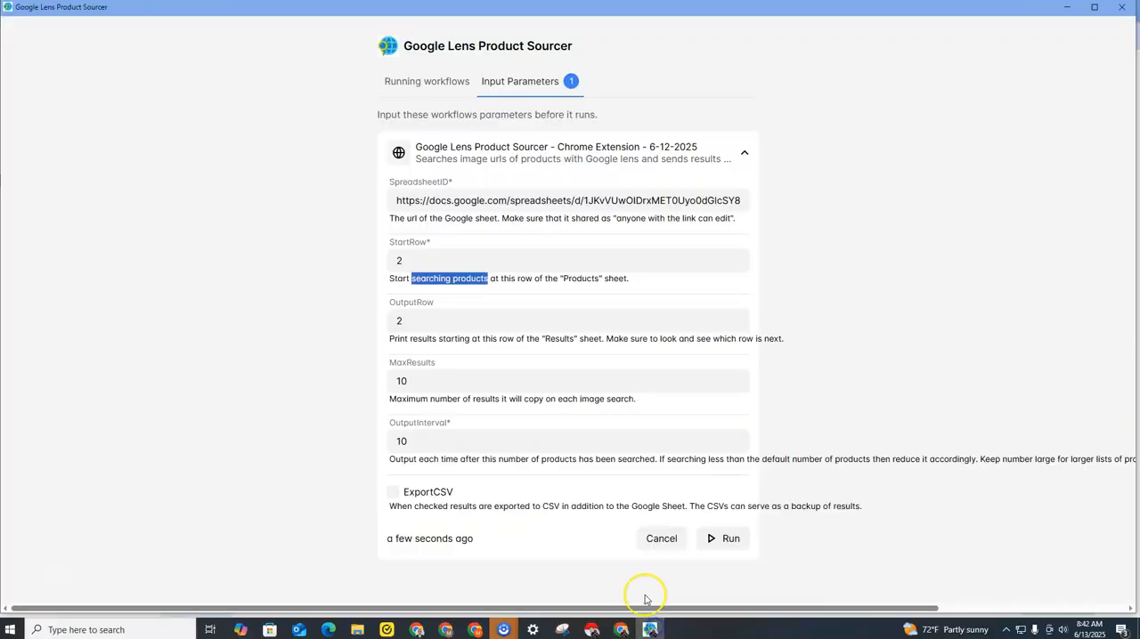
left_click(420, 319)
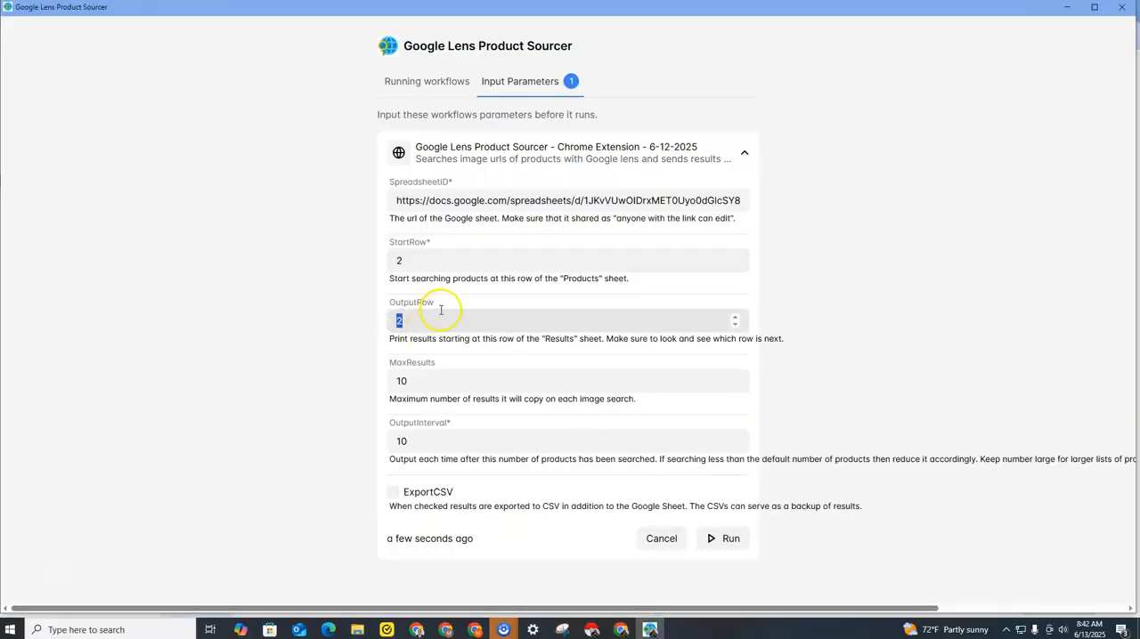
left_click(422, 379)
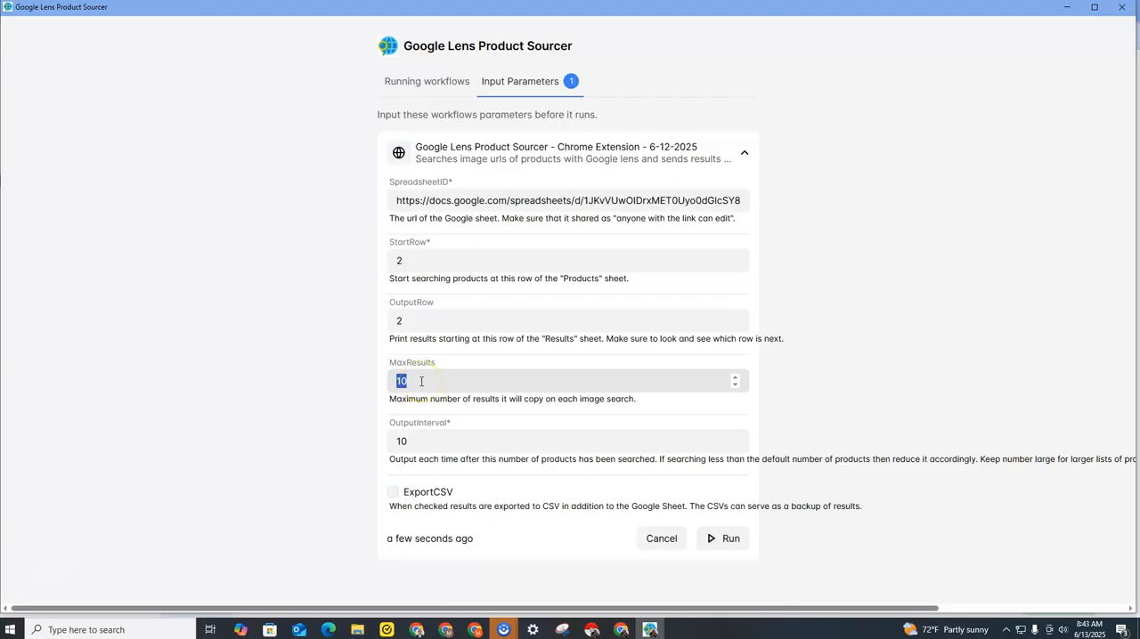
left_click(446, 439)
left_click(414, 441)
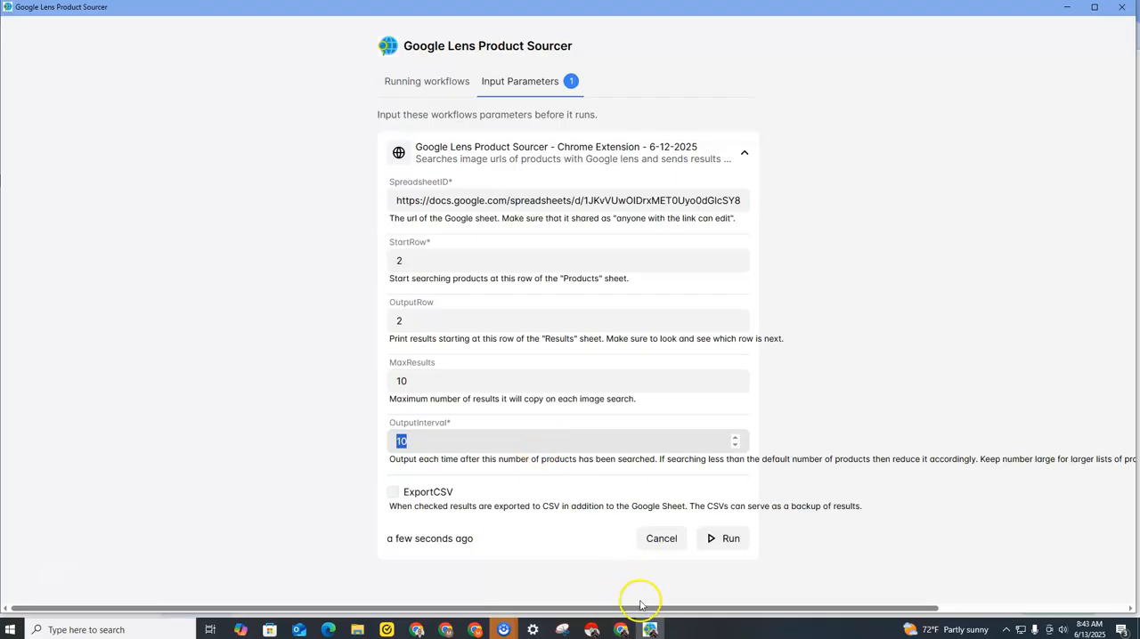
Switch to the sourcing spreadsheet in Chrome and make a copy of it in My Drive, keeping the suggested name.
left_click(621, 626)
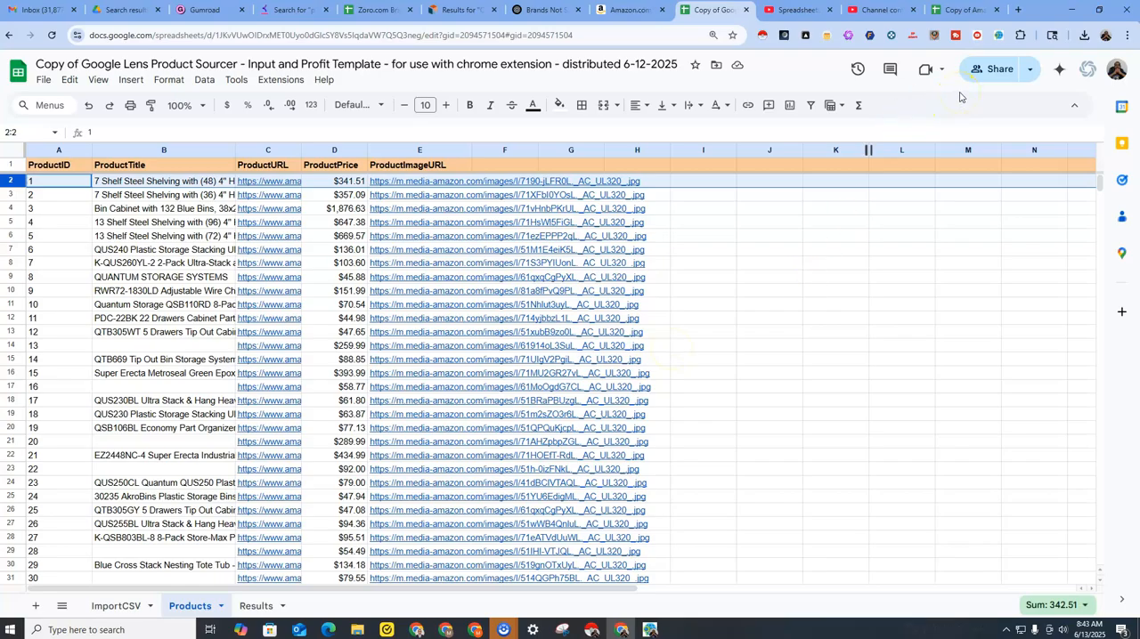
left_click(989, 71)
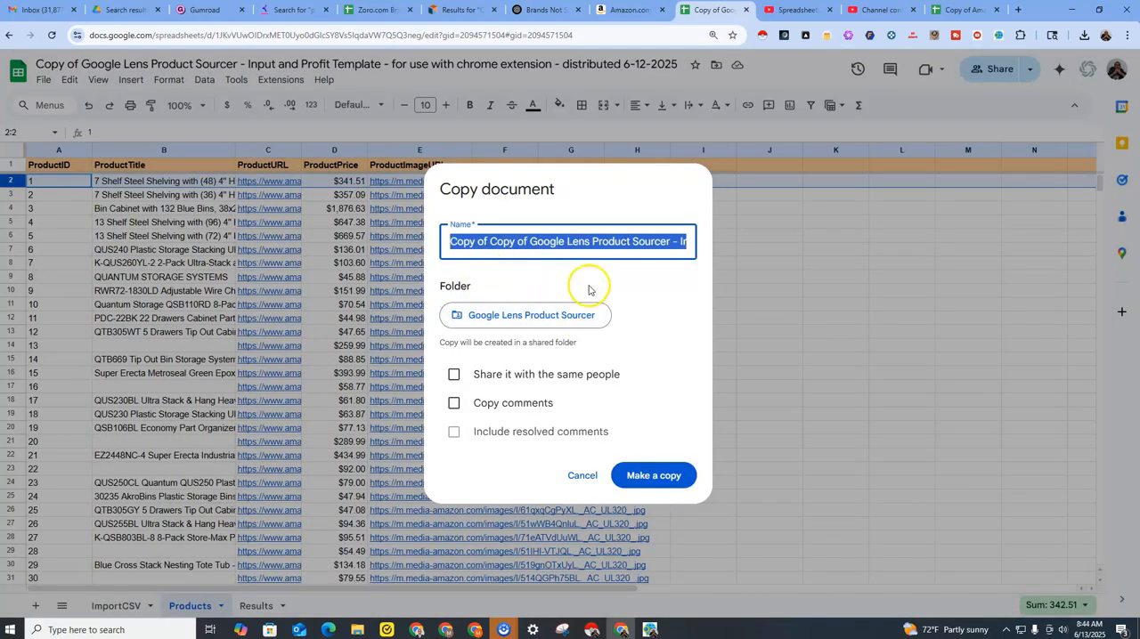
left_click(510, 314)
left_click(508, 272)
left_click(728, 478)
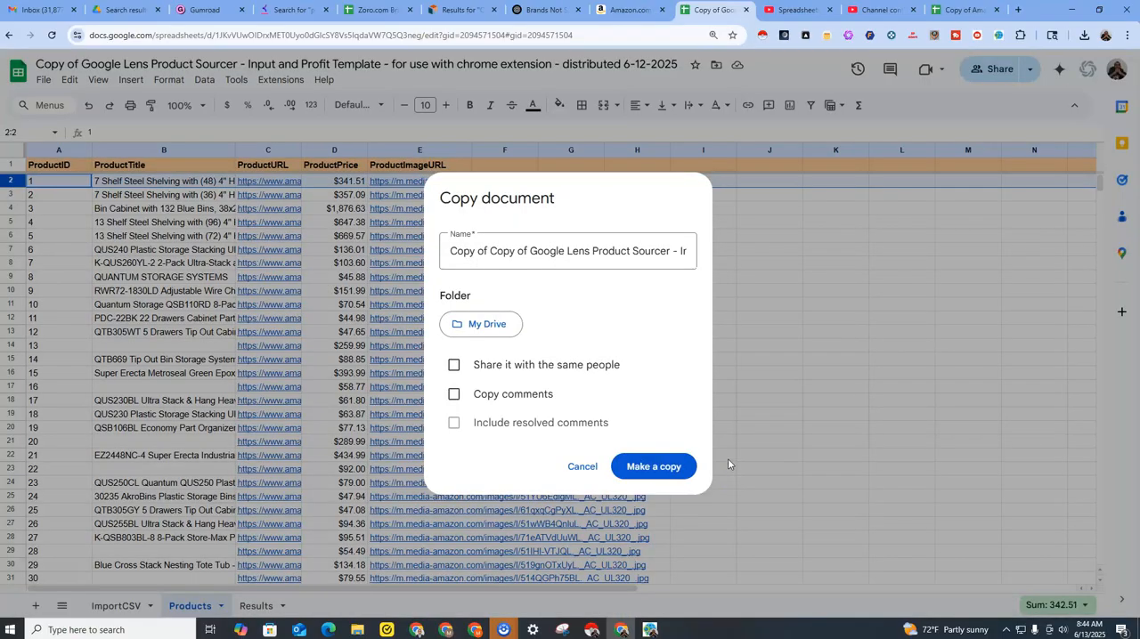
left_click(656, 468)
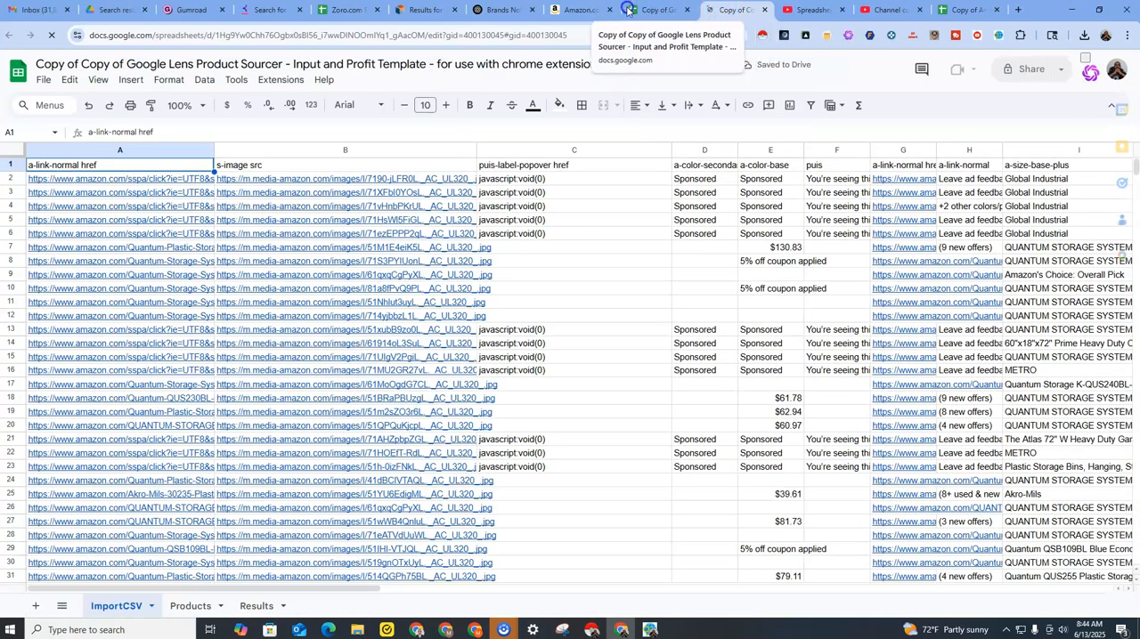
Move the original spreadsheet's browser tab ahead of the Amazon one, and allow external data access for the formulas on the copy's Products sheet.
left_click_drag(628, 9, 545, 10)
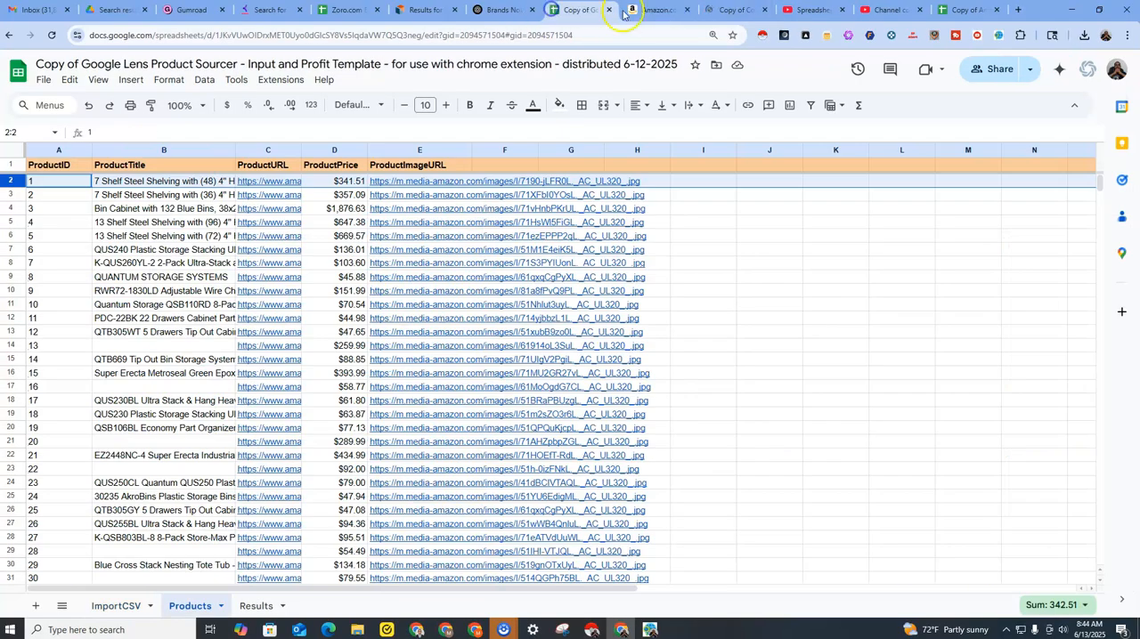
left_click(730, 11)
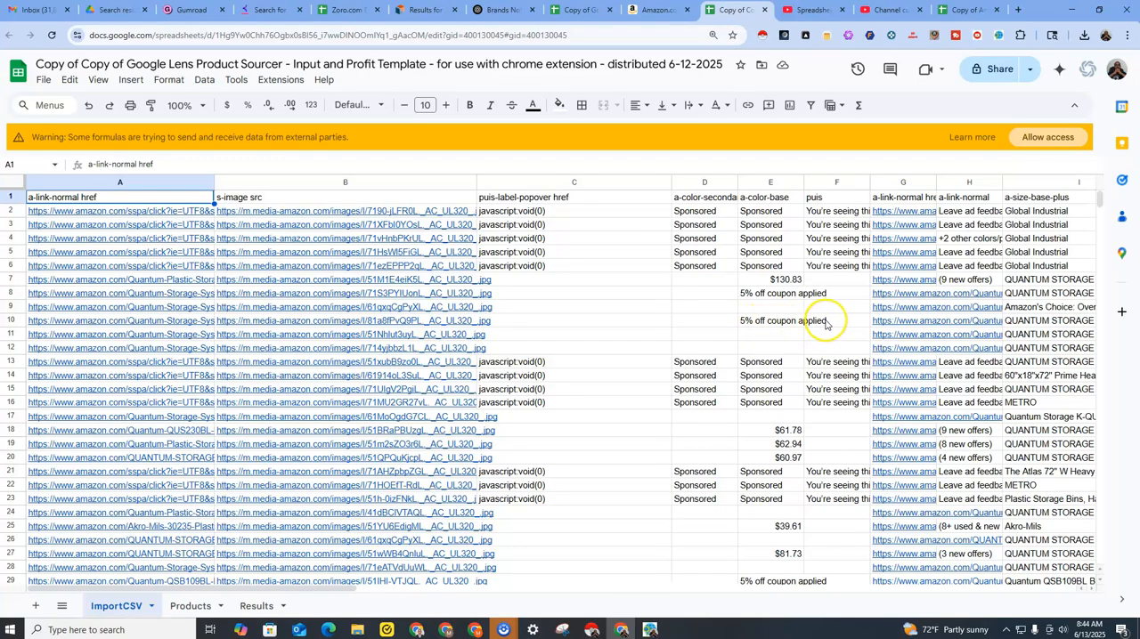
left_click(191, 605)
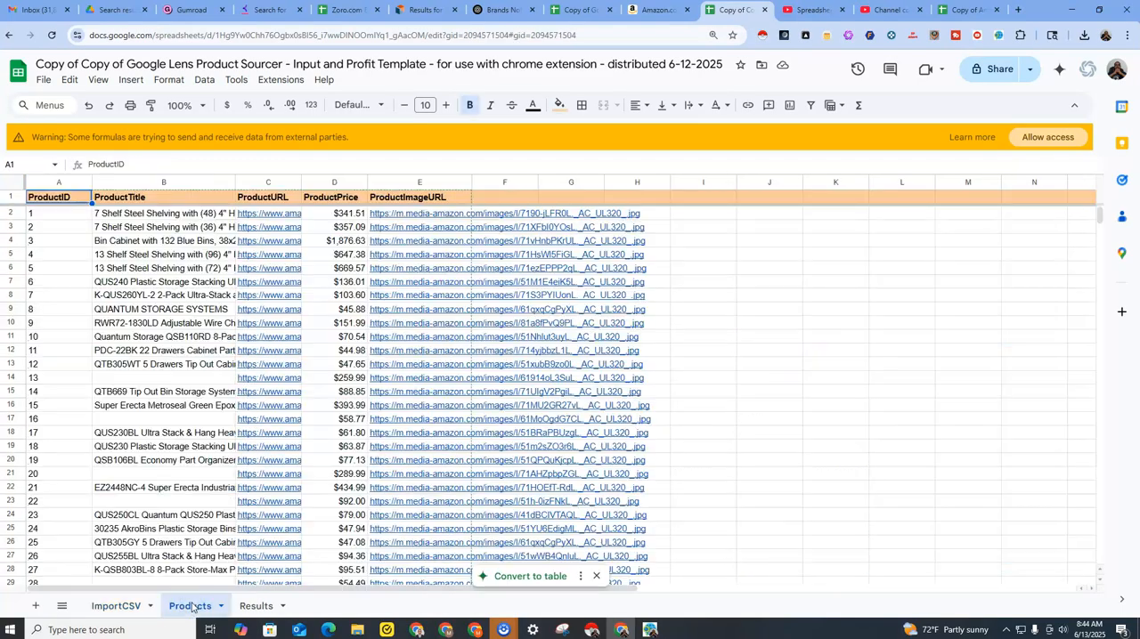
left_click(1048, 138)
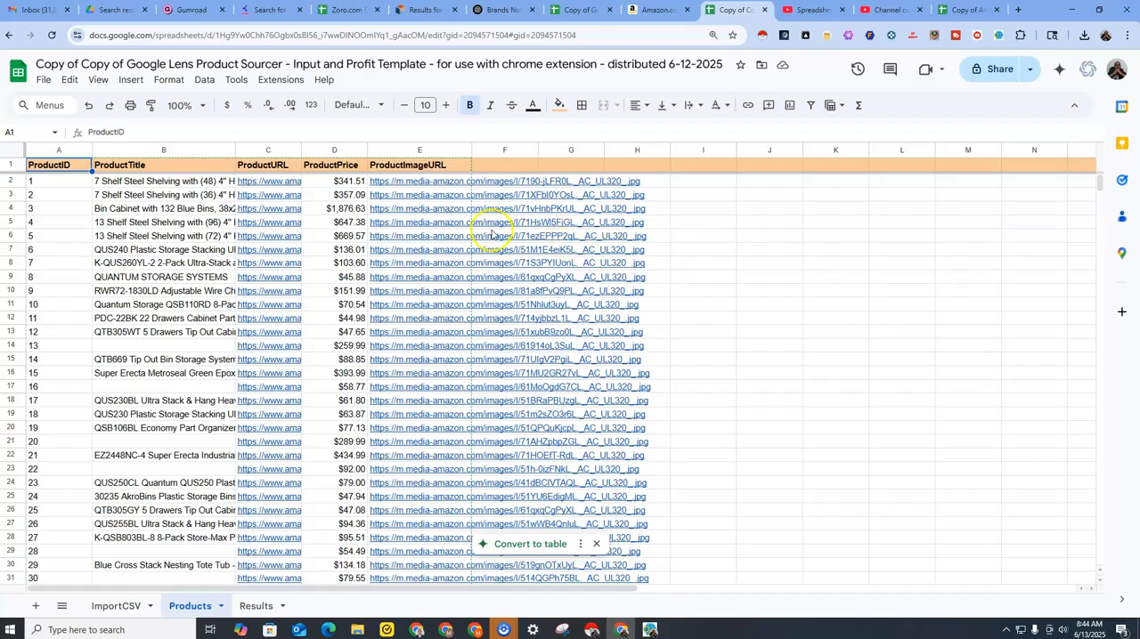
left_click(443, 184)
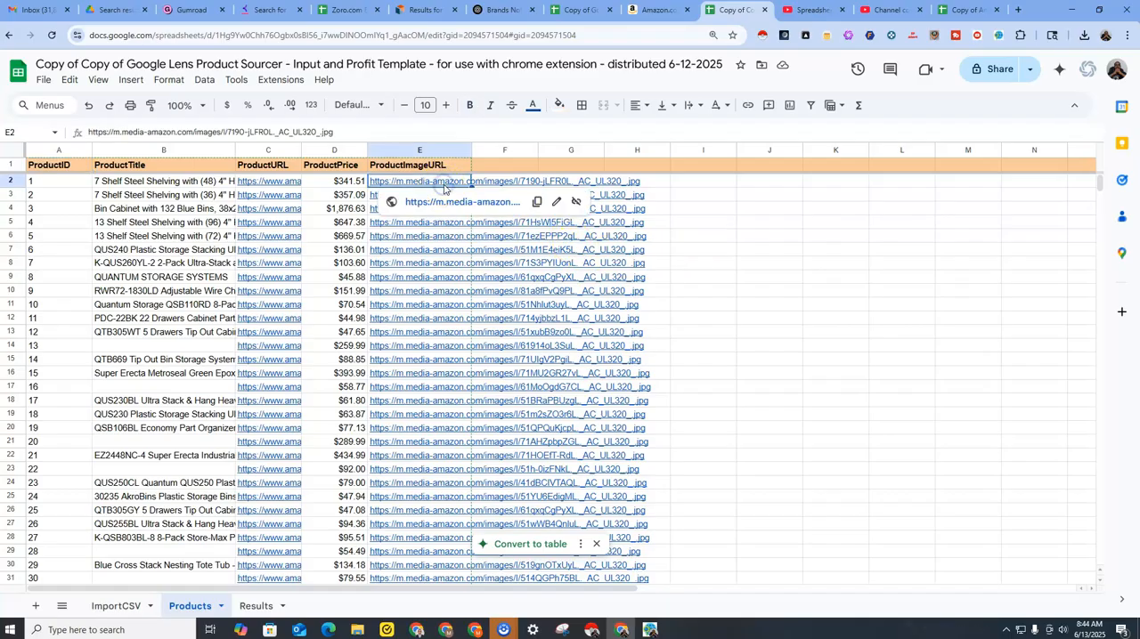
Share the copied spreadsheet so that anyone with the link has the Editor role.
left_click(994, 73)
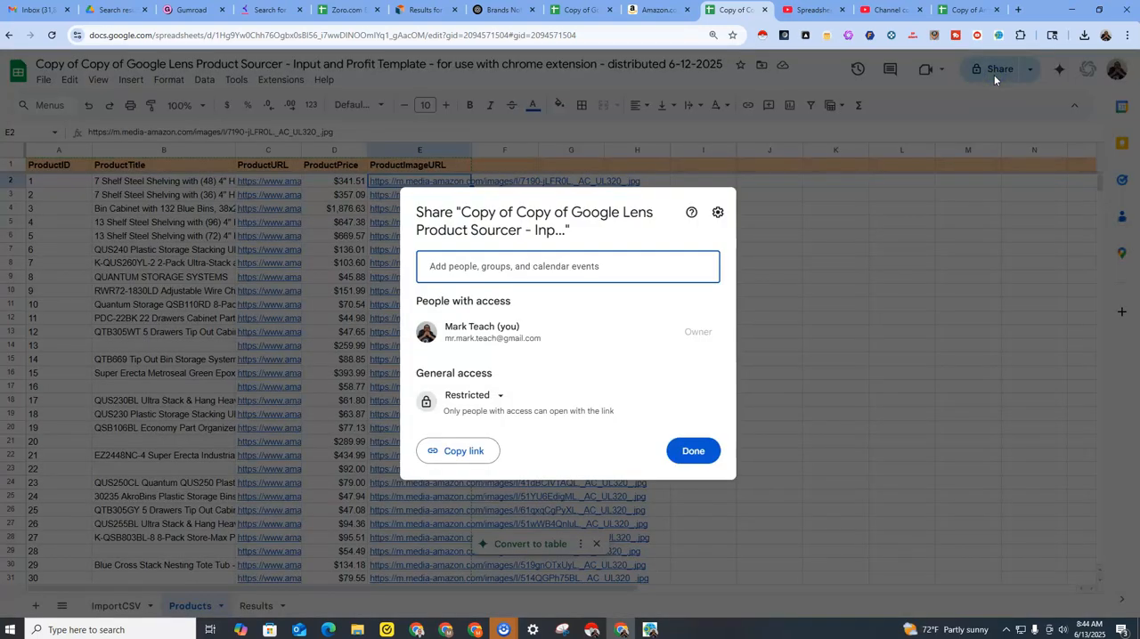
left_click(499, 399)
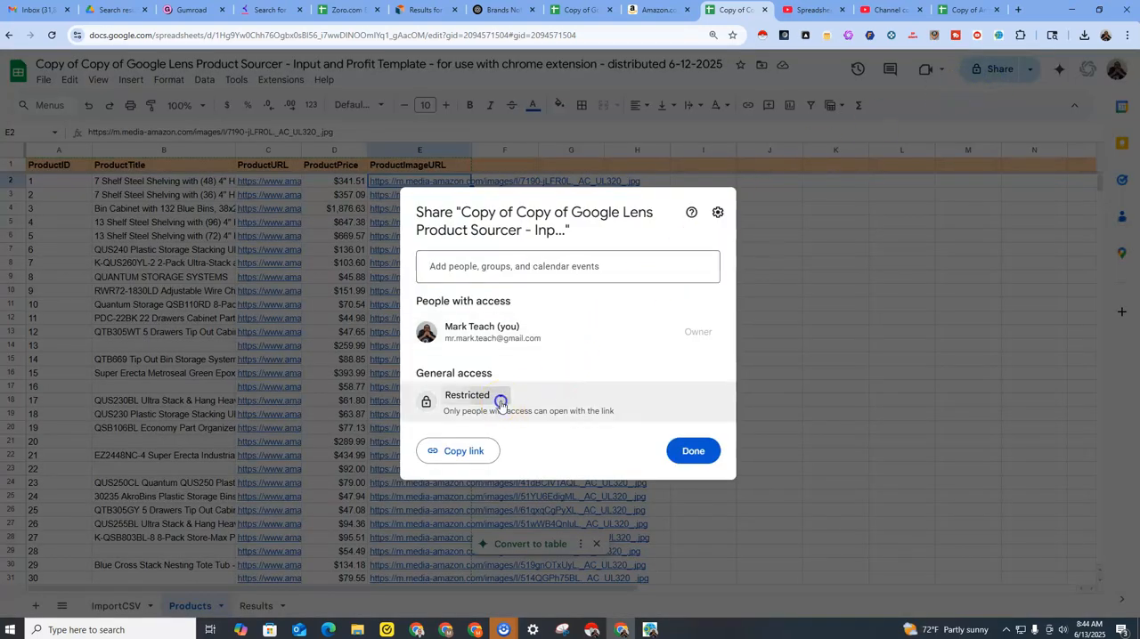
left_click(514, 456)
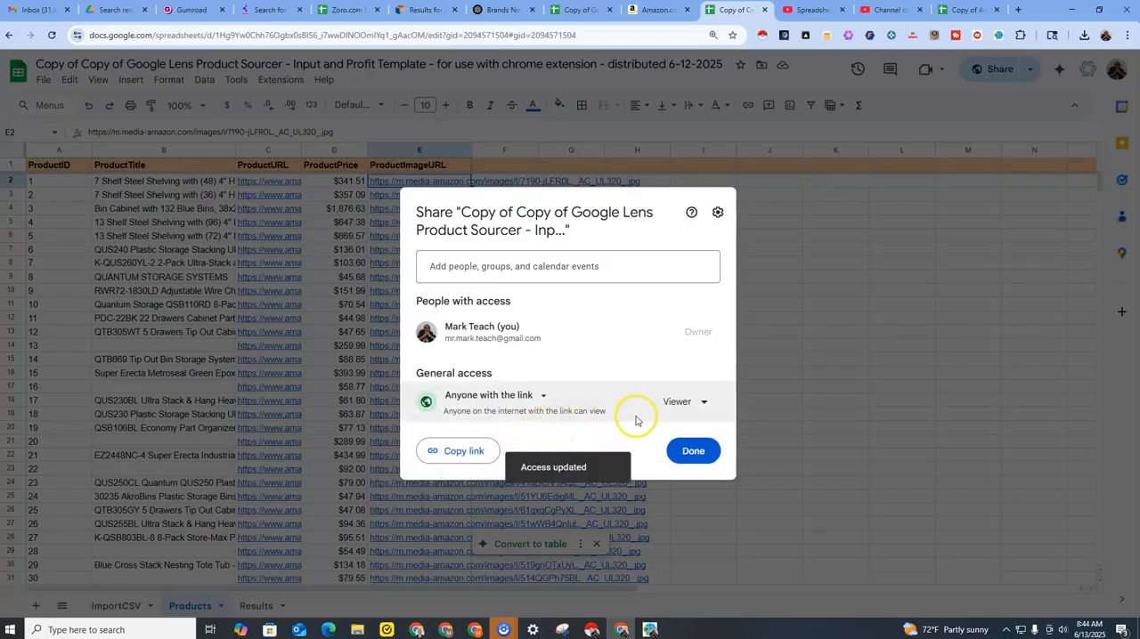
left_click(702, 402)
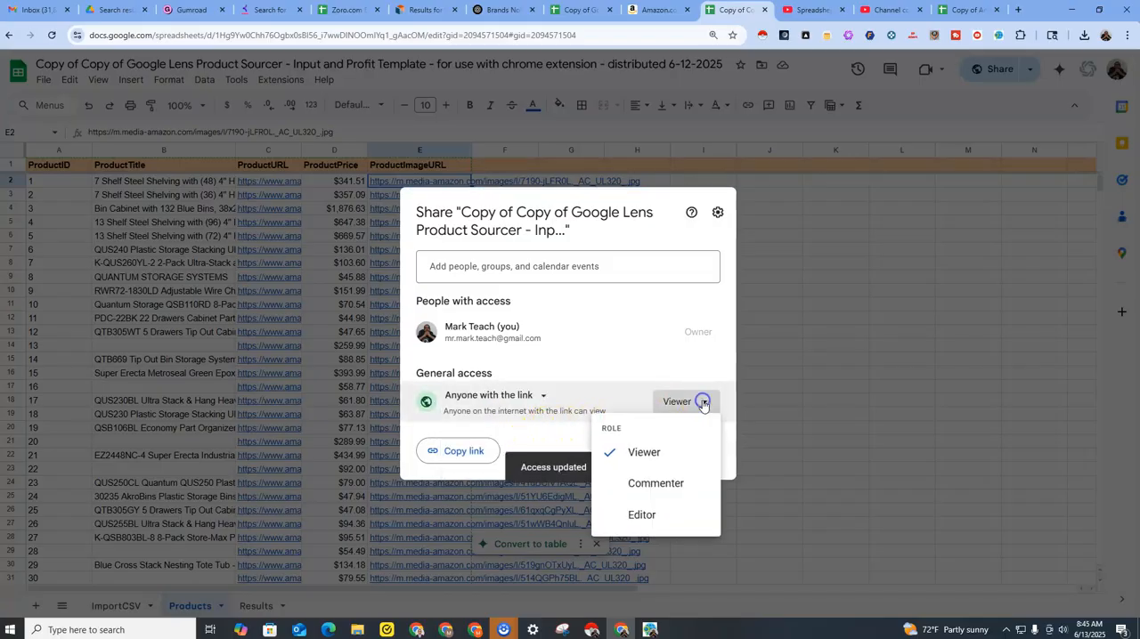
left_click(651, 512)
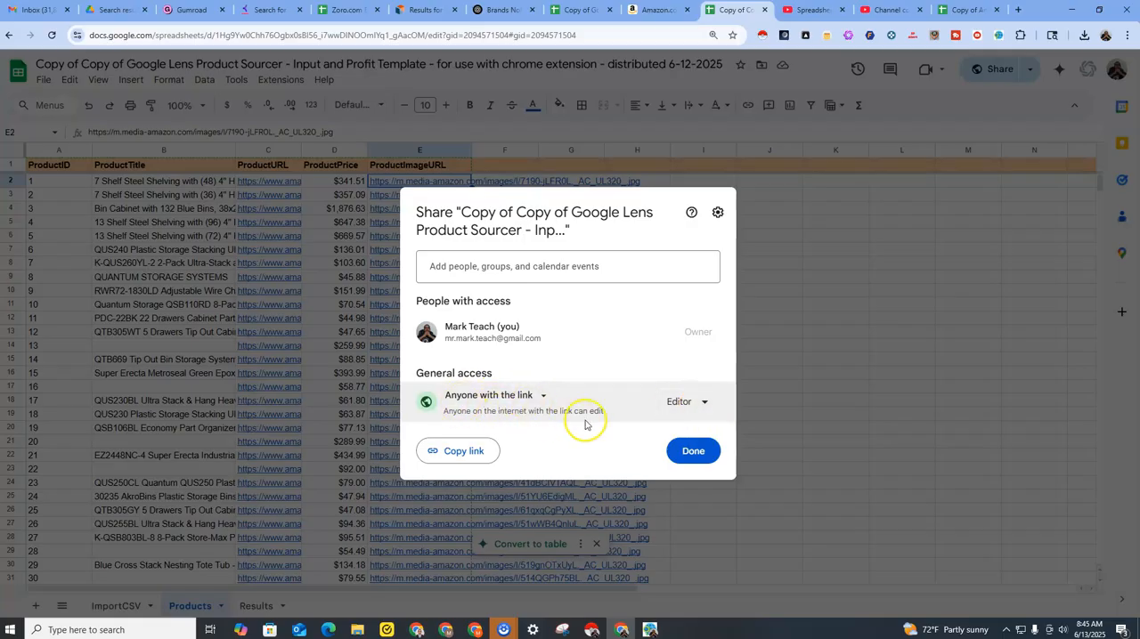
left_click(690, 451)
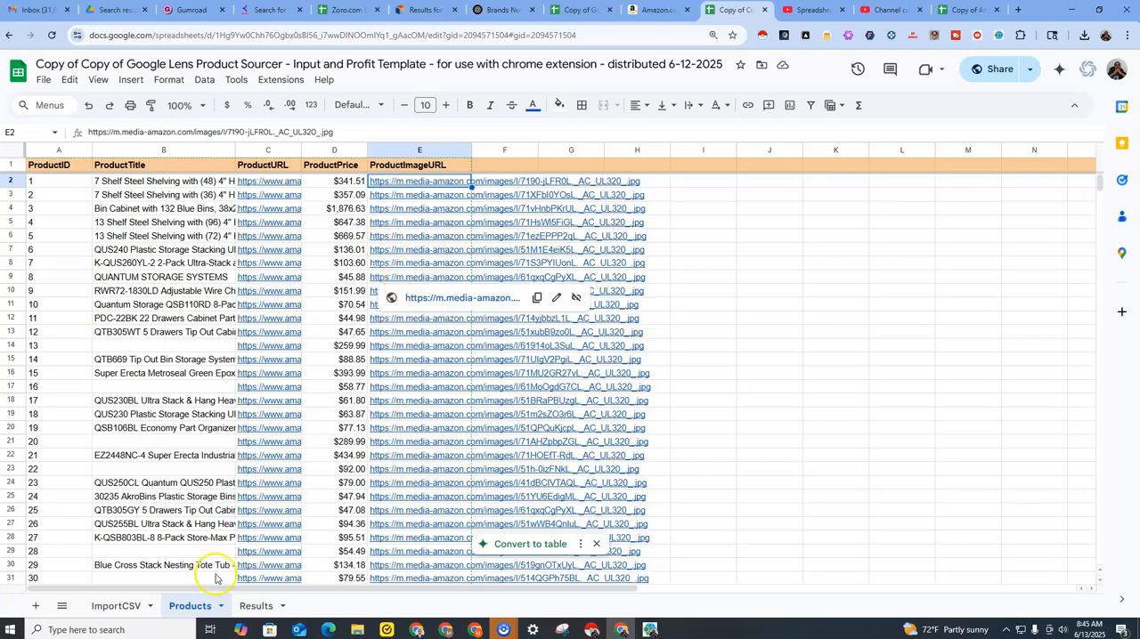
Switch back to Google Lens Product Sourcer, enable ExportCSV, run the workflow and minimize its window.
left_click(649, 630)
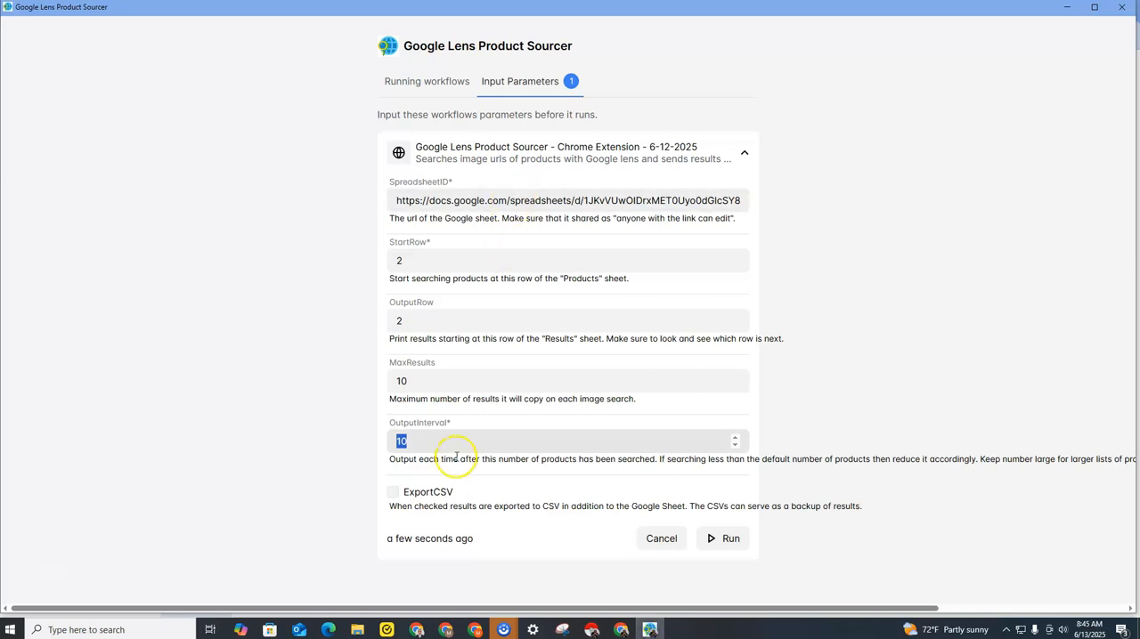
left_click(402, 475)
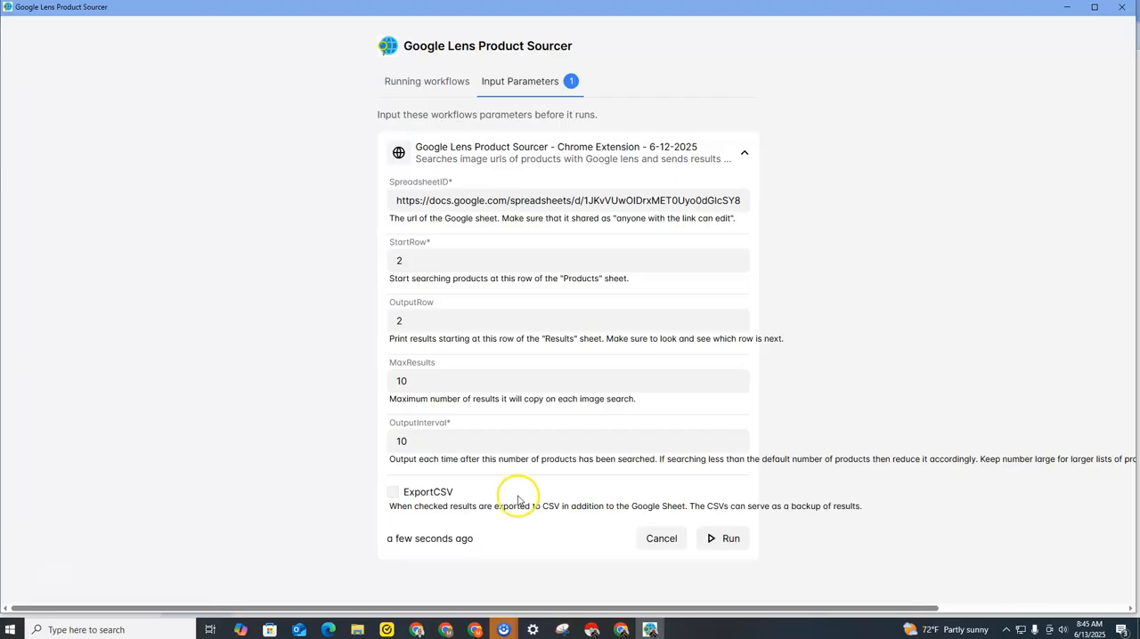
left_click(392, 492)
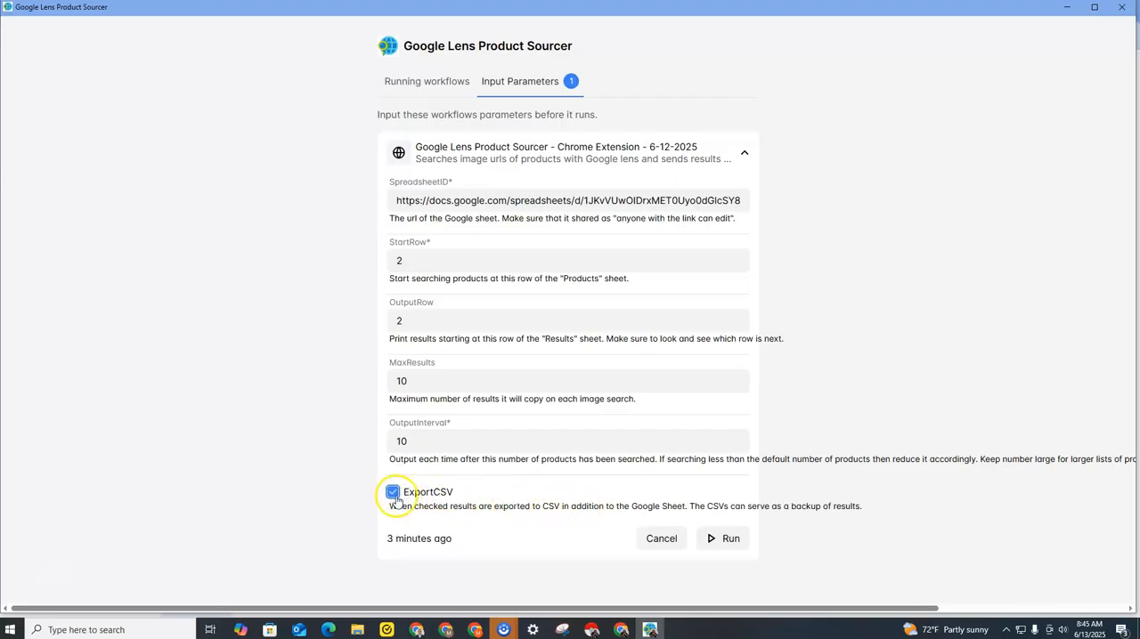
left_click(722, 539)
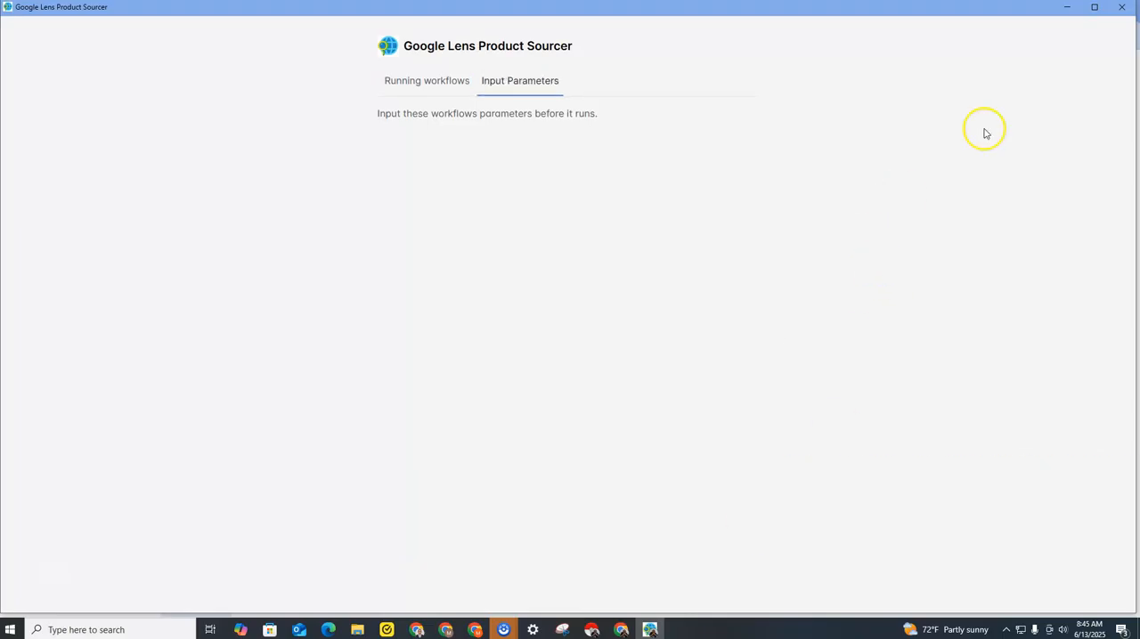
left_click(1067, 11)
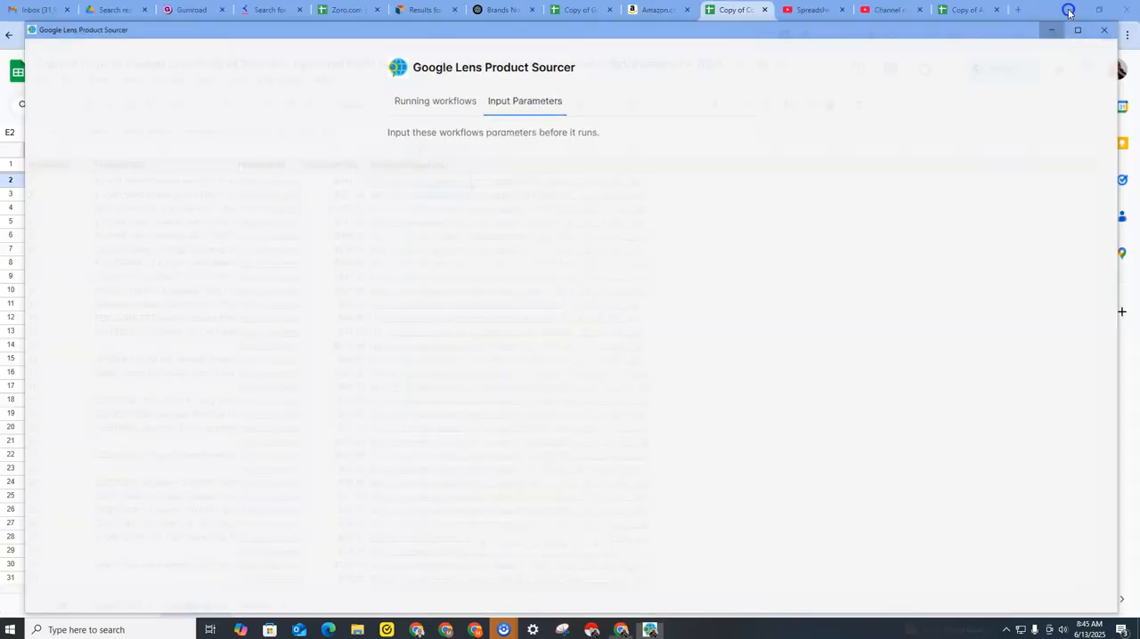
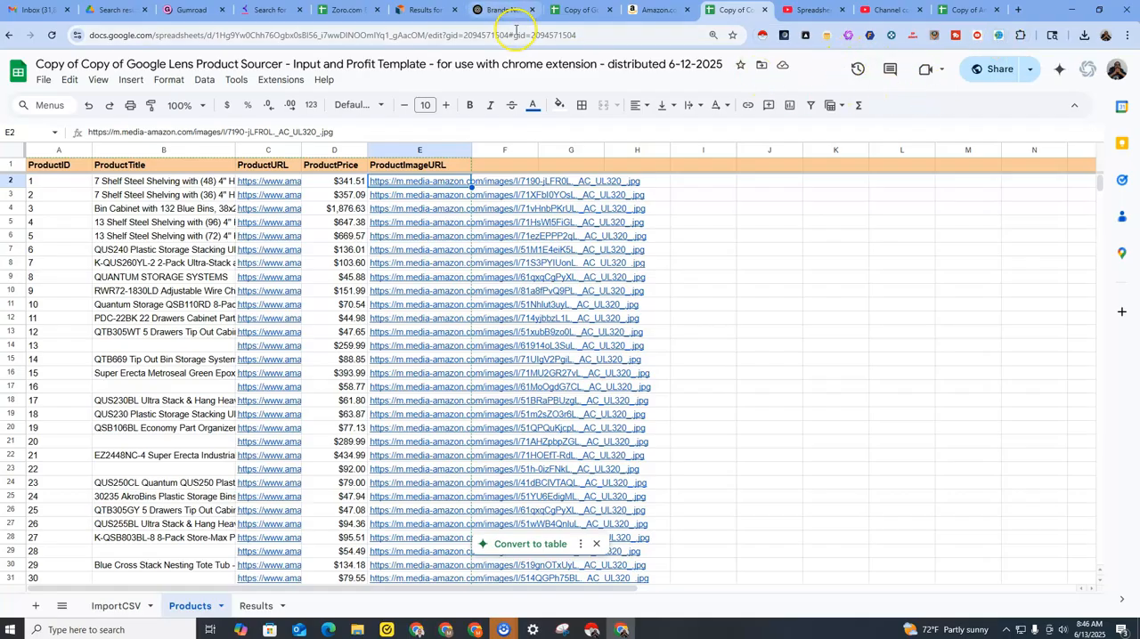
Launch the Google Lens Product Sourcer workflow from its Chrome extension, and copy the URL of the copied spreadsheet in Chrome.
left_click(999, 40)
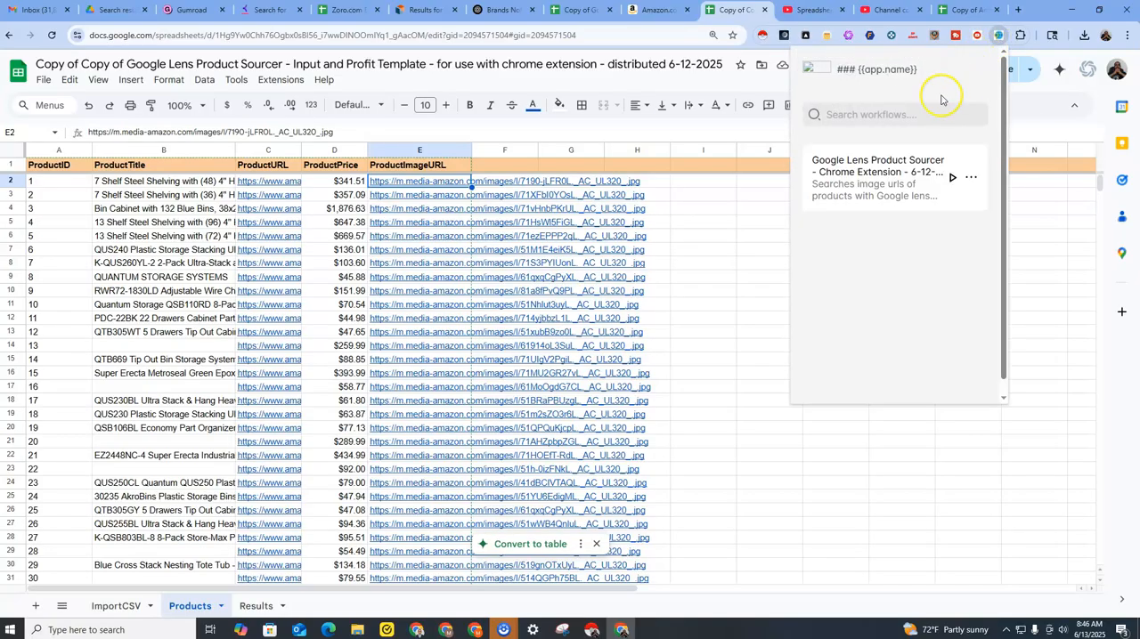
left_click(951, 177)
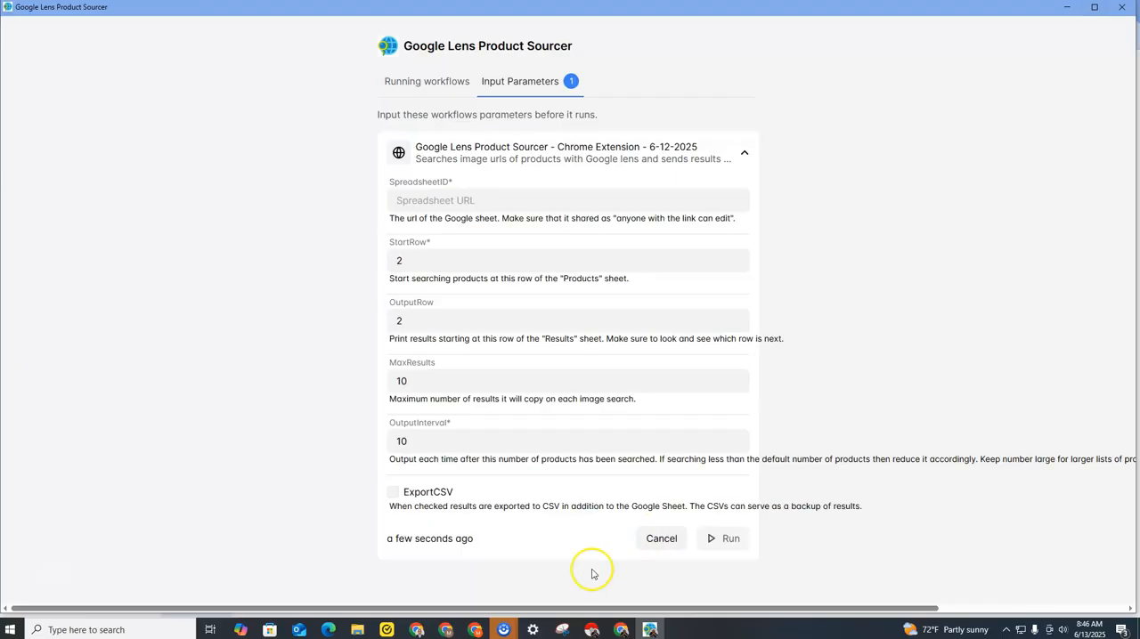
left_click(621, 630)
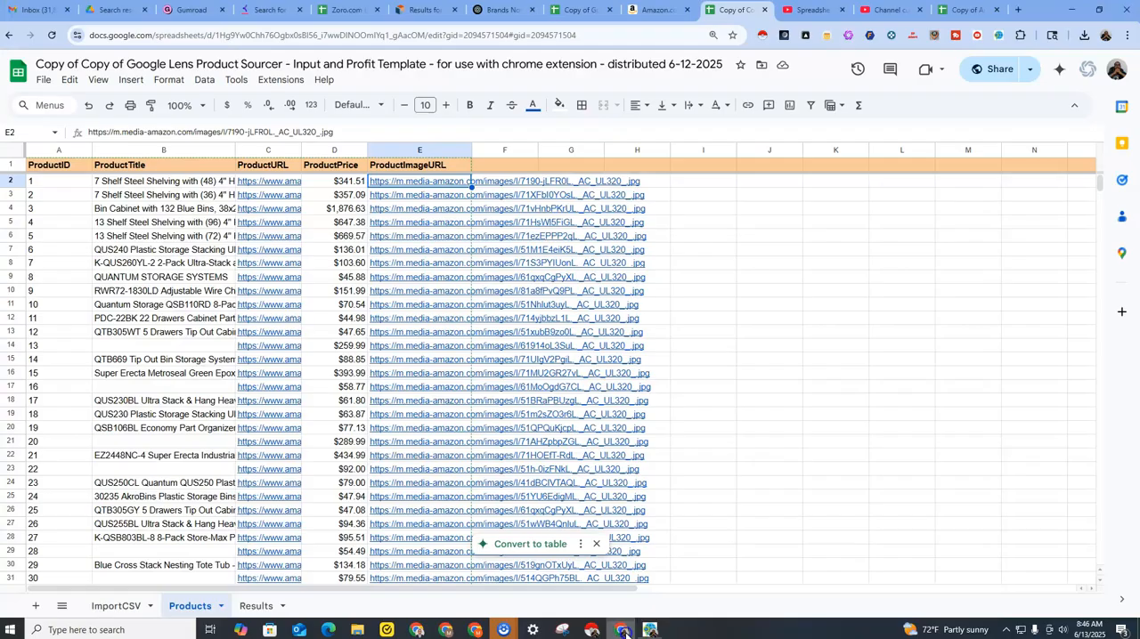
left_click(513, 36)
right_click(513, 35)
left_click(549, 149)
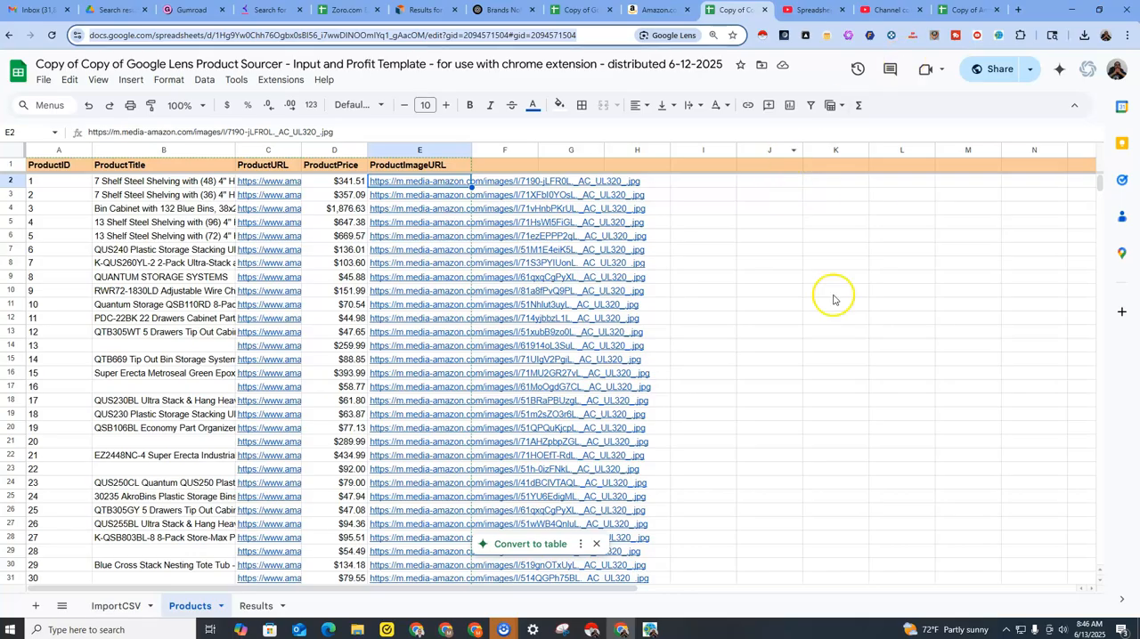
Switch to Google Lens Product Sourcer, paste the copied spreadsheet URL as the SpreadsheetID, and run the workflow.
left_click(649, 629)
left_click(456, 201)
right_click(458, 203)
left_click(477, 313)
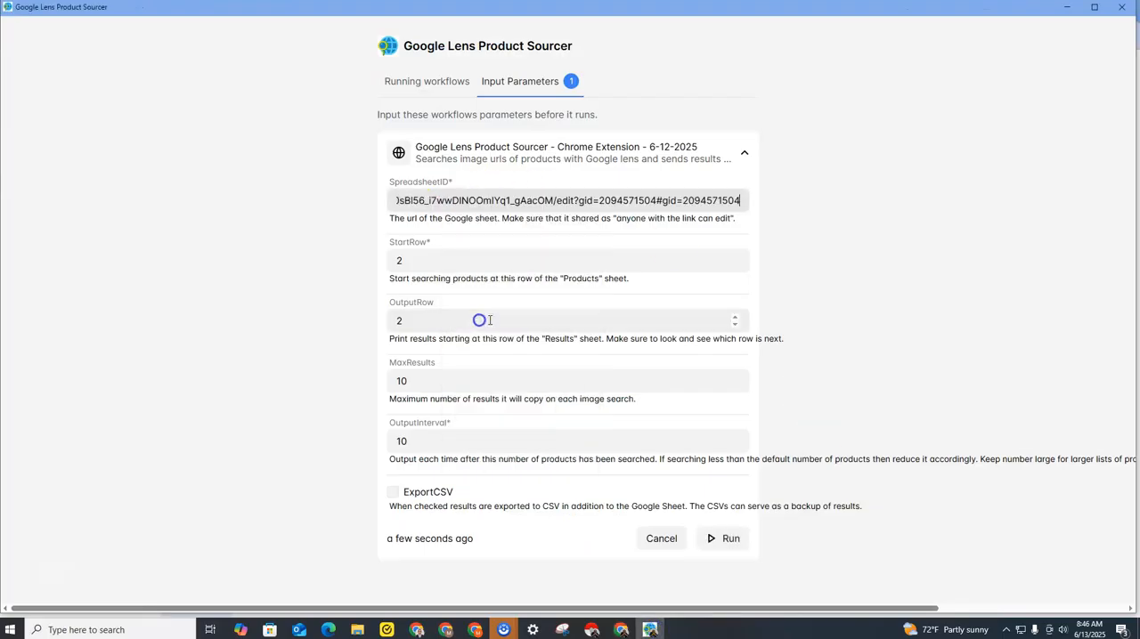
left_click(721, 538)
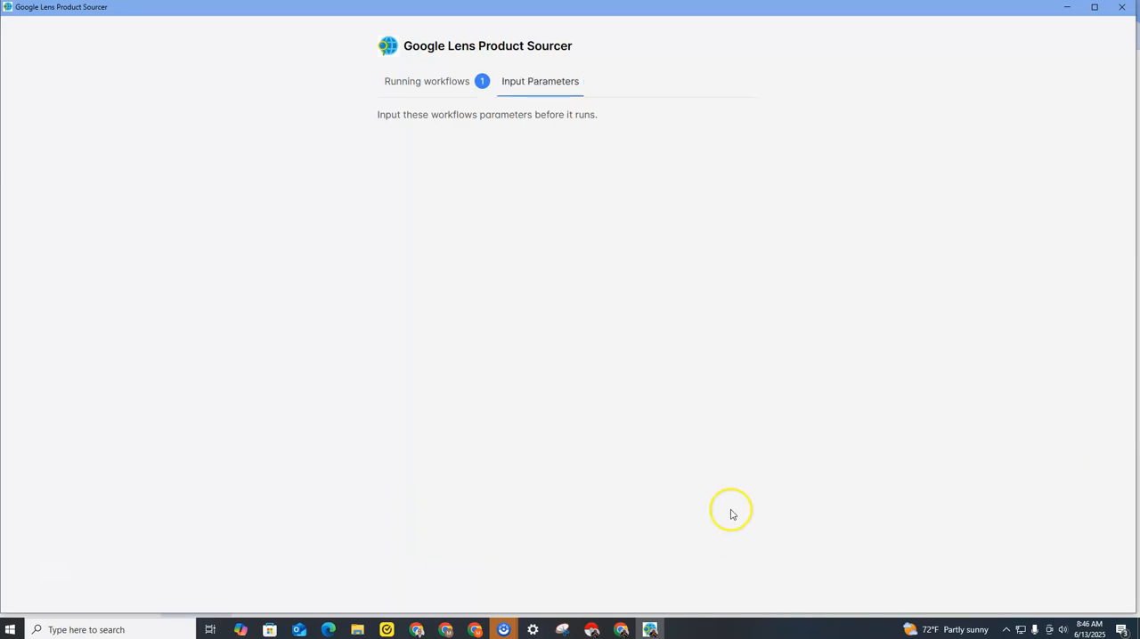
Switch to Chrome and examine the Google Lens exact matches that the running workflow opens for the steel shelving products.
left_click(621, 630)
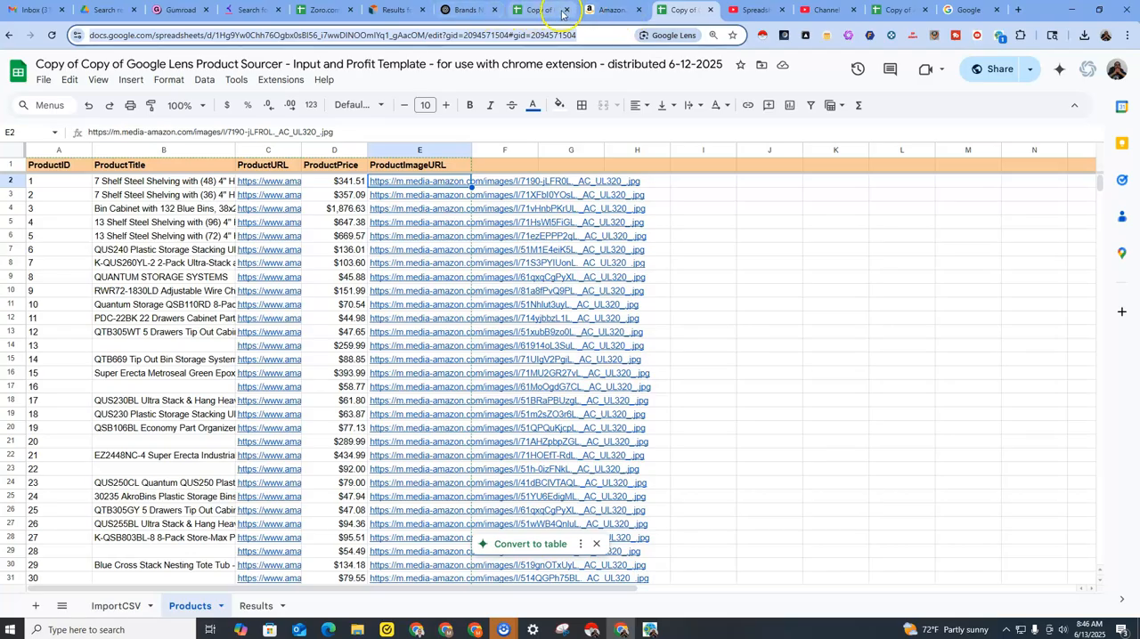
left_click(614, 12)
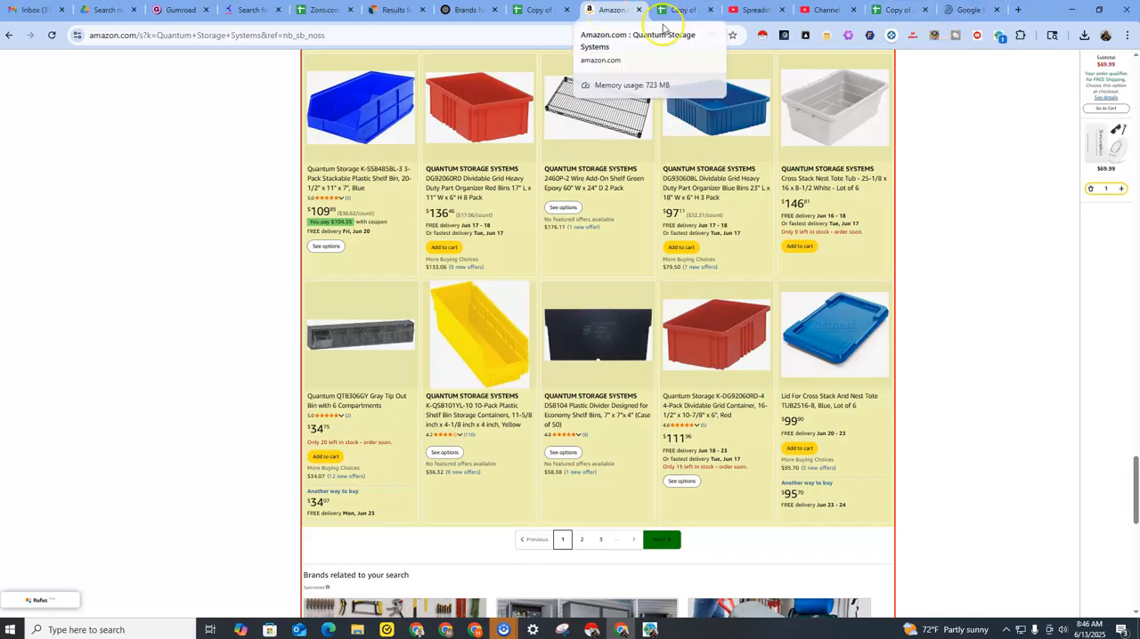
left_click(969, 12)
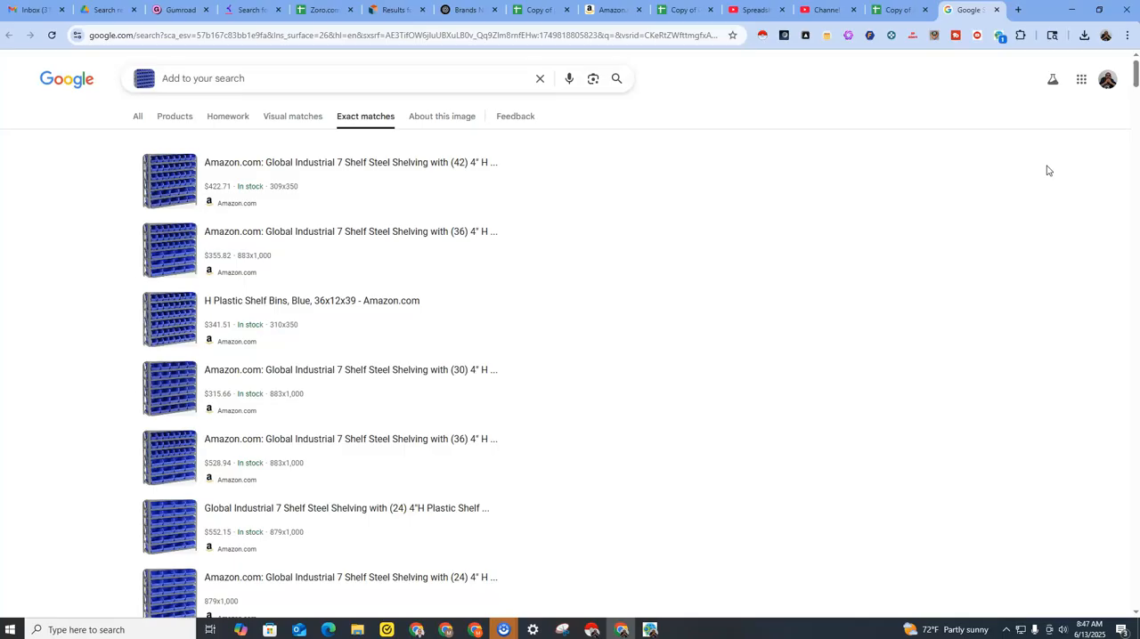
key("ctrl+shift+Tab")
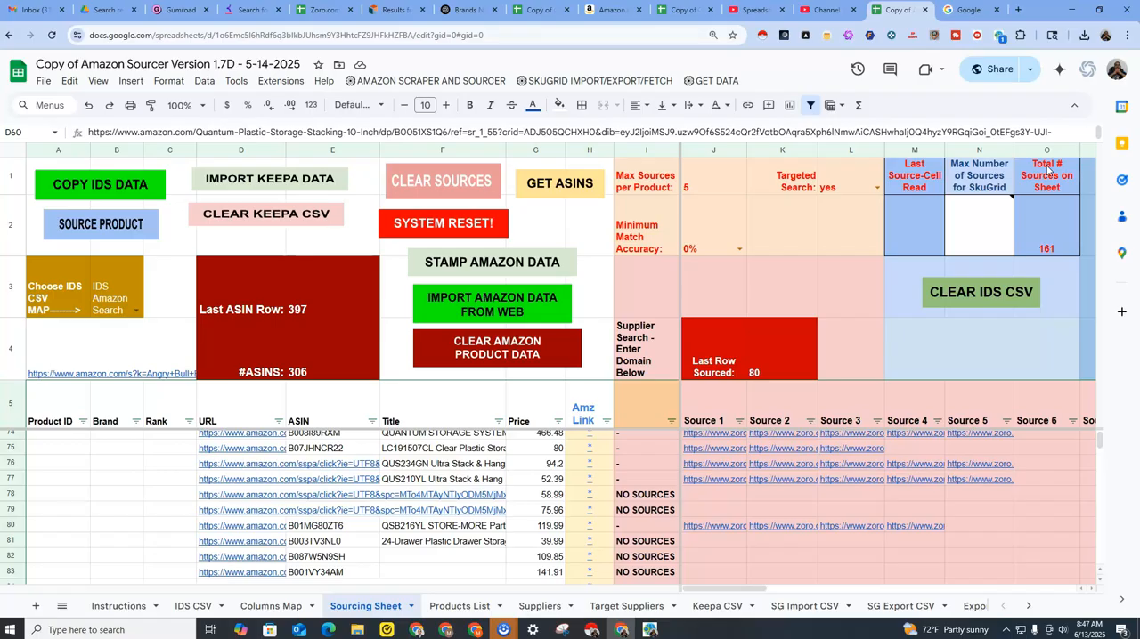
left_click(958, 15)
key("ctrl+v")
key("Return")
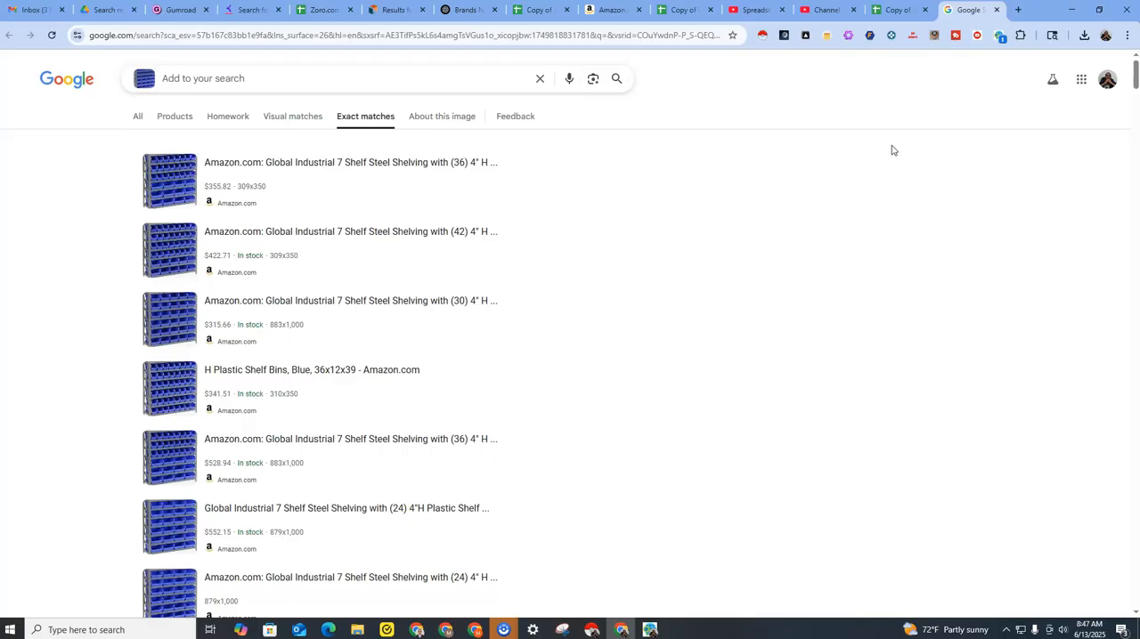
scroll(735, 234, "down", 15)
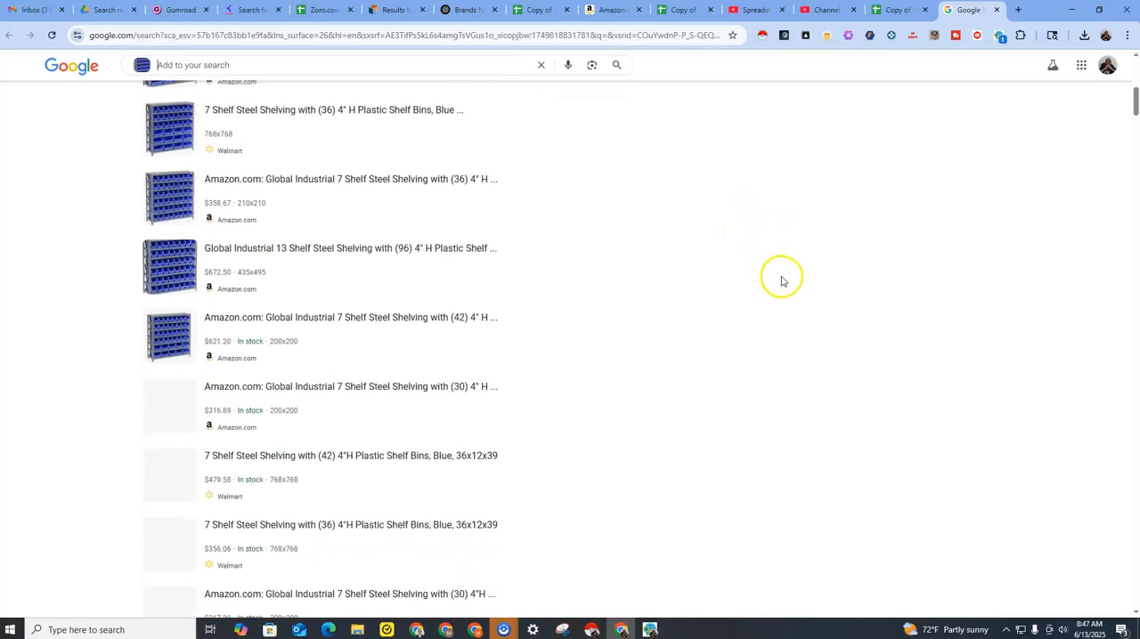
scroll(787, 281, "down", 1)
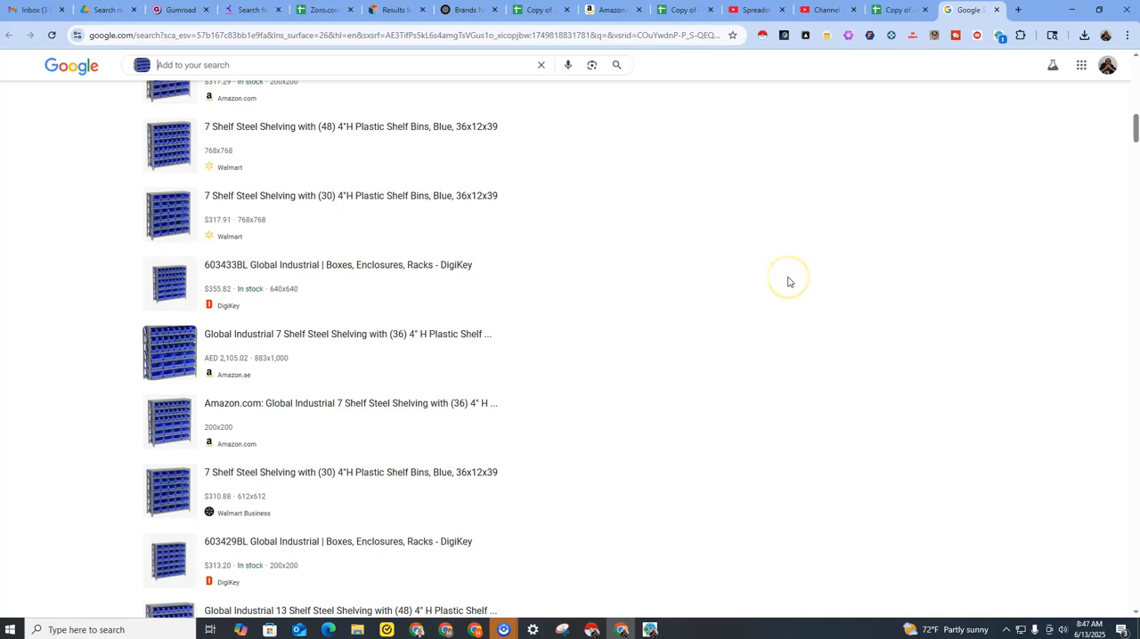
key("ctrl+shift+Tab")
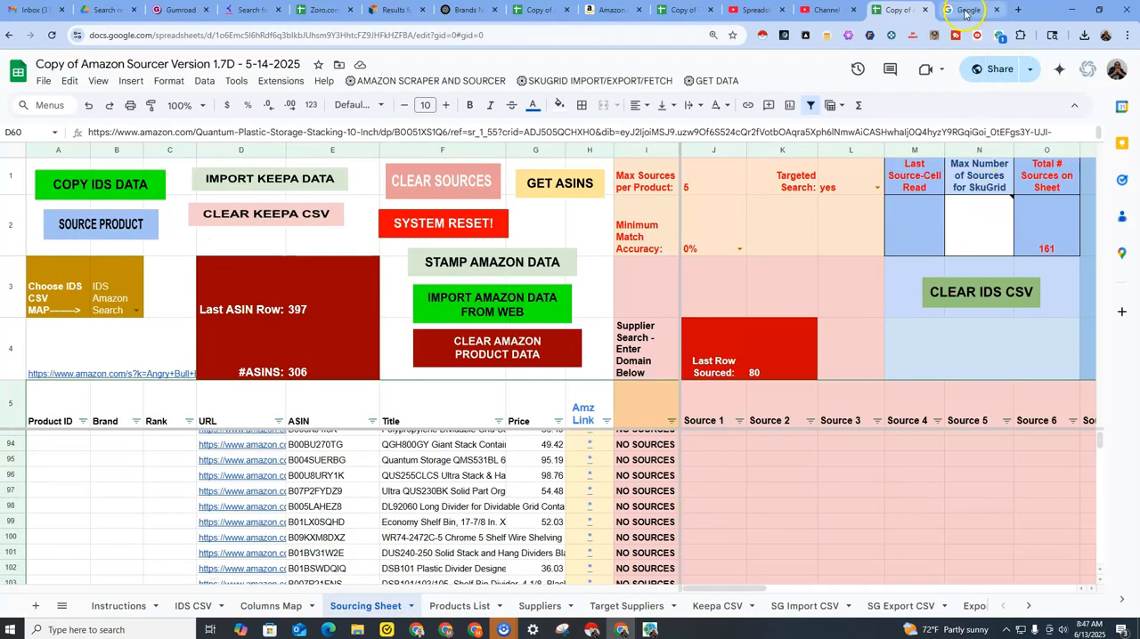
Switch to Google Lens Product Sourcer, stop the running workflow and minimize its window.
left_click(650, 629)
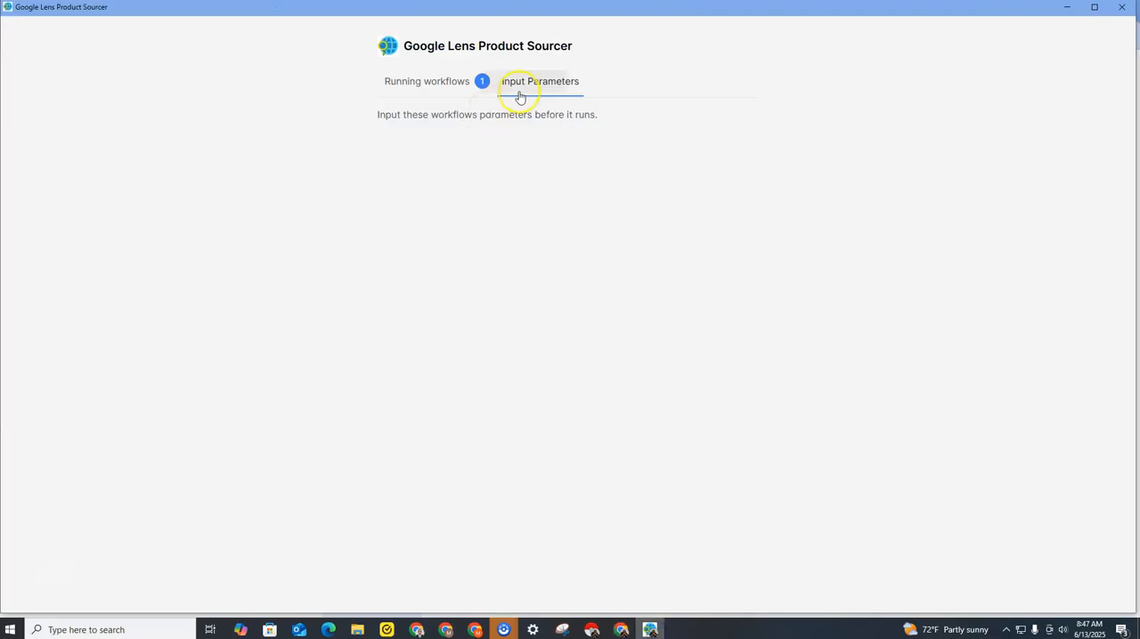
left_click(451, 80)
left_click(719, 132)
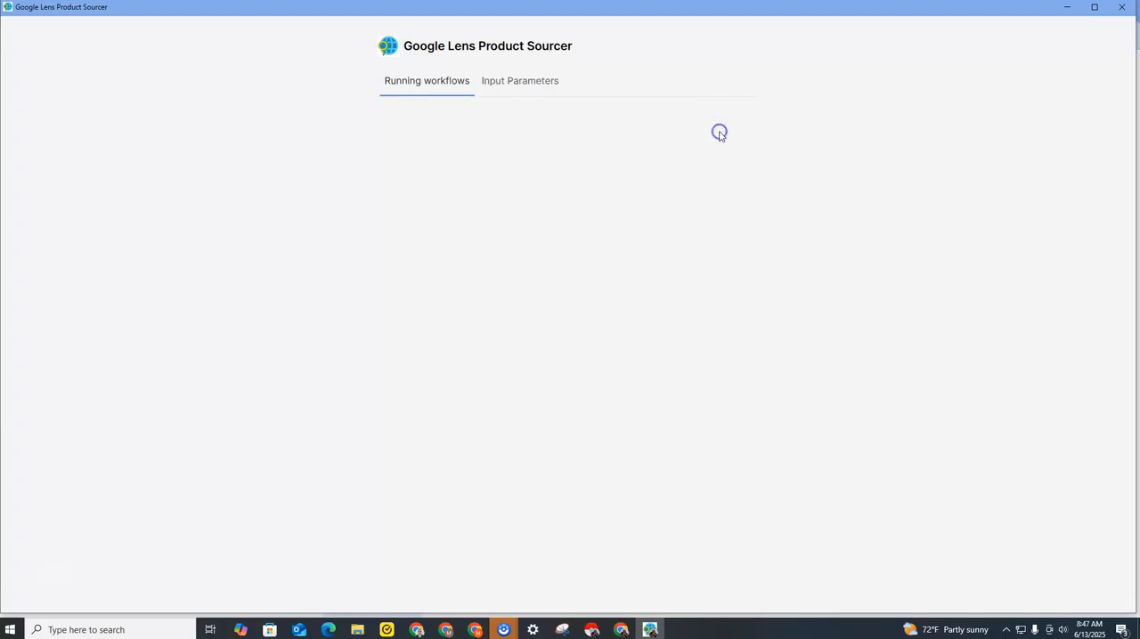
left_click(1065, 7)
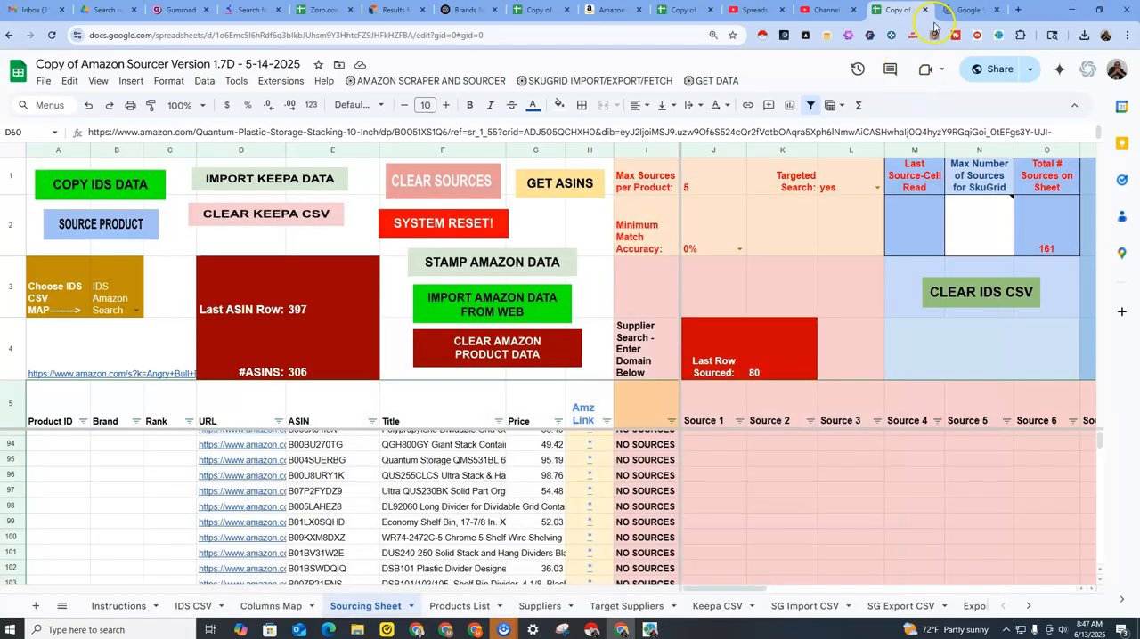
Open the exact matches for the blue bin cabinet image in the Google search and examine the listed suppliers and prices.
left_click(966, 9)
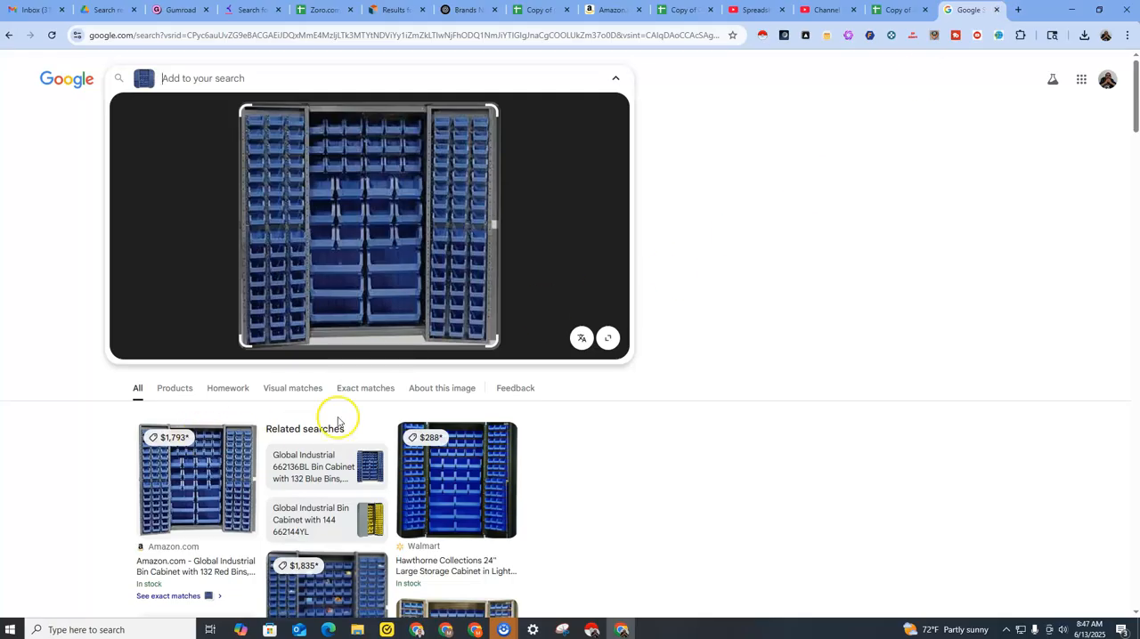
left_click(362, 392)
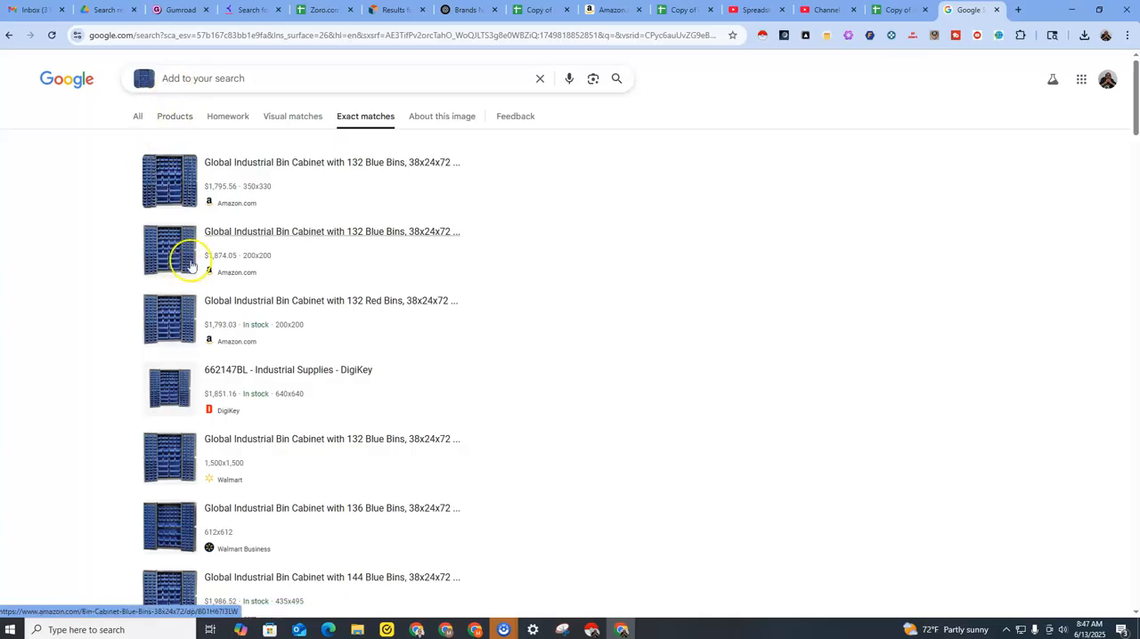
scroll(217, 327, "down", 1)
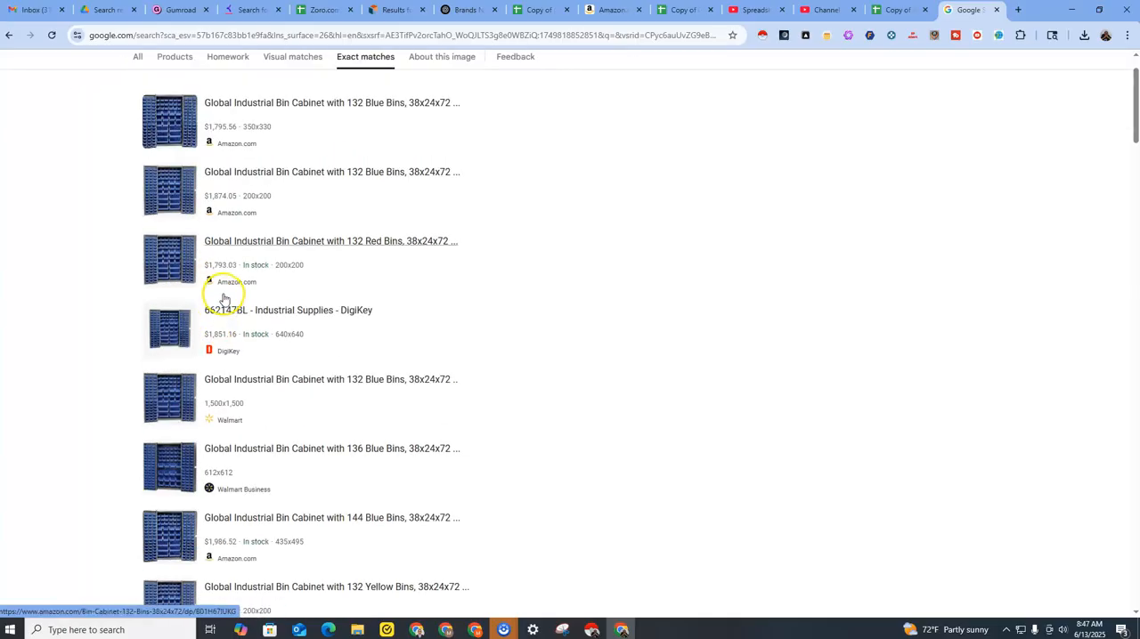
scroll(222, 312, "down", 2)
scroll(262, 299, "up", 3)
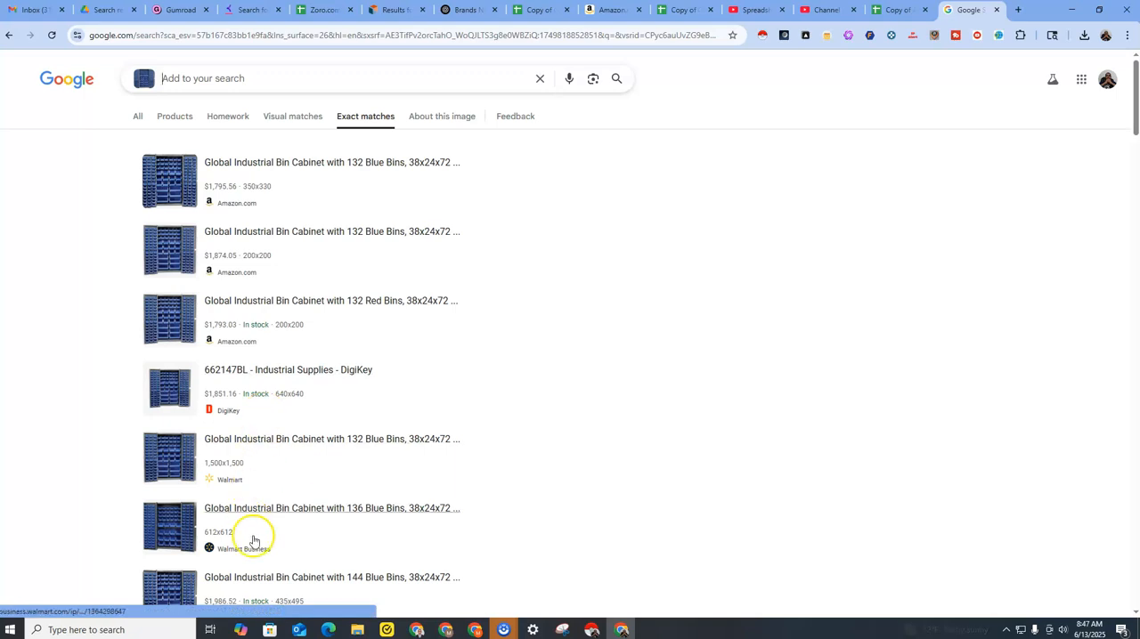
scroll(308, 407, "down", 1)
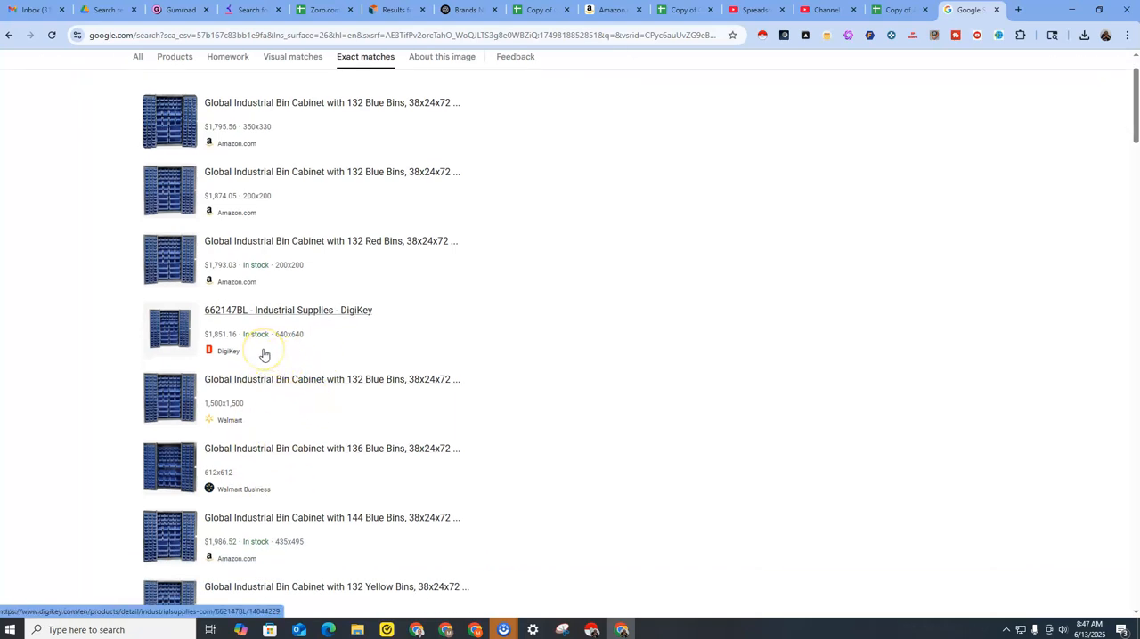
scroll(264, 356, "down", 2)
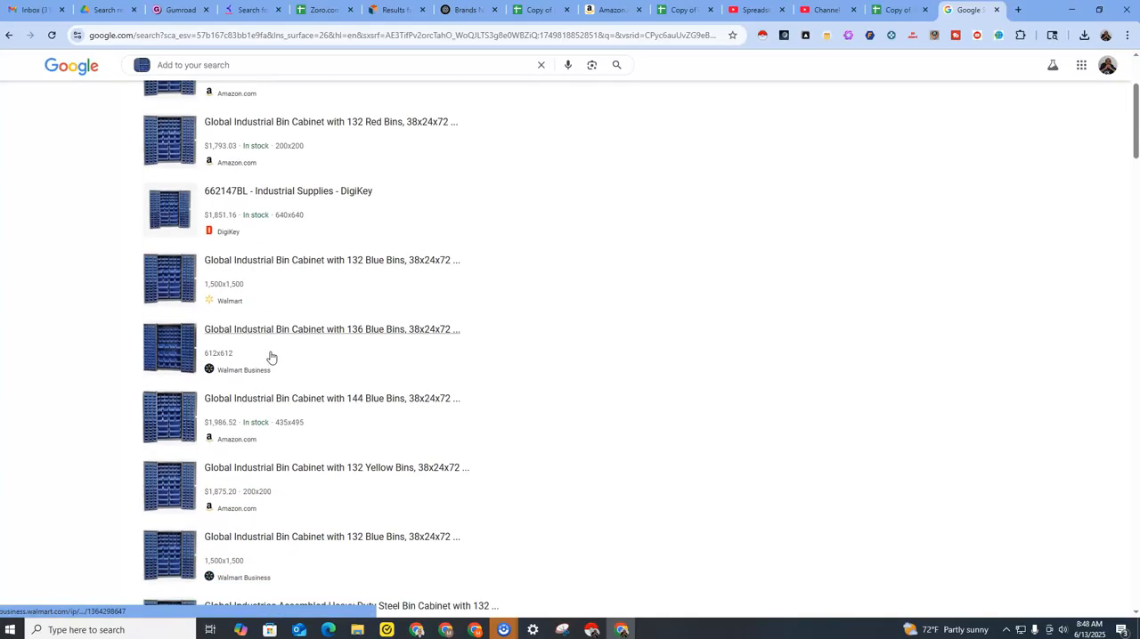
scroll(271, 357, "down", 1)
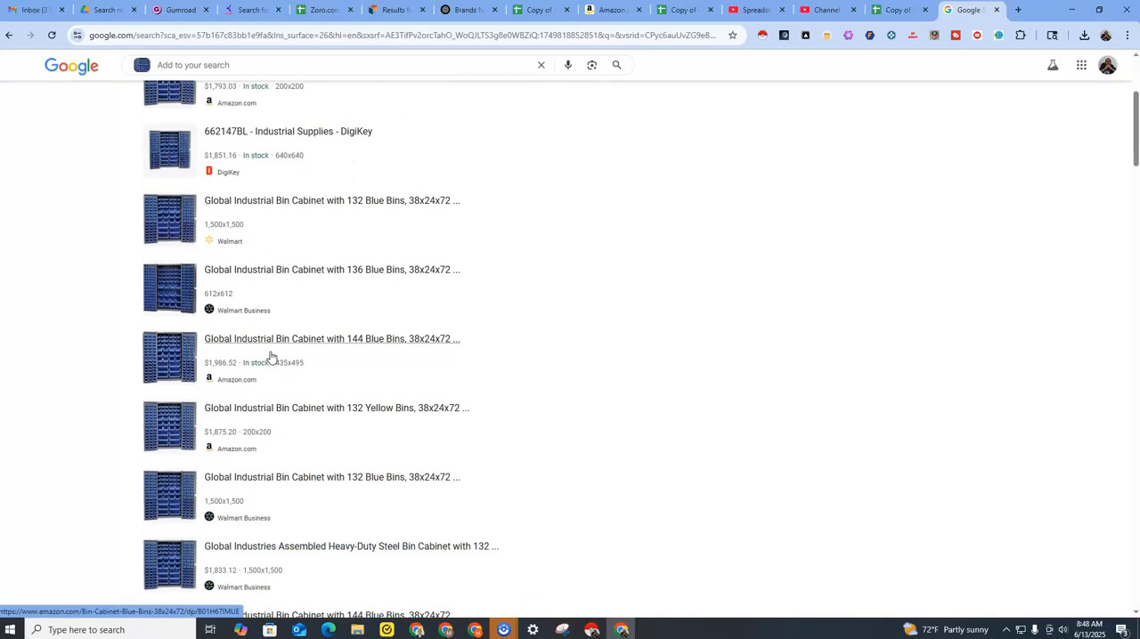
scroll(272, 357, "down", 4)
scroll(272, 357, "down", 5)
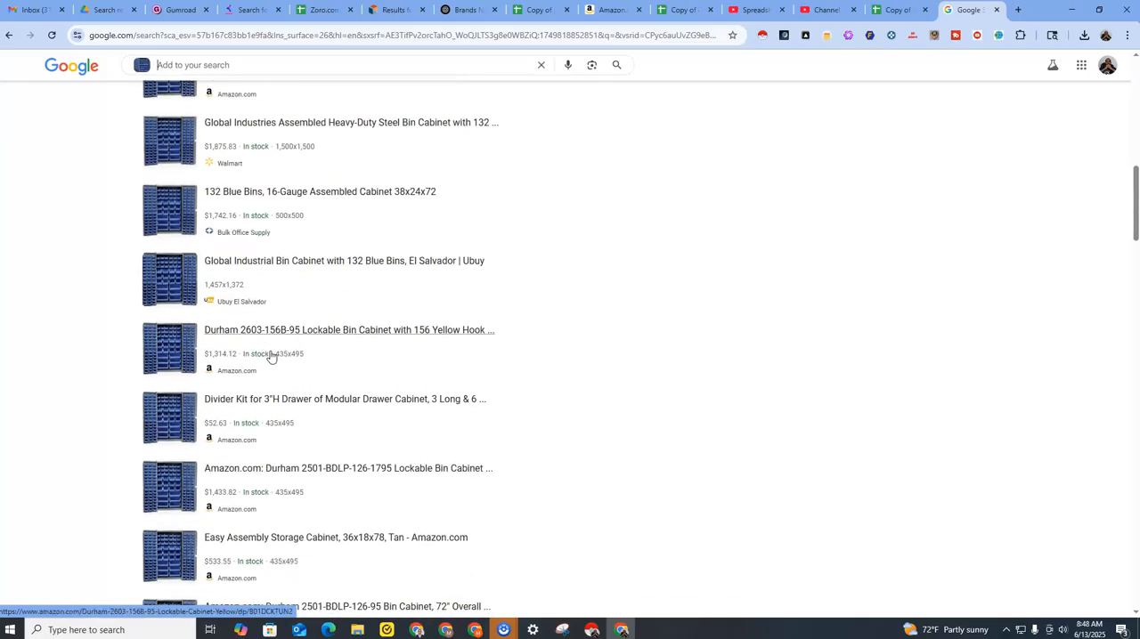
scroll(271, 357, "down", 6)
scroll(256, 346, "down", 20)
scroll(262, 348, "down", 10)
scroll(263, 349, "down", 4)
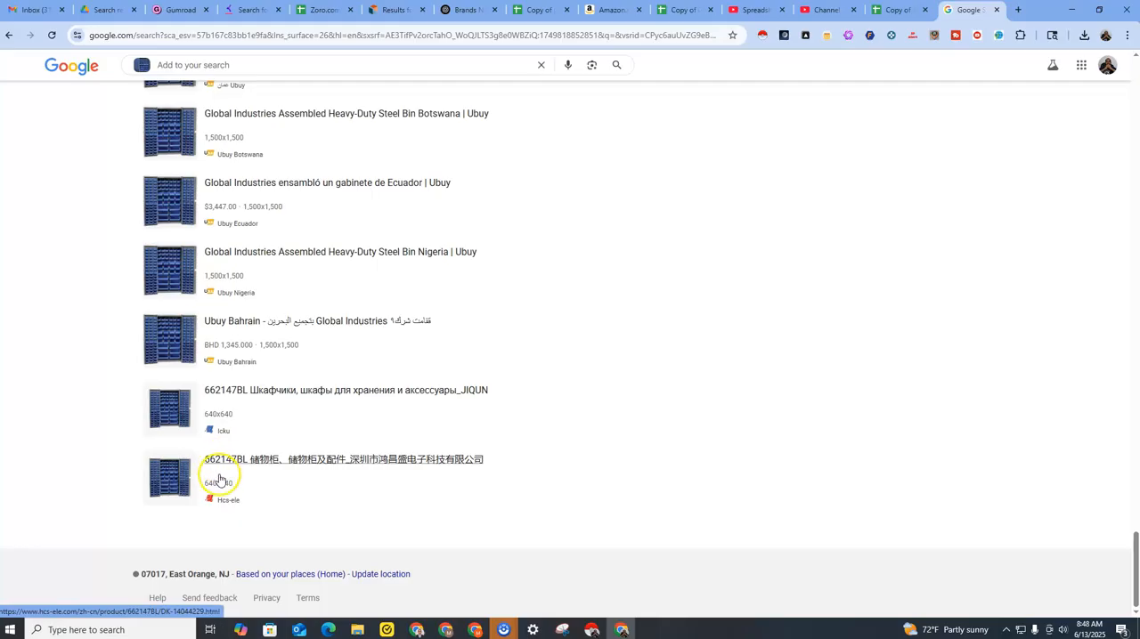
scroll(287, 409, "up", 2)
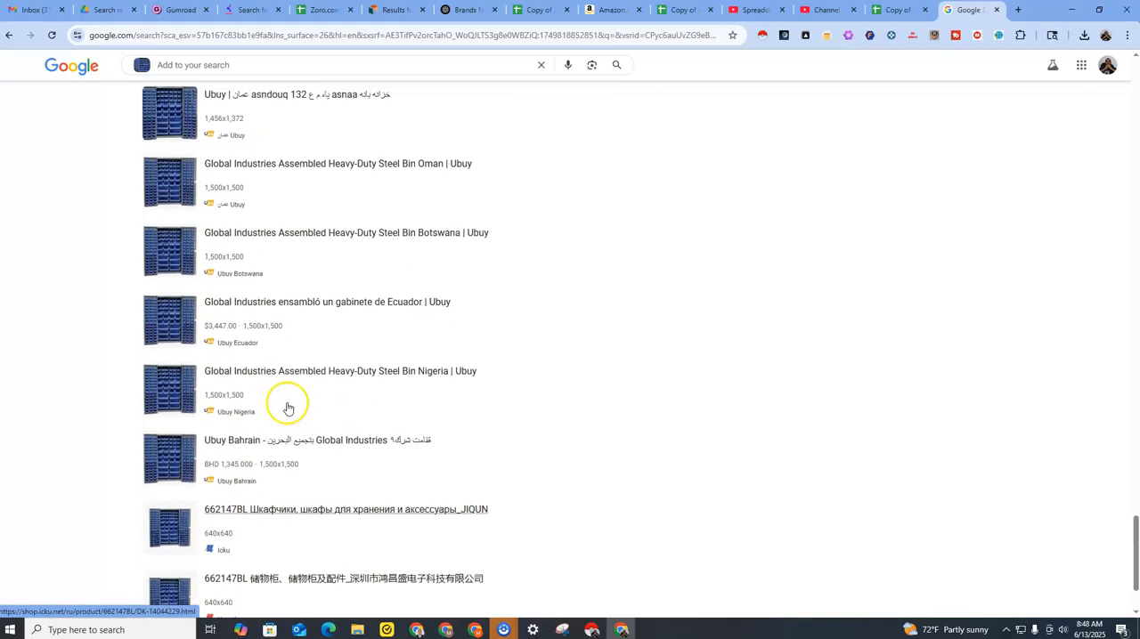
scroll(259, 492, "down", 2)
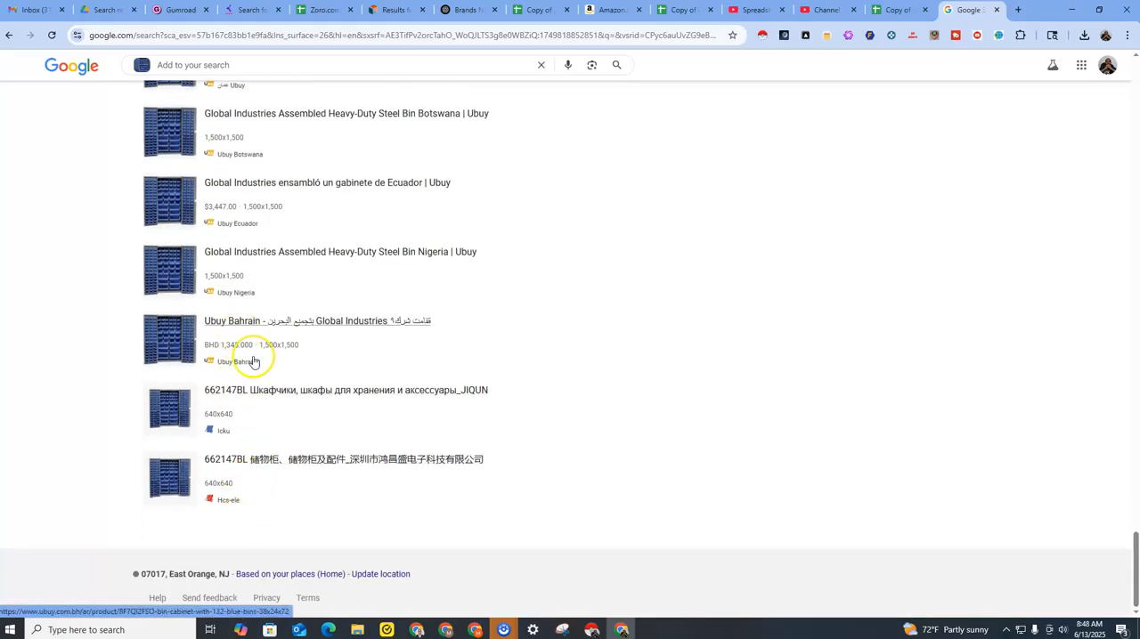
scroll(313, 460, "up", 15)
scroll(292, 407, "up", 20)
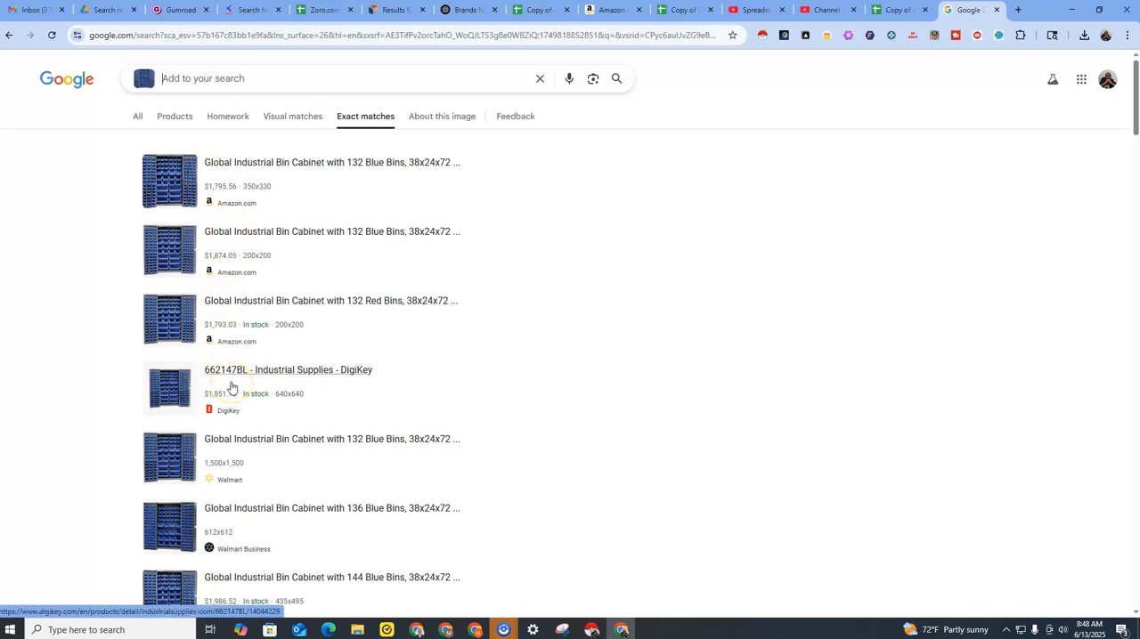
Survey the full length of the bin cabinet's exact-match list at a much smaller page size, and return to a readable size.
scroll(230, 386, "down", 7, "ctrl")
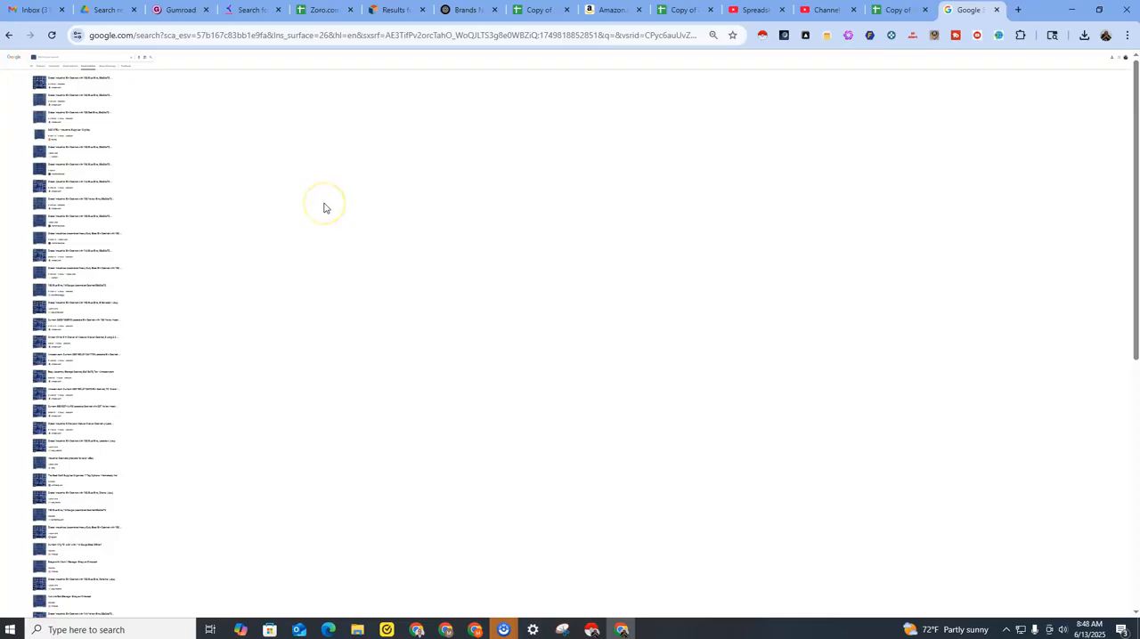
scroll(127, 418, "down", 10)
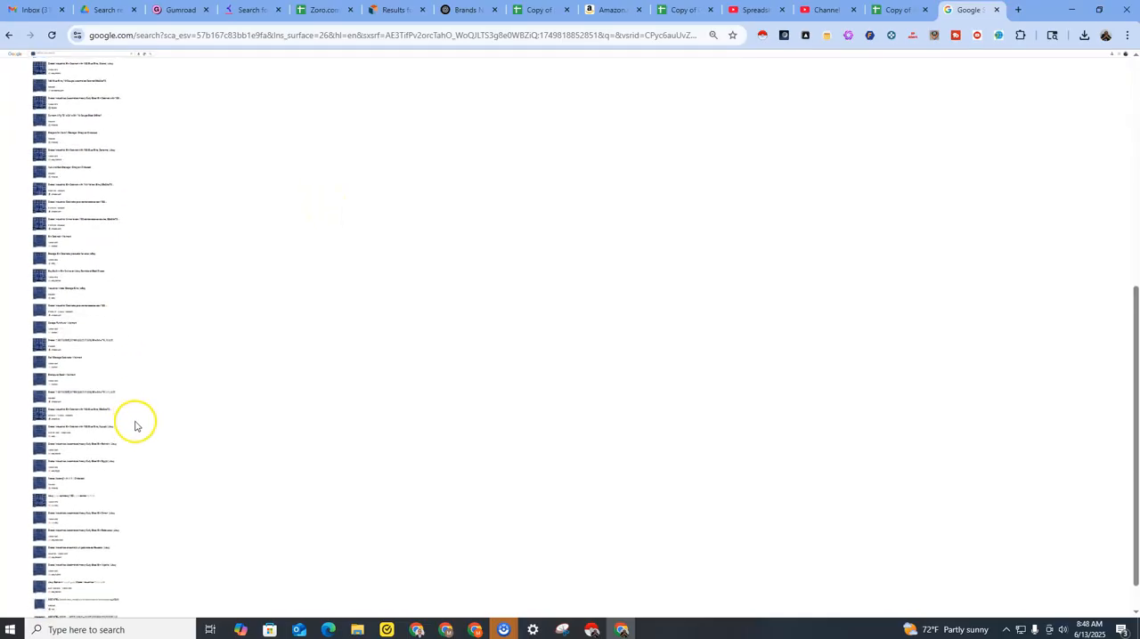
scroll(178, 397, "up", 5)
scroll(254, 392, "up", 5)
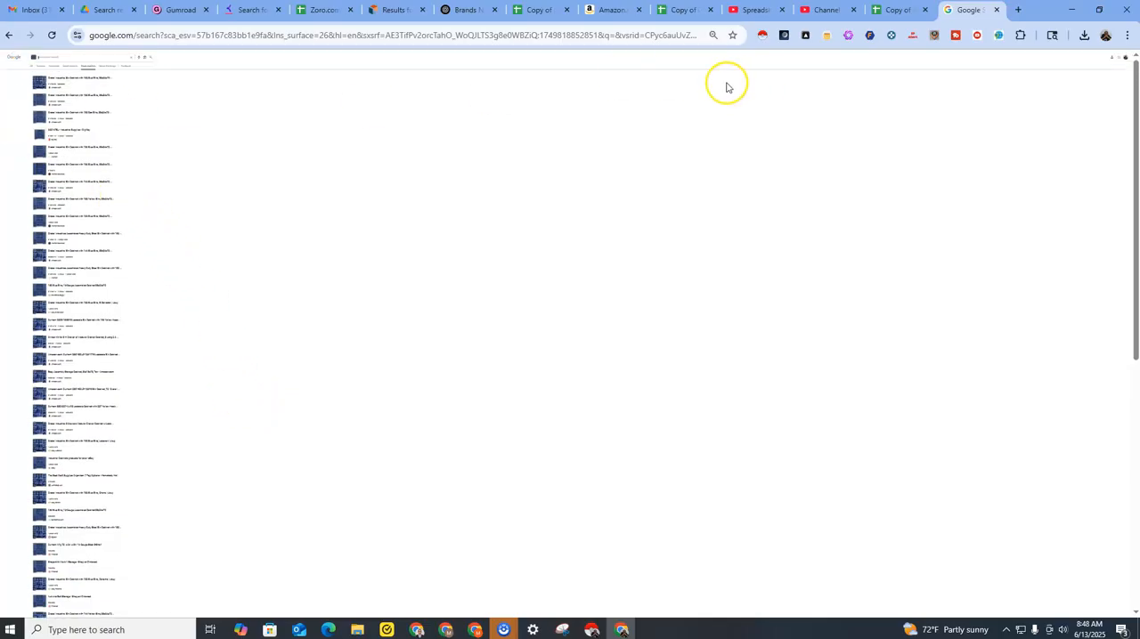
scroll(725, 86, "up", 3, "ctrl")
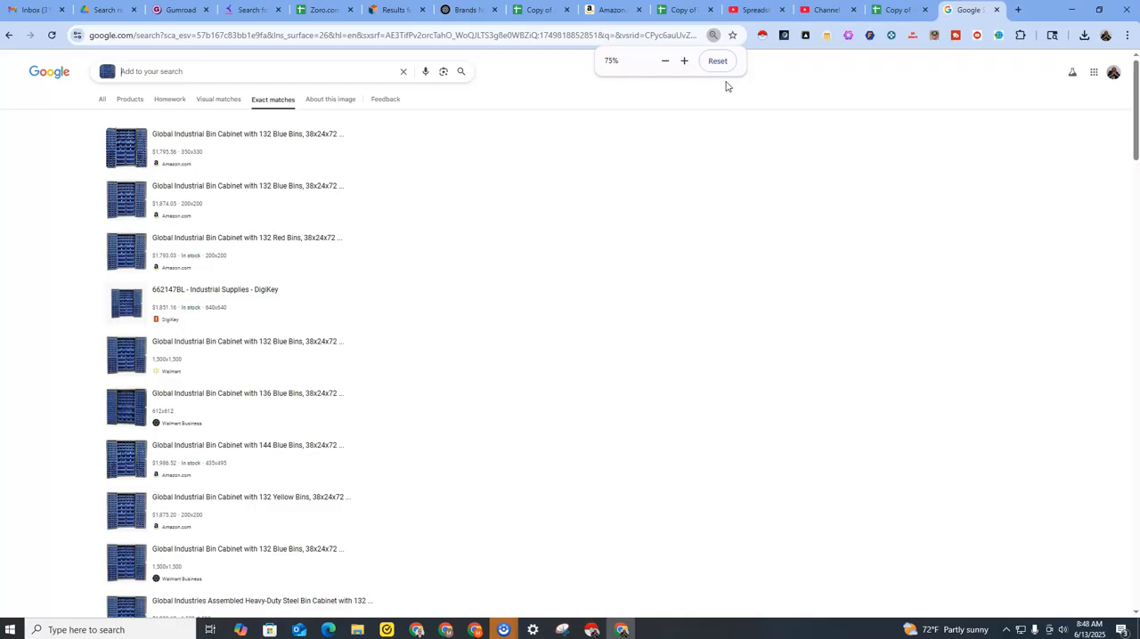
scroll(725, 86, "up", 1, "ctrl")
scroll(725, 86, "up", 1)
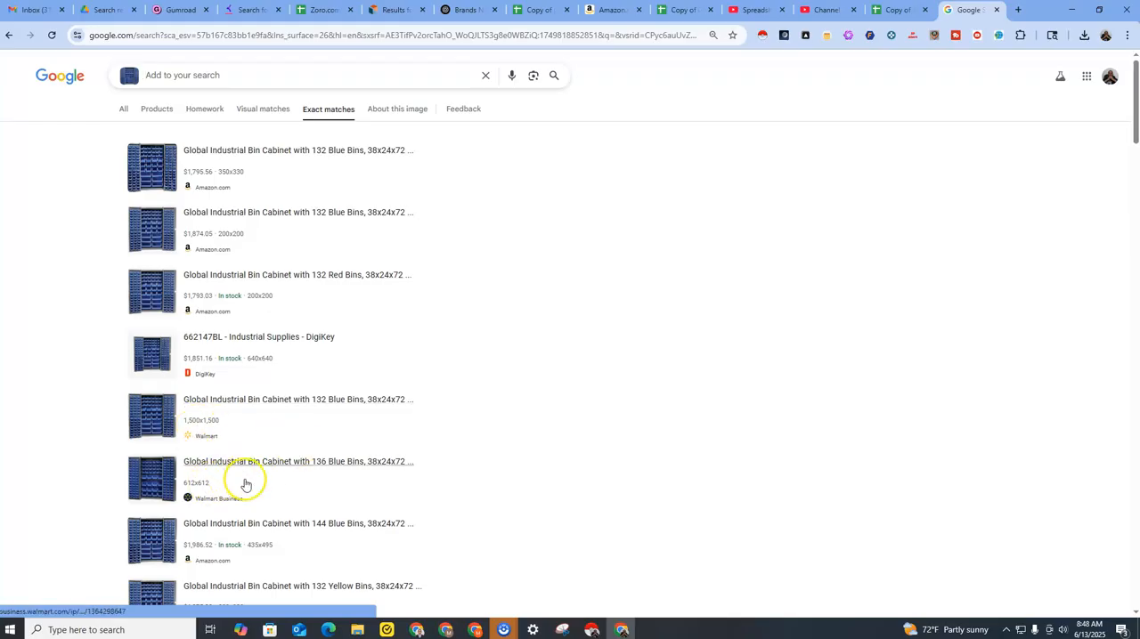
scroll(241, 478, "down", 2)
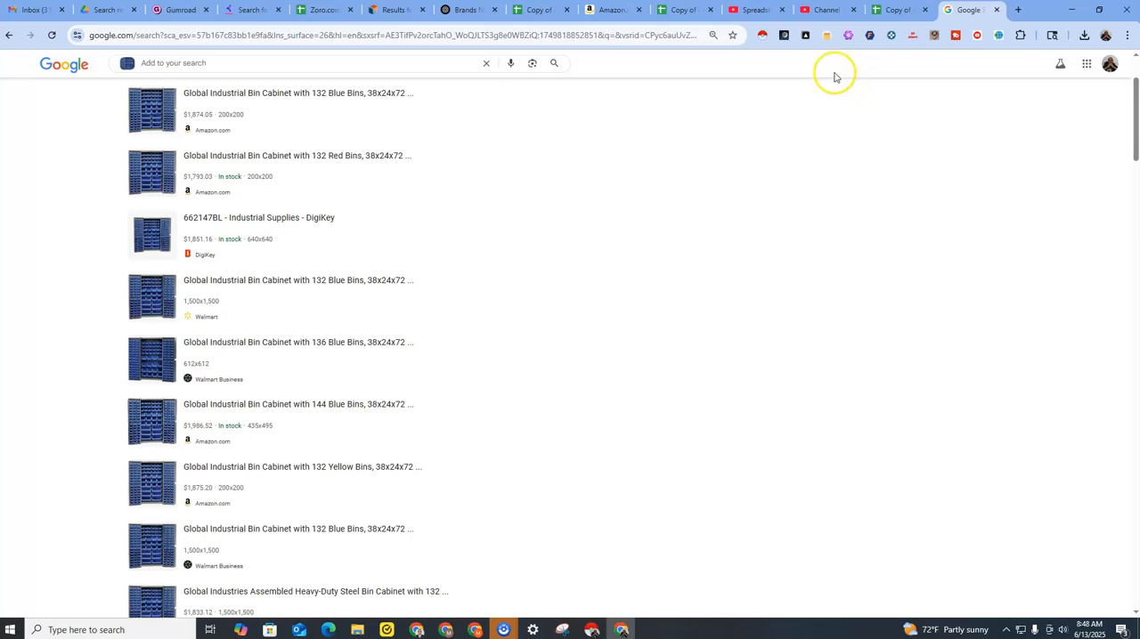
Close the Google search tab holding the bin cabinet's exact matches and return to the Amazon Sourcer sheet.
left_click(891, 14)
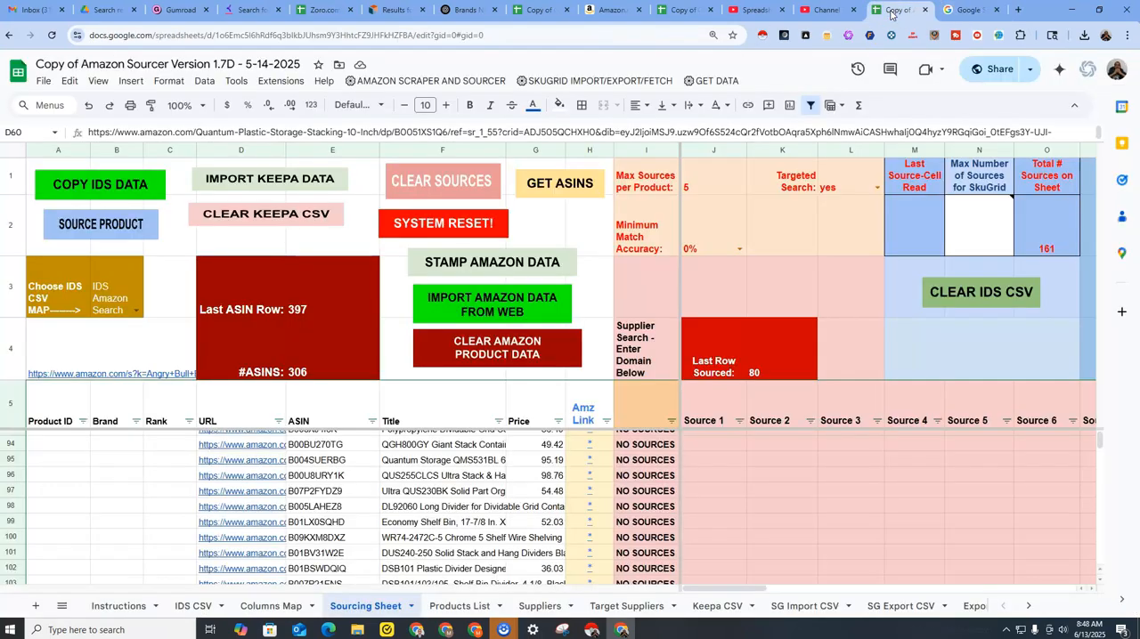
left_click(961, 11)
left_click(995, 11)
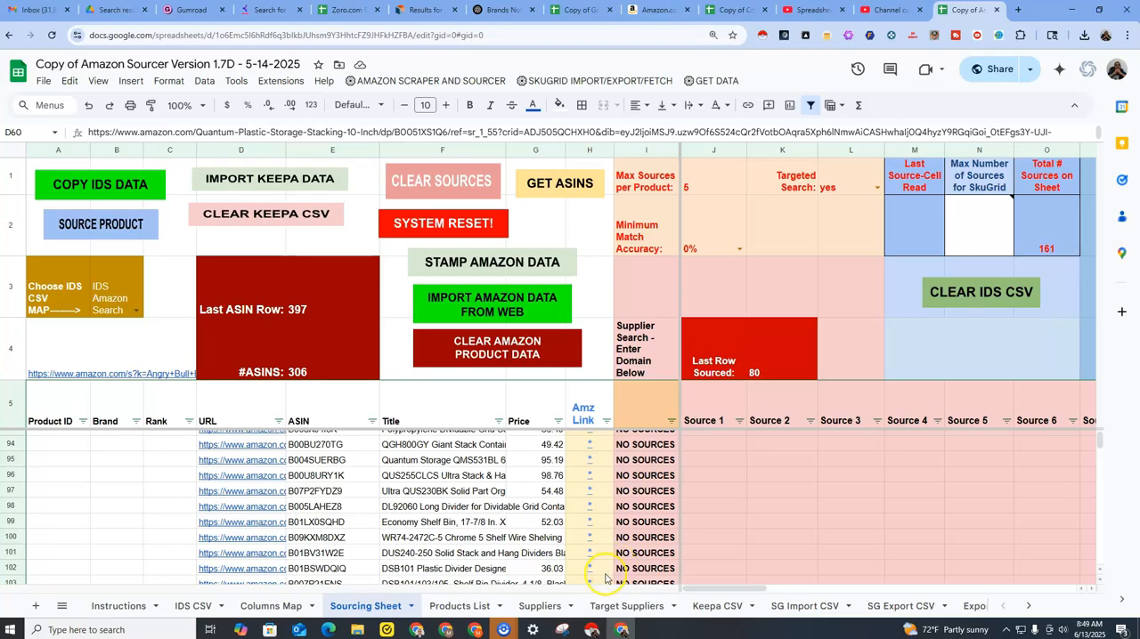
Switch to the Products sheet of the Google Lens Product Sourcer template and launch the extension's Google Lens workflow.
left_click(997, 39)
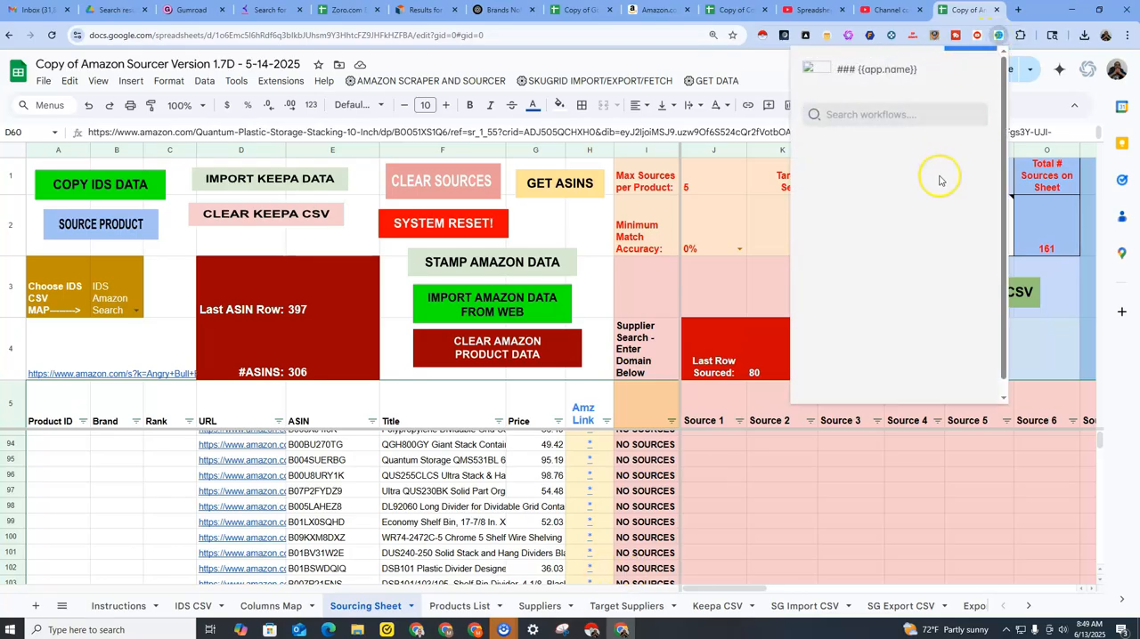
left_click(949, 182)
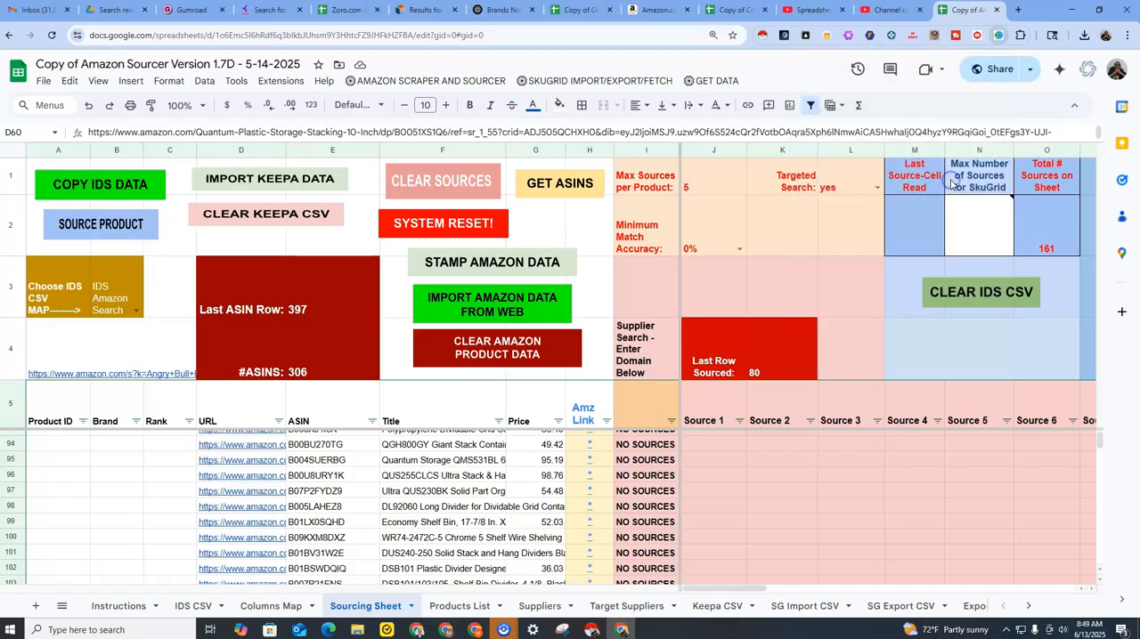
left_click(732, 11)
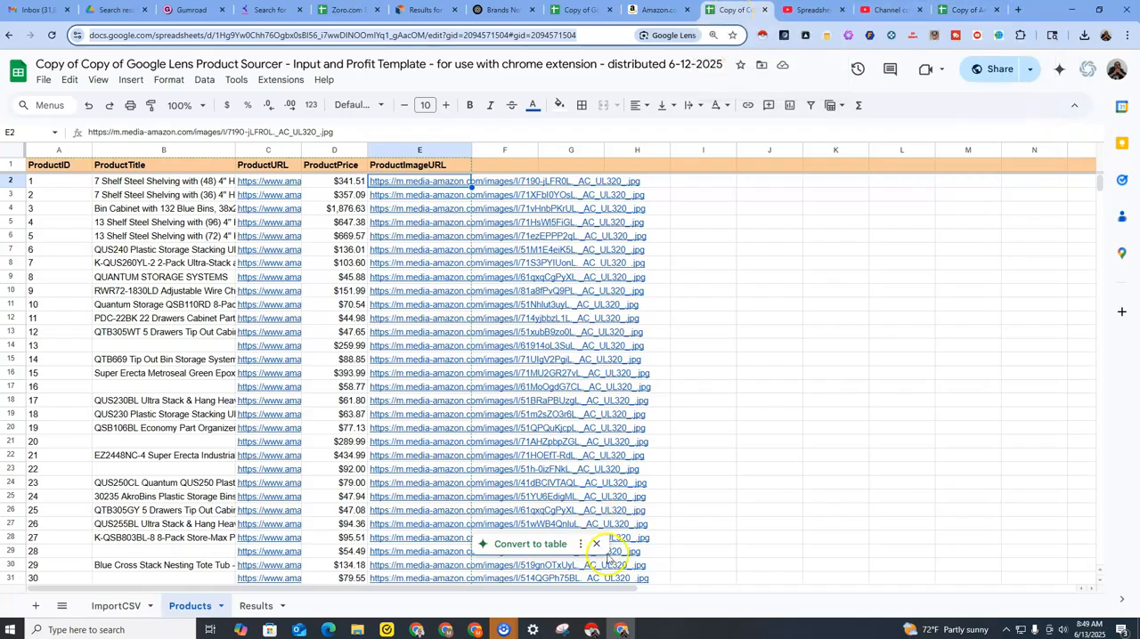
left_click(998, 36)
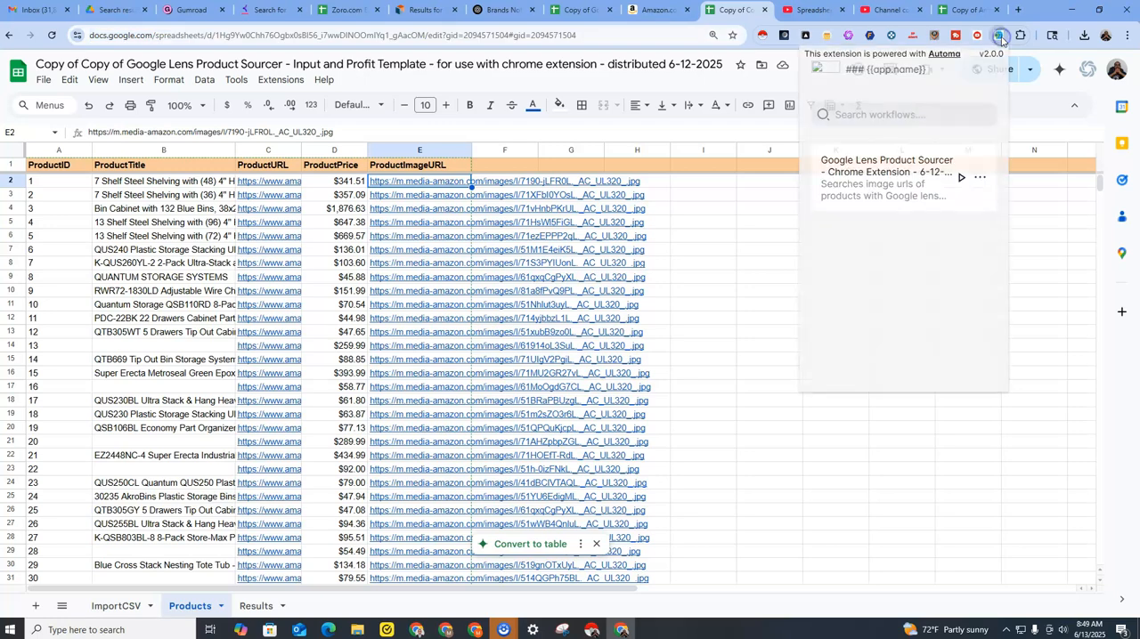
left_click(953, 181)
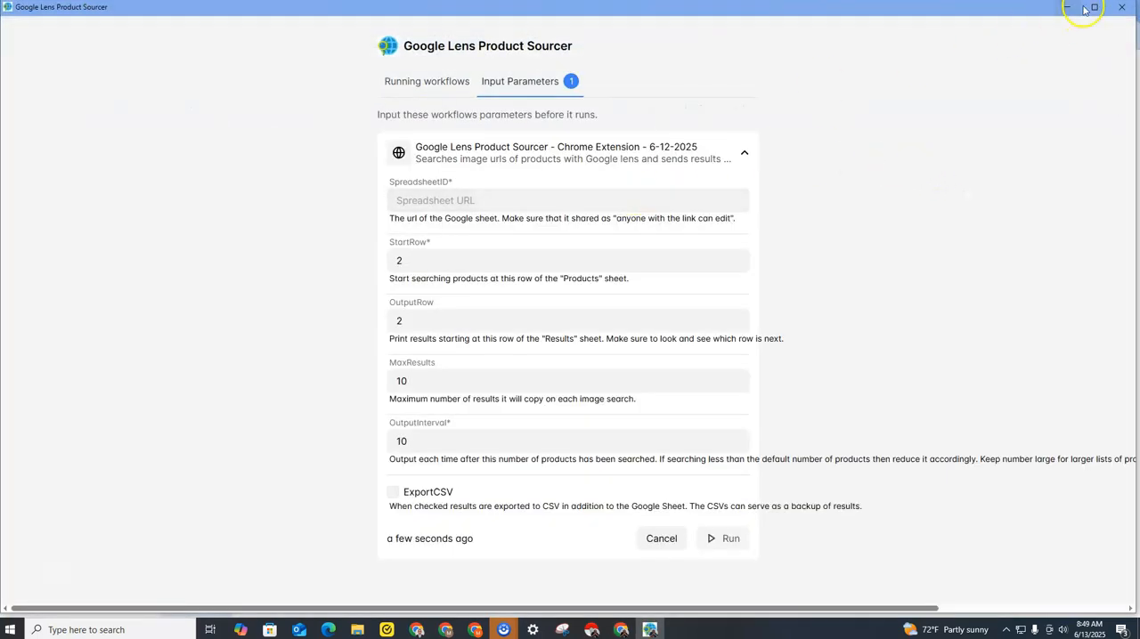
Copy the Products spreadsheet's URL and enter it as the workflow's SpreadsheetID.
left_click(621, 630)
left_click(478, 36)
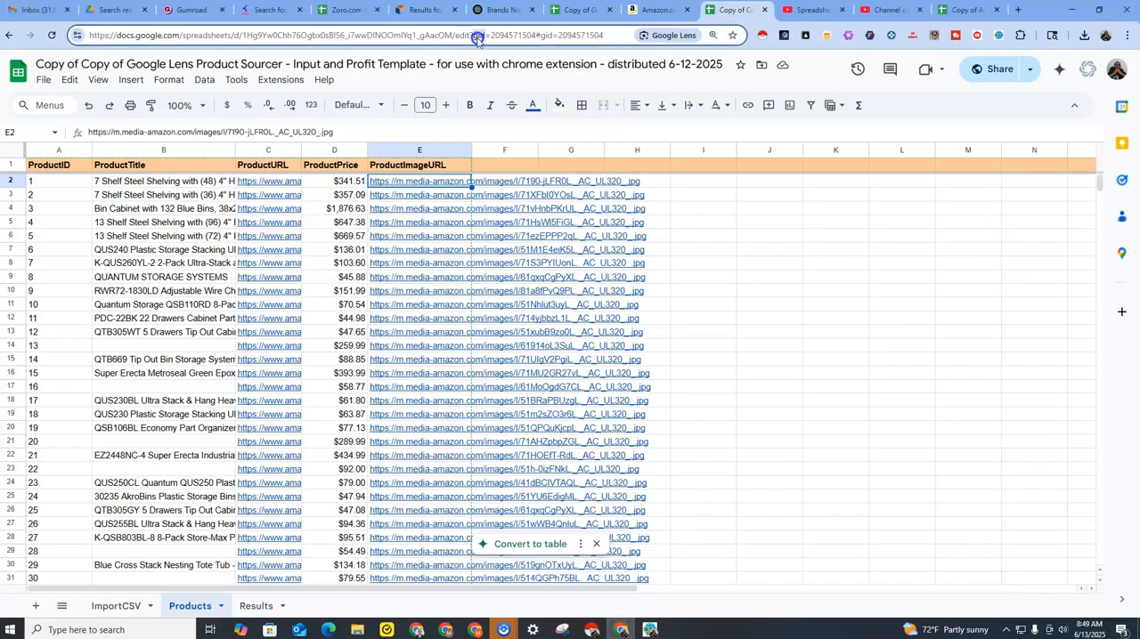
right_click(477, 37)
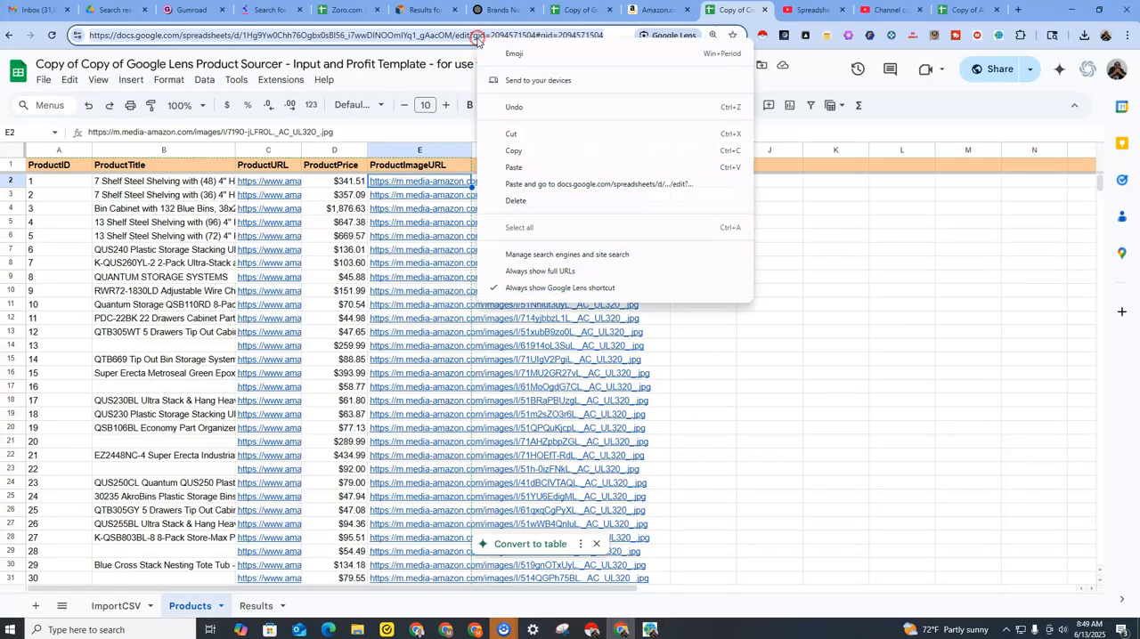
left_click(509, 146)
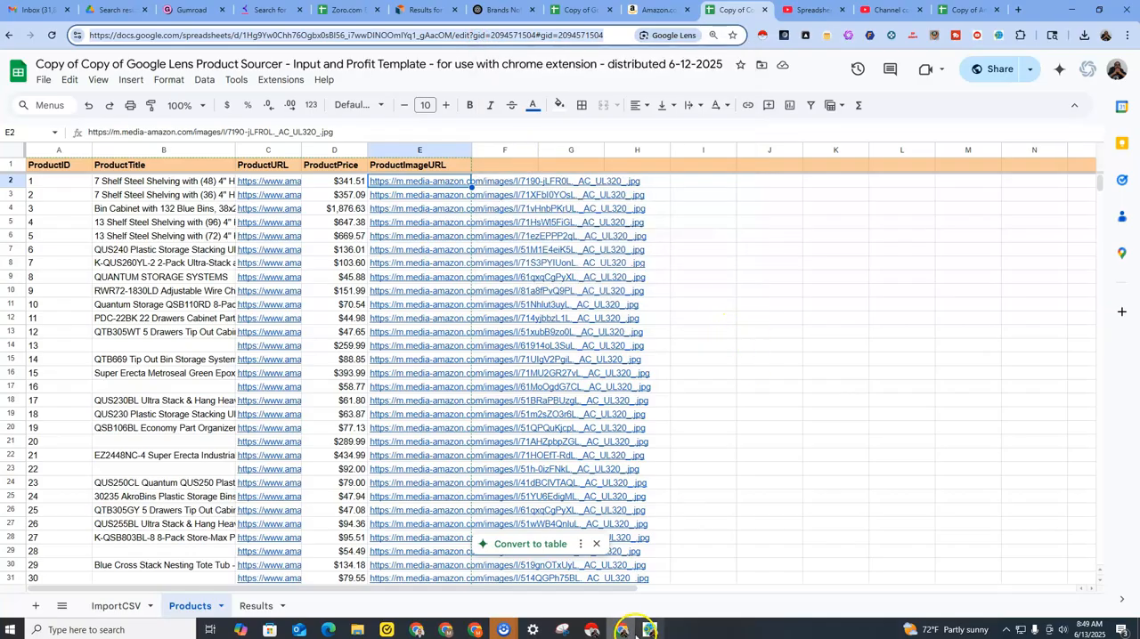
left_click(650, 629)
right_click(481, 202)
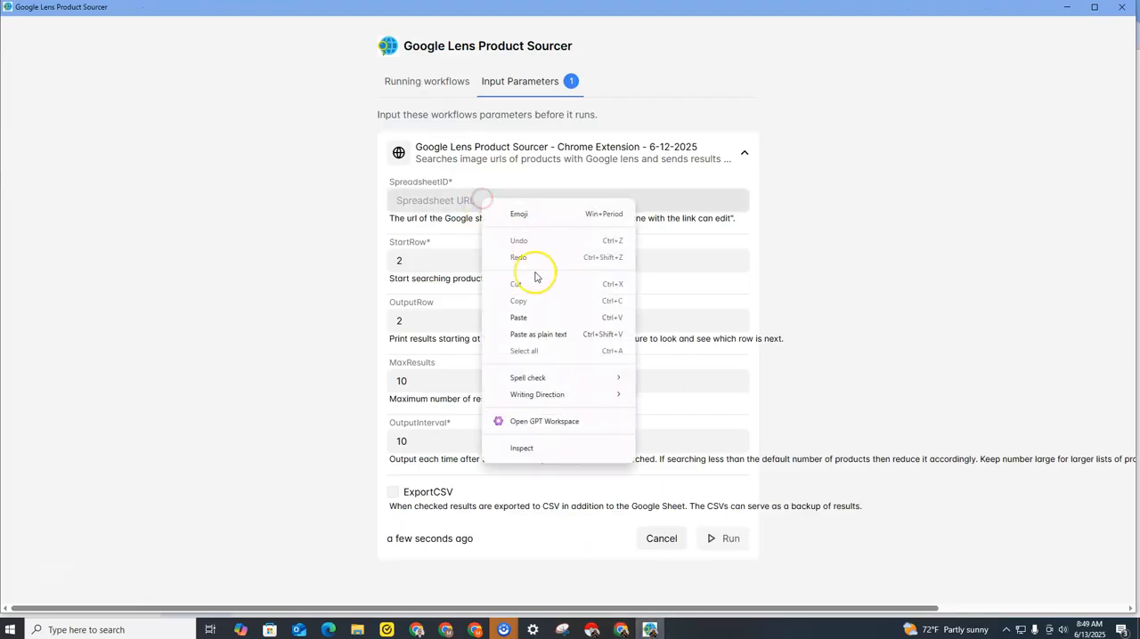
left_click(524, 313)
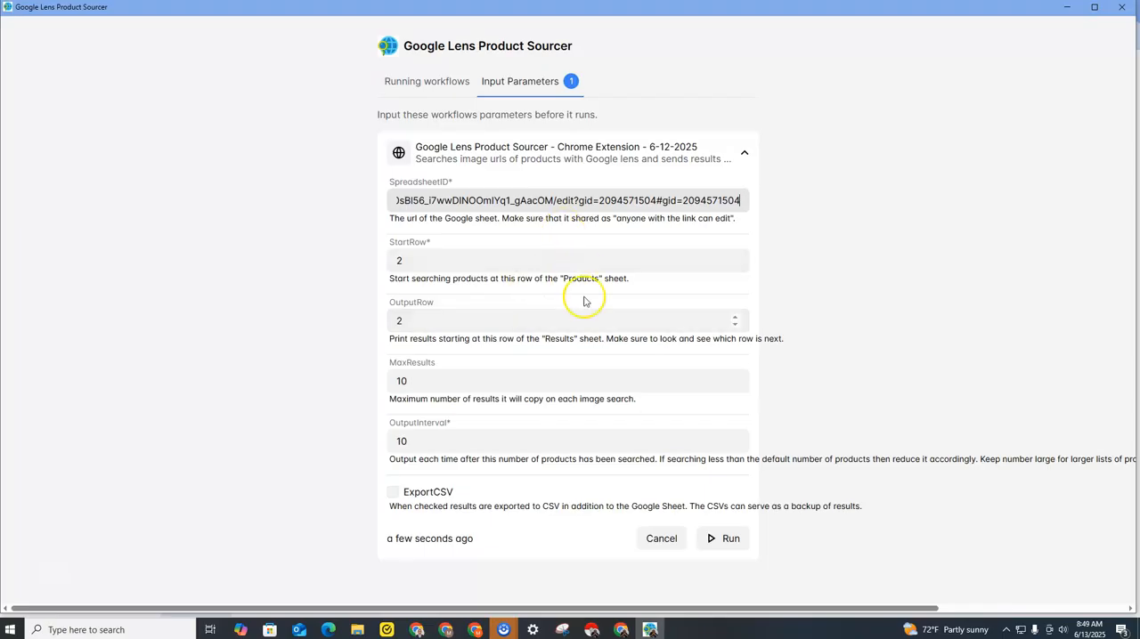
Set MaxResults to 50 and run the Google Lens Product Sourcer workflow.
left_click(467, 381)
left_click(734, 378)
left_click_drag(427, 381, 375, 381)
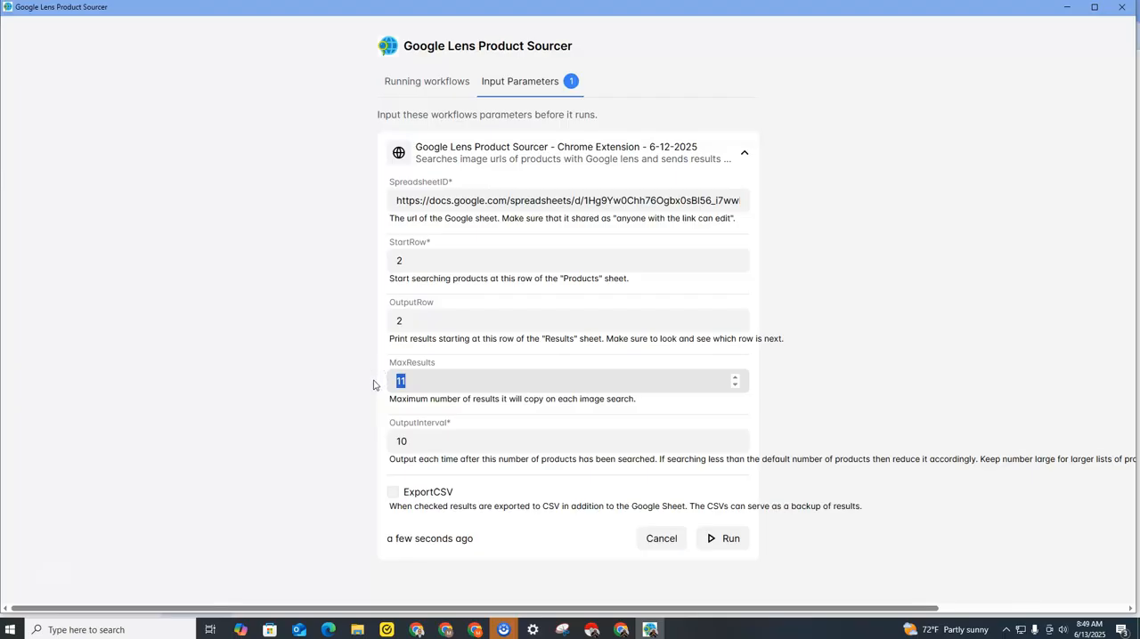
type("50")
left_click(481, 364)
left_click(726, 540)
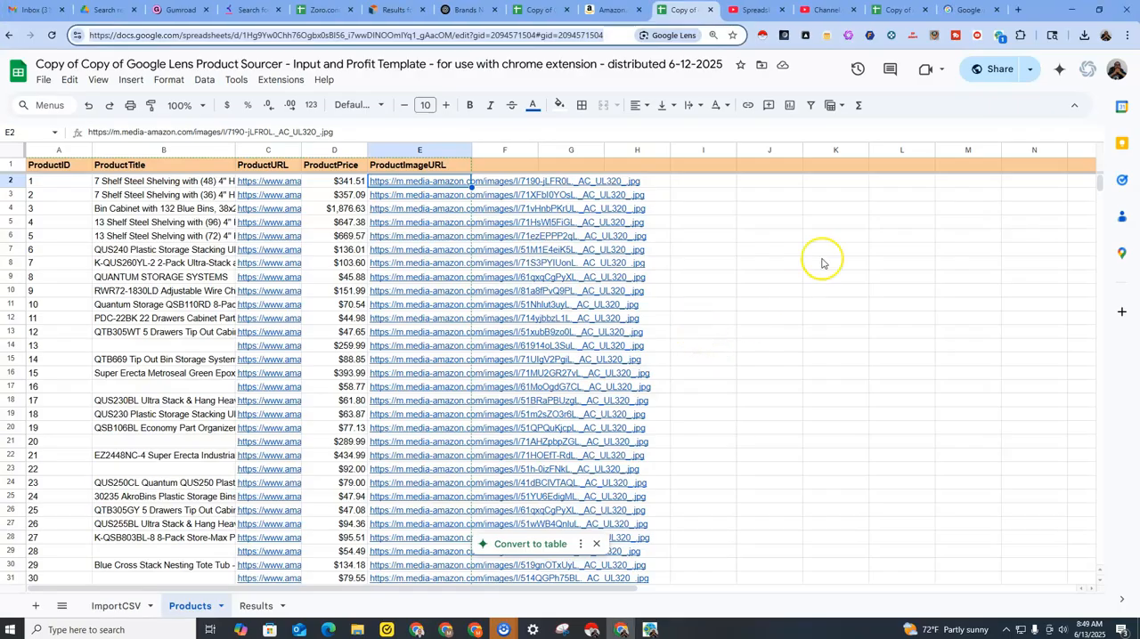
Follow the workflow's image-link searches for the two blue 7-shelf steel shelving products and examine their exact matches.
left_click(959, 11)
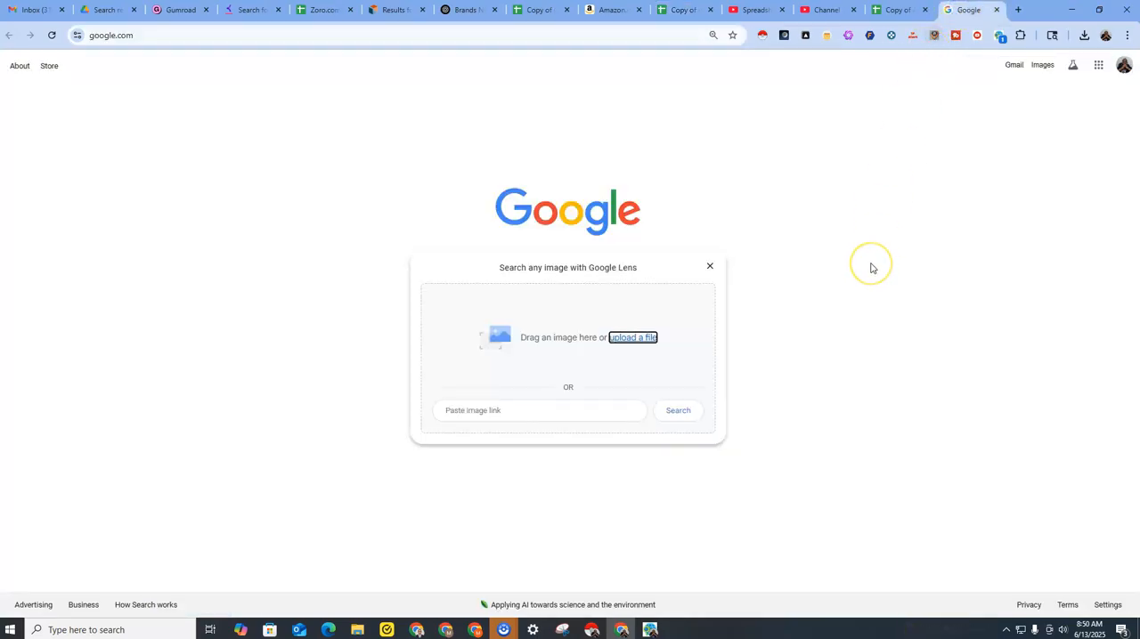
key("ctrl+v")
key("Return")
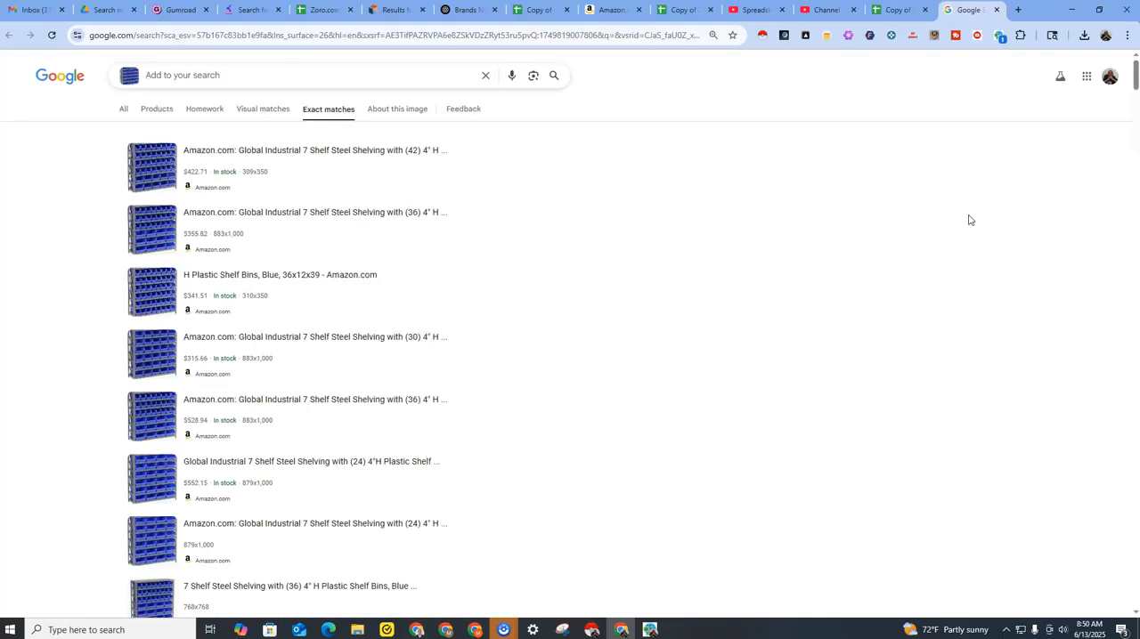
key("ctrl+shift+Tab")
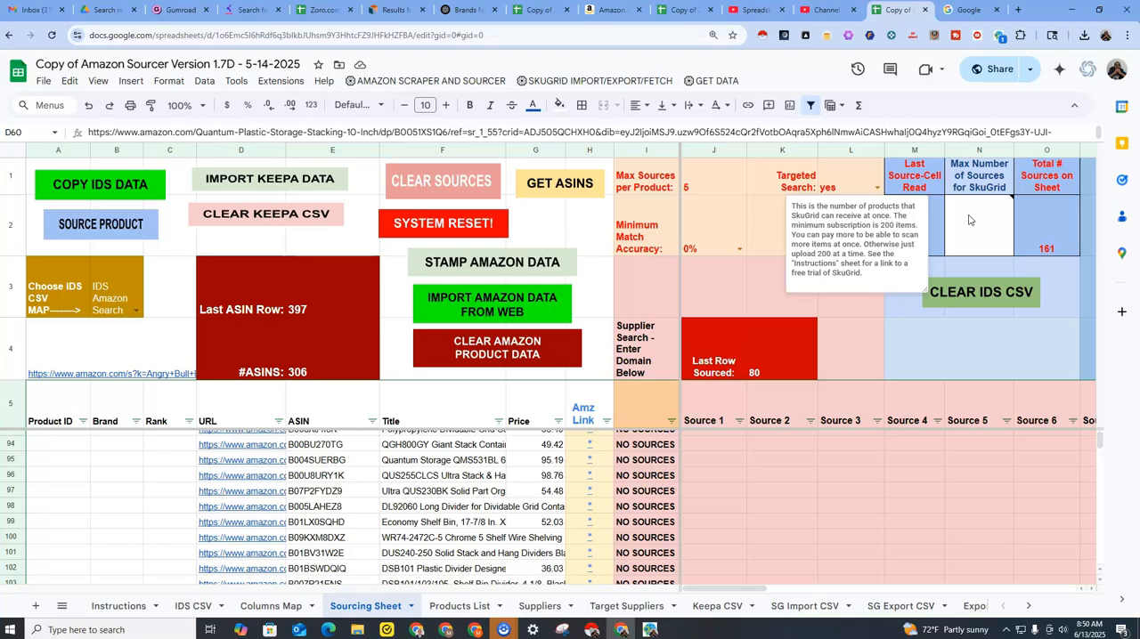
left_click(960, 13)
key("ctrl+v")
key("Return")
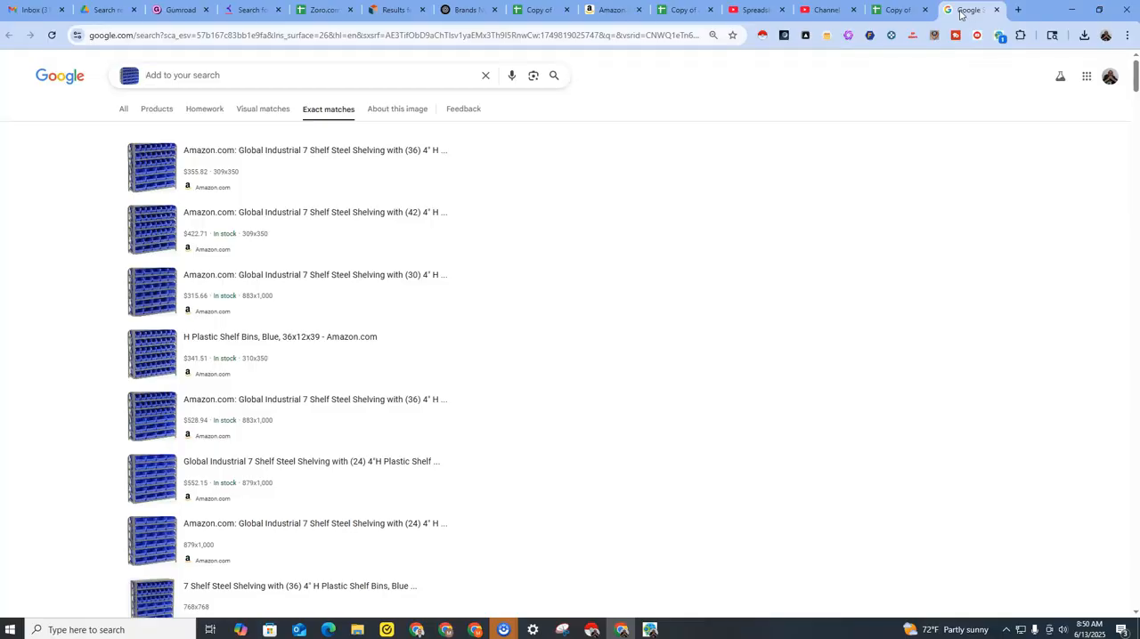
Follow the workflow's image-link search for the blue bin cabinet and examine its exact matches.
key("ctrl+shift+Tab")
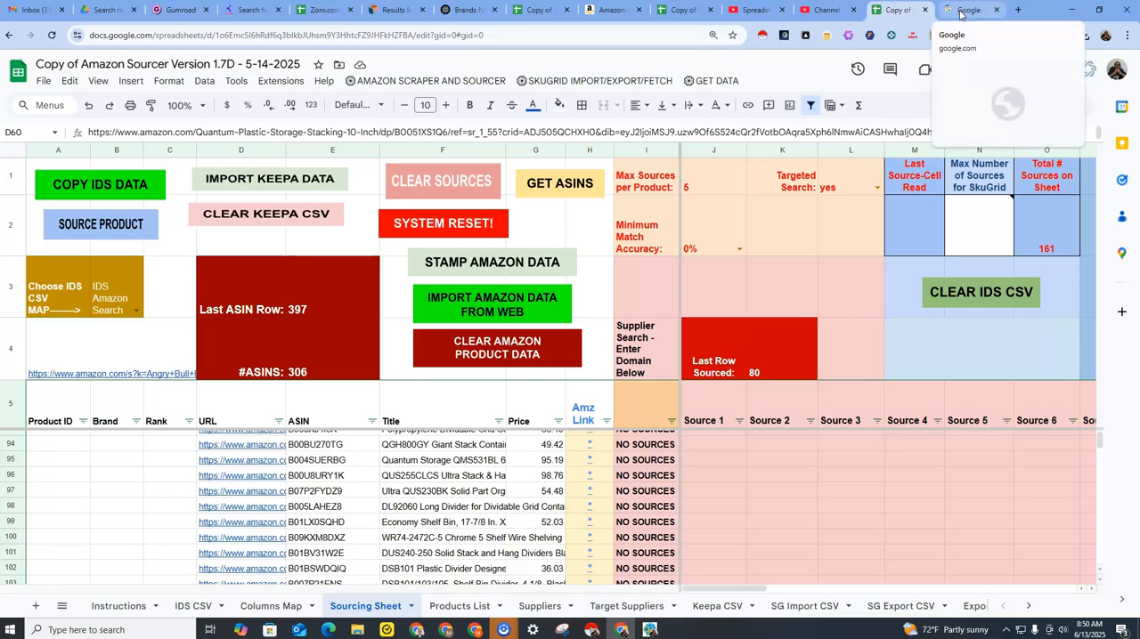
left_click(966, 10)
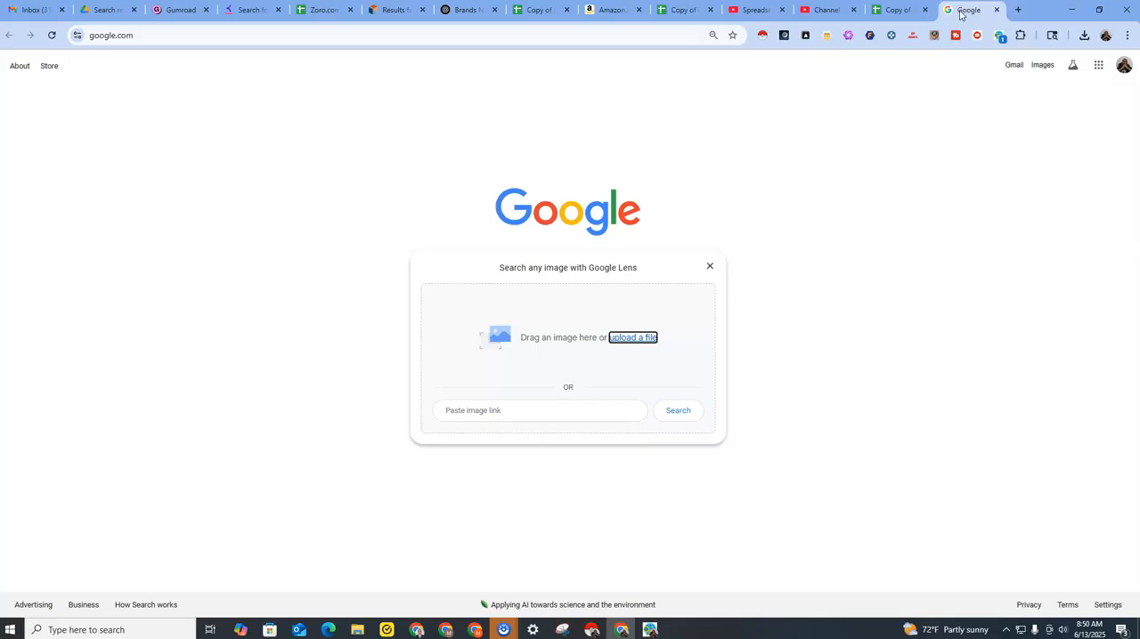
key("ctrl+v")
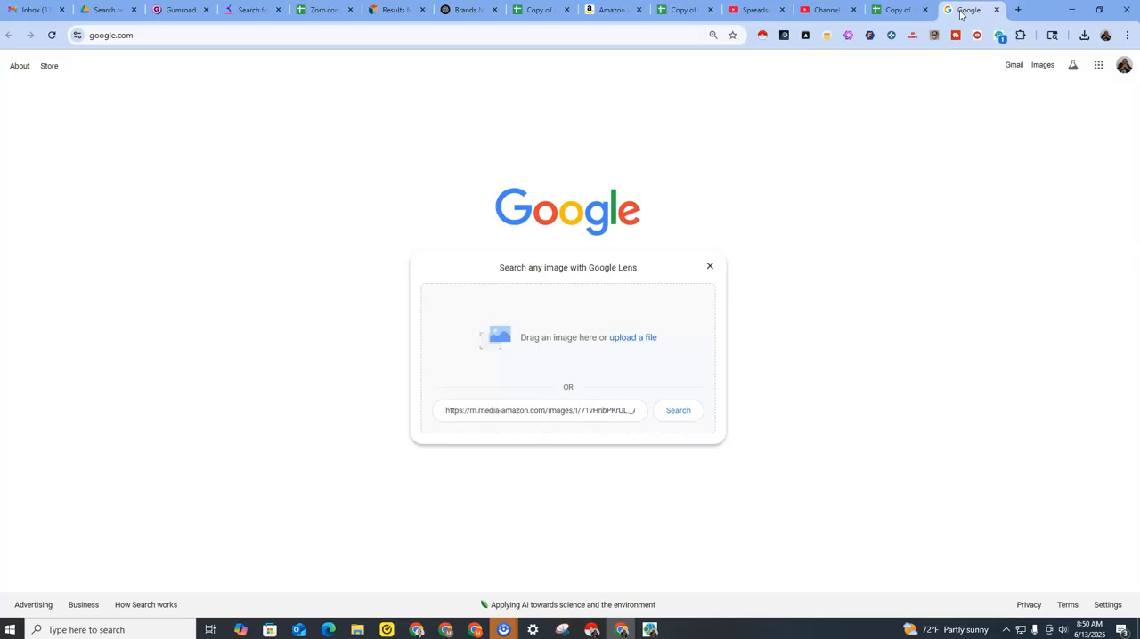
key("Return")
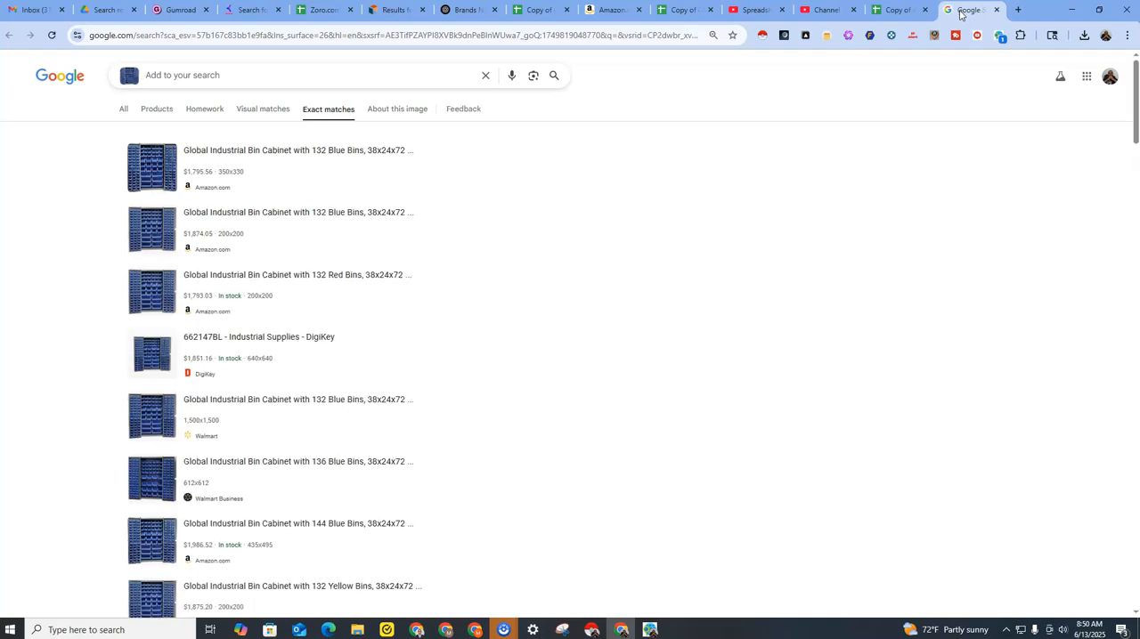
Follow the workflow's image-link searches for the two yellow 13-shelf steel shelving products and examine their exact matches.
key("ctrl+Page_Up")
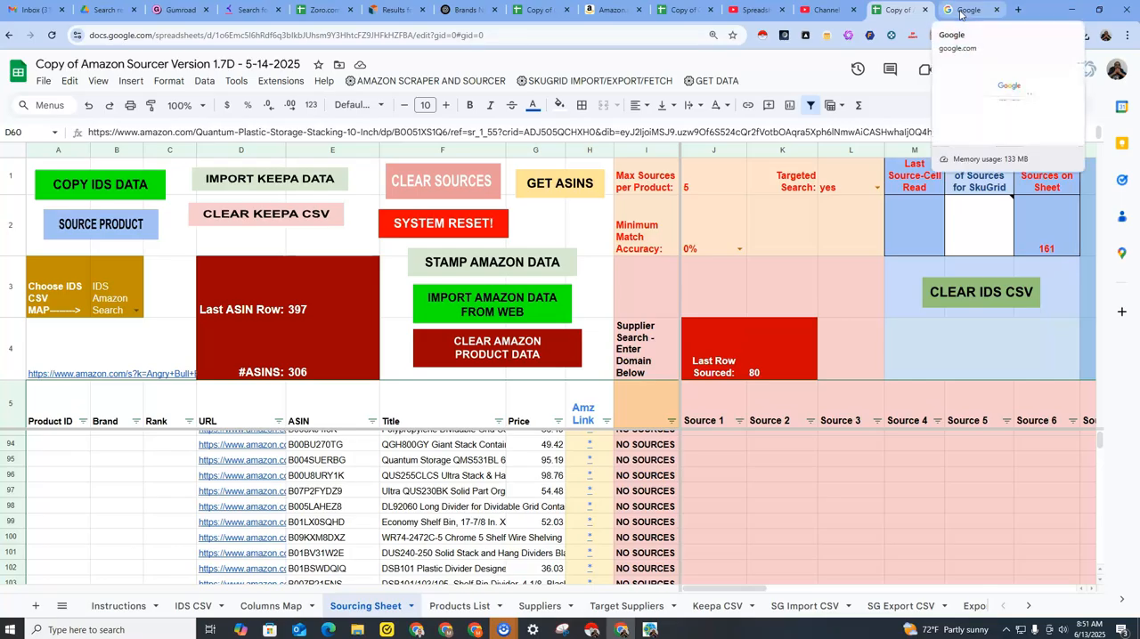
left_click(960, 14)
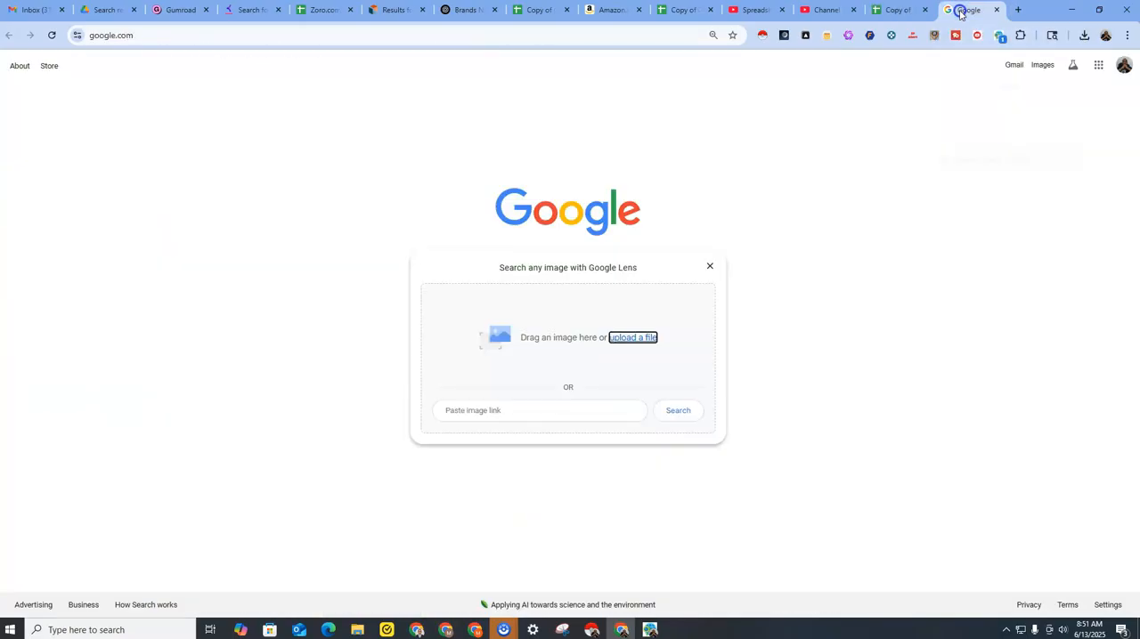
key("Tab")
key("ctrl+v")
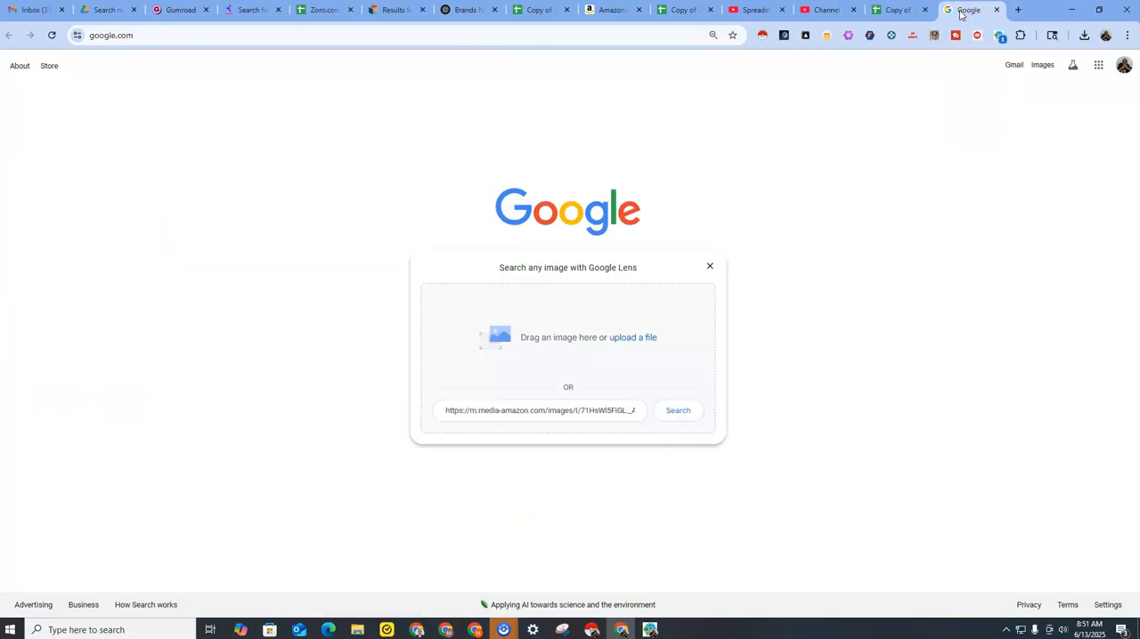
key("Return")
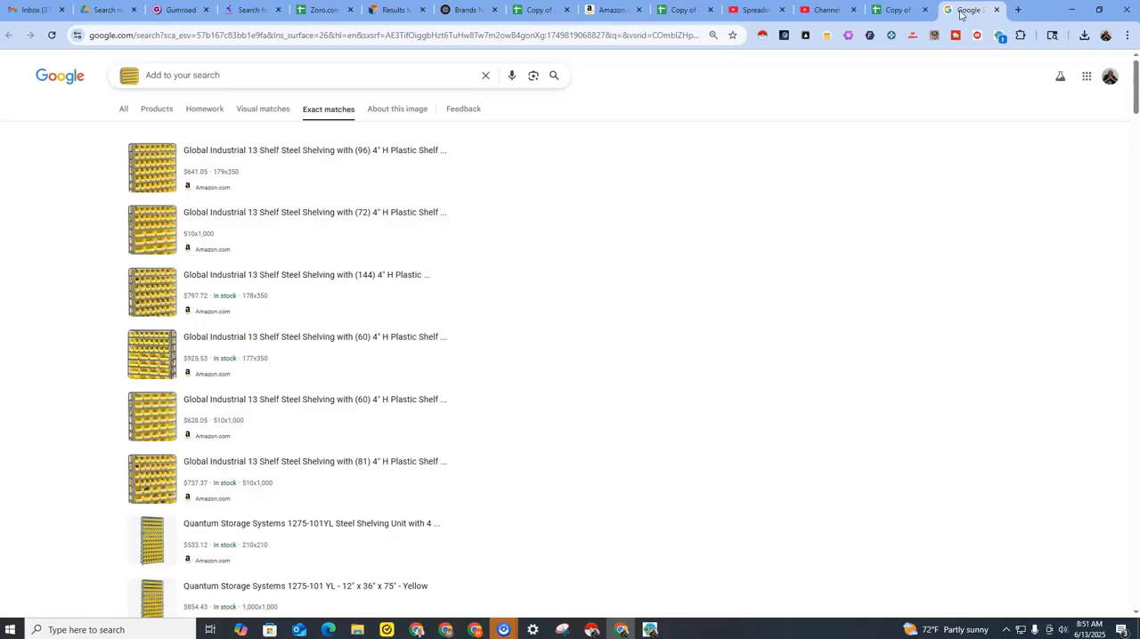
key("ctrl+shift+Tab")
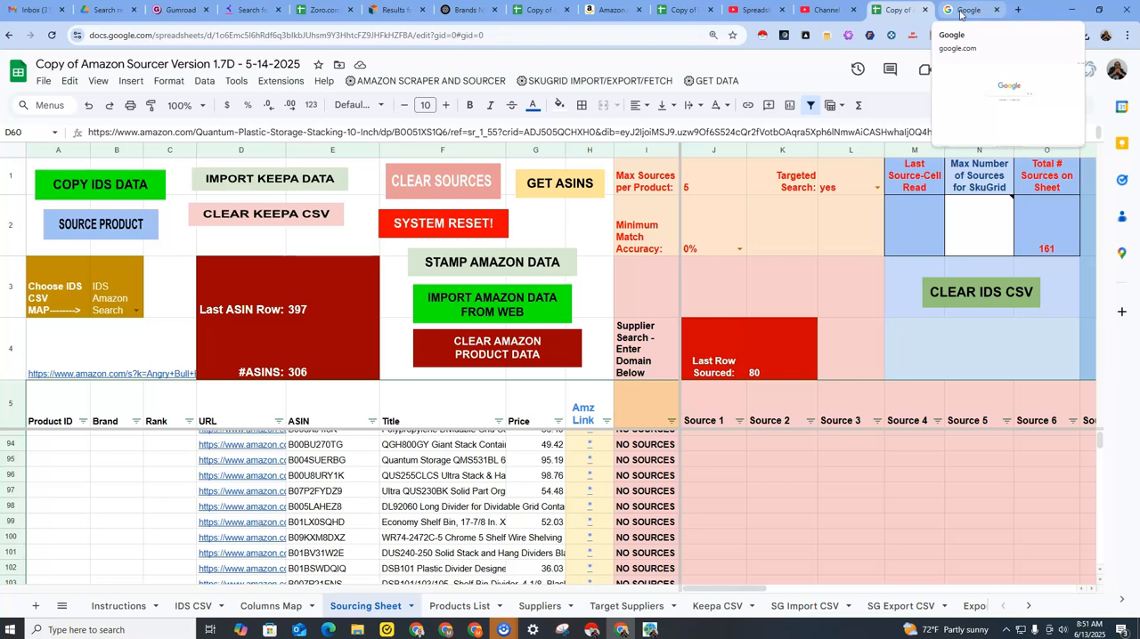
left_click(960, 14)
key("ctrl+v")
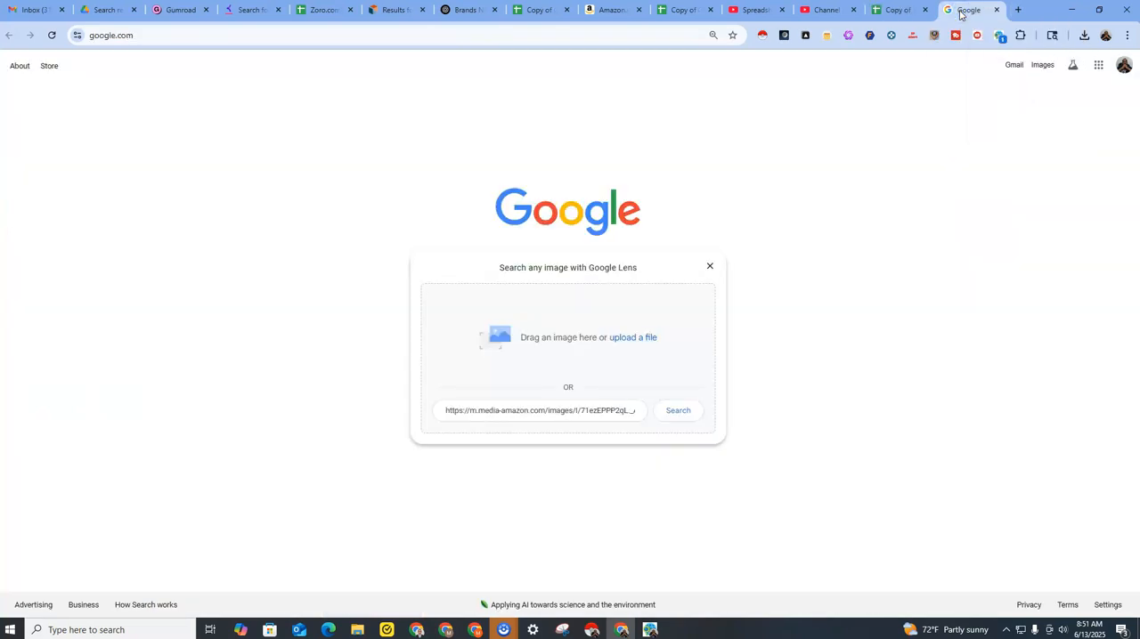
key("Return")
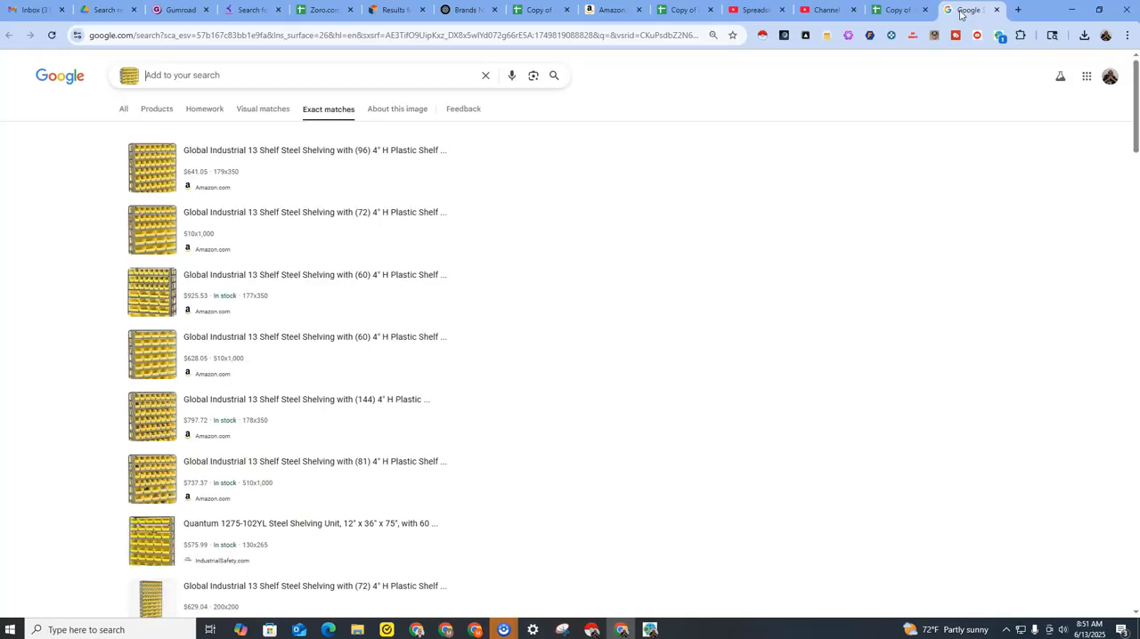
Close the Amazon Sourcer sheet and move the Products spreadsheet's tab next to the Google search tab.
key("ctrl+shift+Tab")
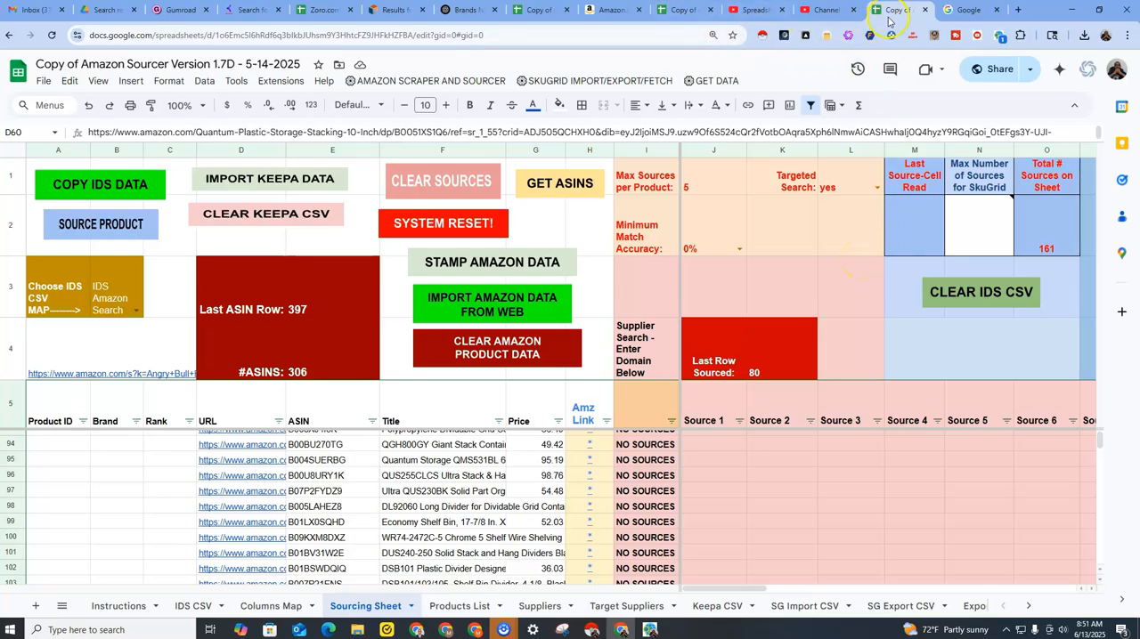
left_click(925, 13)
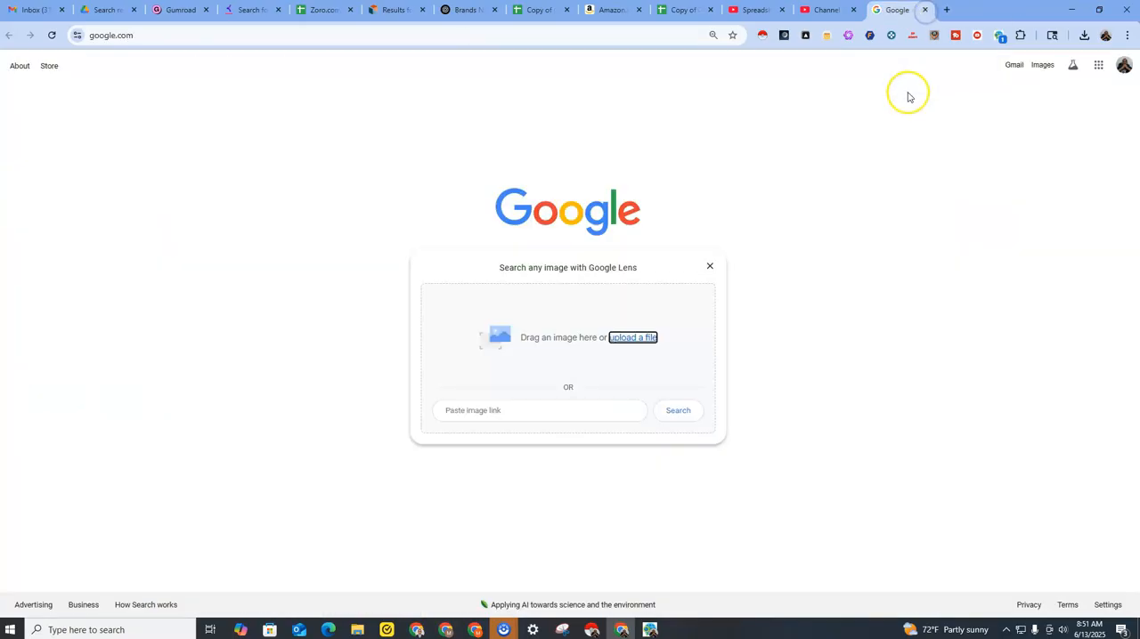
left_click_drag(730, 10, 881, 10)
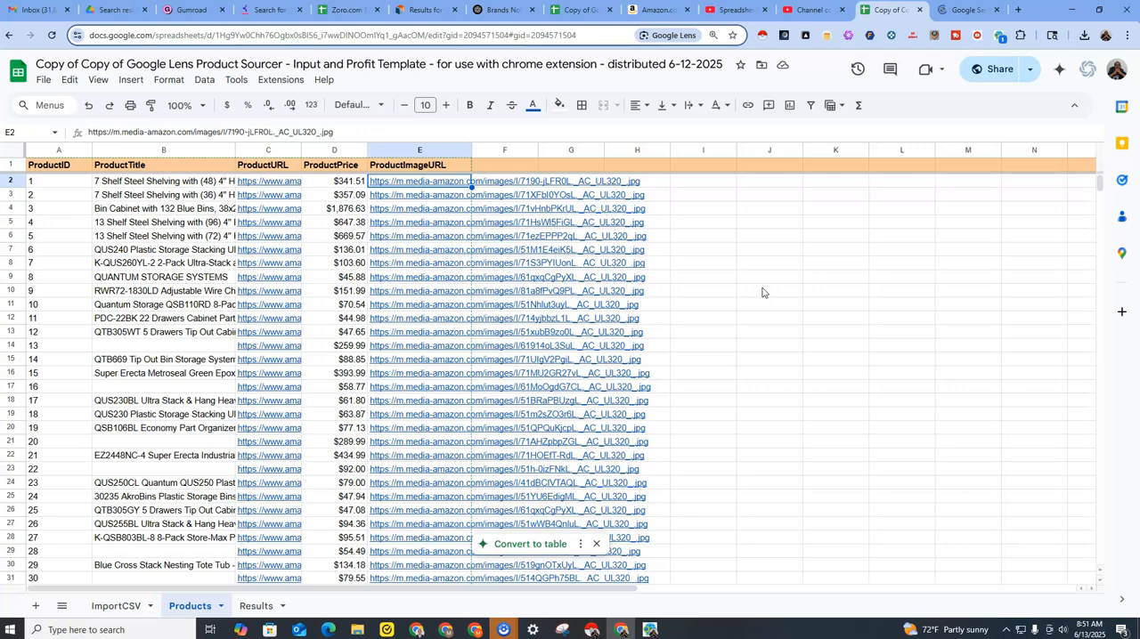
Follow the workflow's image-link search for the yellow QUS240 bin and inspect the nearby product links in the Products sheet.
left_click(957, 9)
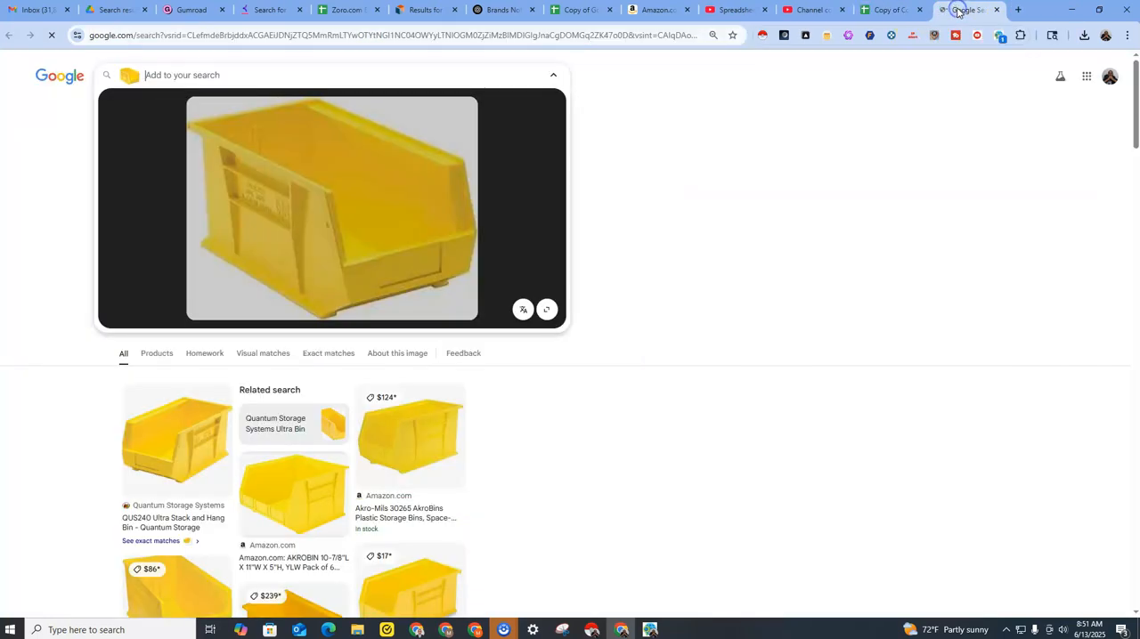
left_click(887, 12)
left_click(284, 236)
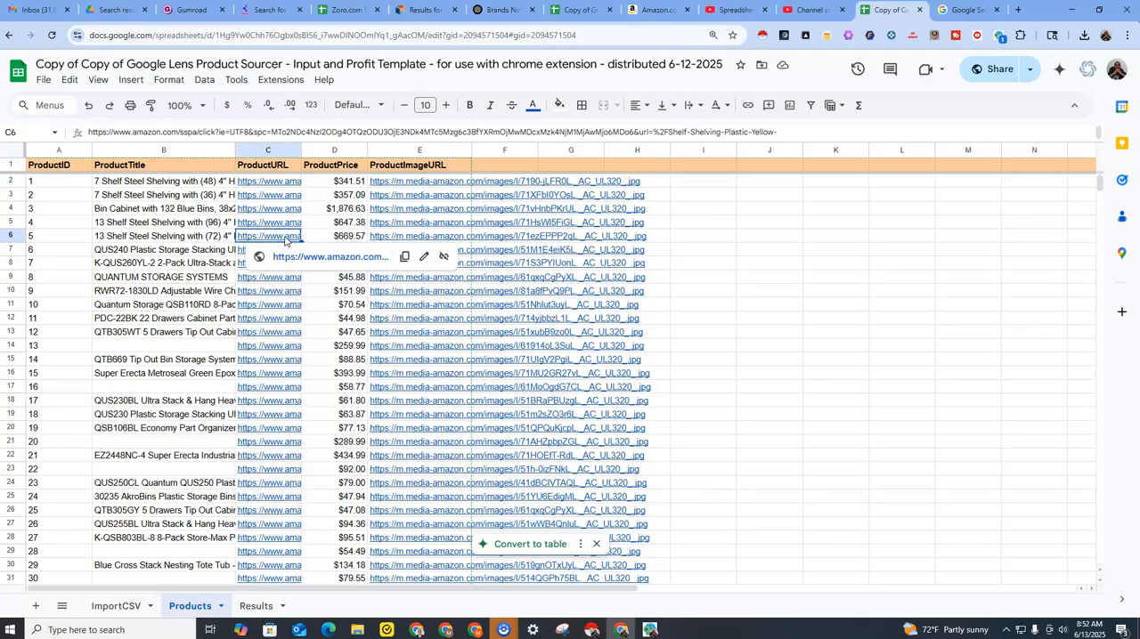
left_click(290, 223)
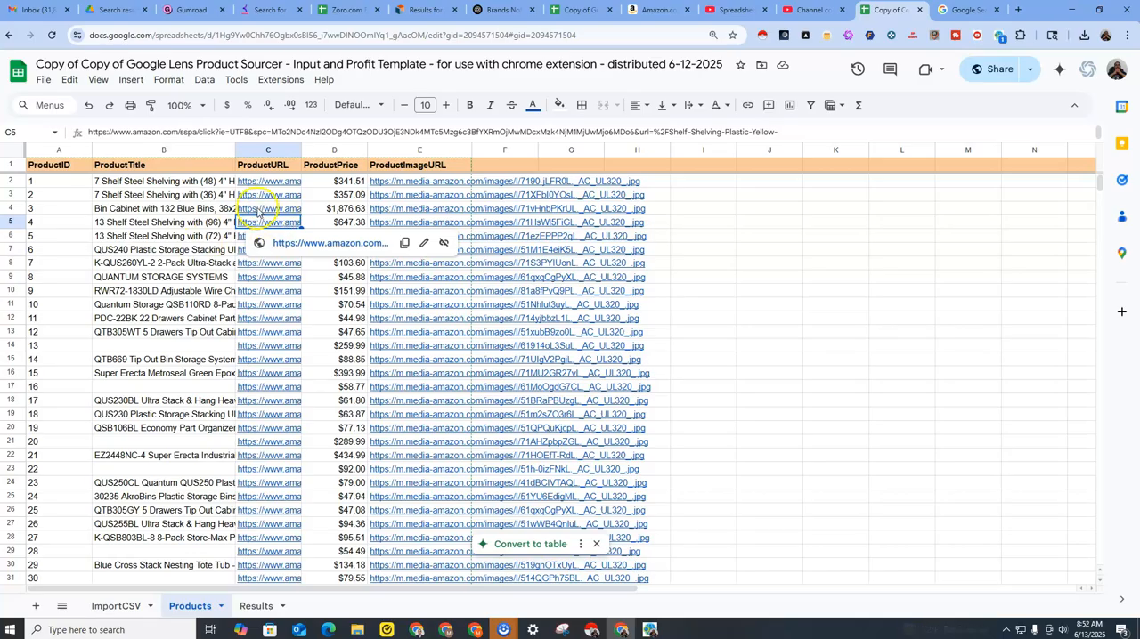
left_click(267, 206)
left_click(265, 263)
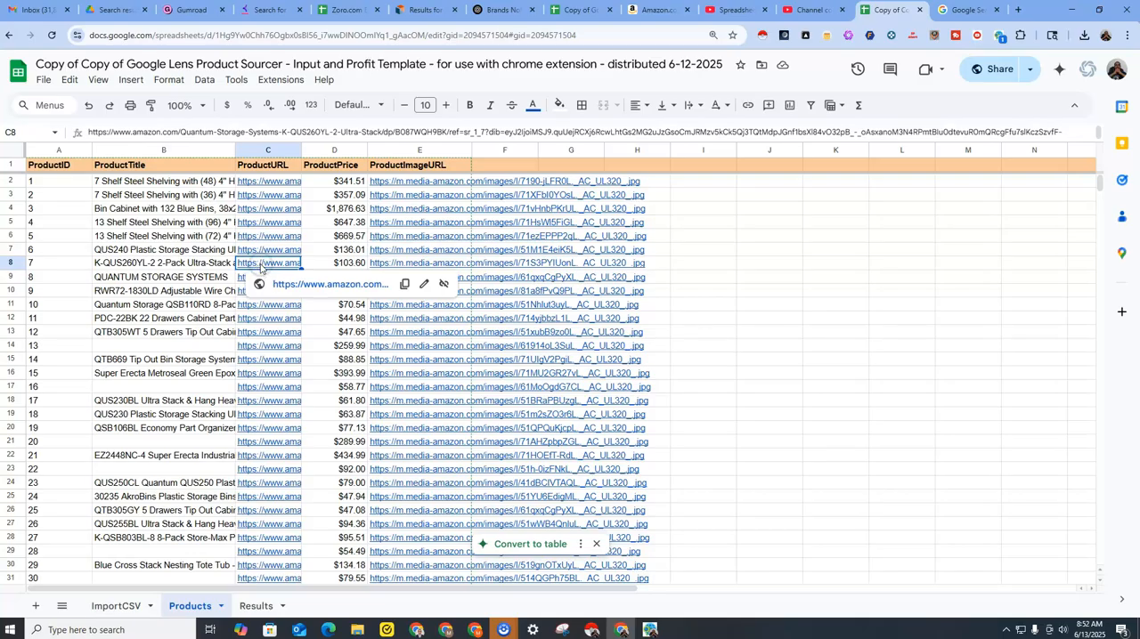
left_click(955, 11)
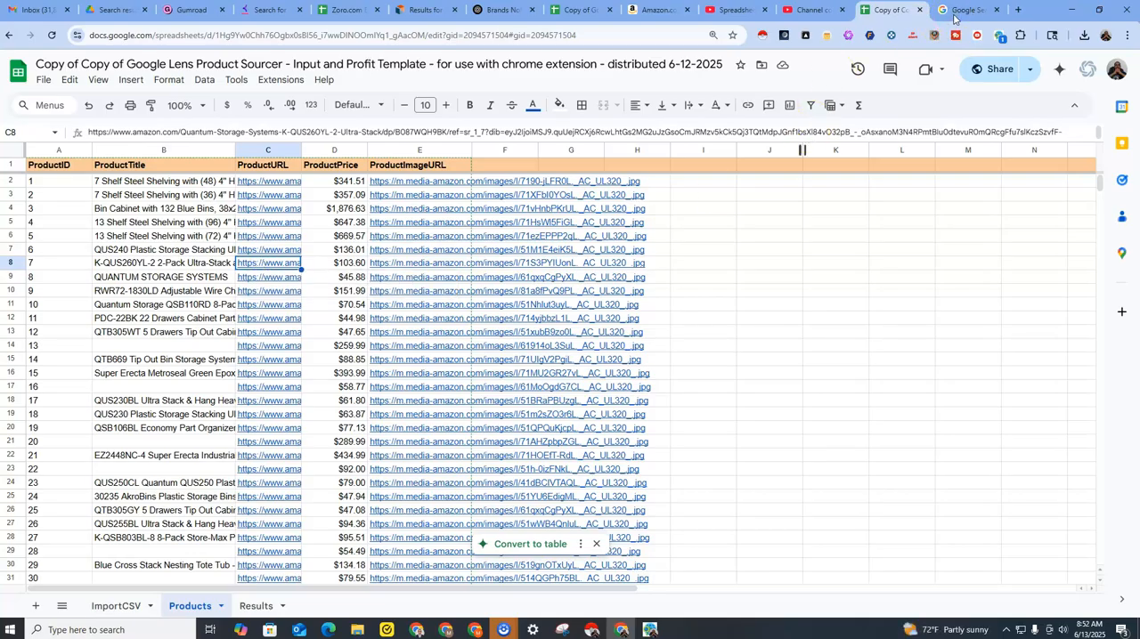
left_click(879, 10)
Examine the exact matches for the yellow K-QUS260YL-2 bin and check its product link in the Products sheet.
left_click(958, 10)
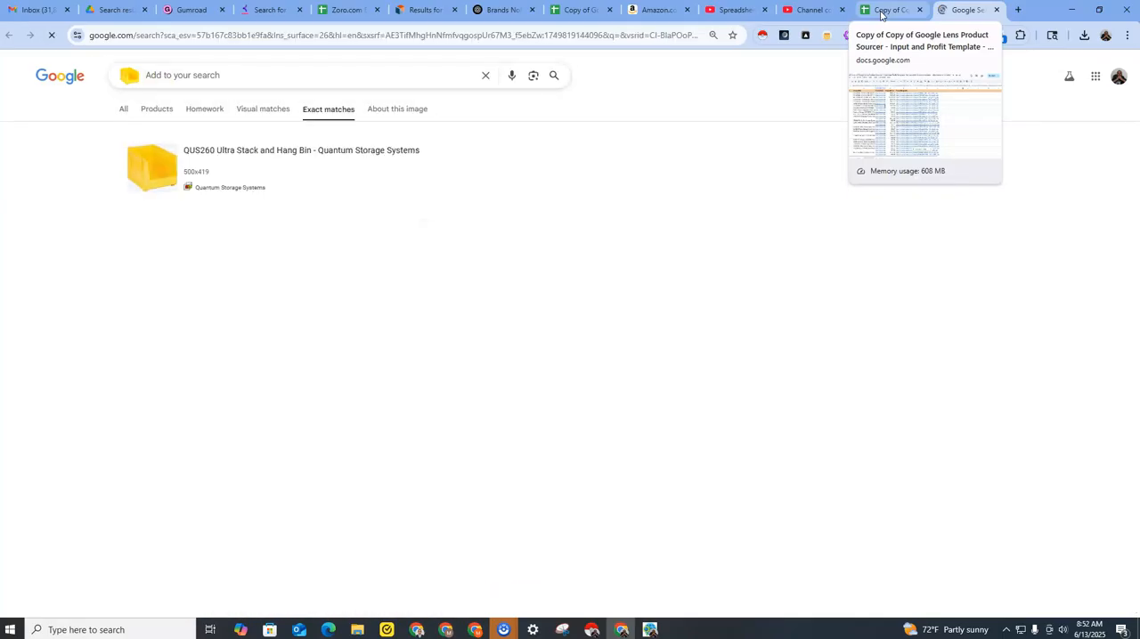
left_click(880, 14)
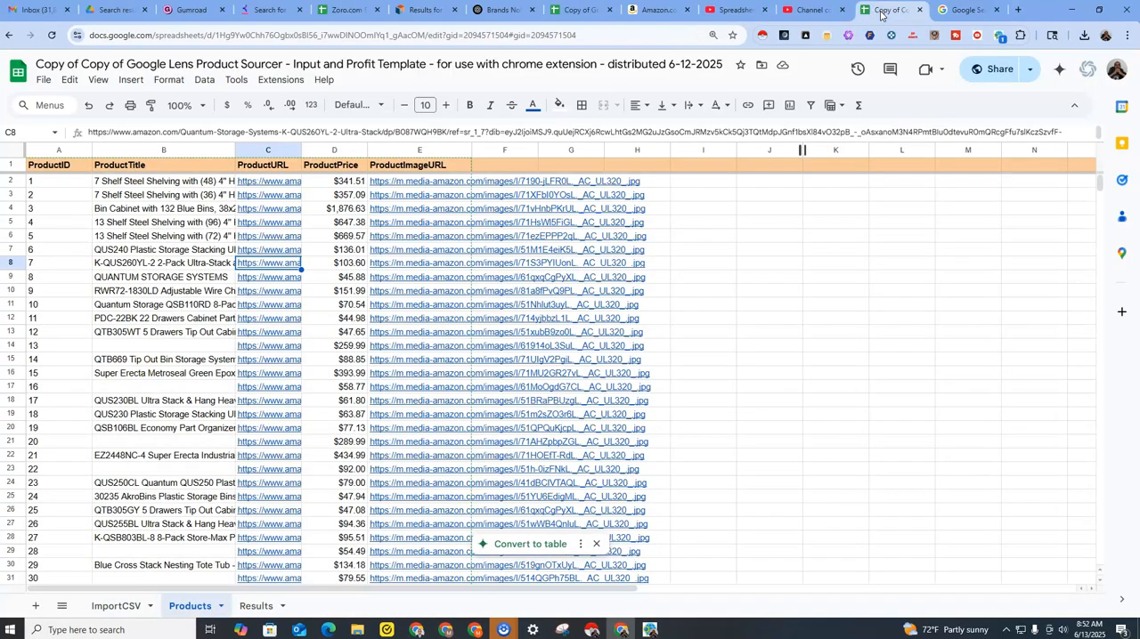
mouse_move(284, 266)
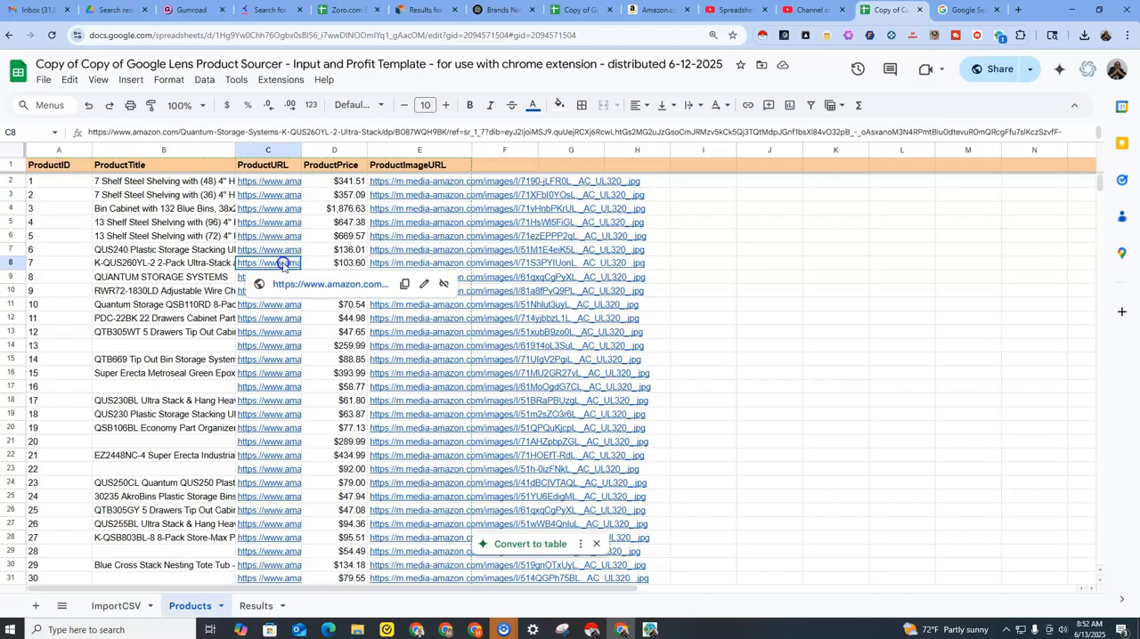
left_click(966, 9)
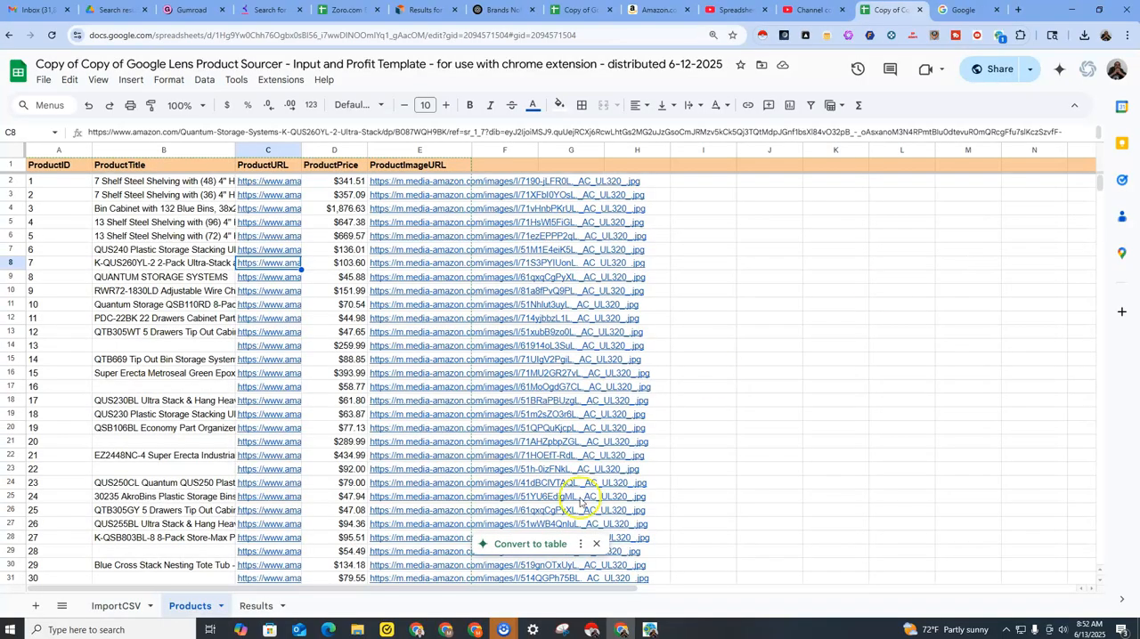
Open the Results sheet at its first data row and check the workflow's exact matches for the grey tip-out bin.
left_click(257, 606)
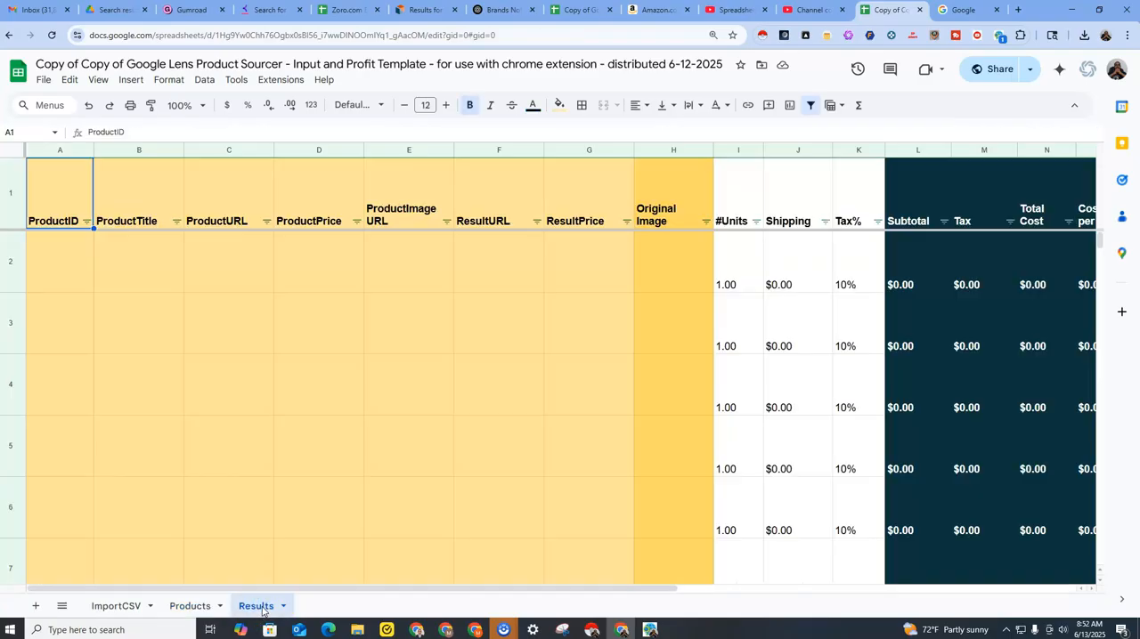
left_click(69, 264)
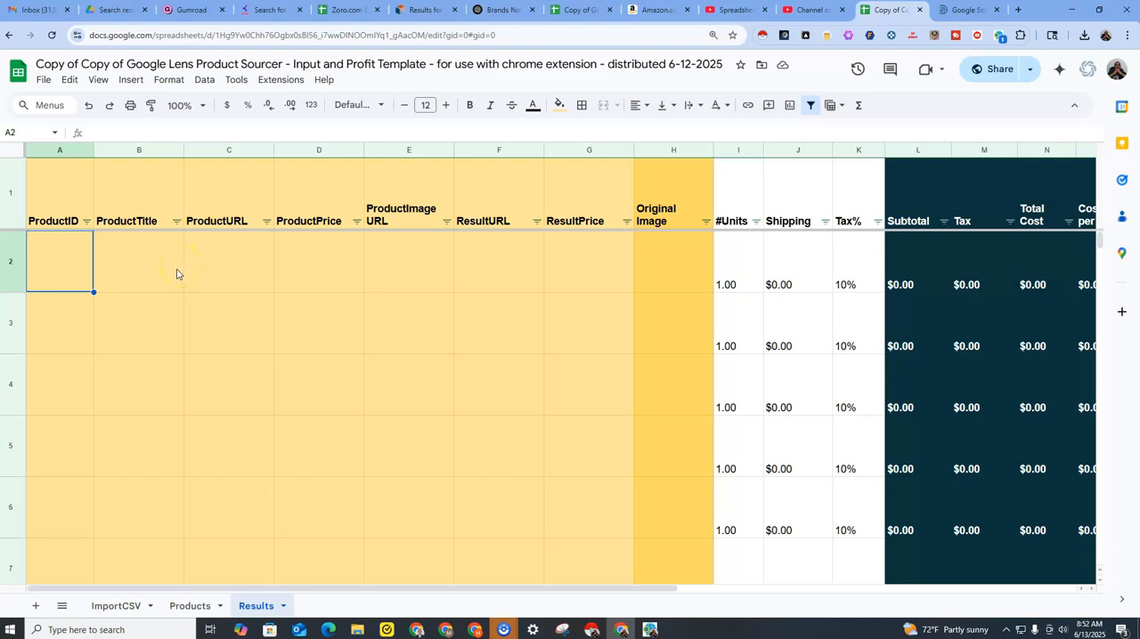
left_click(959, 10)
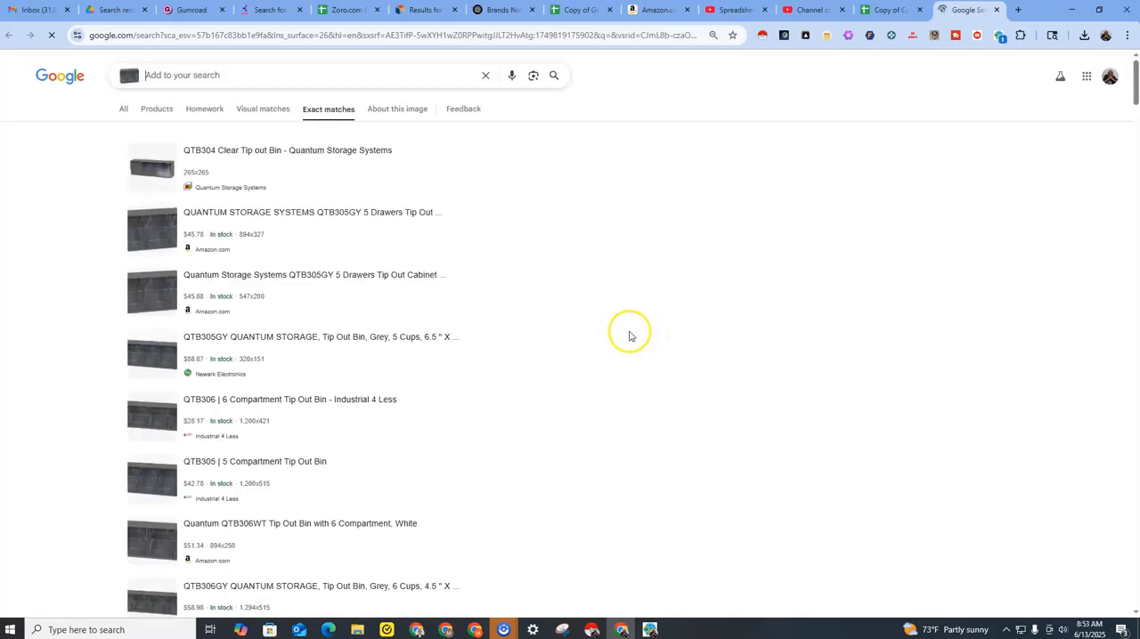
key("ctrl+shift+Tab")
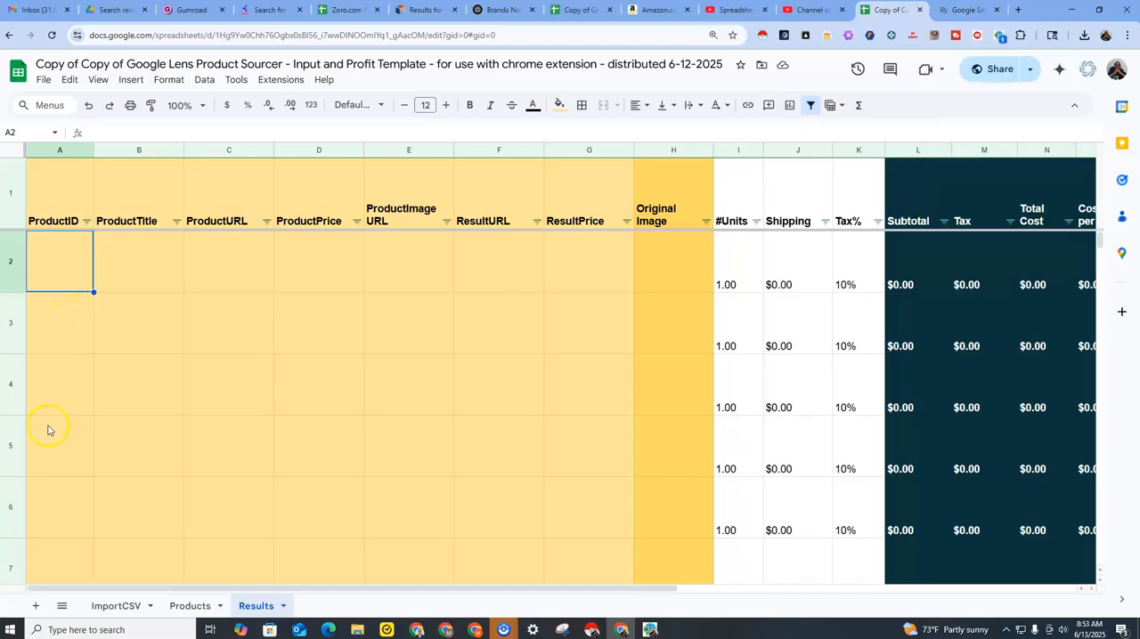
Look over the Results sheet's product and cost rows and check the workflow's exact matches for the wire shelving unit.
scroll(85, 449, "down", 3)
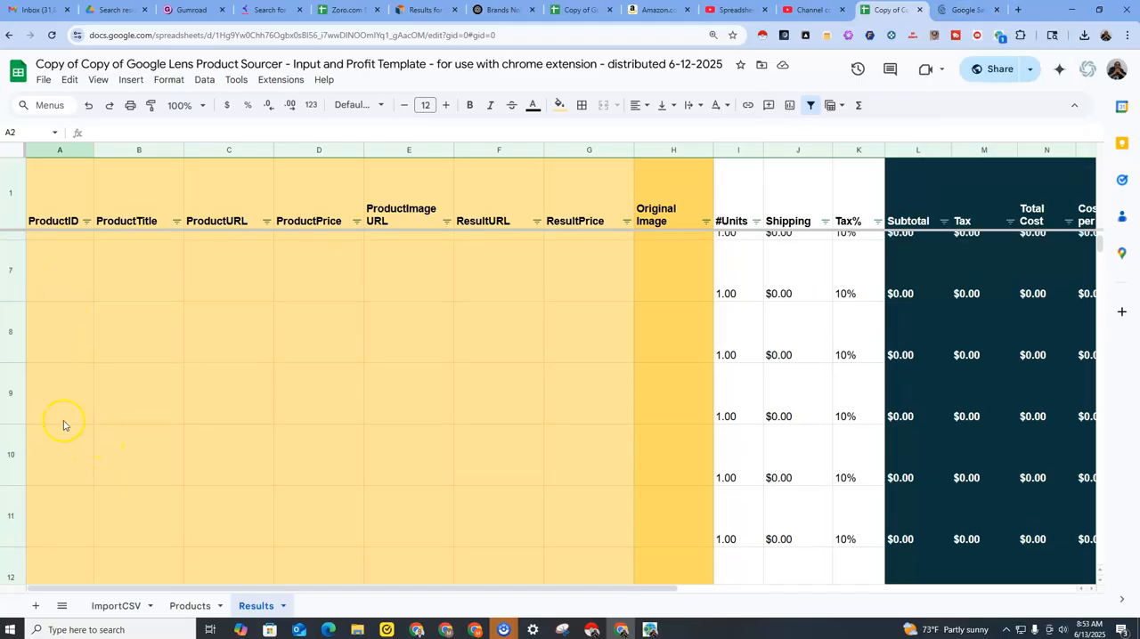
scroll(120, 445, "up", 3)
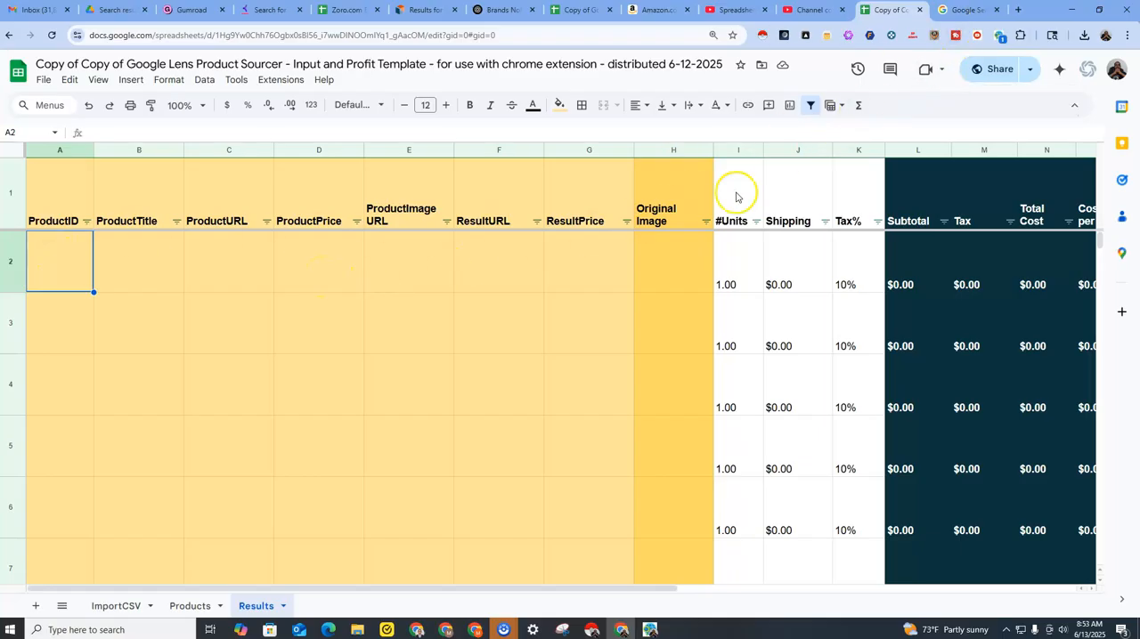
left_click(956, 14)
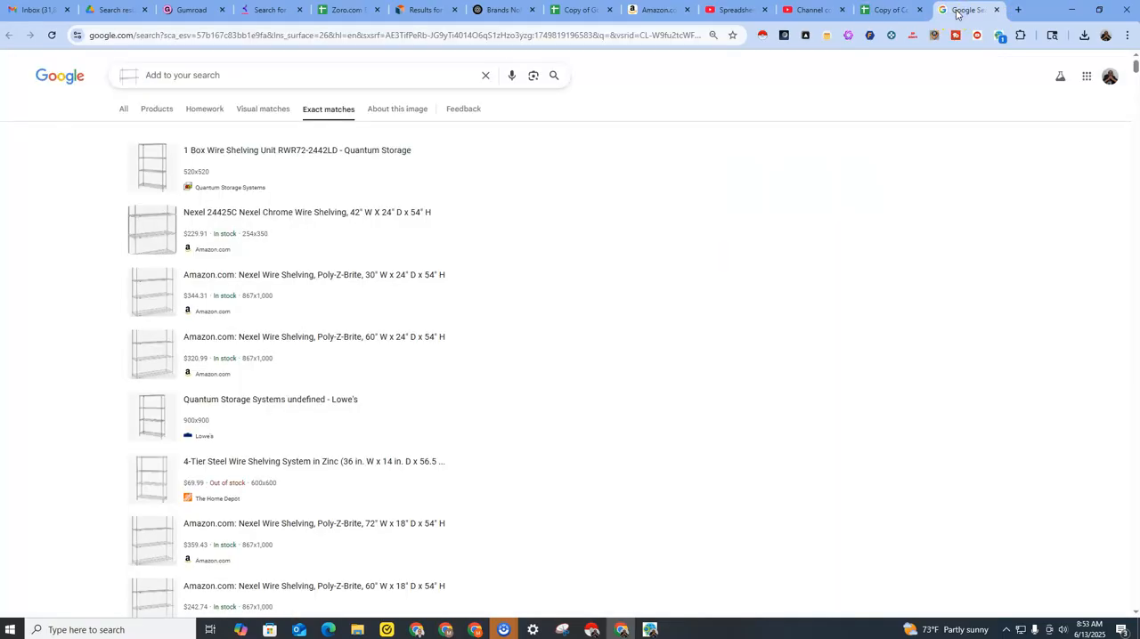
left_click(890, 12)
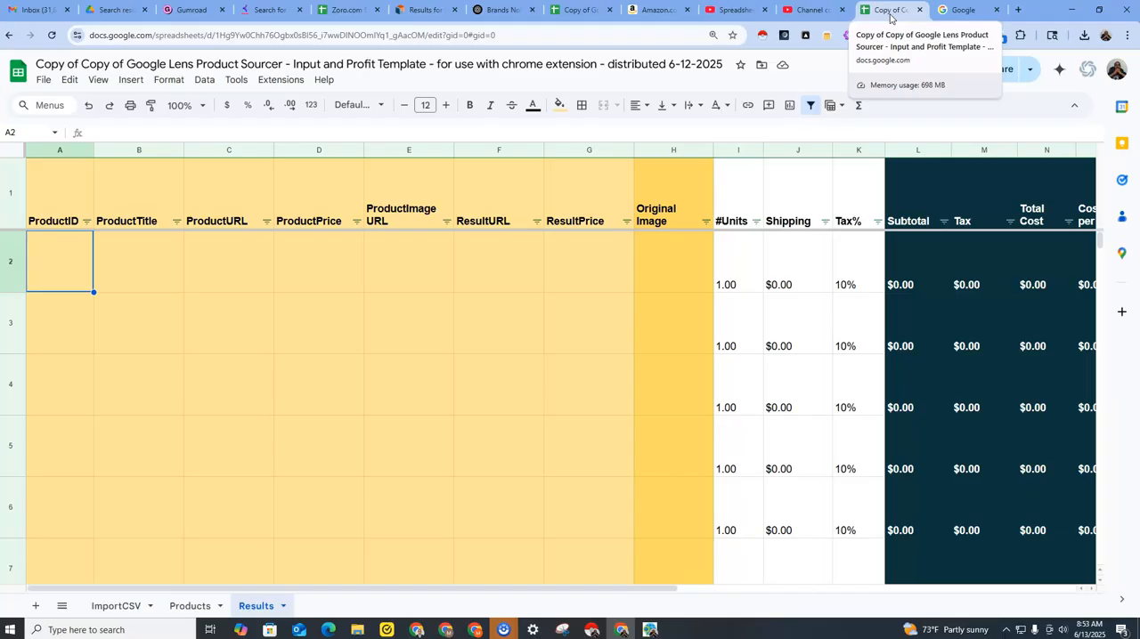
Follow the workflow's image-link search for the red QSB110 shelf bin and skim its exact matches.
left_click(962, 12)
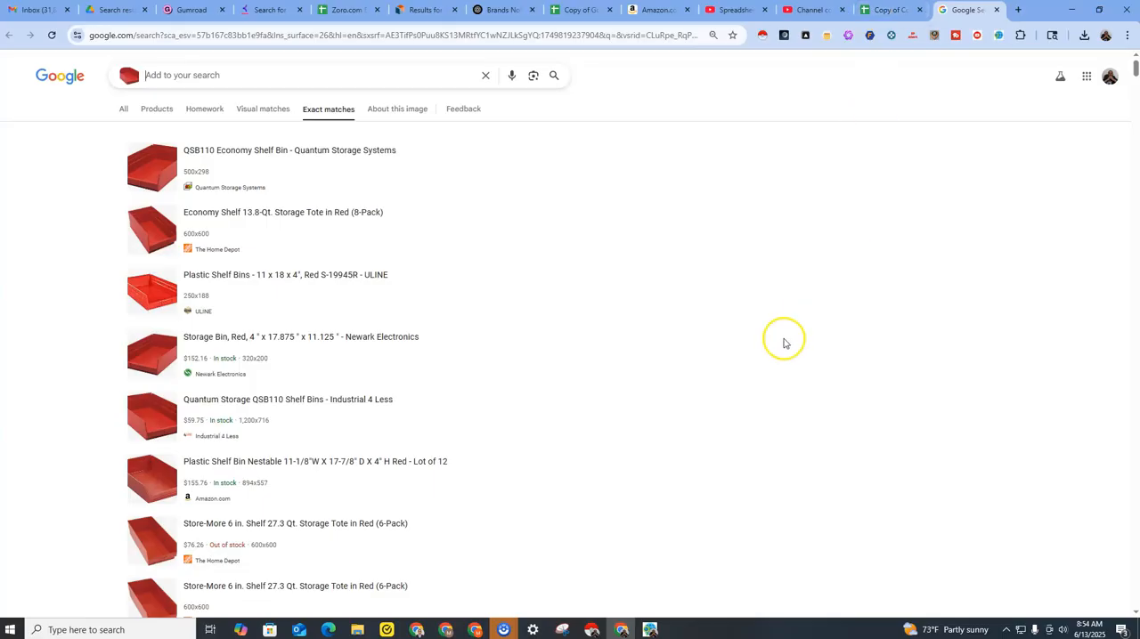
scroll(686, 401, "down", 10)
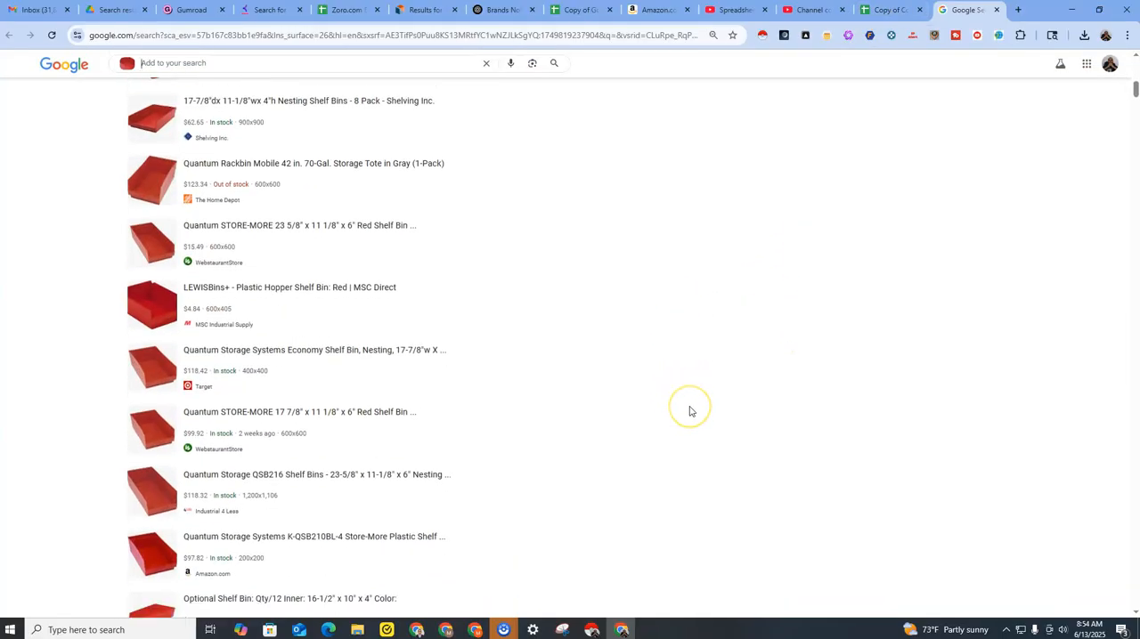
scroll(688, 411, "down", 15)
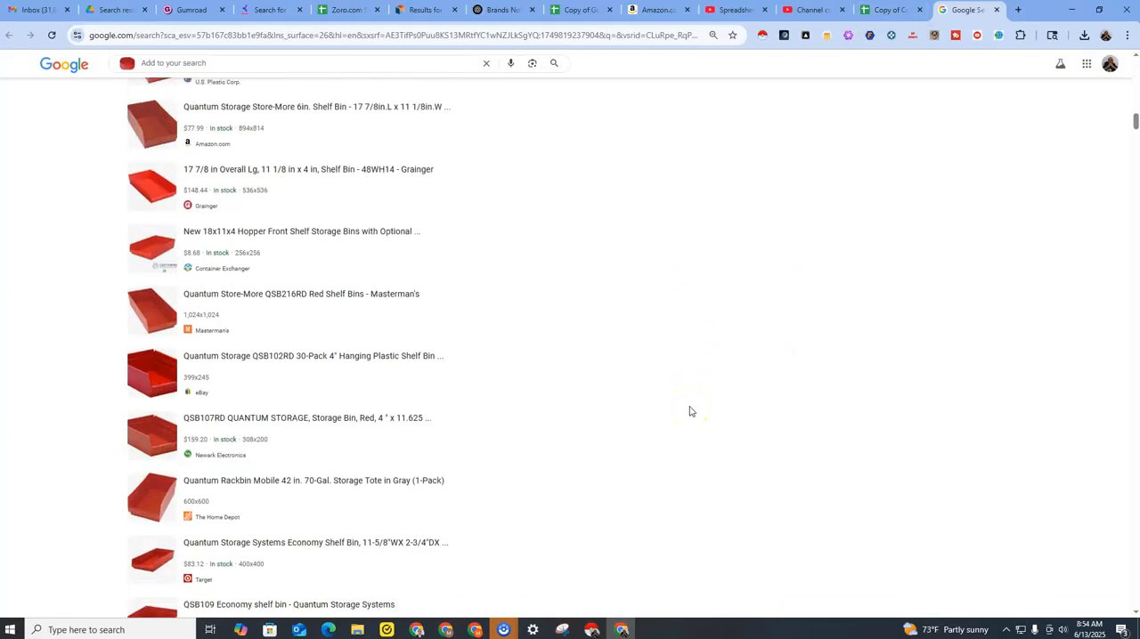
scroll(689, 411, "down", 2)
scroll(690, 413, "up", 20)
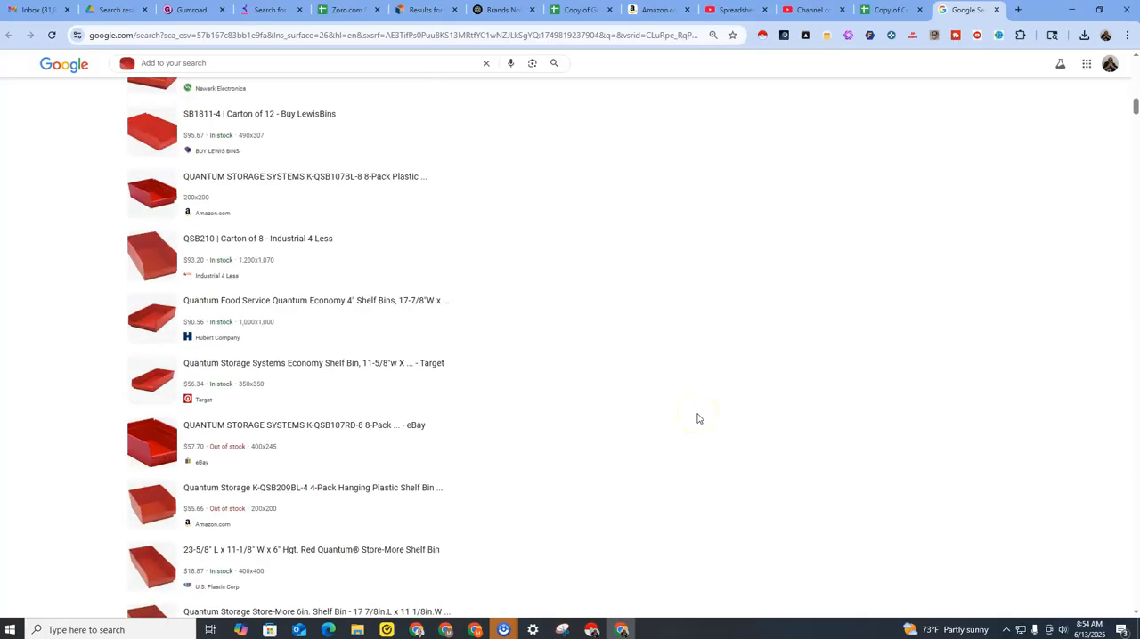
scroll(697, 419, "up", 15)
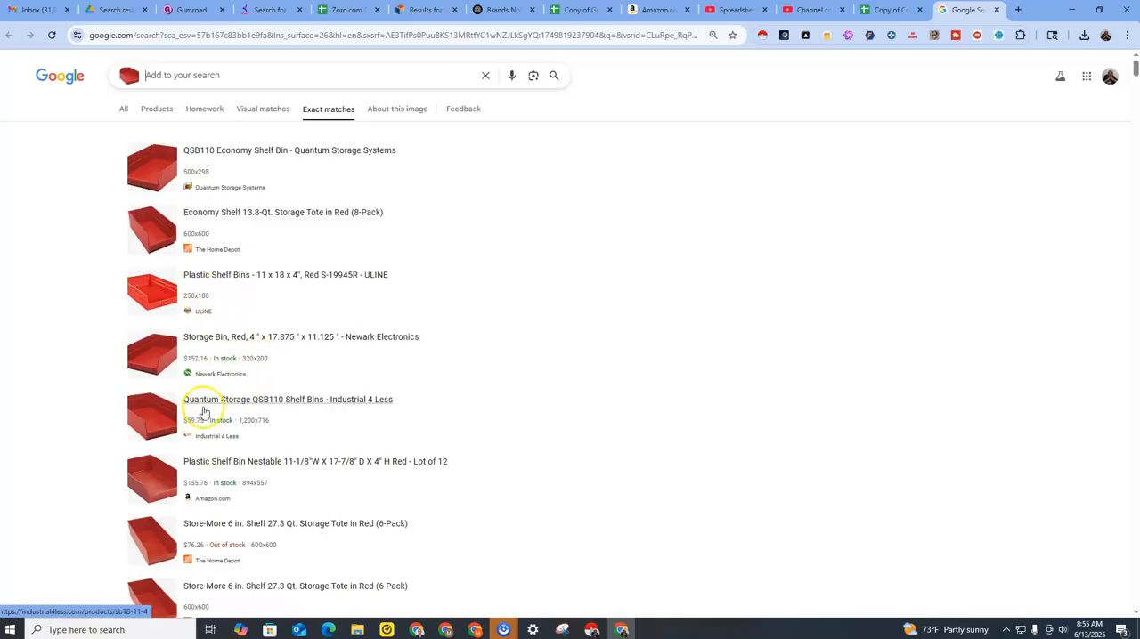
Compare suppliers, pack sizes and prices across the red shelf bin's exact-match listings.
scroll(300, 389, "down", 5)
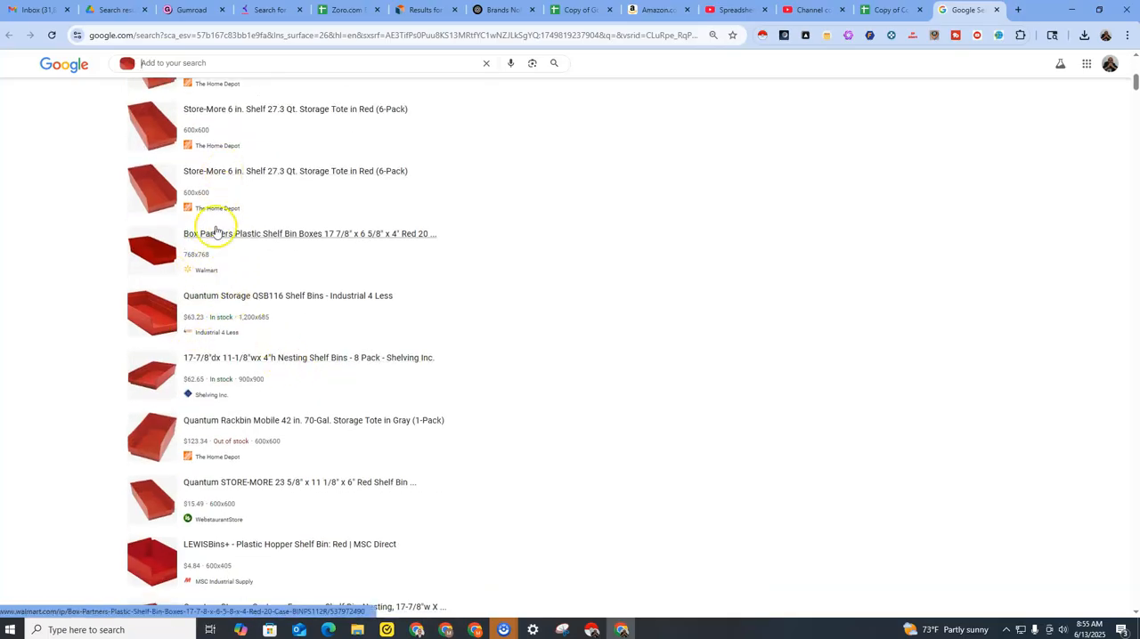
scroll(264, 359, "down", 7)
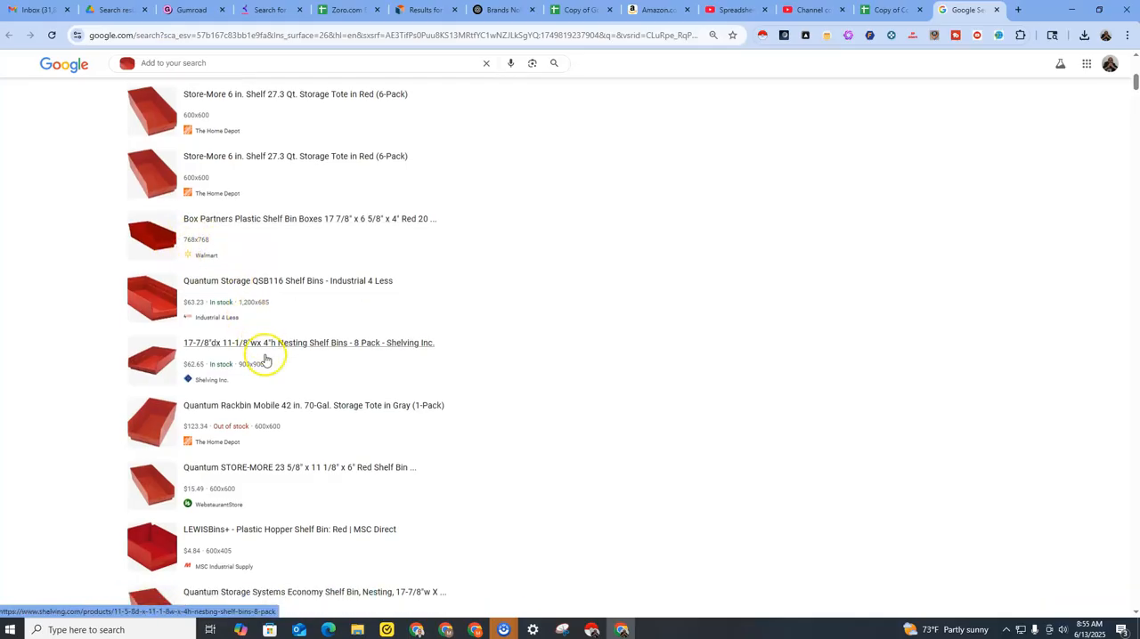
scroll(218, 434, "down", 3)
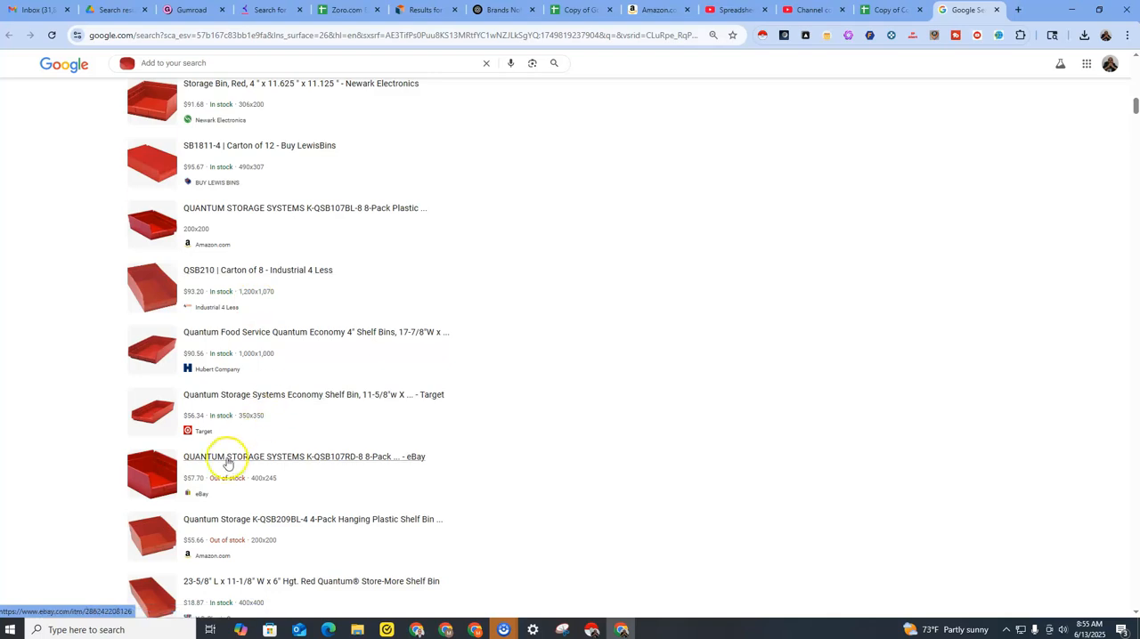
scroll(284, 420, "down", 2)
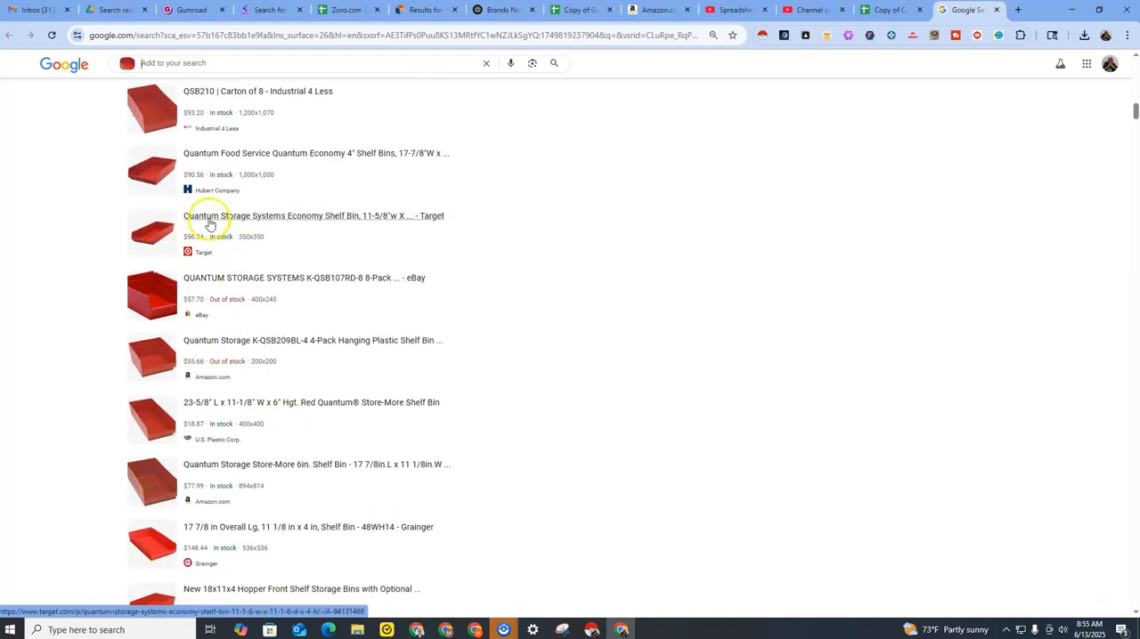
scroll(241, 325, "down", 3)
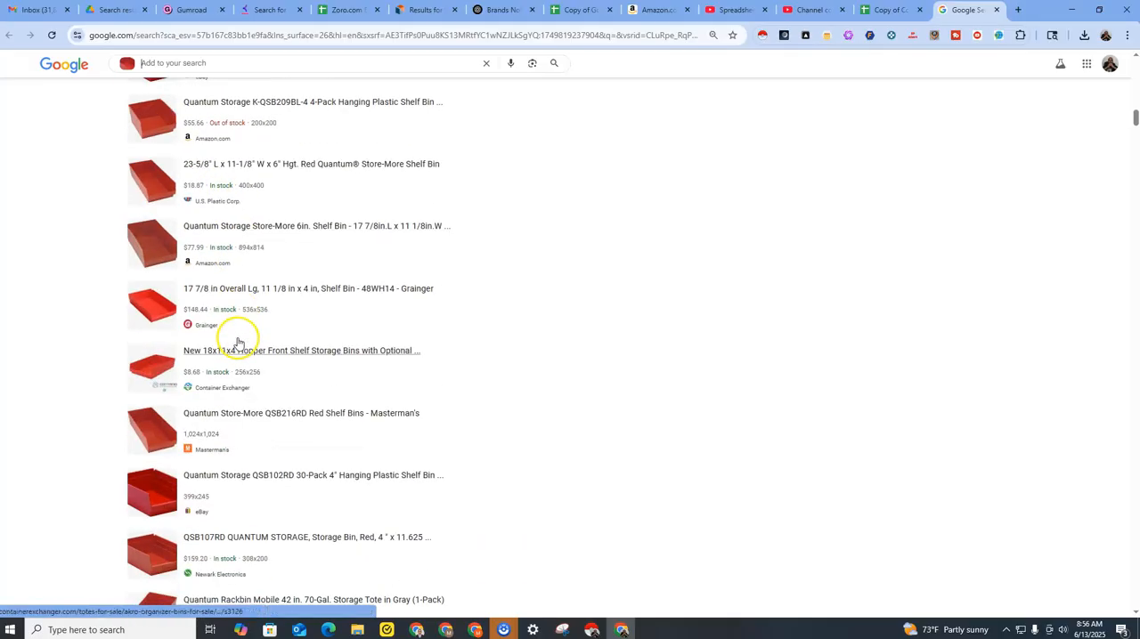
scroll(243, 331, "down", 3)
scroll(243, 331, "down", 10)
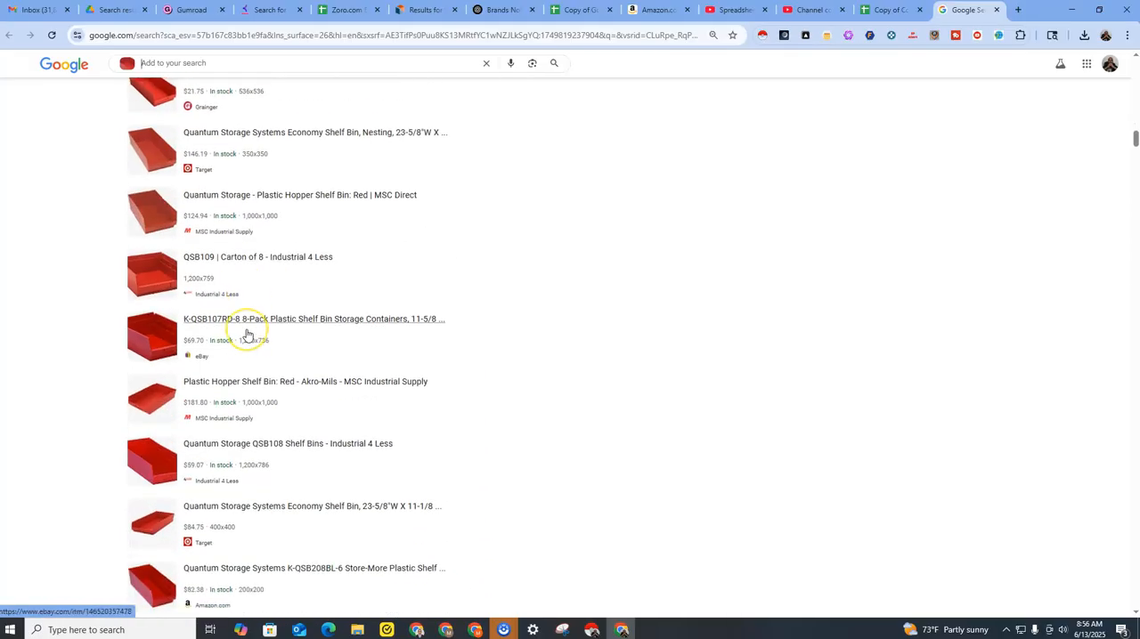
scroll(247, 335, "down", 2)
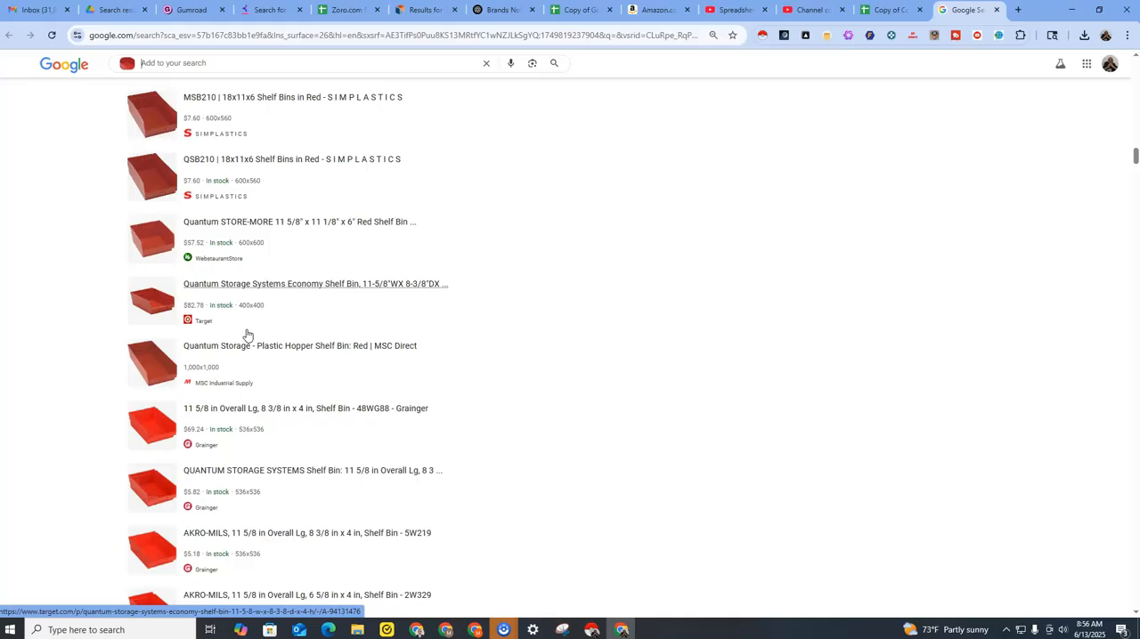
Recheck the Results sheet and the red bin matches, and open the Google Lens Product Sourcer extension's workflow list.
left_click(889, 12)
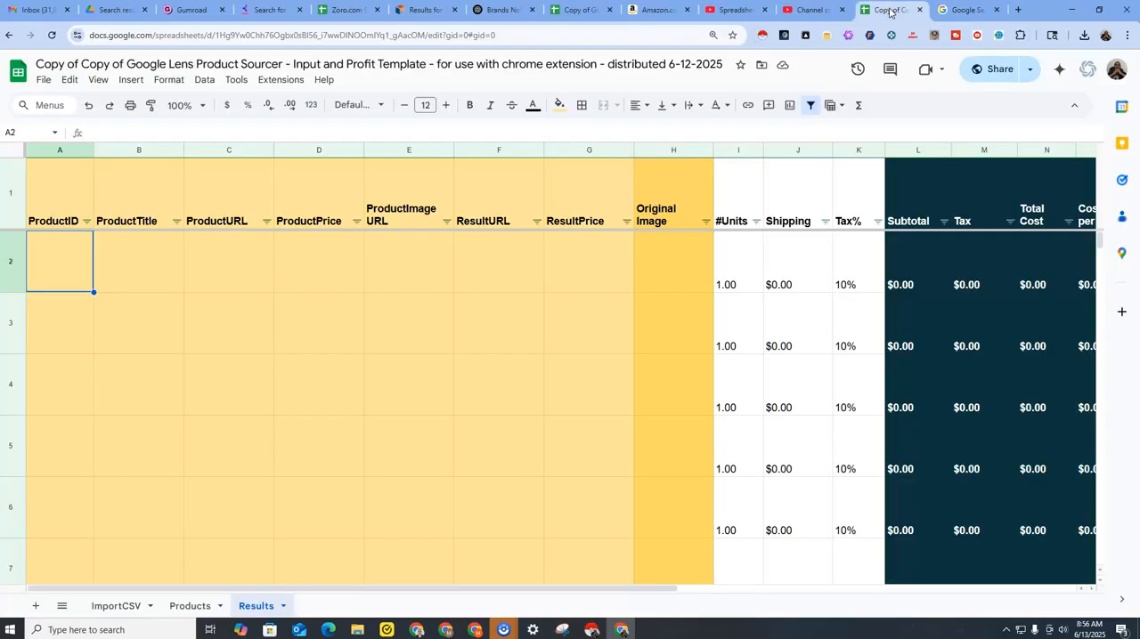
left_click(957, 11)
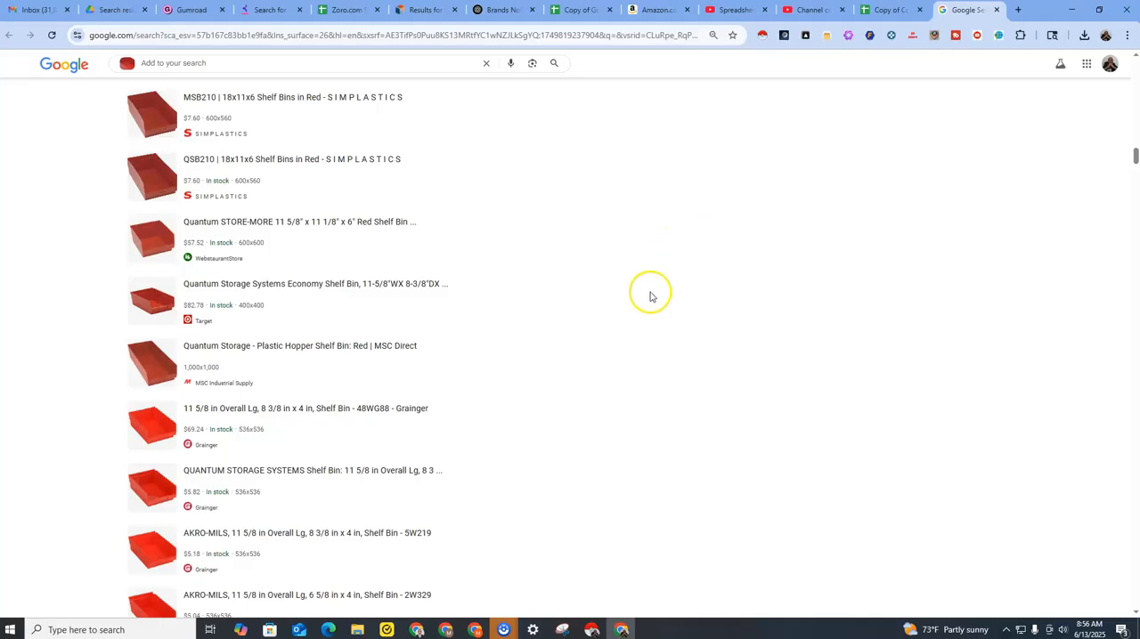
scroll(646, 311, "up", 20)
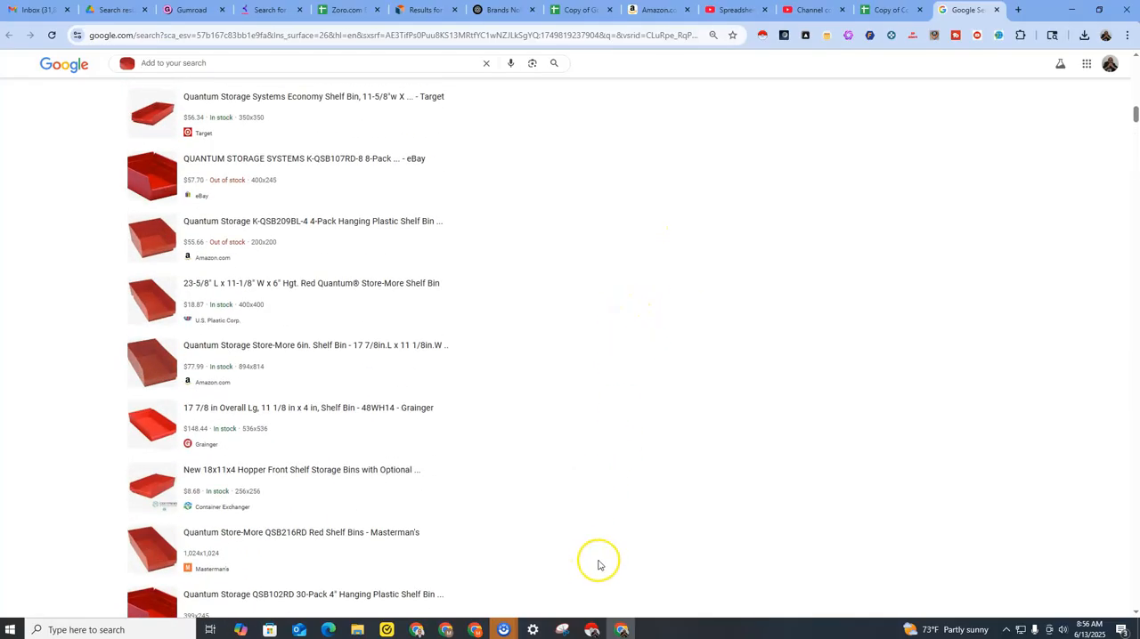
scroll(605, 557, "up", 5)
scroll(612, 558, "up", 1)
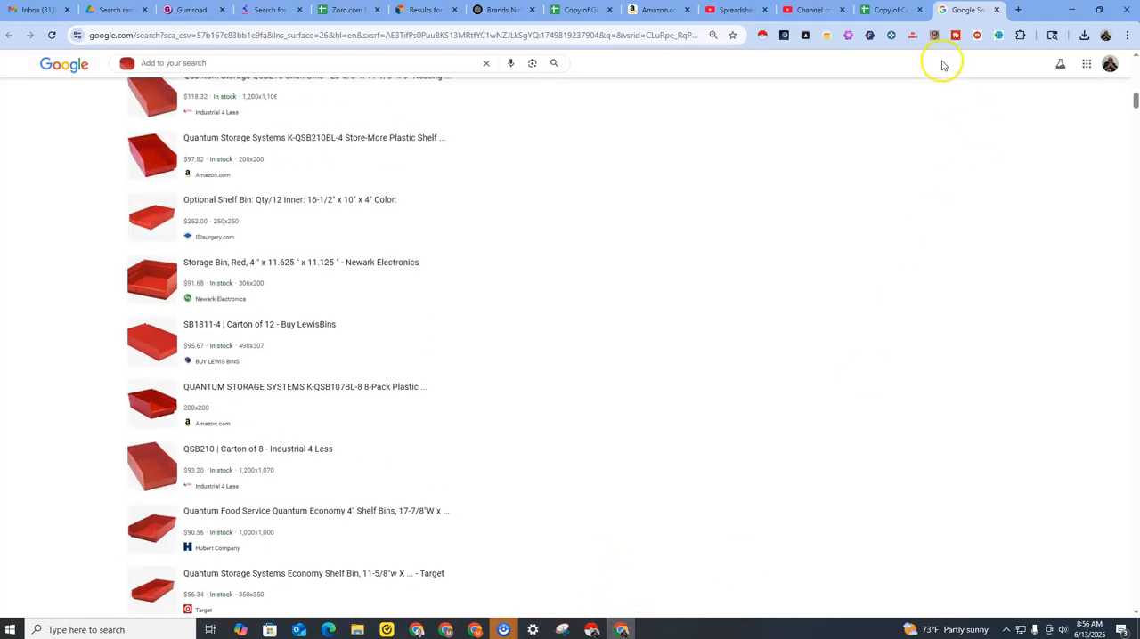
left_click(998, 35)
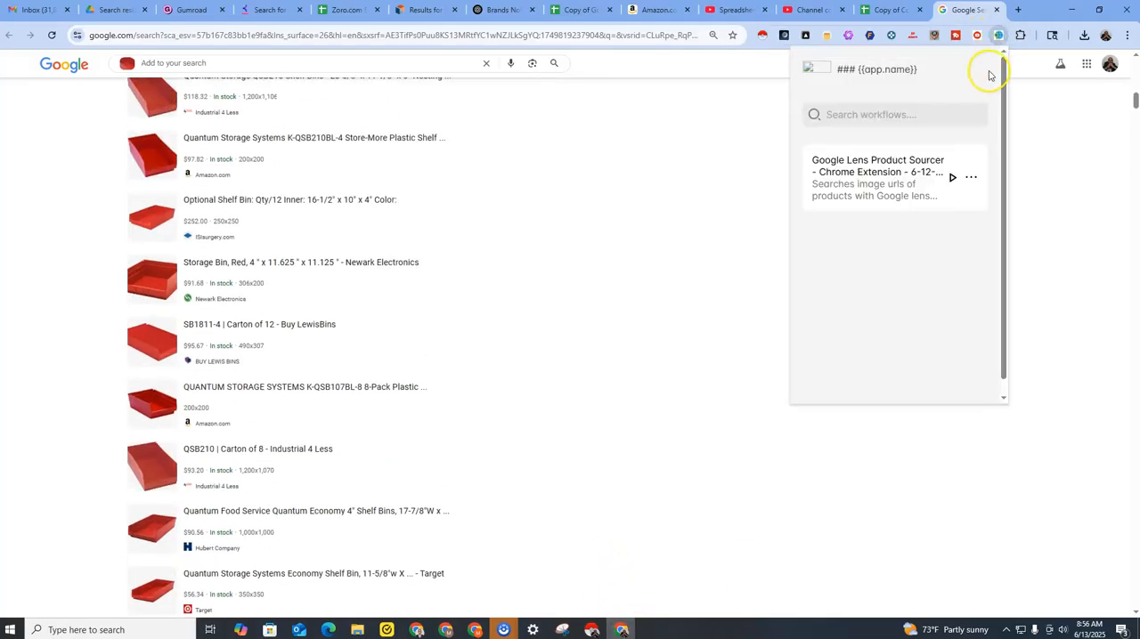
Recheck the first exact matches for the red shelf bin and the blank Results sheet.
scroll(671, 143, "up", 10)
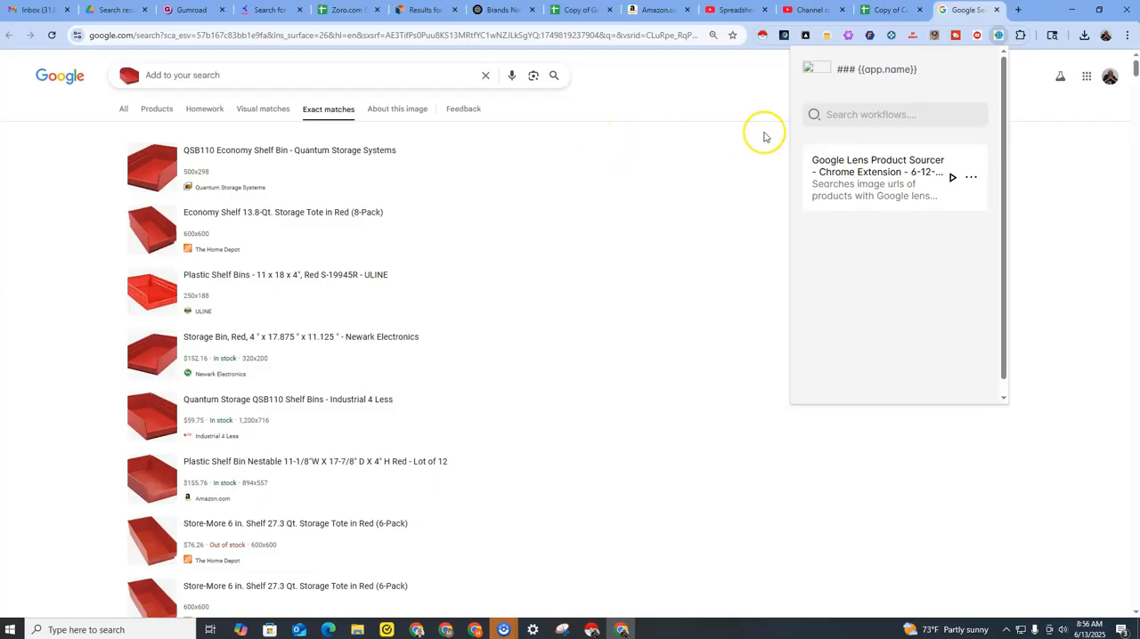
left_click(878, 12)
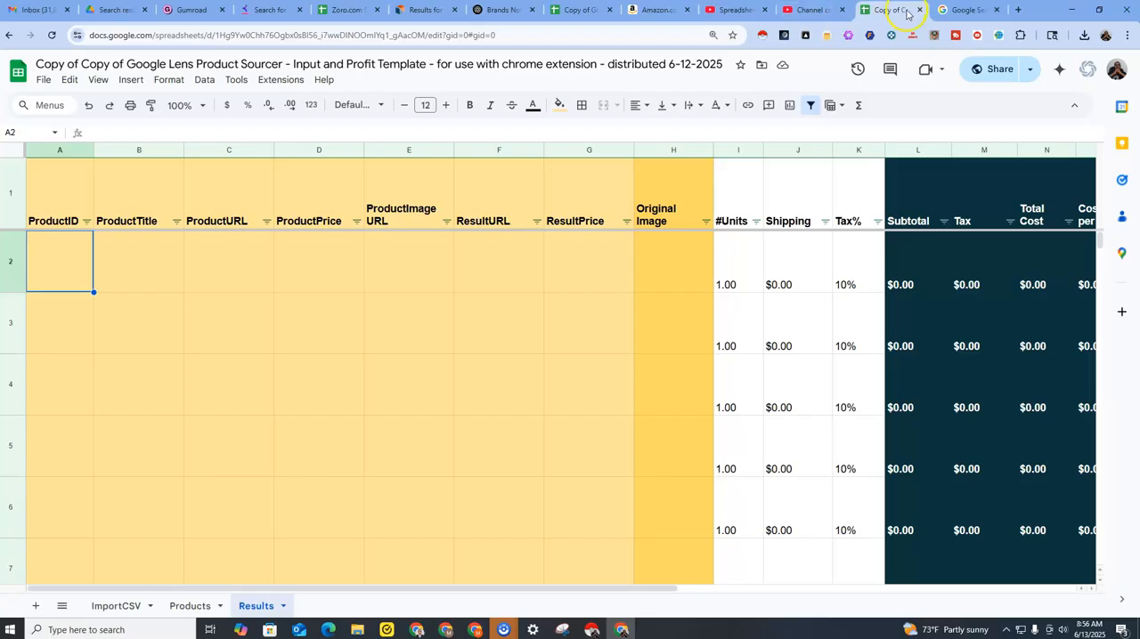
left_click(948, 12)
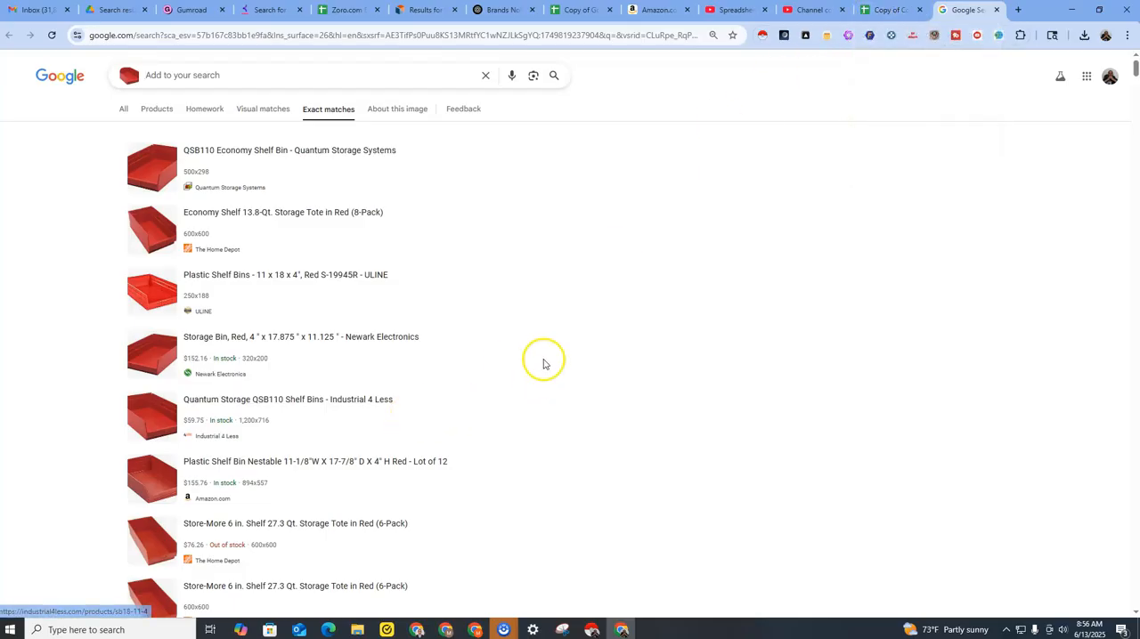
Copy the web address of the Google Lens Product Sourcer template spreadsheet.
left_click(885, 16)
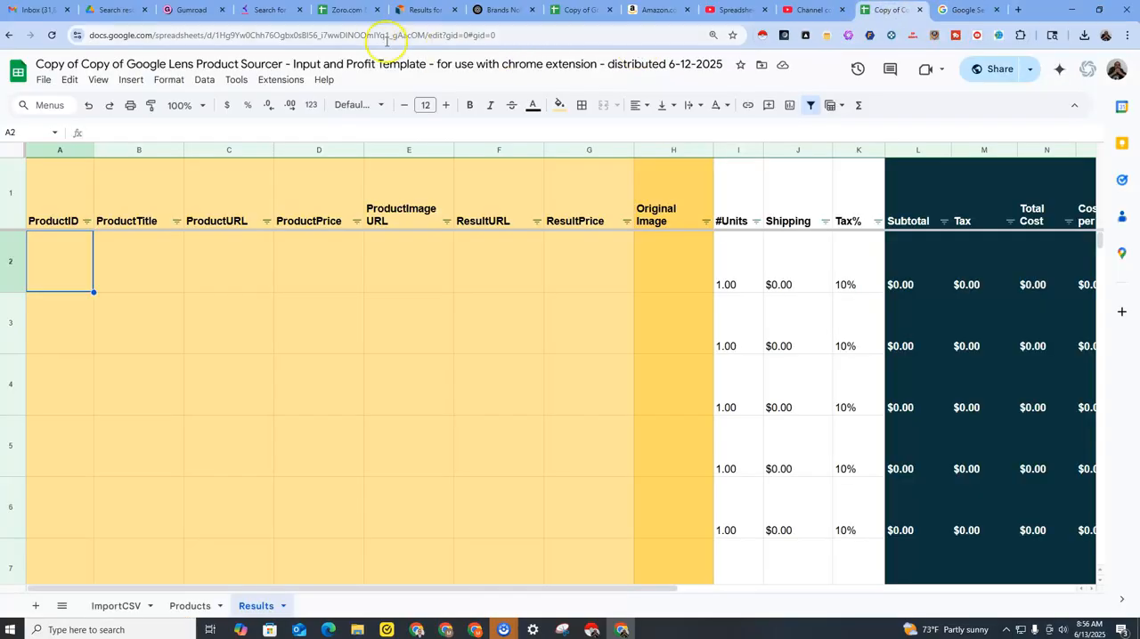
left_click(376, 35)
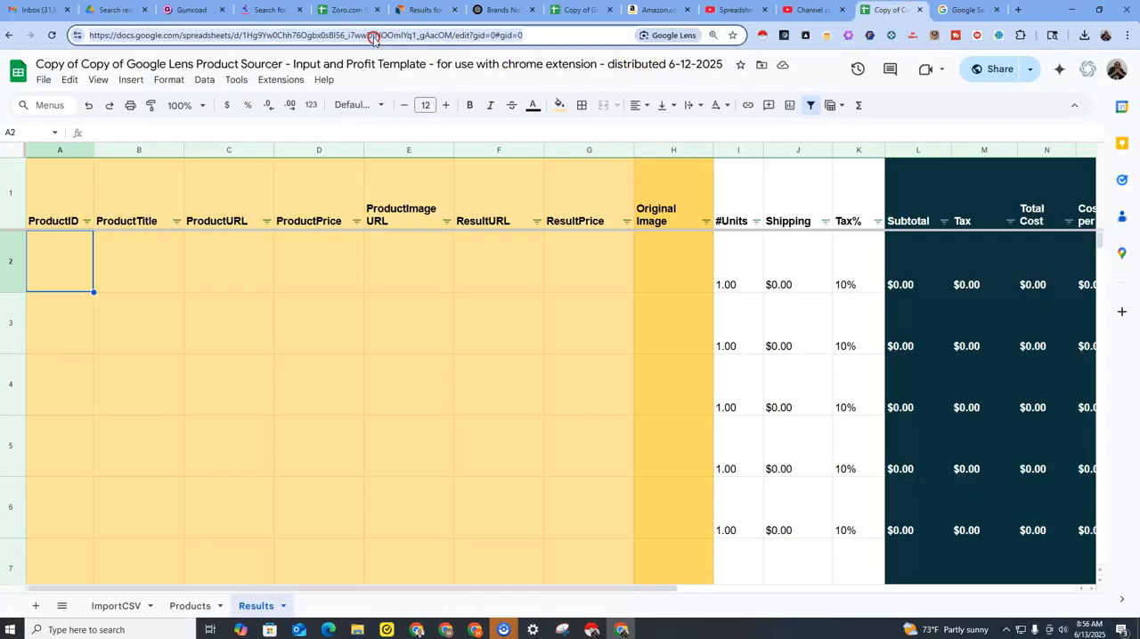
right_click(375, 35)
left_click(411, 149)
Run the Google Lens Product Sourcer workflow with the copied spreadsheet URL, keeping the default start row, output row and result limits.
left_click(997, 37)
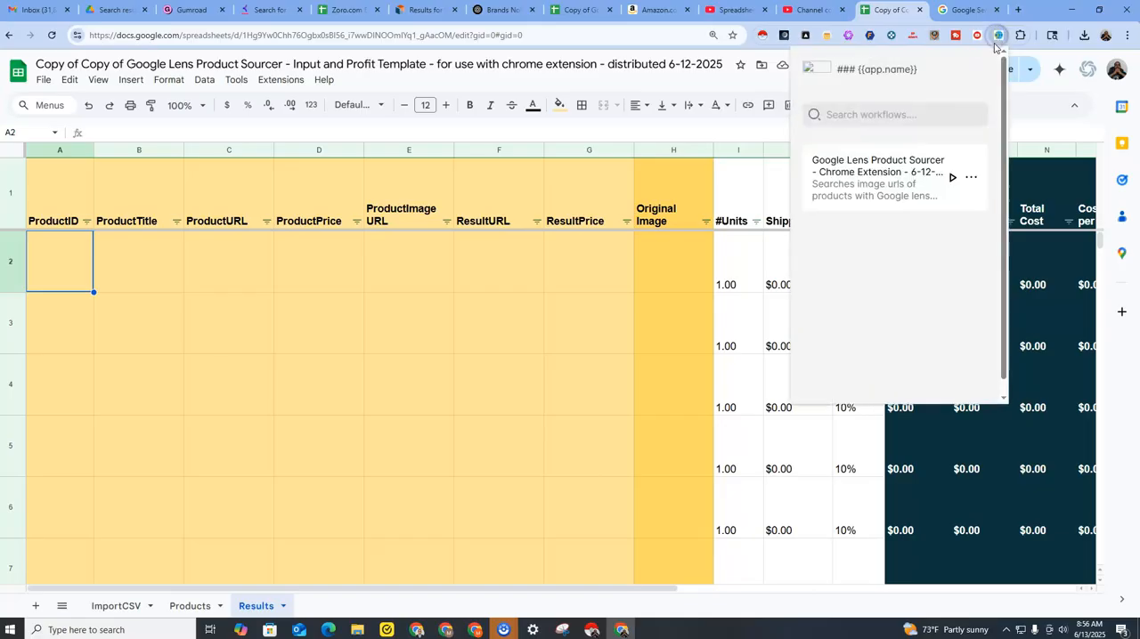
left_click(950, 179)
left_click(516, 87)
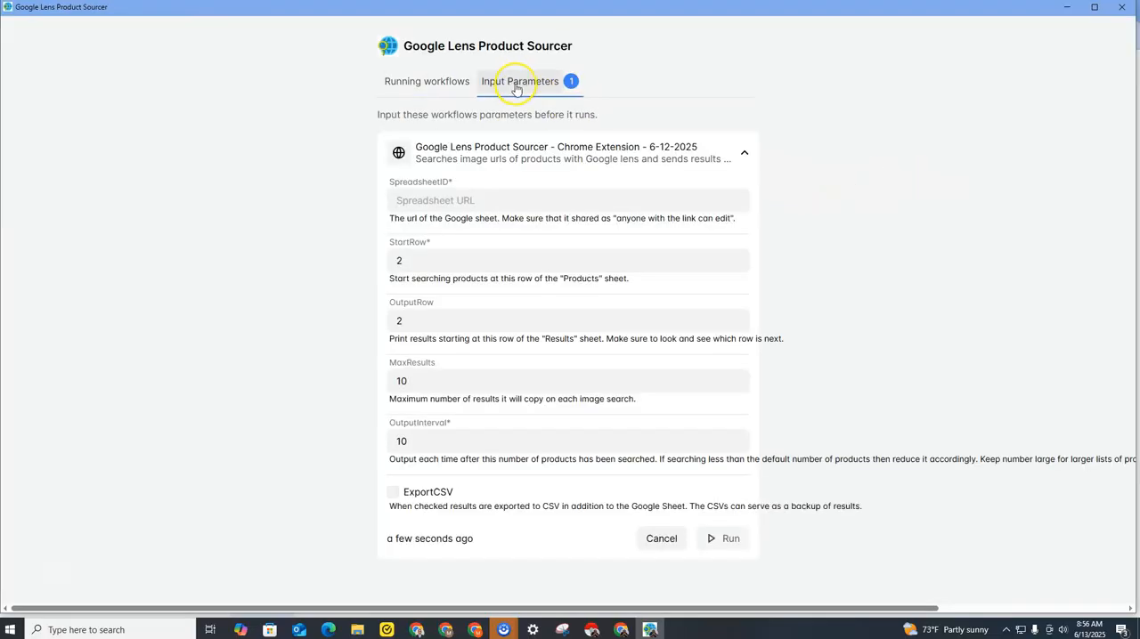
right_click(517, 210)
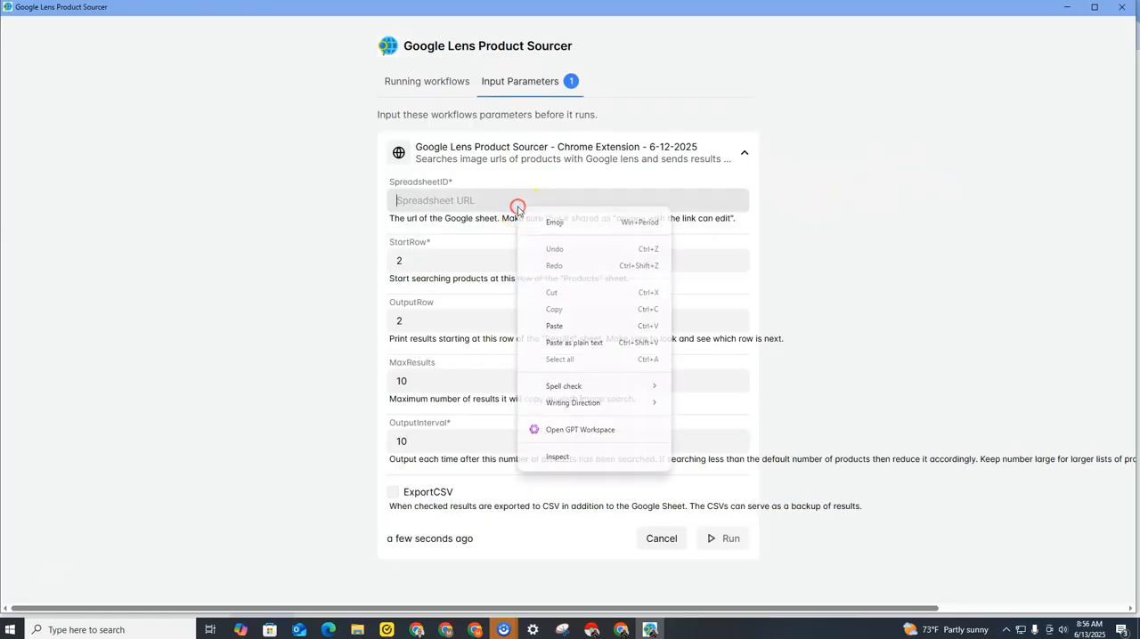
left_click(559, 325)
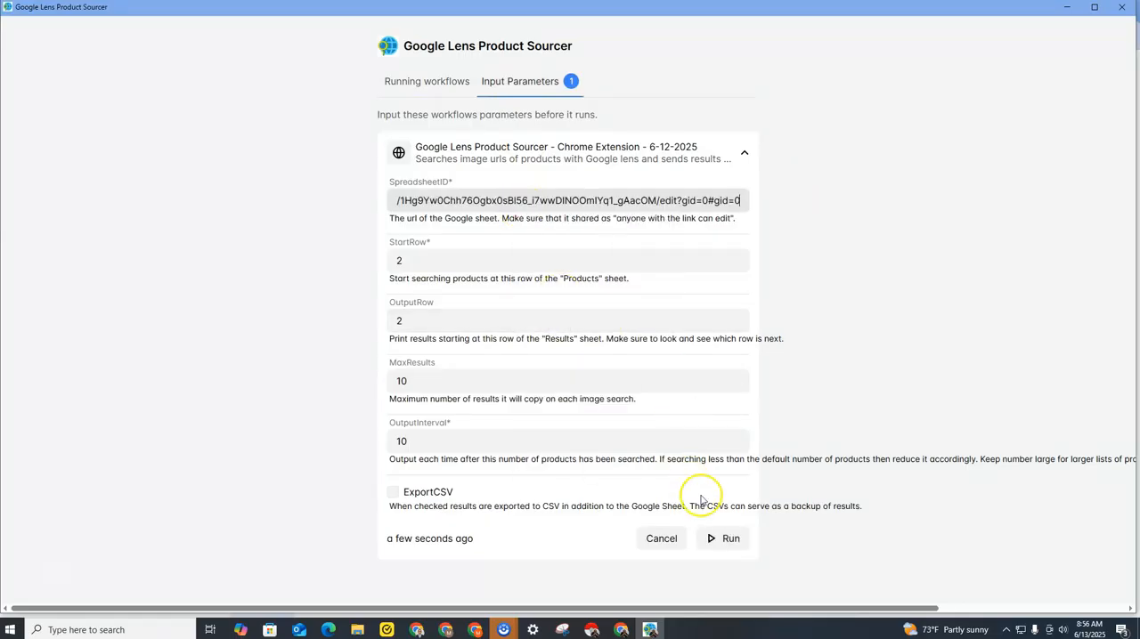
left_click(716, 544)
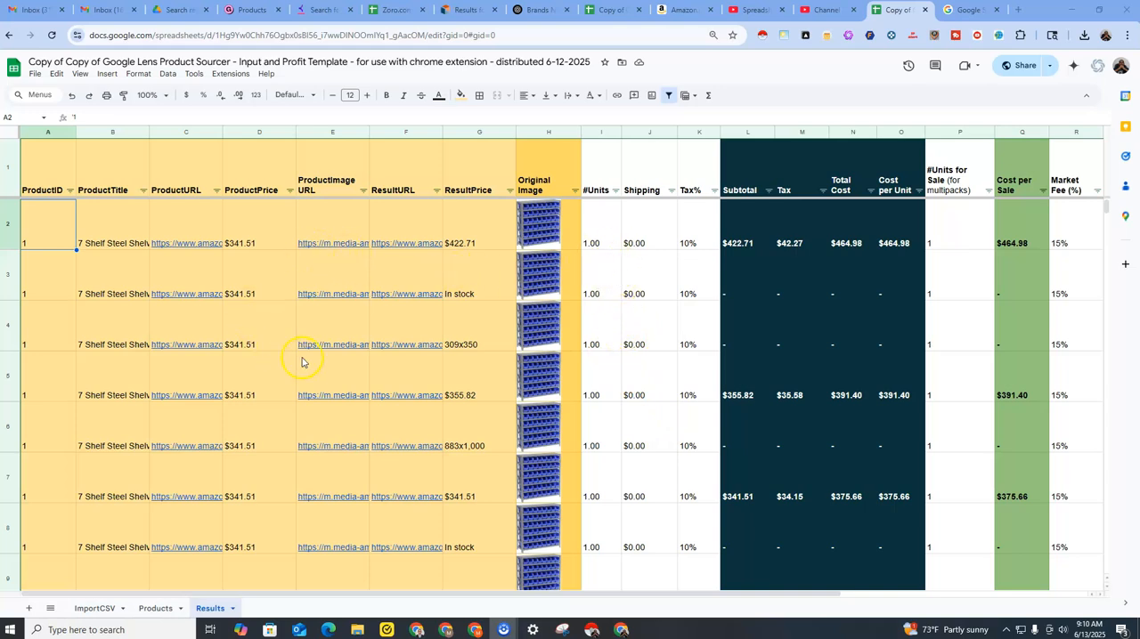
Look through the populated Results sheet from the first product down to its last filled rows.
scroll(325, 373, "down", 10)
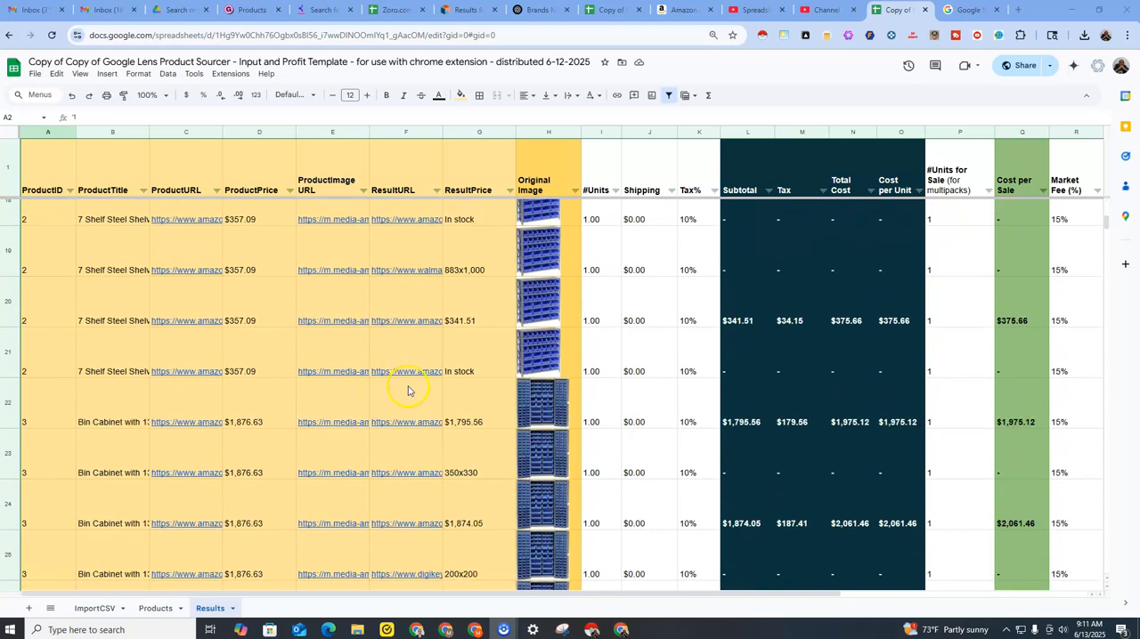
scroll(419, 396, "down", 20)
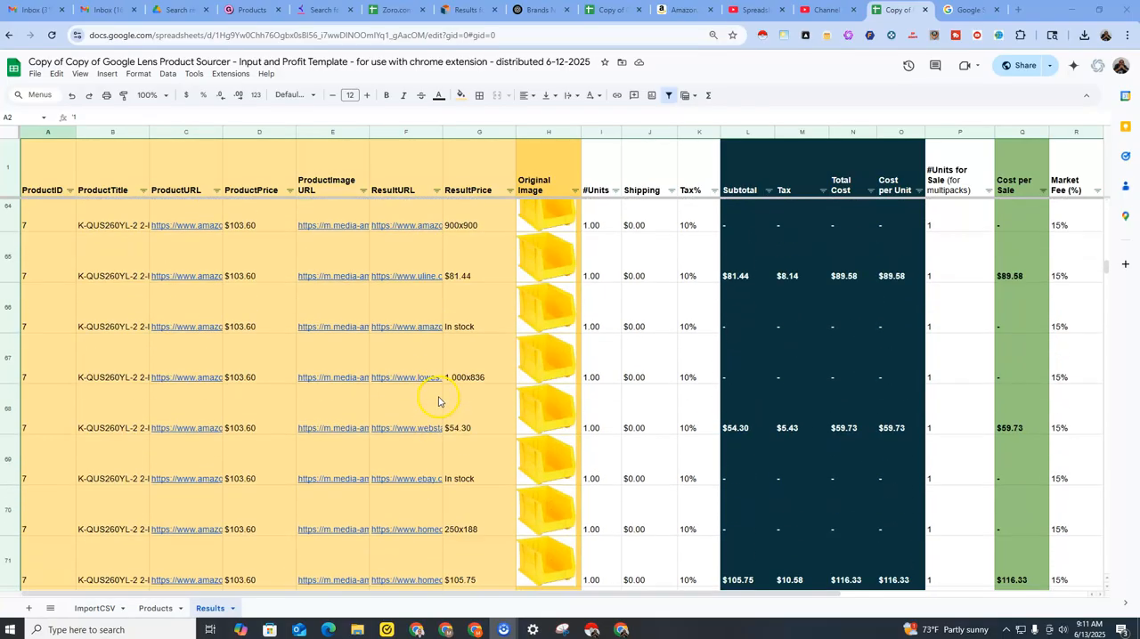
scroll(438, 401, "down", 20)
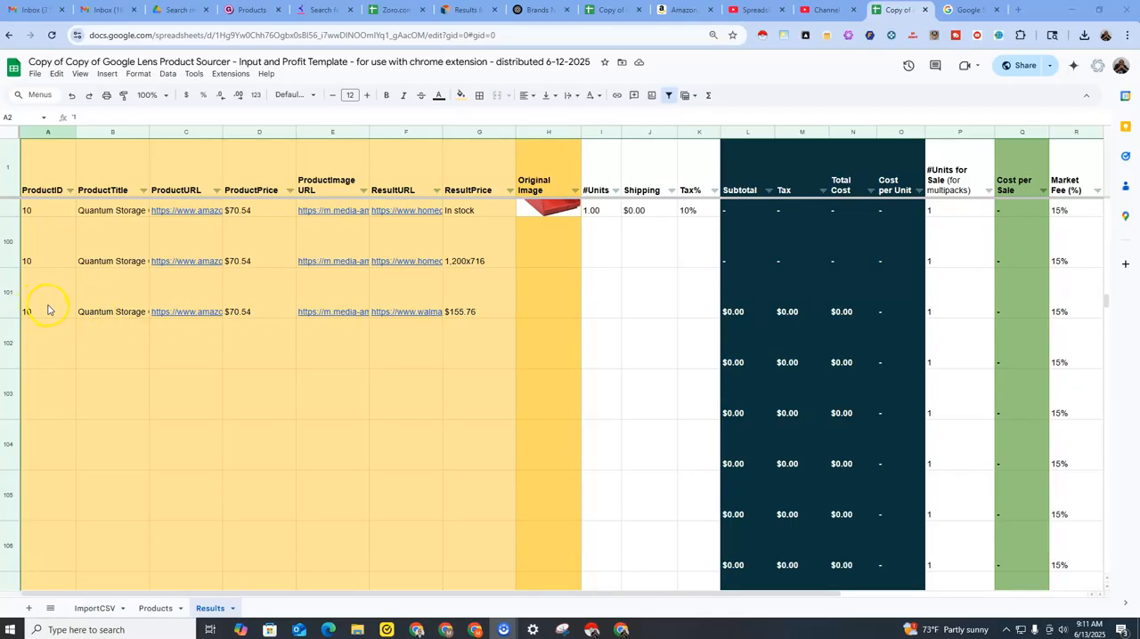
scroll(86, 326, "up", 2)
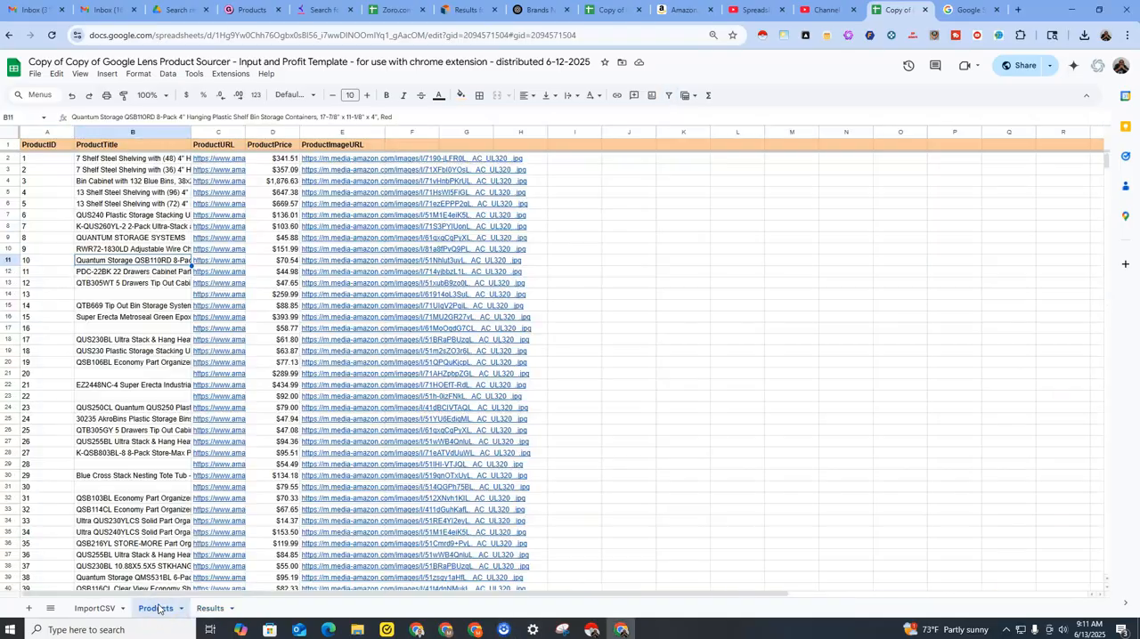
Compare product 10's row in the Products sheet with the last filled row of the Results sheet.
left_click(155, 608)
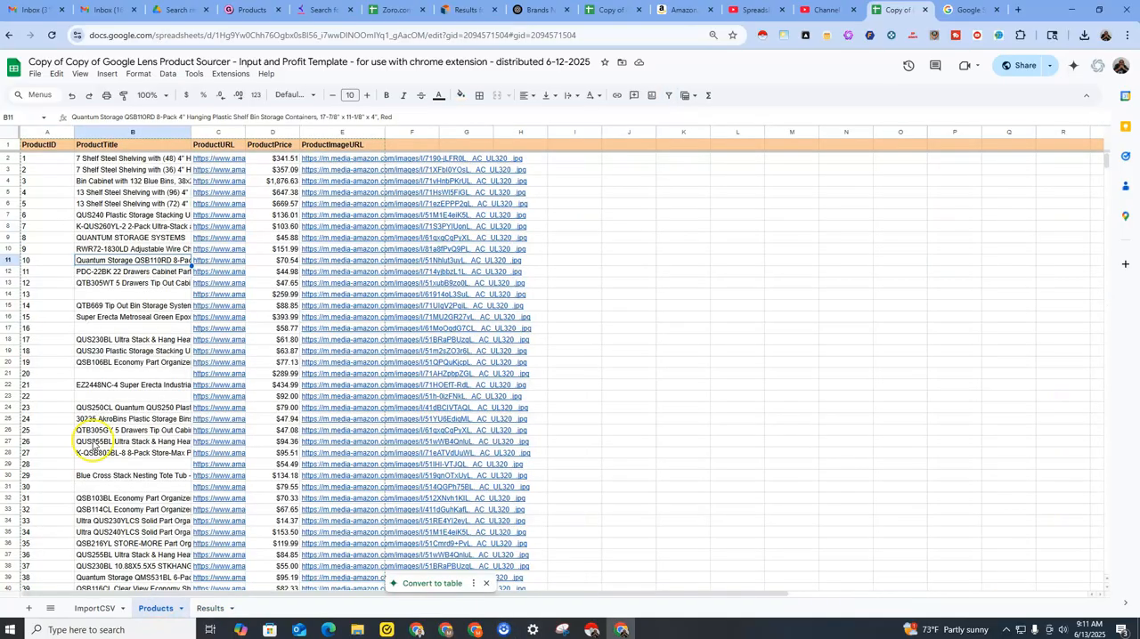
left_click(11, 260)
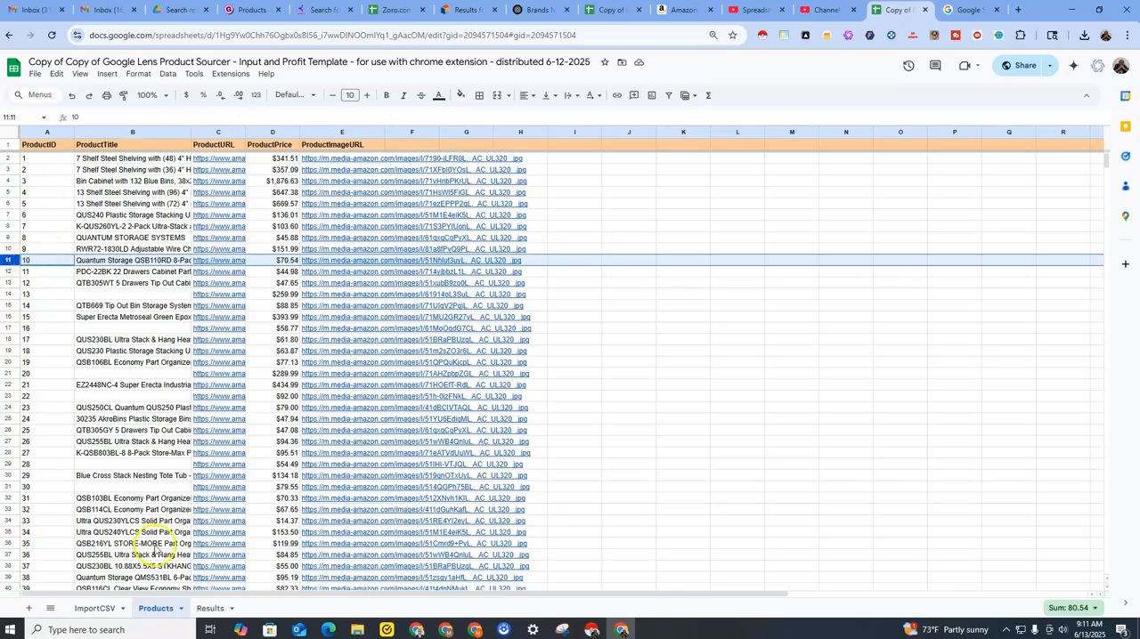
left_click(209, 608)
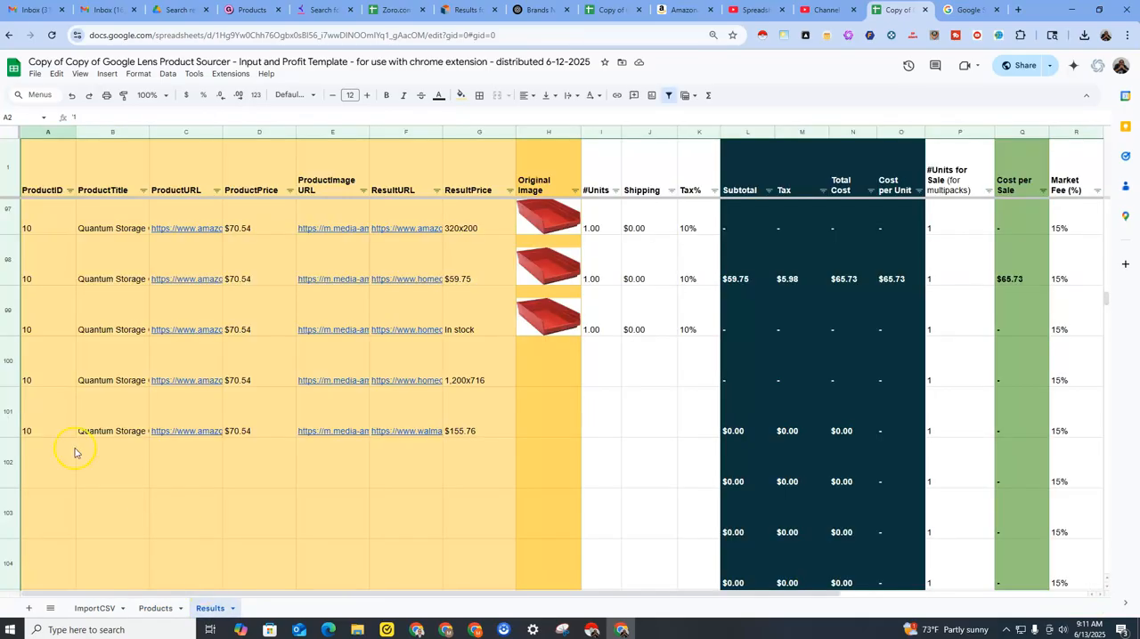
left_click(41, 415)
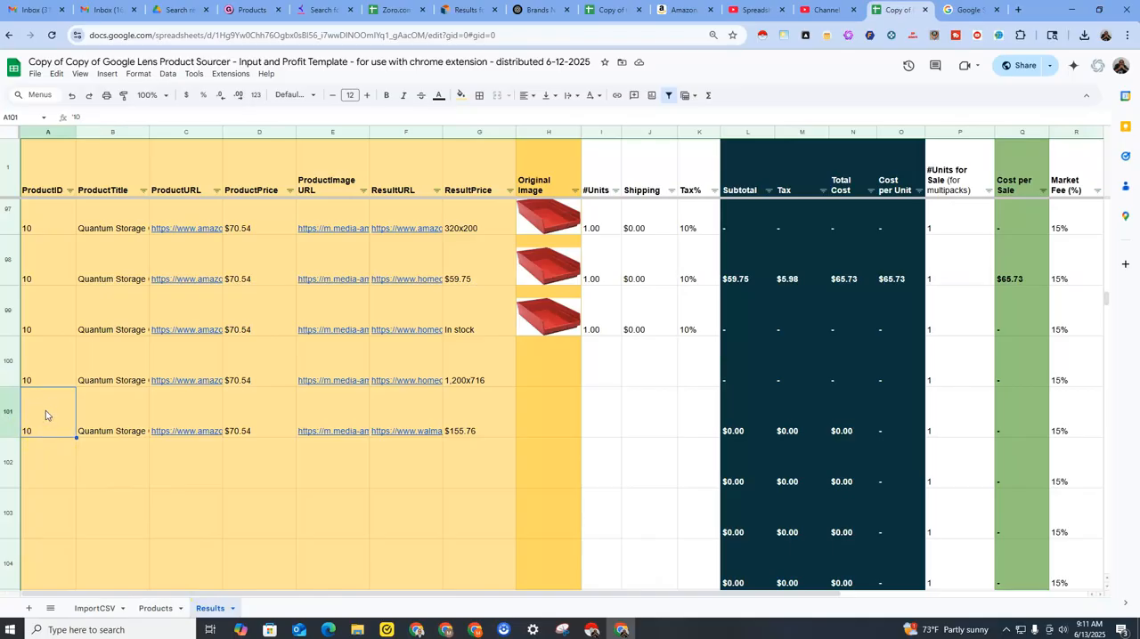
Review how the Results rows are grouped by ProductID for products 8, 9 and 10.
scroll(41, 412, "up", 2)
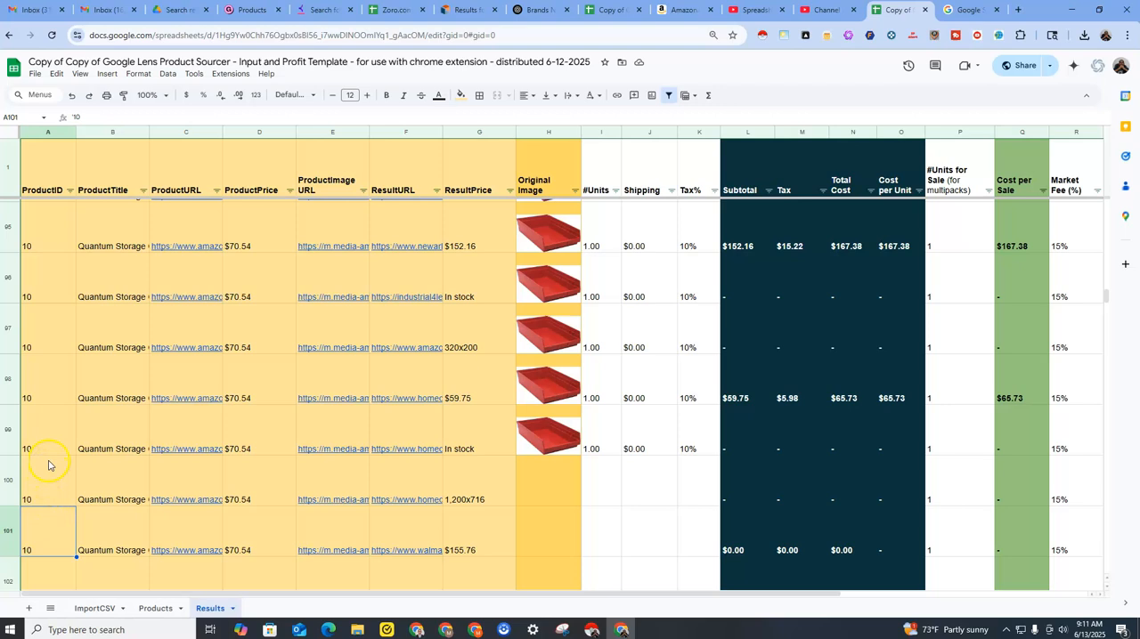
scroll(48, 463, "up", 2)
scroll(44, 458, "up", 2)
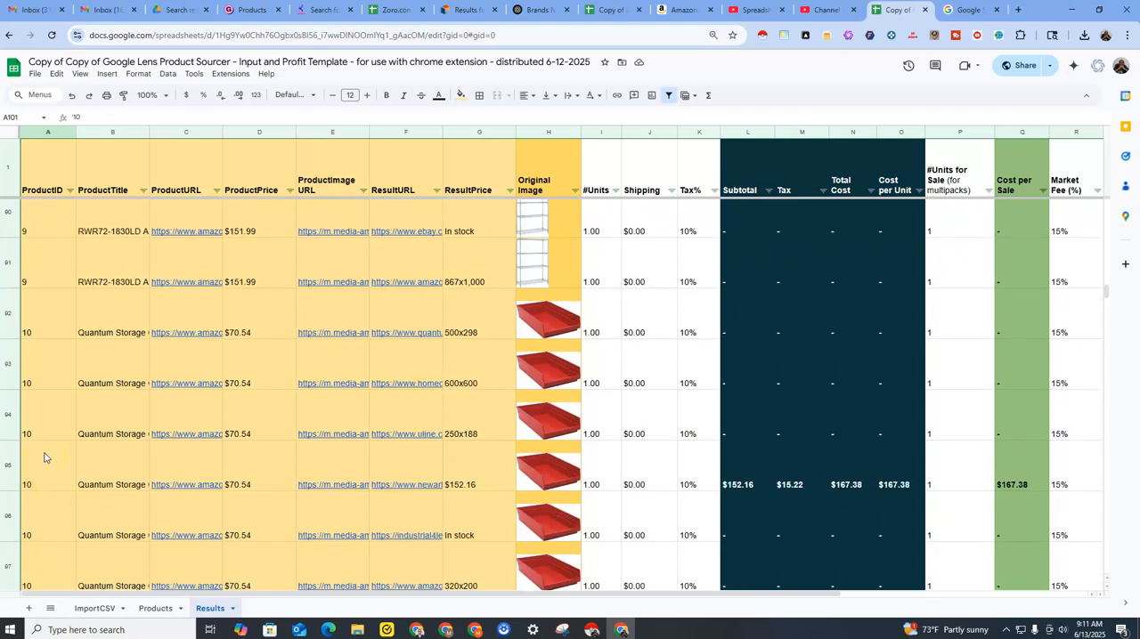
scroll(51, 337, "down", 3)
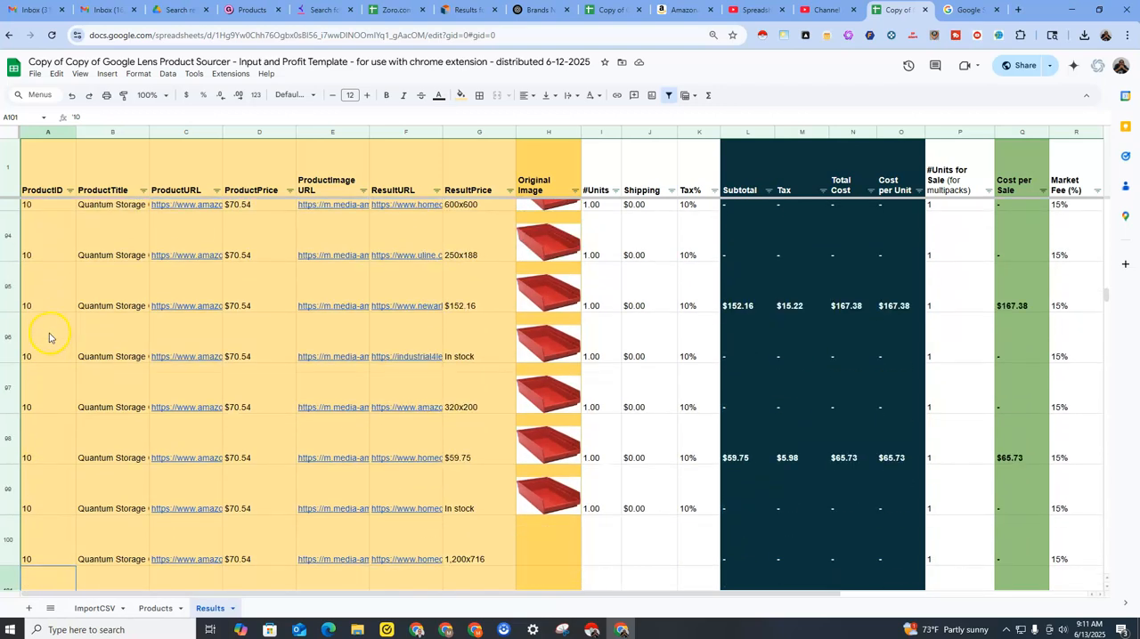
scroll(49, 337, "down", 3)
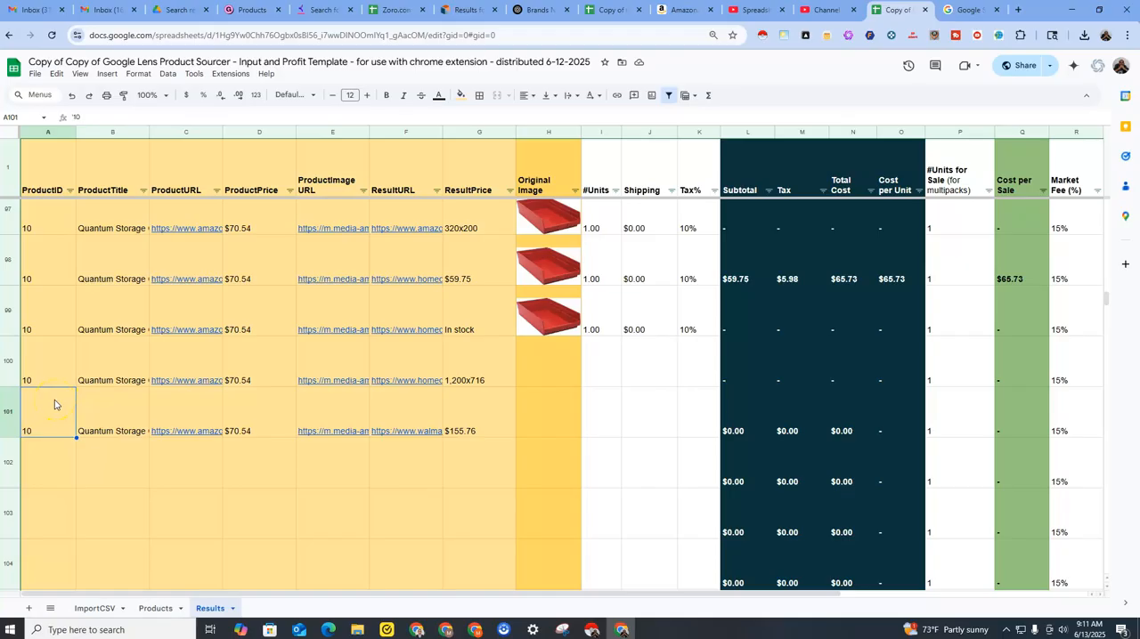
scroll(52, 406, "up", 2)
scroll(53, 404, "up", 6)
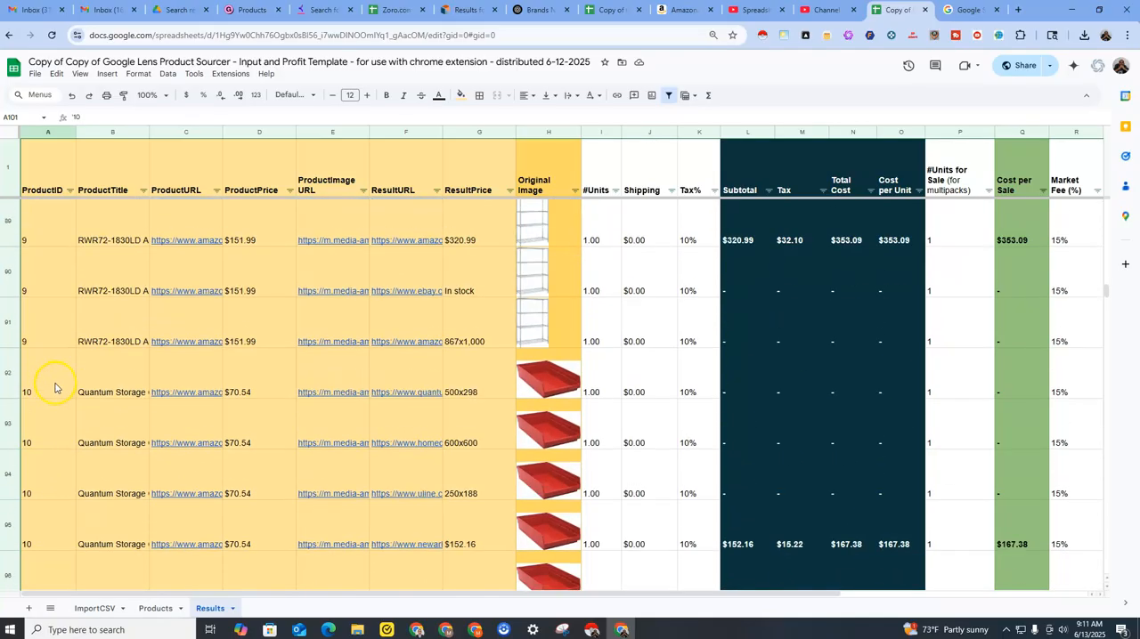
scroll(60, 386, "down", 3)
scroll(60, 386, "up", 9)
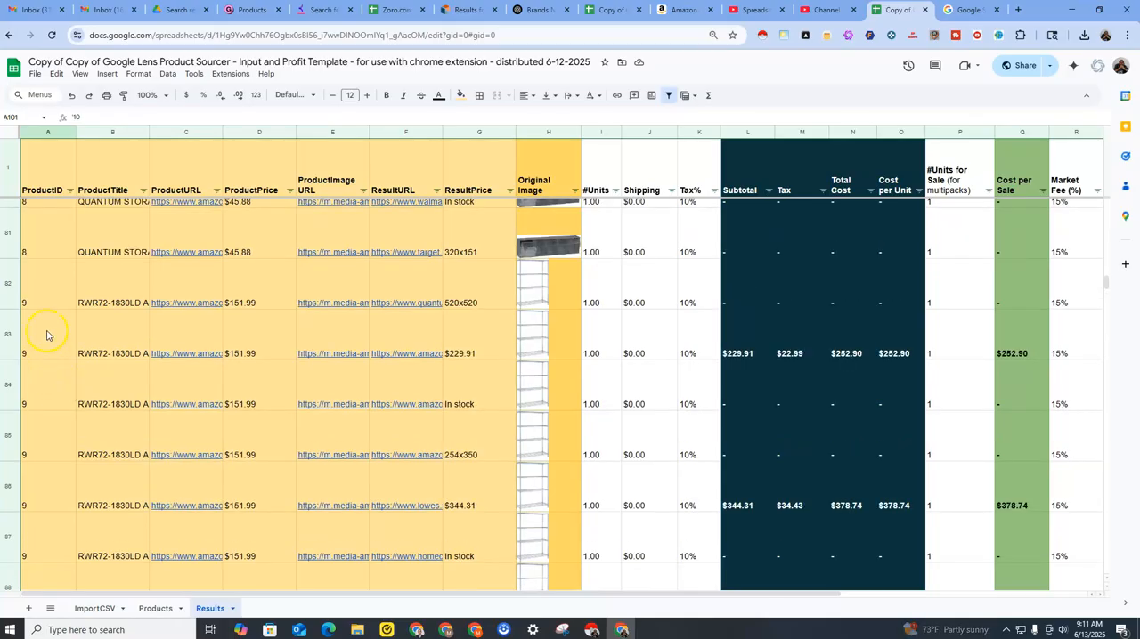
scroll(48, 338, "up", 2)
scroll(48, 337, "down", 7)
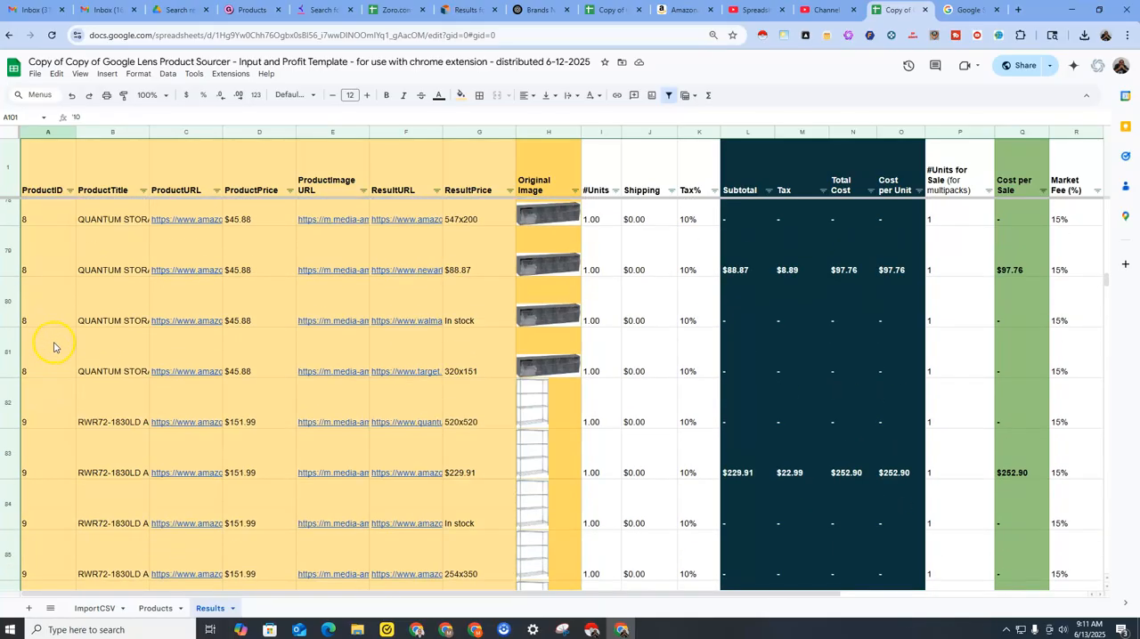
scroll(58, 354, "down", 10)
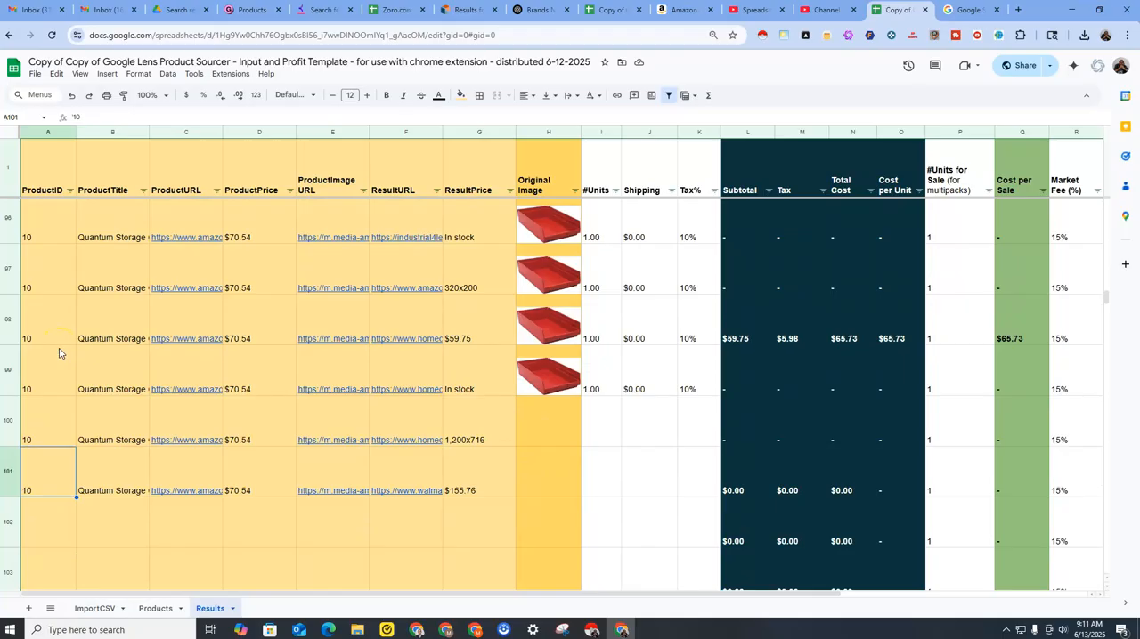
Check the last filled Results row, row 101, by selecting the row and its ProductID cell.
left_click(13, 475)
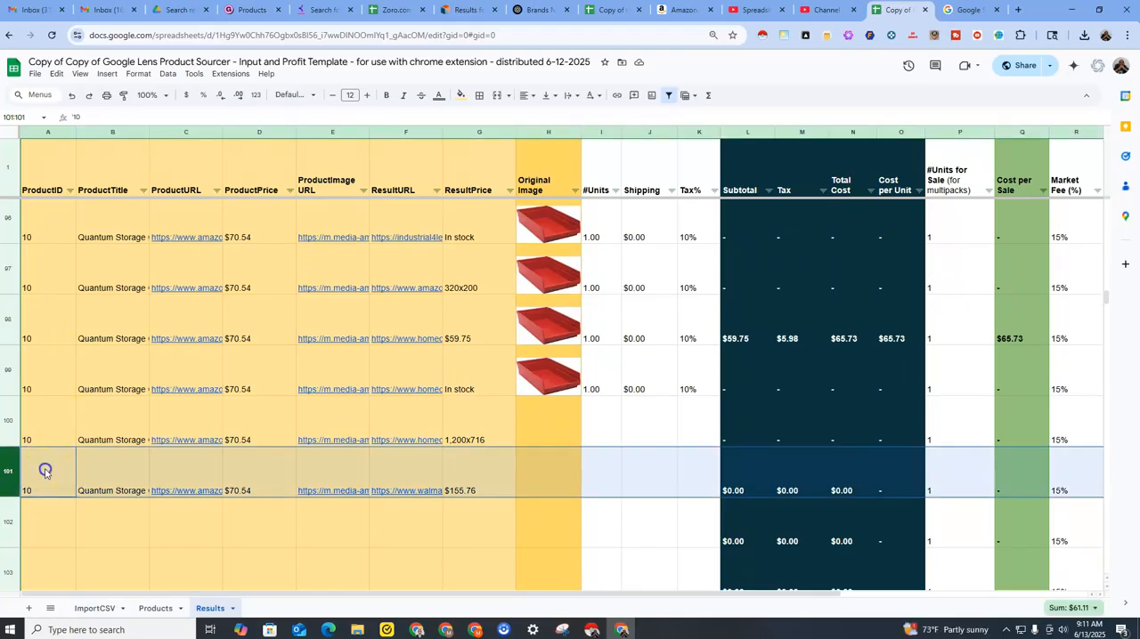
left_click(45, 471)
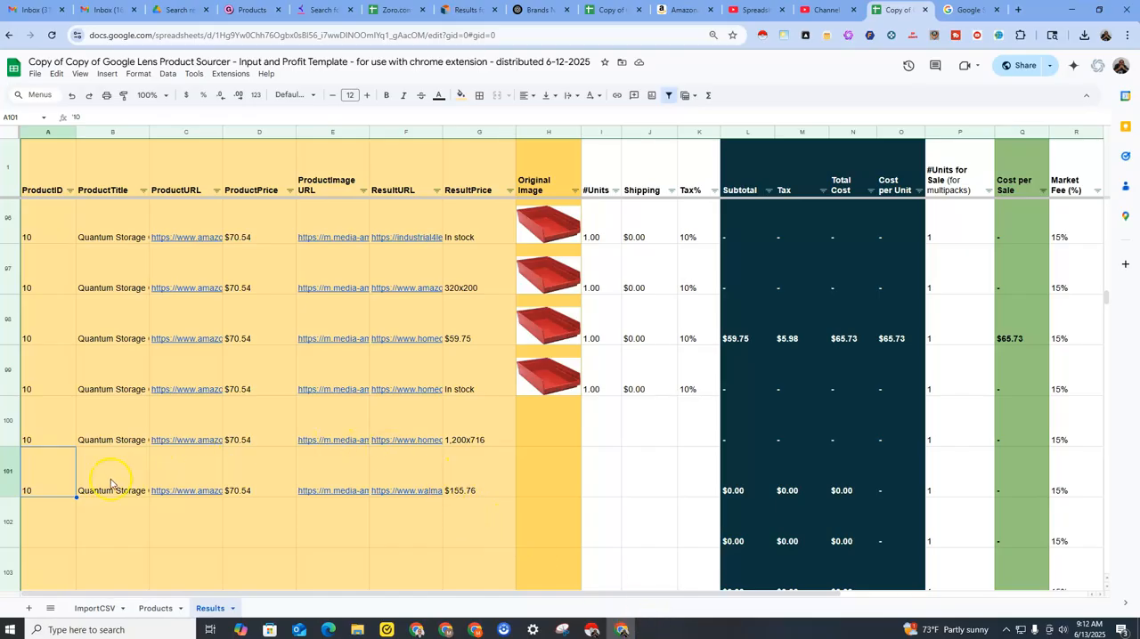
mouse_move(324, 486)
Return to the first Results rows and scale the browser page so the columns through ROI fit on screen.
scroll(737, 356, "up", 10)
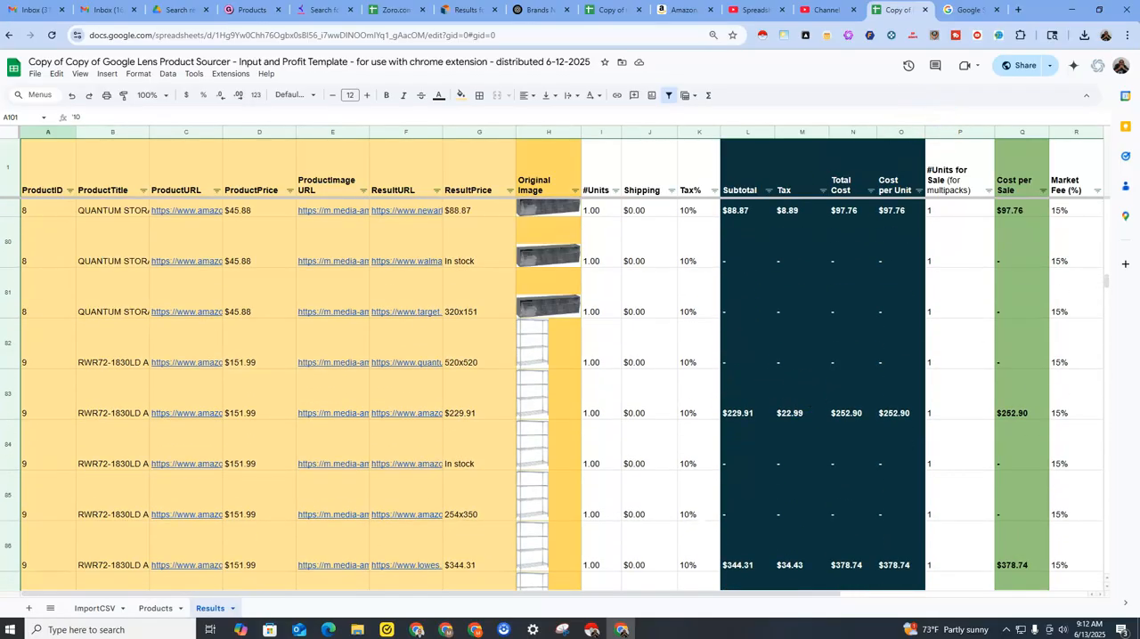
left_click_drag(1107, 284, 1107, 203)
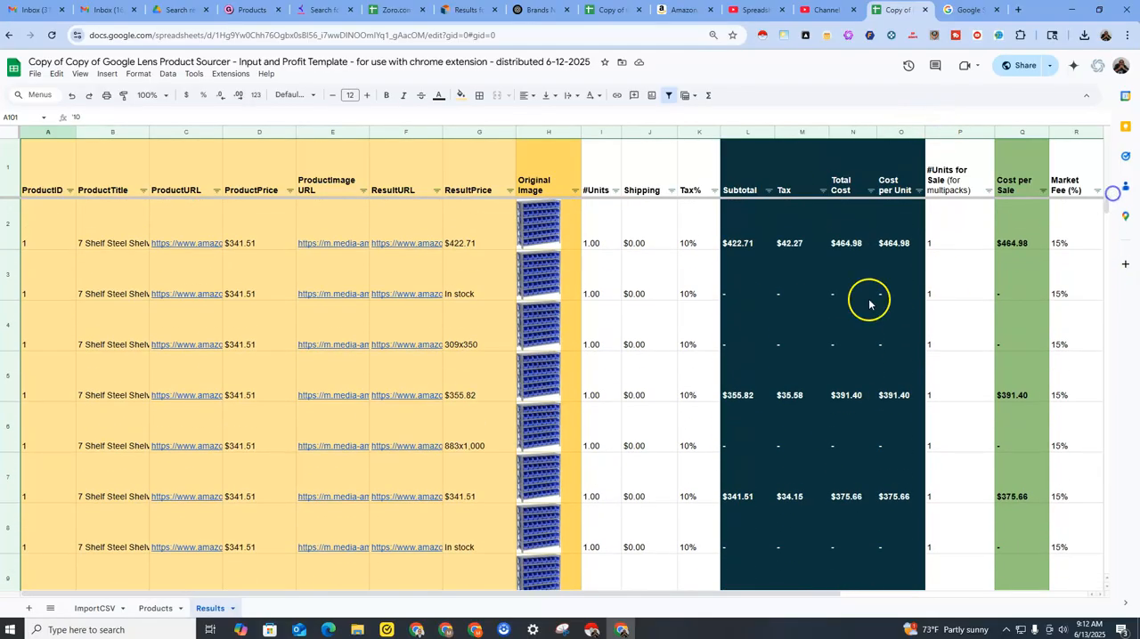
key("ctrl+minus")
key("ctrl+minus")
key("ctrl+minus")
key("ctrl+minus")
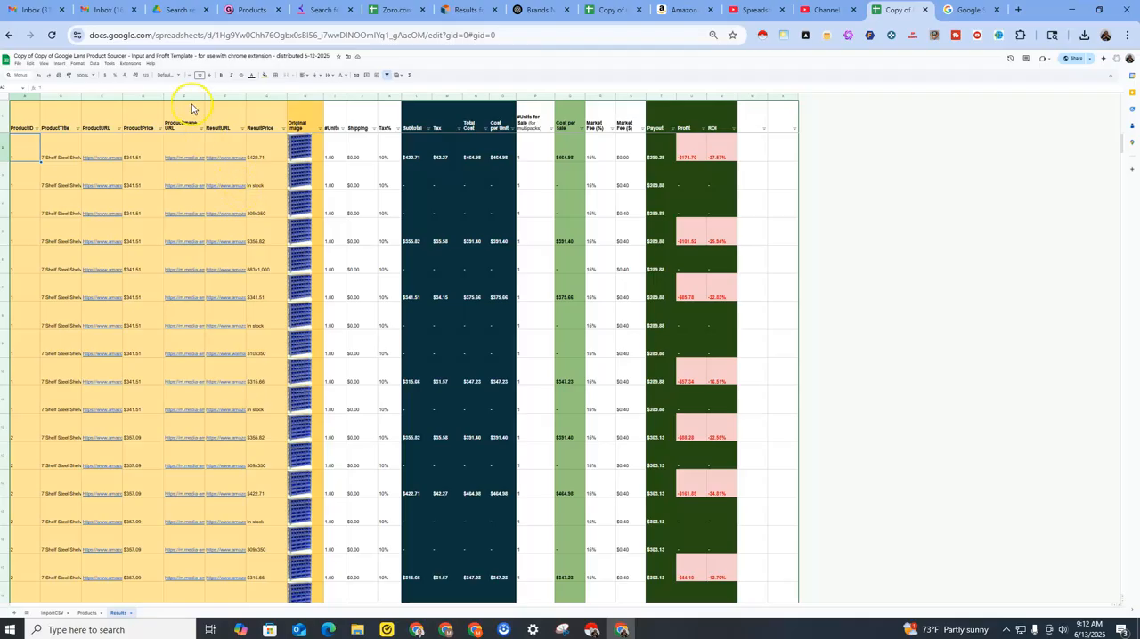
mouse_move(86, 150)
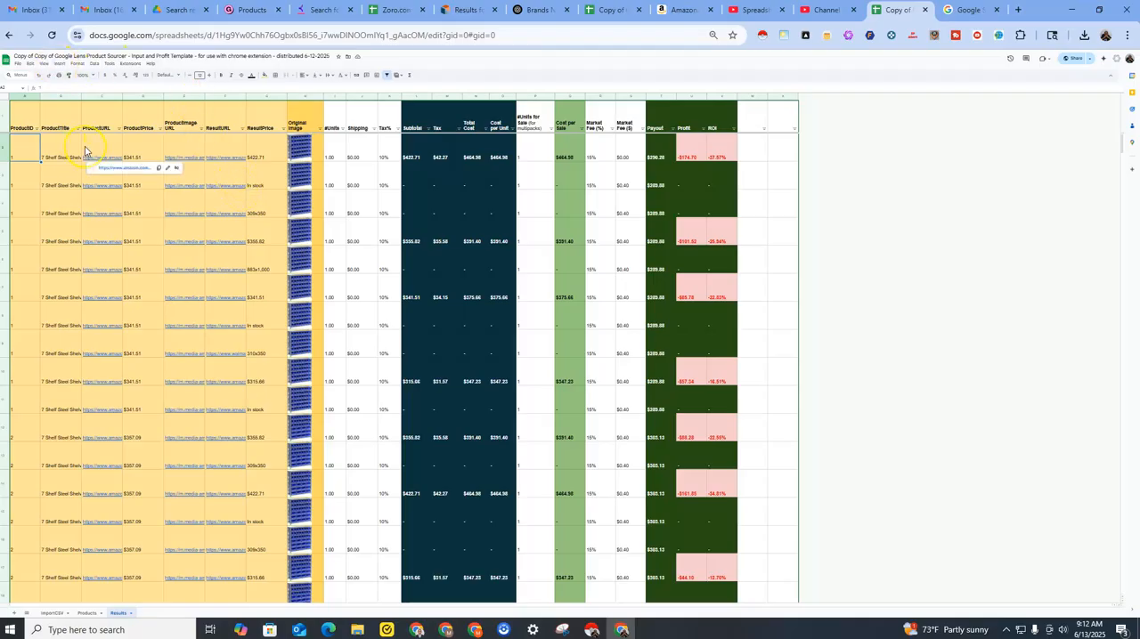
key("ctrl+plus")
key("ctrl+plus")
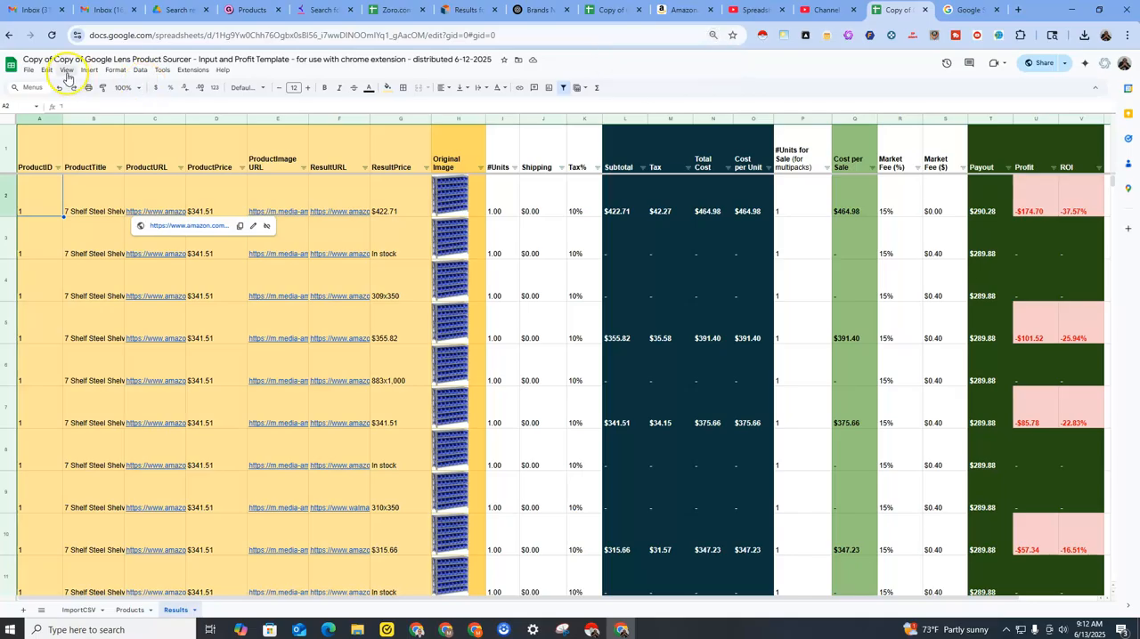
Set the Results sheet's zoom to 75%.
left_click(67, 71)
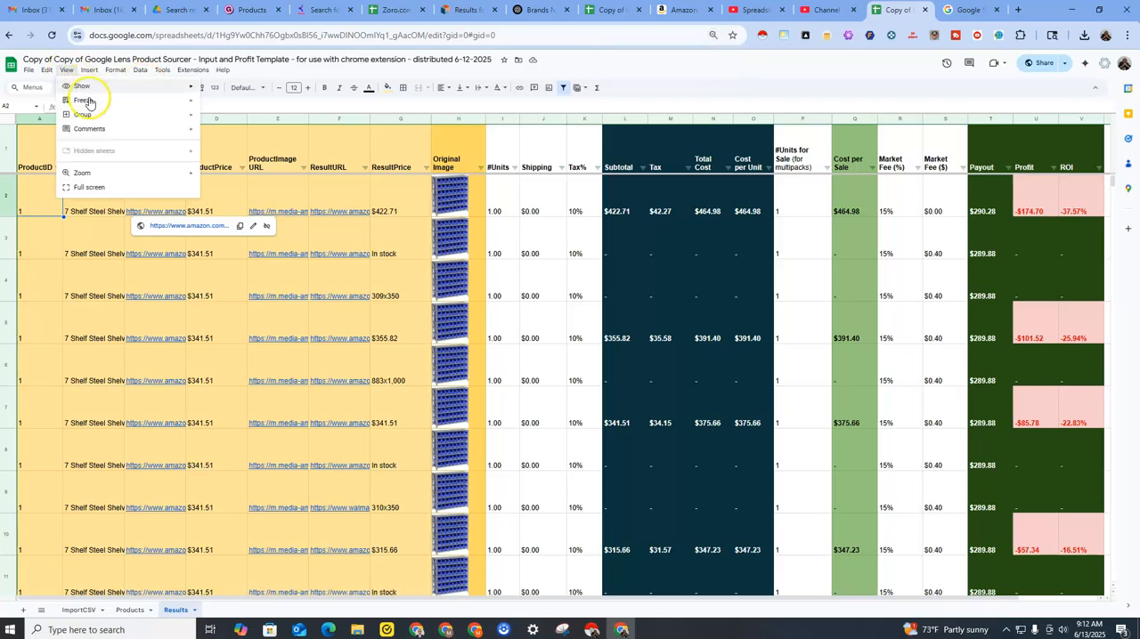
left_click(163, 172)
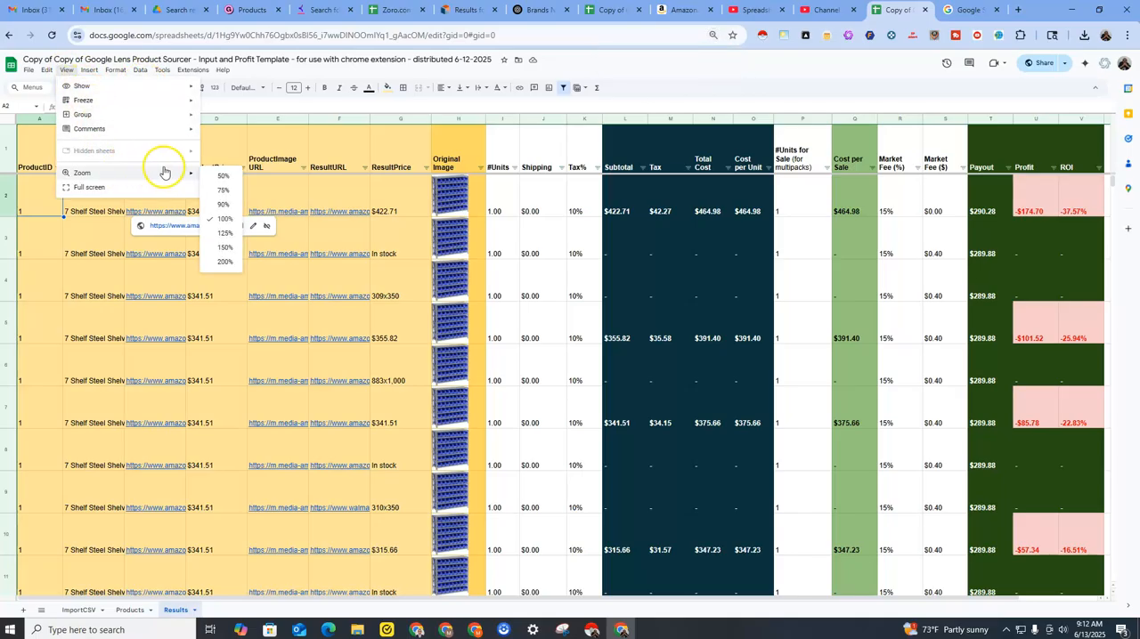
left_click(223, 190)
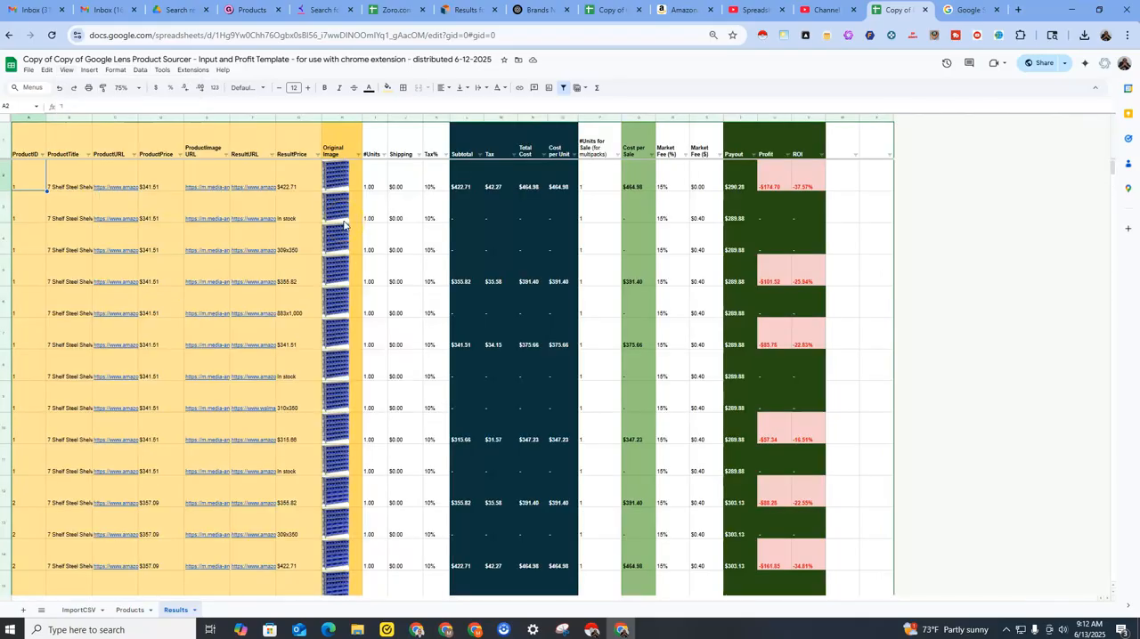
Inspect the Results header row's filter coverage by selecting A1:X1, including the ROI and Payout headers.
left_click(39, 145)
left_click(141, 70)
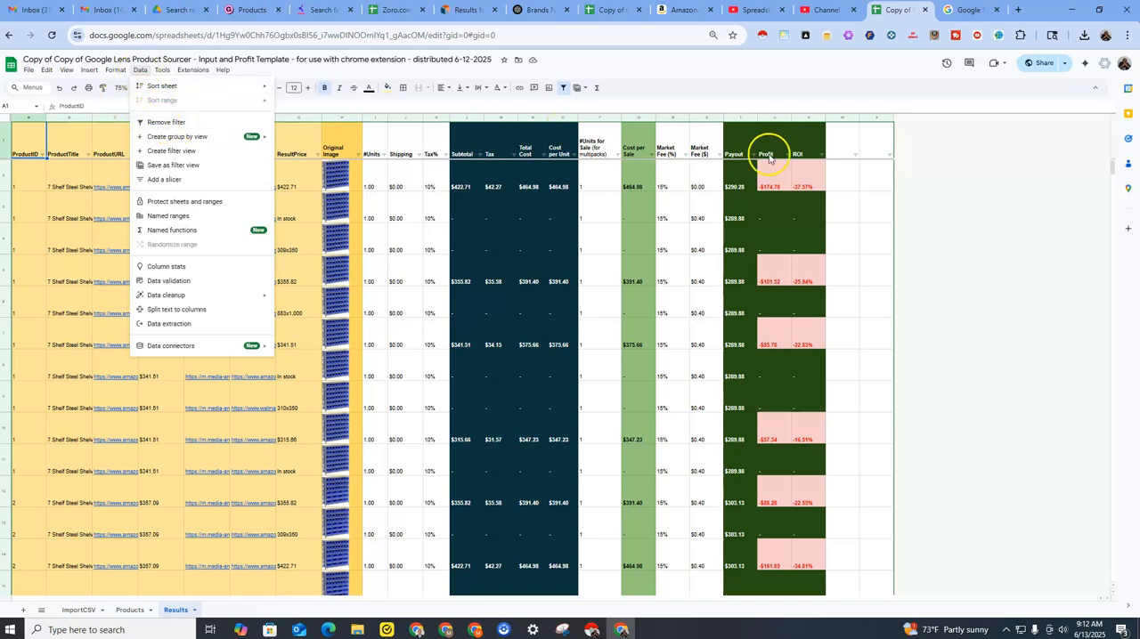
left_click(868, 153)
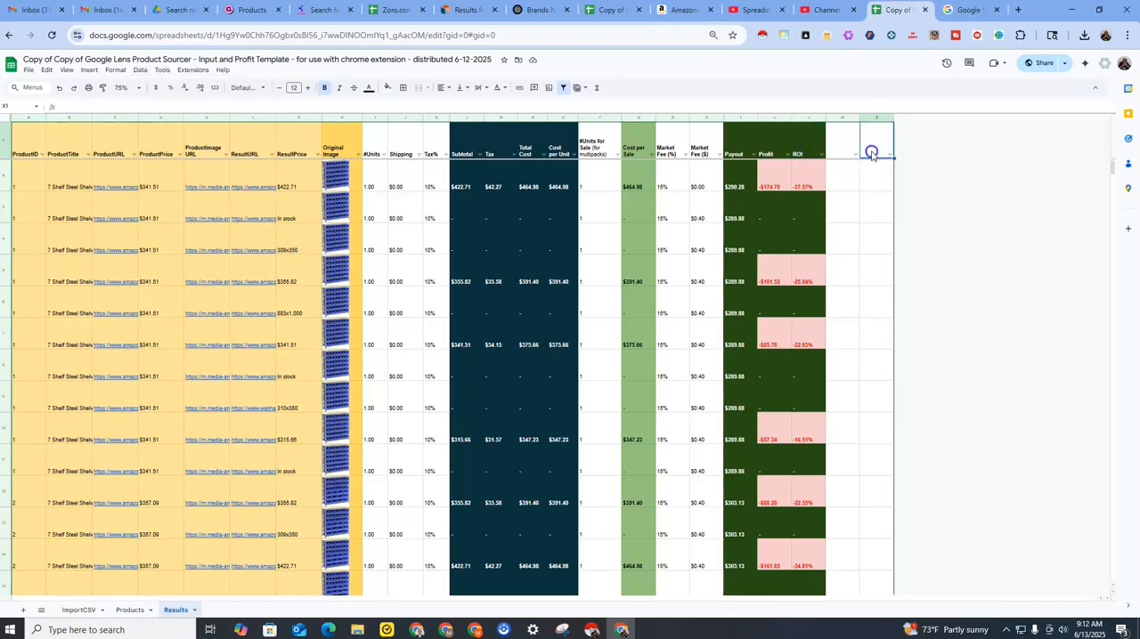
left_click_drag(860, 141, 23, 158)
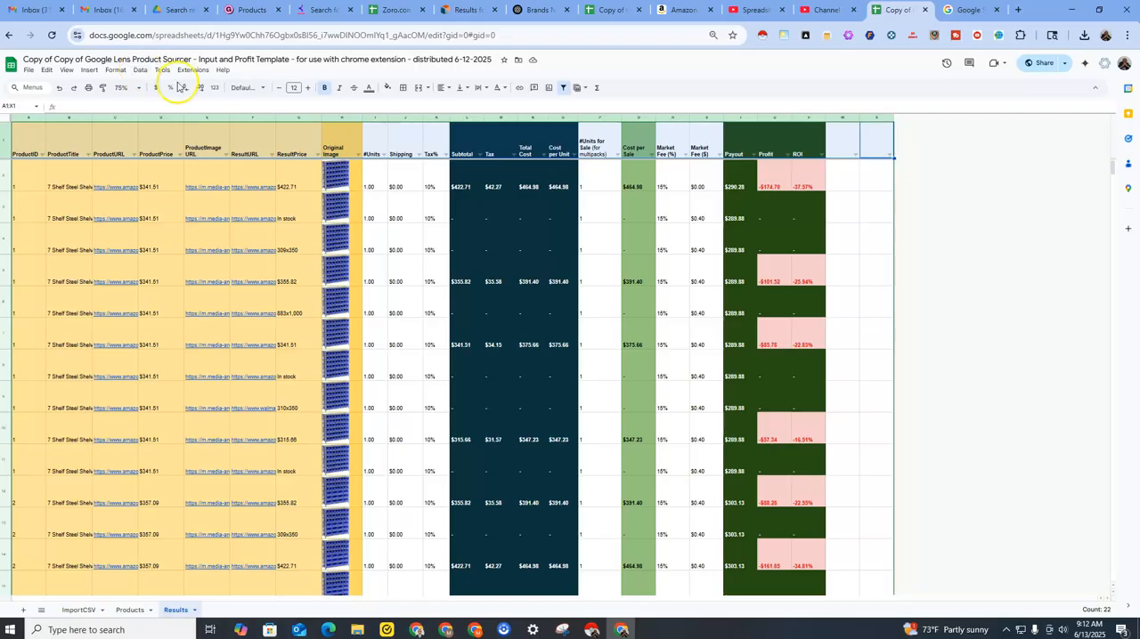
left_click(809, 146)
left_click(745, 148)
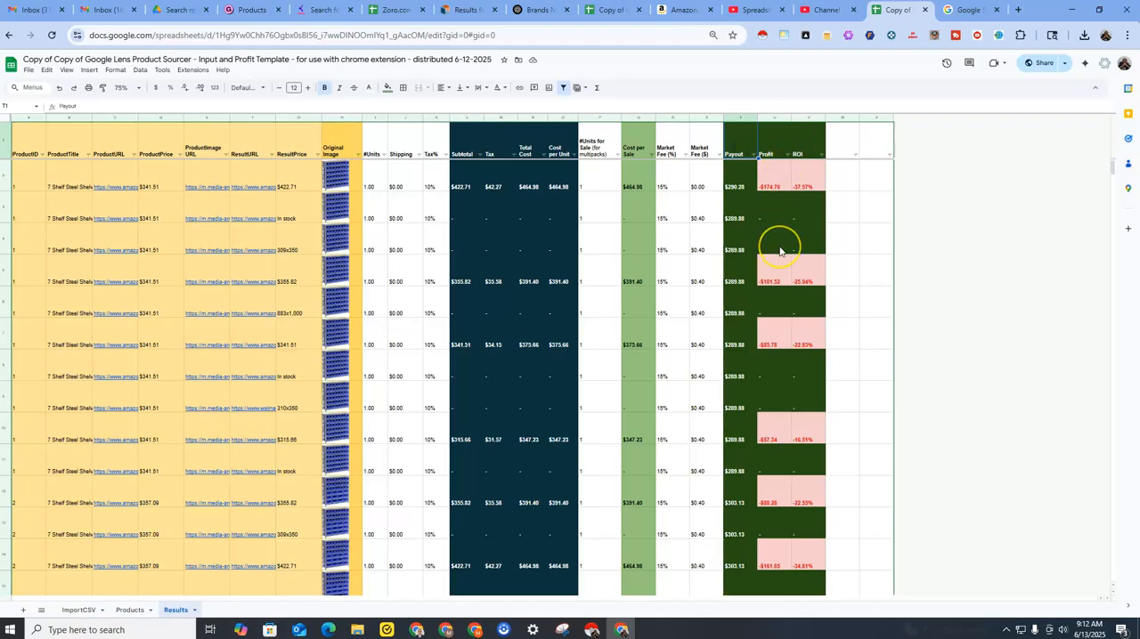
Review the Profit and ROI columns of the Results rows for products 1 through 6, looking for profitable matches.
scroll(779, 250, "down", 1)
scroll(779, 250, "down", 4)
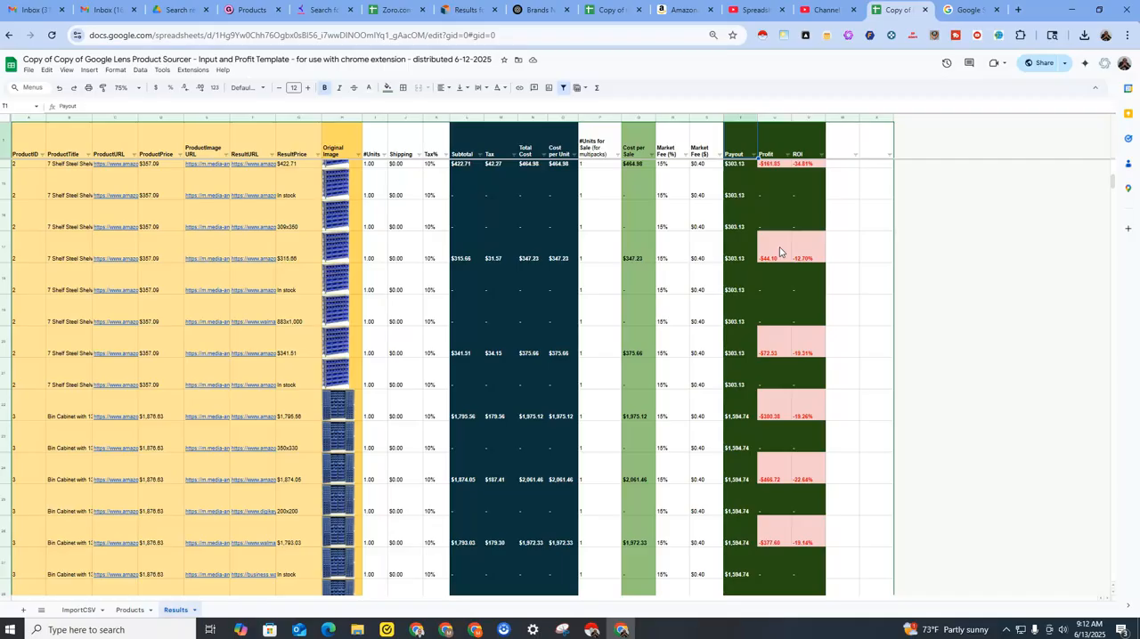
scroll(775, 257, "down", 3)
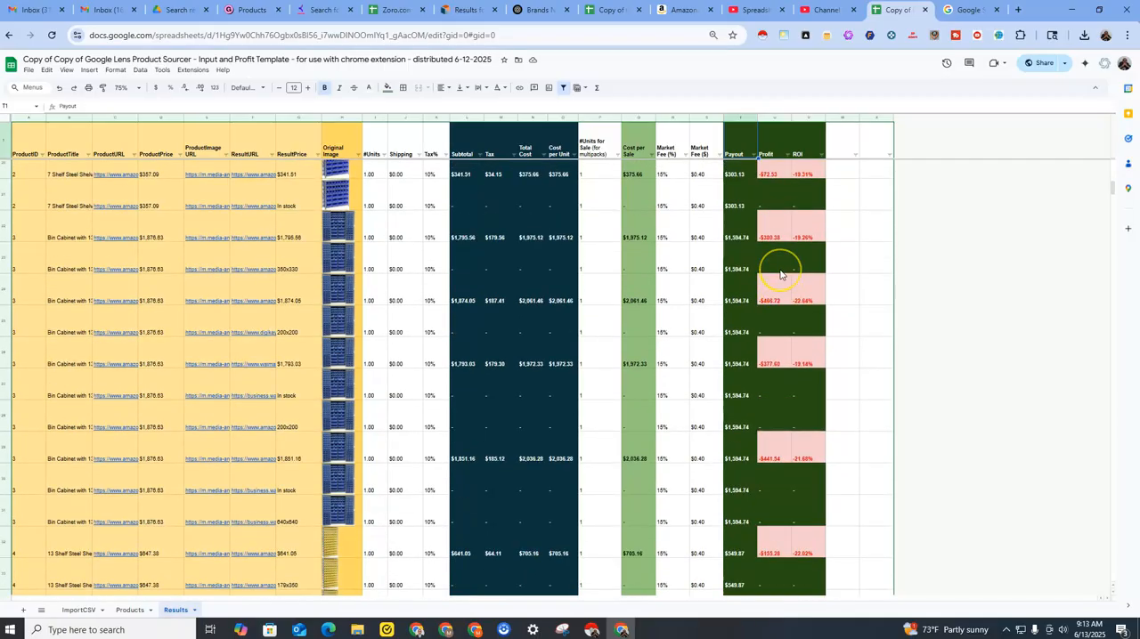
scroll(779, 272, "down", 2)
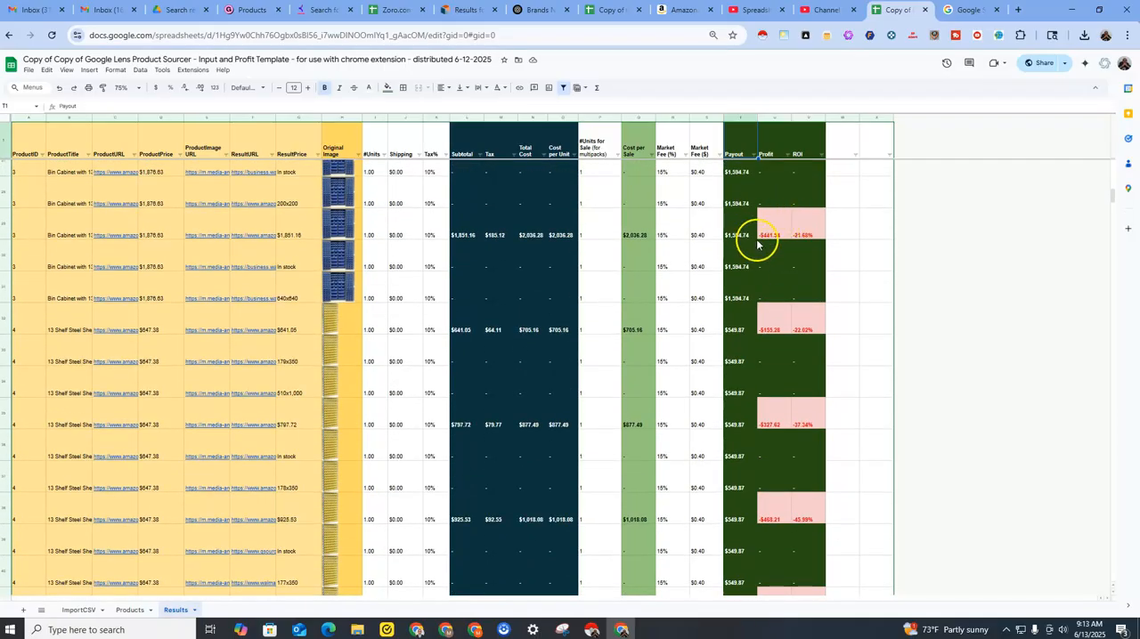
scroll(783, 270, "down", 5)
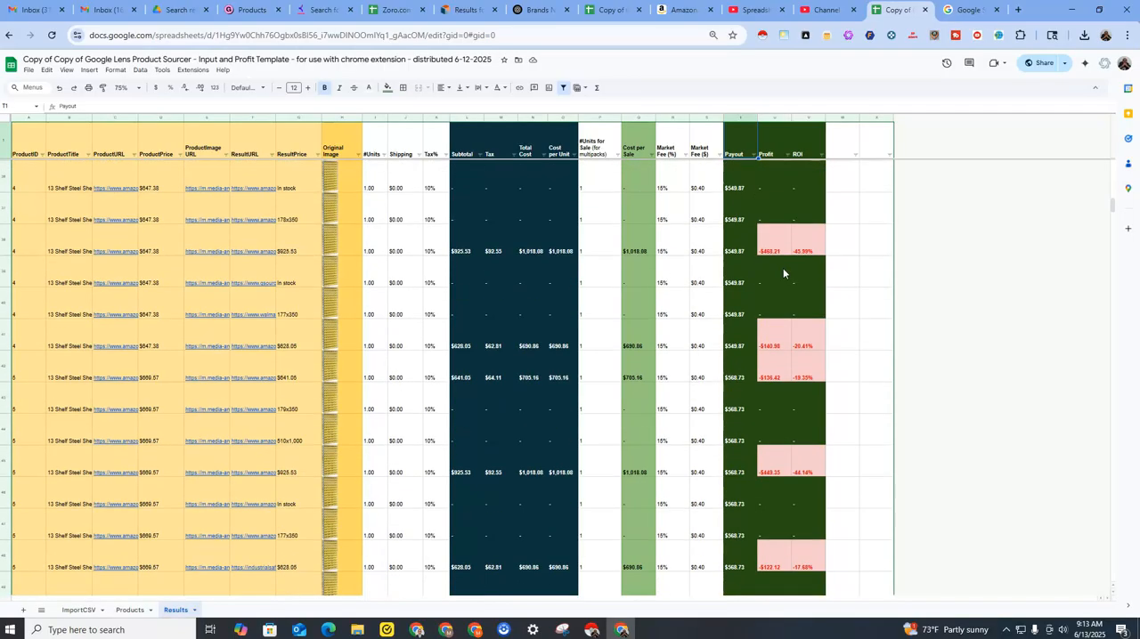
scroll(783, 270, "down", 2)
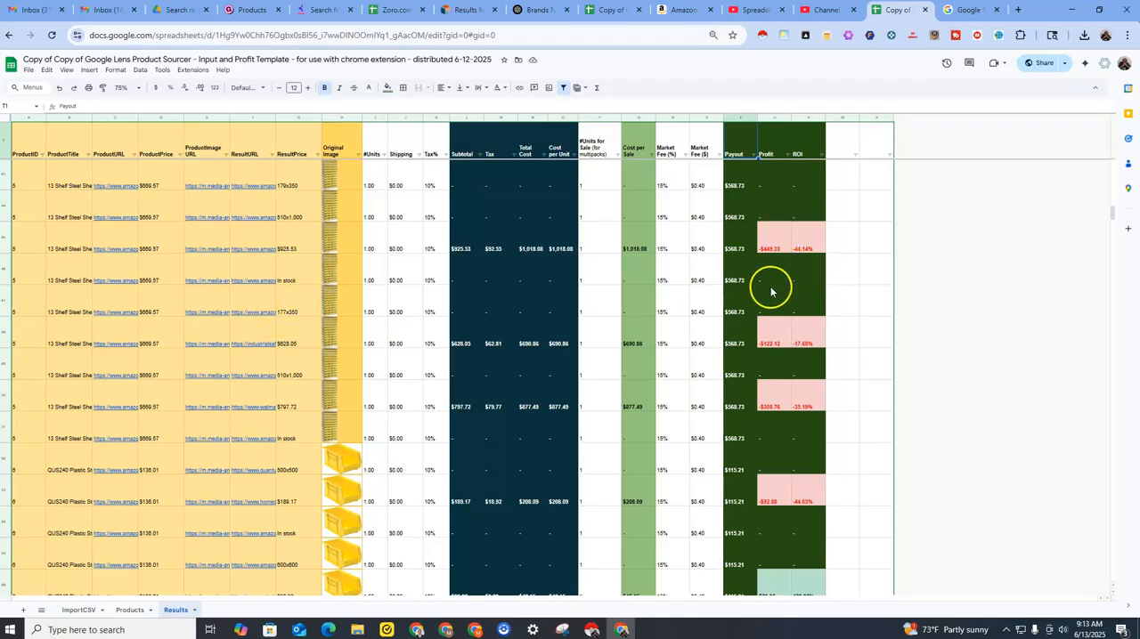
scroll(774, 334, "down", 1)
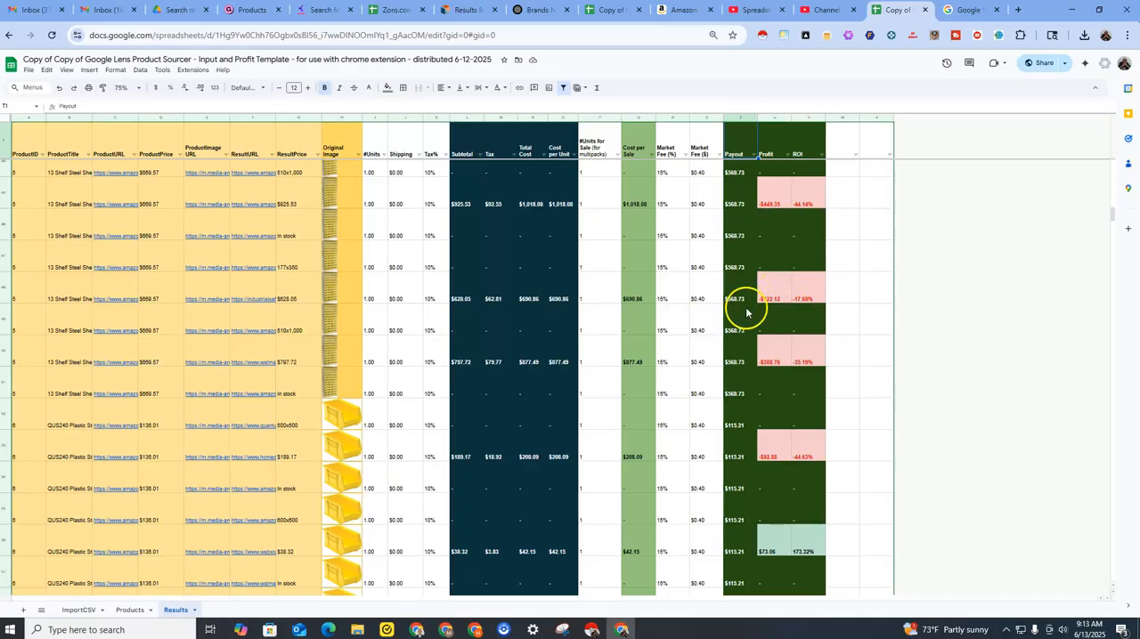
scroll(750, 332, "down", 4)
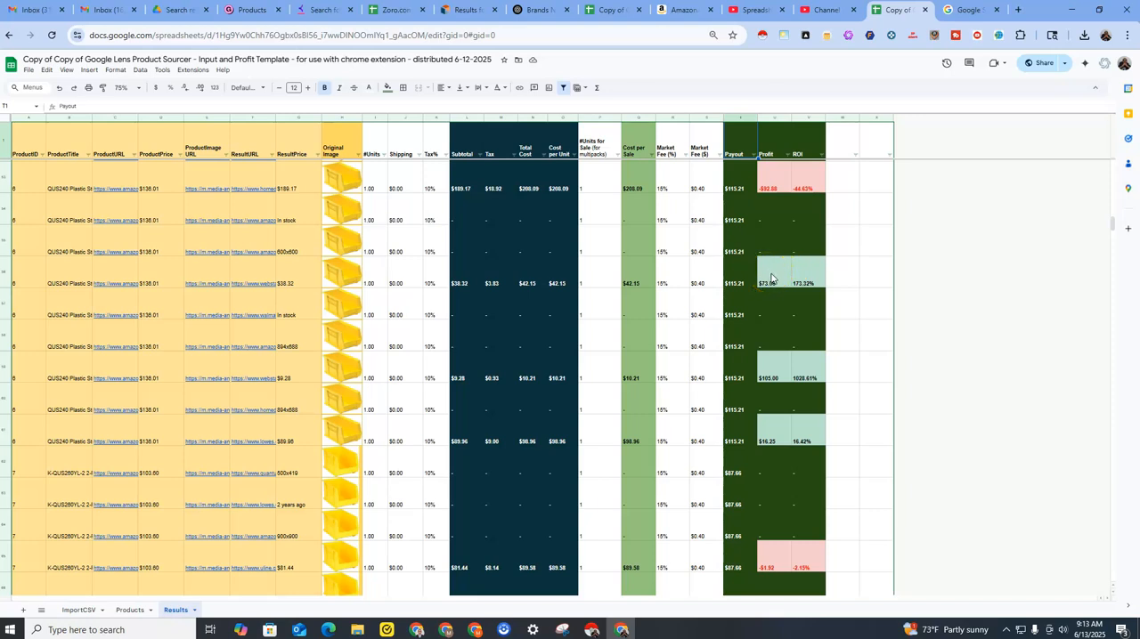
Check the ResultPrice in G56 for product 6, and examine the profit of the matches for products 6 to 8.
left_click(291, 280)
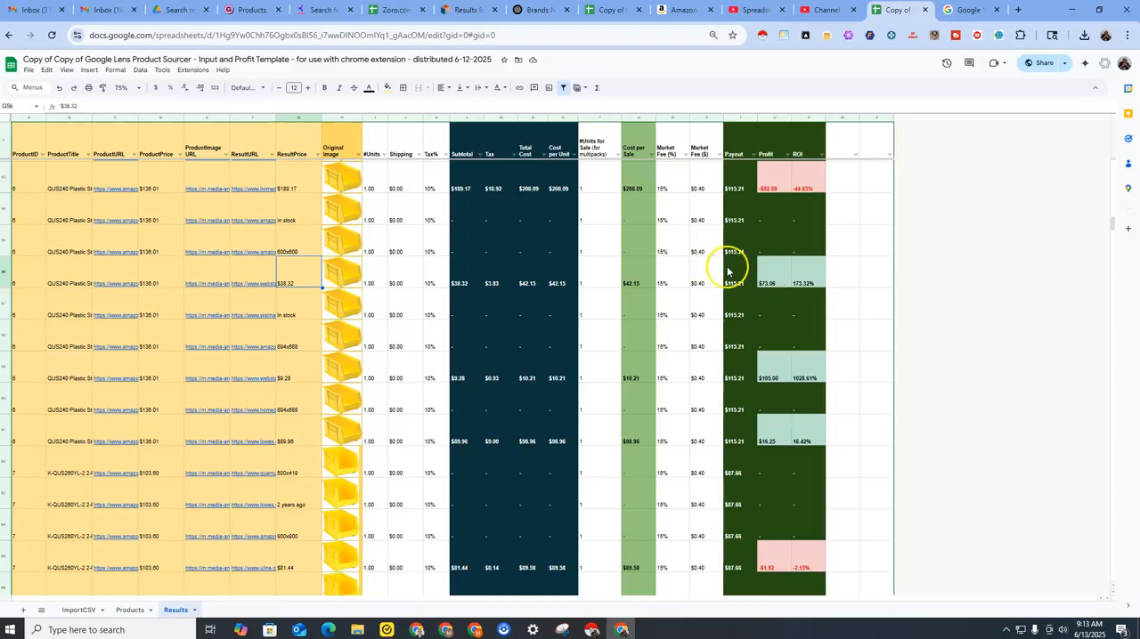
scroll(762, 330, "down", 5)
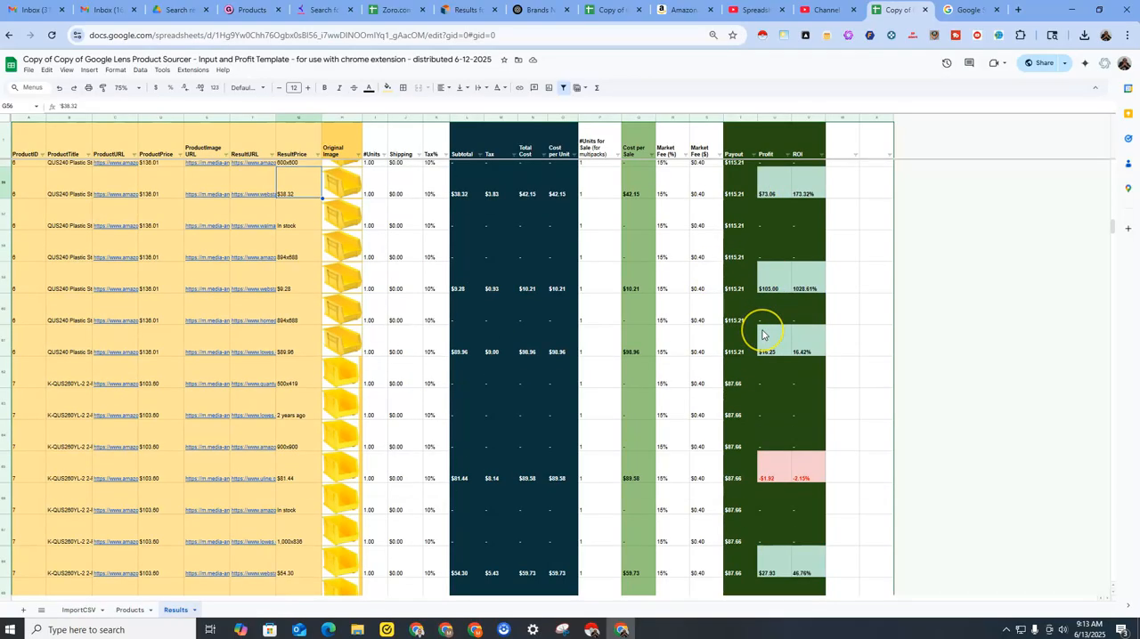
scroll(761, 335, "down", 5)
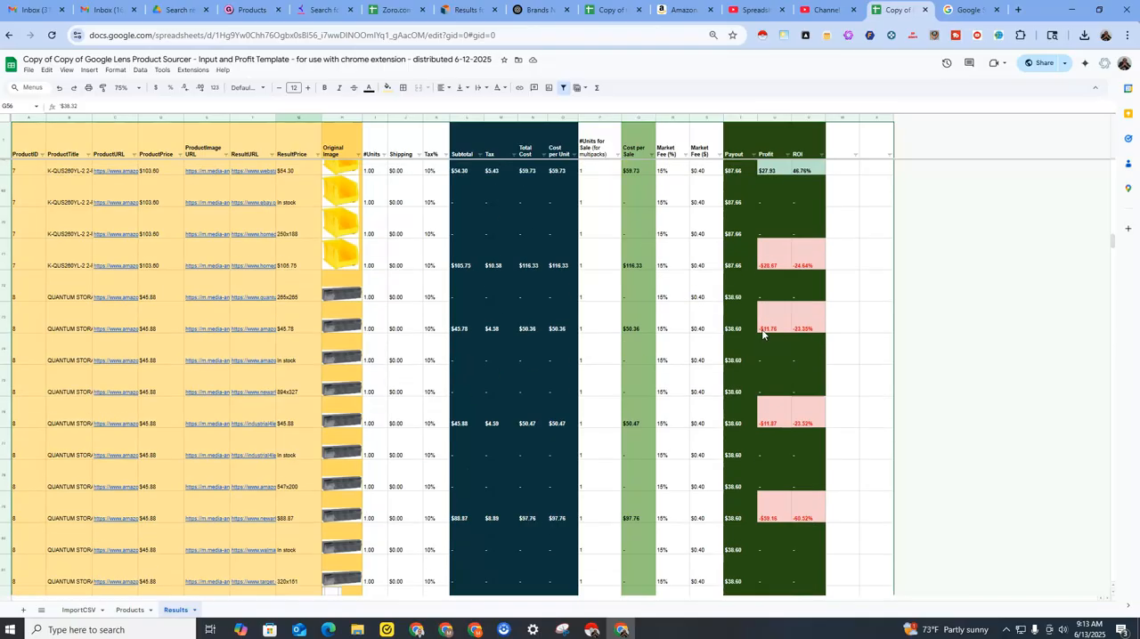
scroll(761, 335, "down", 10)
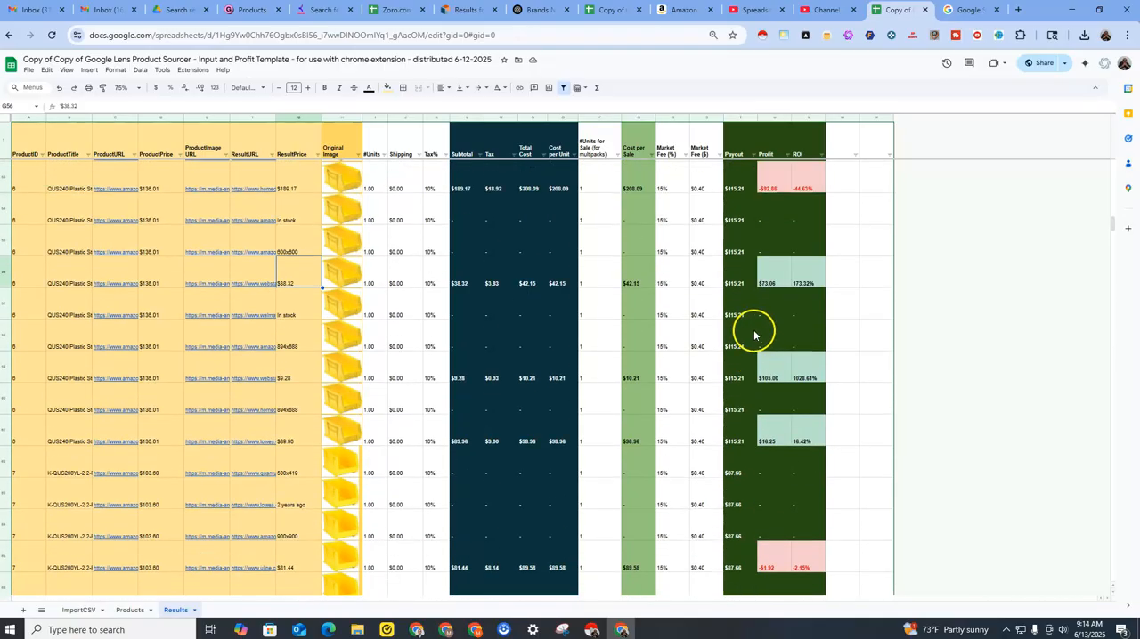
scroll(753, 331, "down", 10)
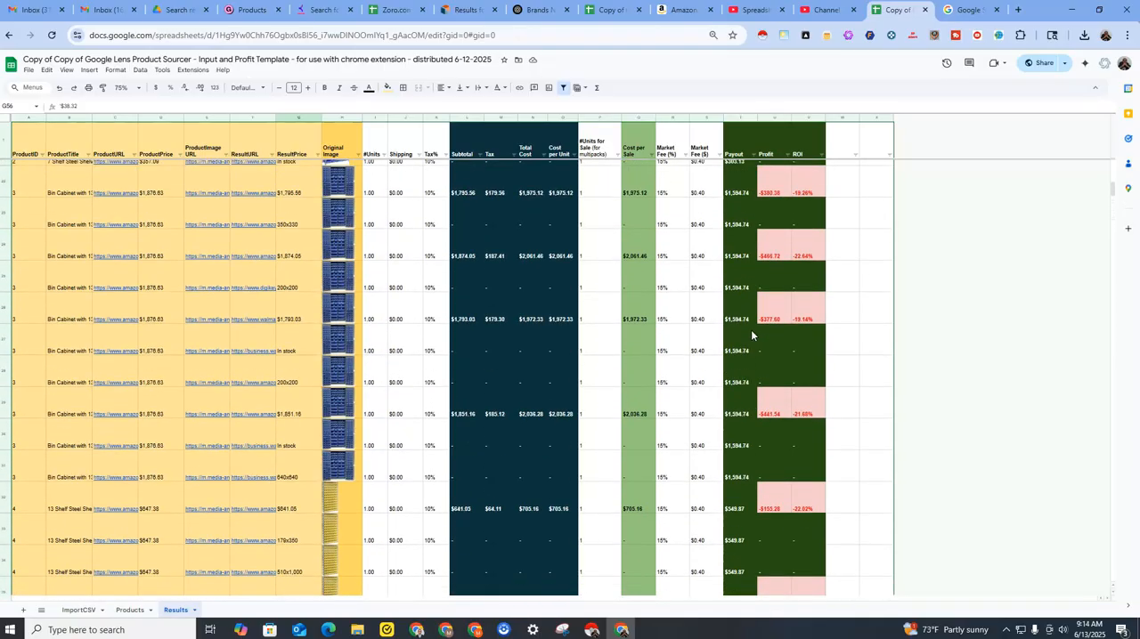
Filter the Profit column by the light green fill color #B7E1CD.
left_click(787, 157)
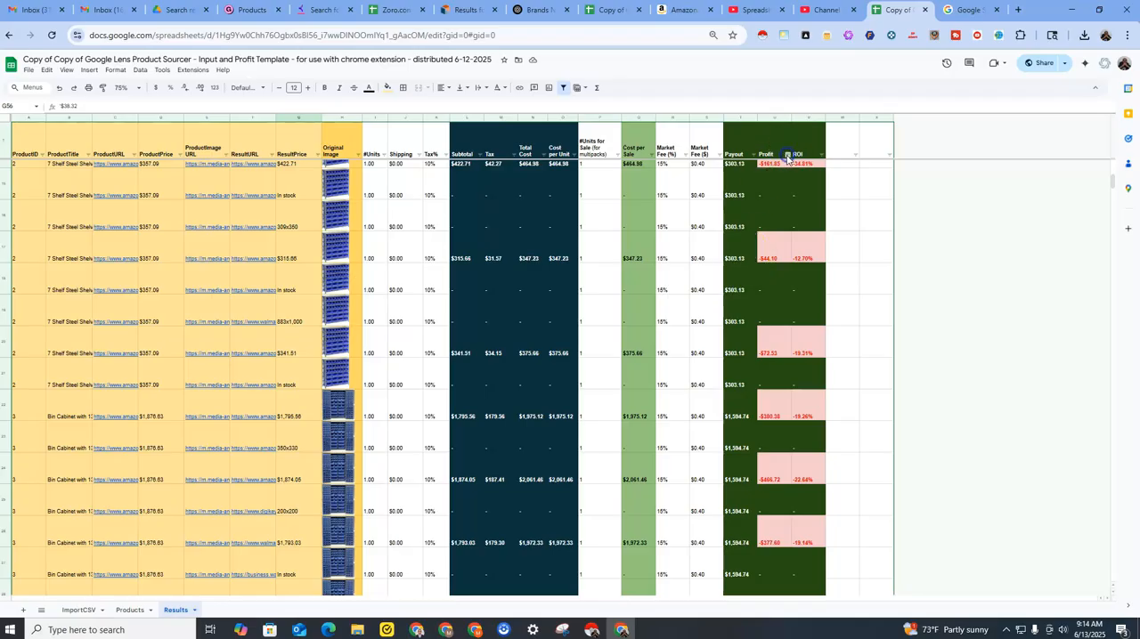
left_click(781, 150)
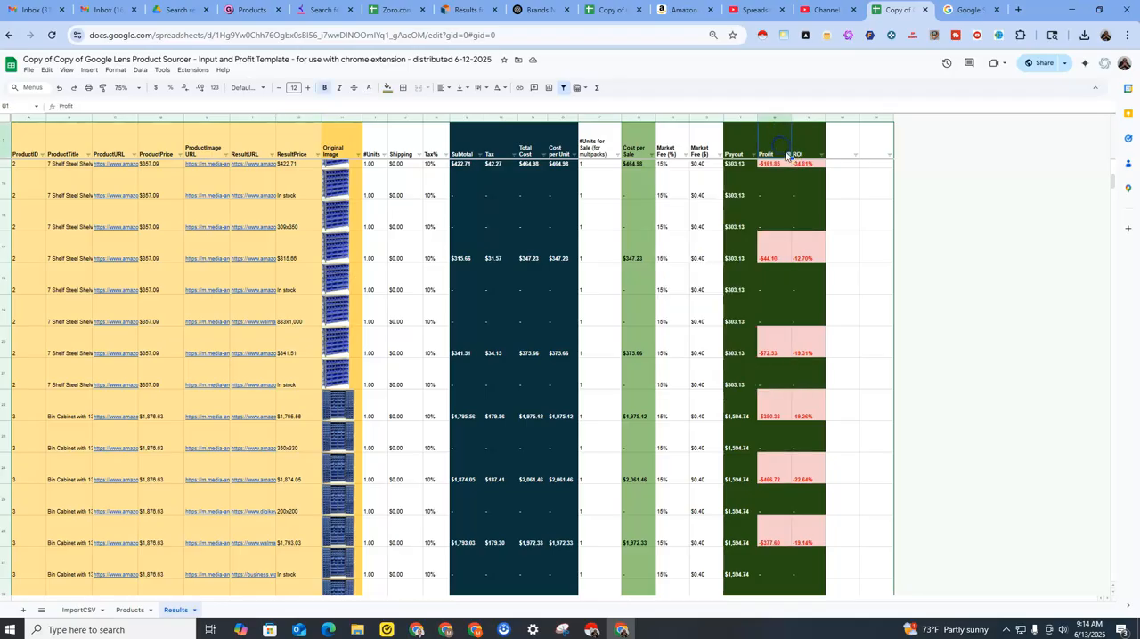
left_click(787, 156)
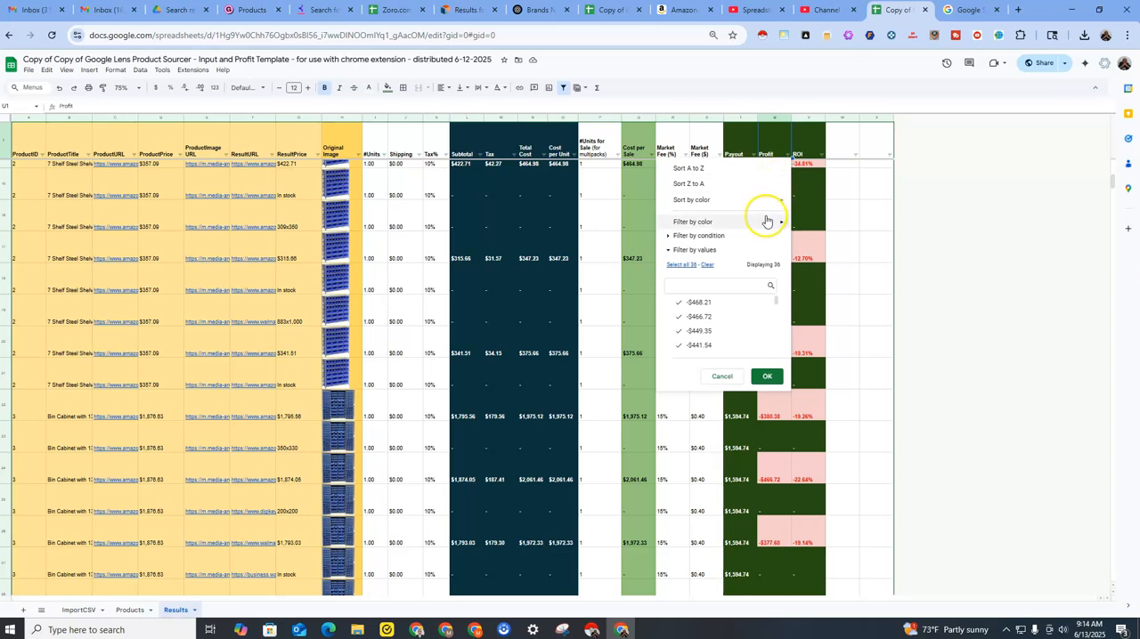
mouse_move(765, 223)
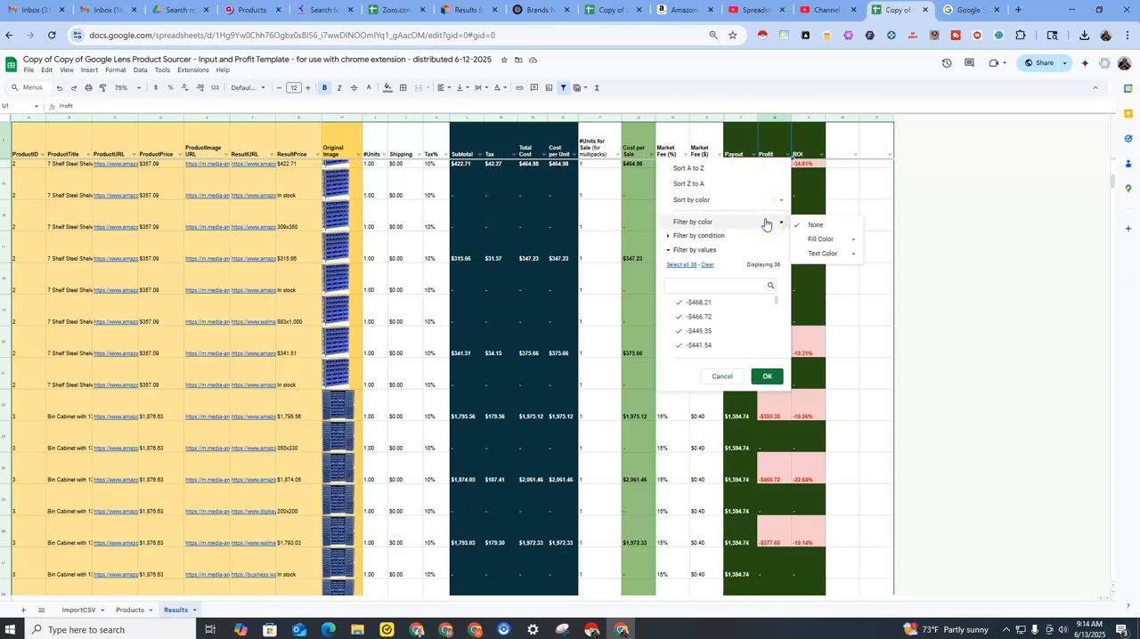
mouse_move(826, 241)
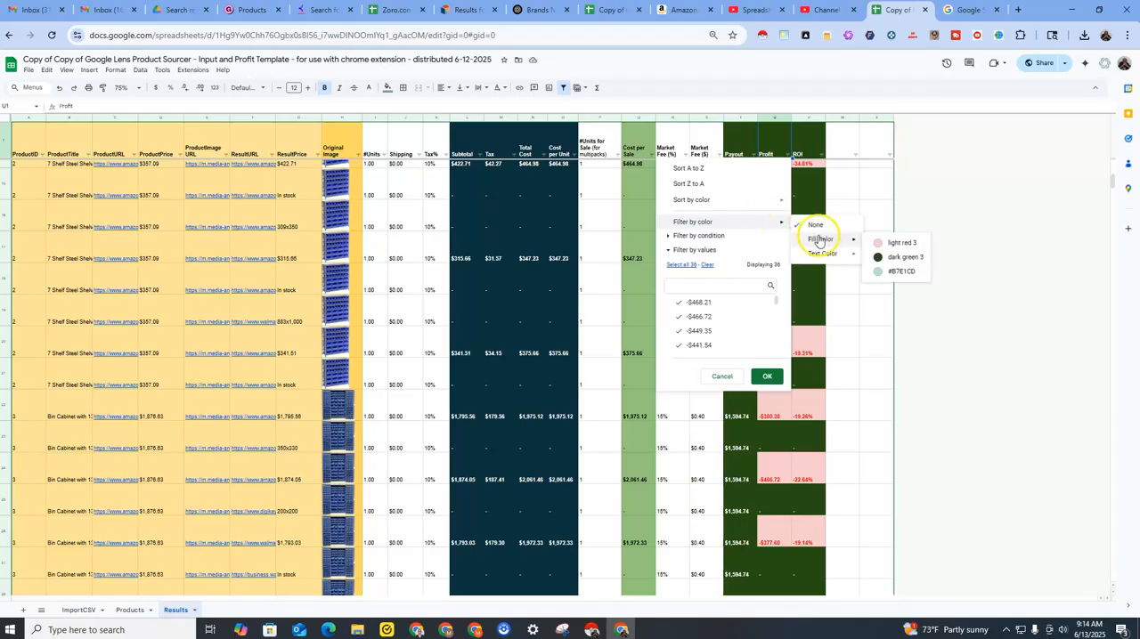
left_click(884, 272)
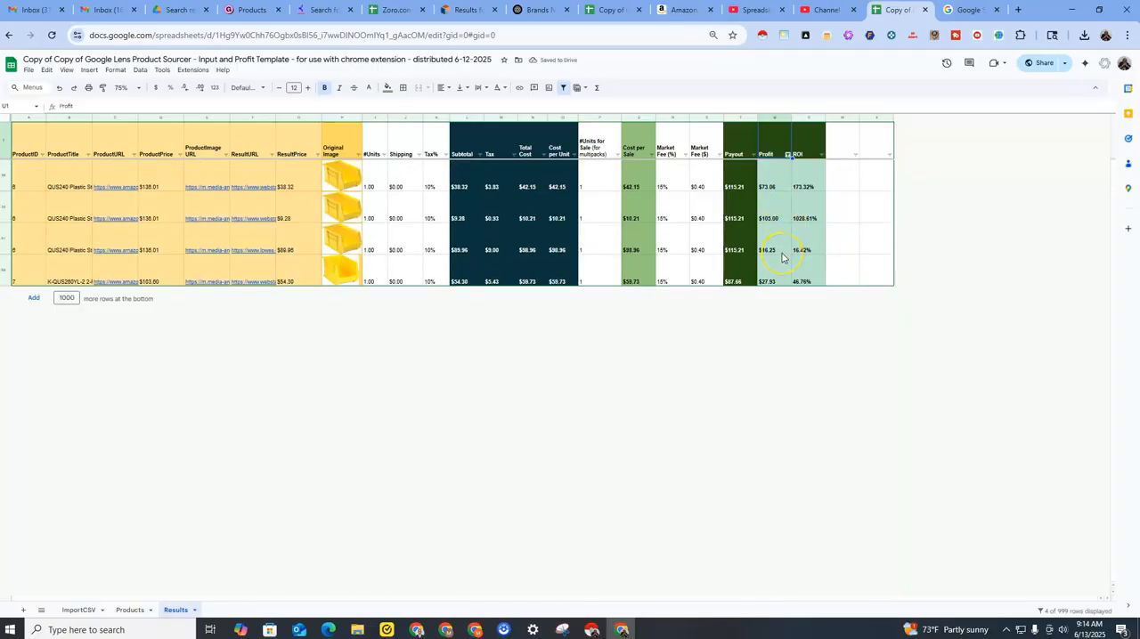
Apply a "Greater than" condition to the Profit column's filter.
left_click(786, 154)
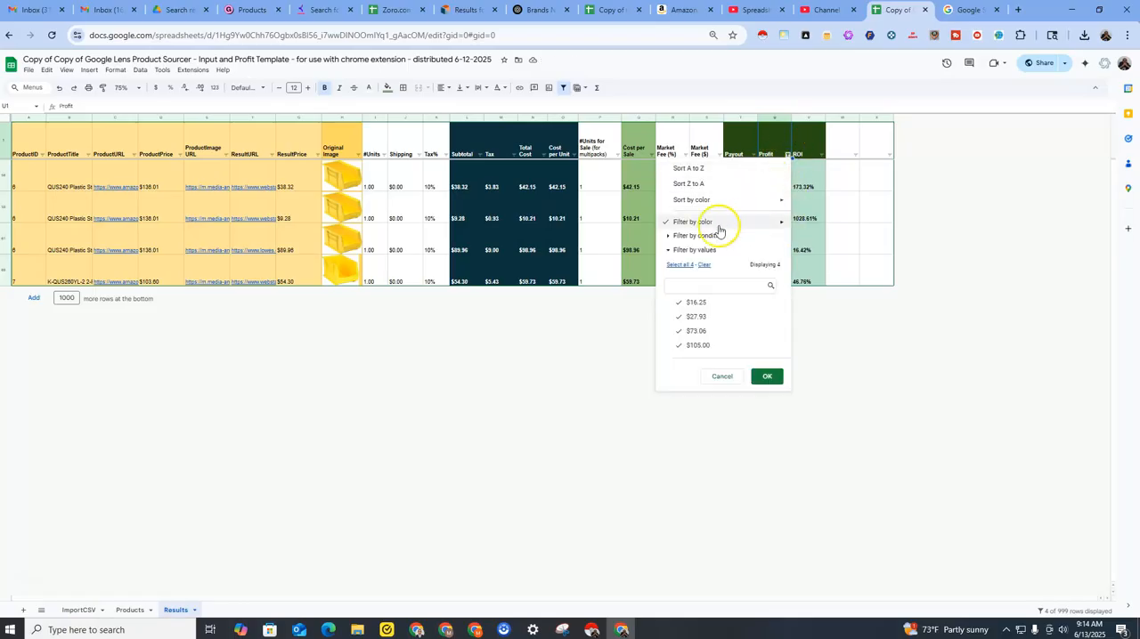
left_click(670, 238)
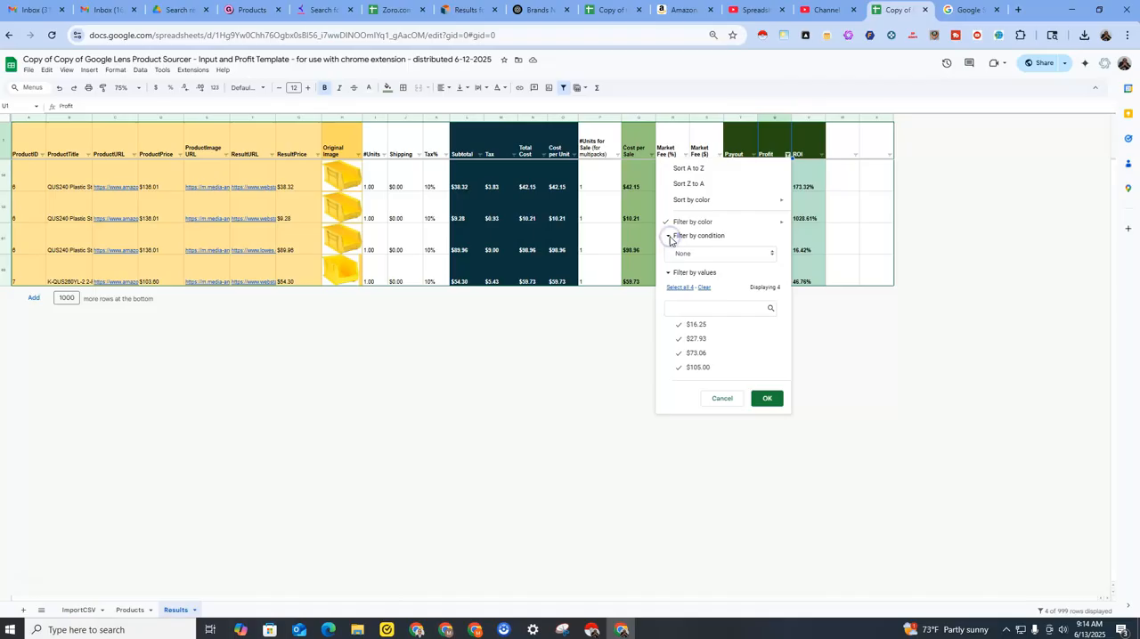
left_click(689, 254)
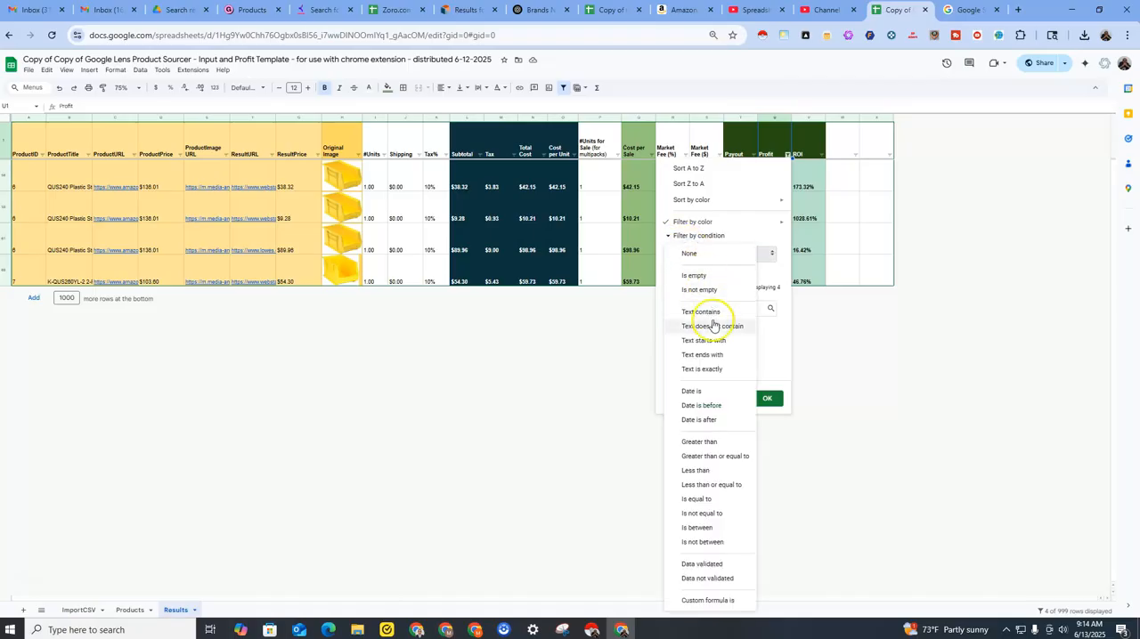
left_click(699, 443)
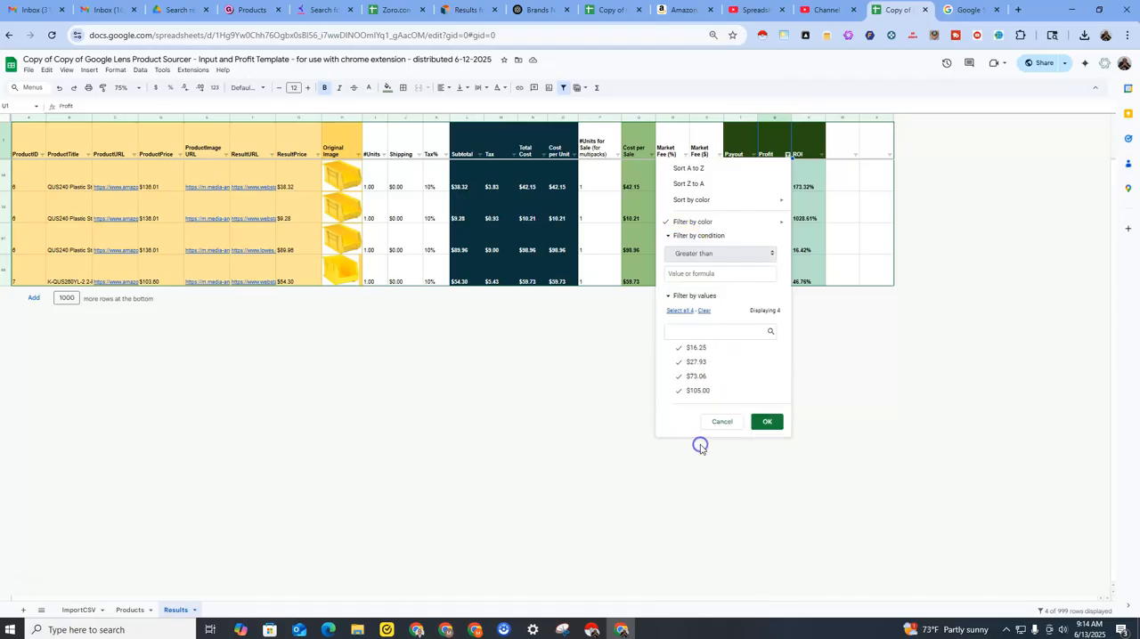
left_click(683, 273)
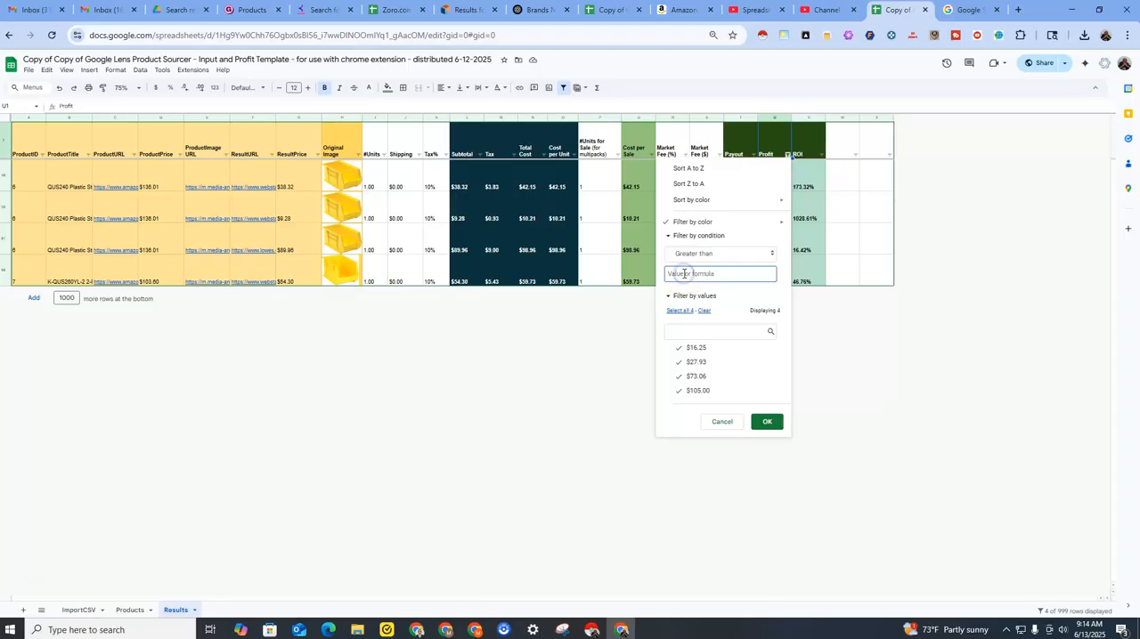
left_click(768, 421)
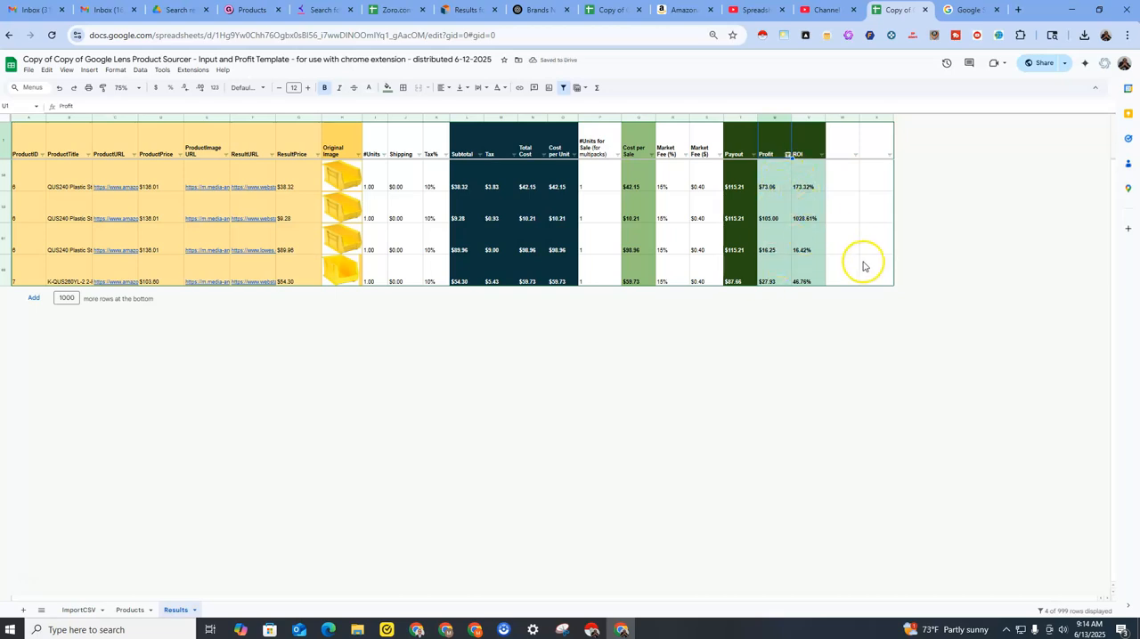
Preview the Amazon link in the ProductURL cell C56 of the first filtered row.
key("ctrl+plus")
key("ctrl+plus")
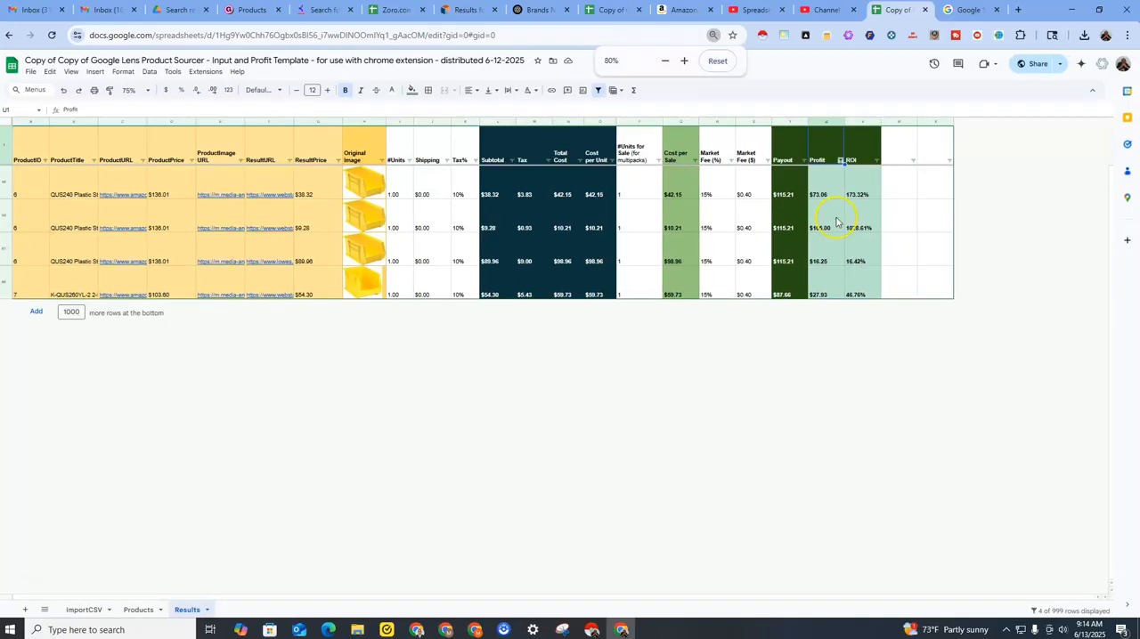
key("ctrl+plus")
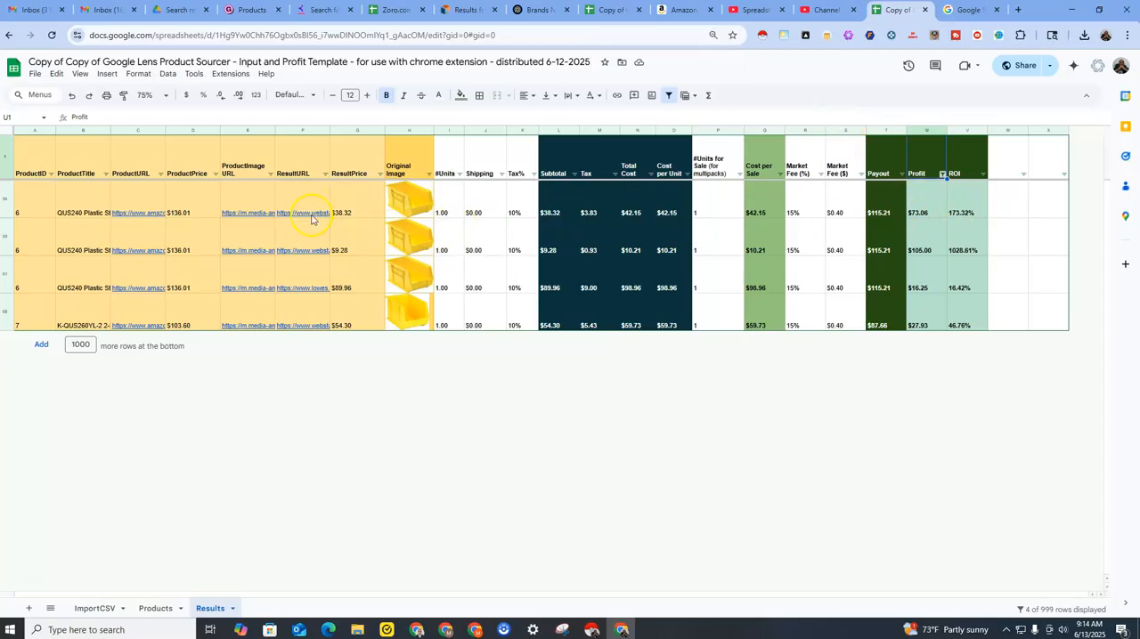
mouse_move(304, 209)
mouse_move(227, 210)
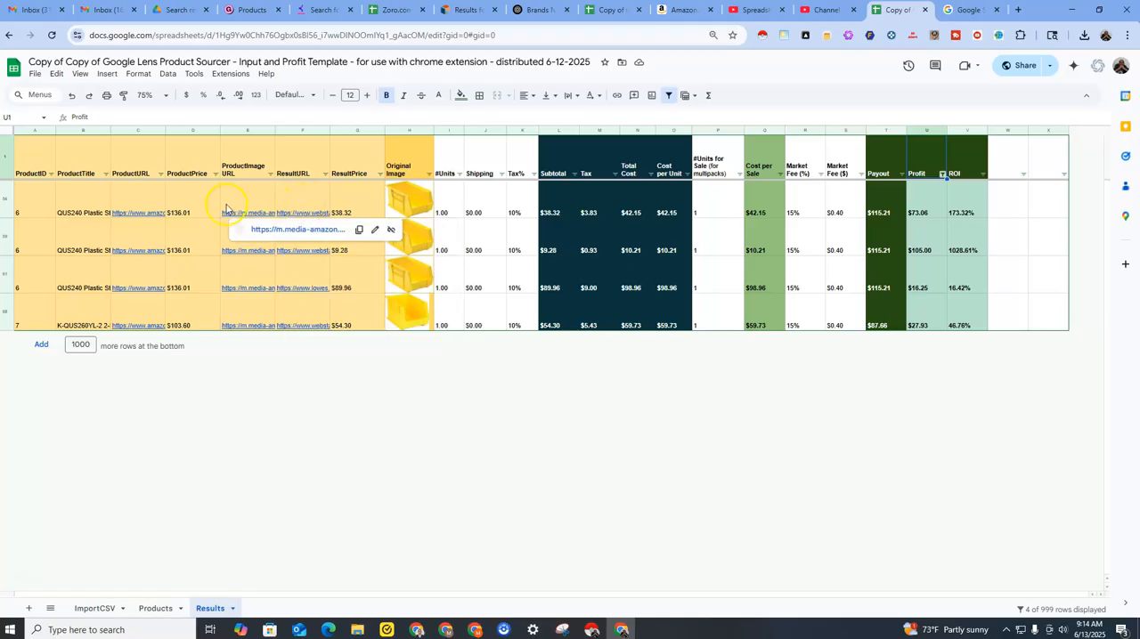
left_click(138, 214)
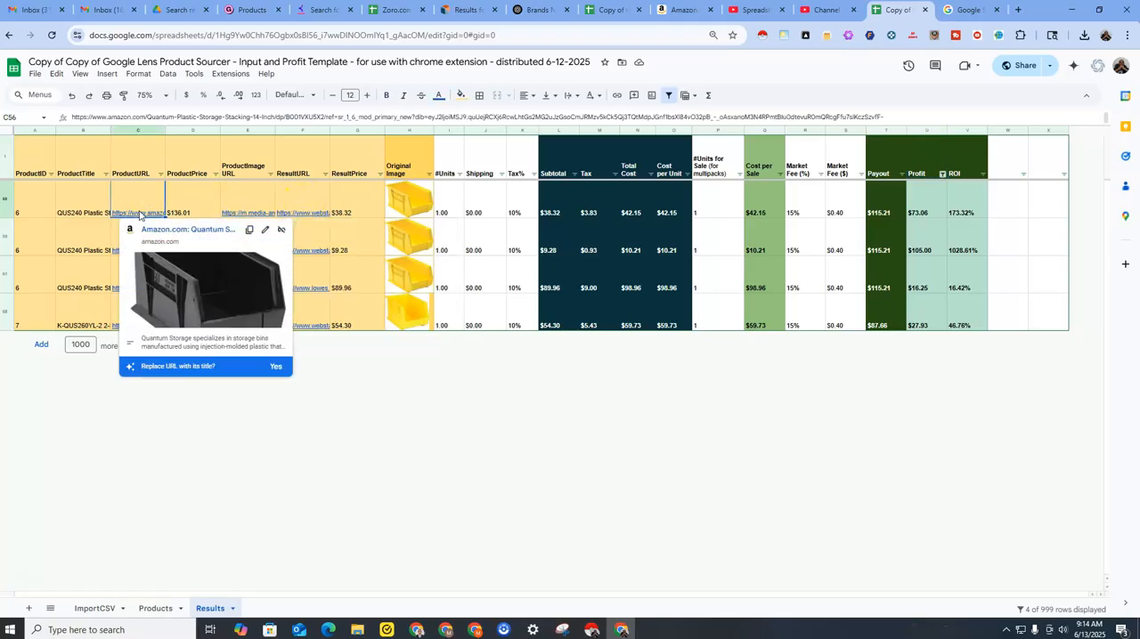
Open the Amazon product page linked in ProductURL cell C56, and return to the Results sheet.
left_click(156, 229)
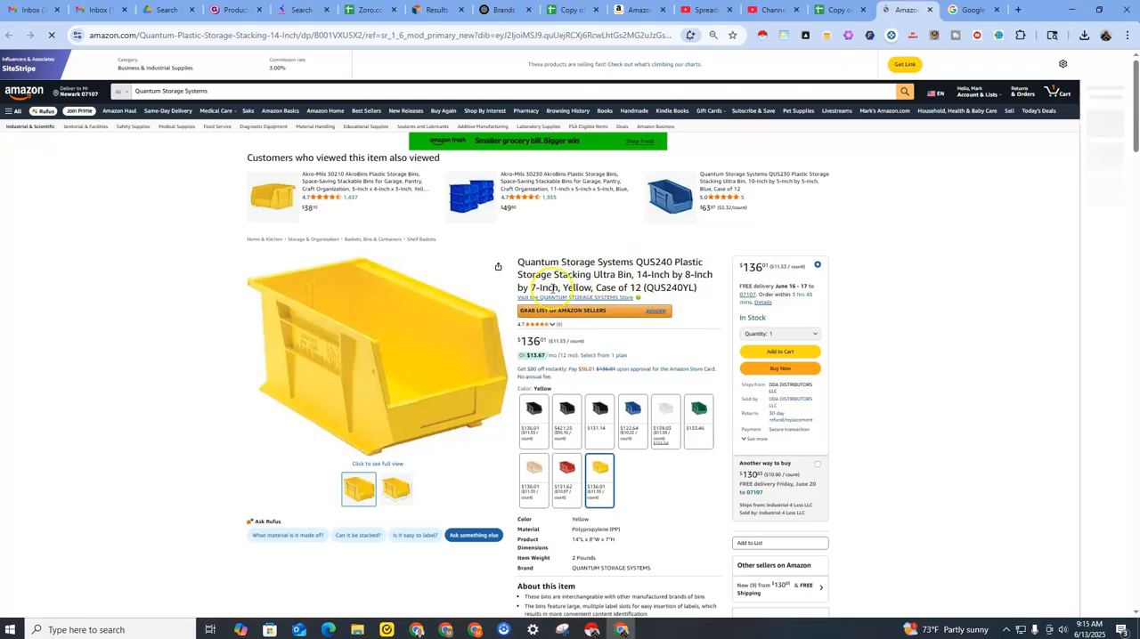
left_click(971, 15)
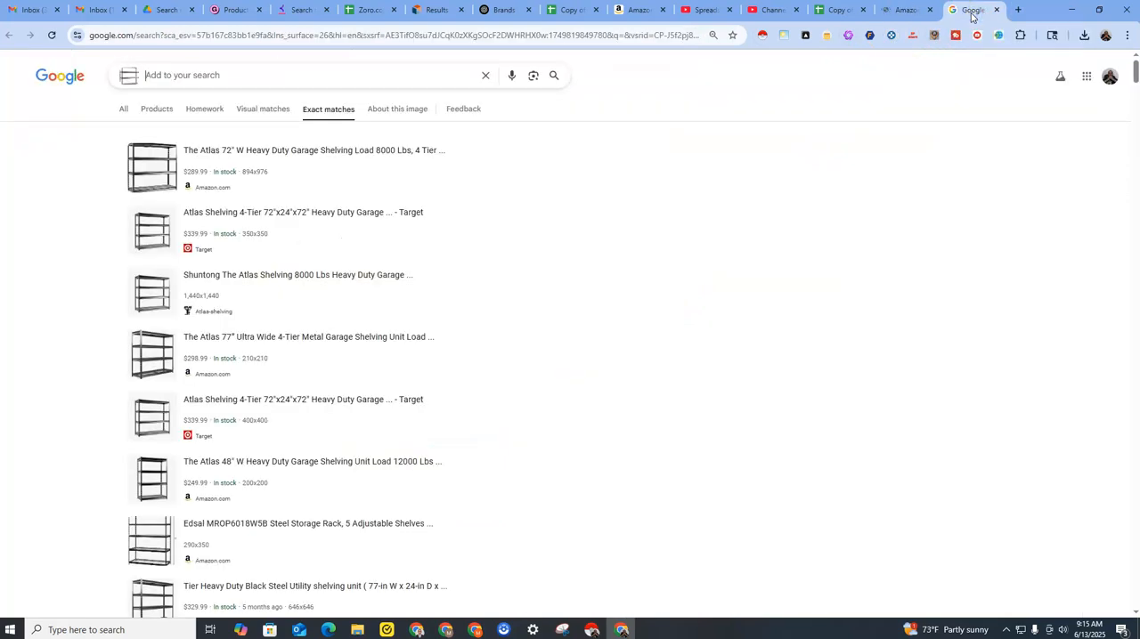
left_click(818, 9)
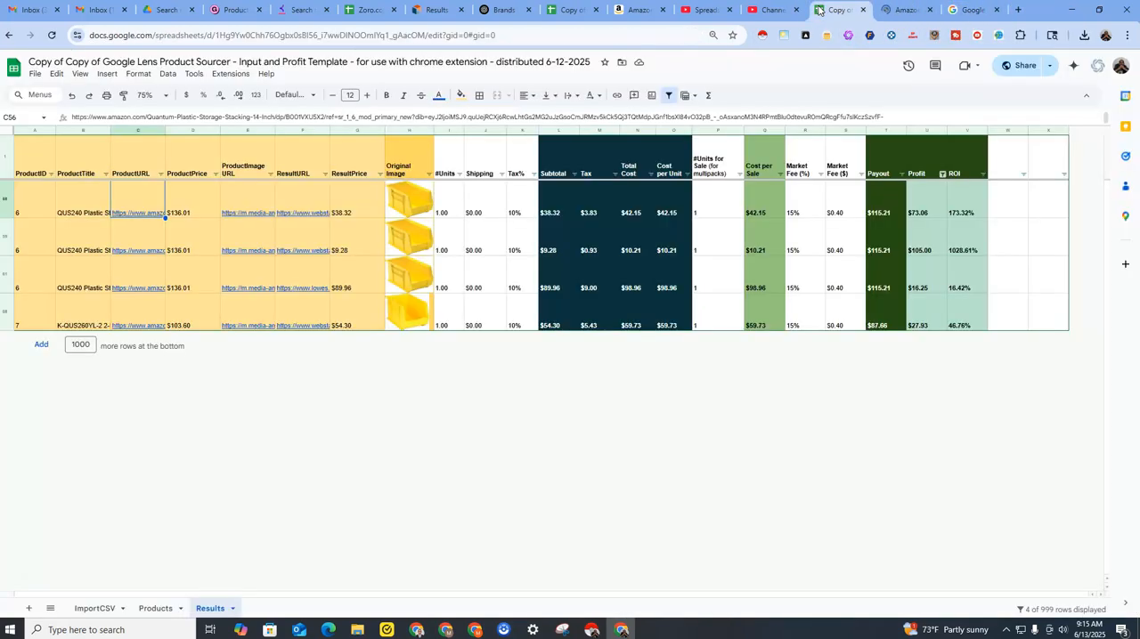
Open the WebstaurantStore page linked in ResultURL cell F56, and place the Amazon page directly after the spreadsheet among the open pages.
left_click(299, 212)
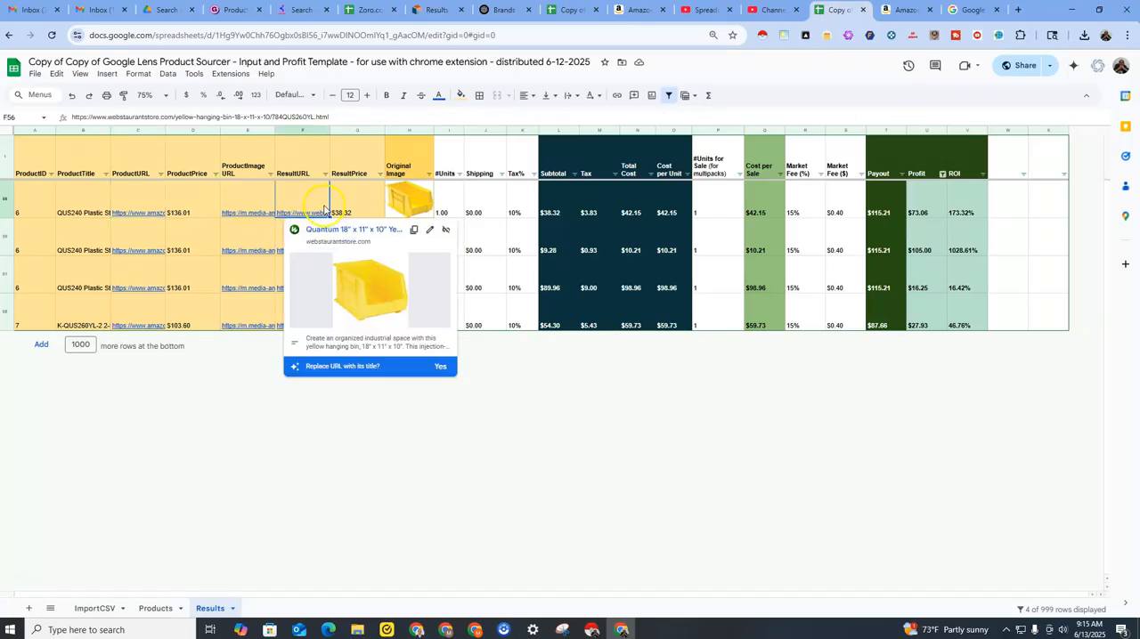
left_click(310, 211)
left_click(320, 229)
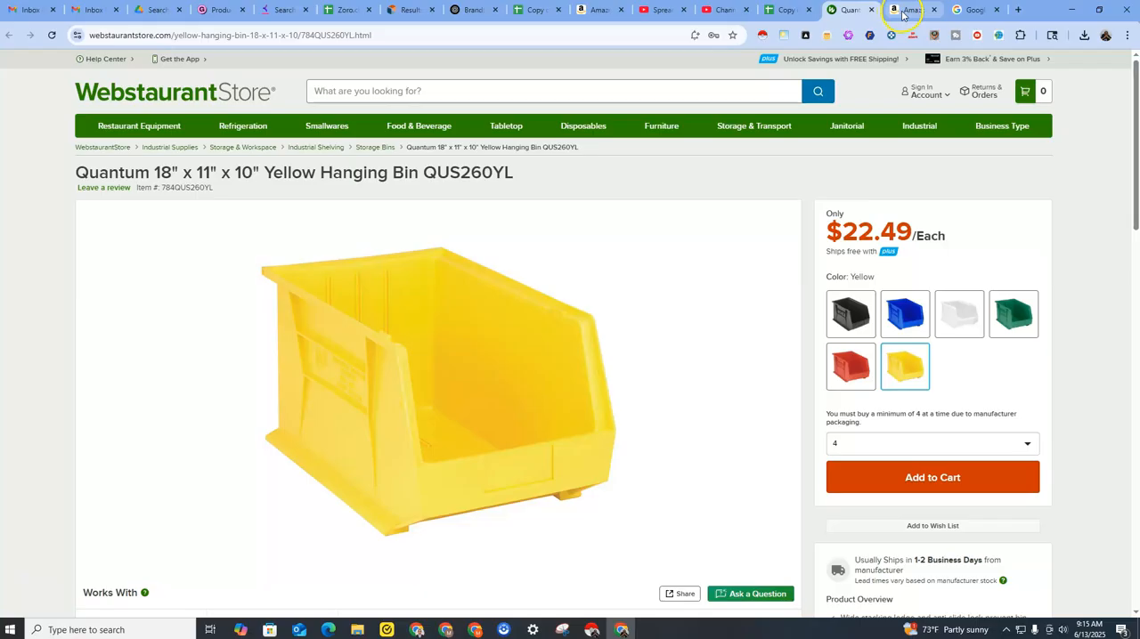
left_click_drag(902, 14, 847, 15)
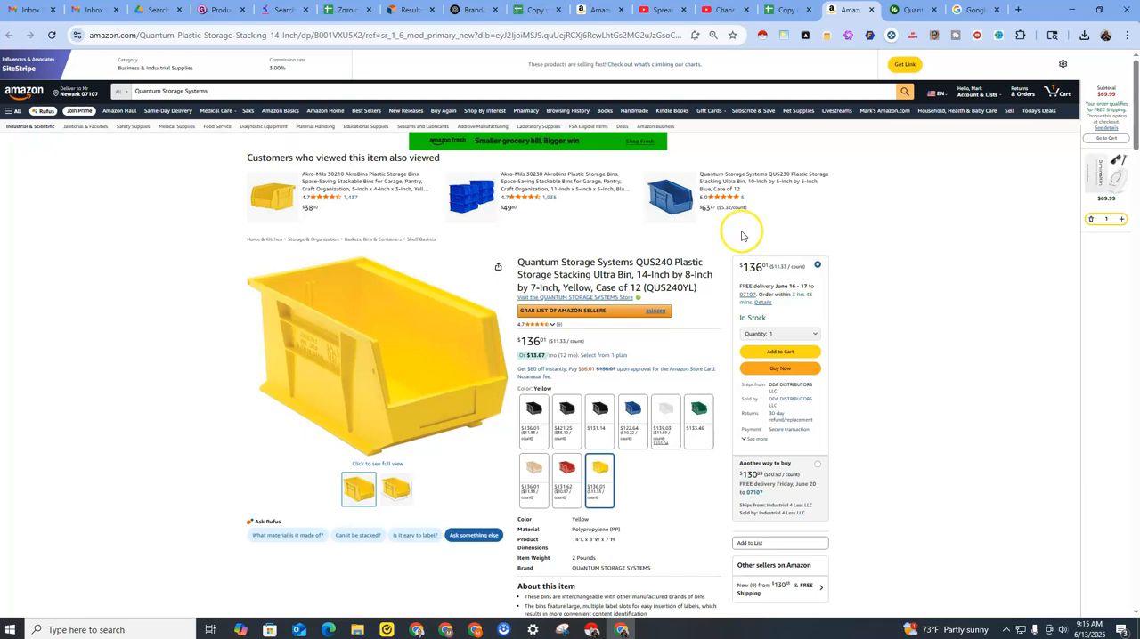
Compare the model number in the WebstaurantStore bin's title with the model number in the Amazon listing's title.
left_click(908, 16)
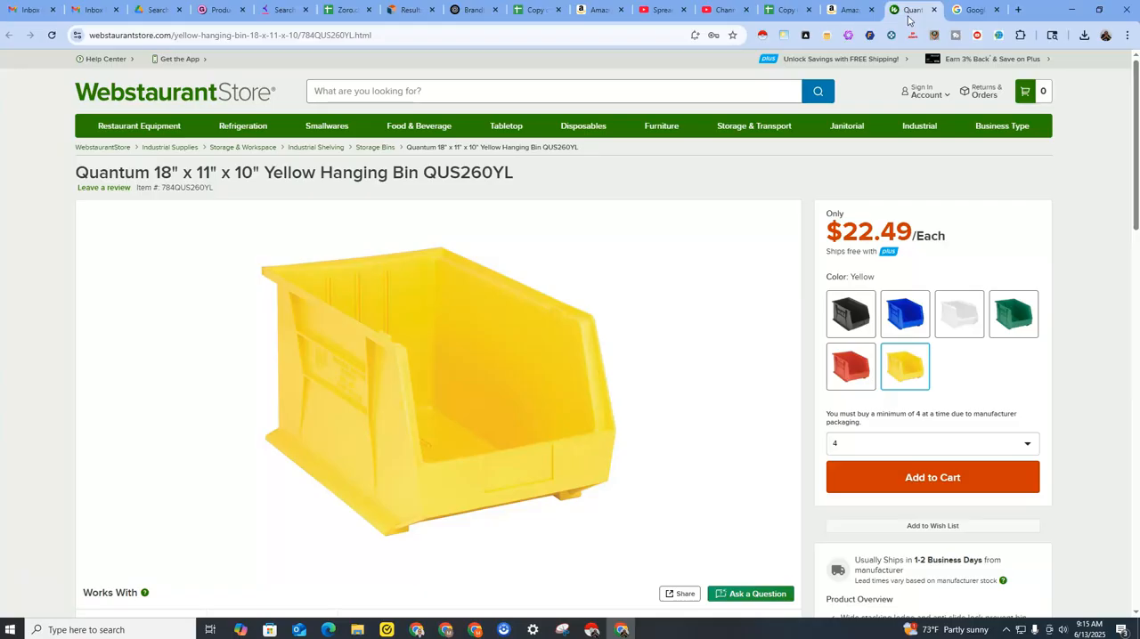
left_click_drag(423, 172, 513, 169)
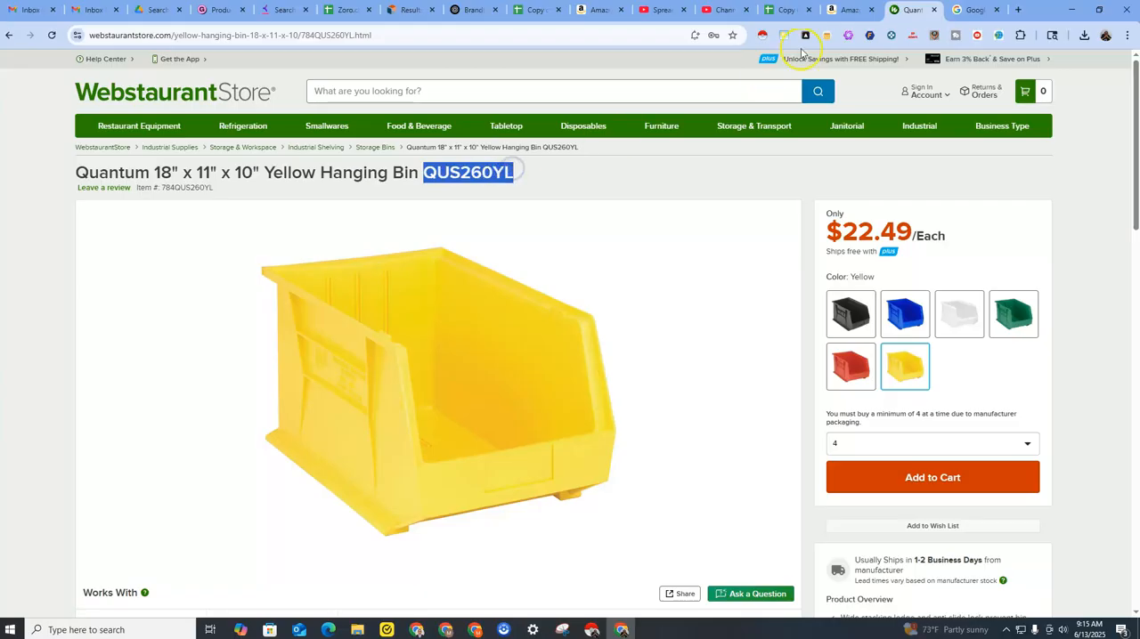
left_click(846, 10)
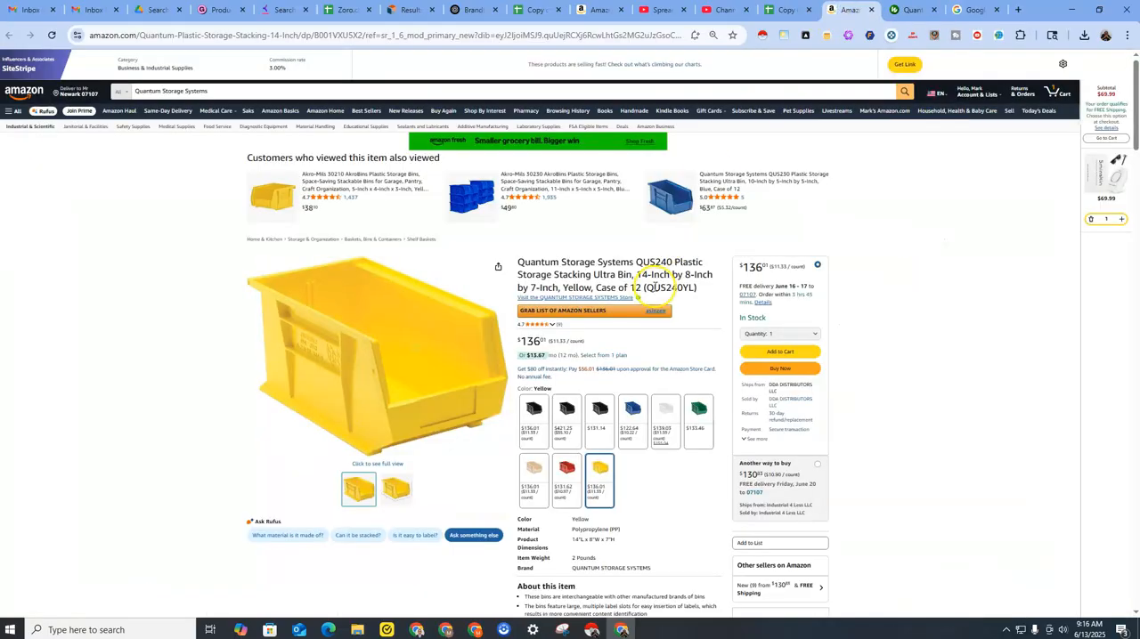
left_click_drag(661, 287, 697, 287)
left_click(908, 10)
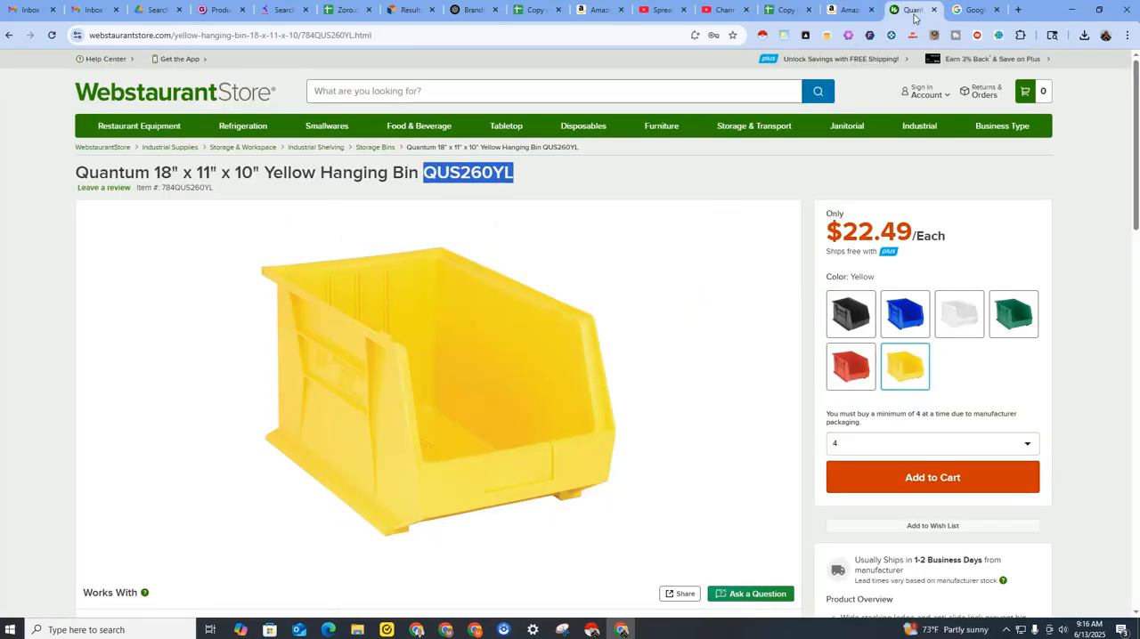
left_click(850, 10)
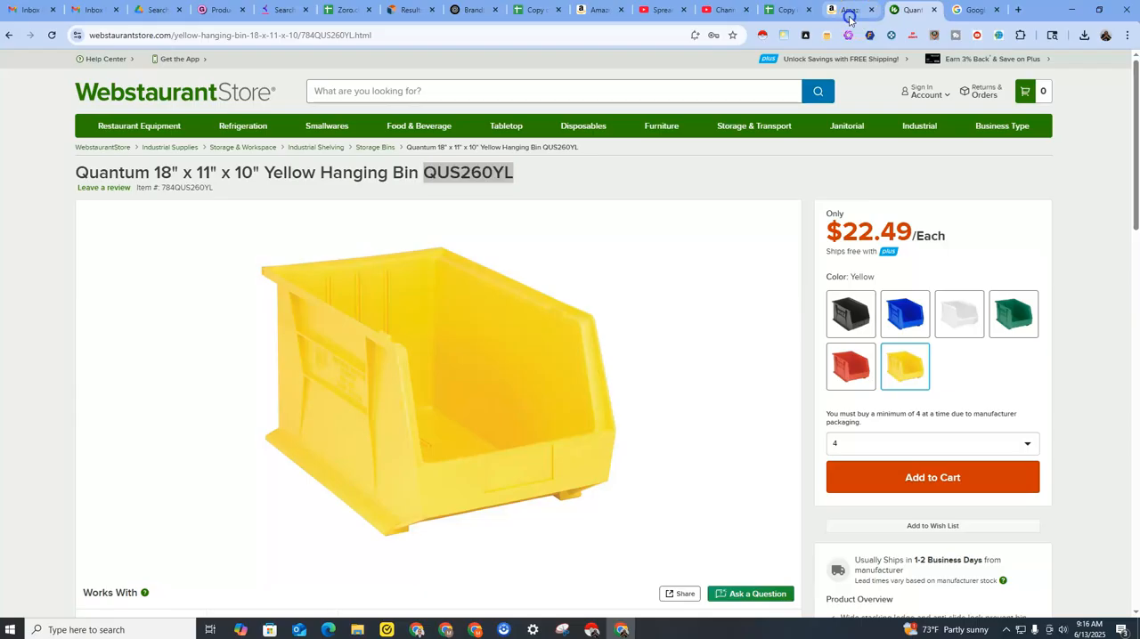
left_click(781, 10)
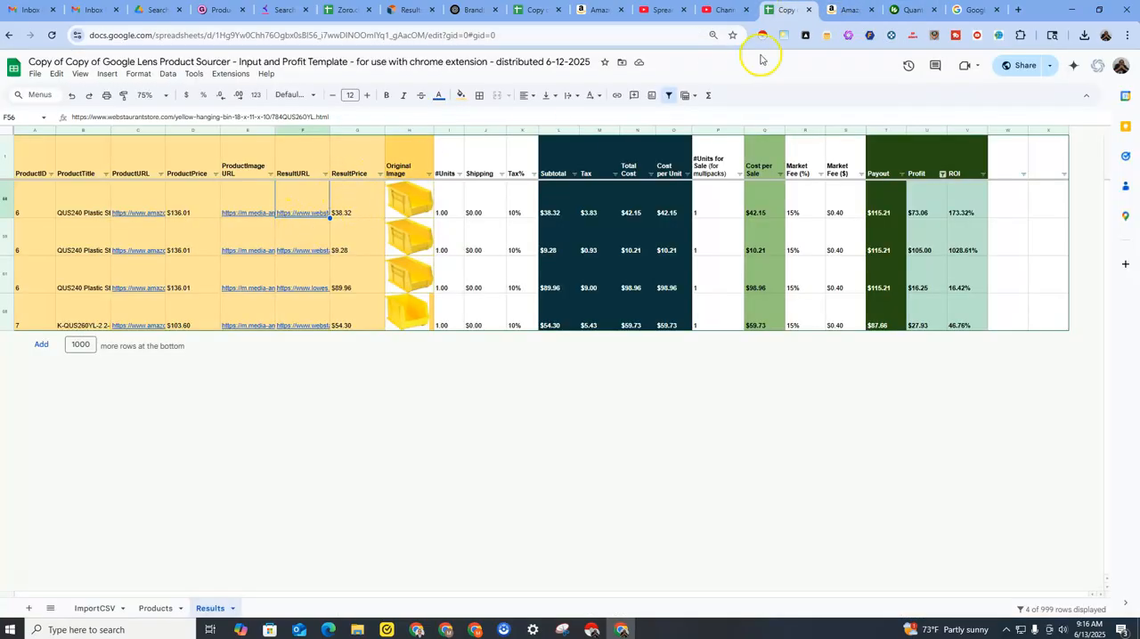
left_click(850, 10)
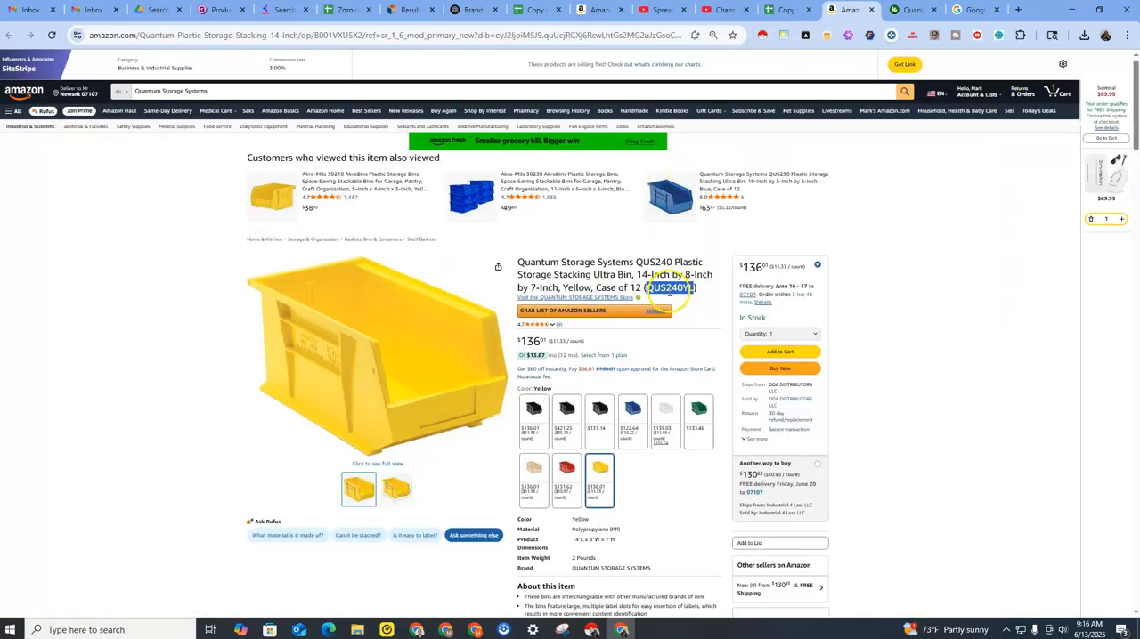
left_click(903, 13)
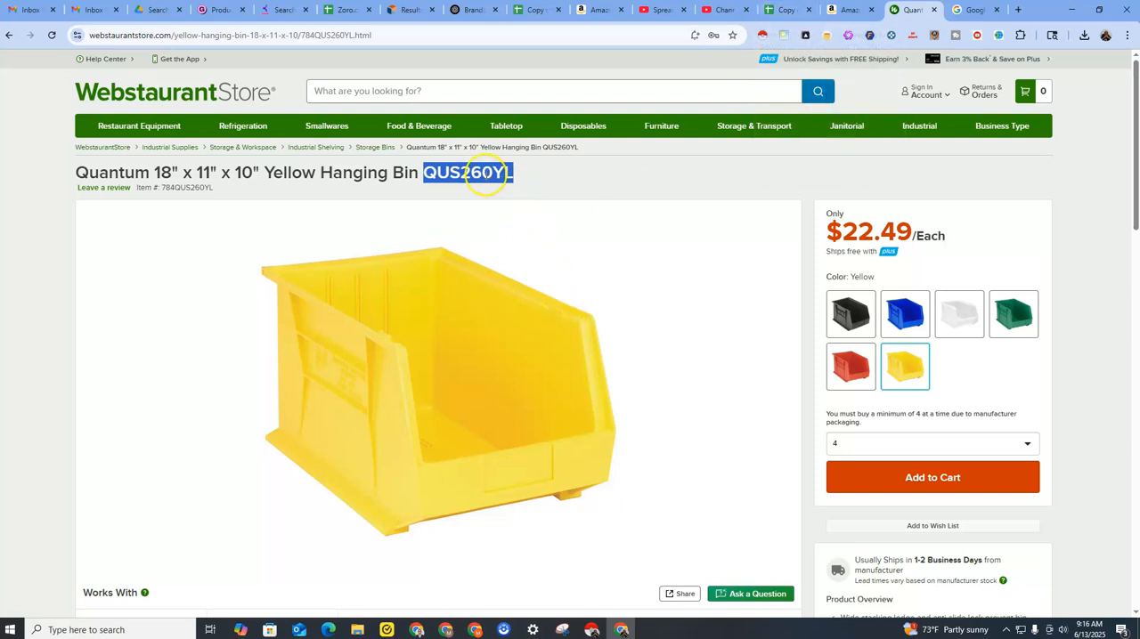
Return to the Results sheet and open the WebstaurantStore page linked in ResultURL cell F59.
left_click(785, 18)
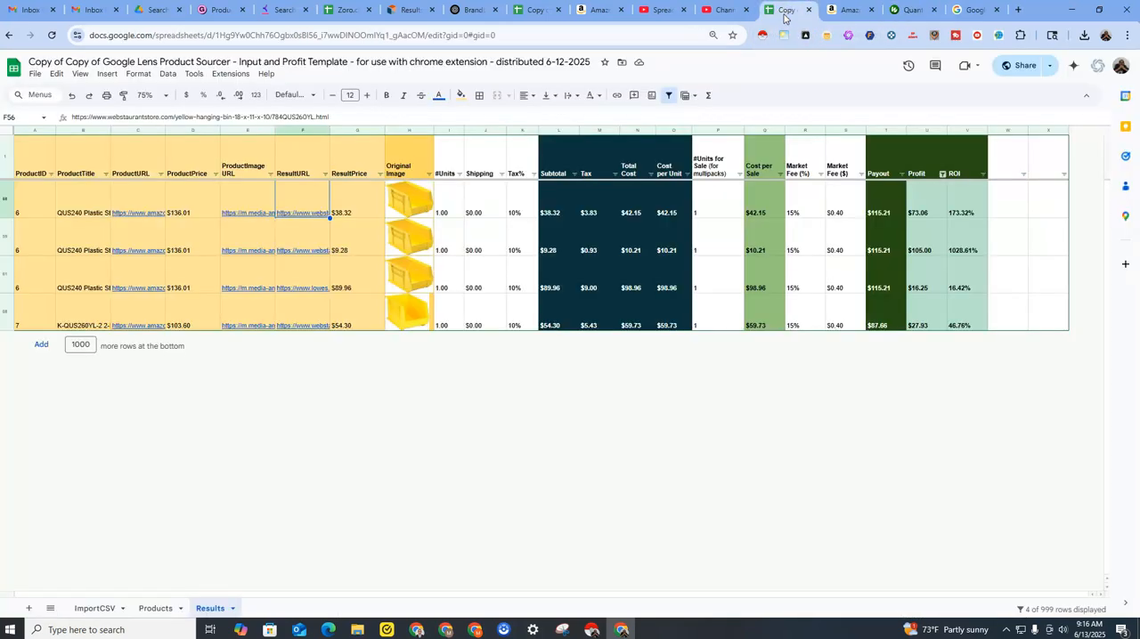
left_click(305, 238)
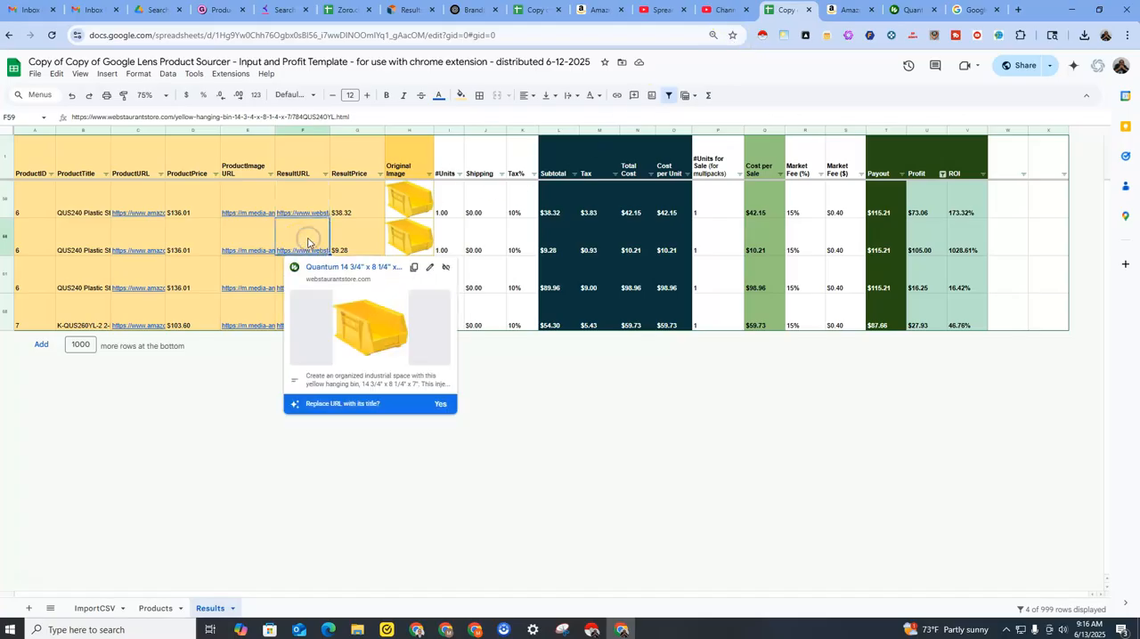
left_click(319, 267)
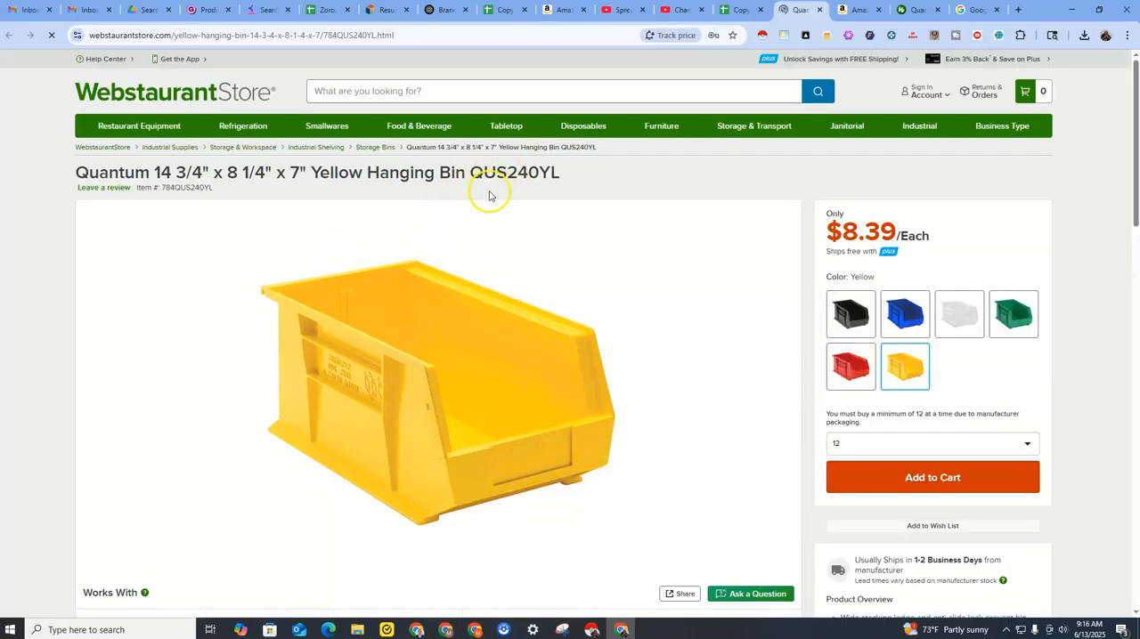
Highlight model number QUS240YL on the new WebstaurantStore page, and reorder the pages to put Amazon beside it and the QUS260YL page last.
left_click_drag(472, 173, 561, 174)
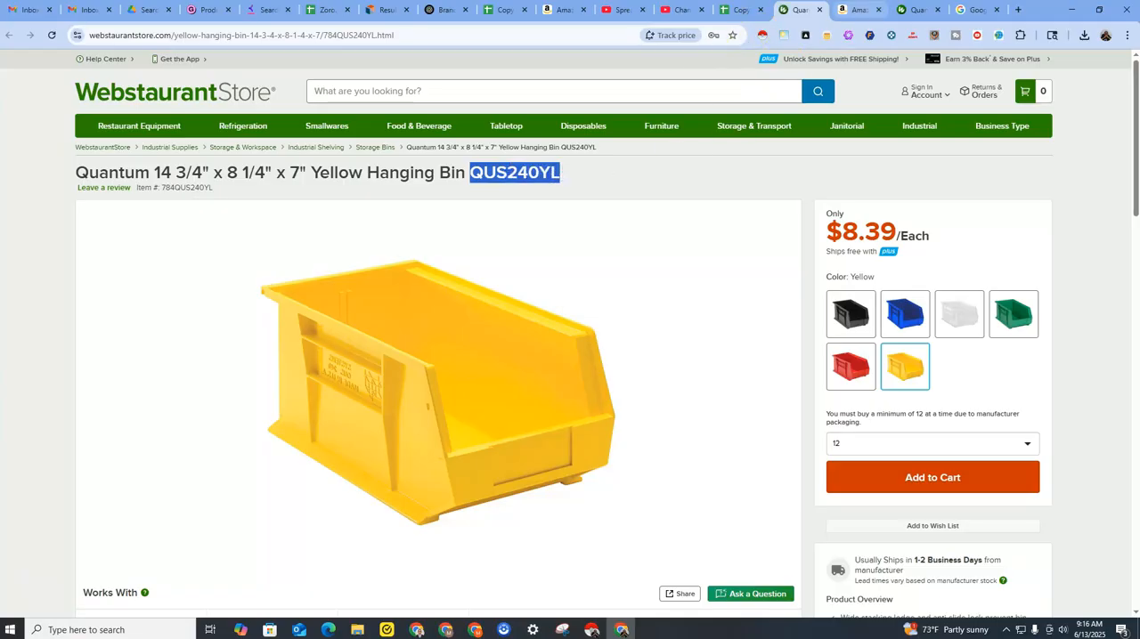
left_click(843, 9)
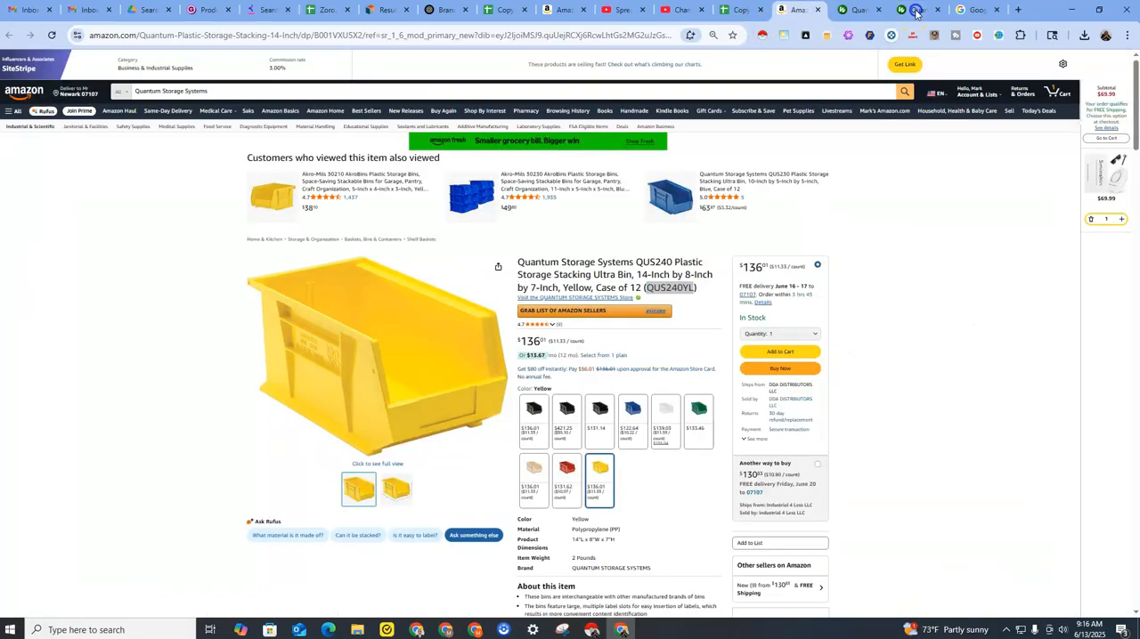
left_click(915, 10)
left_click_drag(917, 12, 975, 10)
left_click(856, 10)
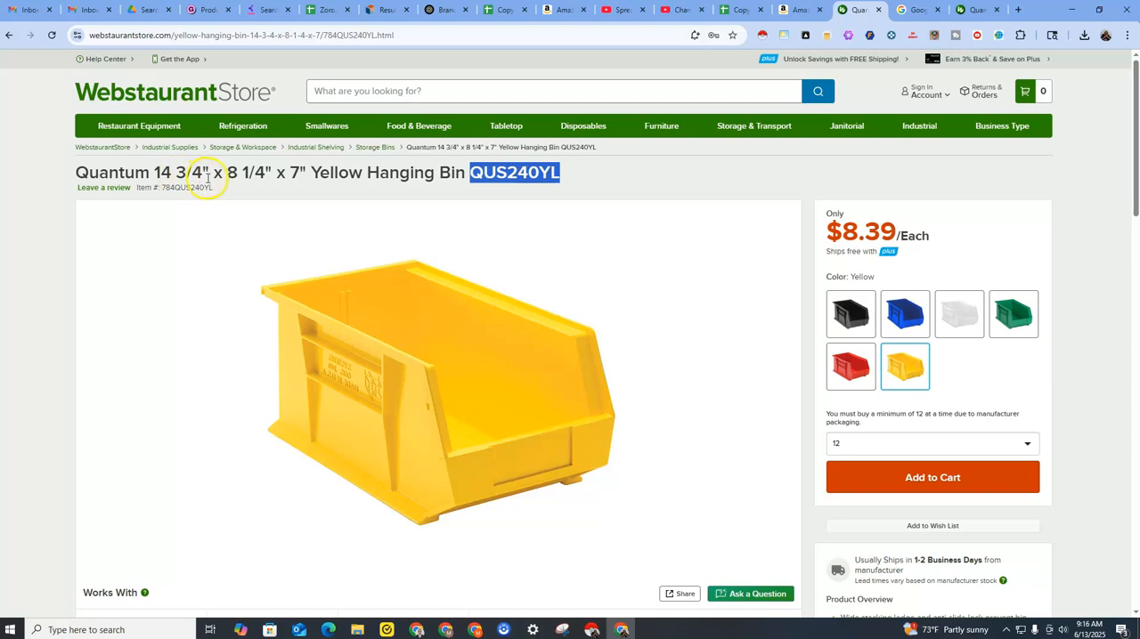
Compare the bin dimensions in the QUS240YL WebstaurantStore title with the product dimensions on the Amazon listing.
left_click(795, 10)
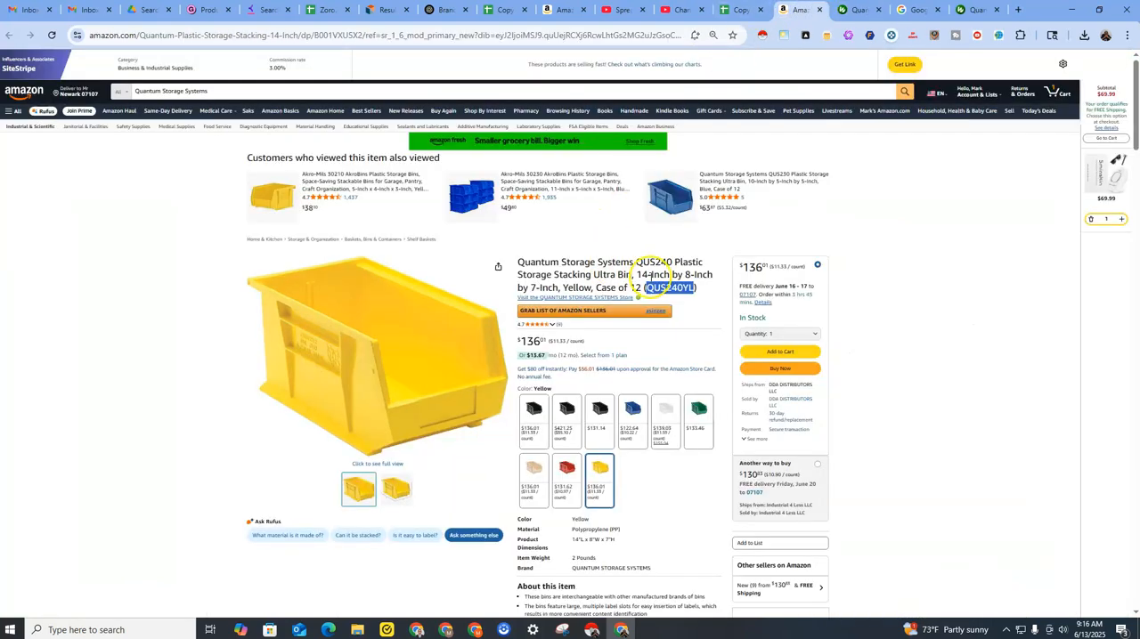
left_click(853, 13)
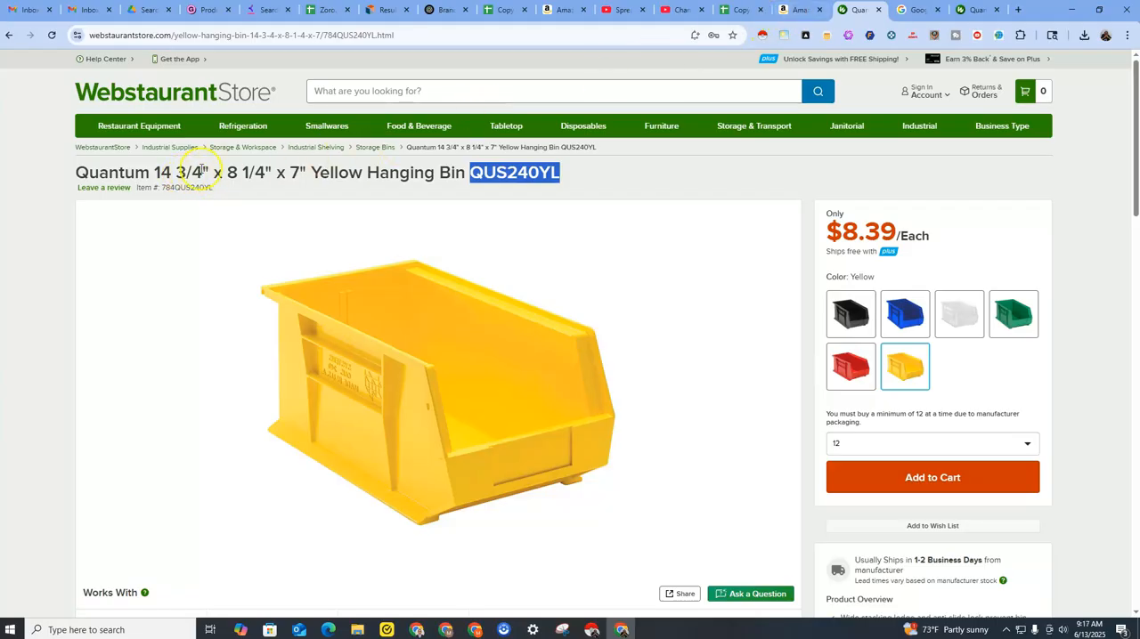
left_click_drag(176, 172, 203, 172)
mouse_move(332, 134)
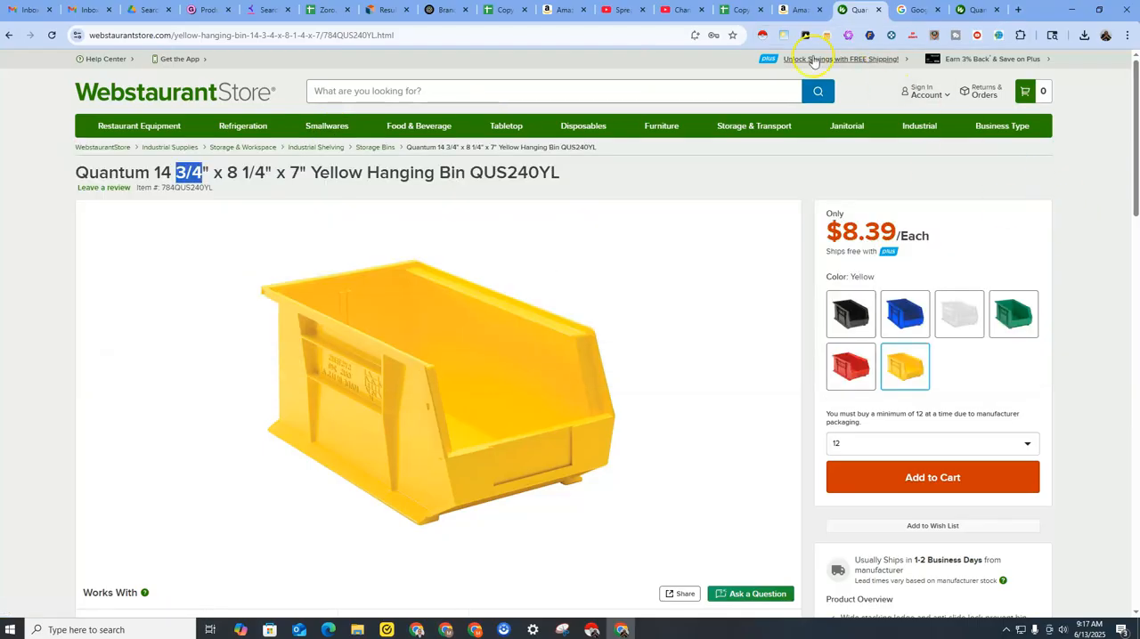
left_click(788, 15)
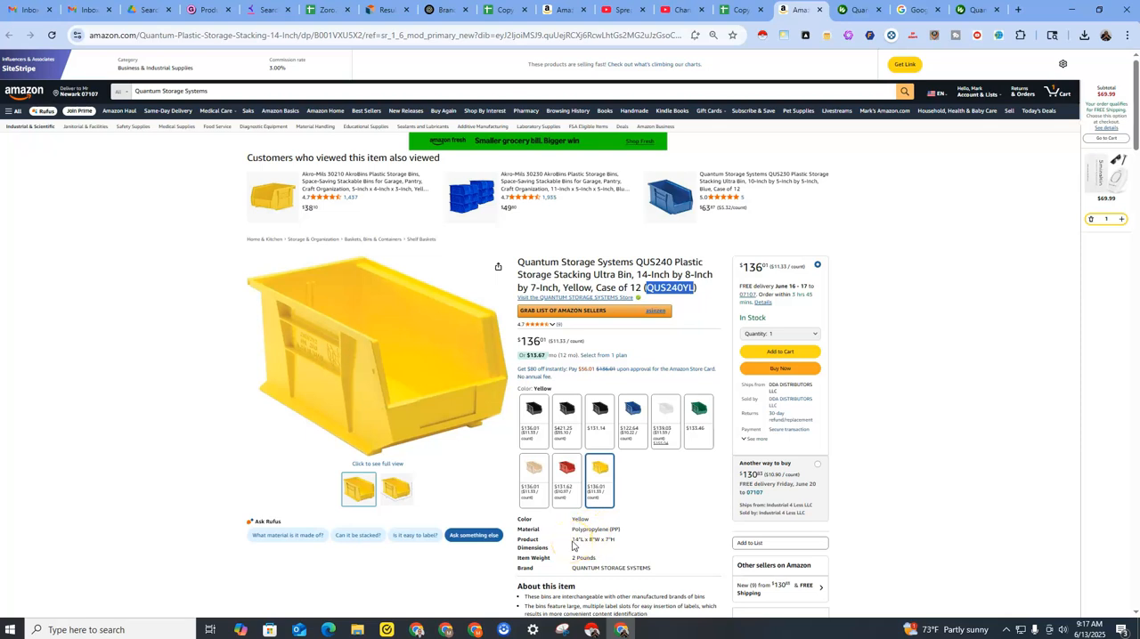
left_click_drag(573, 541, 617, 530)
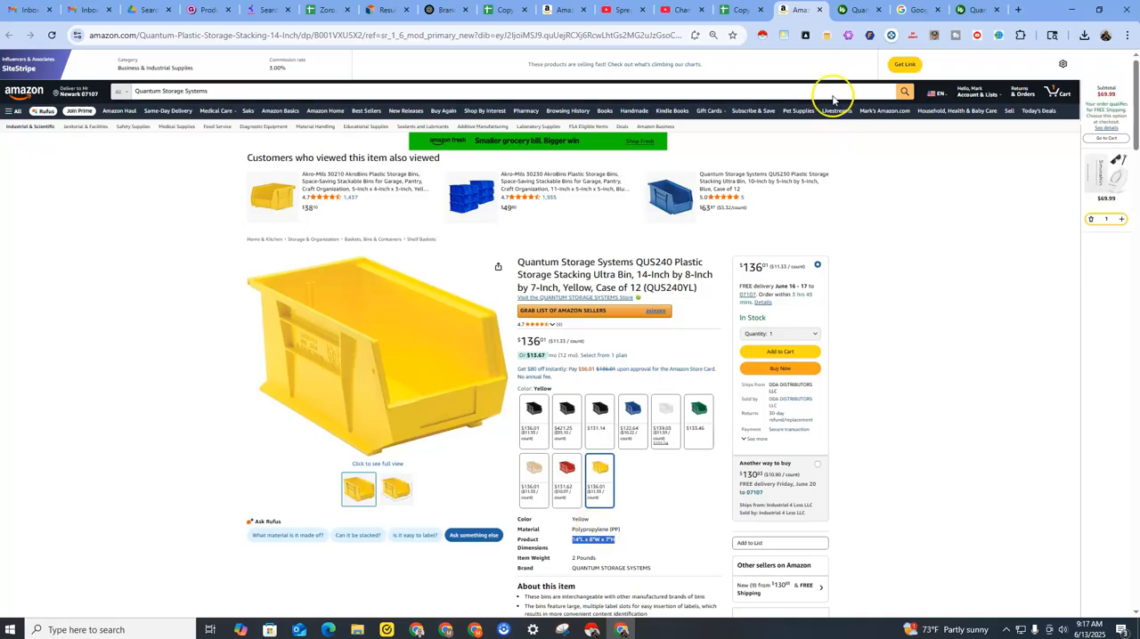
left_click(849, 9)
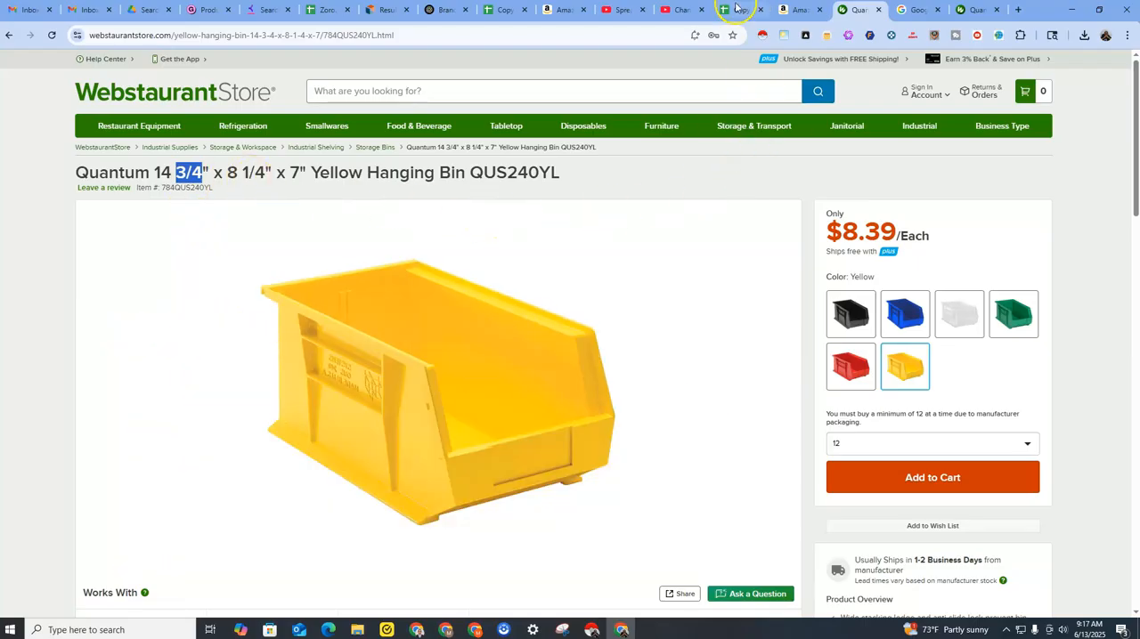
left_click(797, 9)
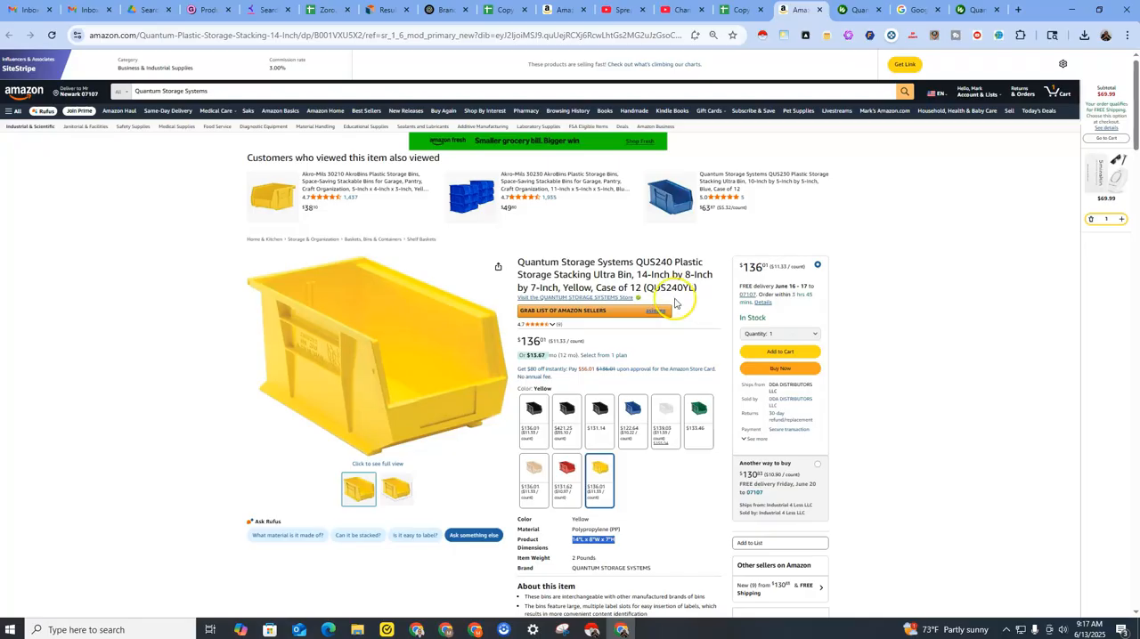
Examine the size, case quantity and model number in the Amazon title against the WebstaurantStore page for QUS240YL.
left_click_drag(645, 287, 683, 284)
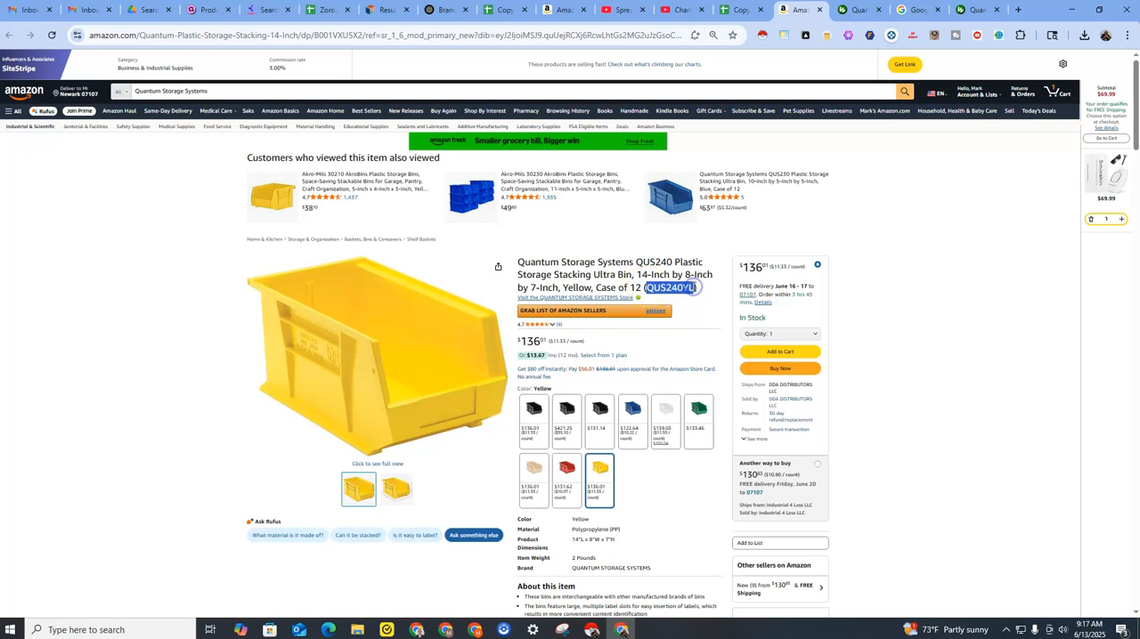
left_click_drag(636, 274, 699, 291)
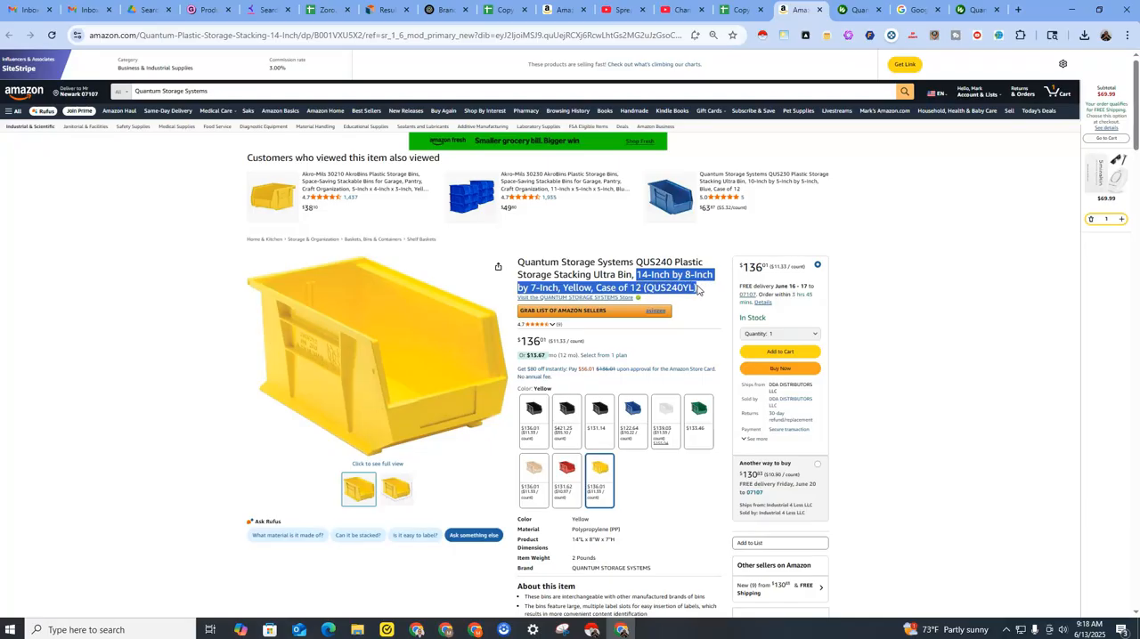
double_click(661, 288)
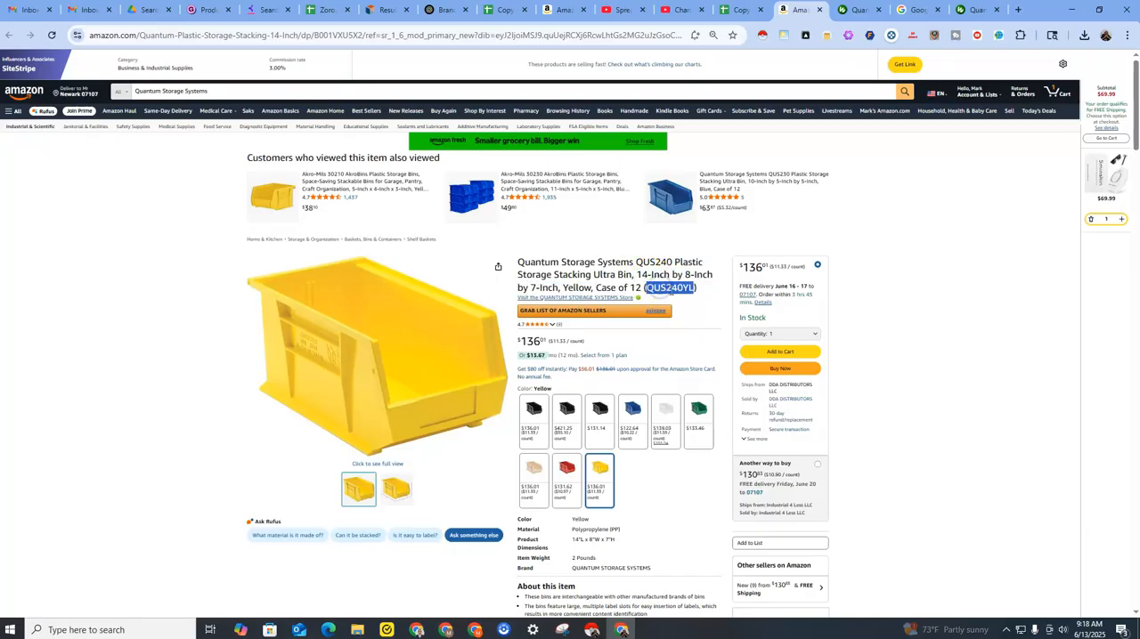
left_click(852, 11)
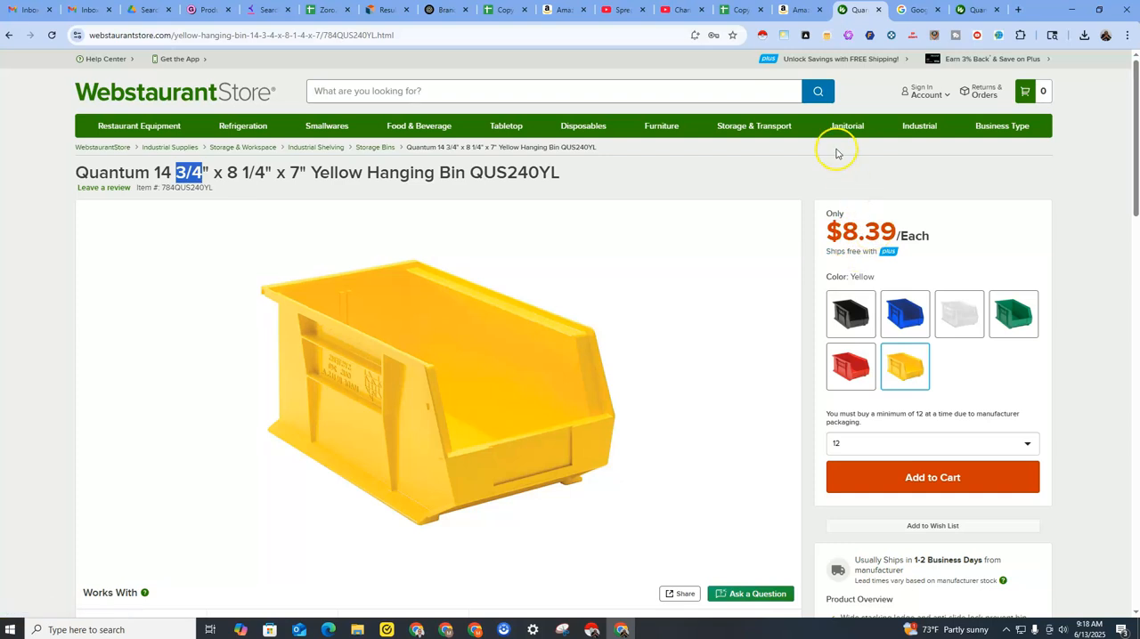
left_click(795, 10)
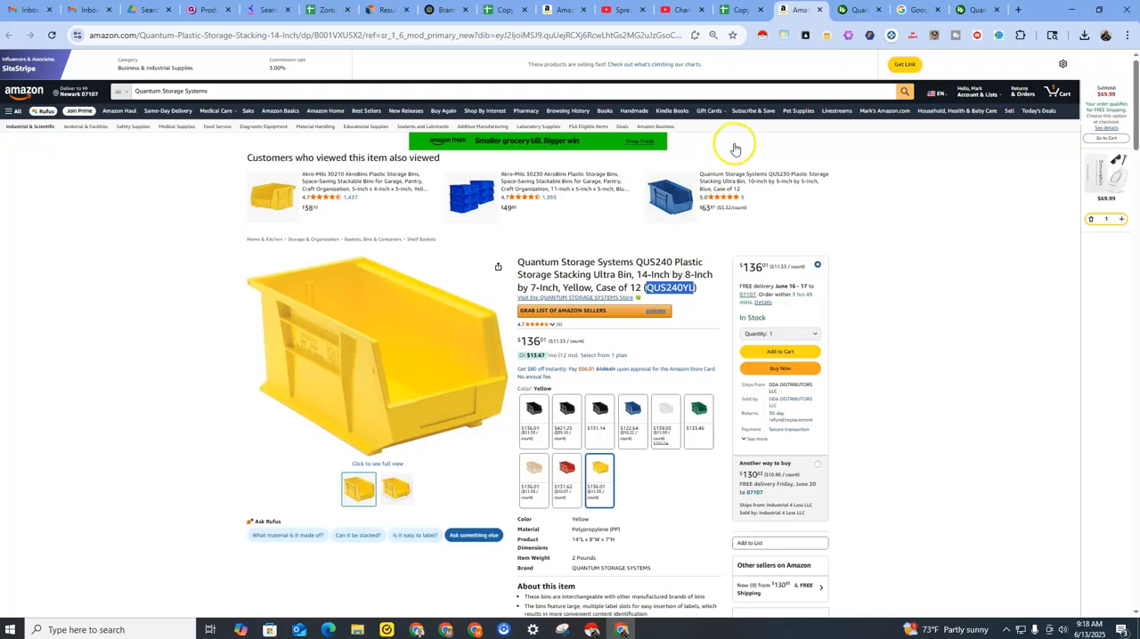
left_click(847, 11)
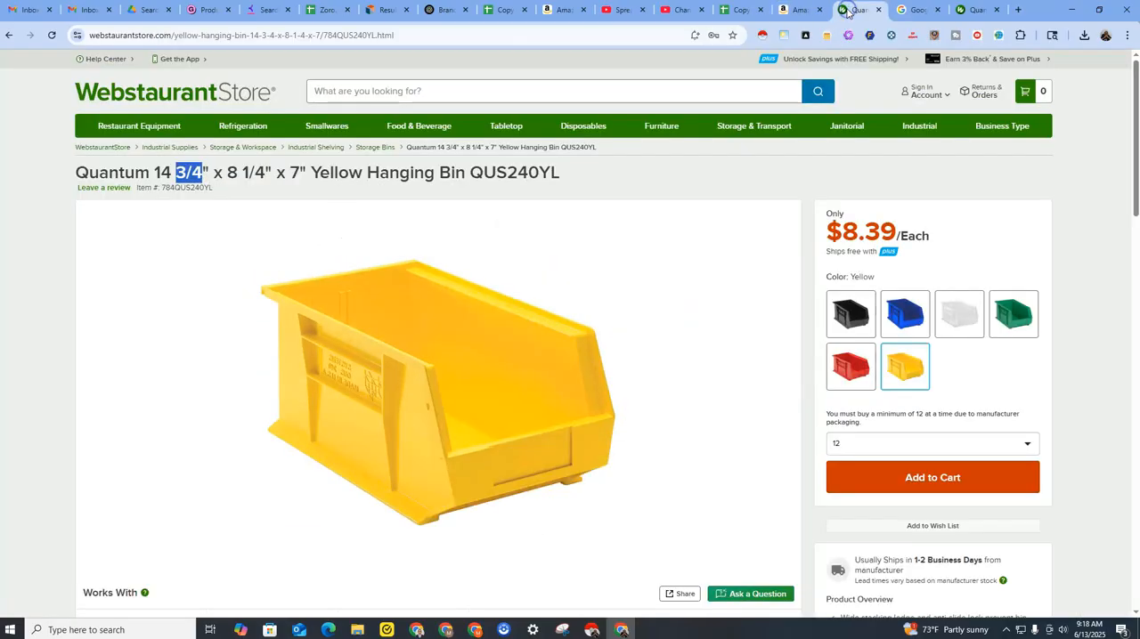
left_click(800, 15)
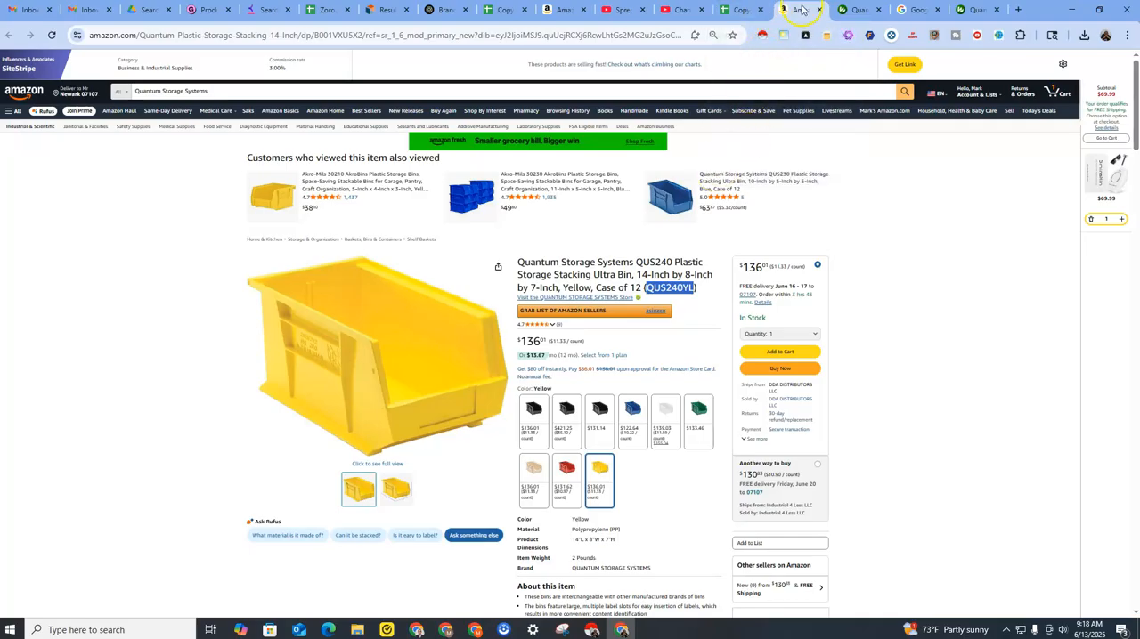
left_click(855, 10)
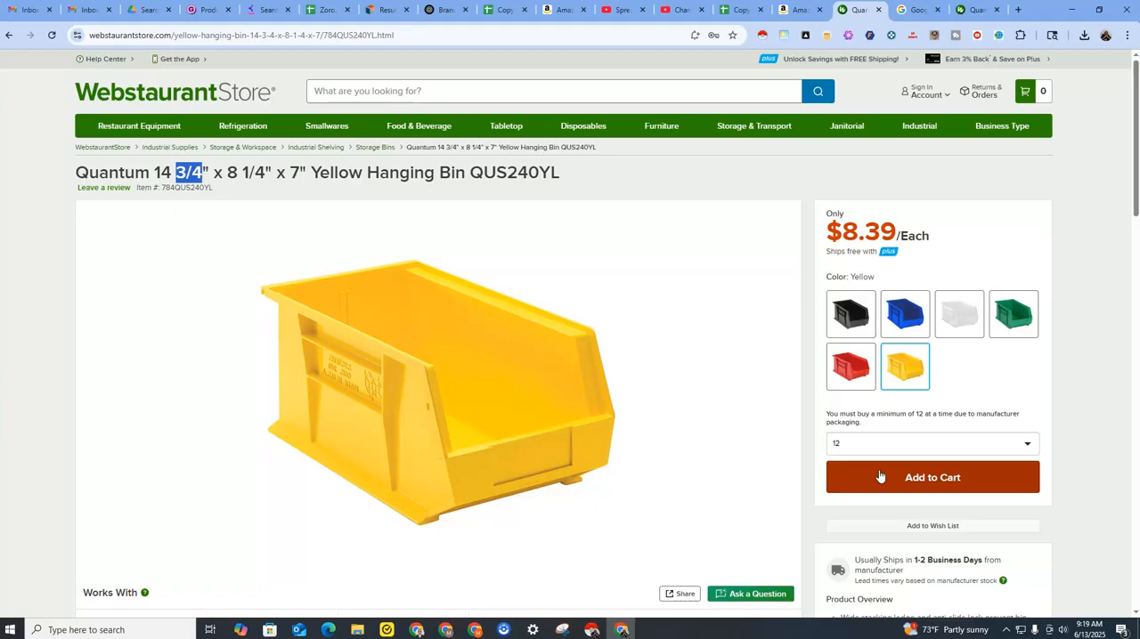
Add 12 of the yellow QUS240YL bins to the WebstaurantStore cart and view the cart.
left_click(736, 13)
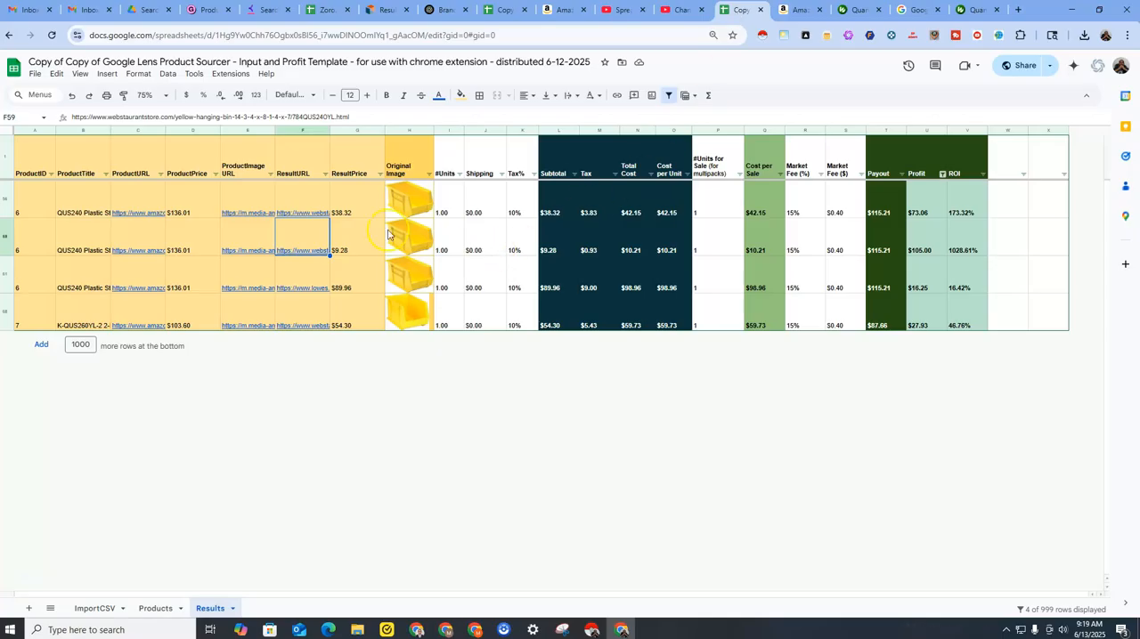
left_click(442, 247)
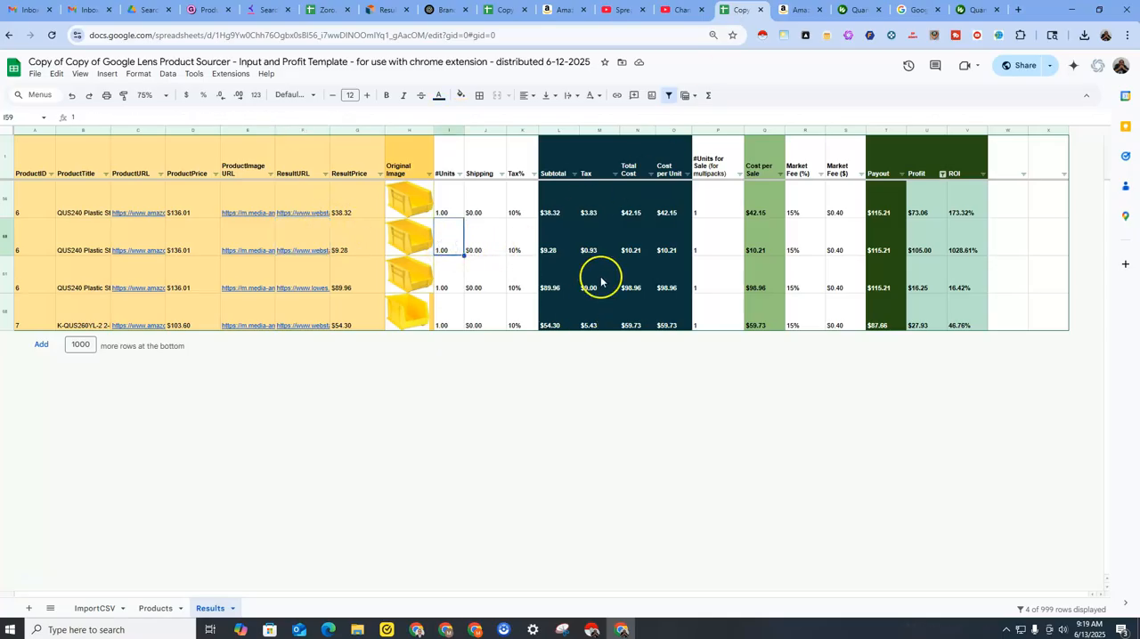
left_click(796, 11)
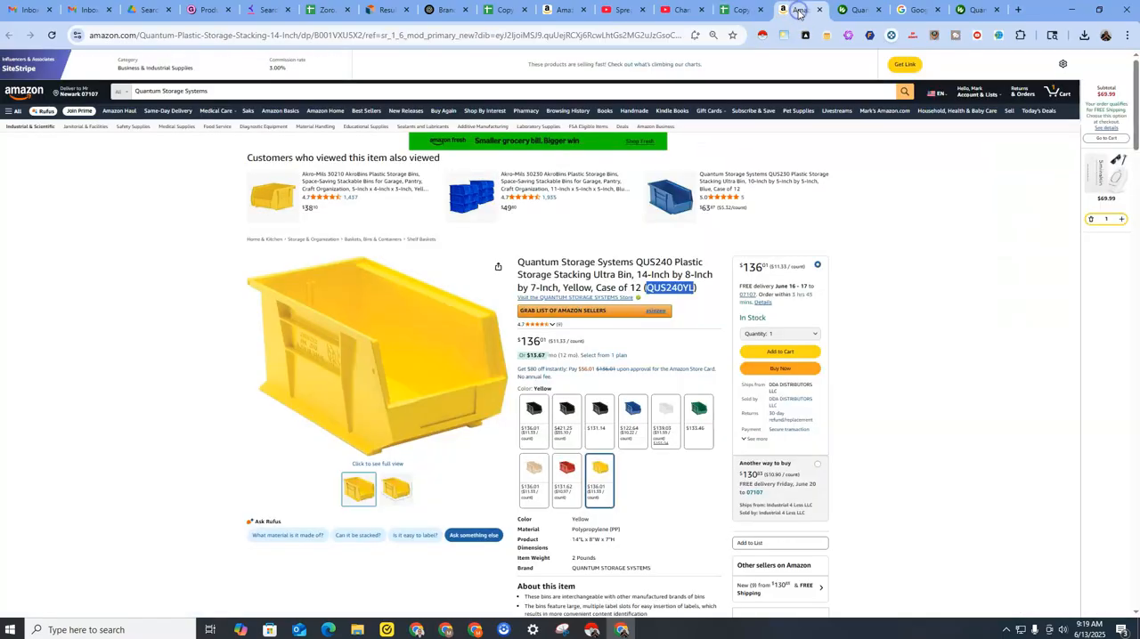
left_click(858, 12)
left_click(888, 490)
left_click(1028, 98)
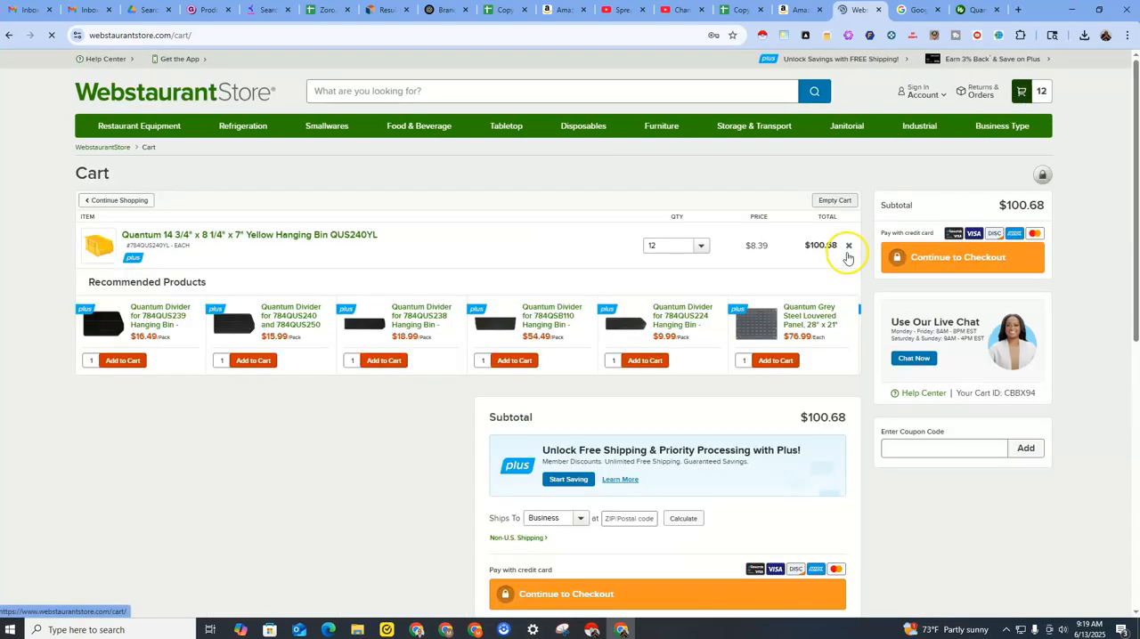
scroll(848, 413, "down", 2)
scroll(848, 413, "up", 2)
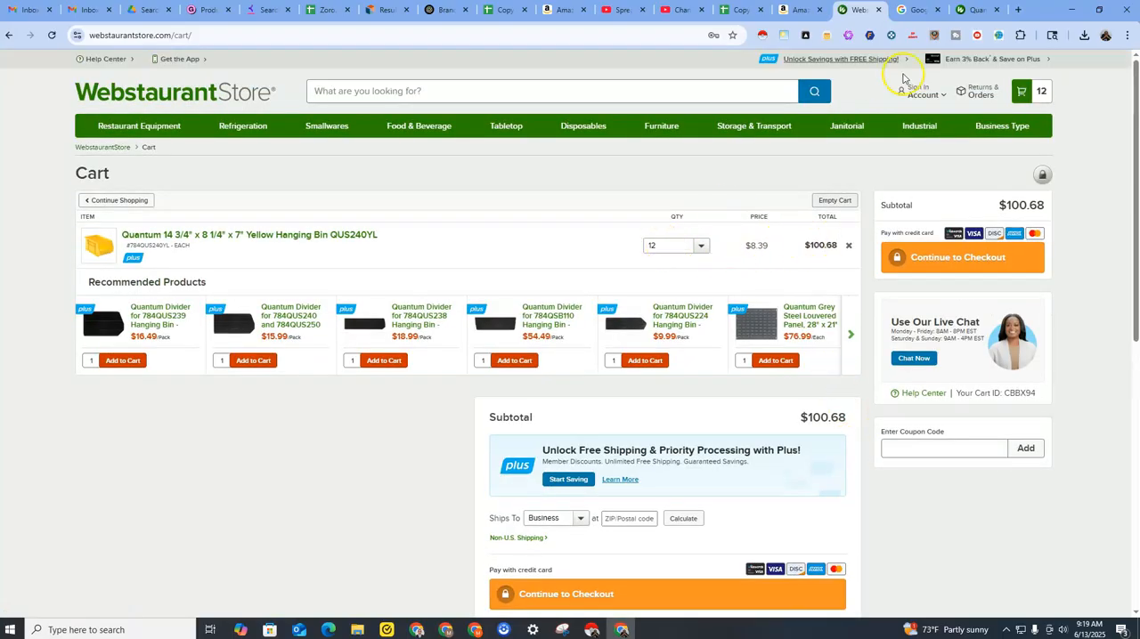
Return to the Results sheet, set #Units in row 59 to 12, and check that row's shipping and tax cells.
left_click(738, 11)
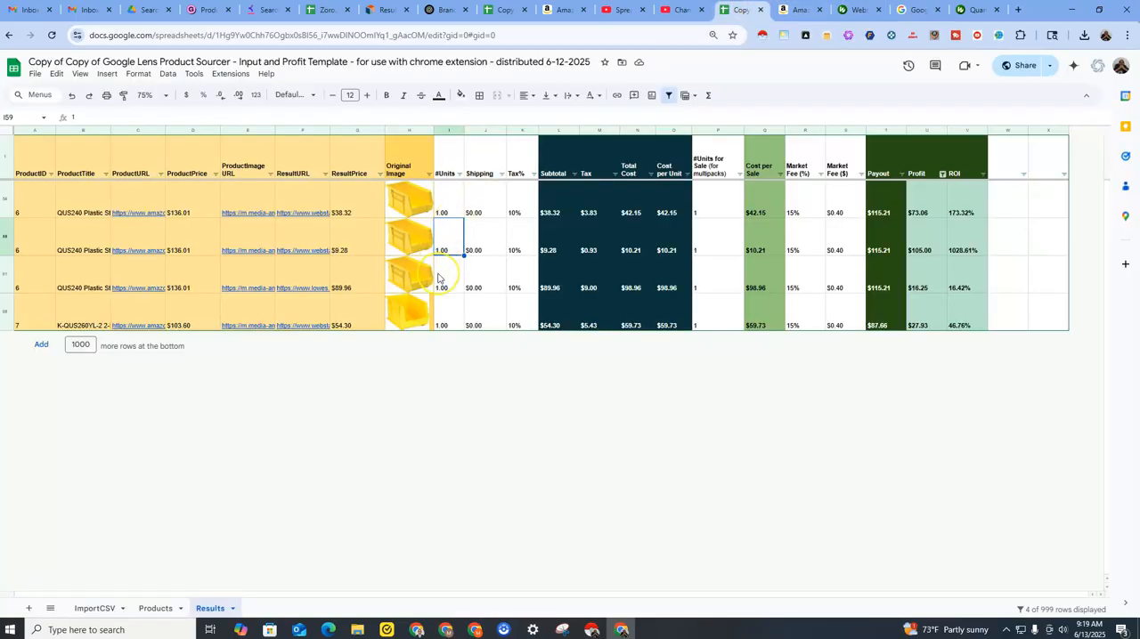
key("ctrl+plus")
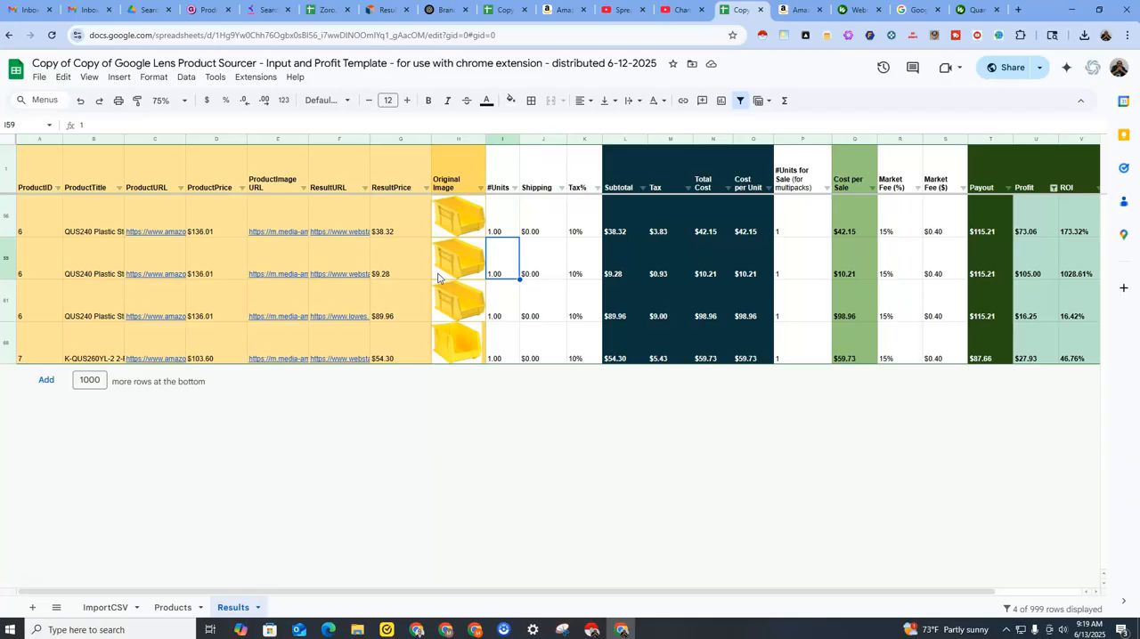
type("12")
key("Return")
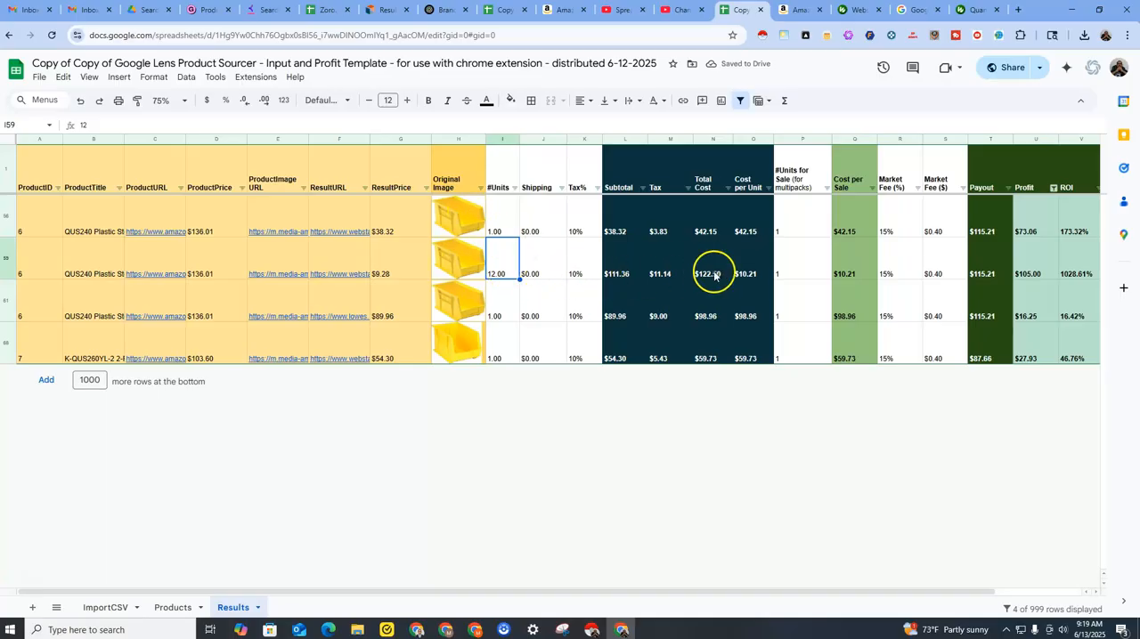
left_click(545, 275)
left_click(580, 273)
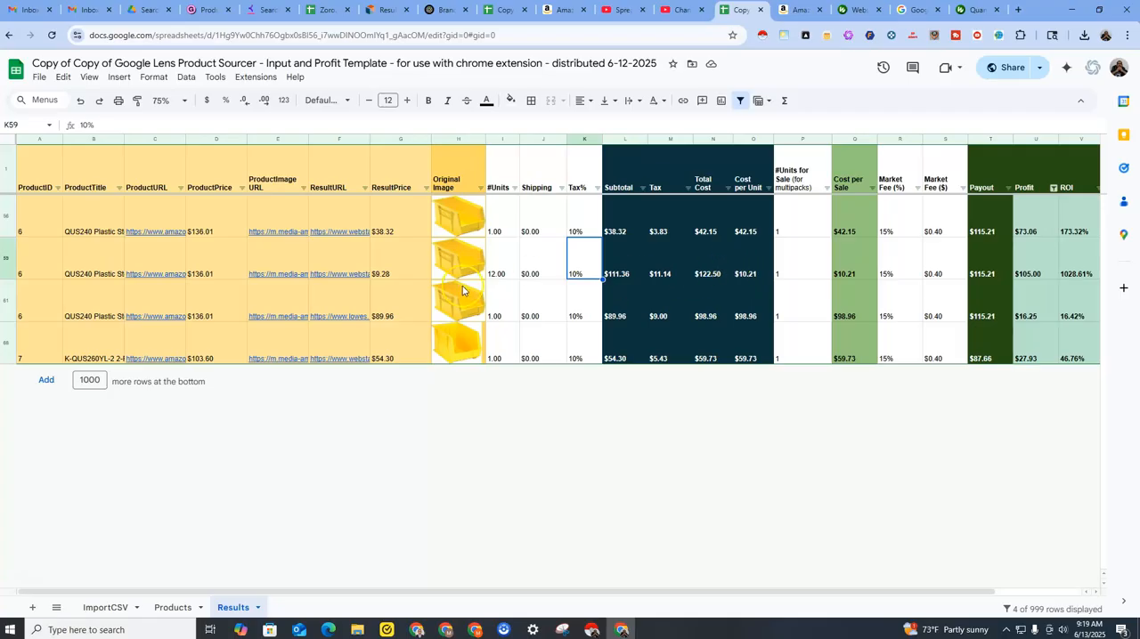
Update ResultPrice in cell G59 to 8.39, taken from the unit price in the WebstaurantStore cart.
left_click(396, 276)
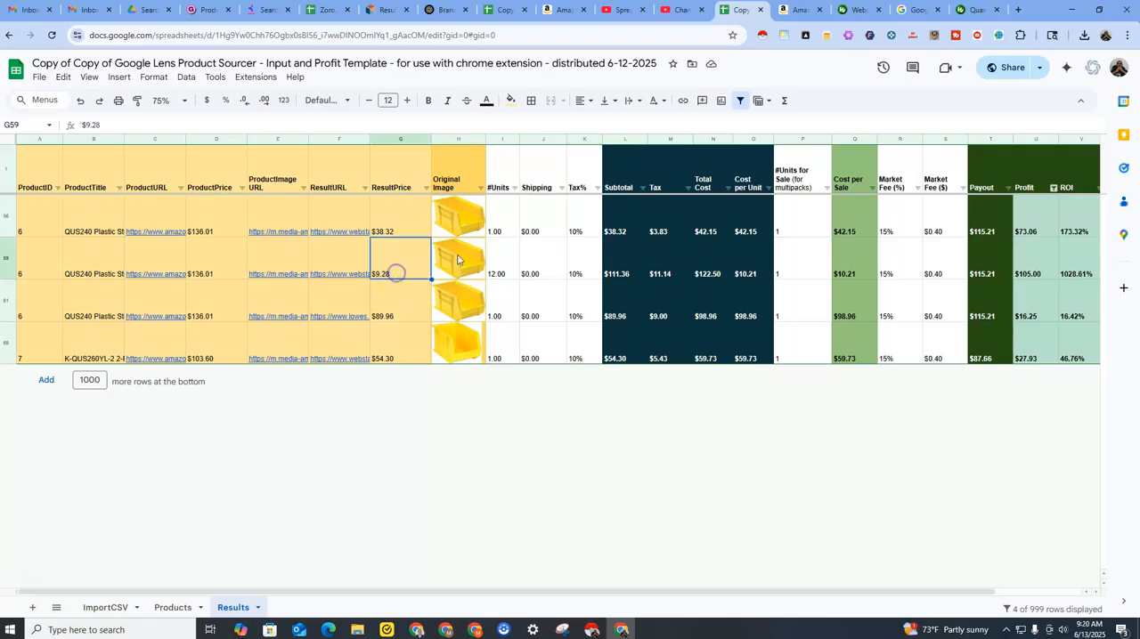
left_click(846, 11)
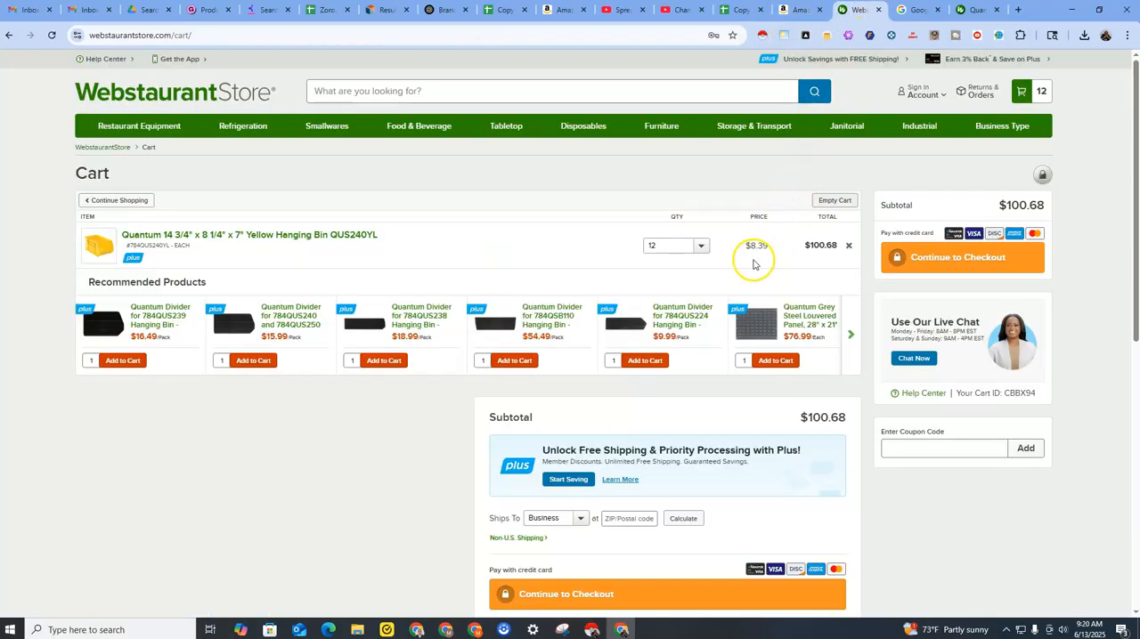
left_click_drag(744, 245, 771, 245)
key("ctrl+c")
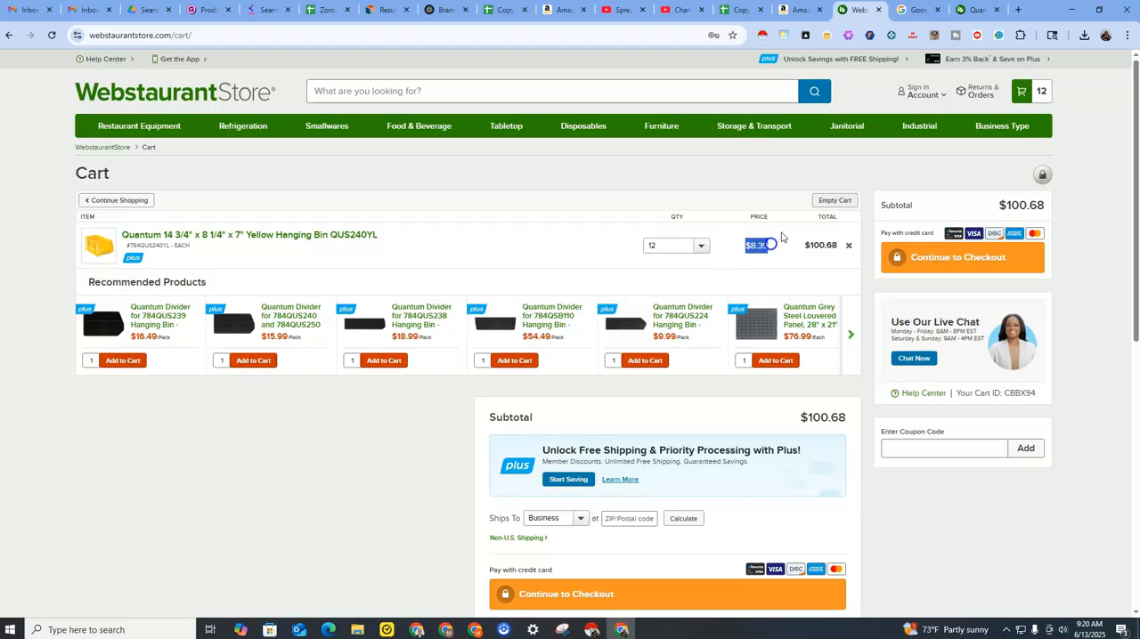
left_click(738, 12)
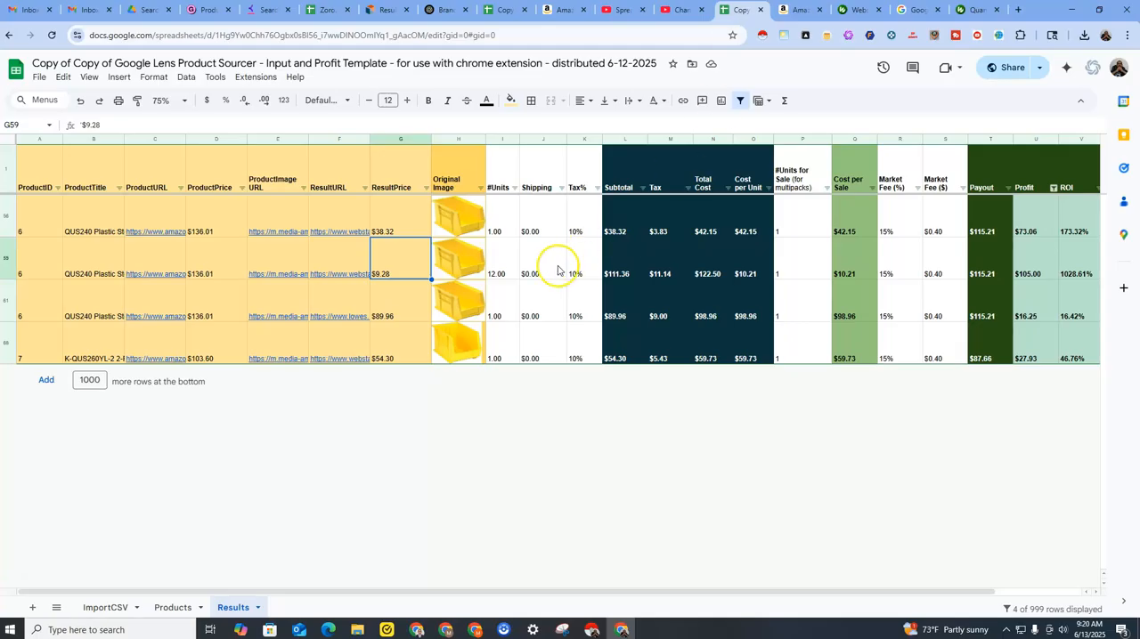
key("ctrl+v")
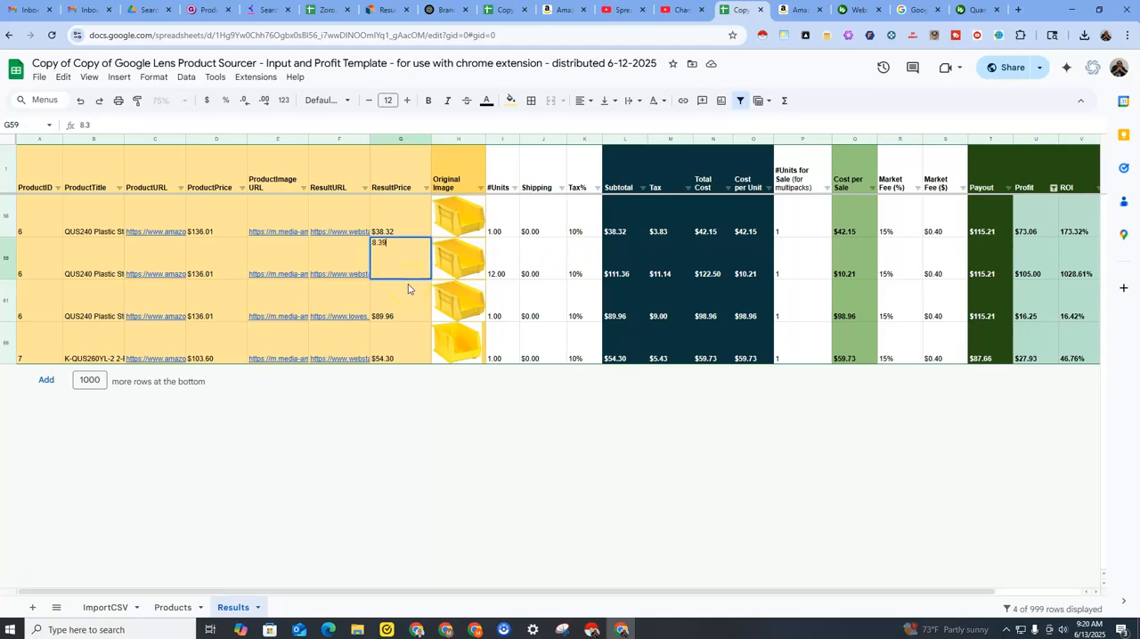
key("Return")
key("Up")
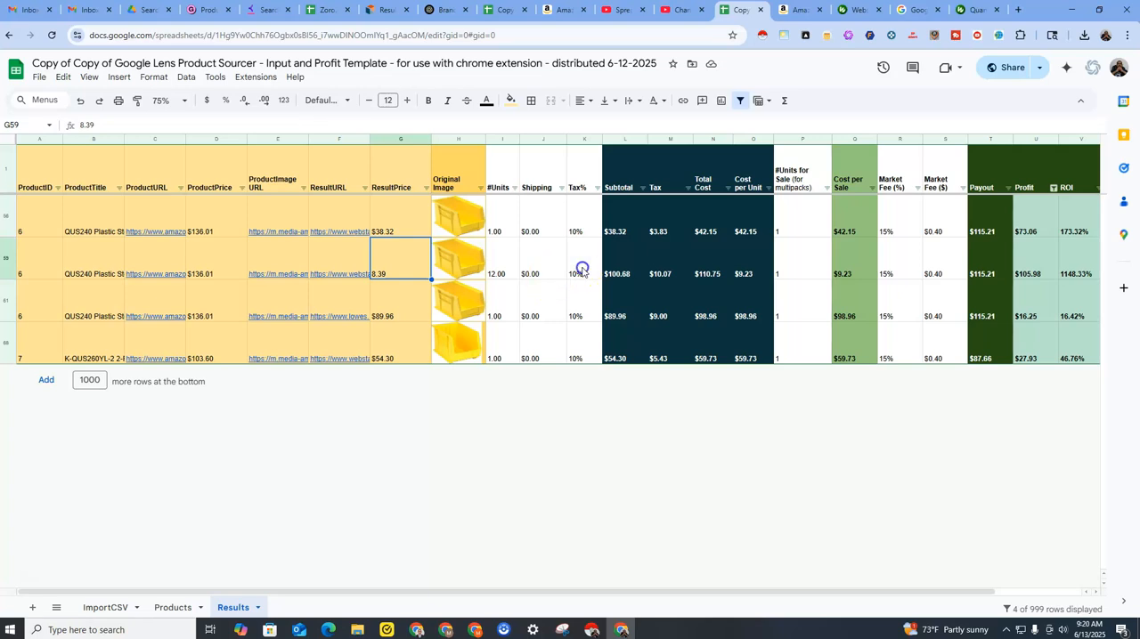
Check row 59's tax rate, unit count and costs against the WebstaurantStore cart.
left_click(580, 267)
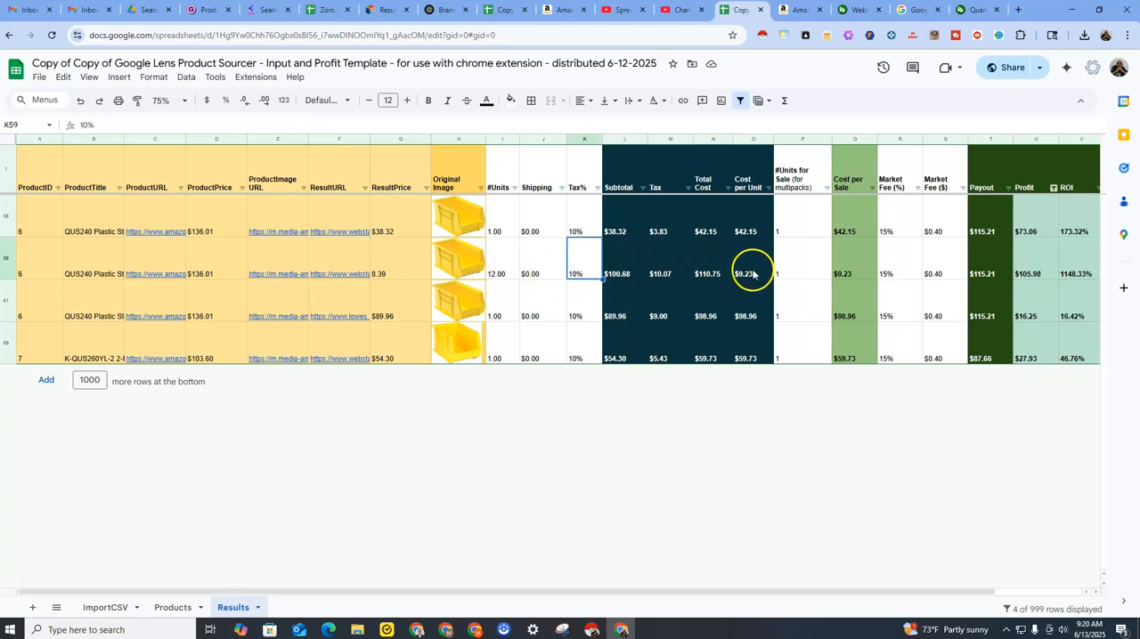
left_click(507, 271)
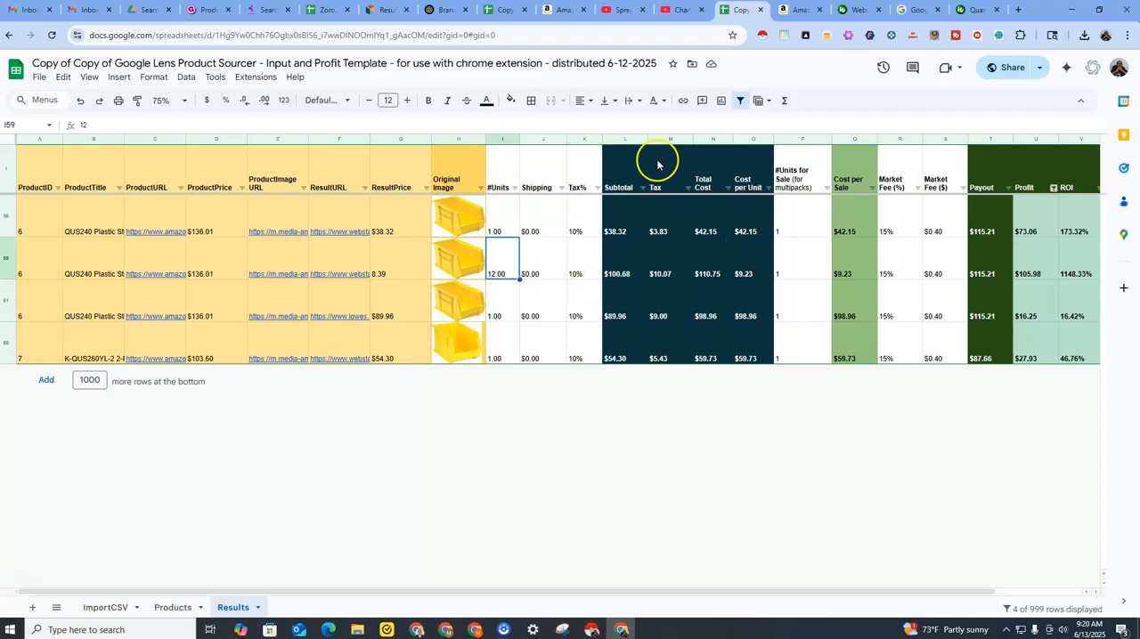
left_click(853, 10)
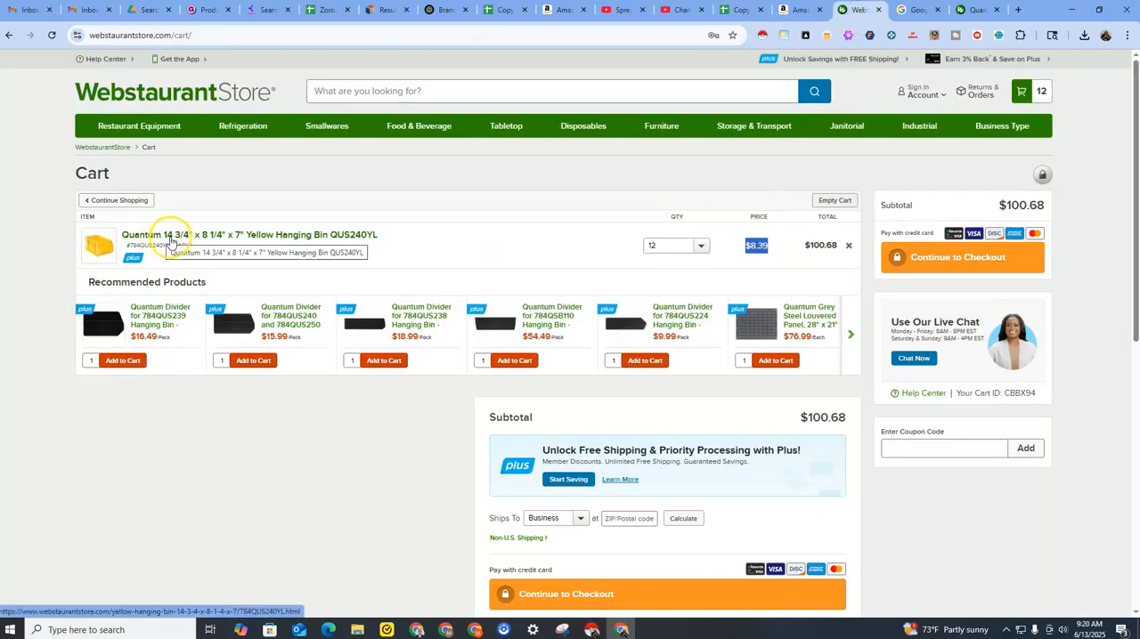
left_click(739, 14)
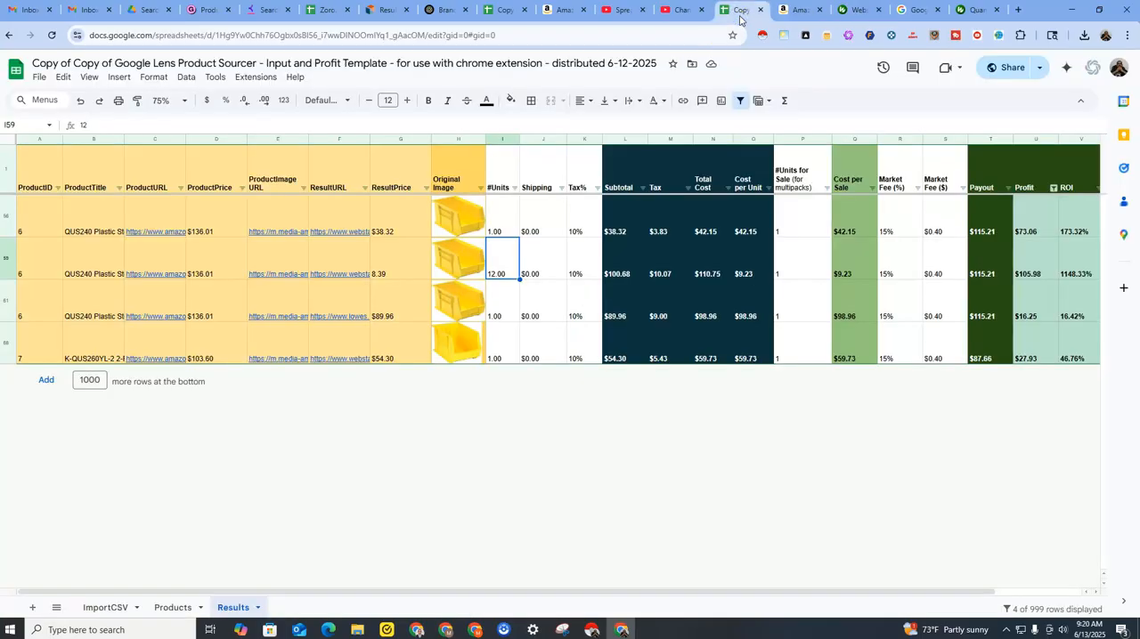
Set #Units for Sale in cell P59 to 12, matching the case quantity highlighted in the Amazon title.
left_click(803, 271)
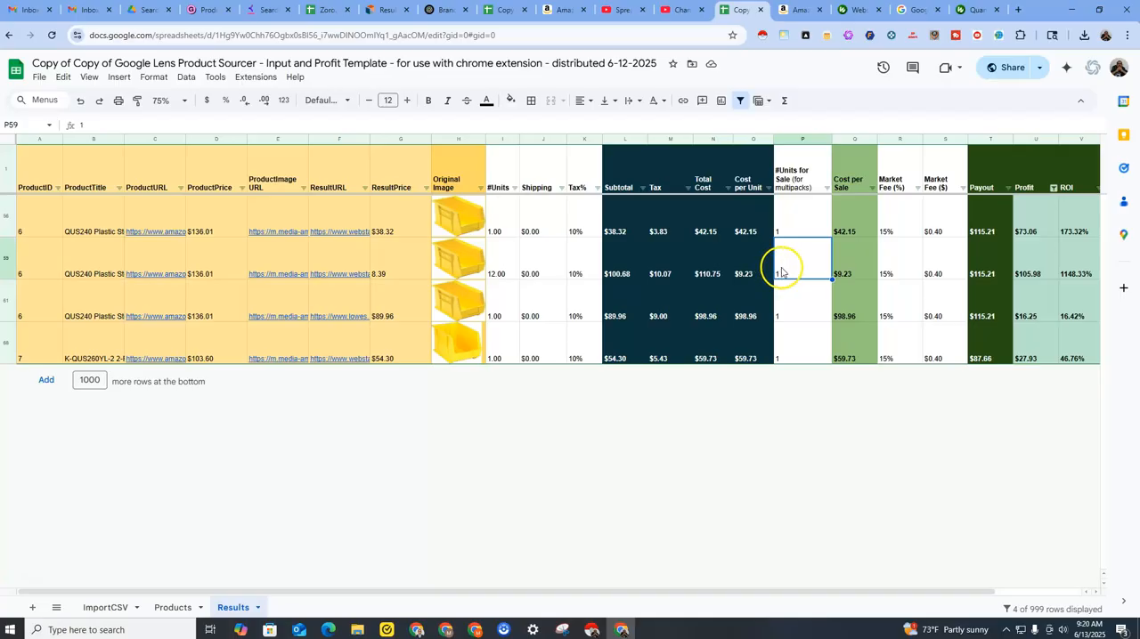
left_click(801, 11)
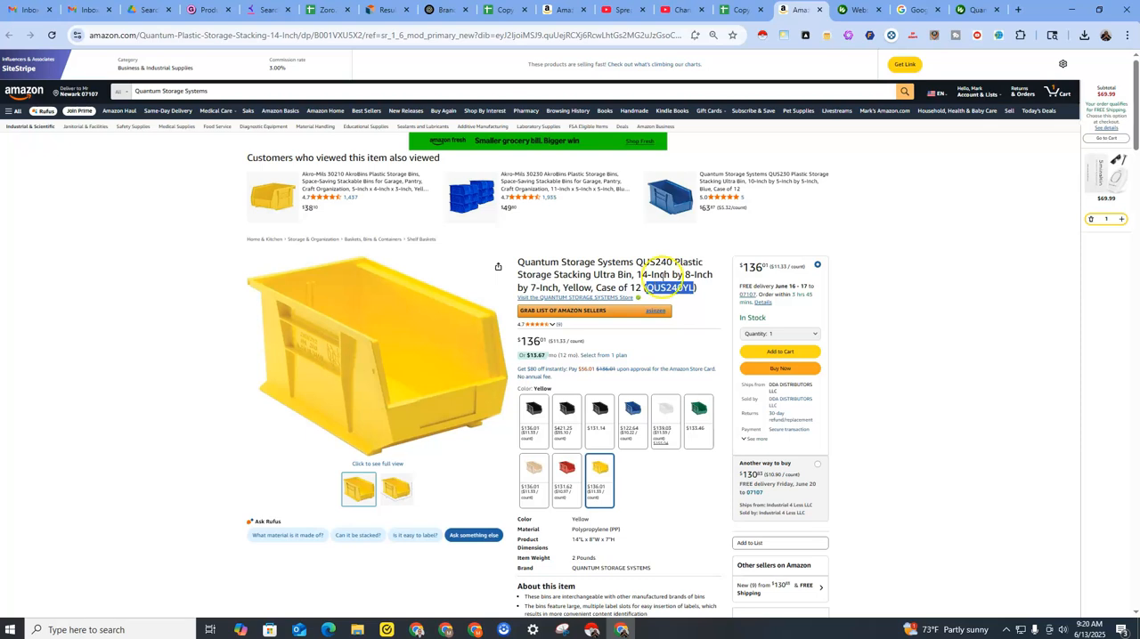
left_click(848, 10)
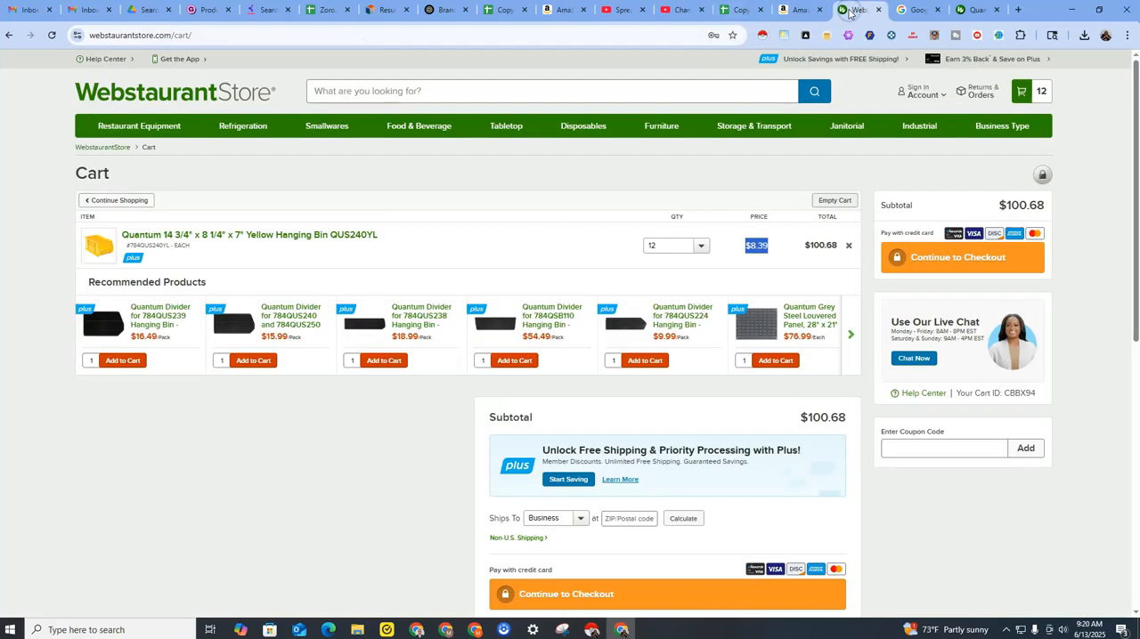
left_click(797, 11)
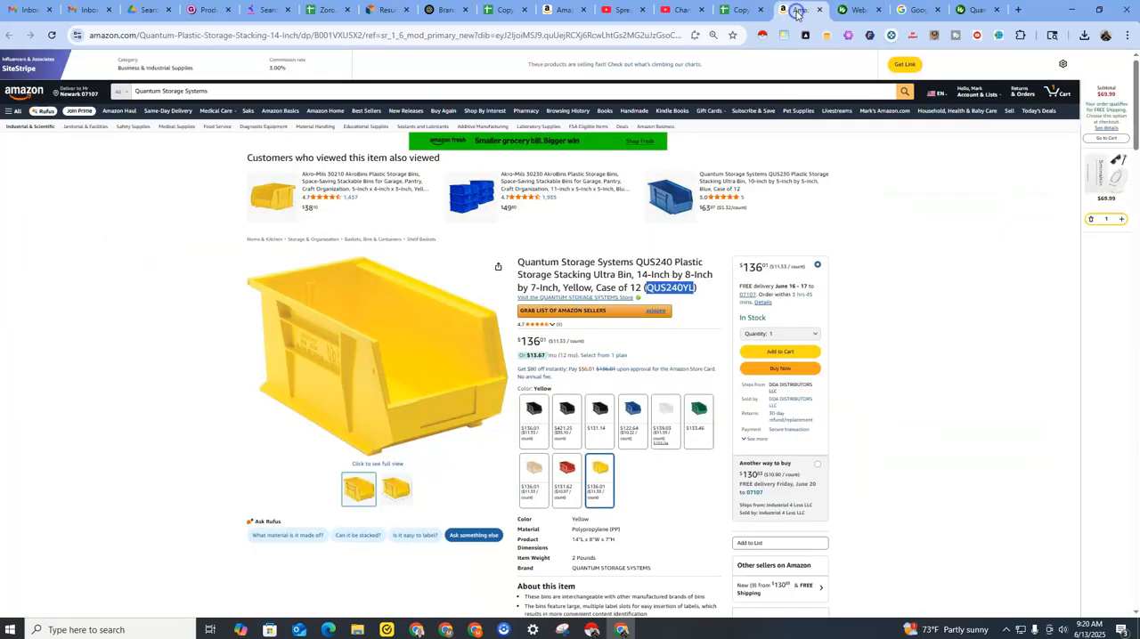
left_click(736, 11)
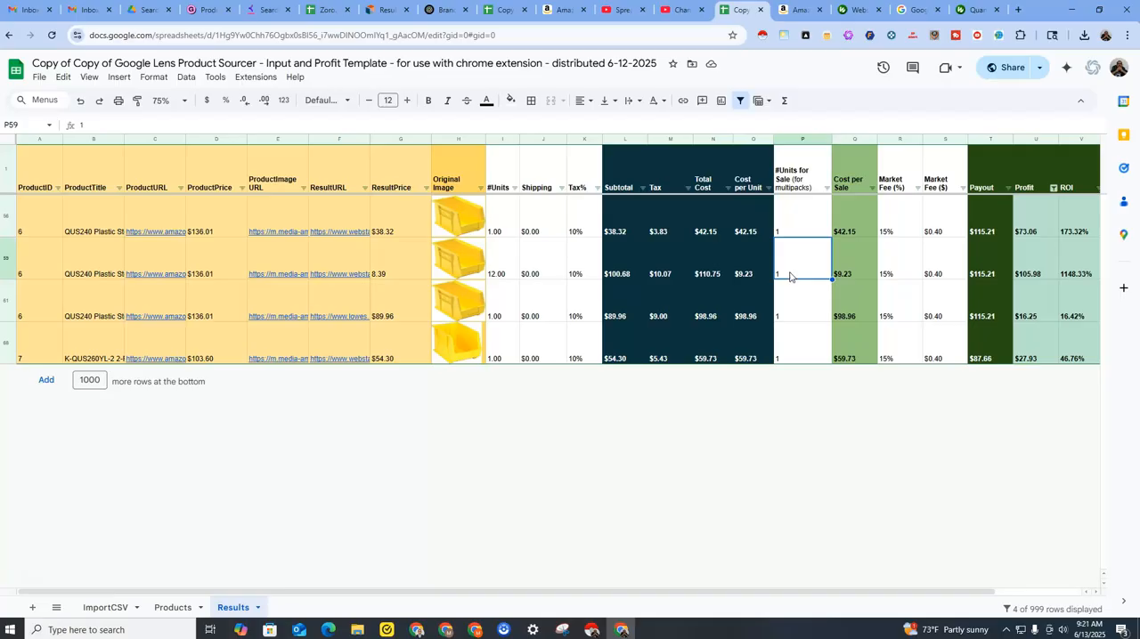
left_click(797, 10)
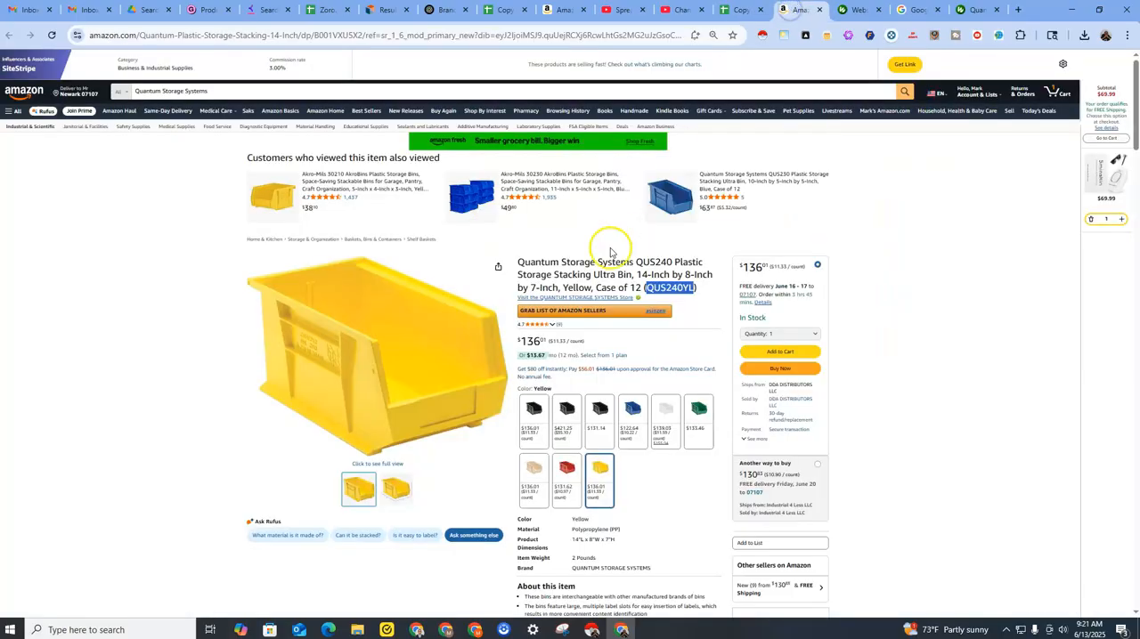
left_click_drag(596, 288, 643, 290)
left_click(747, 14)
type("12")
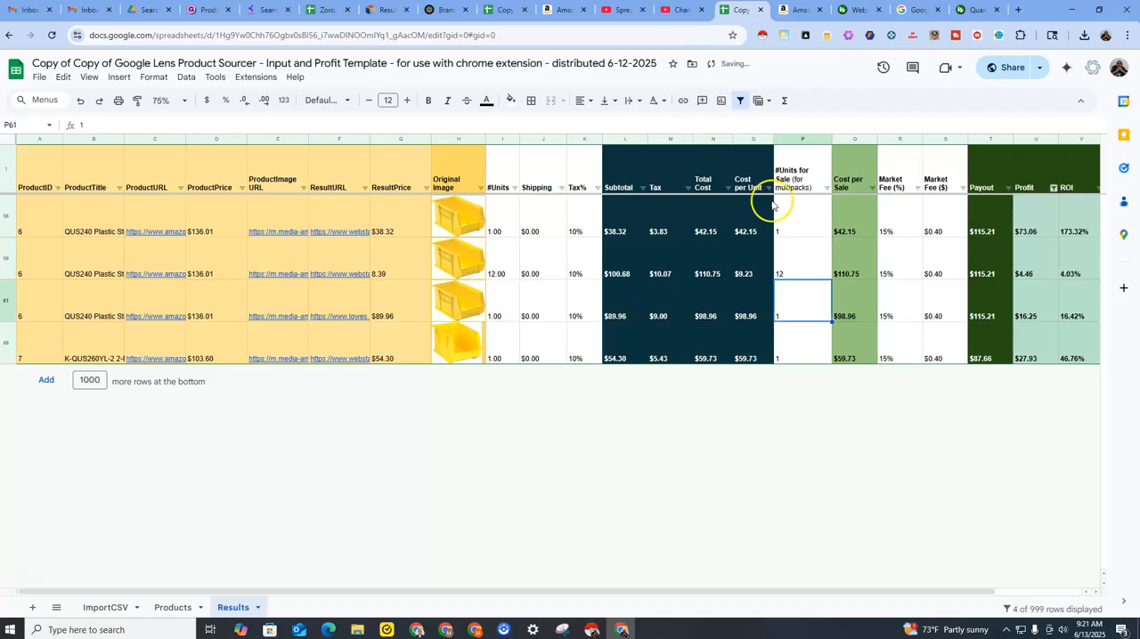
Compare the units purchased and the units per sale in row 59, referring back to the Amazon listing.
left_click(799, 263)
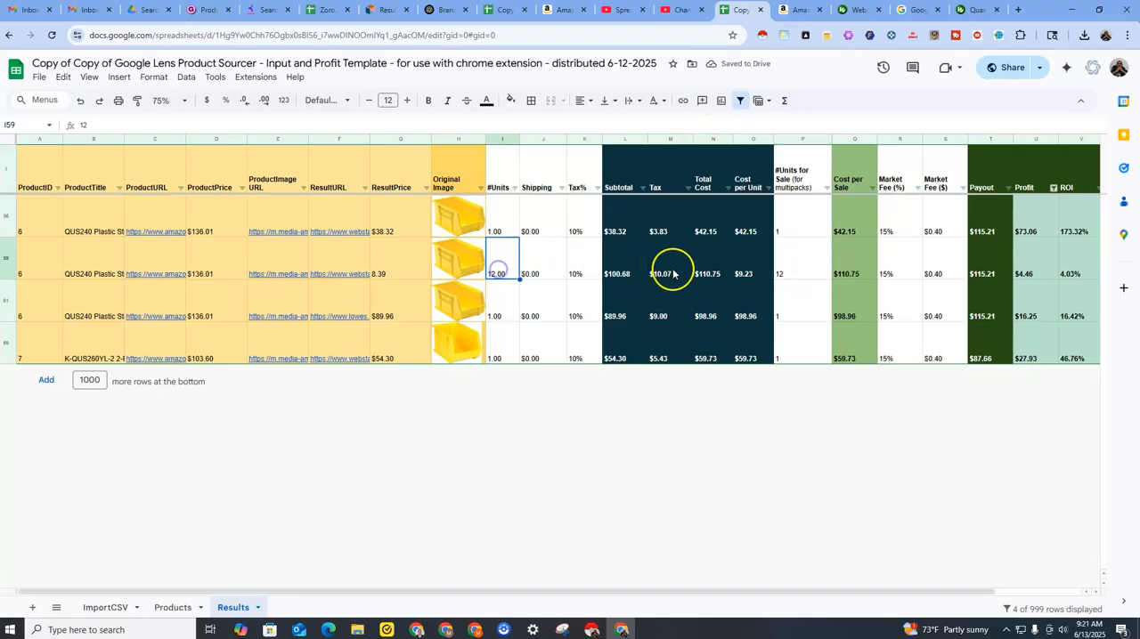
left_click(800, 269)
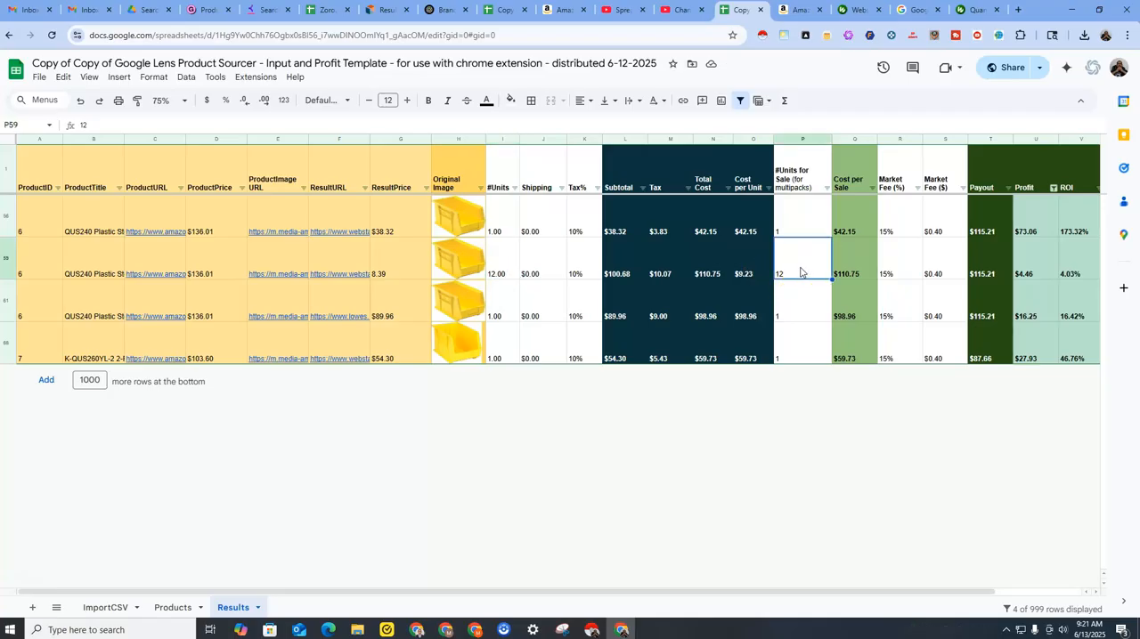
left_click(795, 10)
left_click(740, 10)
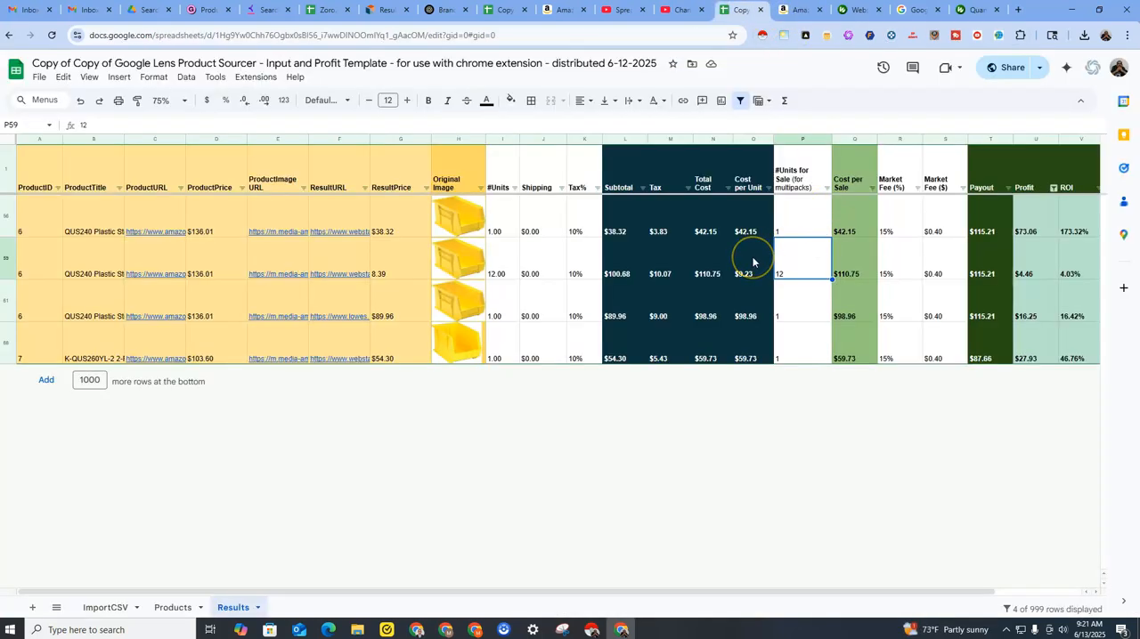
left_click(789, 257)
Set Market Fee ($) in cell S59 to 0 and review it alongside the row's Market Fee (%).
left_click(899, 272)
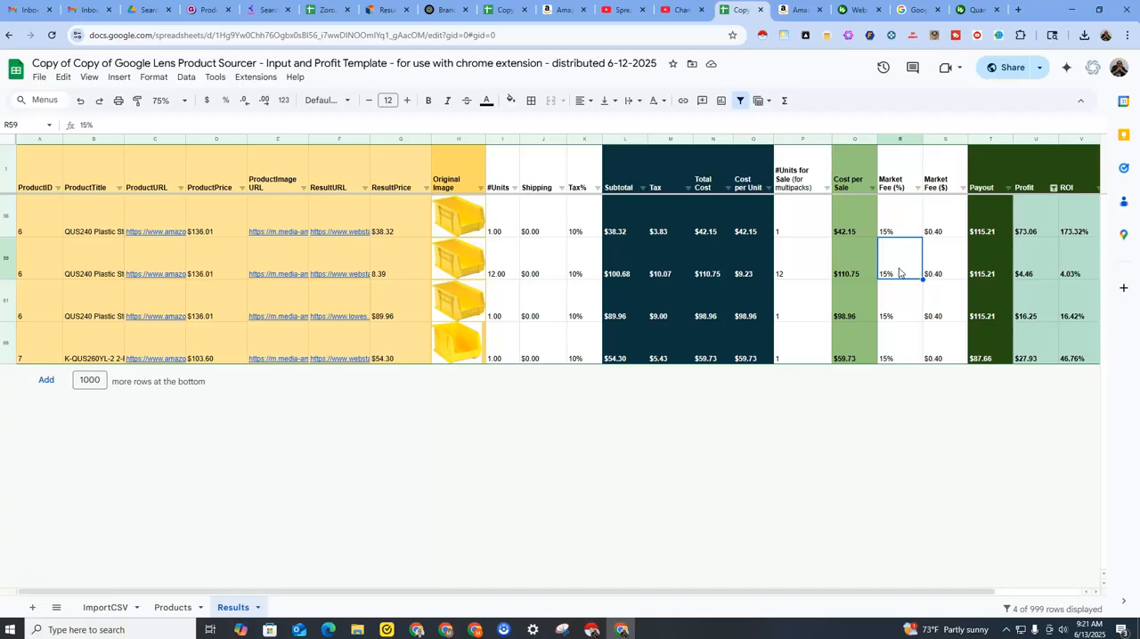
key("Tab")
type("0")
key("Return")
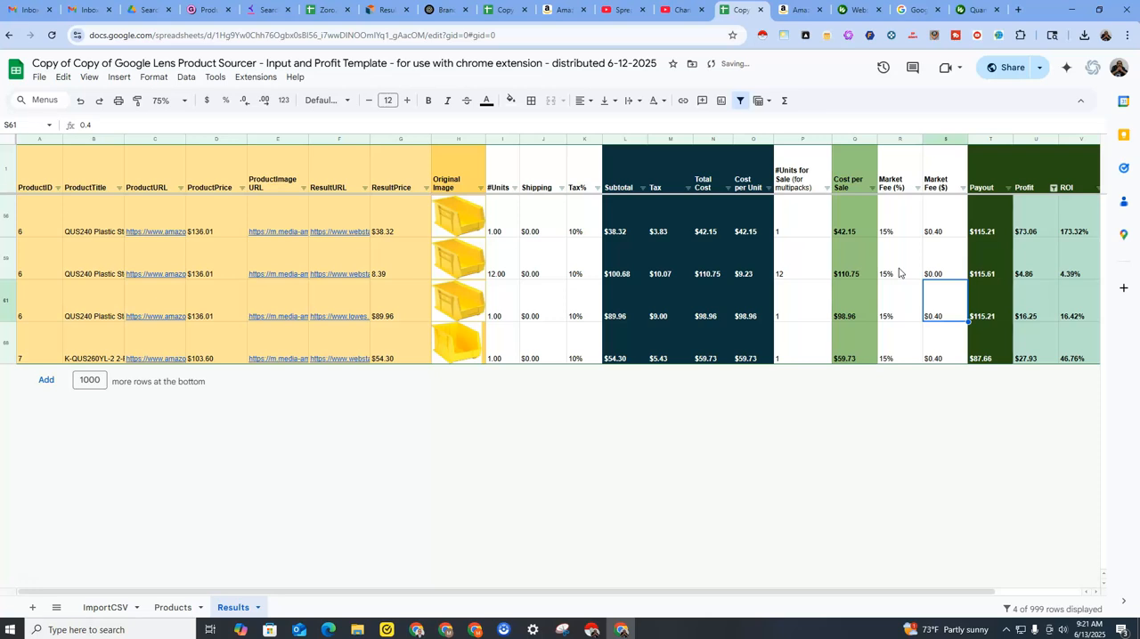
key("Up")
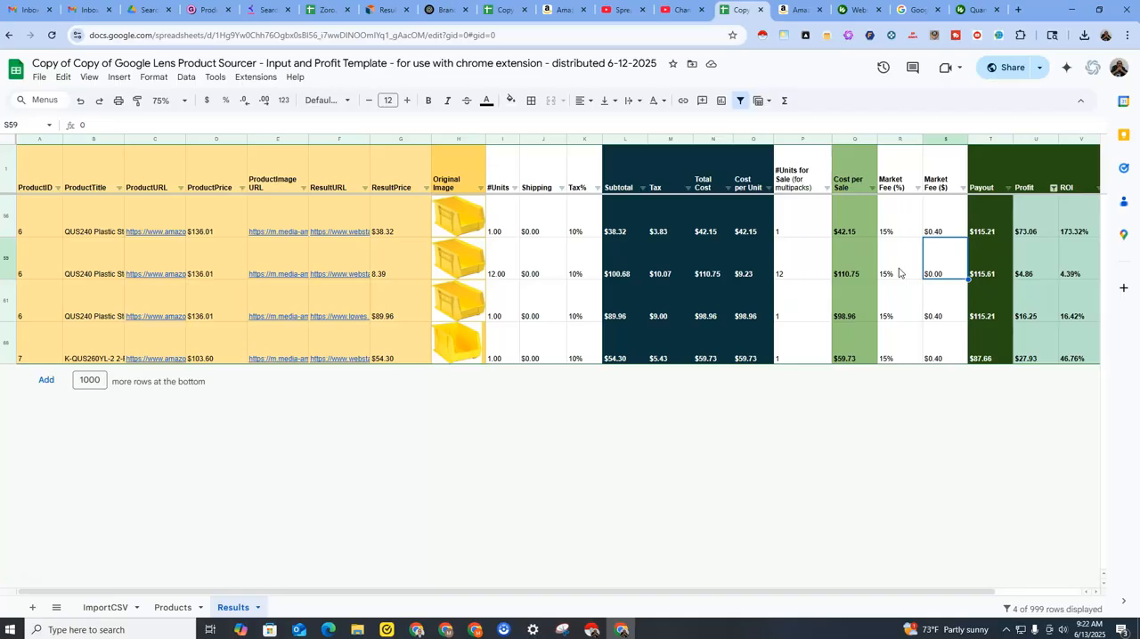
left_click(942, 262)
left_click(905, 270)
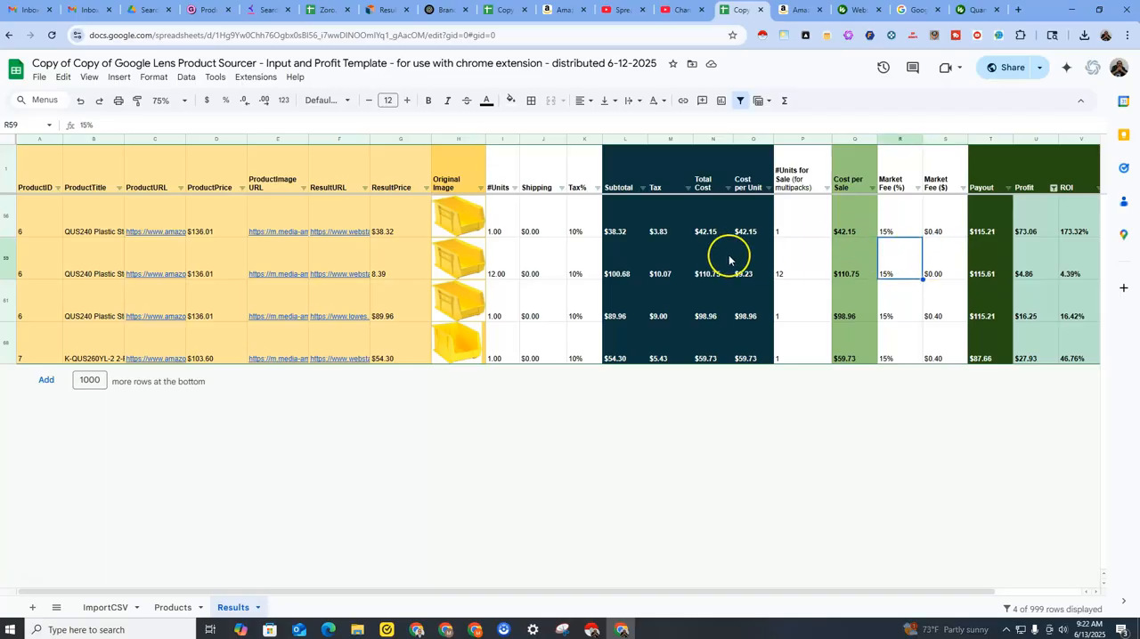
left_click(942, 269)
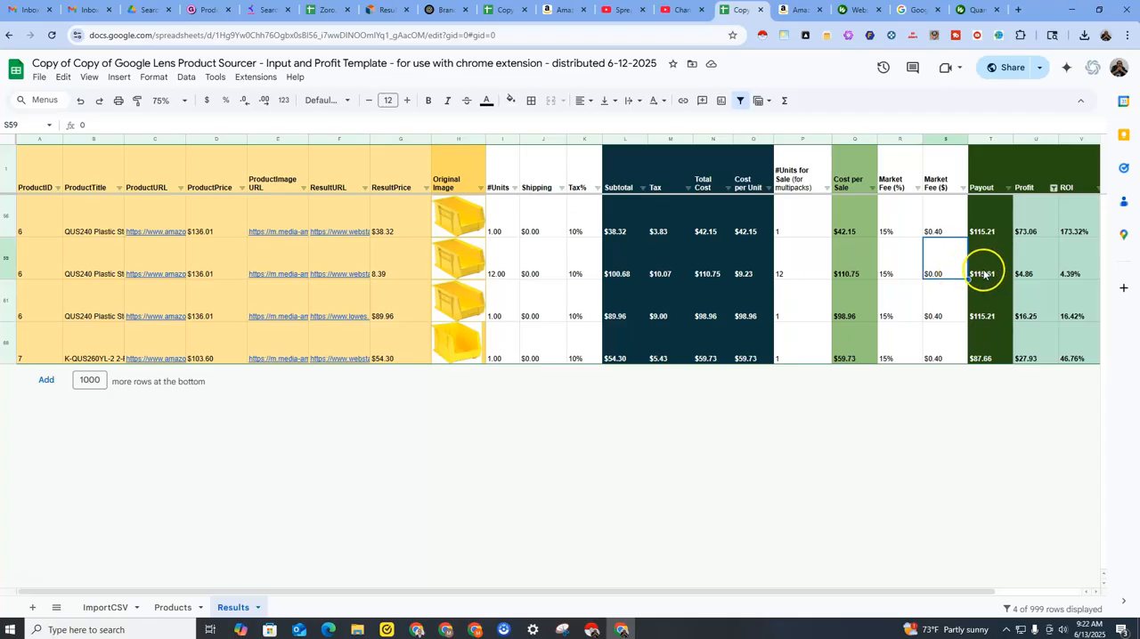
Compare the Amazon listing's case price with row 59's payout, profit and ROI in the Results sheet.
left_click(799, 10)
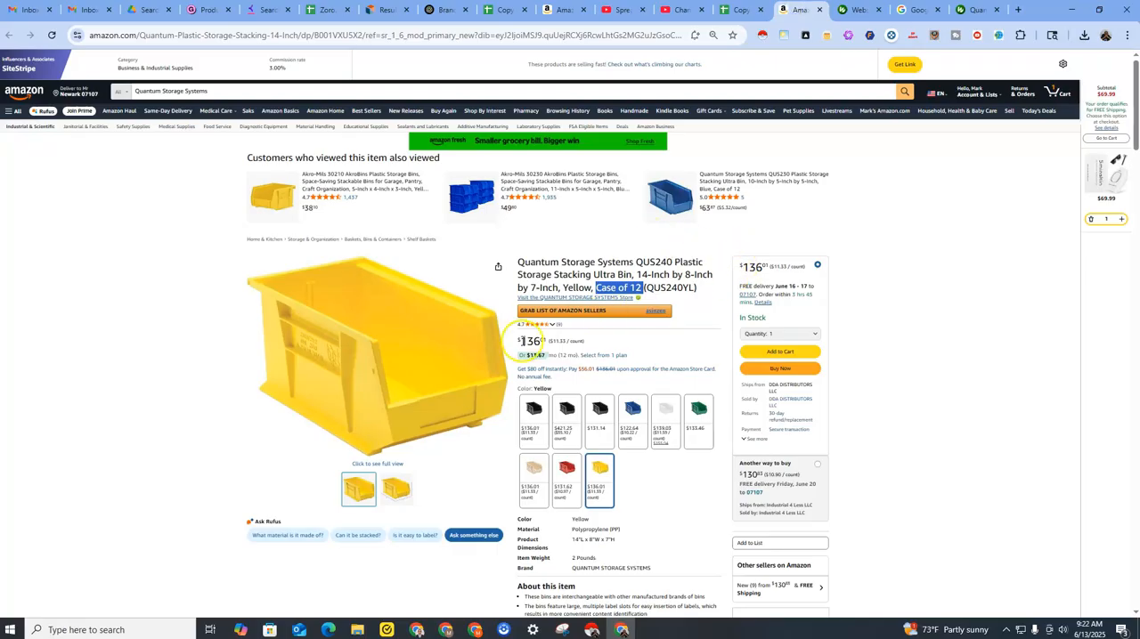
left_click(743, 12)
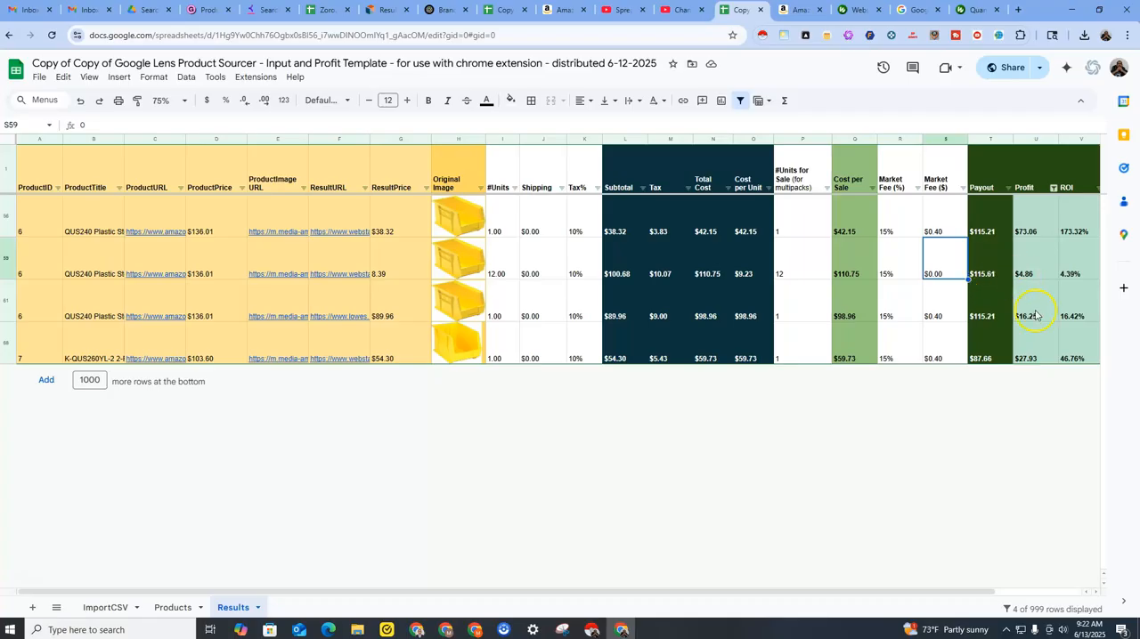
left_click_drag(861, 591, 921, 591)
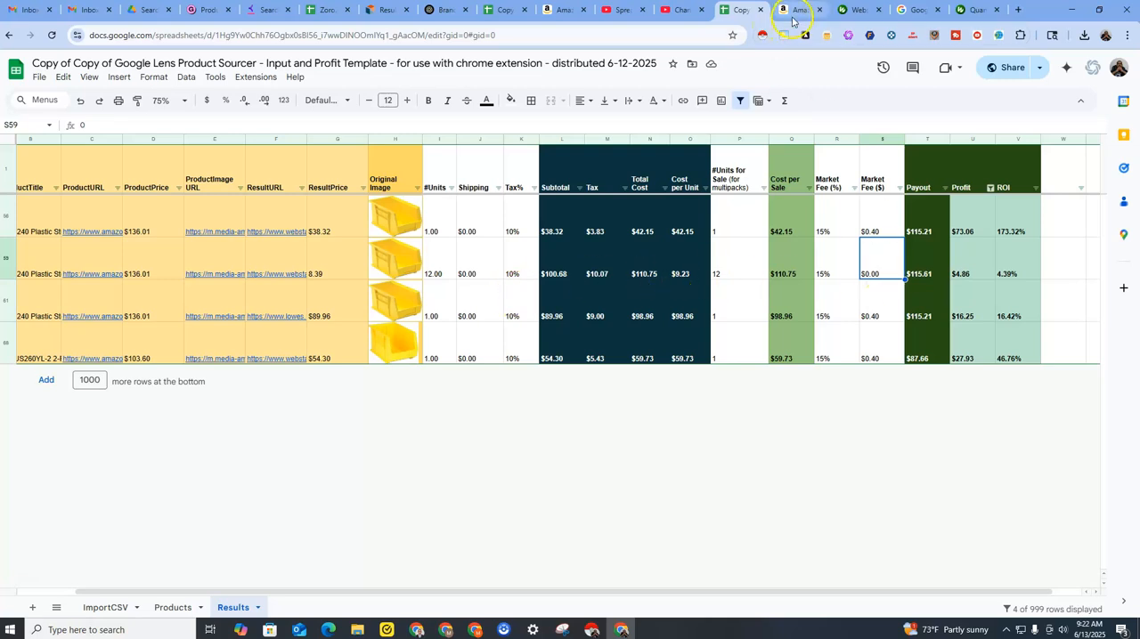
Open the yellow bin's product page from the WebstaurantStore cart and compare its per-unit price and minimum quantity with the Amazon case listing.
left_click(852, 10)
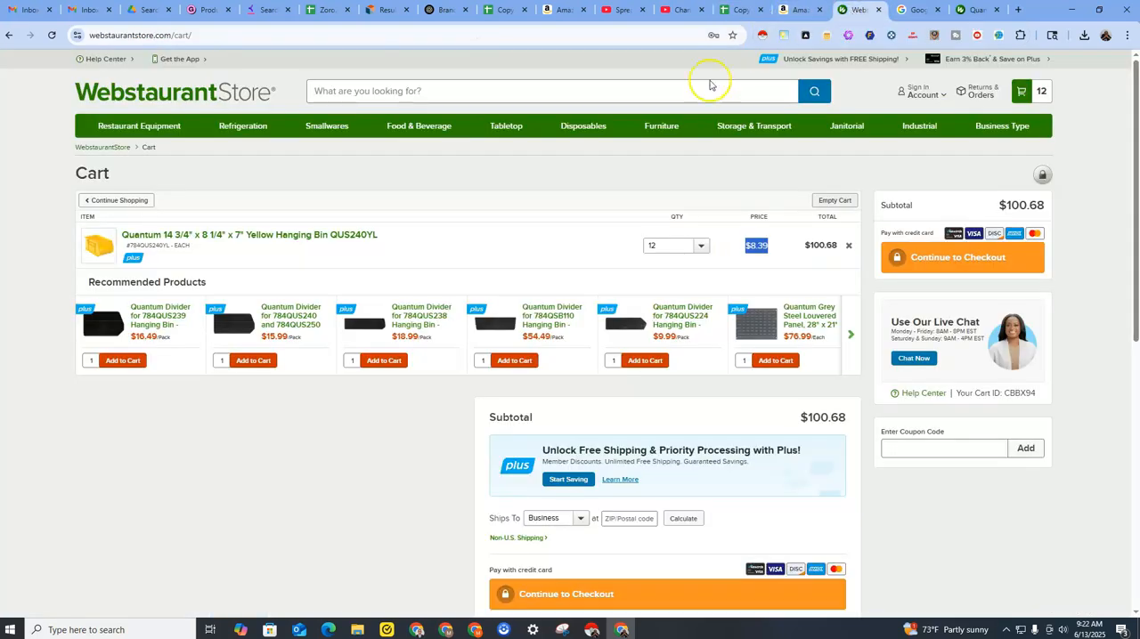
left_click(306, 236)
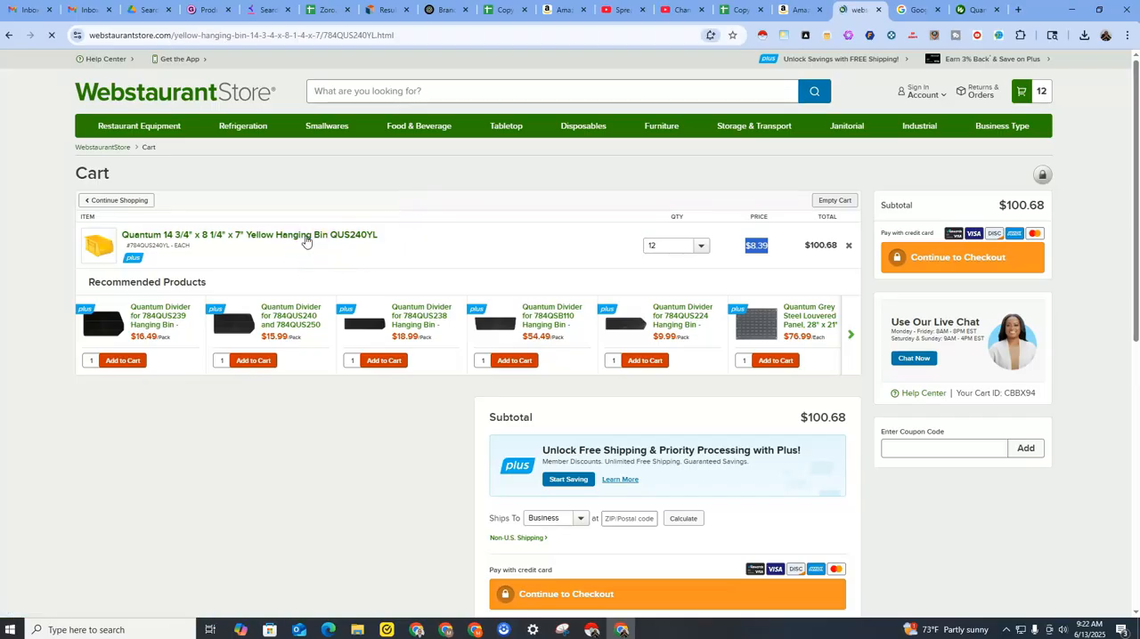
left_click_drag(842, 233, 895, 233)
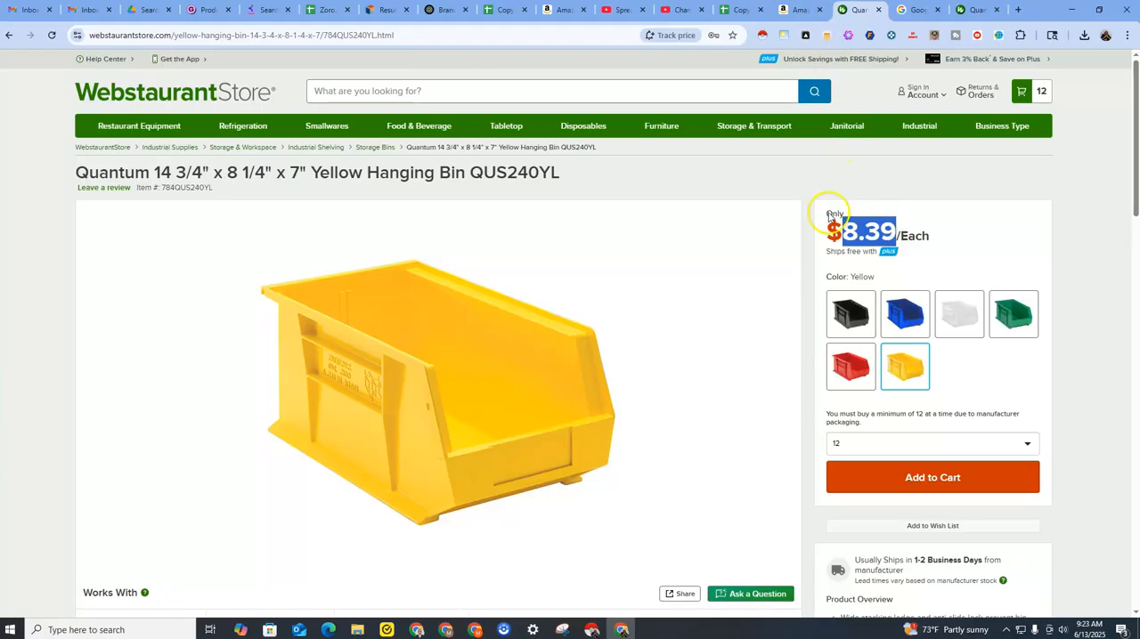
left_click(793, 11)
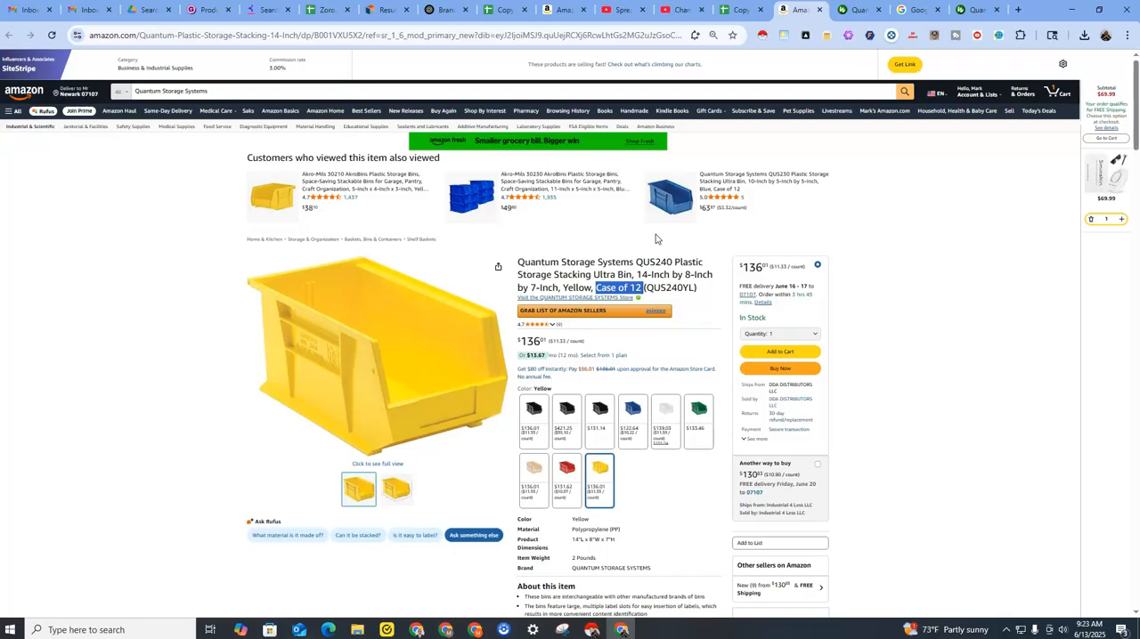
left_click(854, 11)
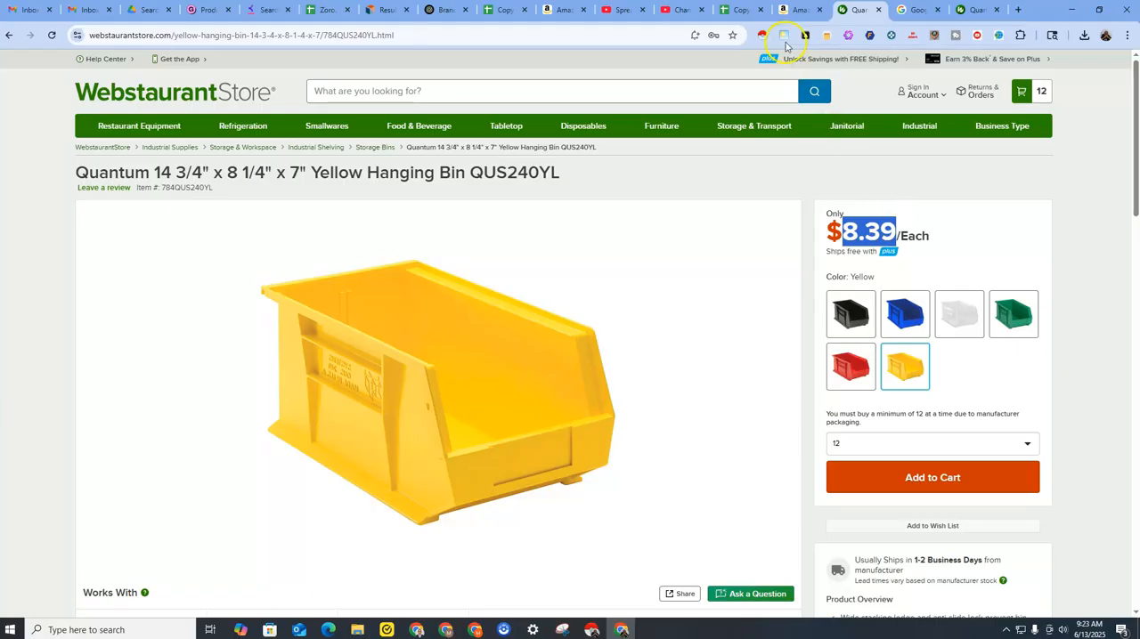
left_click(877, 218)
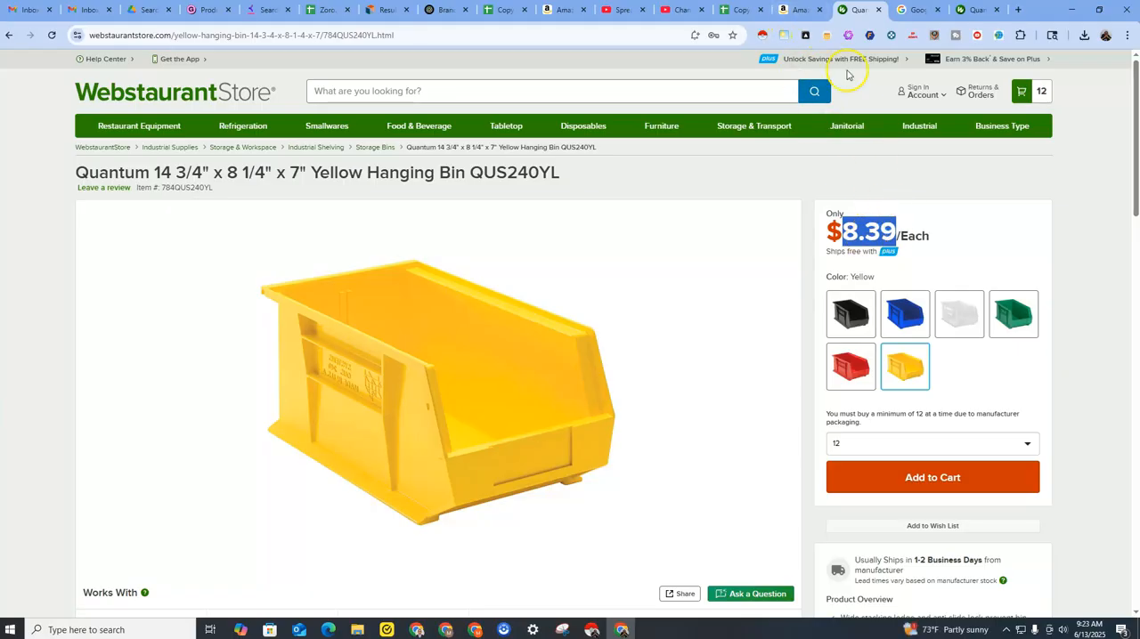
left_click(796, 10)
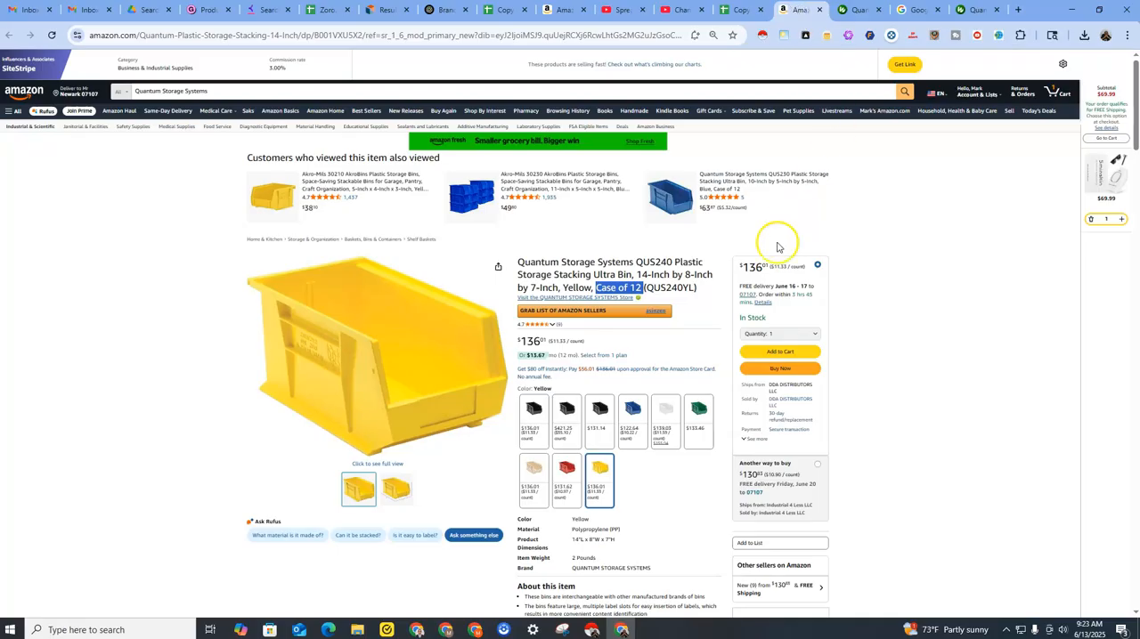
left_click(857, 11)
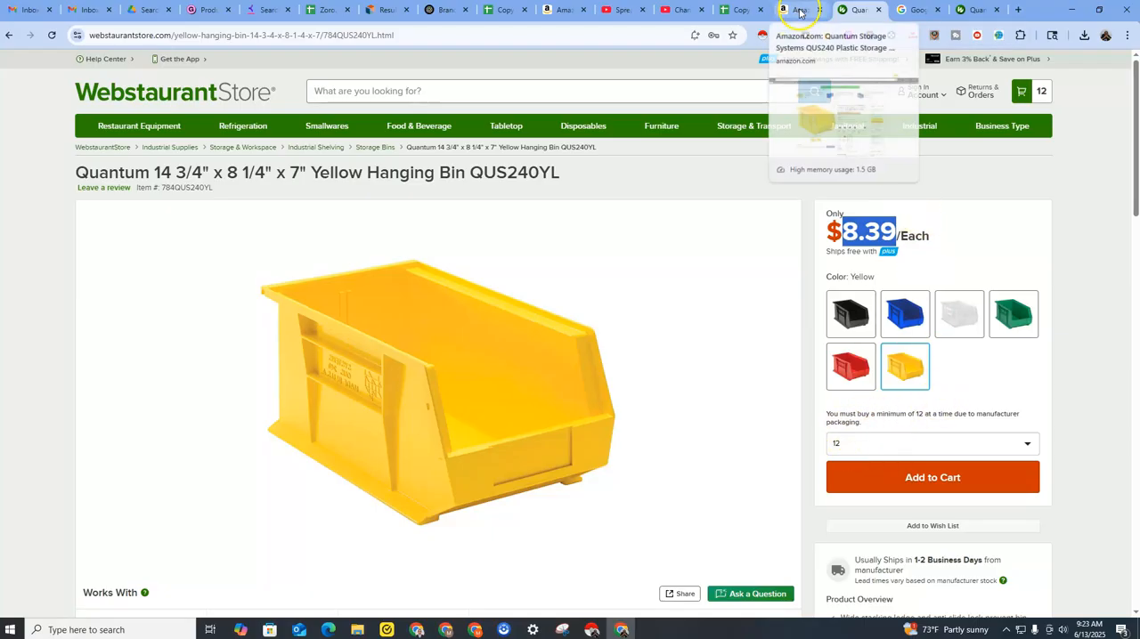
Review the #Units for Sale entry in cell P59 of the Results sheet.
left_click(740, 10)
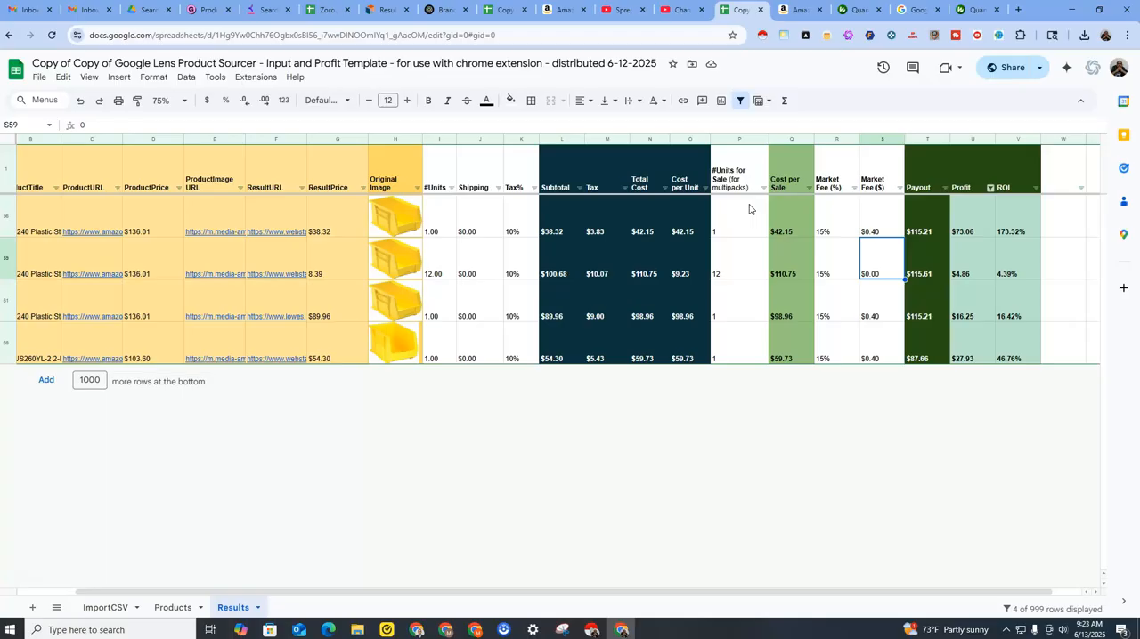
left_click(739, 269)
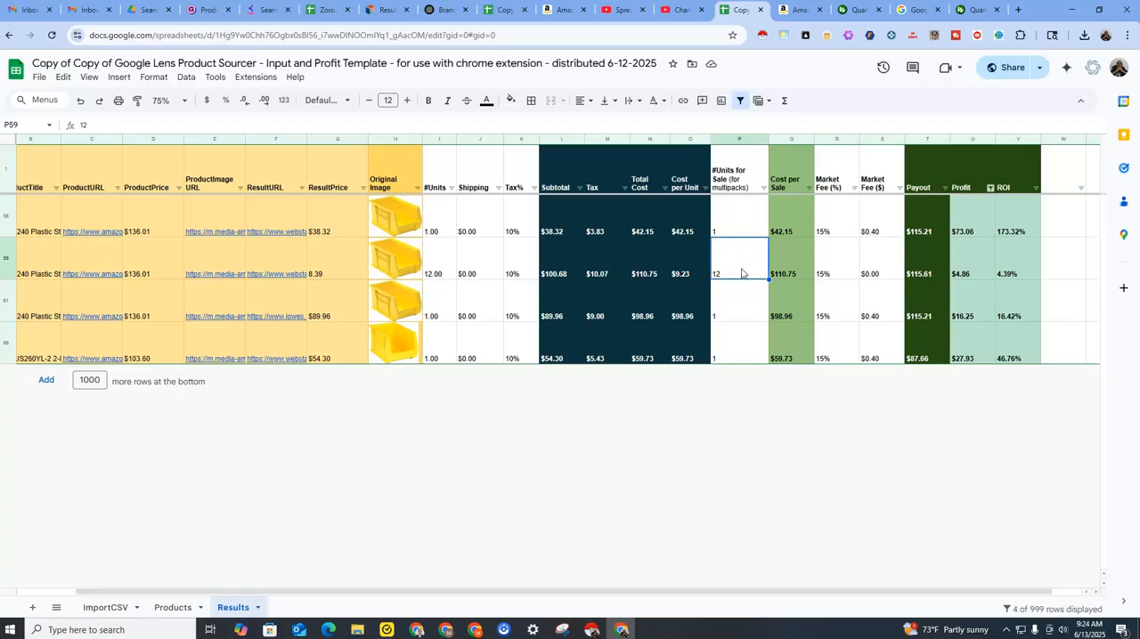
left_click(744, 254)
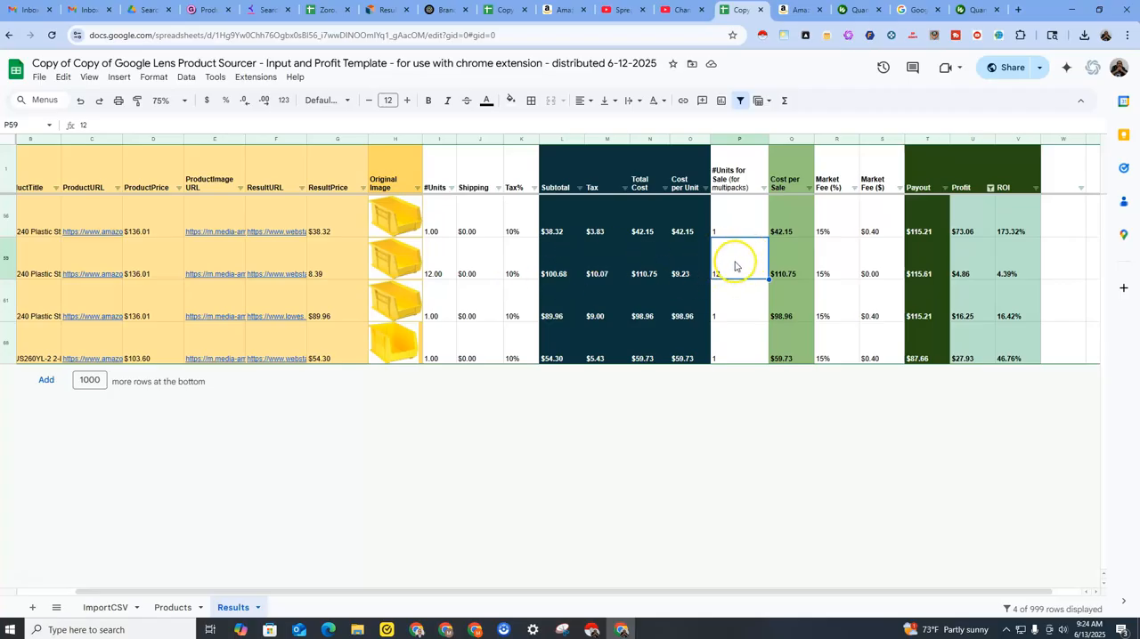
Check row 61's shipping and #Units cells and select its Lowe's result link in cell F61.
left_click(487, 314)
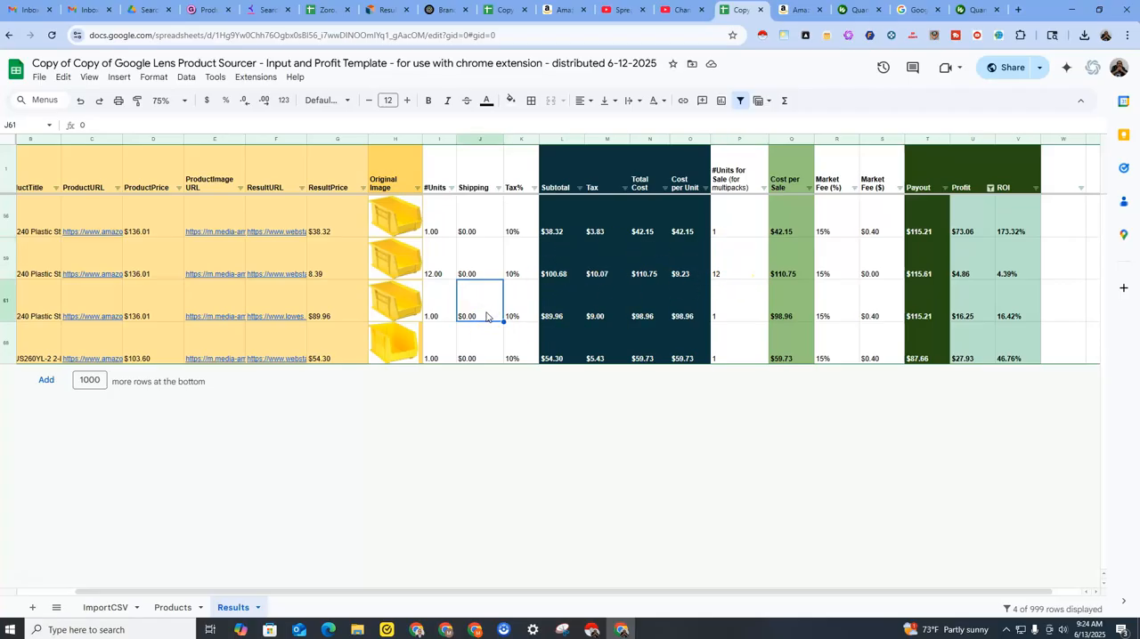
left_click(445, 313)
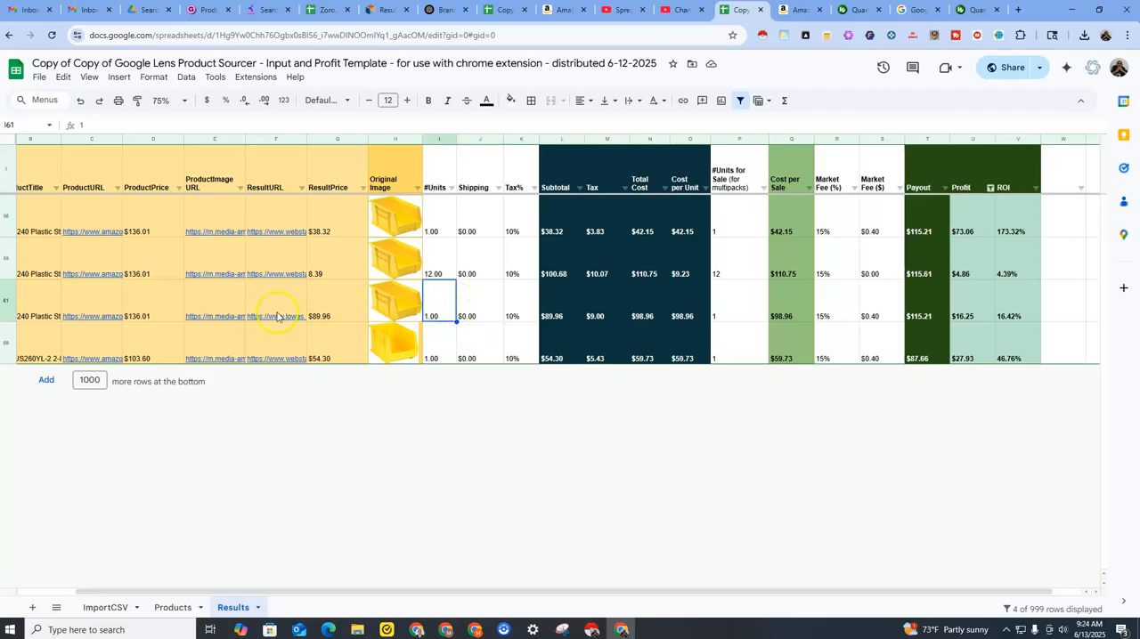
mouse_move(281, 308)
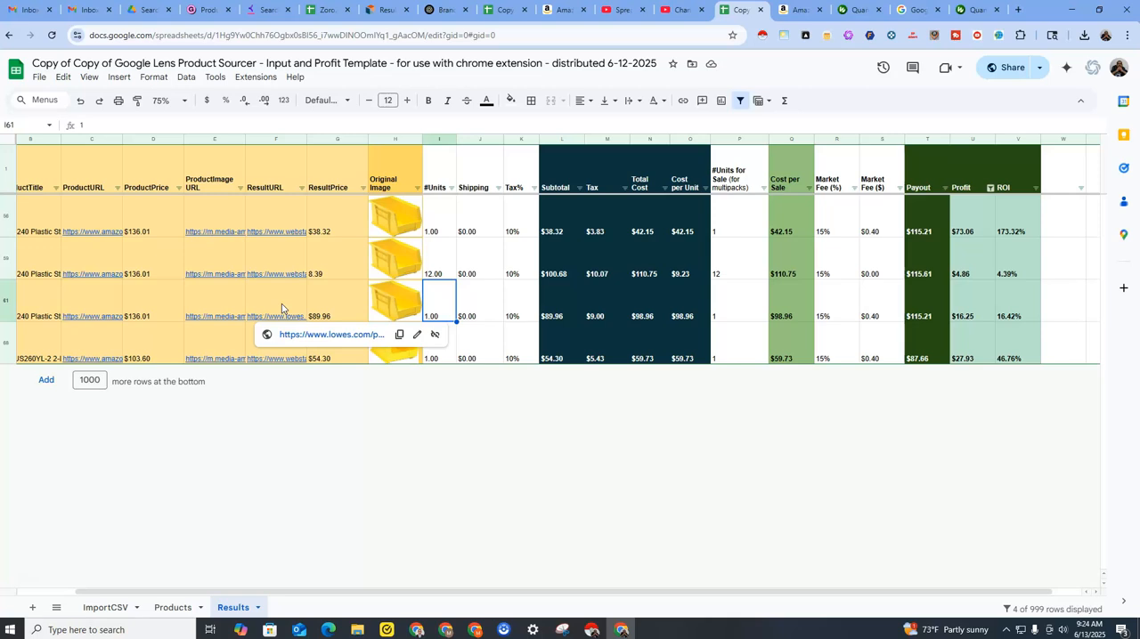
left_click(281, 308)
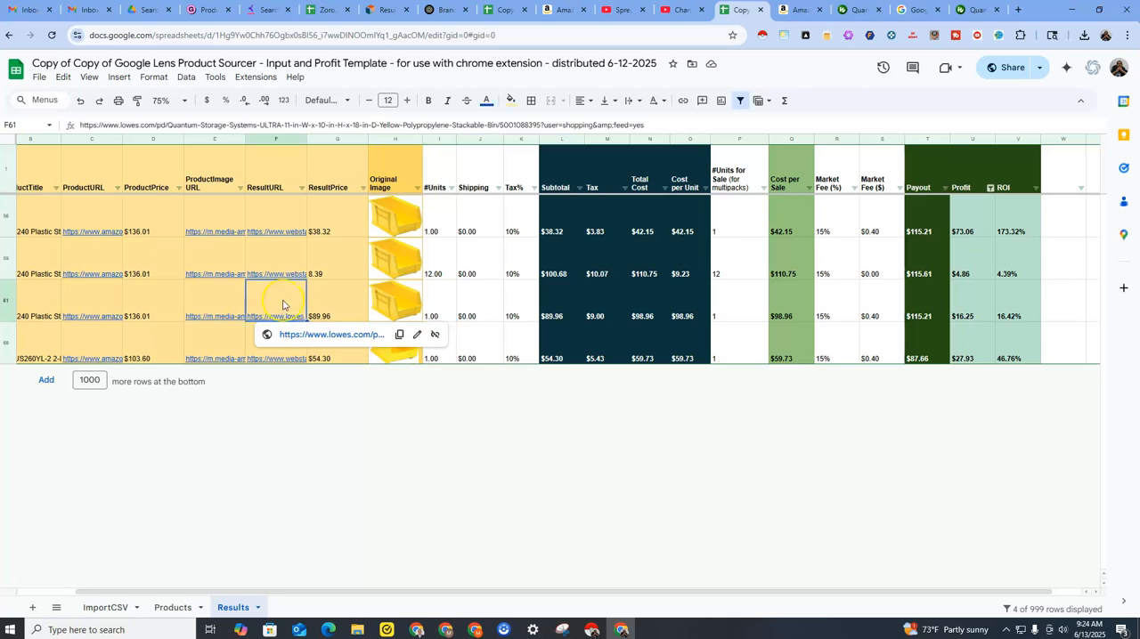
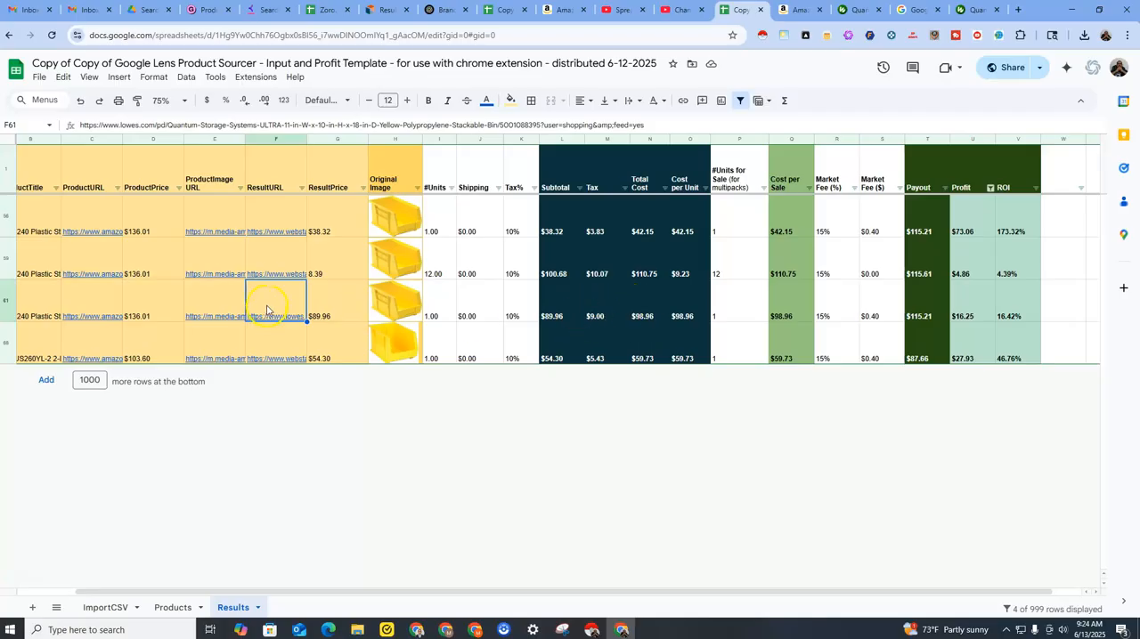
Open row 61's Lowe's result, examine the yellow bin listing's availability, and close the page.
mouse_move(267, 309)
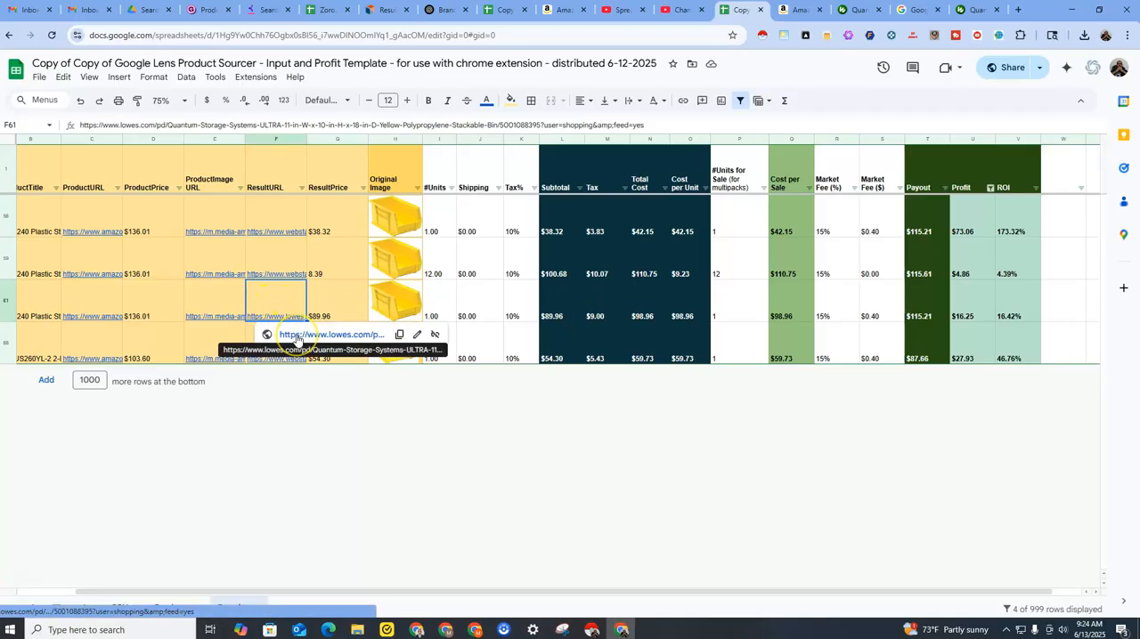
left_click(296, 336)
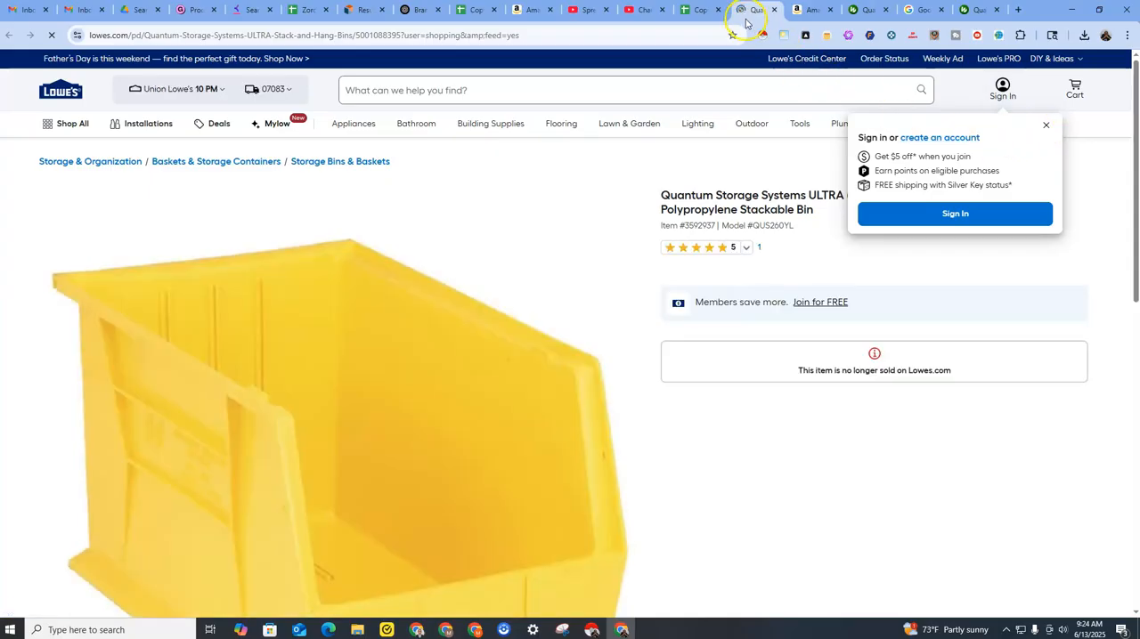
left_click(1045, 126)
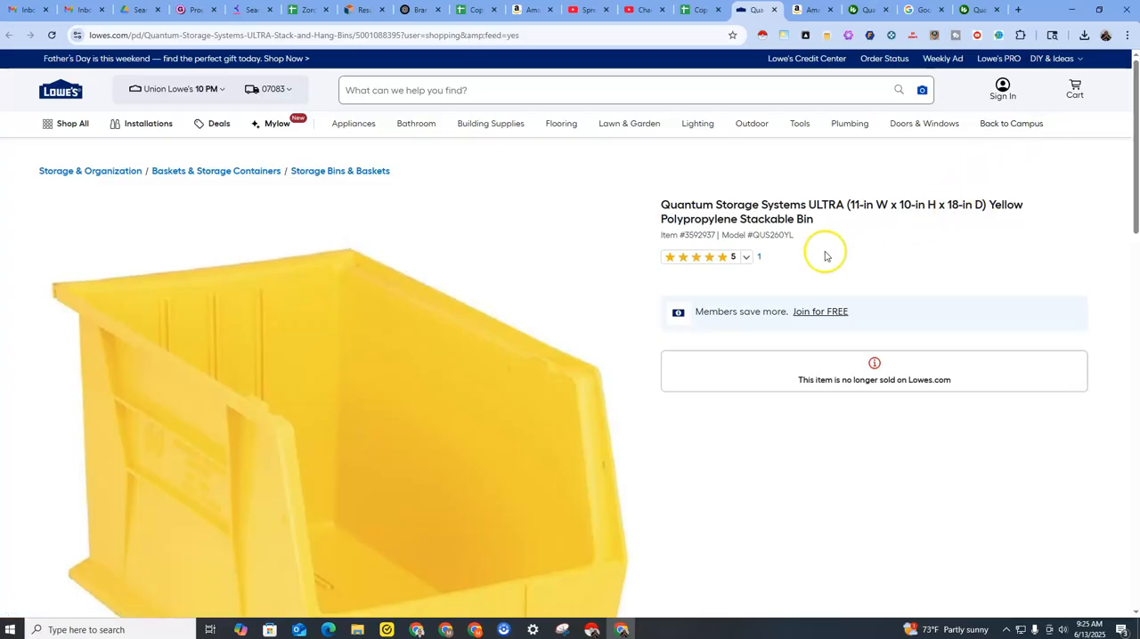
scroll(824, 251, "down", 2)
scroll(817, 351, "down", 3)
scroll(822, 354, "up", 4)
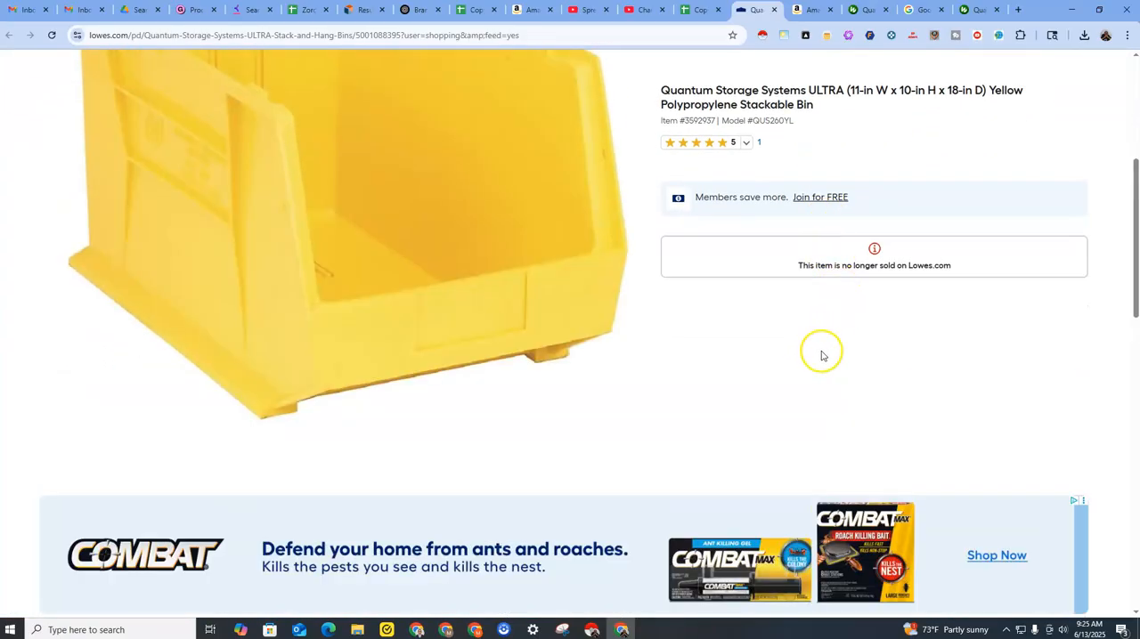
scroll(827, 354, "up", 2)
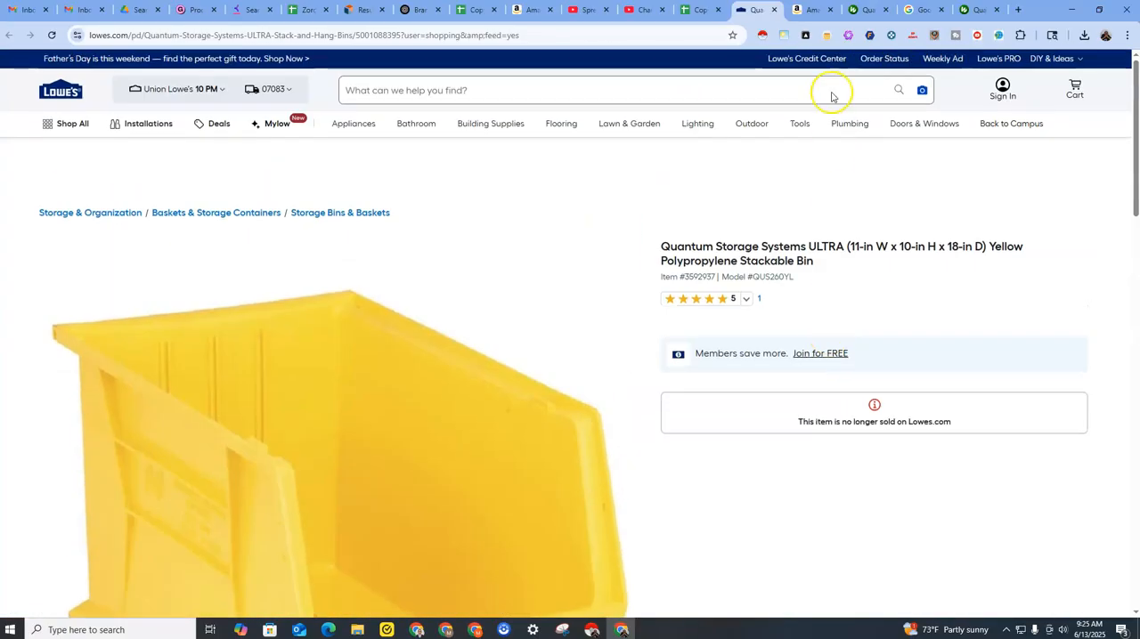
left_click(773, 9)
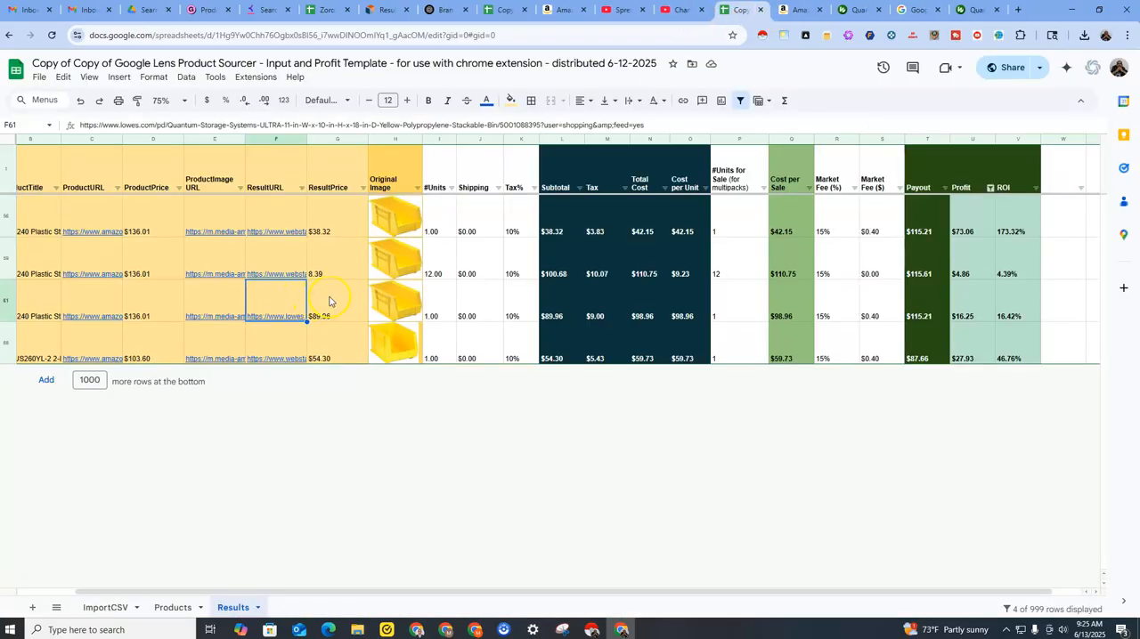
Open row 68's Amazon product listing and its matching WebstaurantStore result from the Results sheet.
left_click(288, 350)
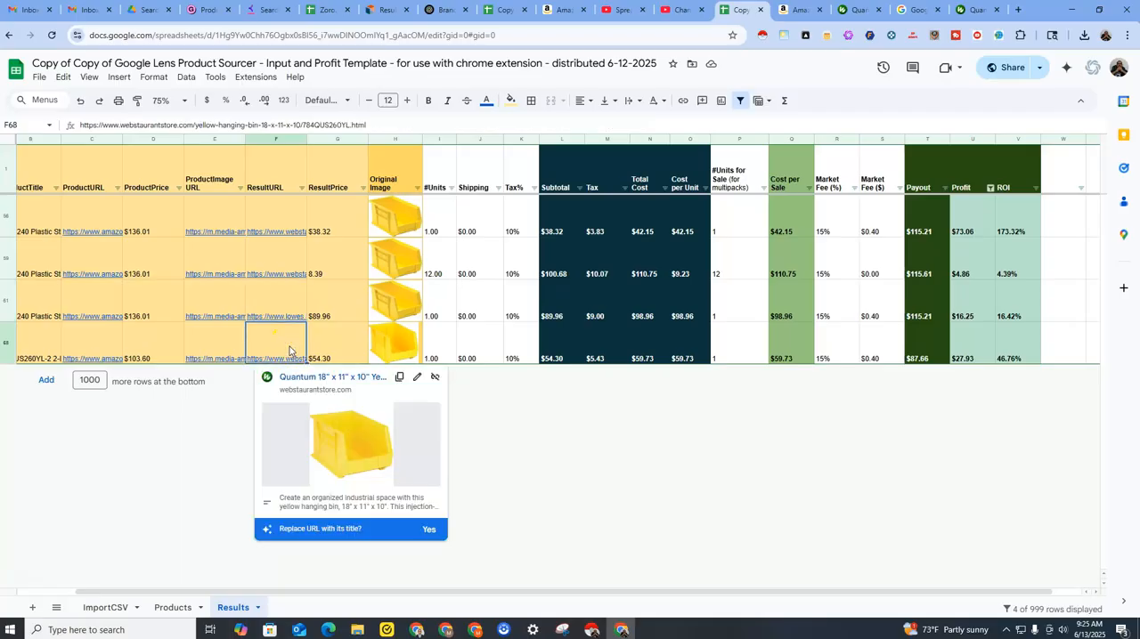
left_click_drag(502, 595, 353, 597)
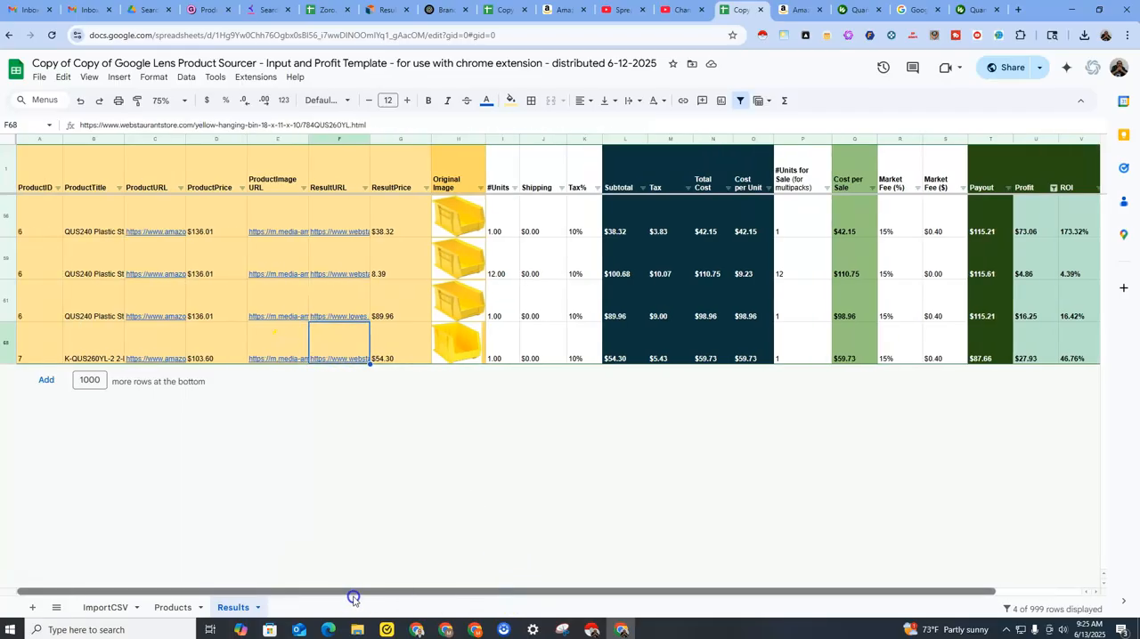
left_click(336, 349)
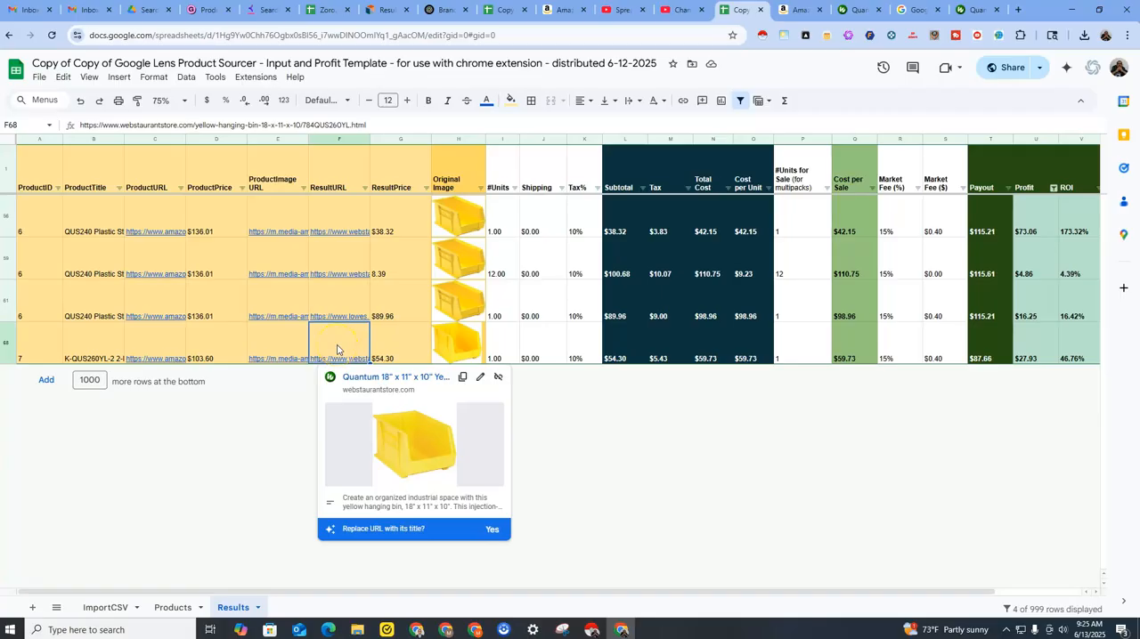
left_click(146, 356)
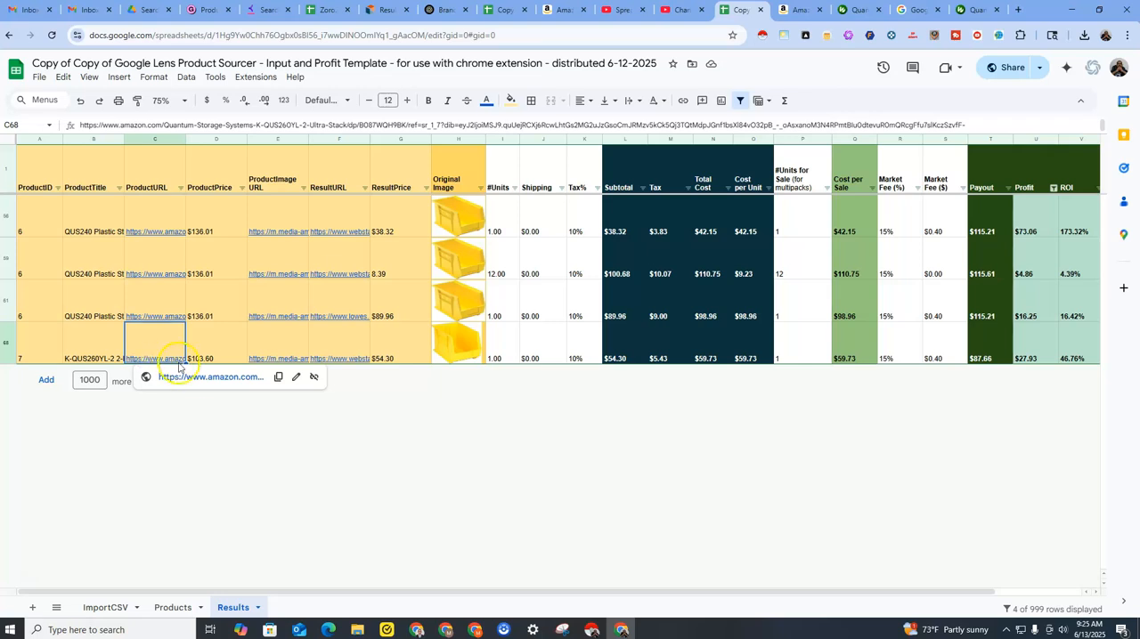
left_click(203, 378)
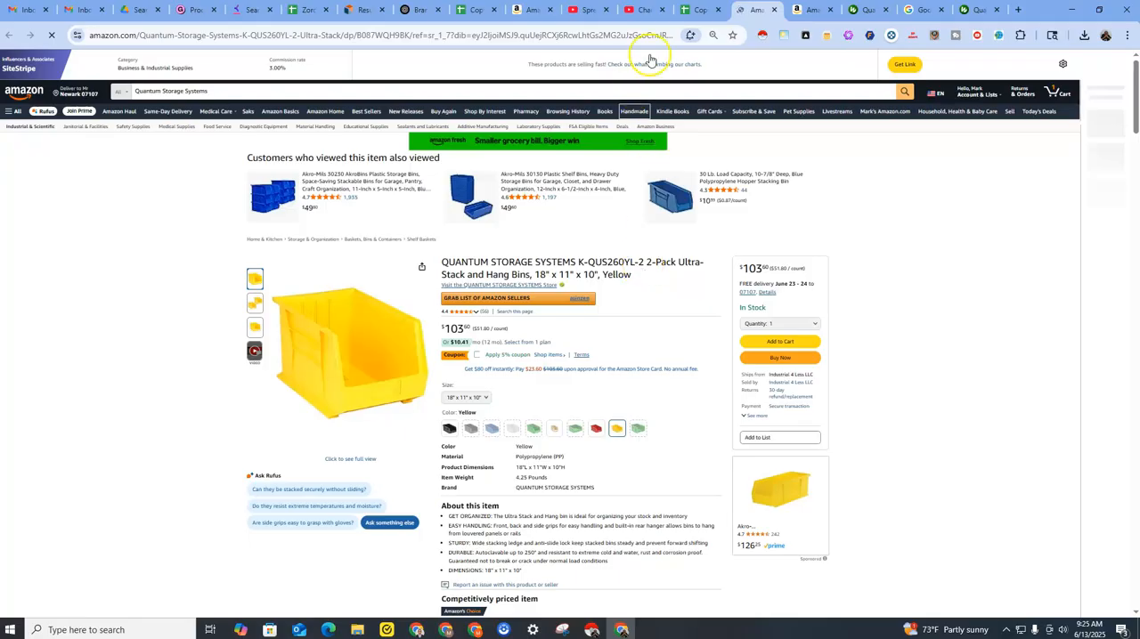
left_click(699, 10)
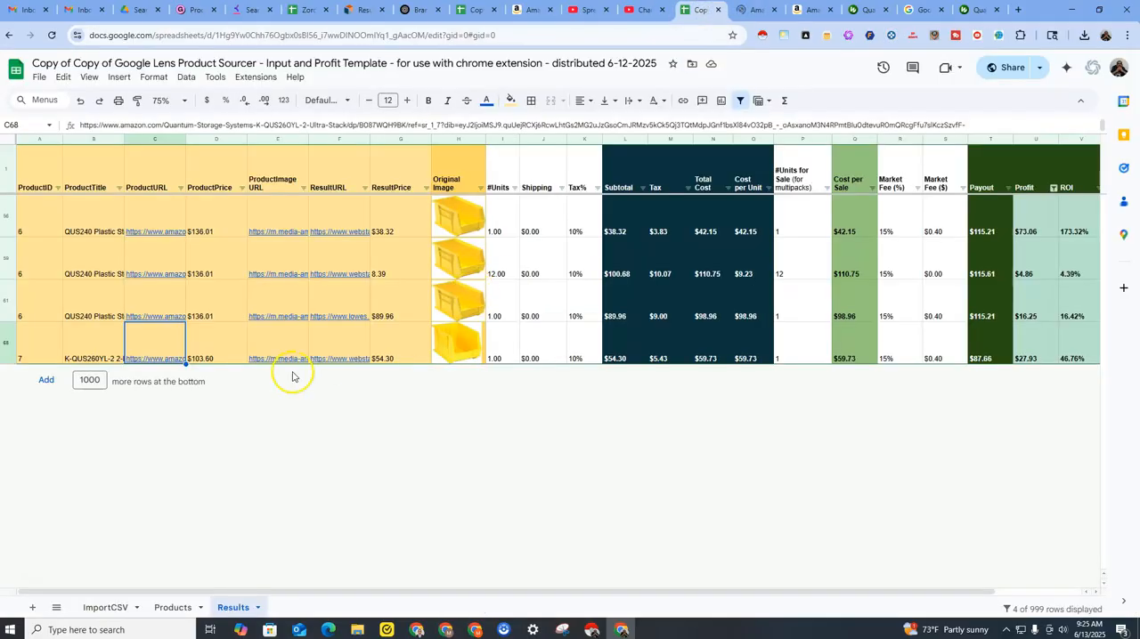
left_click(337, 351)
left_click(357, 380)
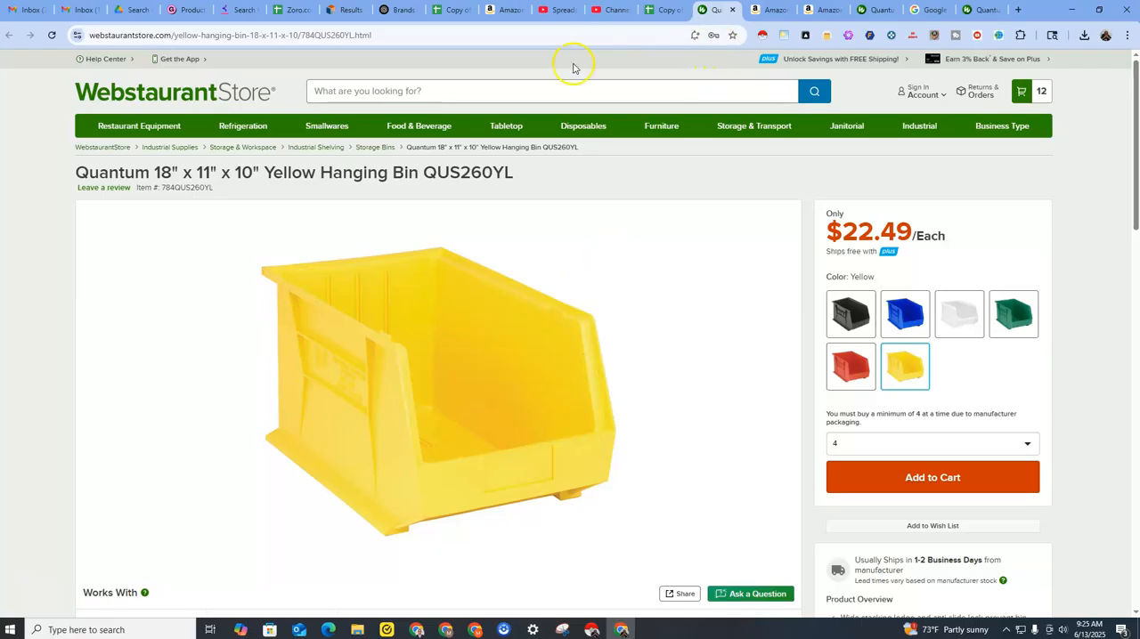
Place the Amazon listing's tab beside the sheet and compare its 2-pack price with the WebstaurantStore per-unit price.
left_click_drag(757, 12, 718, 13)
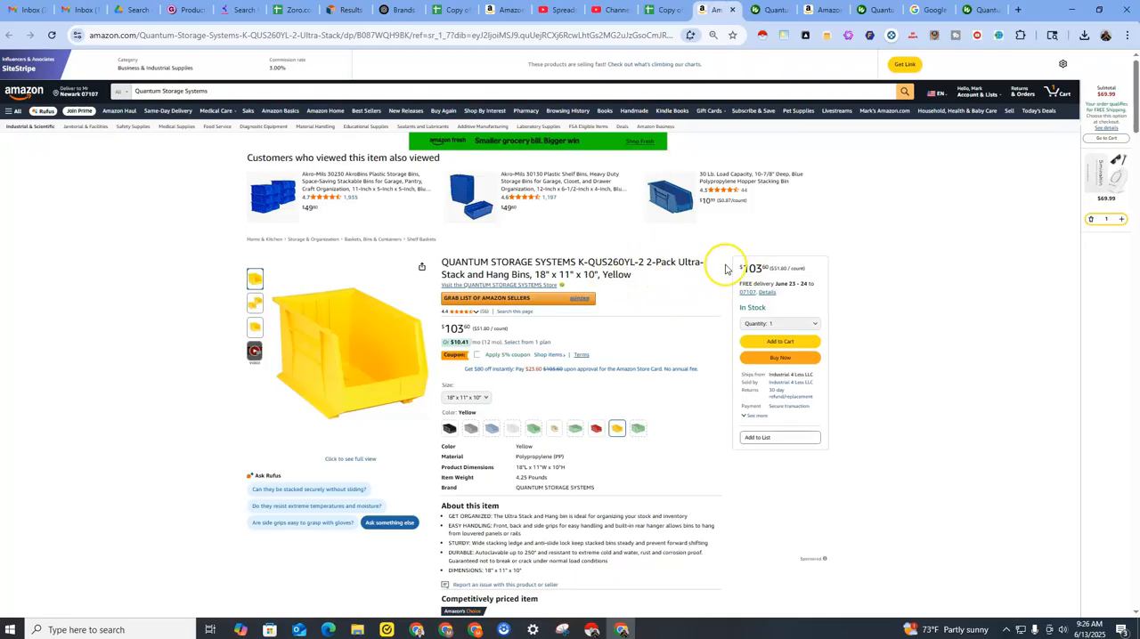
left_click_drag(740, 267, 763, 268)
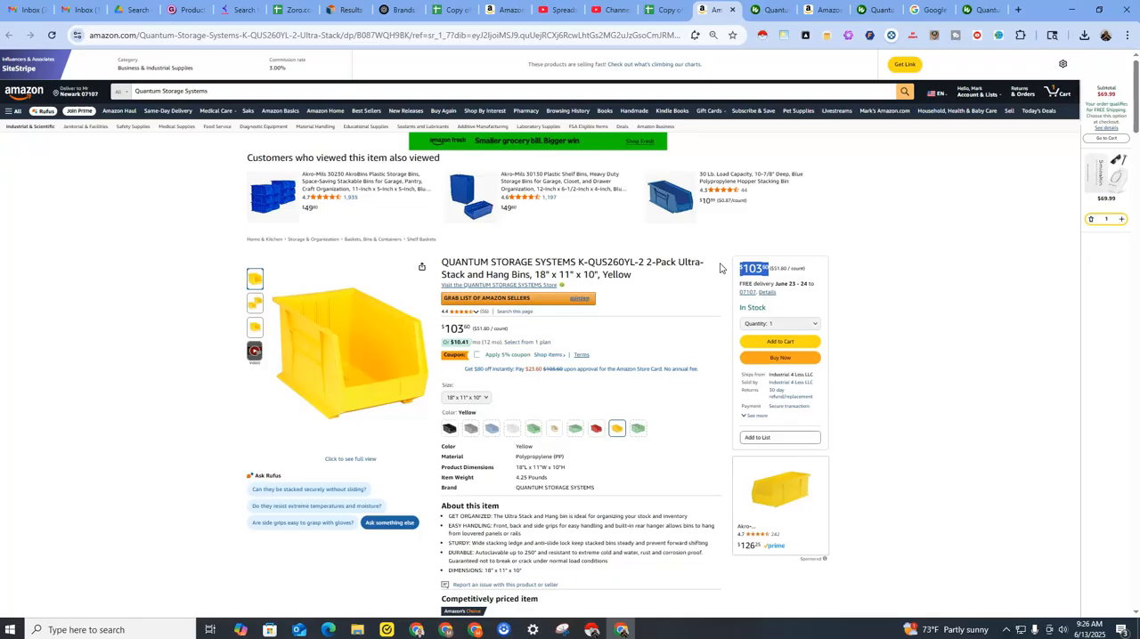
left_click(766, 11)
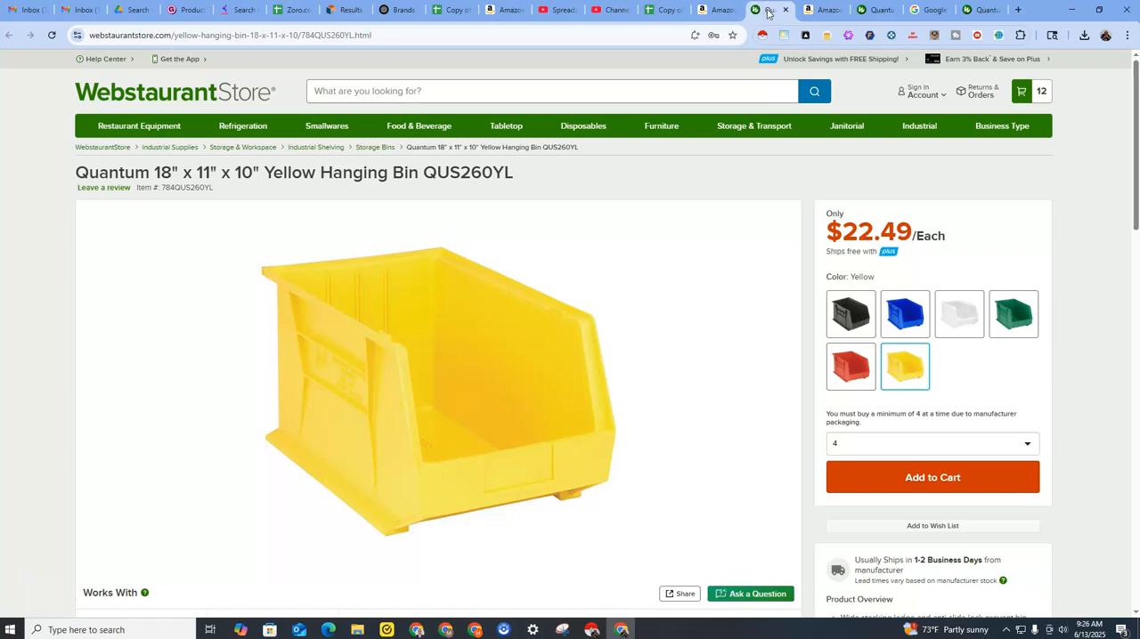
left_click(715, 16)
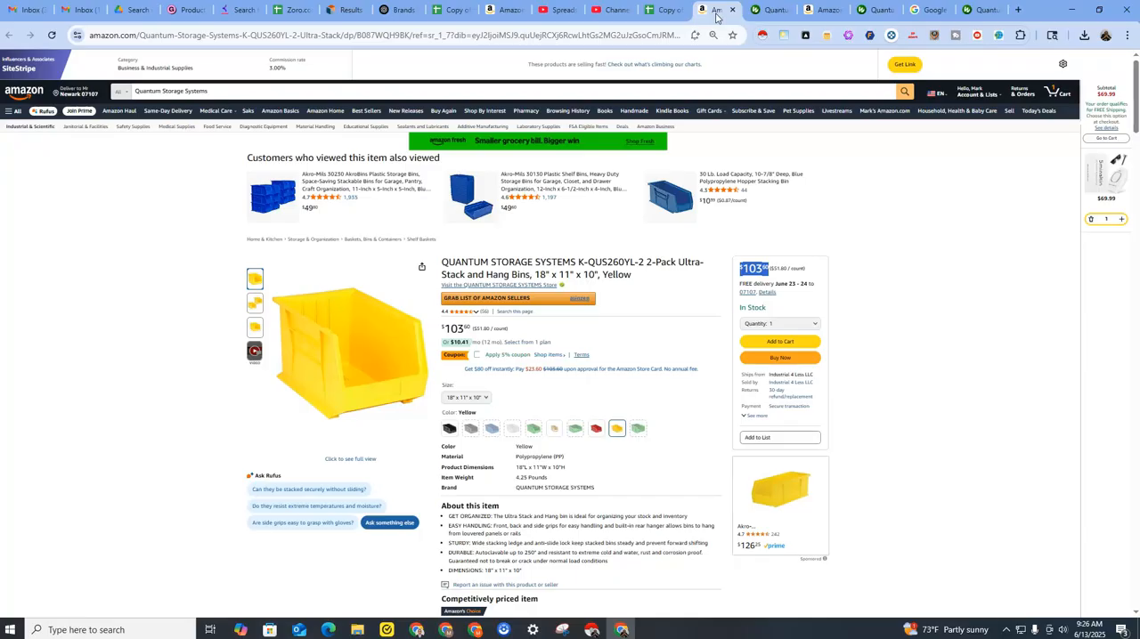
left_click(764, 11)
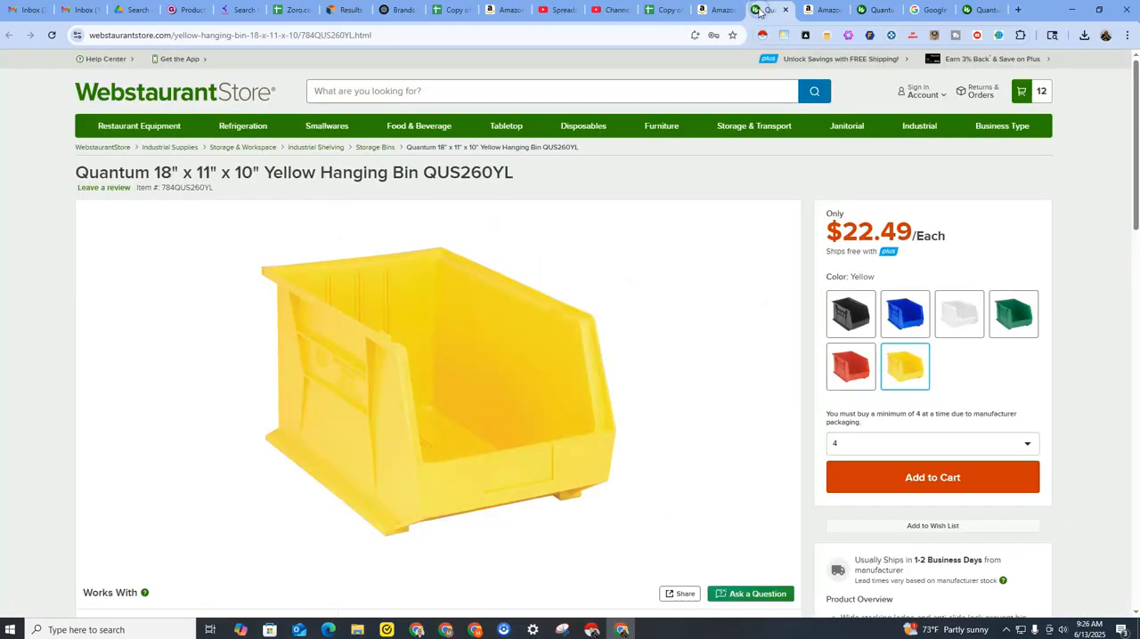
left_click(863, 224)
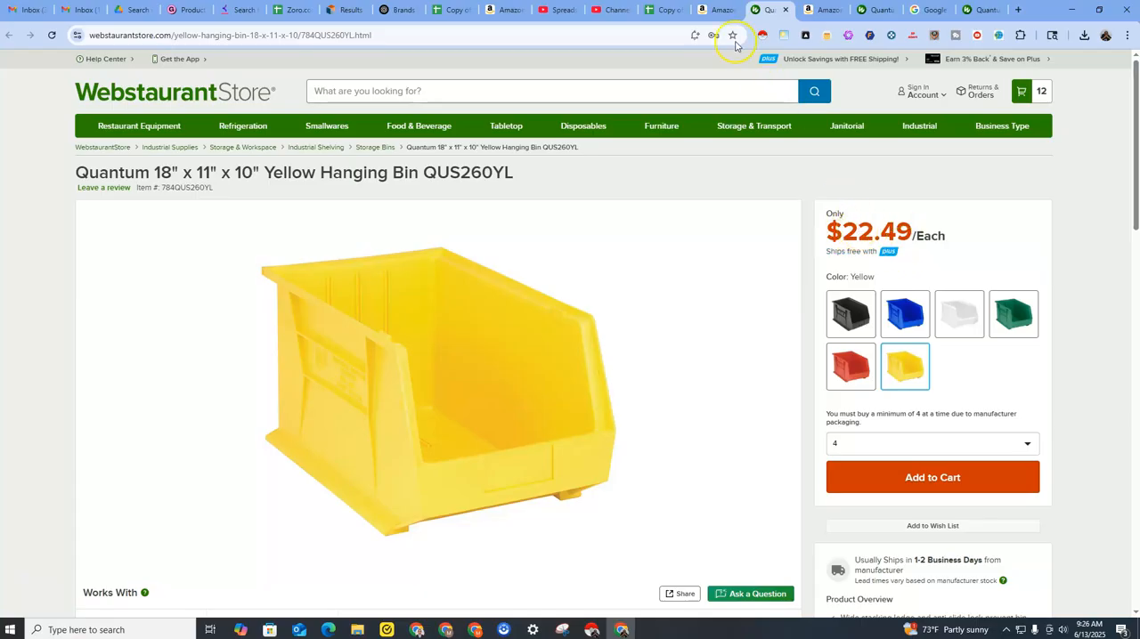
left_click(715, 11)
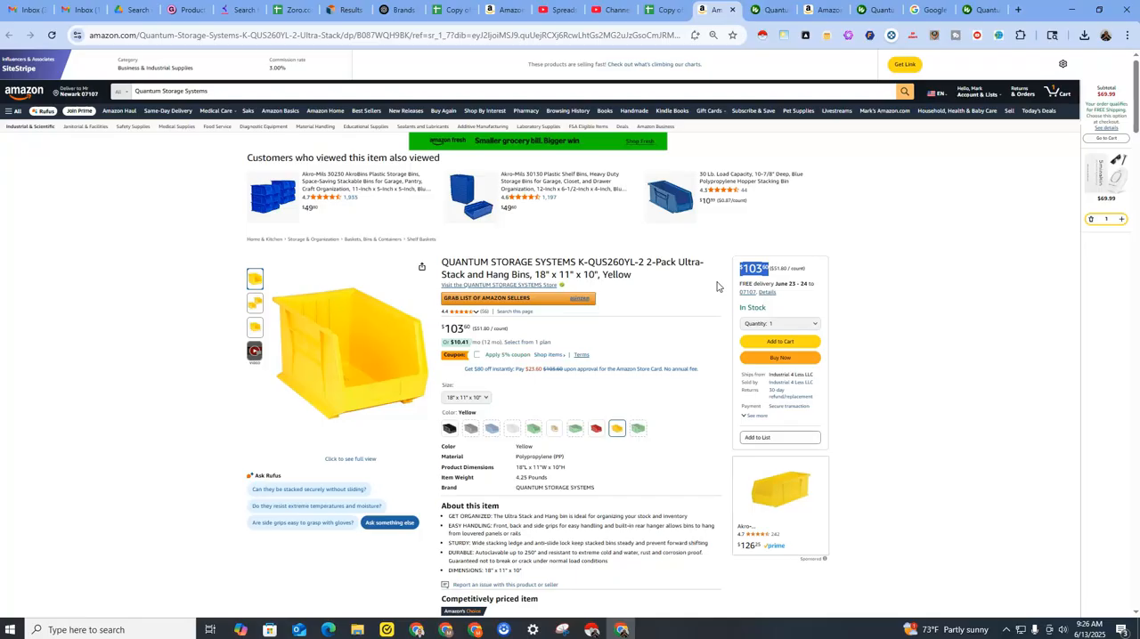
Compare the Amazon listing's pack size with the WebstaurantStore minimum purchase quantity for the 18" x 11" x 10" yellow bin.
mouse_move(705, 112)
left_click(656, 12)
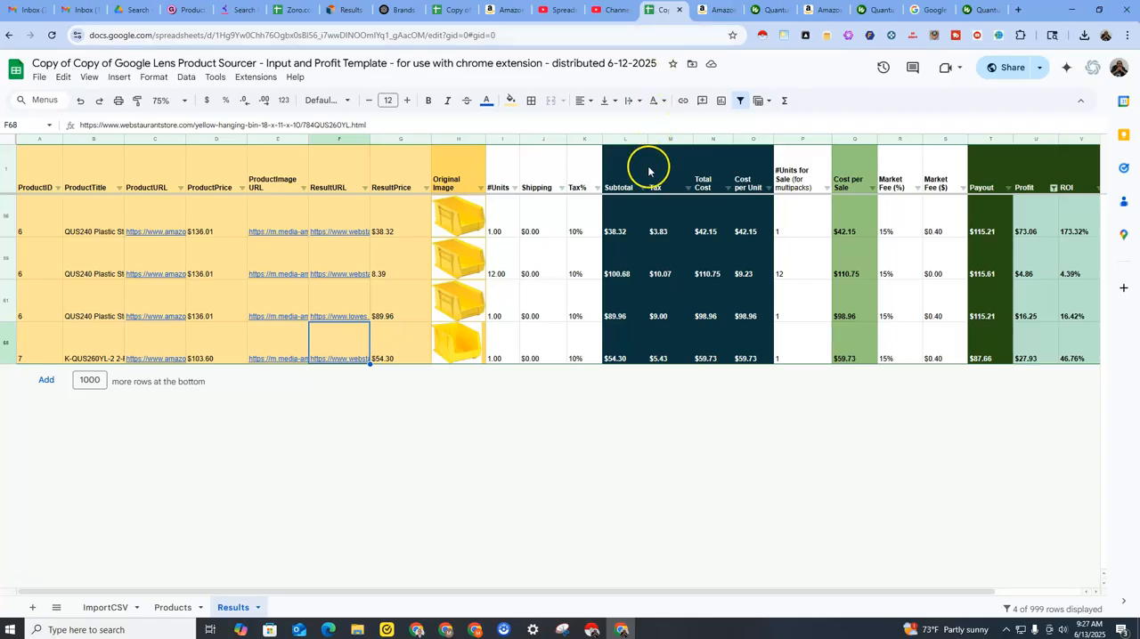
left_click(711, 12)
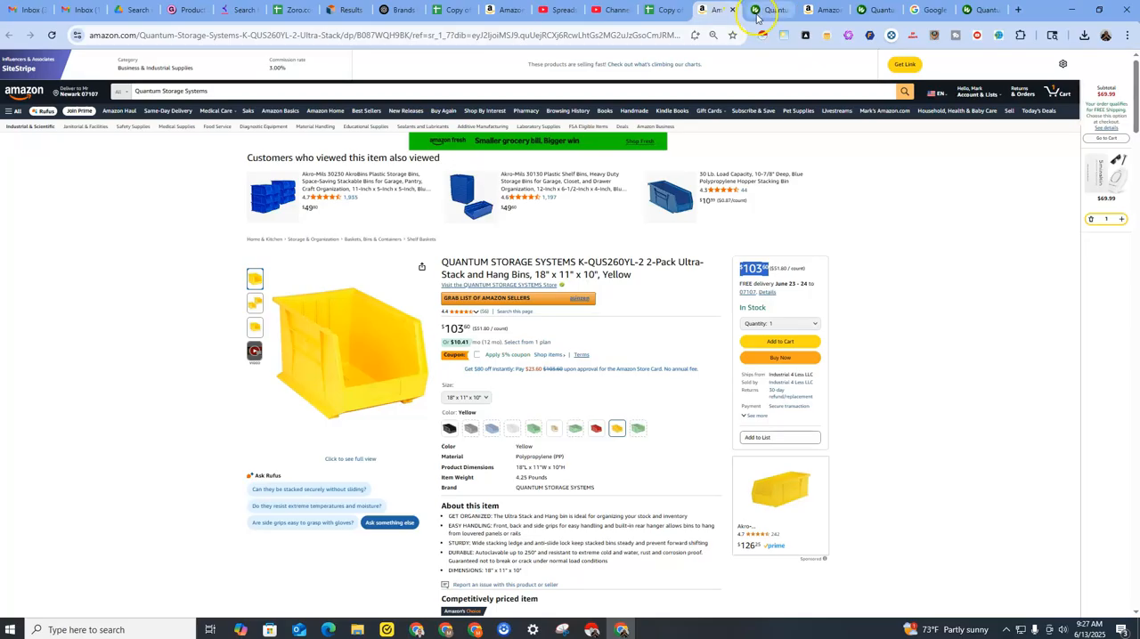
left_click(756, 12)
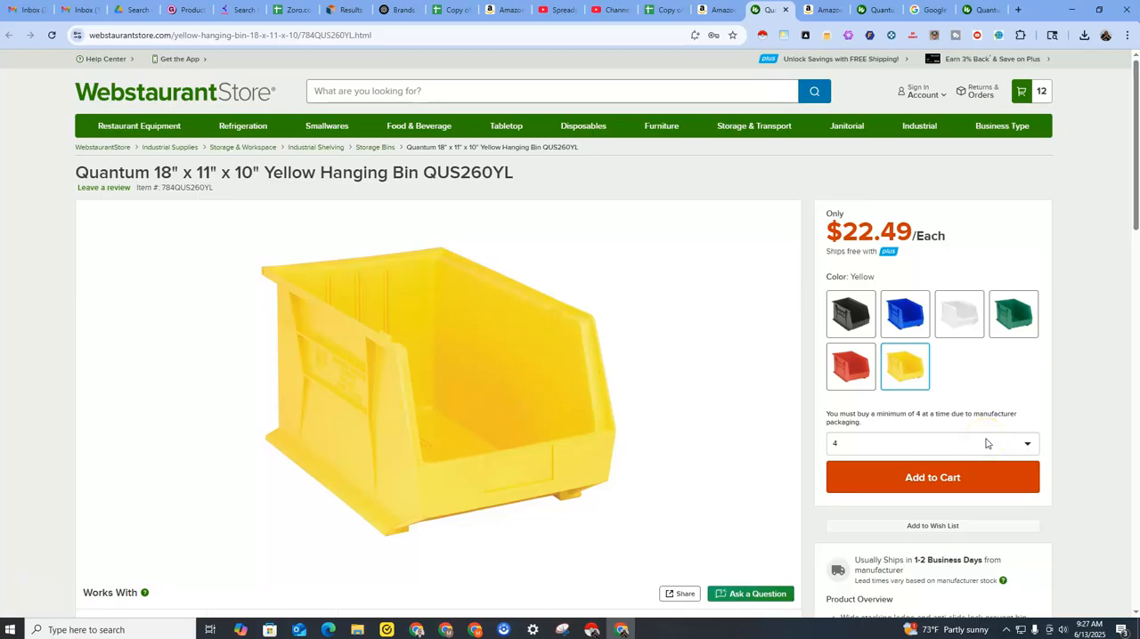
left_click(715, 9)
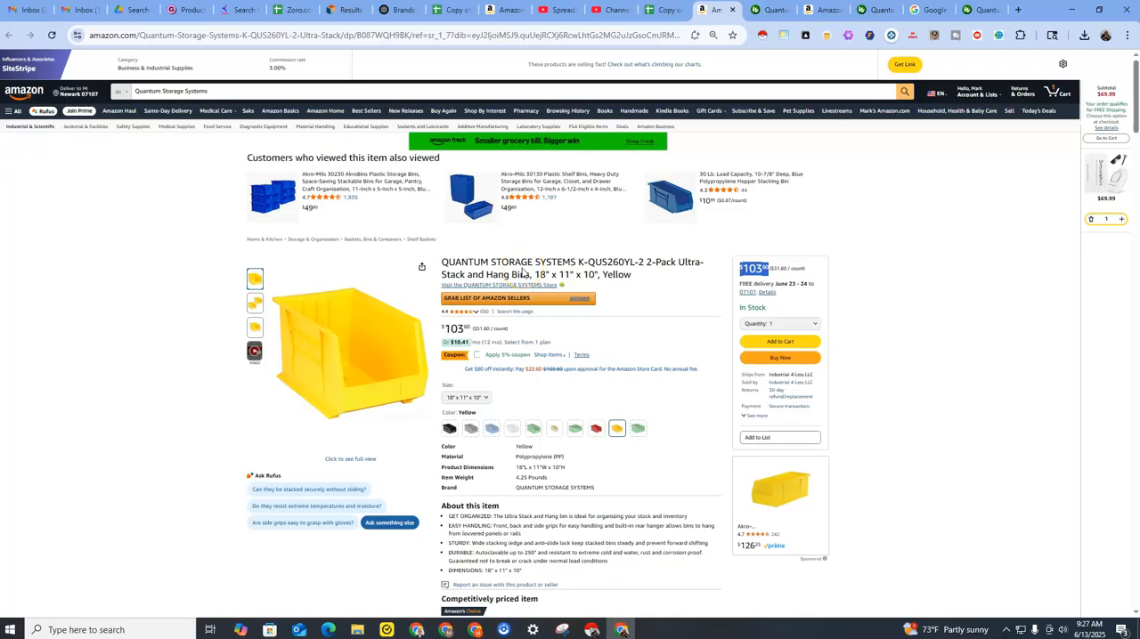
left_click(768, 10)
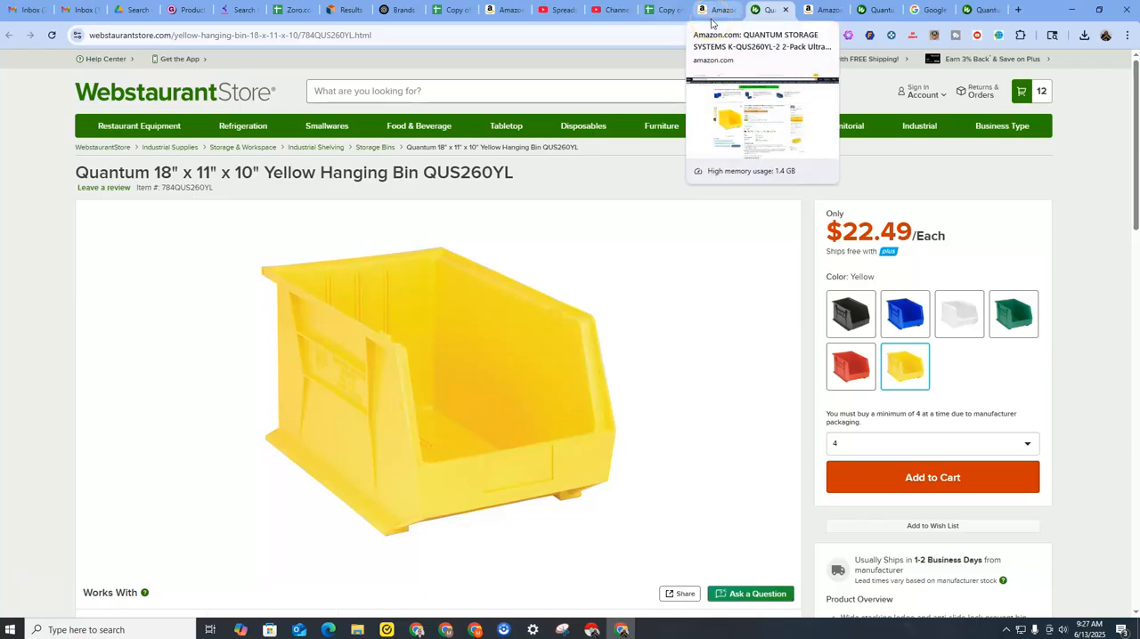
Set row 68's #Units to 4 in the Results sheet.
left_click(661, 13)
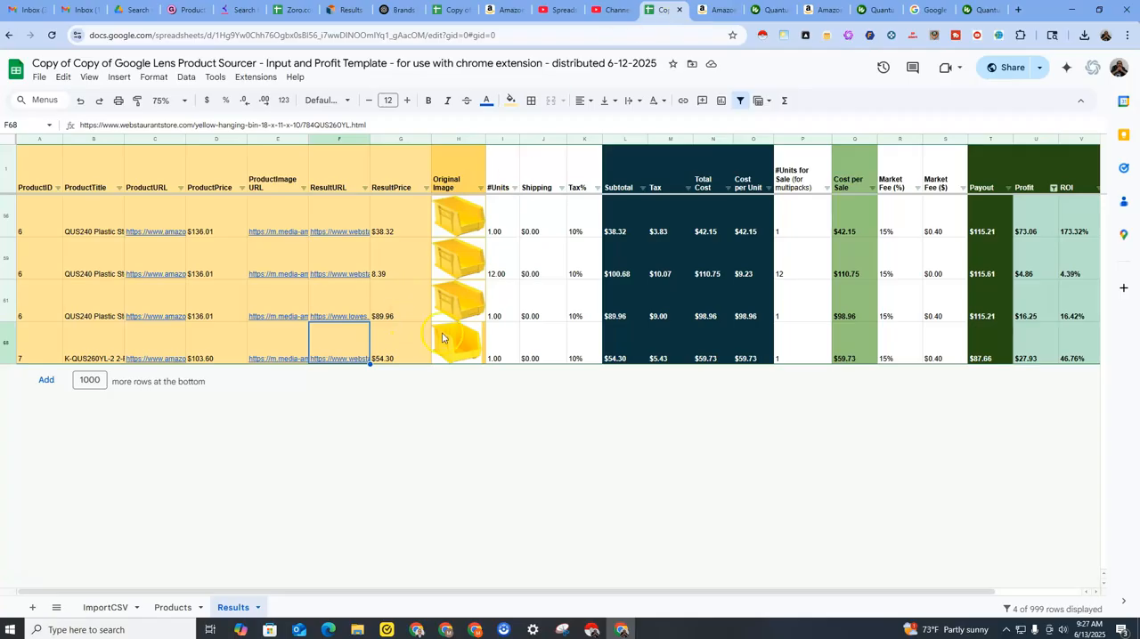
left_click(788, 361)
left_click(511, 354)
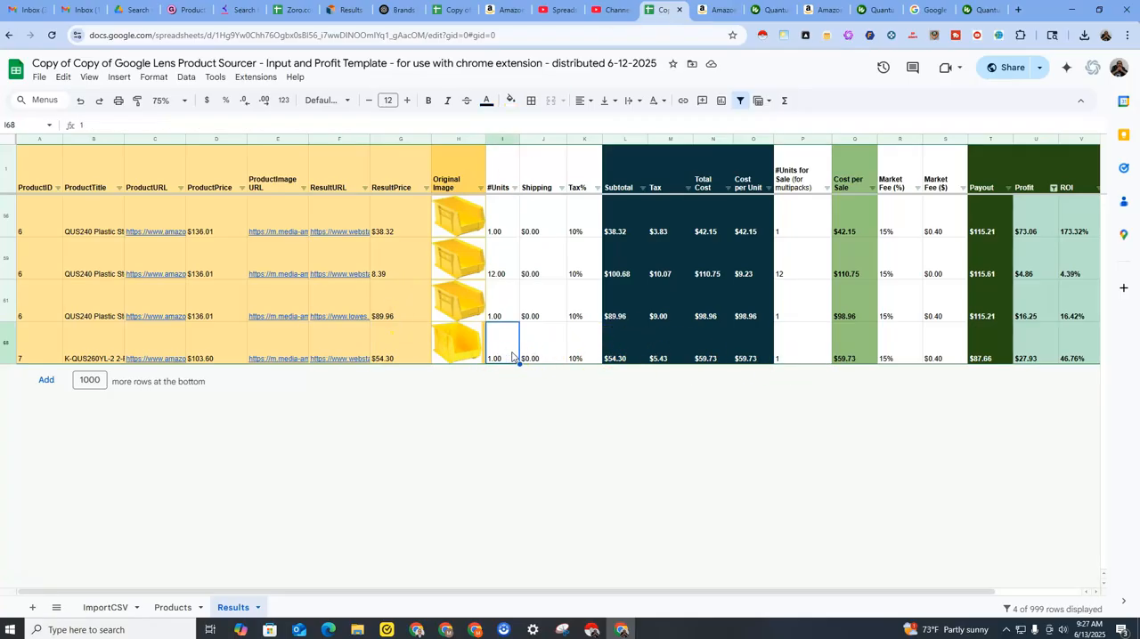
type("4")
key("Return")
Check the WebstaurantStore unit price and set row 68's ResultPrice to 22.49.
left_click(394, 344)
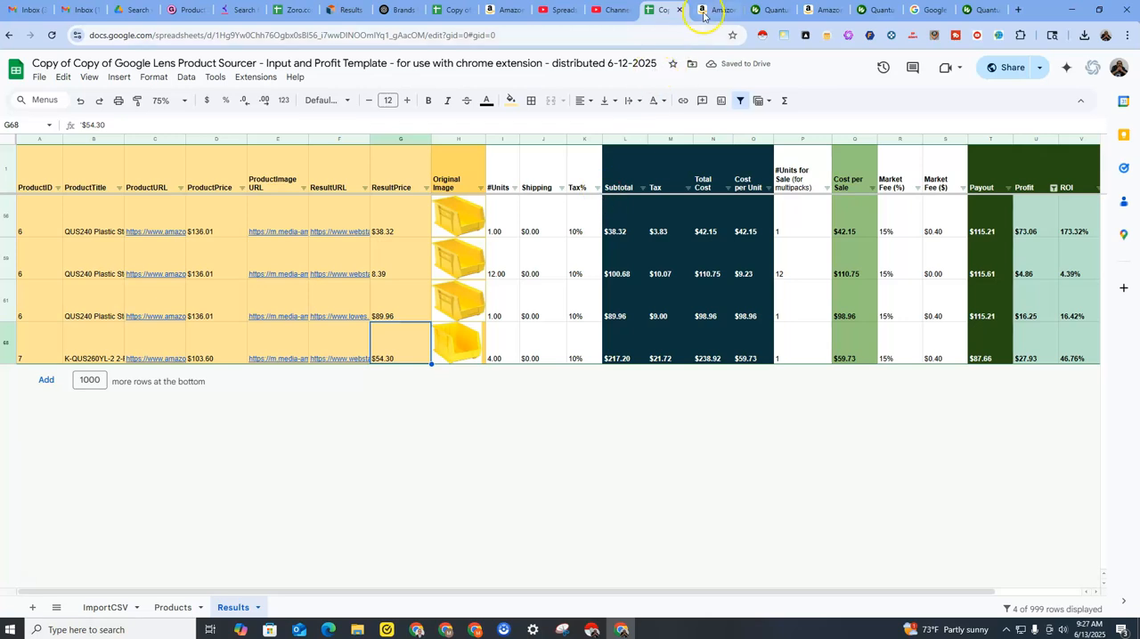
left_click(758, 10)
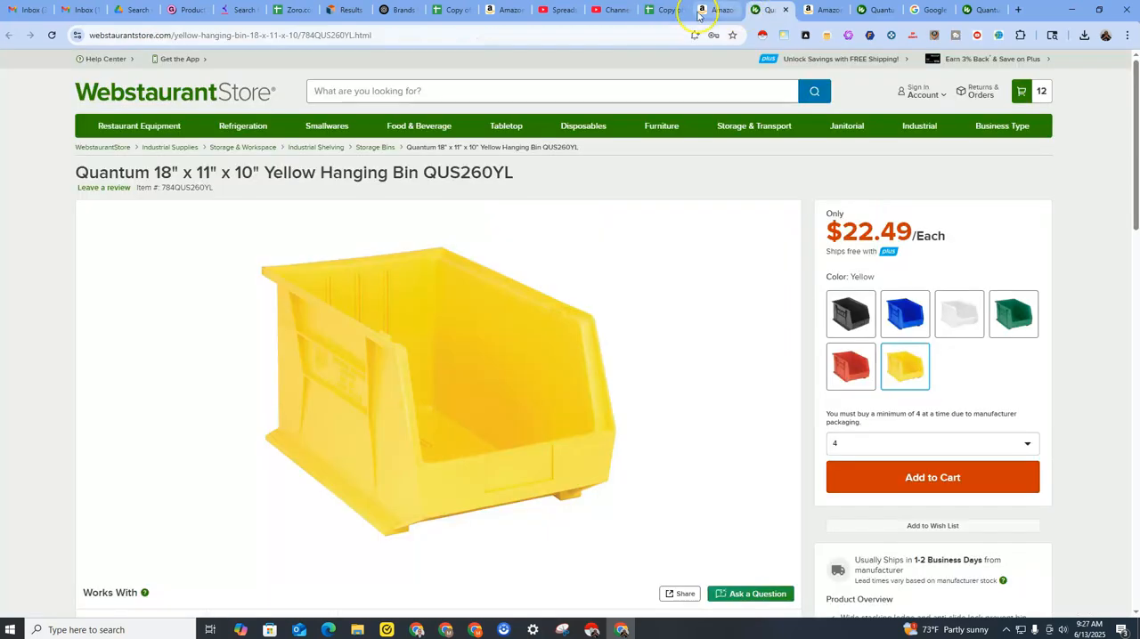
left_click(664, 10)
type("22.49")
left_click(501, 347)
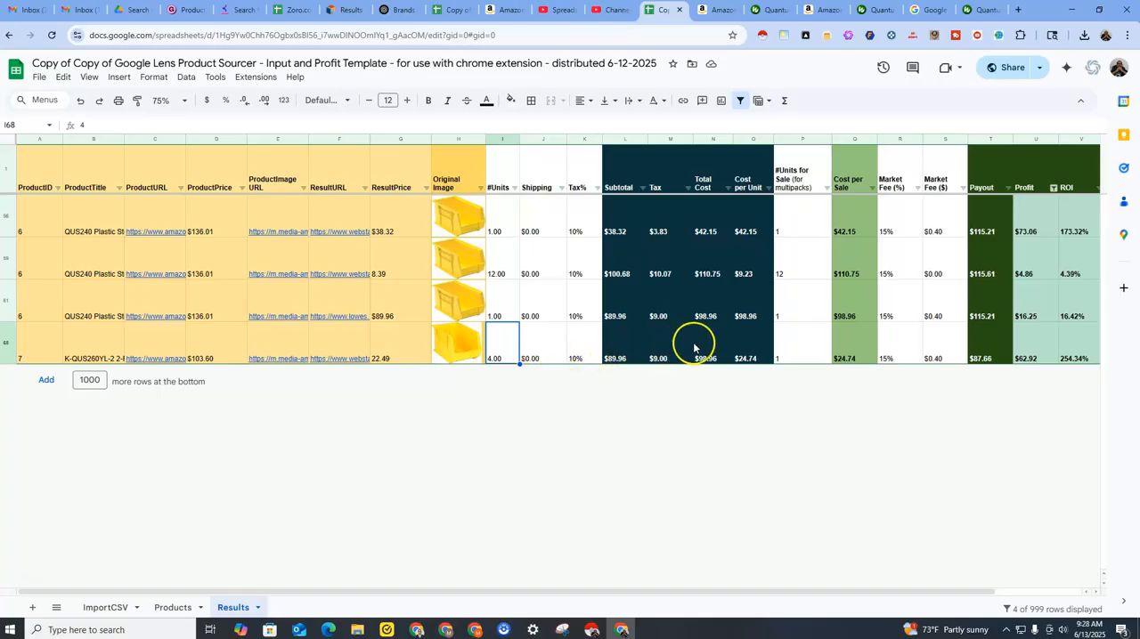
Check the Amazon listing's pack size and set row 68's #Units for Sale to 2.
left_click(804, 346)
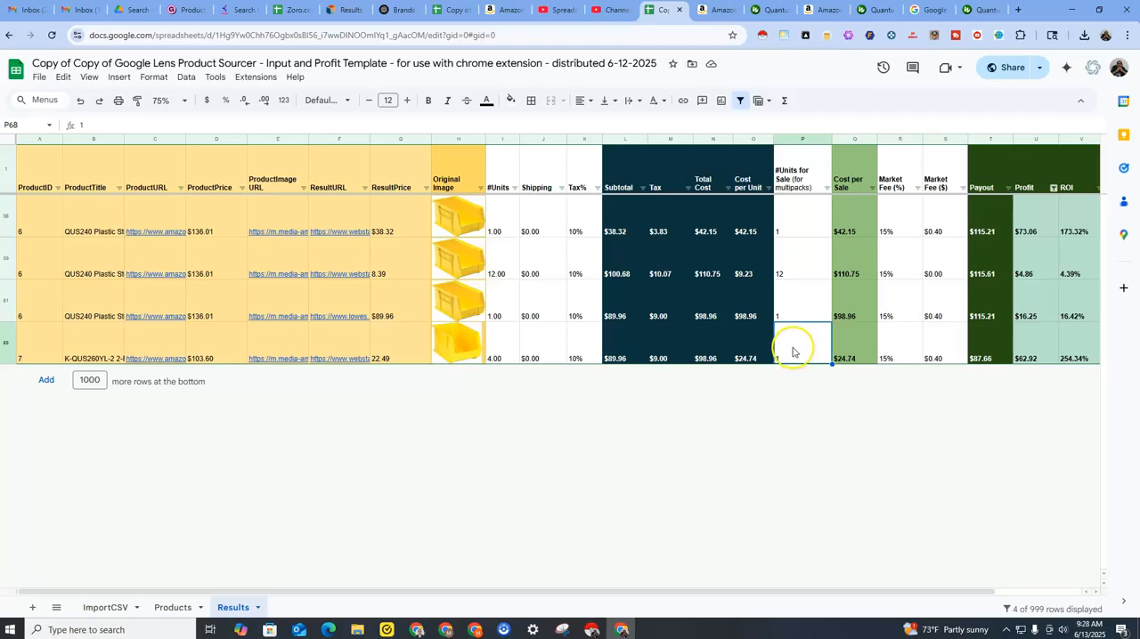
left_click(708, 16)
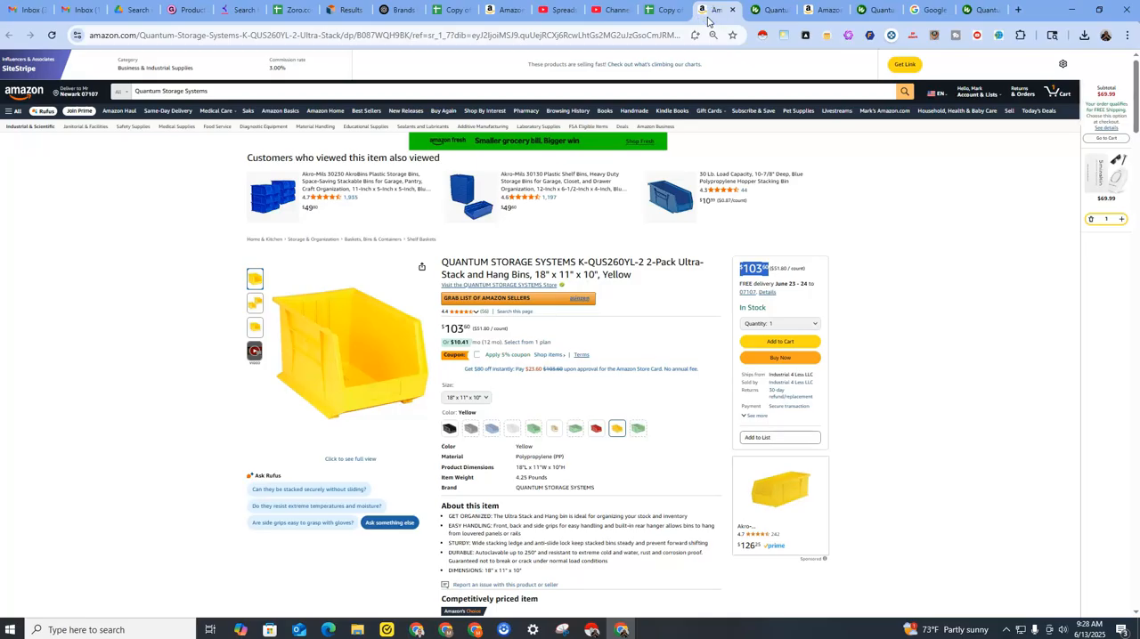
left_click(669, 15)
type("2")
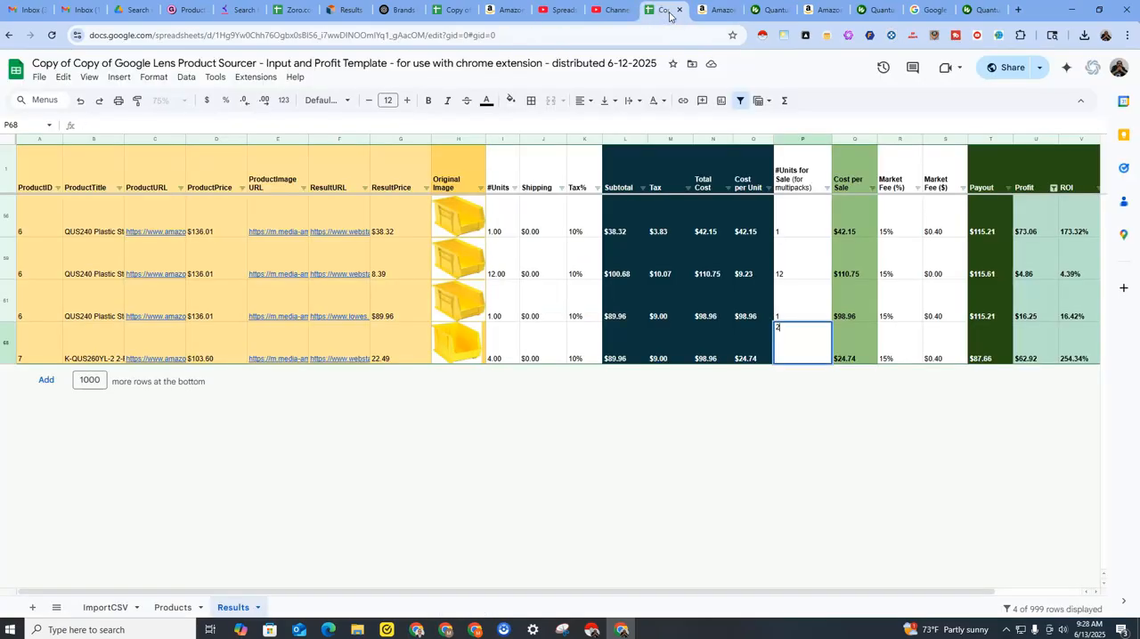
key("Return")
left_click(792, 342)
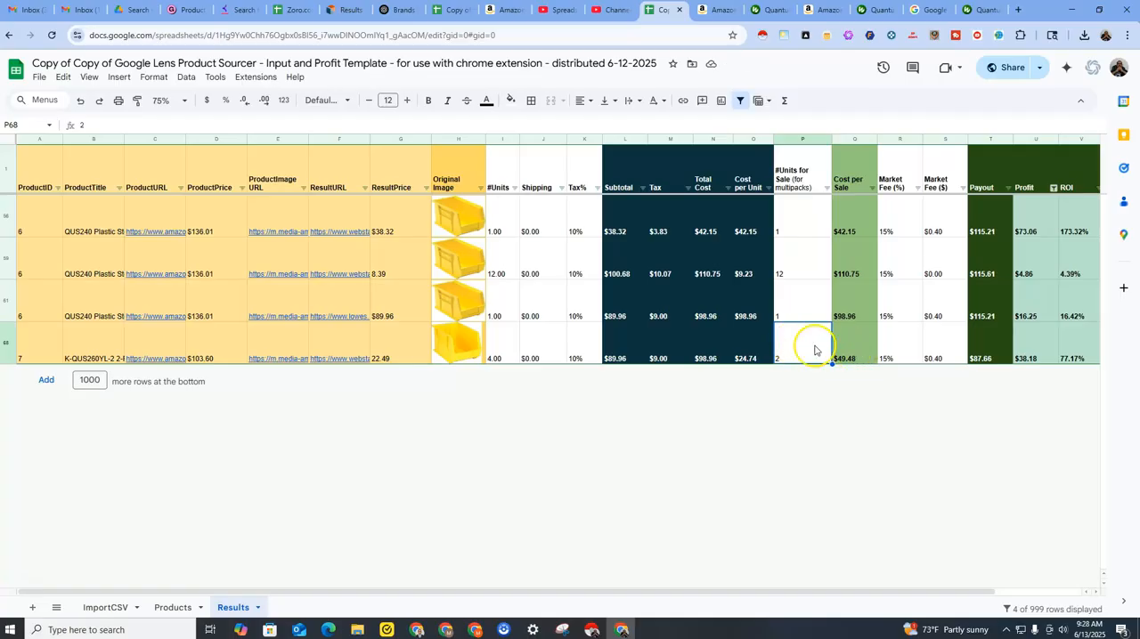
Set the Market Fee ($) to 0 for rows 68, 61 and 56 in the Results sheet.
left_click(901, 351)
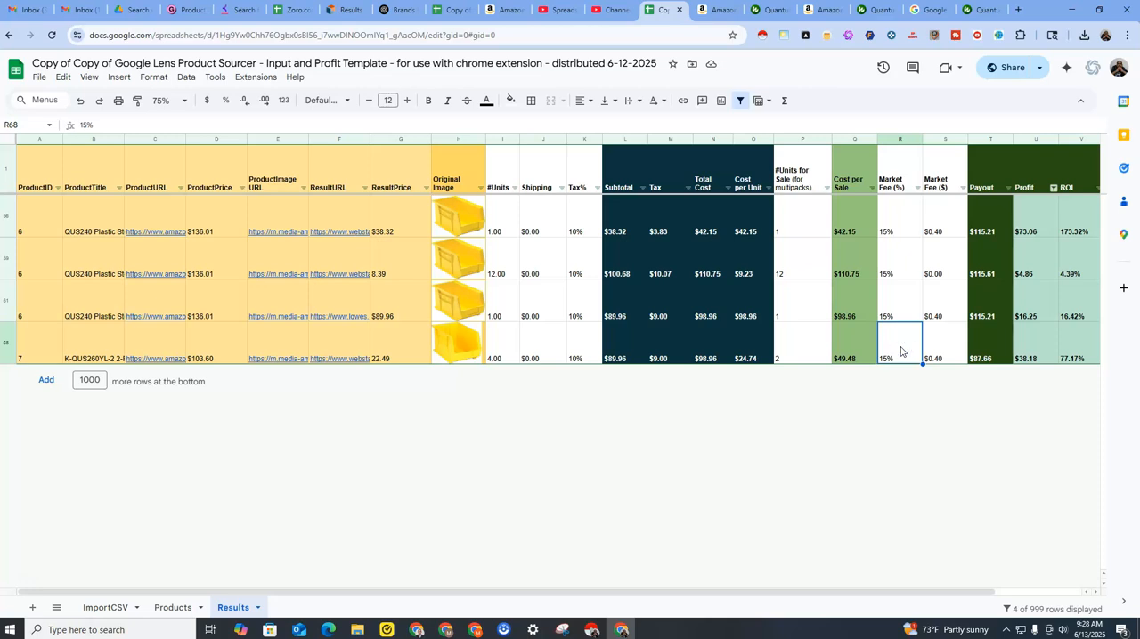
left_click(942, 351)
type("0")
key("Return")
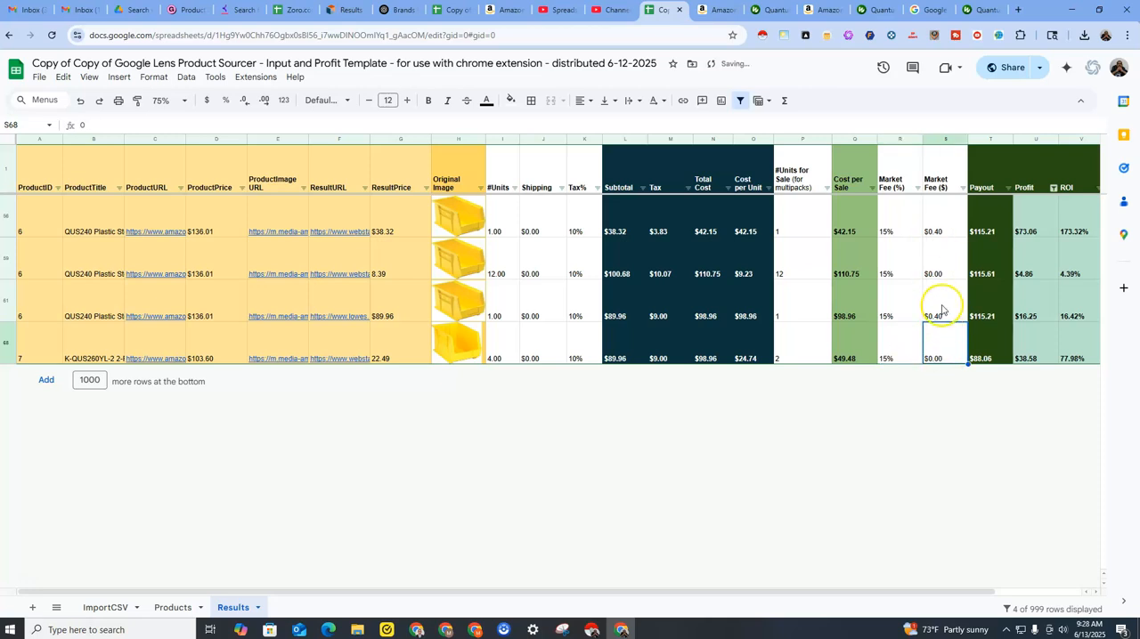
key("Up")
key("Up")
key("Up")
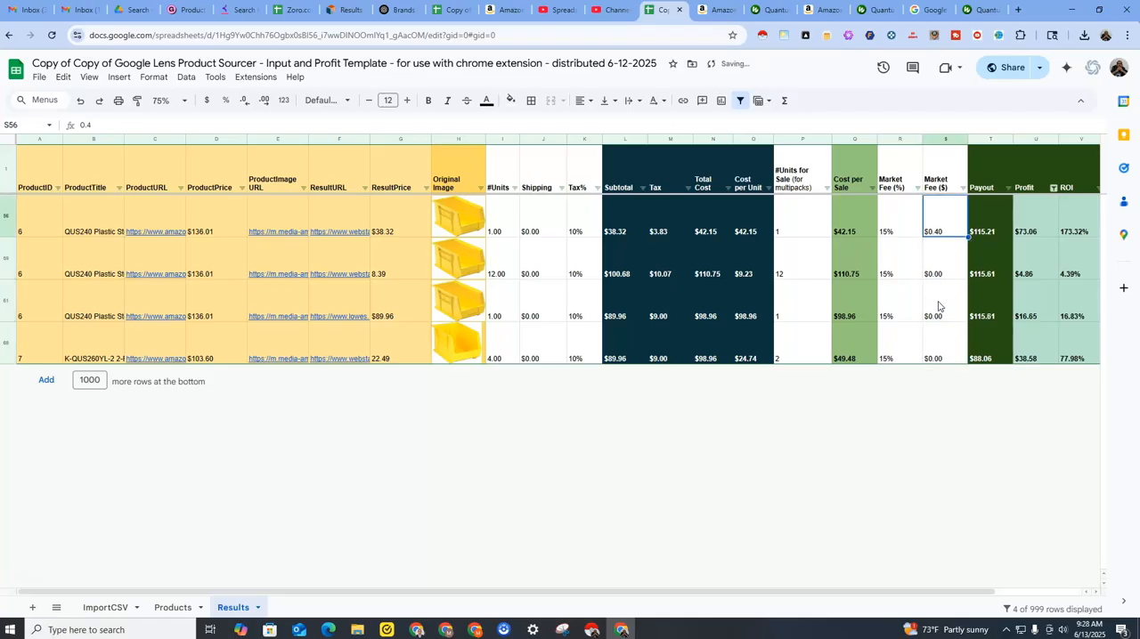
type("0")
key("Return")
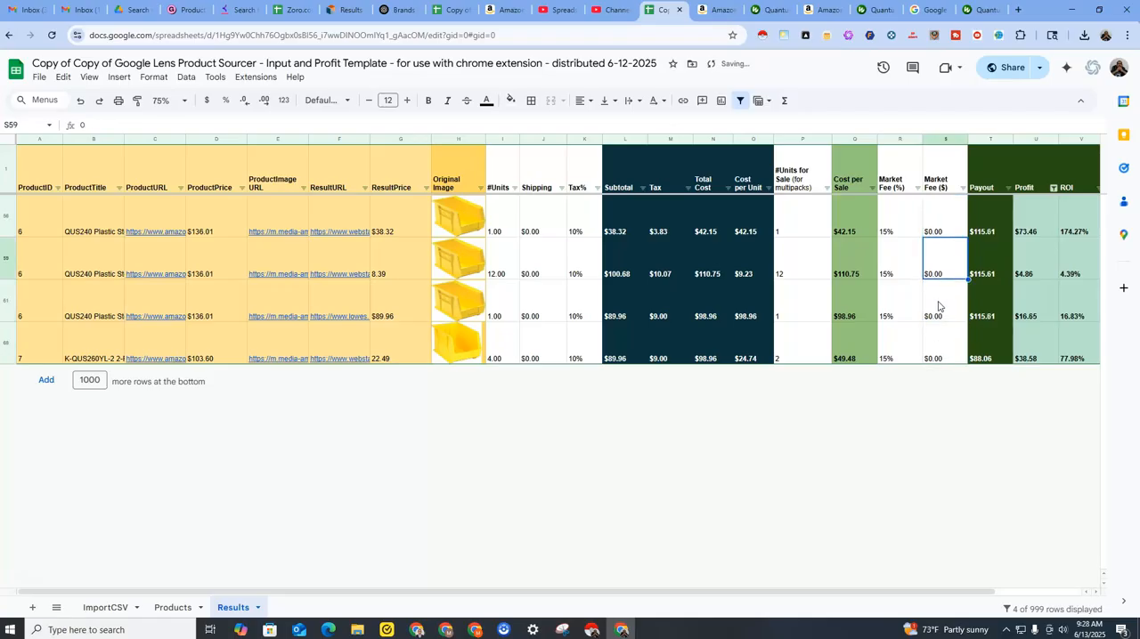
left_click(933, 358)
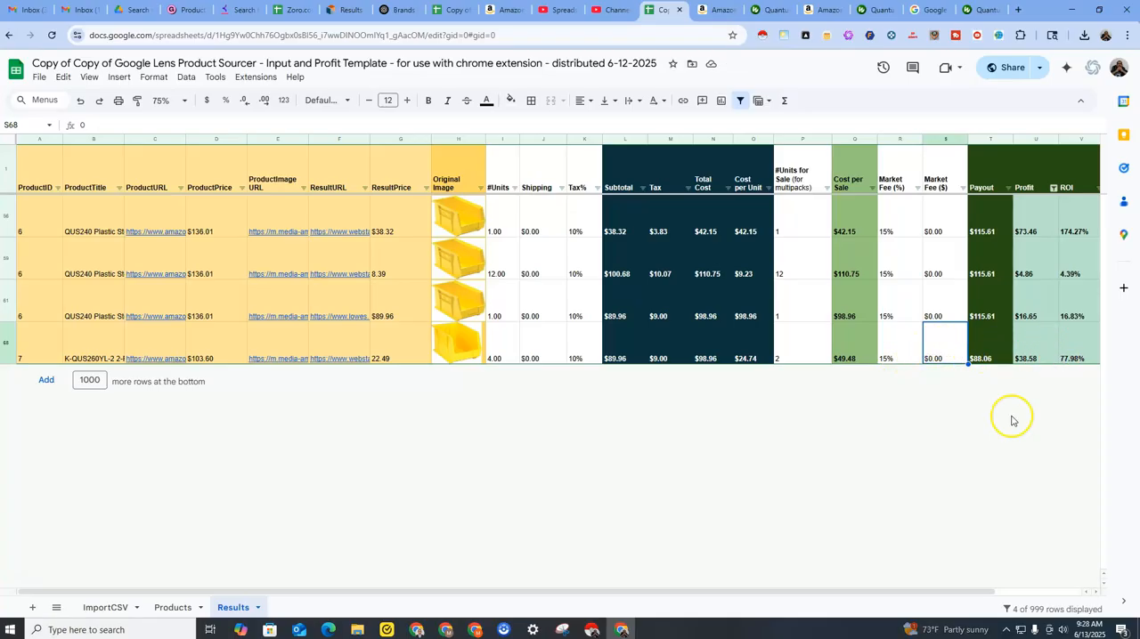
Review the Profit and ROI columns and check row 68's Amazon listing for the 2-pack yellow bins.
left_click_drag(908, 590, 1022, 591)
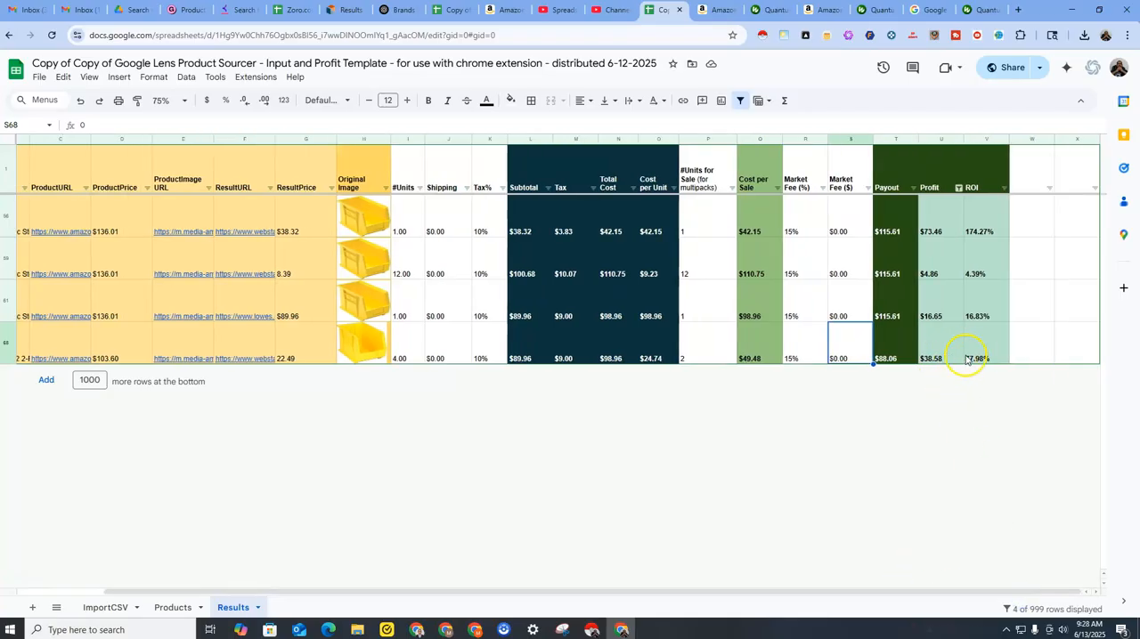
left_click(852, 345)
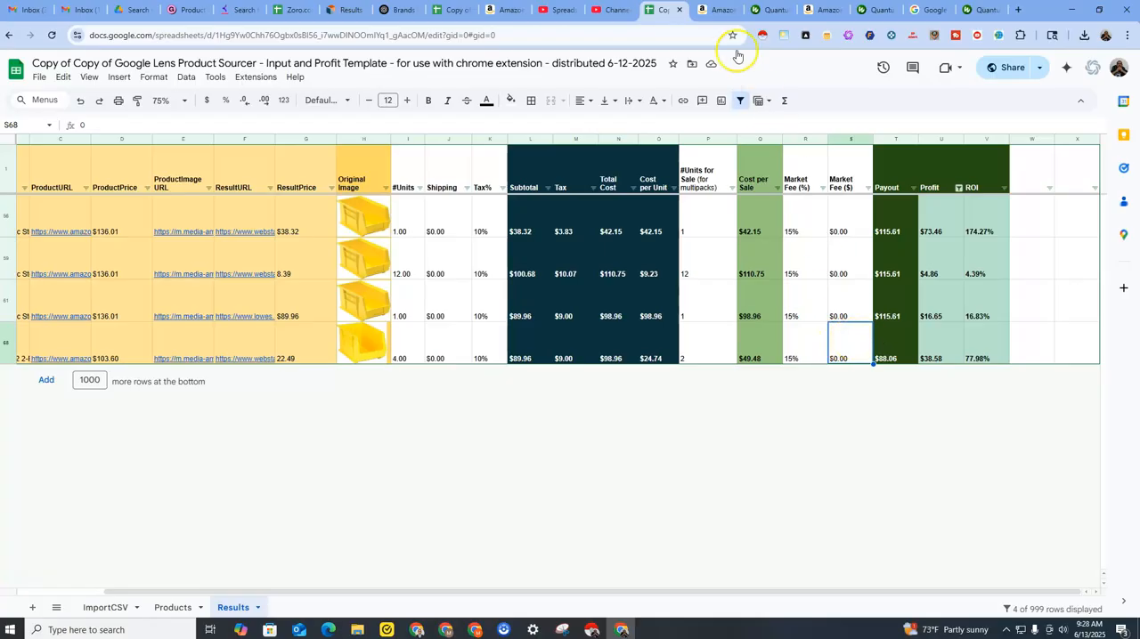
left_click(712, 9)
left_click(828, 291)
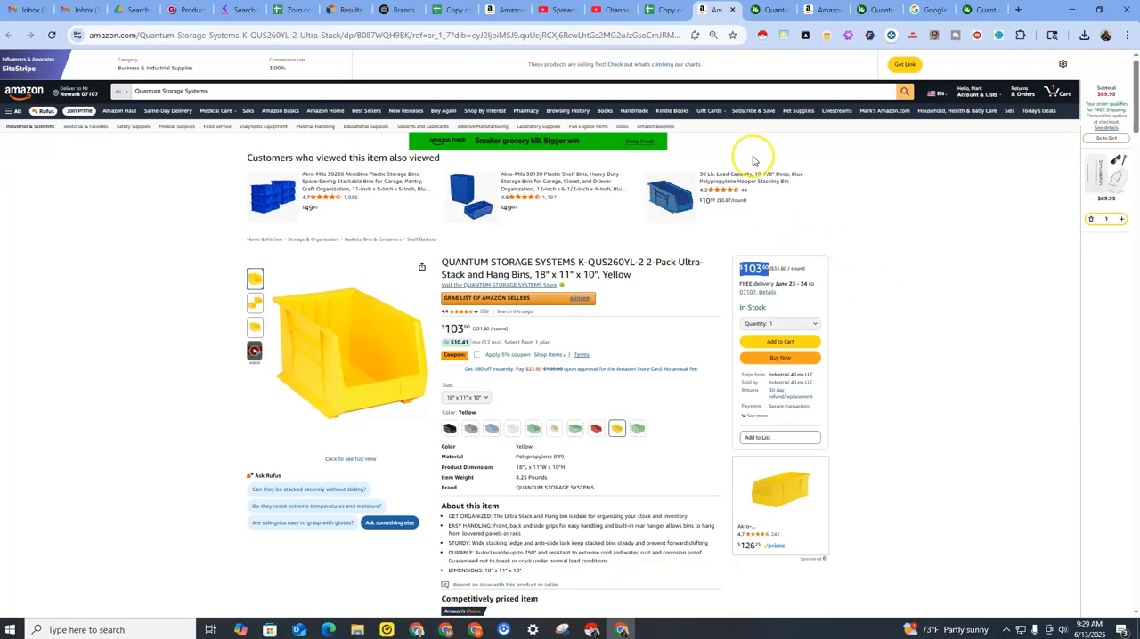
left_click(663, 16)
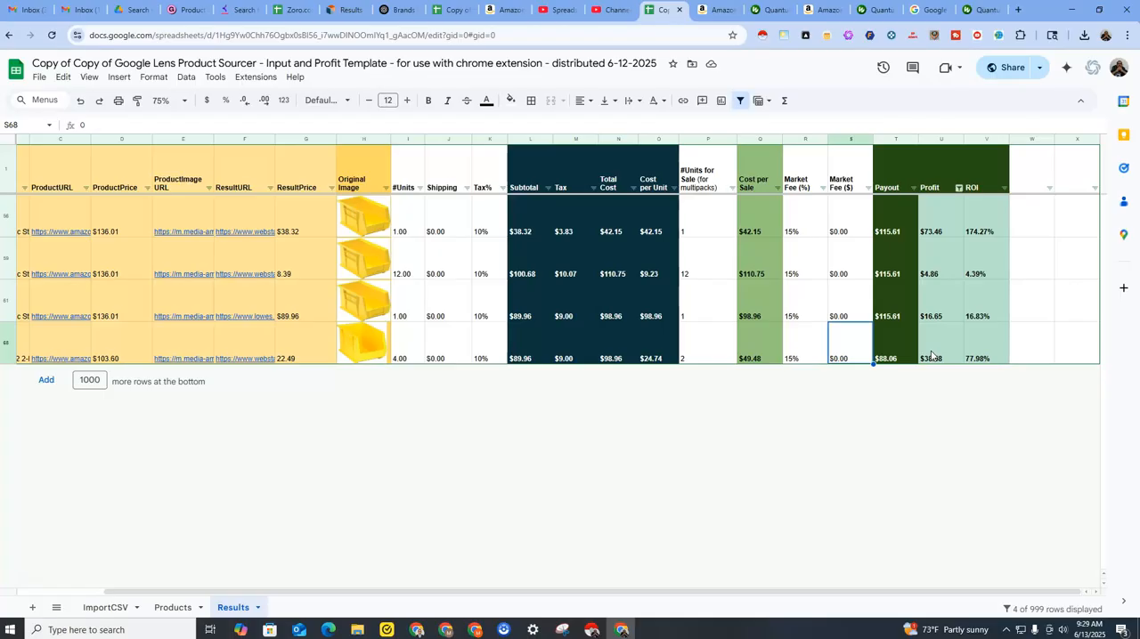
Clear the Profit column's color filter and remove the filter from the Results sheet.
left_click(958, 188)
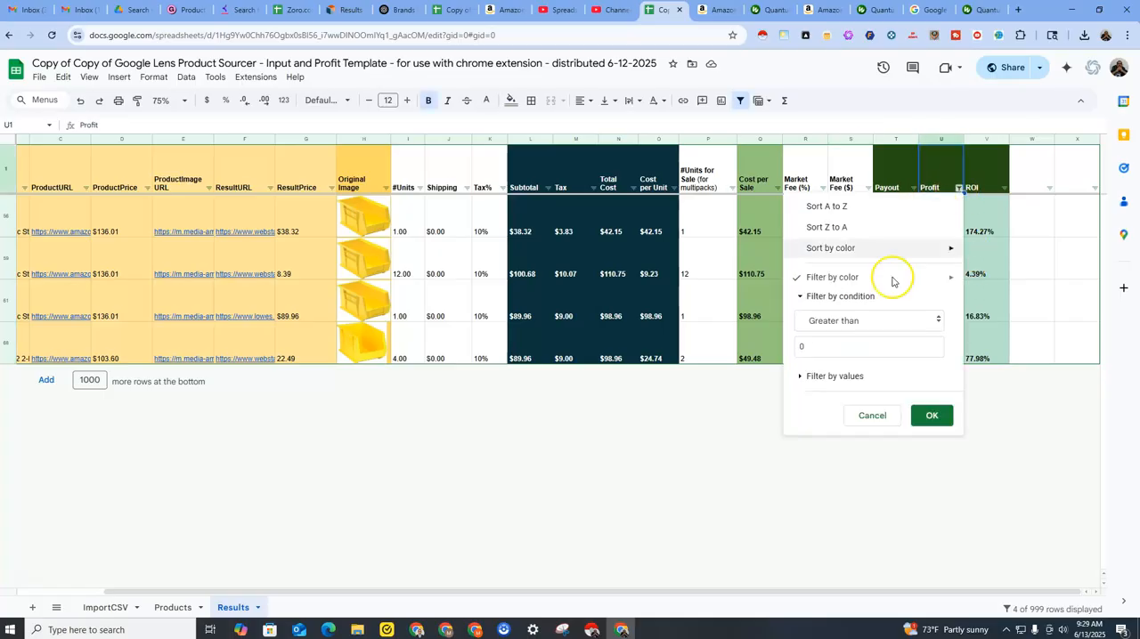
mouse_move(847, 284)
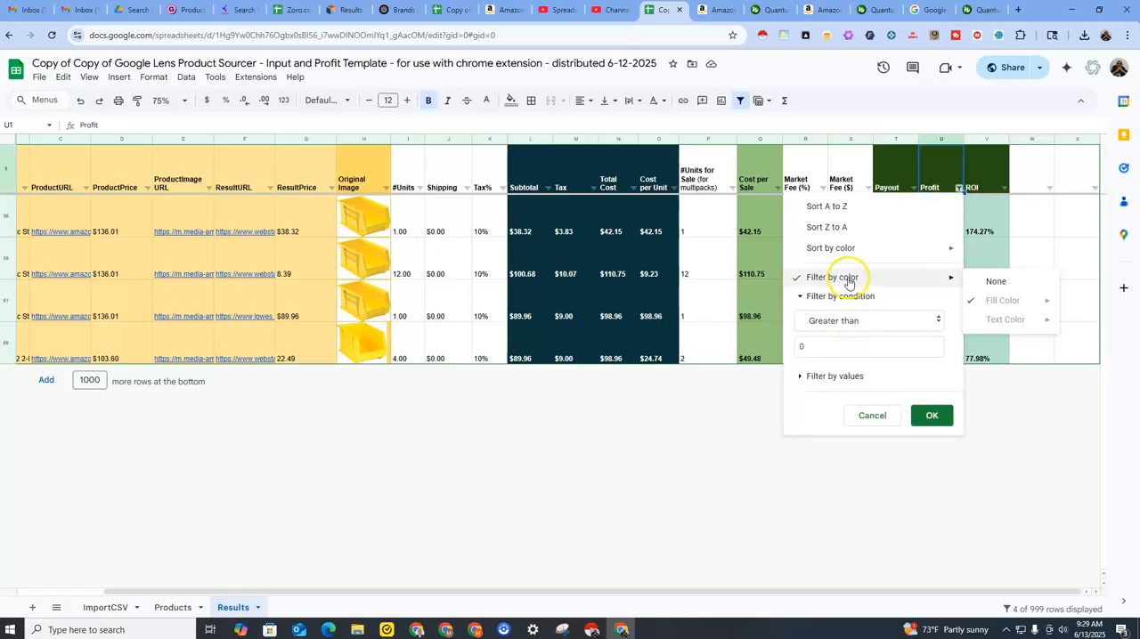
left_click(979, 283)
left_click(958, 188)
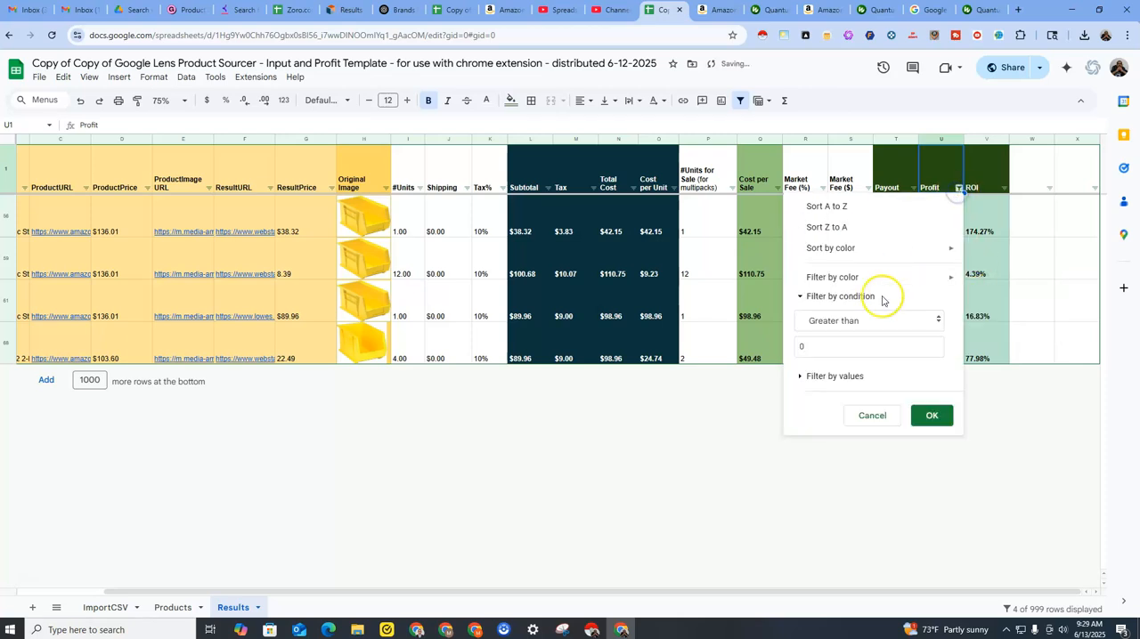
left_click(875, 324)
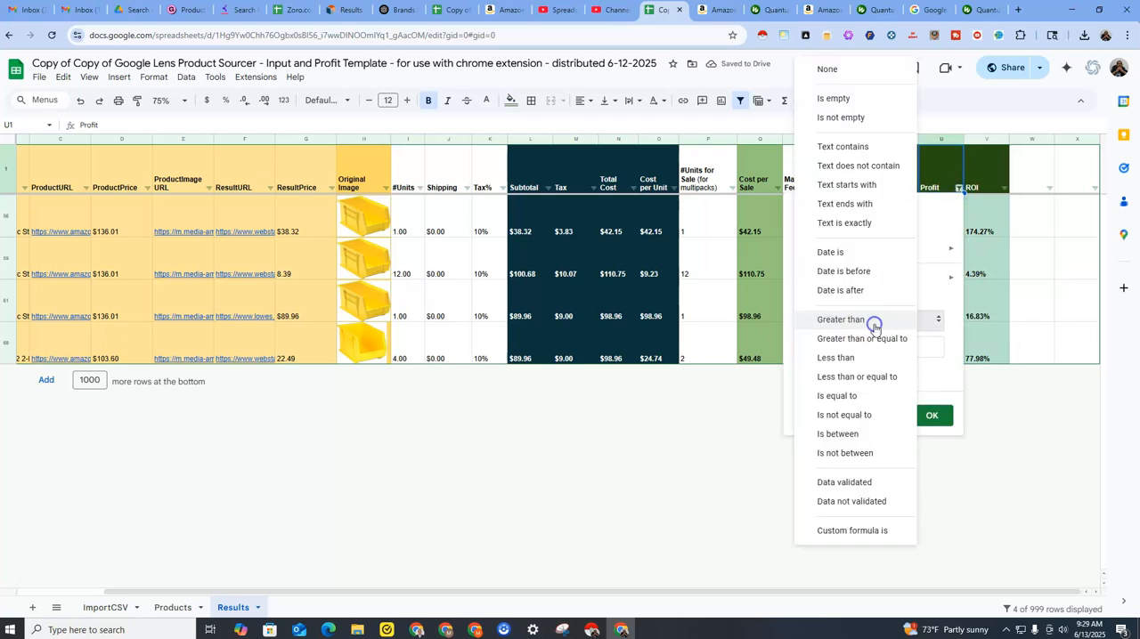
left_click(944, 299)
left_click(898, 168)
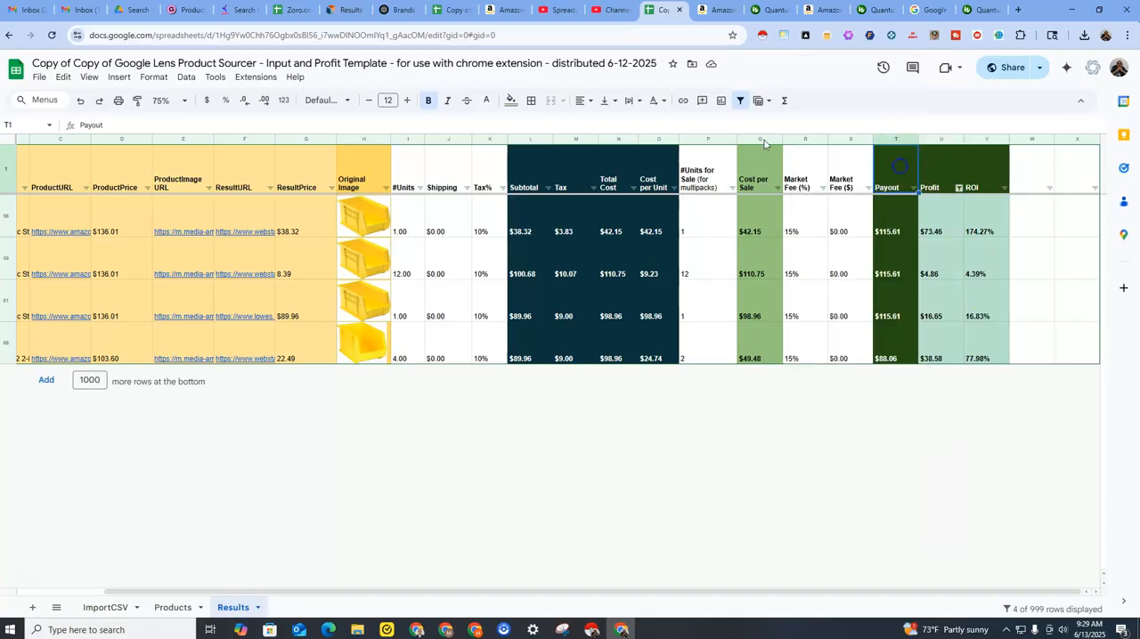
left_click(183, 77)
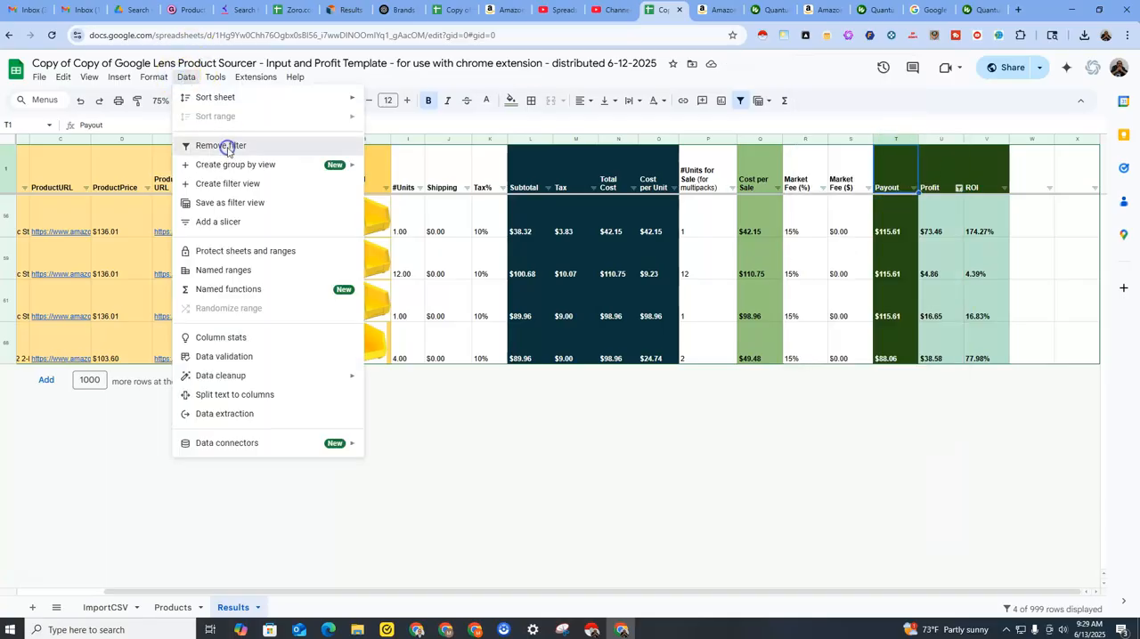
left_click(223, 146)
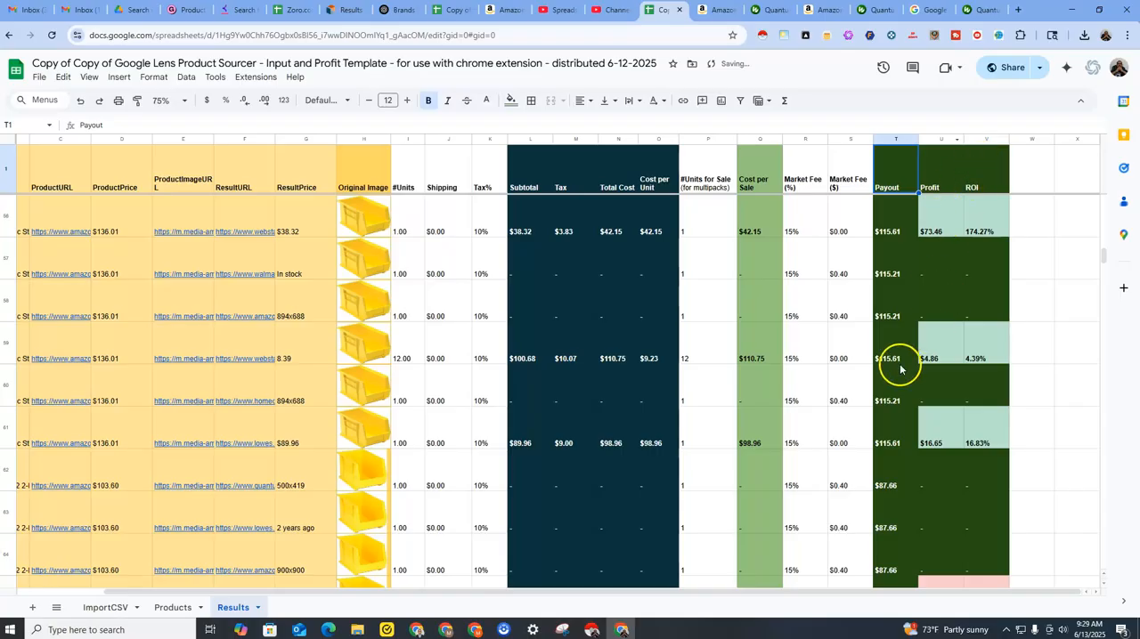
Find the end of the results and select the first empty ProductID cell, A102.
scroll(901, 338, "down", 3)
scroll(921, 381, "down", 2)
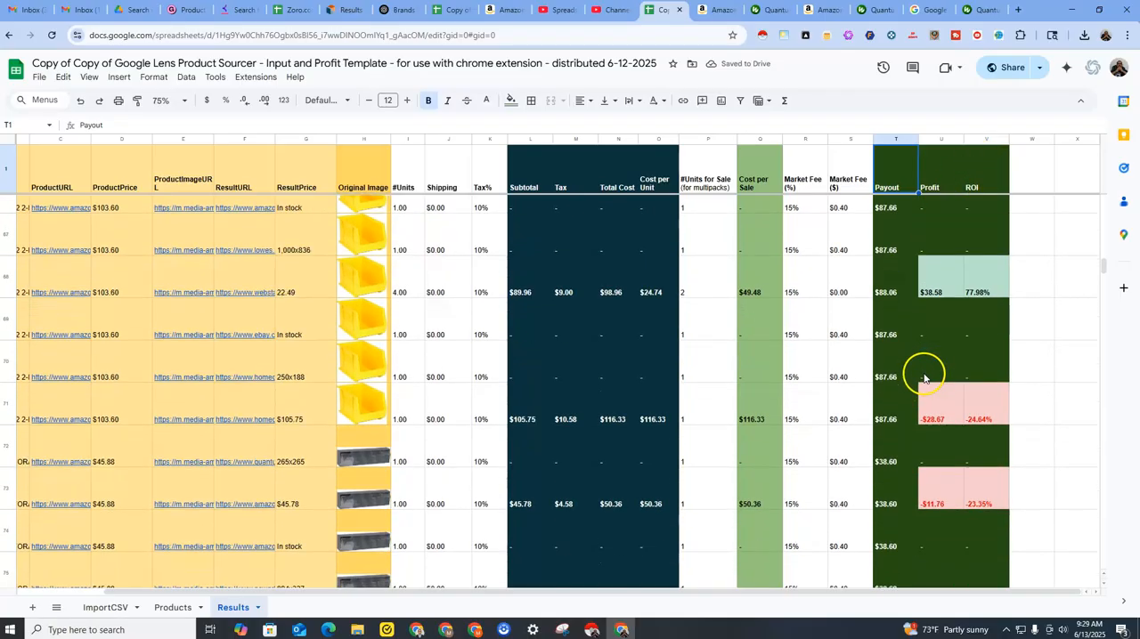
scroll(921, 379, "down", 15)
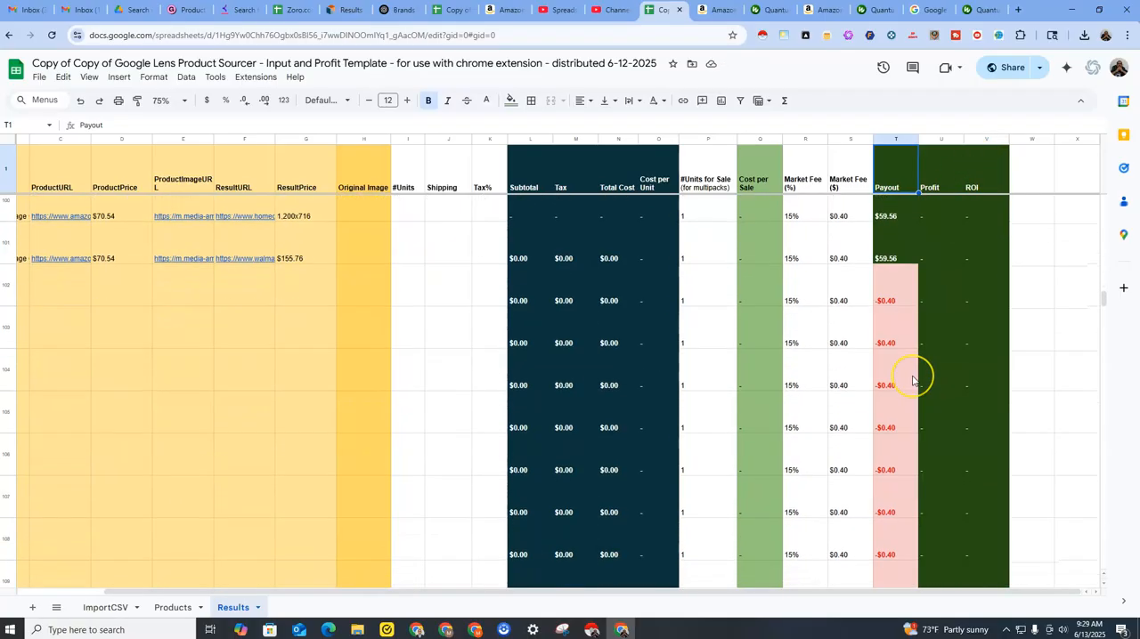
scroll(912, 379, "up", 3)
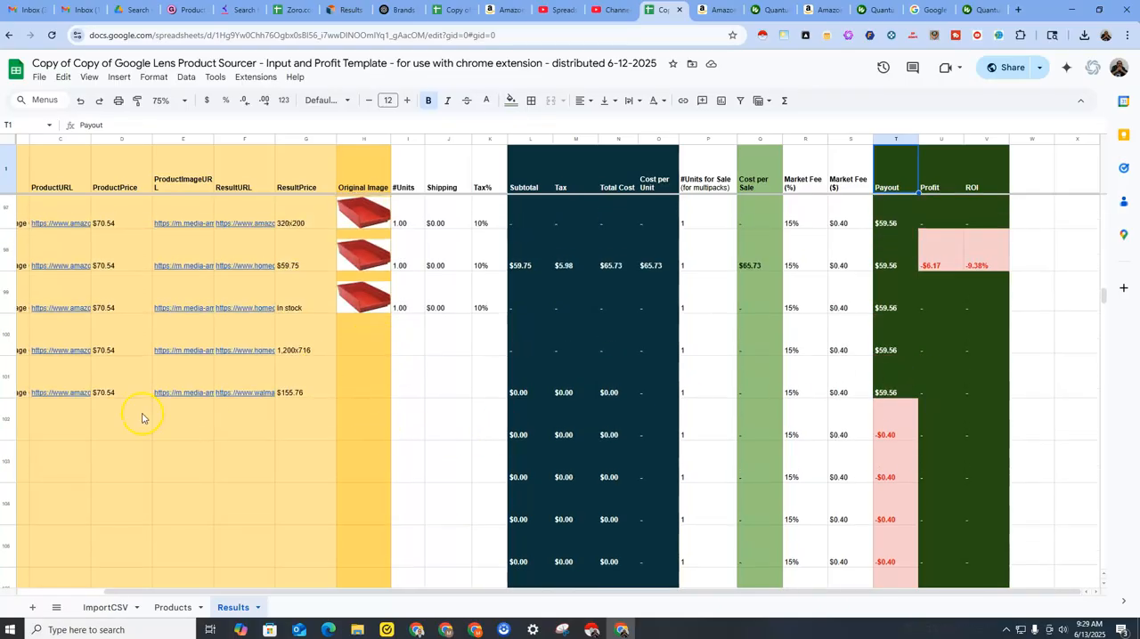
left_click(36, 417)
left_click_drag(205, 591, 74, 584)
left_click(42, 417)
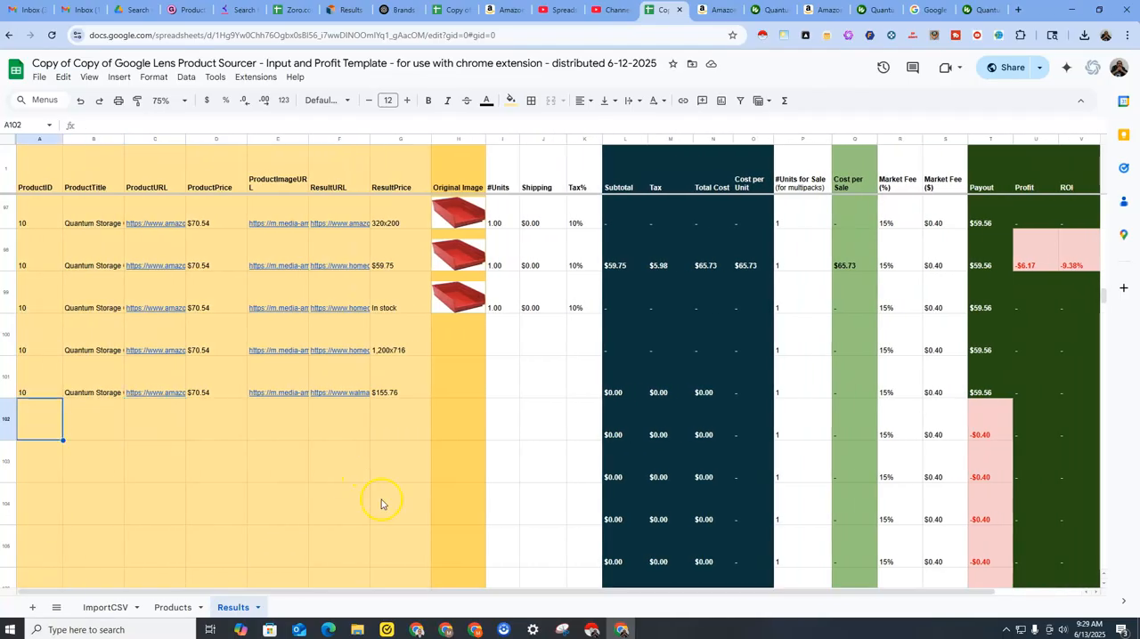
Launch the Google Lens Product Sourcer workflow from the browser extension to open its input parameters.
left_click(998, 35)
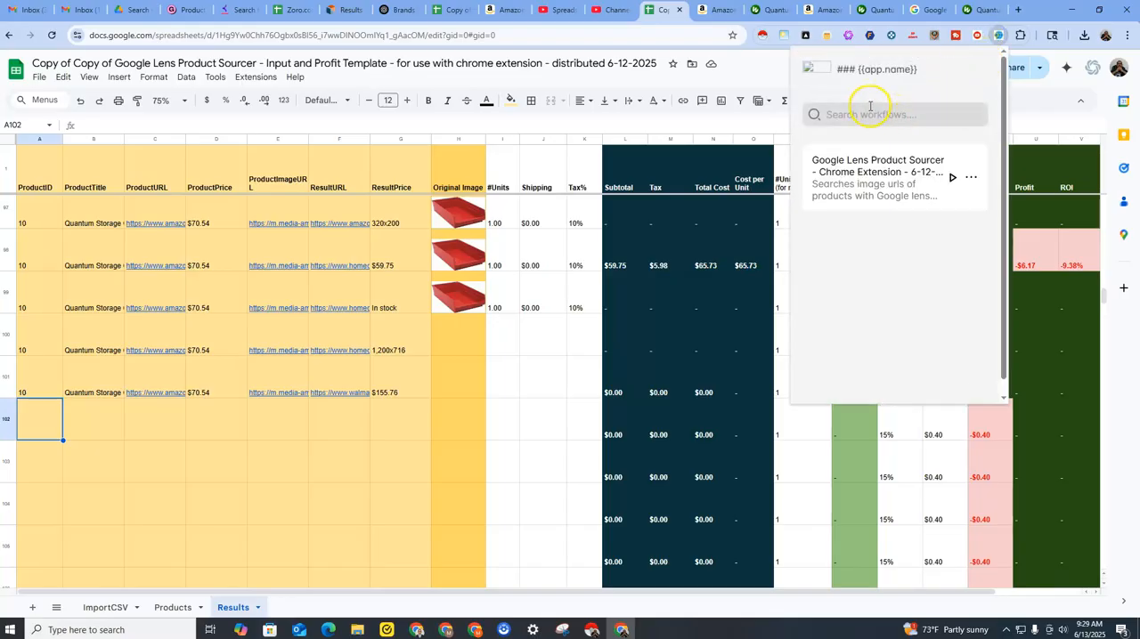
left_click(951, 177)
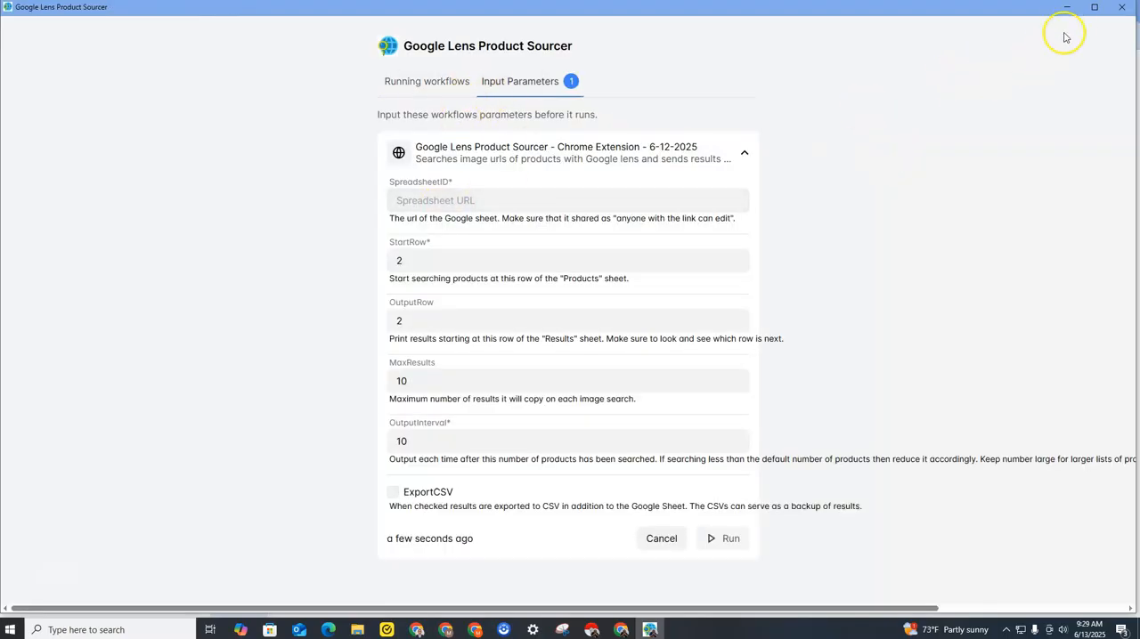
left_click(1093, 7)
Copy the Google Sheet's URL and paste it into the workflow's SpreadsheetID parameter.
left_click(1072, 6)
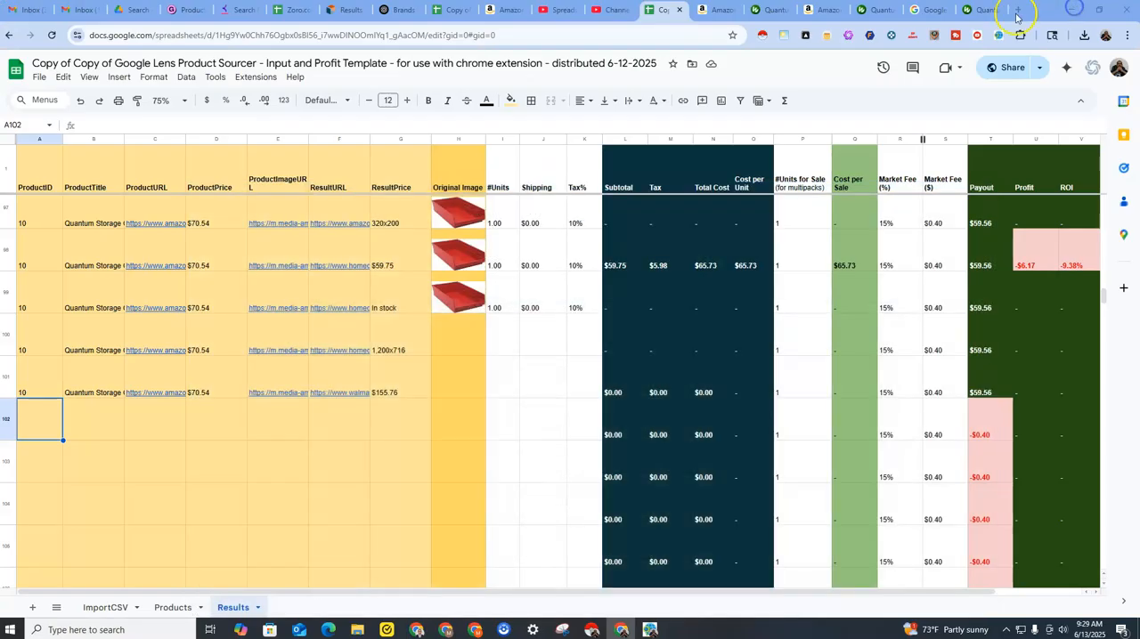
left_click(476, 36)
triple_click(476, 36)
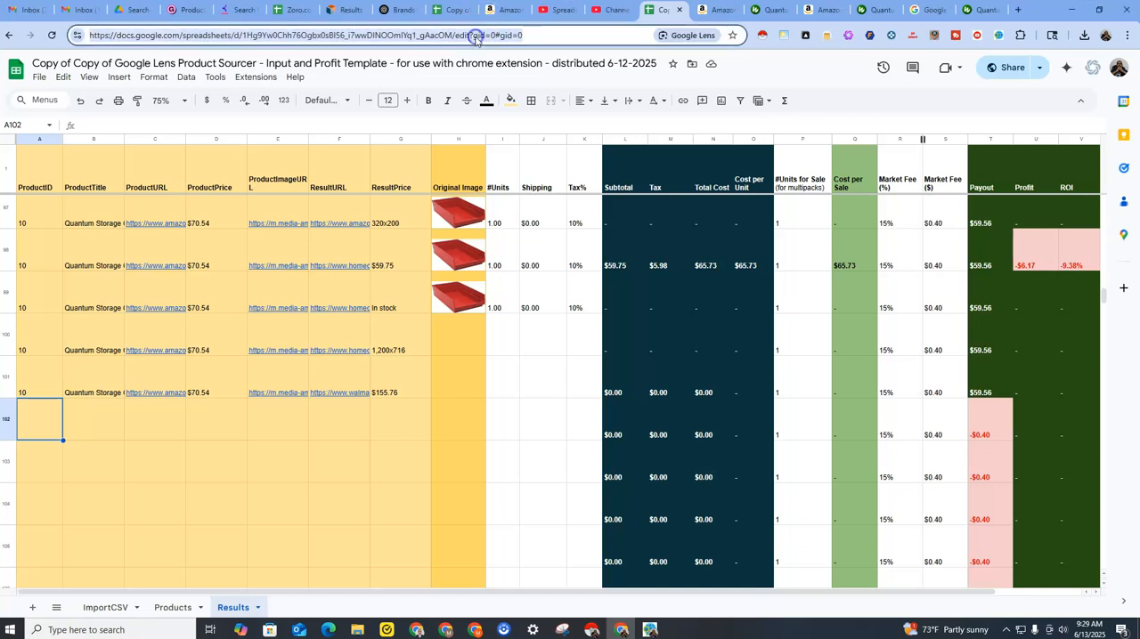
right_click(476, 36)
left_click(460, 148)
left_click(651, 630)
right_click(534, 188)
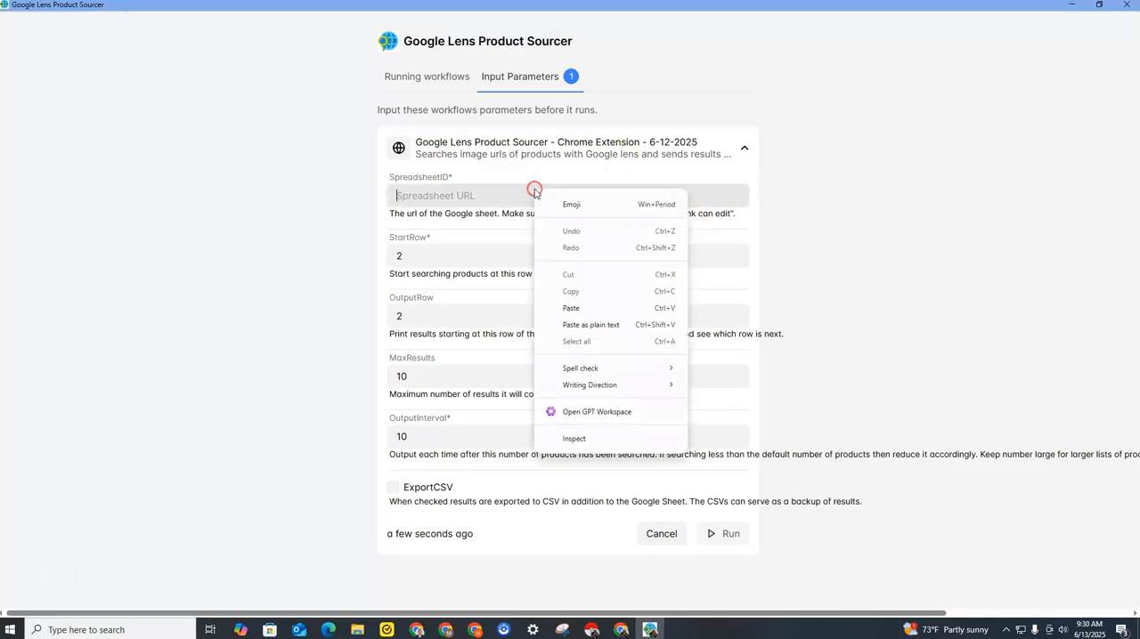
left_click(581, 308)
Check the Products sheet for the row of the next unsearched product, ProductID 11, and set the workflow's StartRow to 12.
left_click_drag(440, 255, 386, 258)
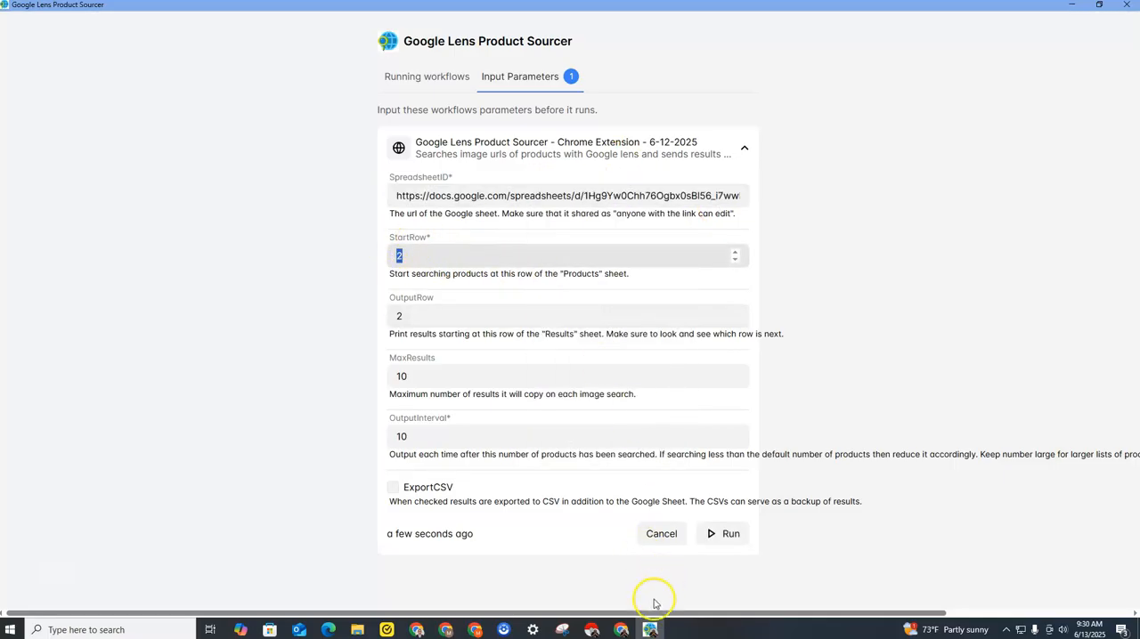
left_click(629, 626)
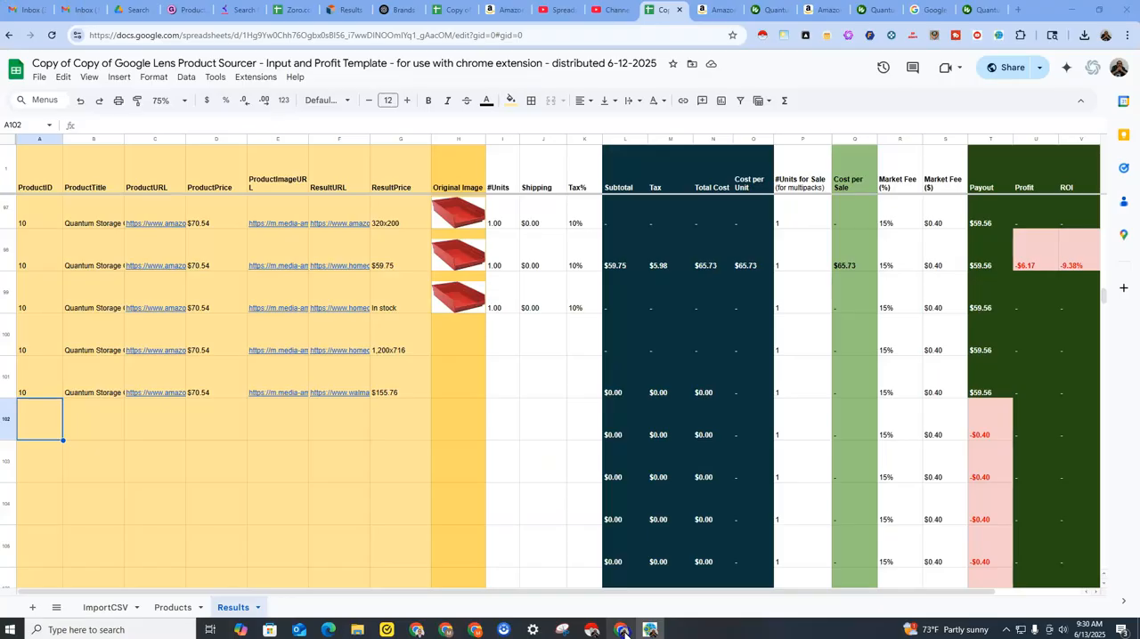
left_click(174, 607)
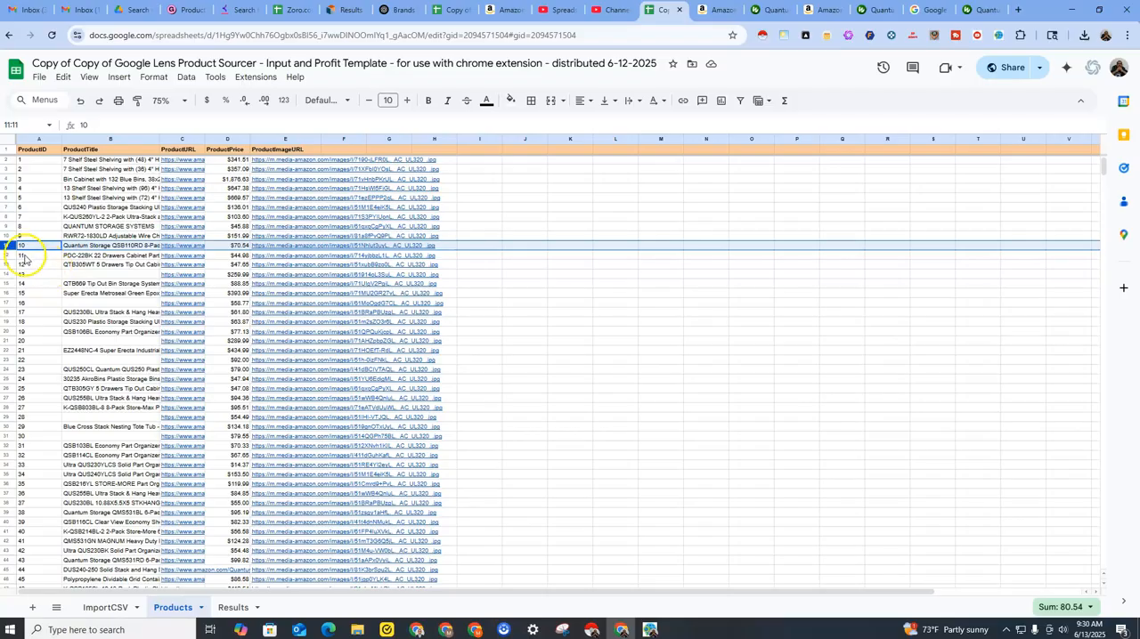
left_click(229, 608)
left_click(185, 608)
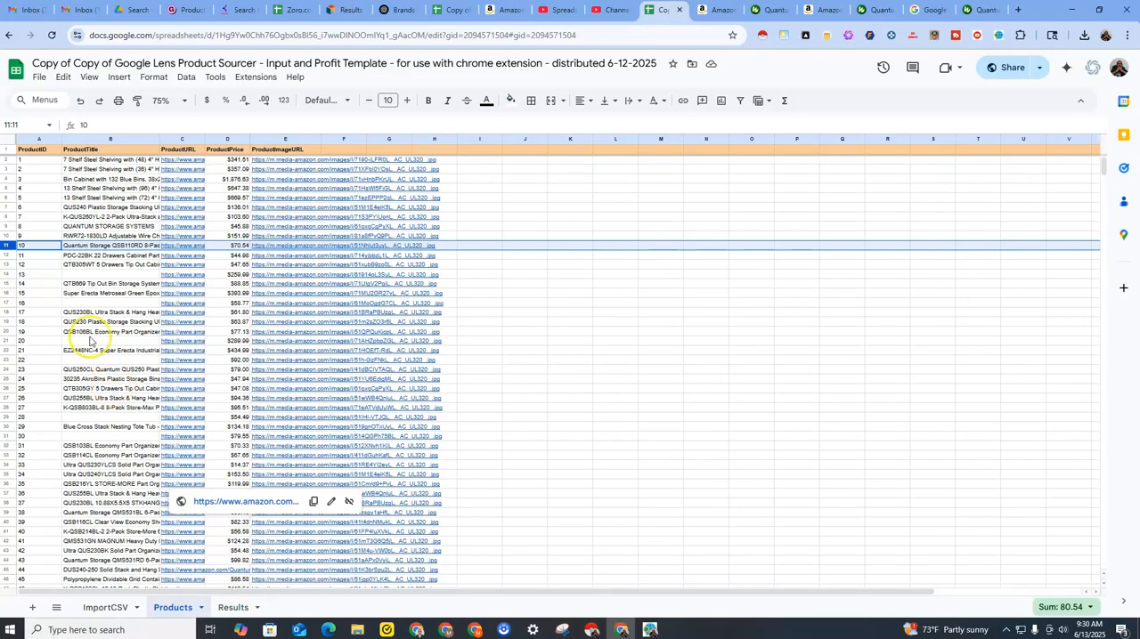
left_click(11, 256)
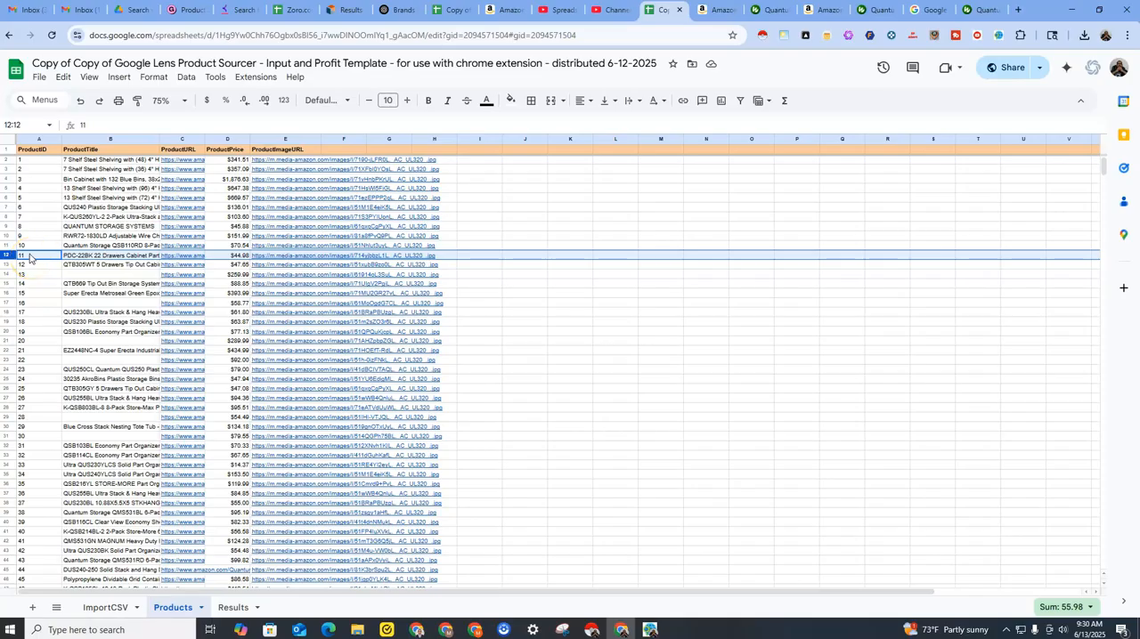
left_click(232, 607)
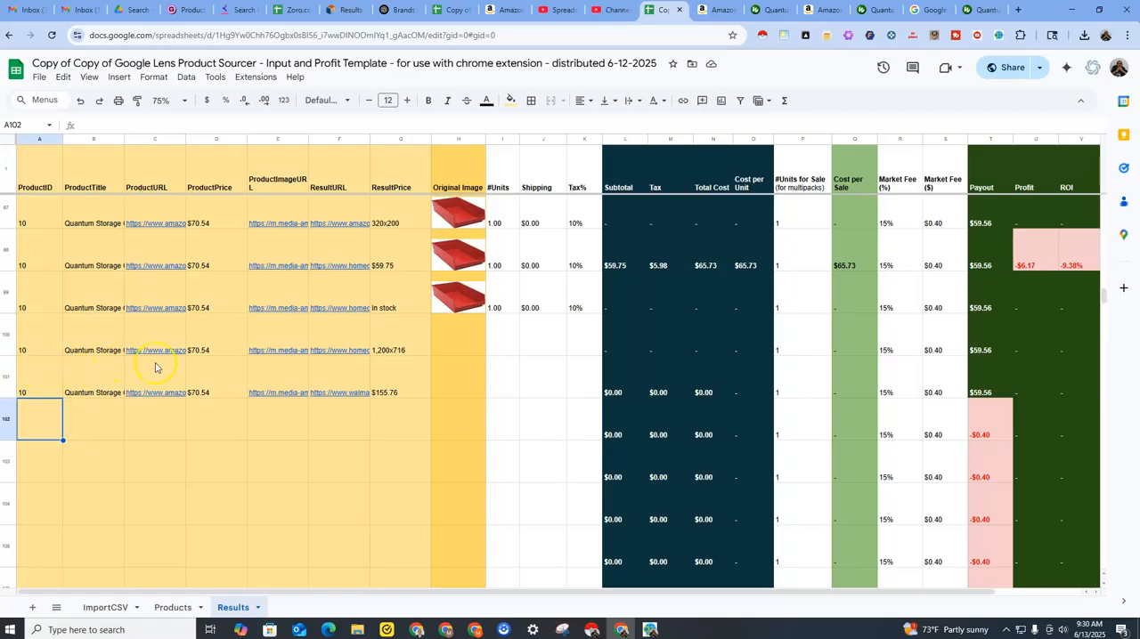
left_click(174, 607)
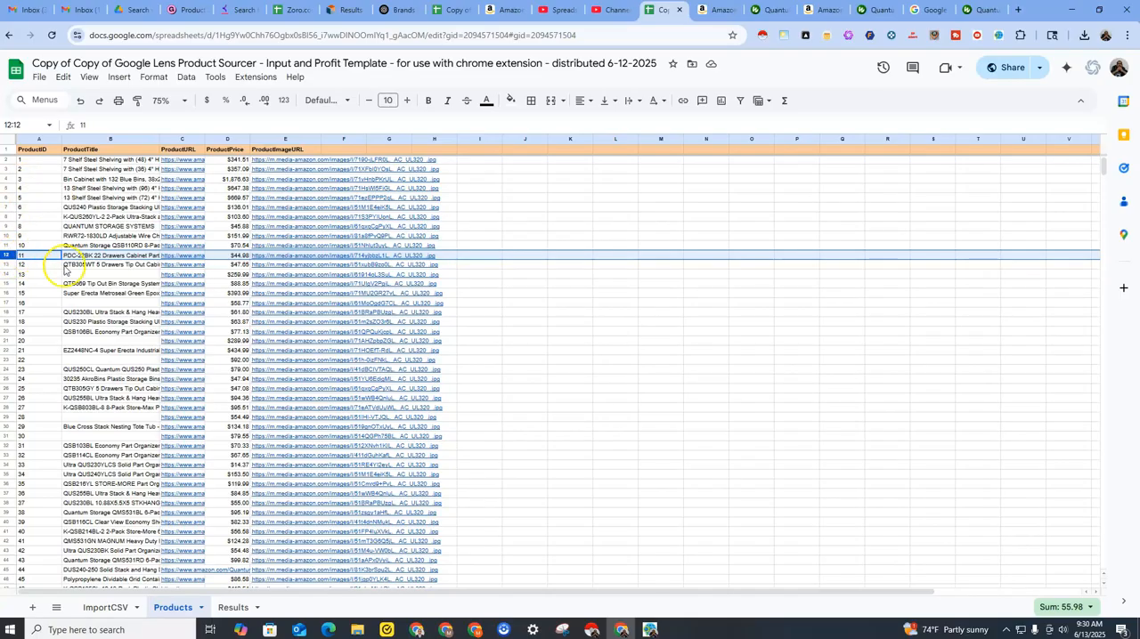
left_click(651, 629)
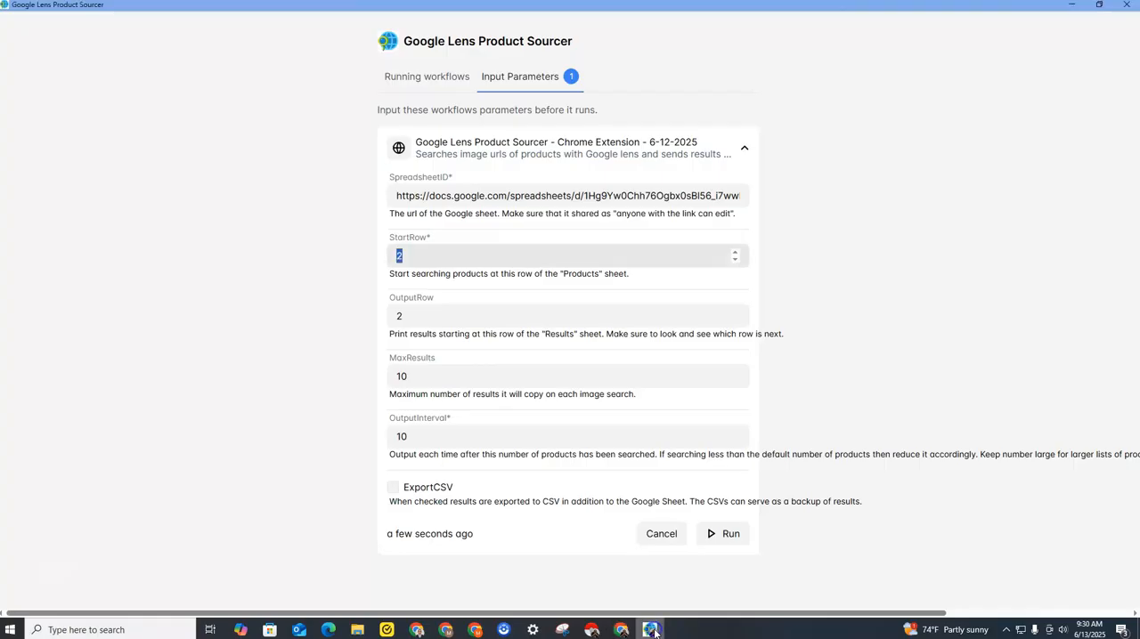
type("1")
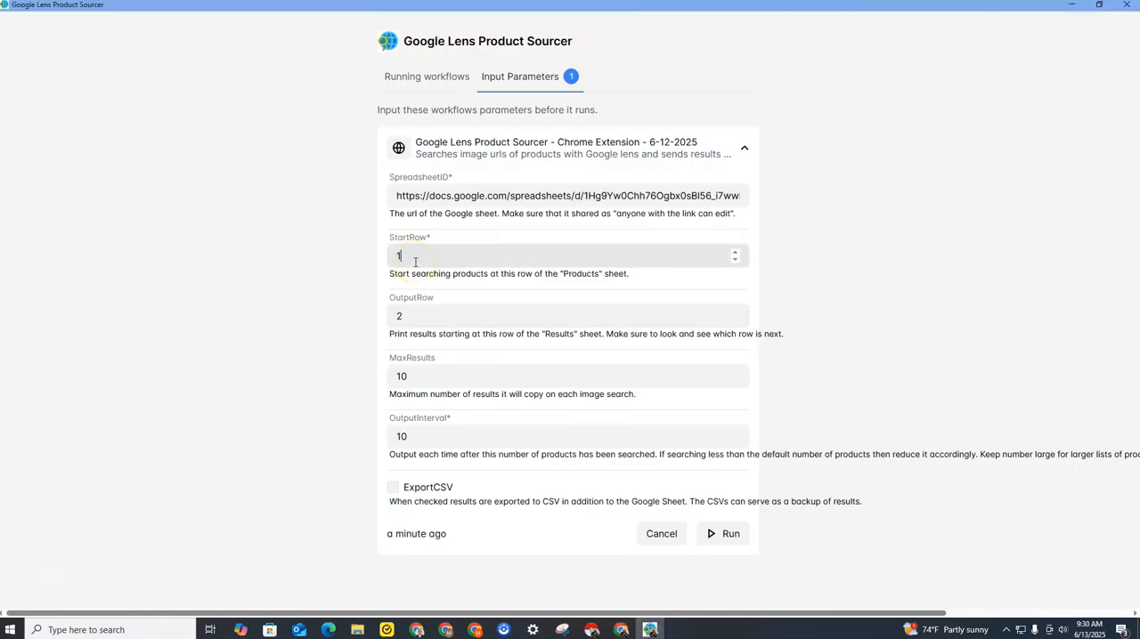
Check the Results sheet for the first empty row and set the workflow's OutputRow to 102.
left_click(419, 312)
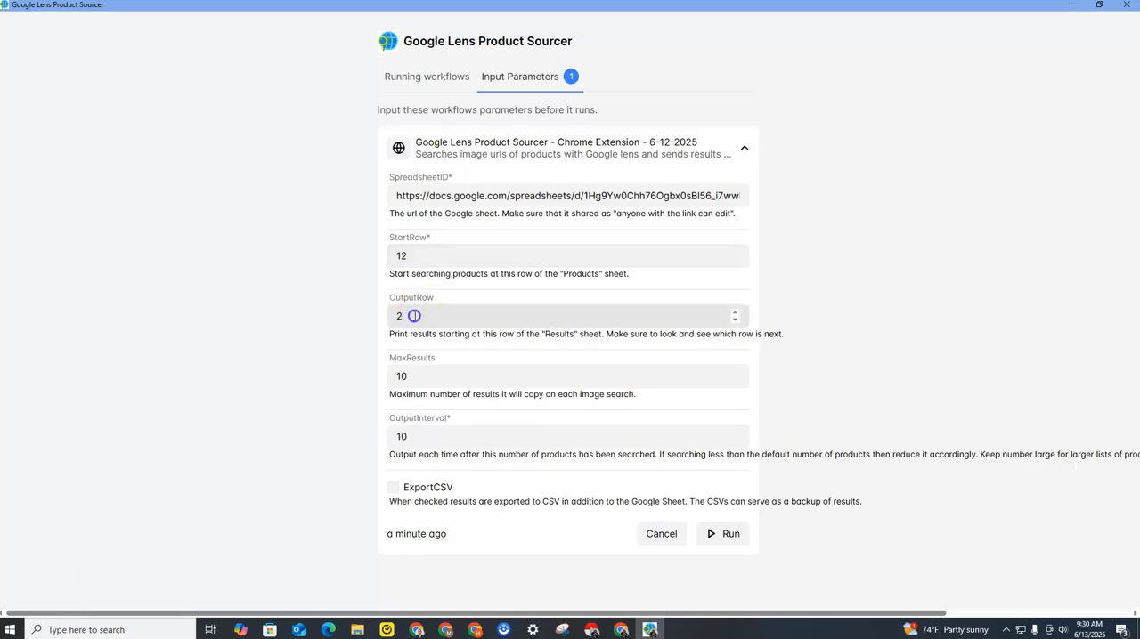
double_click(398, 315)
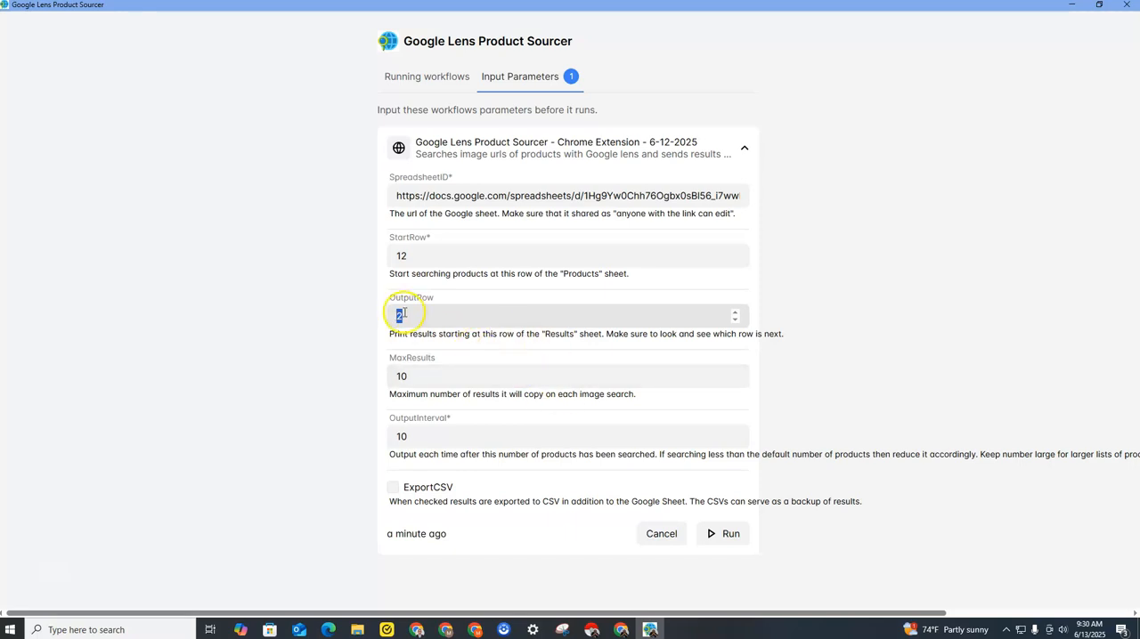
left_click(620, 630)
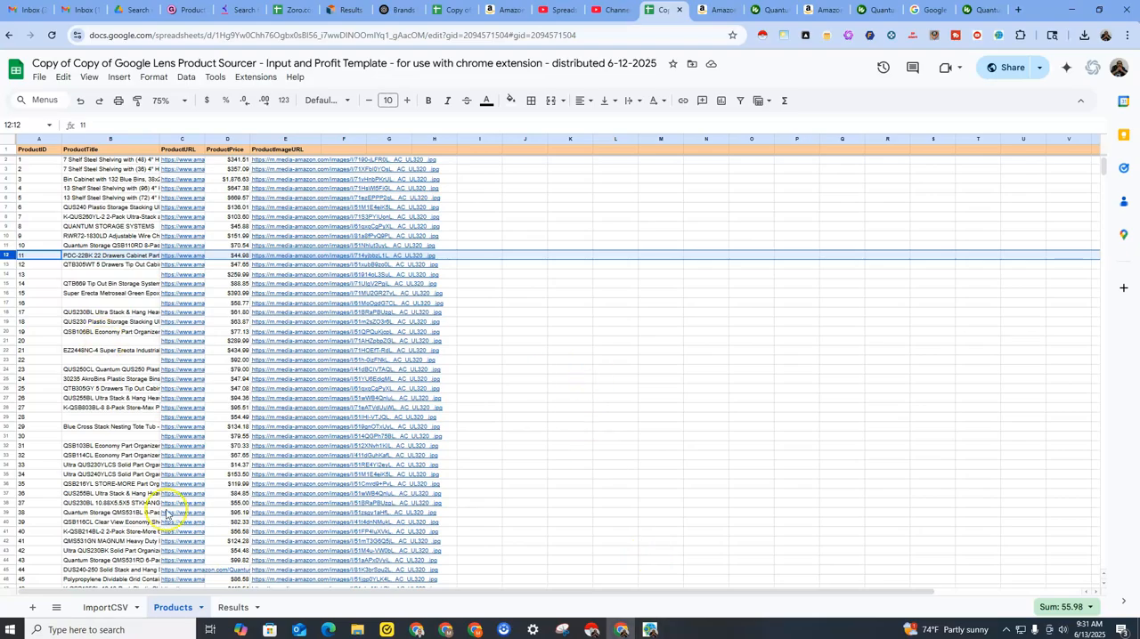
left_click(234, 607)
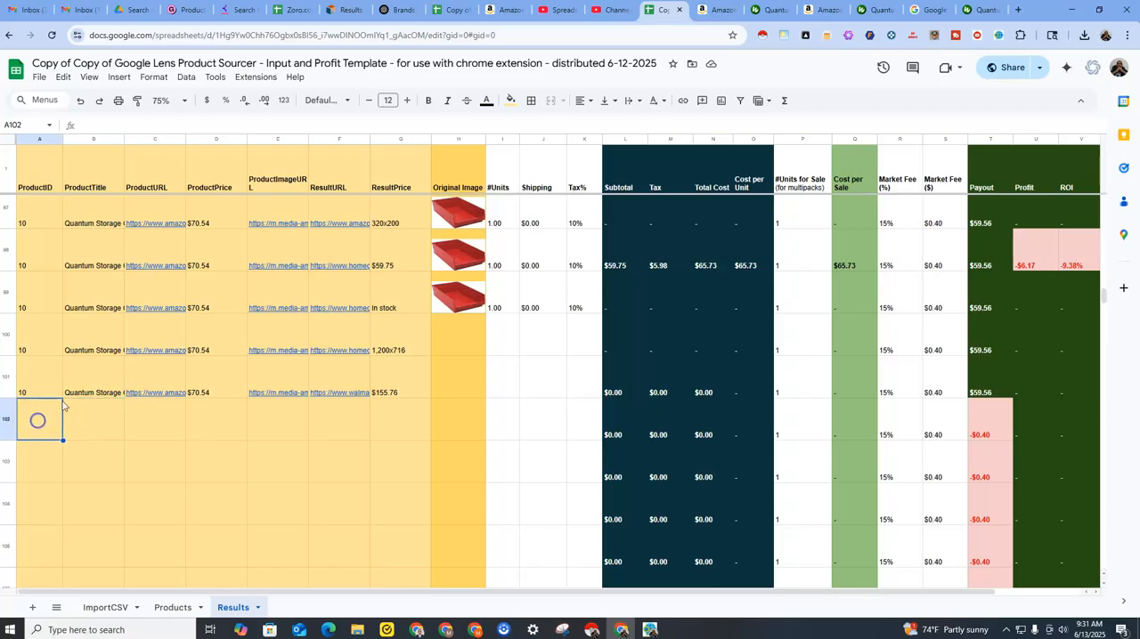
scroll(126, 405, "down", 1)
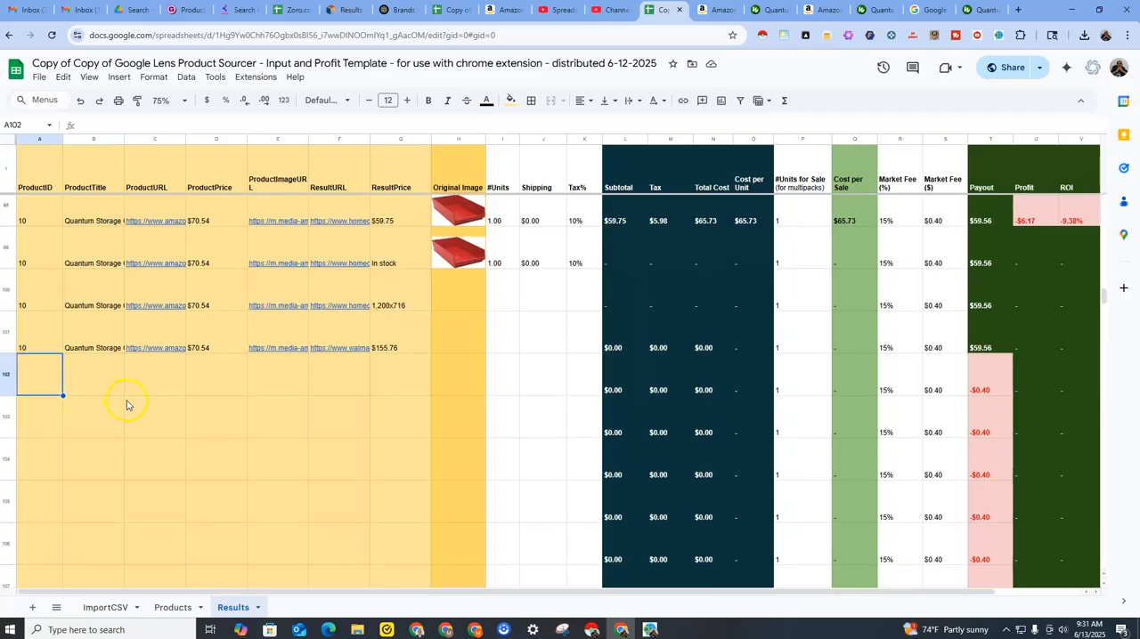
left_click(8, 370)
left_click_drag(38, 370, 453, 393)
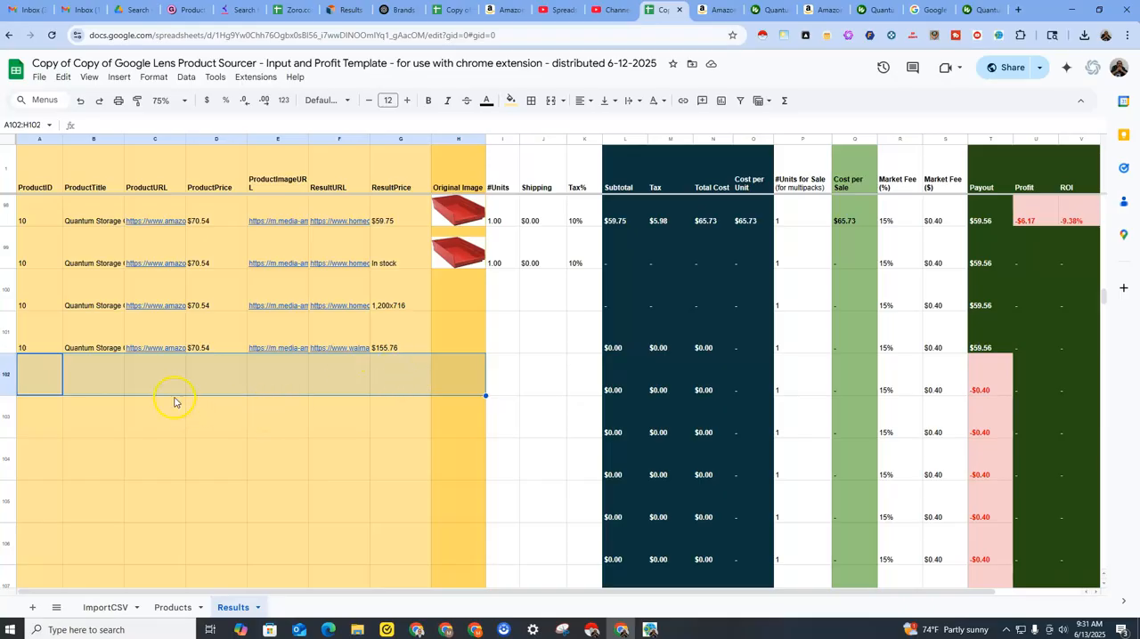
left_click(53, 374)
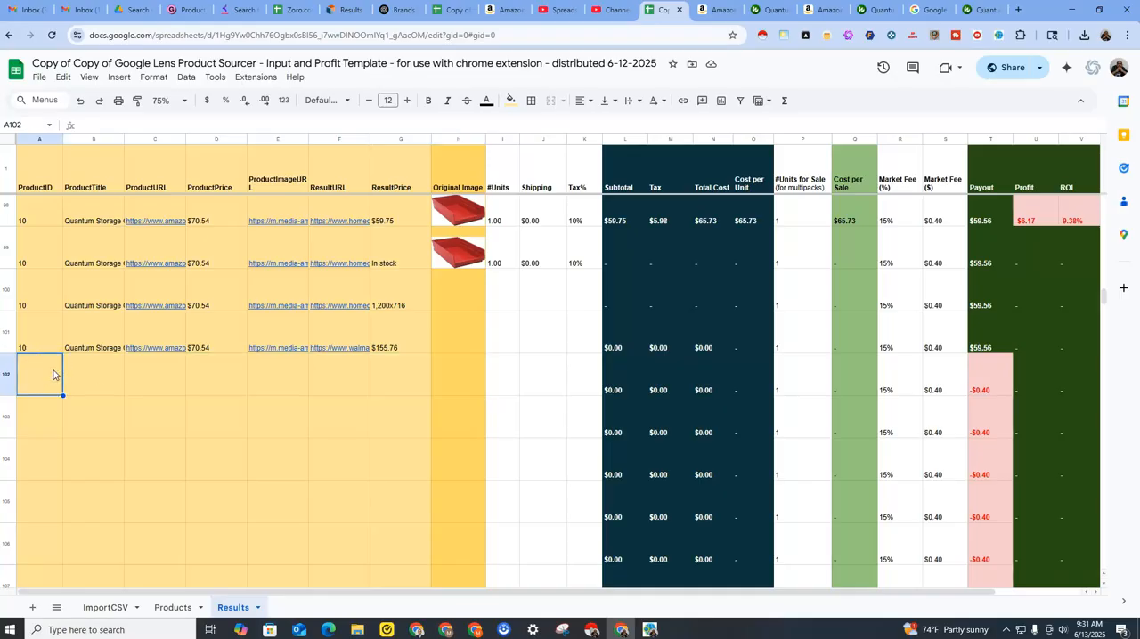
left_click(12, 377)
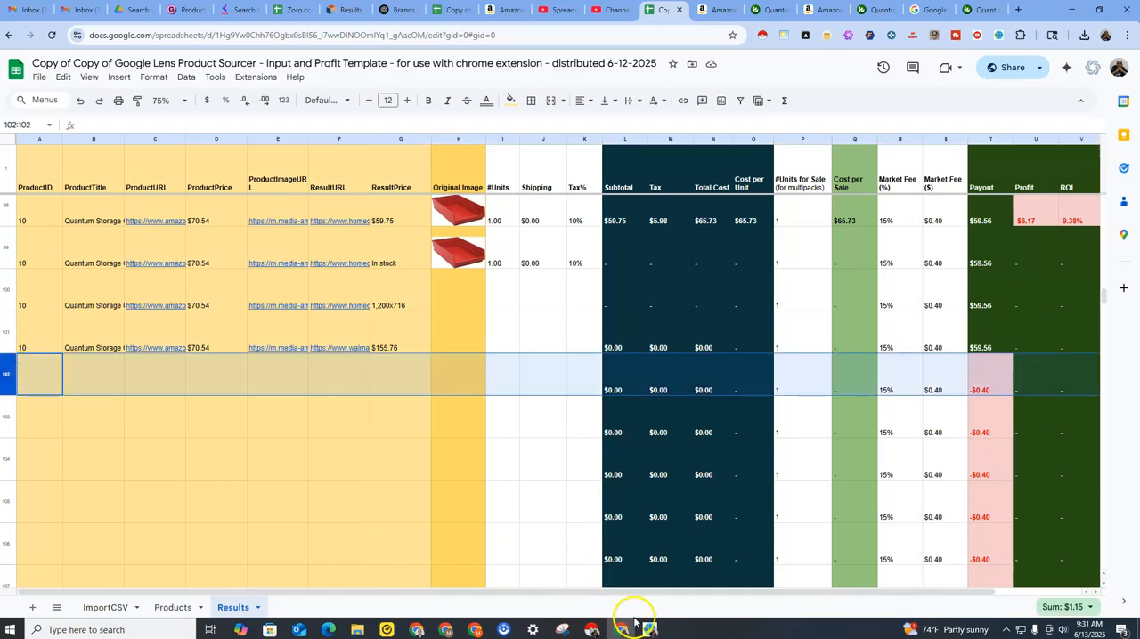
left_click(651, 631)
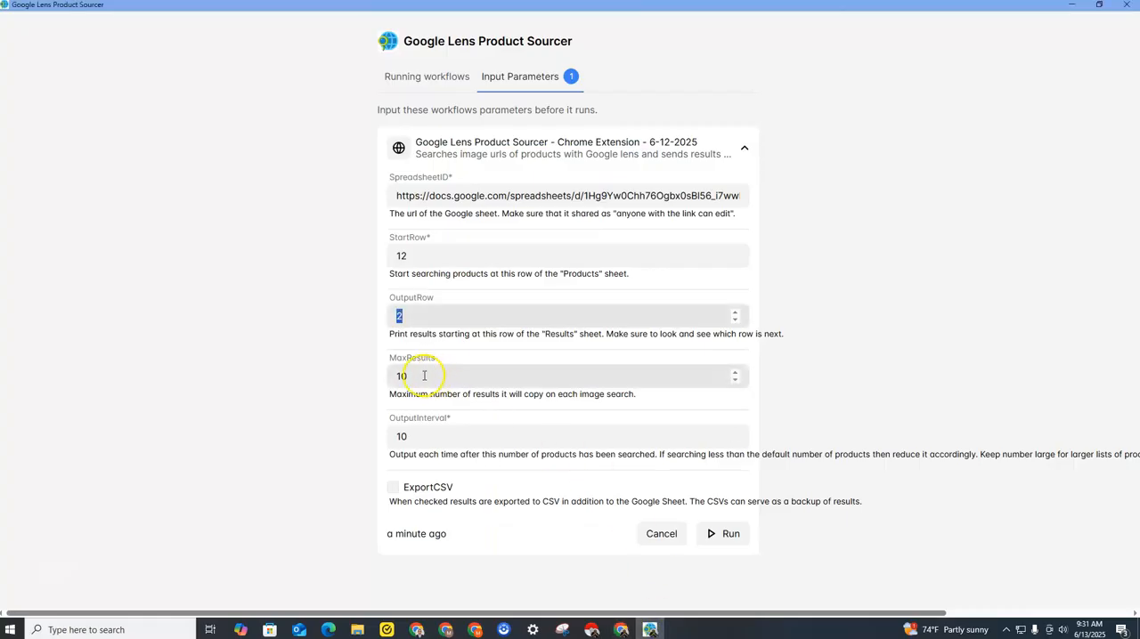
type("102")
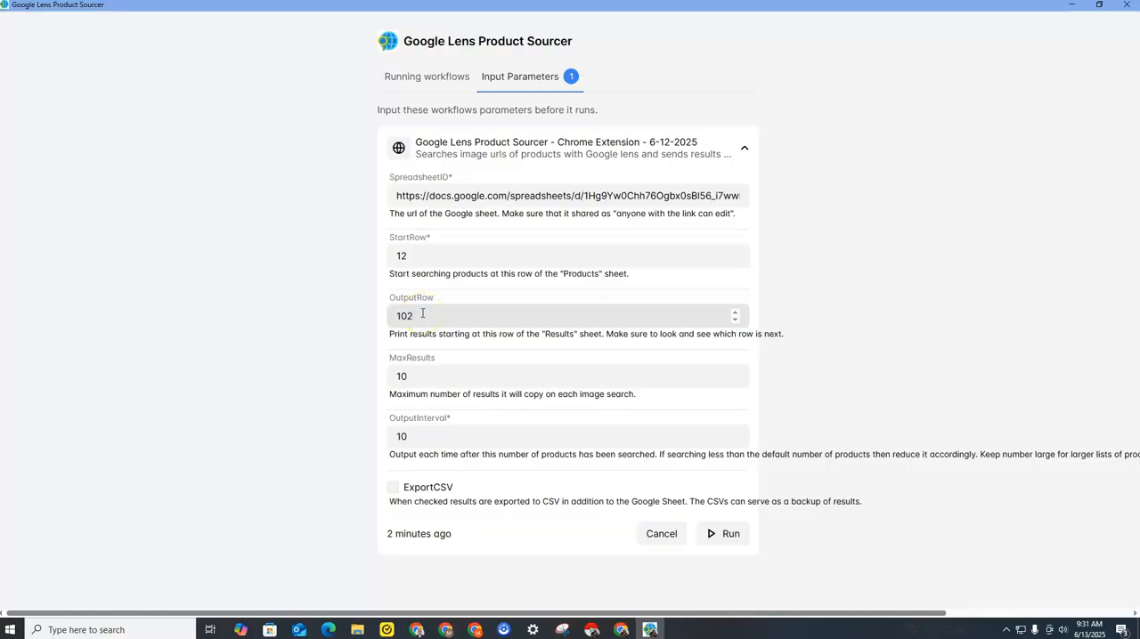
Set the workflow's MaxResults to 50 and review the OutputInterval value.
left_click(431, 379)
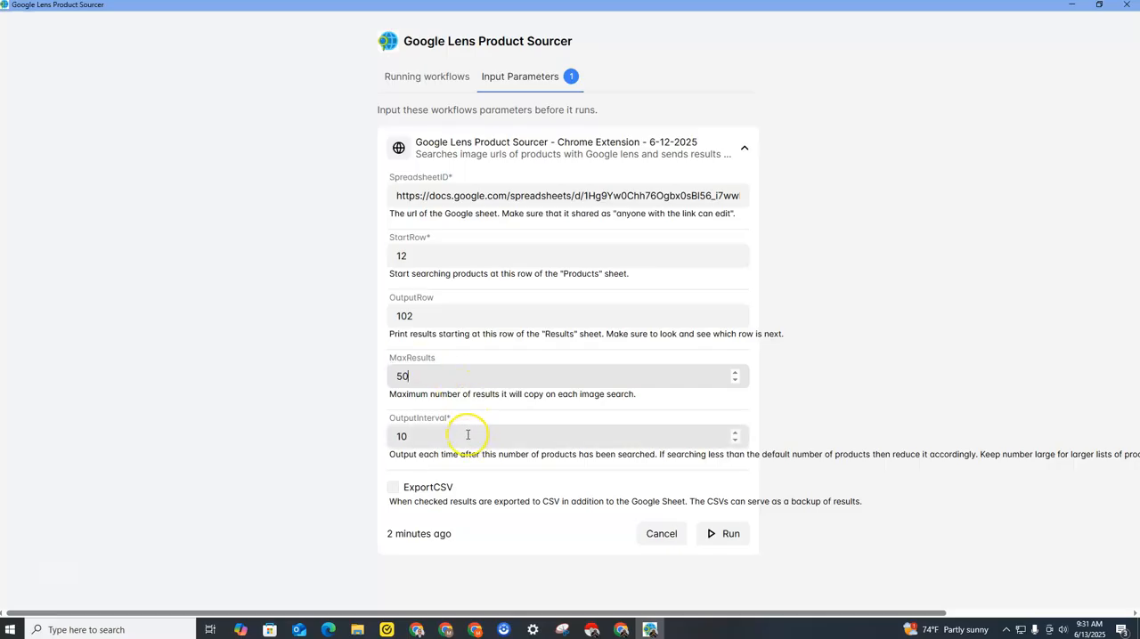
left_click(403, 376)
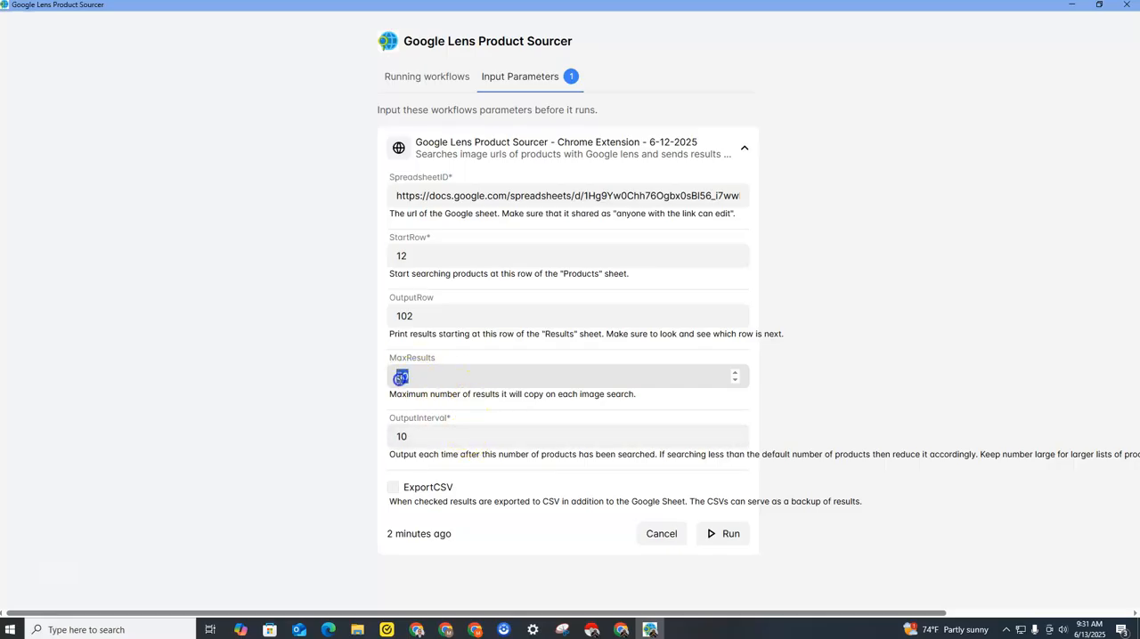
left_click(449, 438)
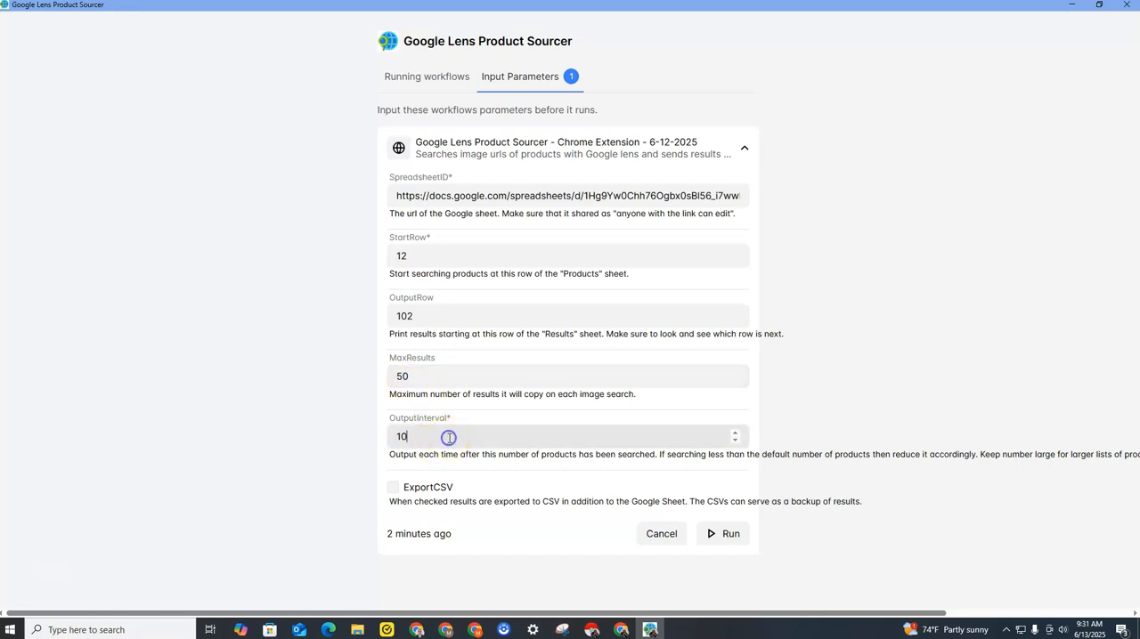
left_click(424, 374)
left_click(437, 439)
Enable ExportCSV as a backup of the results and run the workflow.
left_click(392, 487)
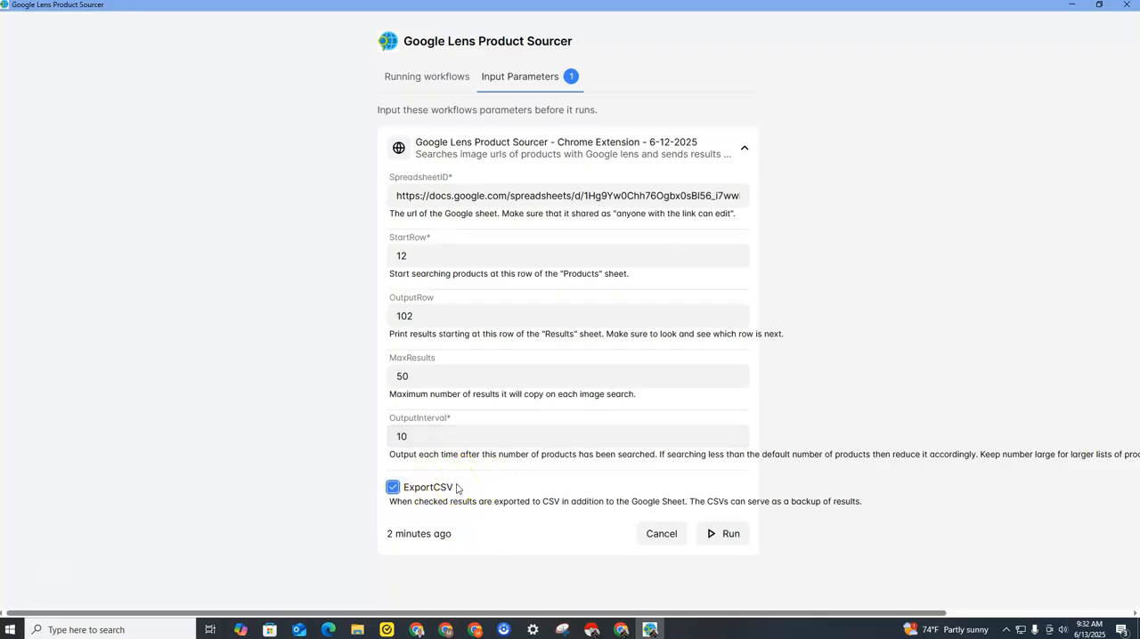
left_click(393, 487)
left_click(392, 488)
left_click(721, 535)
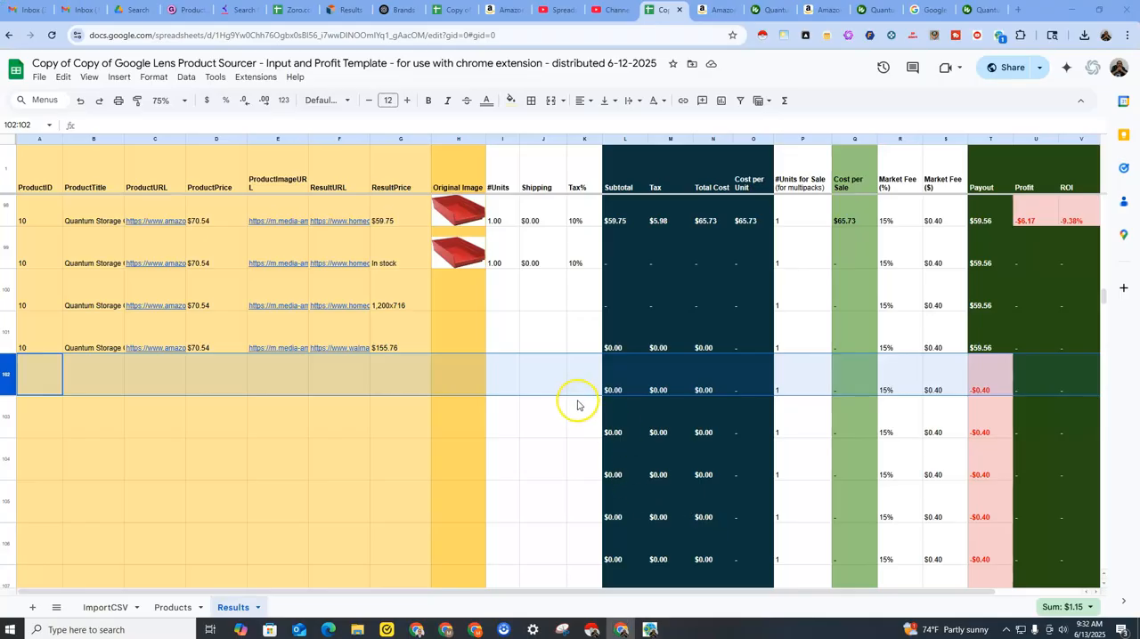
Compare the start row for ProductID 11 in the Products sheet with the output area from row 102 in the Results sheet.
left_click(171, 608)
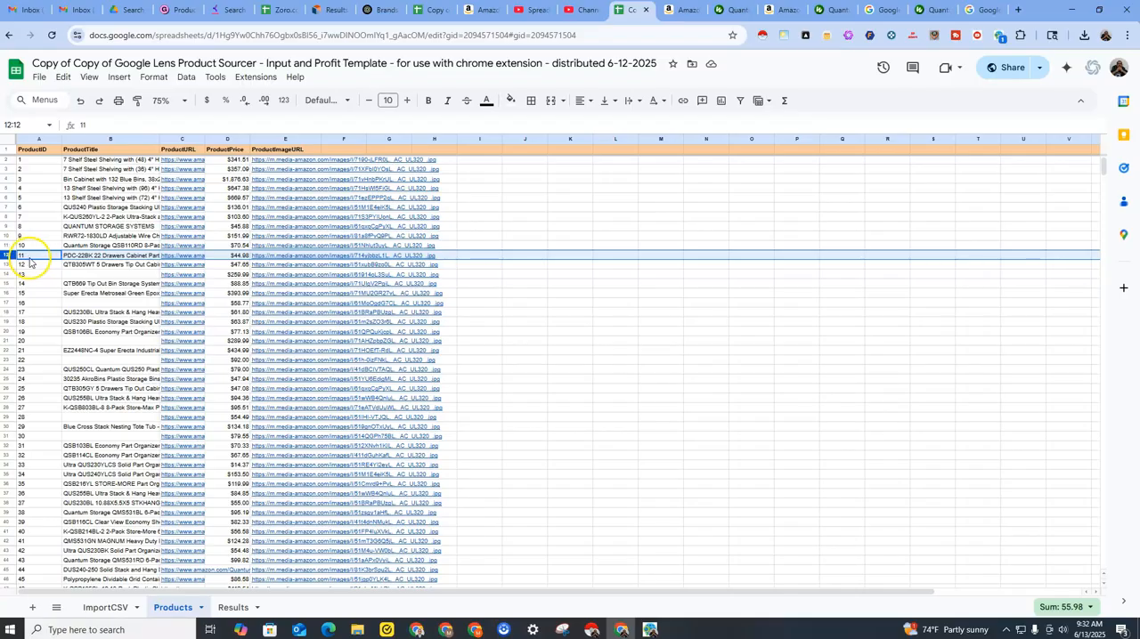
left_click(232, 607)
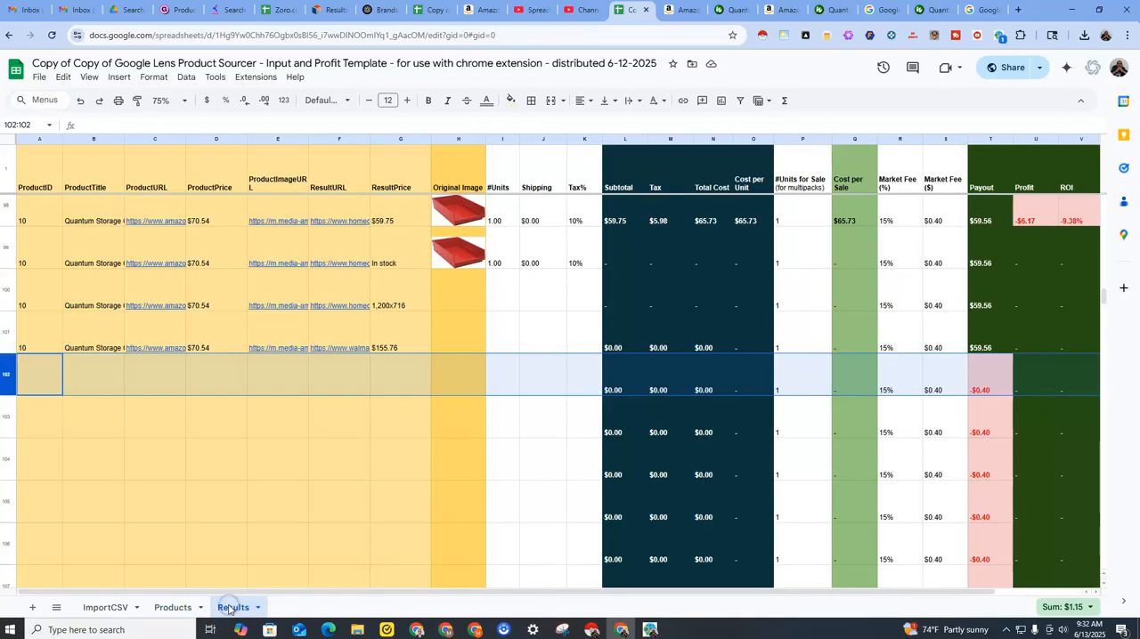
left_click_drag(31, 376, 397, 428)
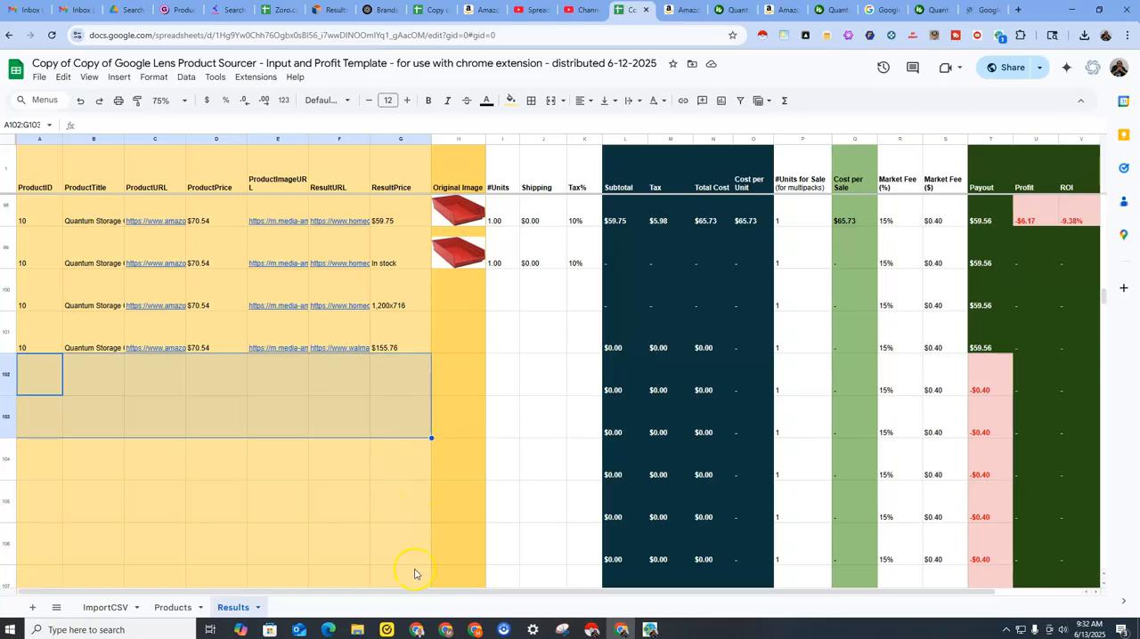
left_click(175, 608)
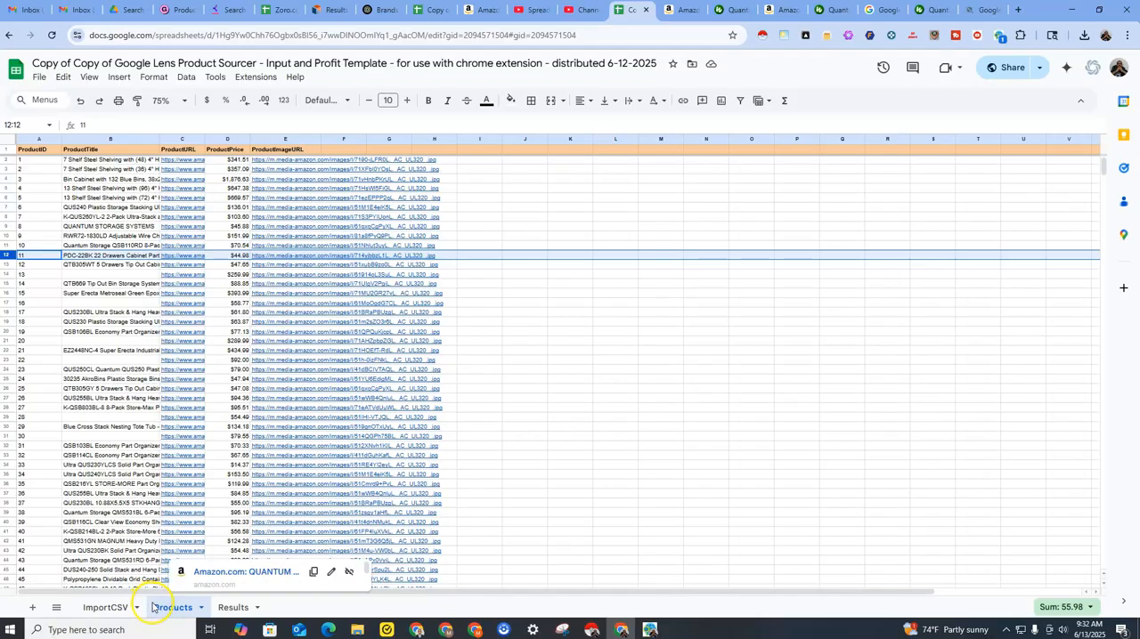
left_click(229, 608)
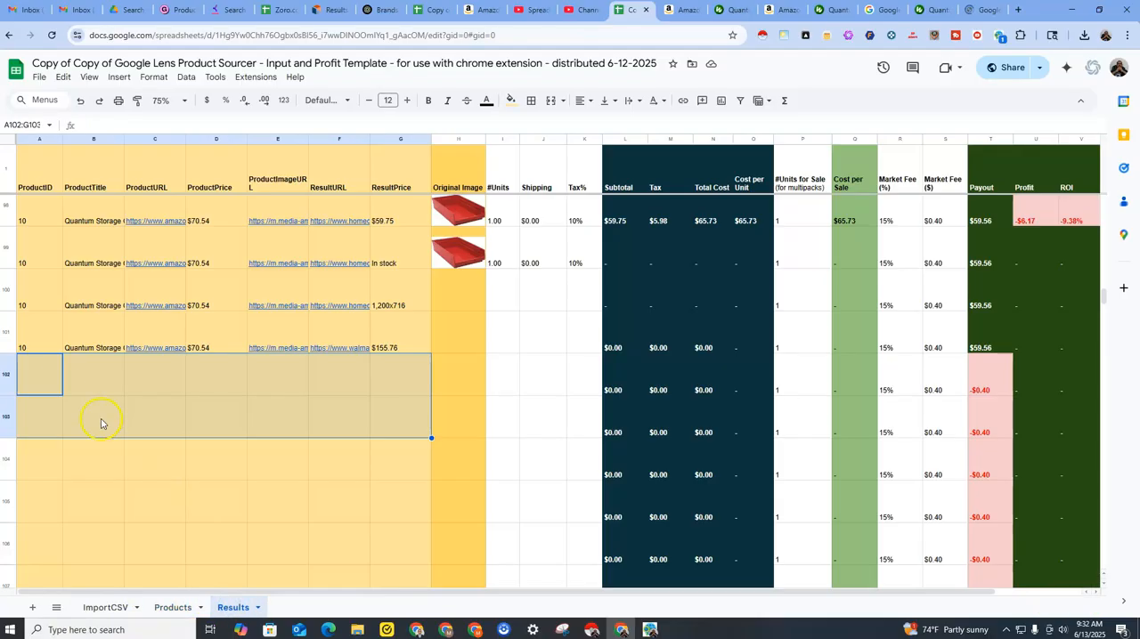
left_click(47, 380)
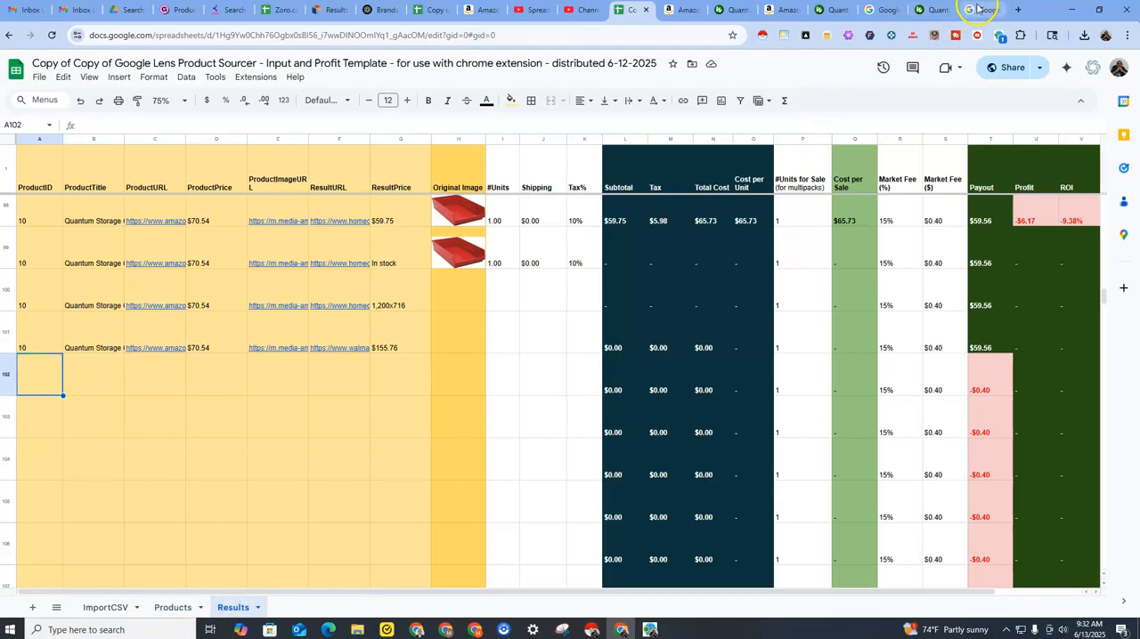